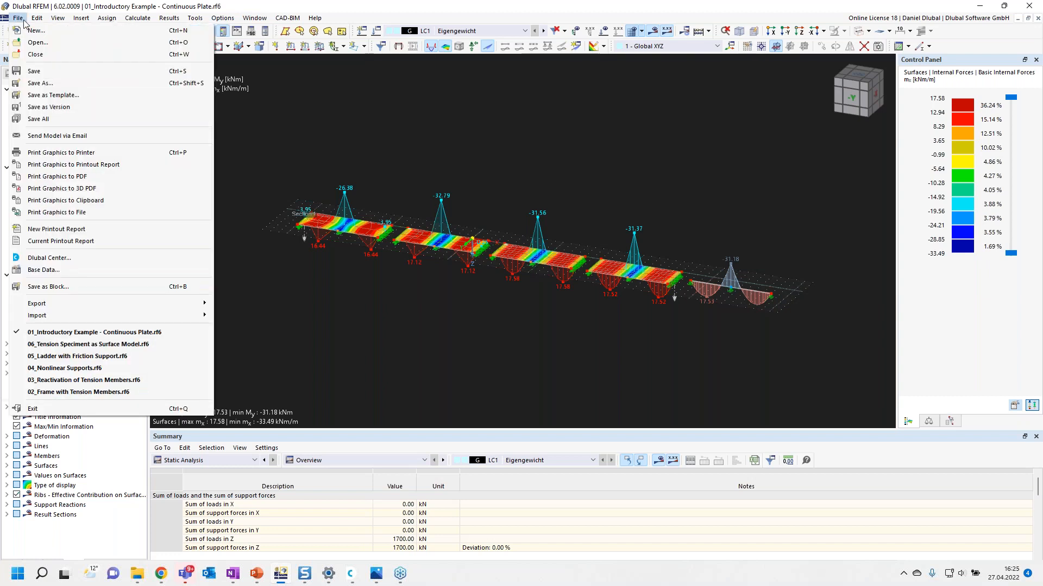
pyautogui.moveTo(30, 20)
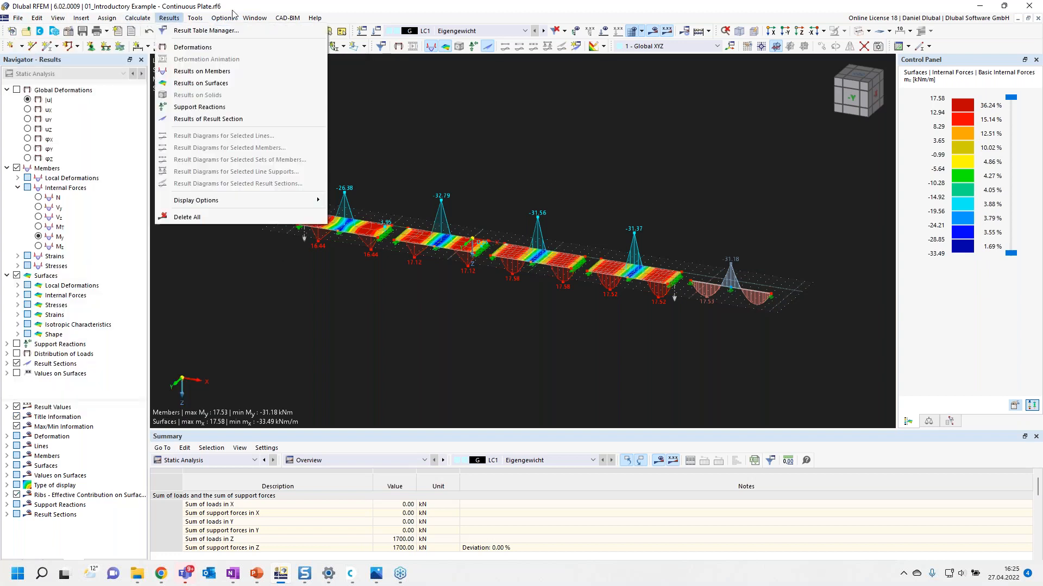
pyautogui.click(167, 20)
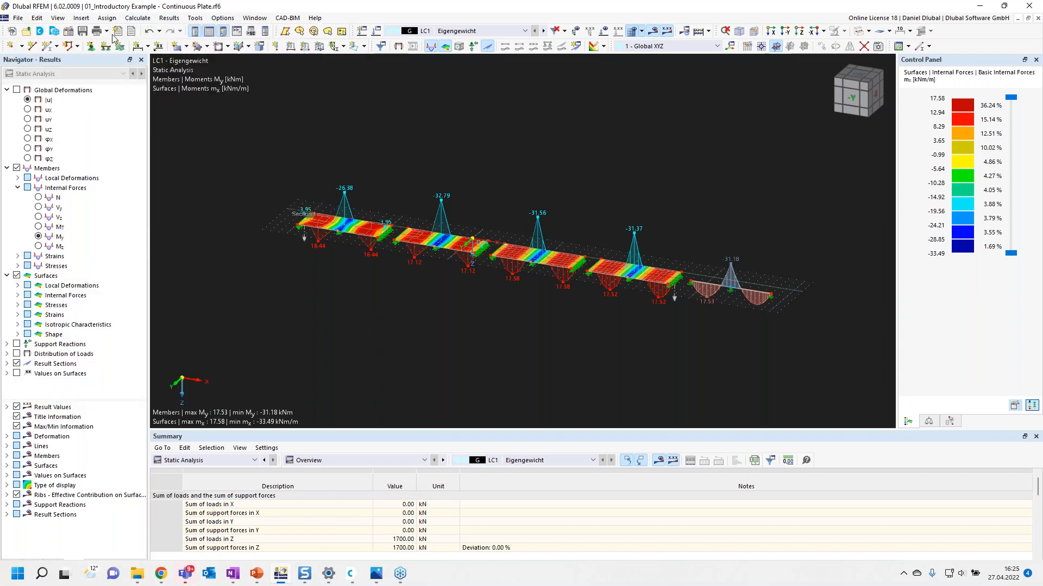
# Step: Create a new 2D XY plate model named Continuous Plate
pyautogui.click(12, 33)
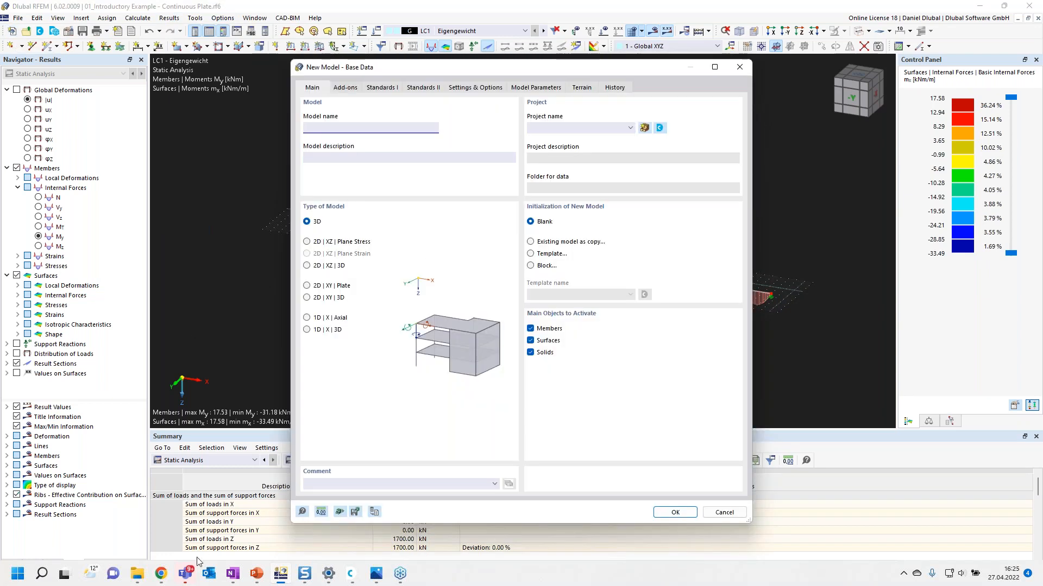
pyautogui.moveTo(186, 577)
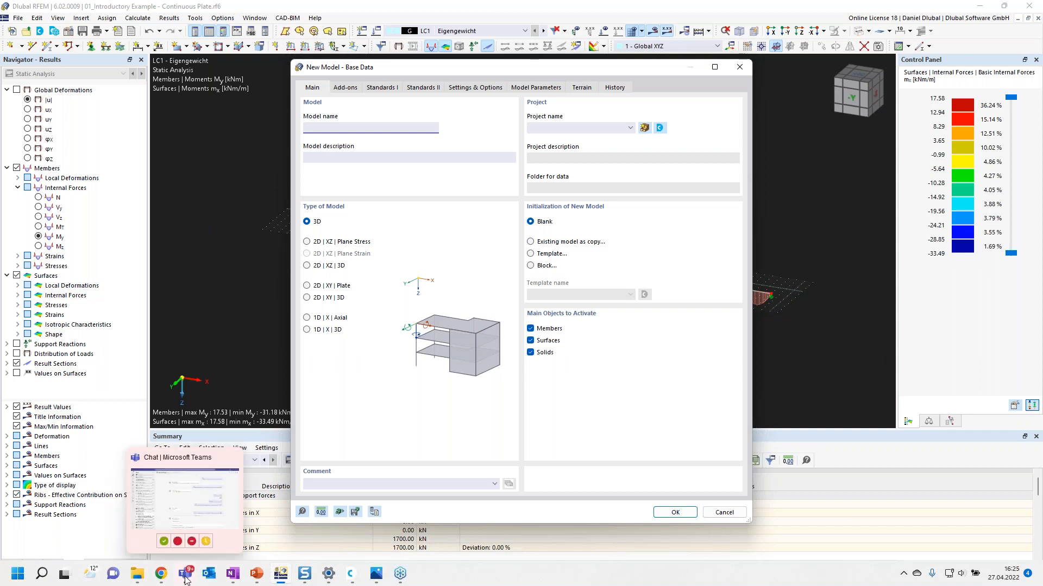
pyautogui.click(908, 573)
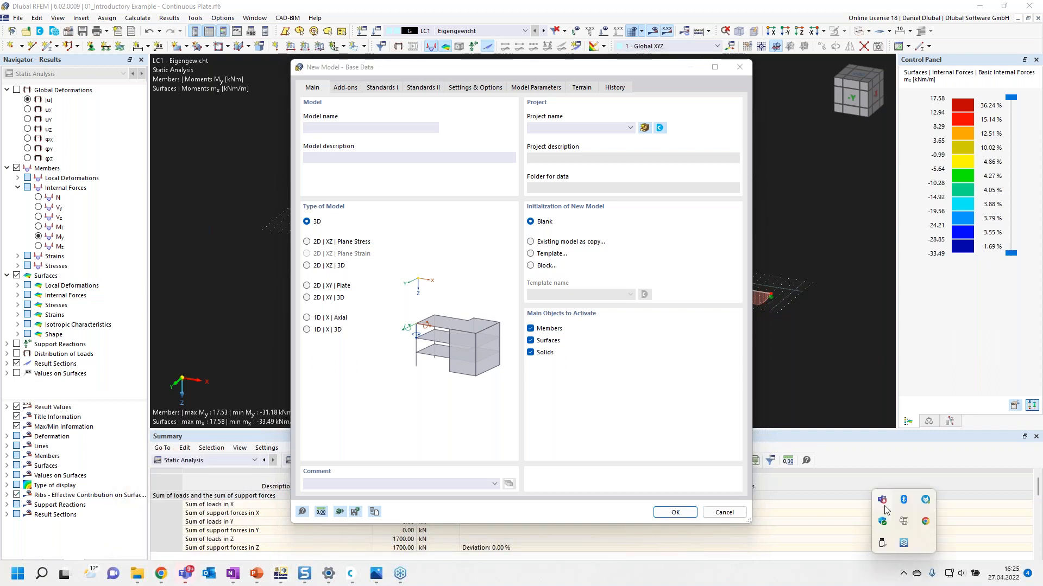
pyautogui.click(882, 502)
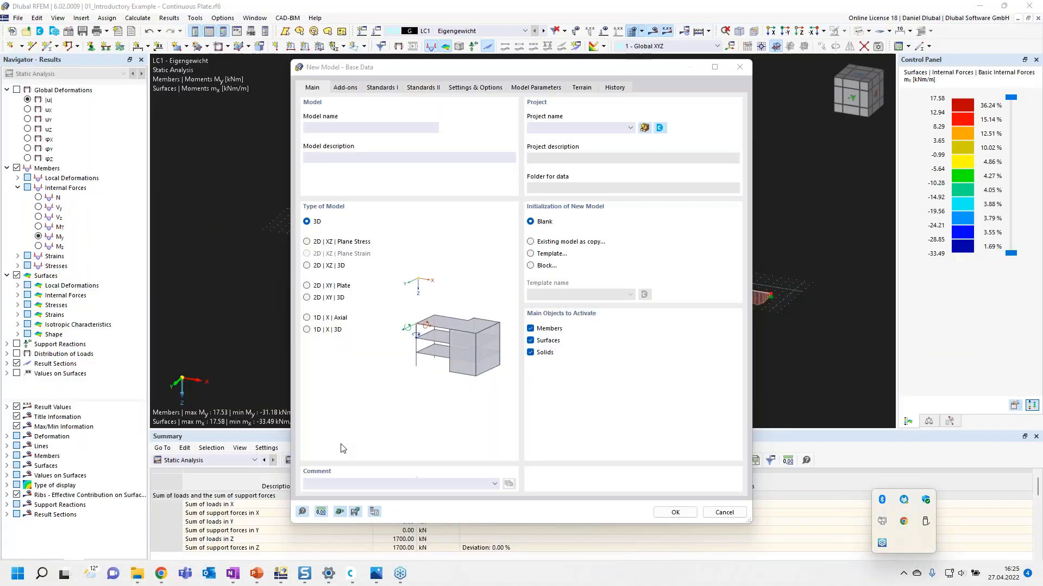
pyautogui.click(342, 448)
pyautogui.moveTo(383, 69); pyautogui.dragTo(376, 63)
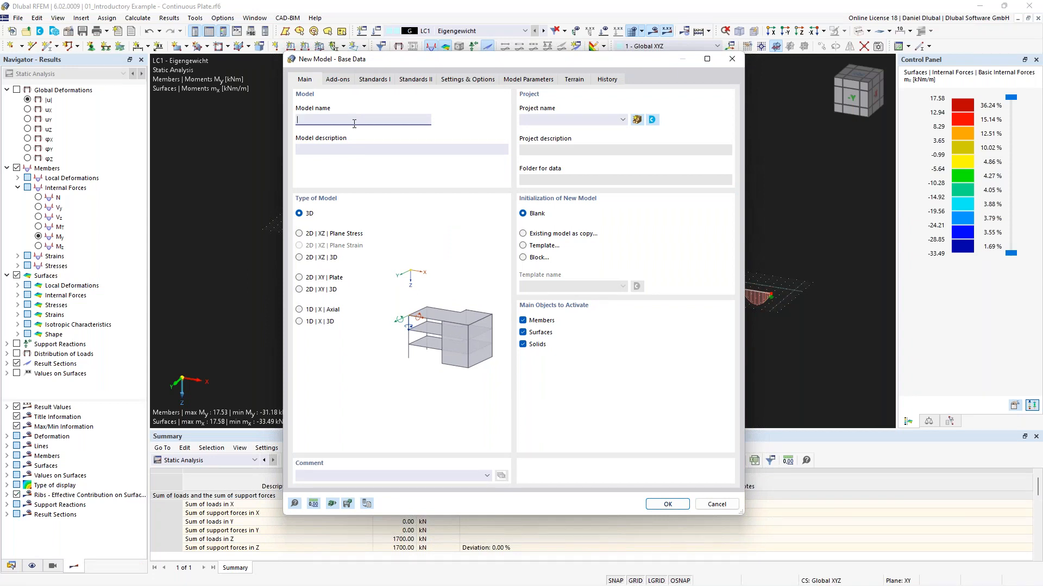
pyautogui.write('Continuous Plate')
pyautogui.click(318, 282)
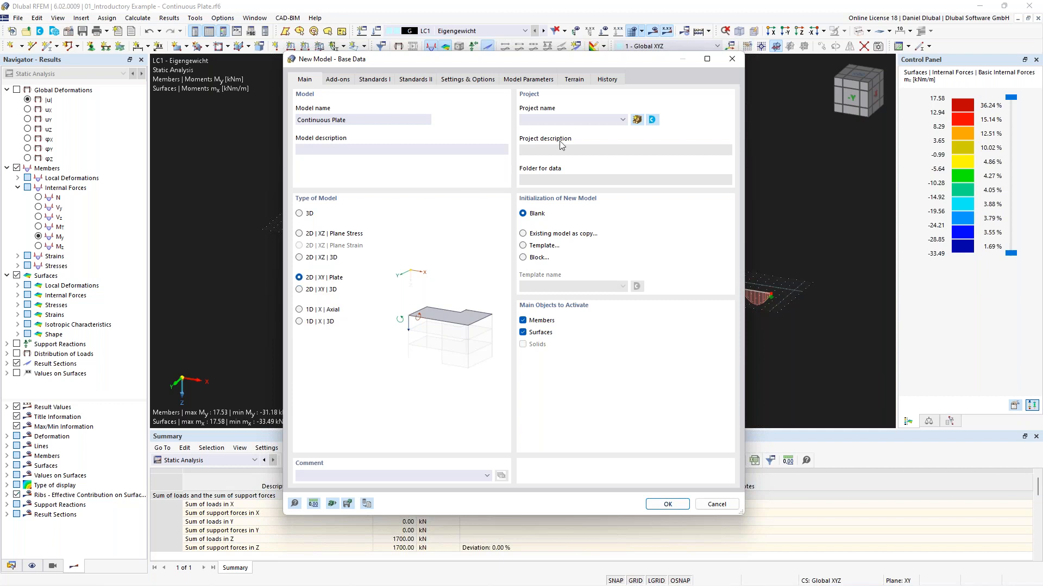
pyautogui.click(562, 120)
pyautogui.click(562, 120)
pyautogui.click(660, 506)
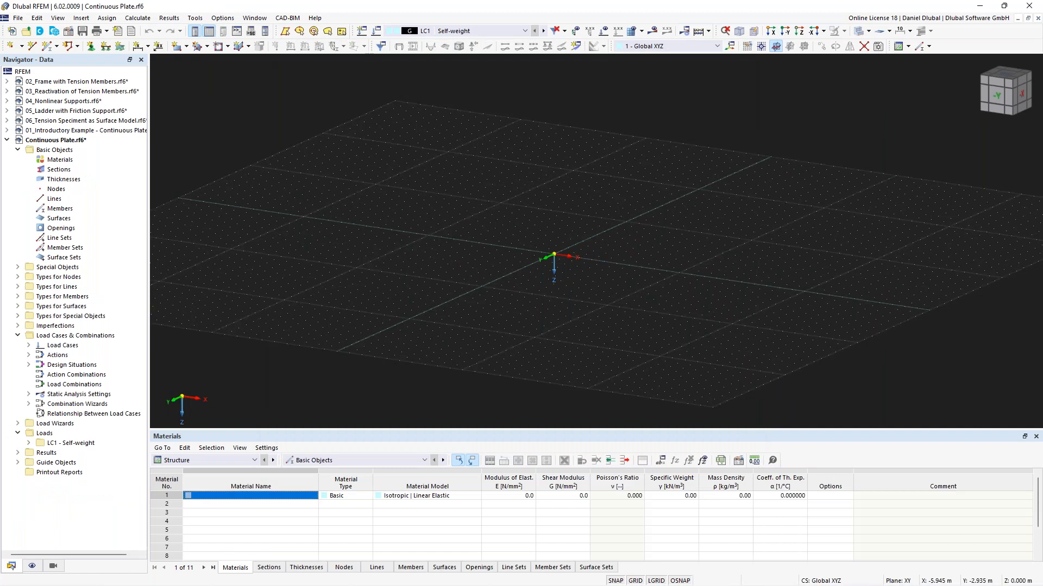
# Step: Switch the display properties to the white background preset
pyautogui.scroll(-3, 486, 236)
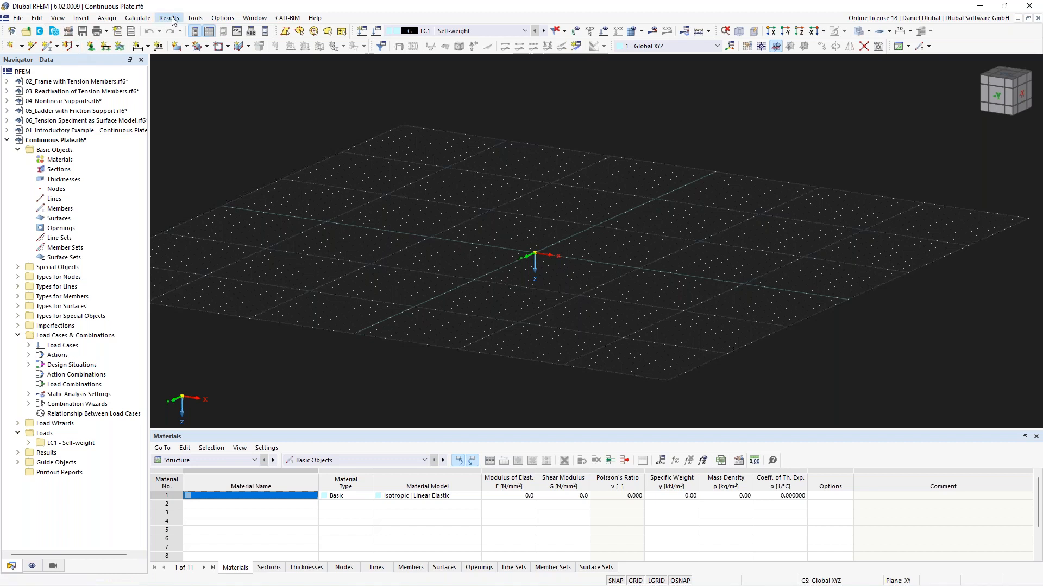
pyautogui.click(60, 19)
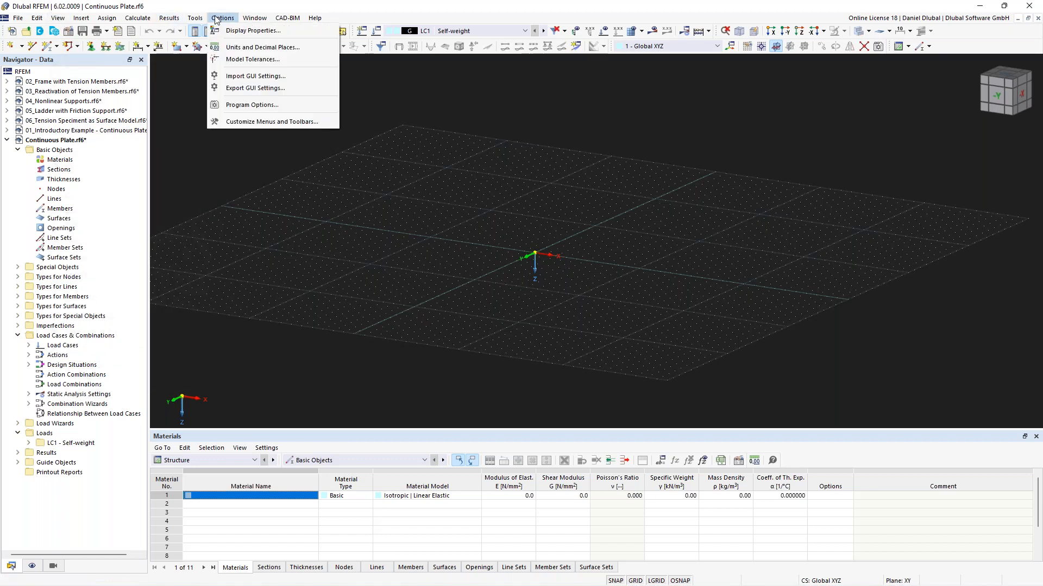
pyautogui.moveTo(228, 17)
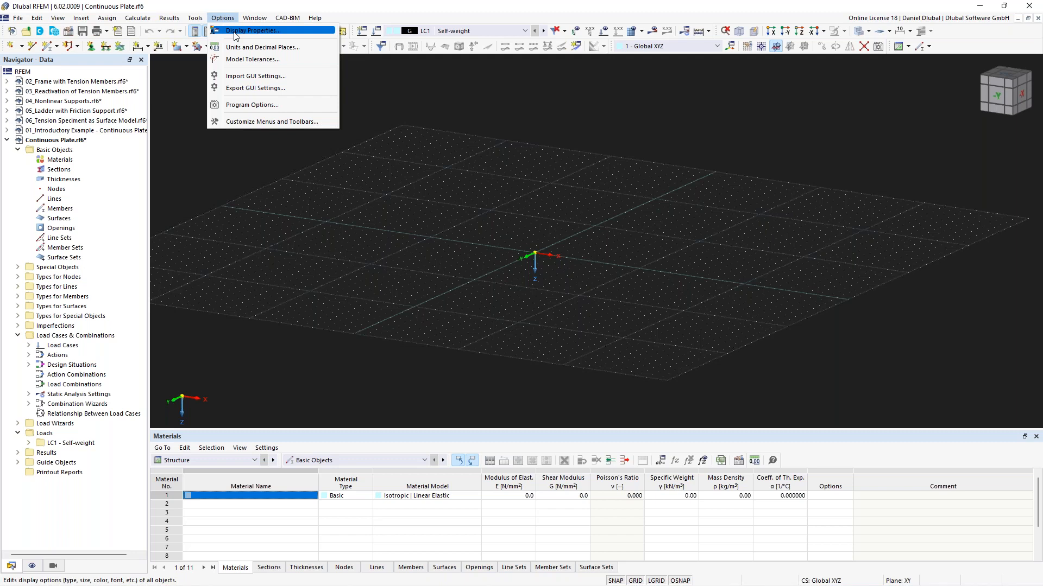
pyautogui.click(234, 31)
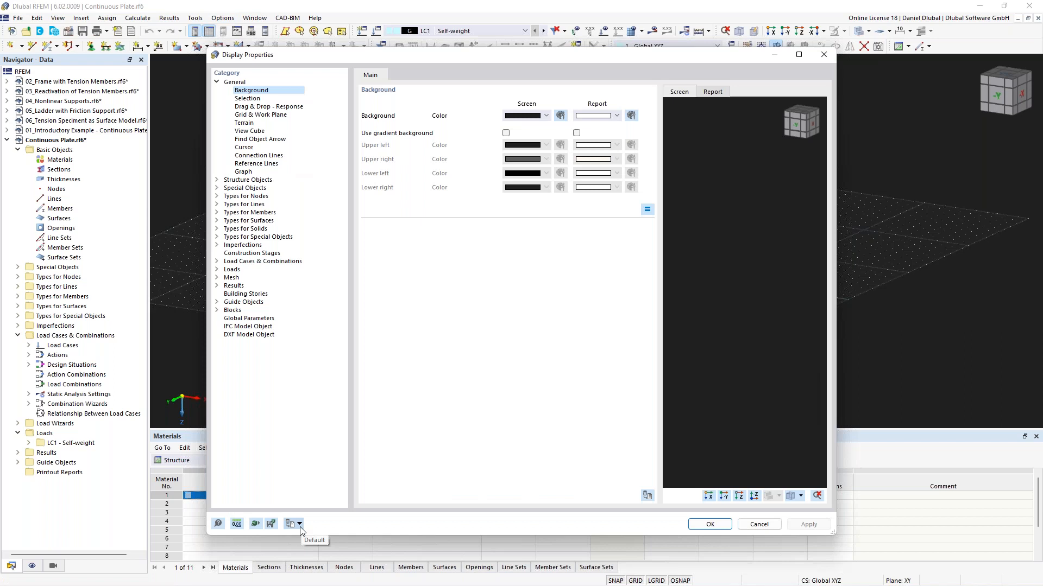
pyautogui.click(300, 527)
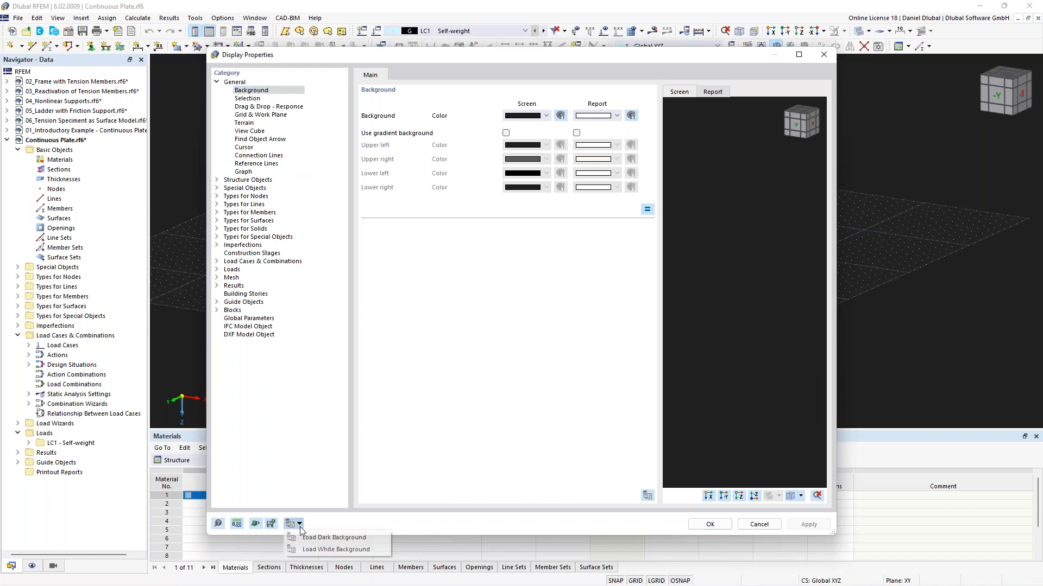
pyautogui.click(320, 549)
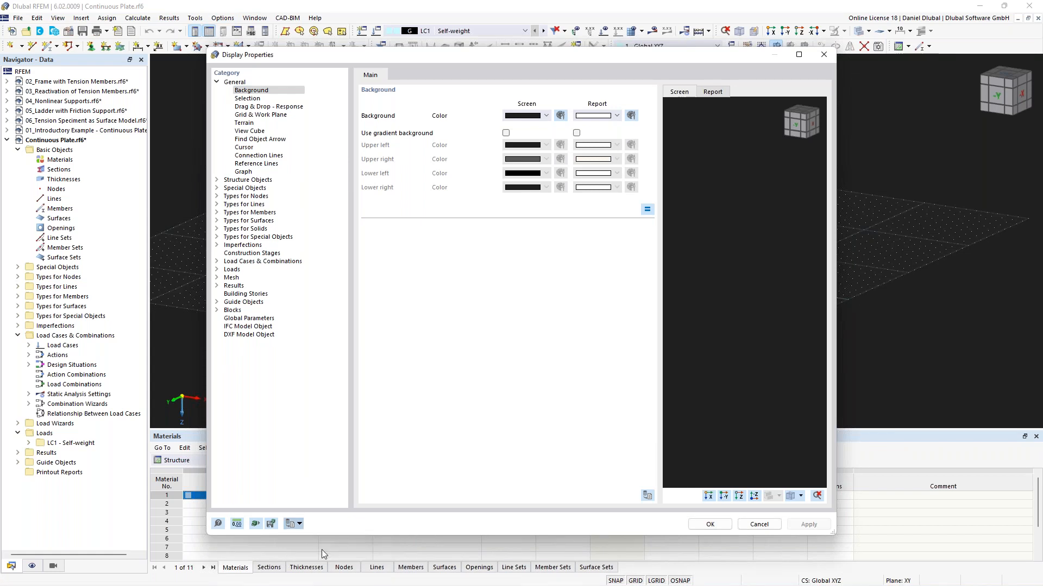
pyautogui.click(710, 524)
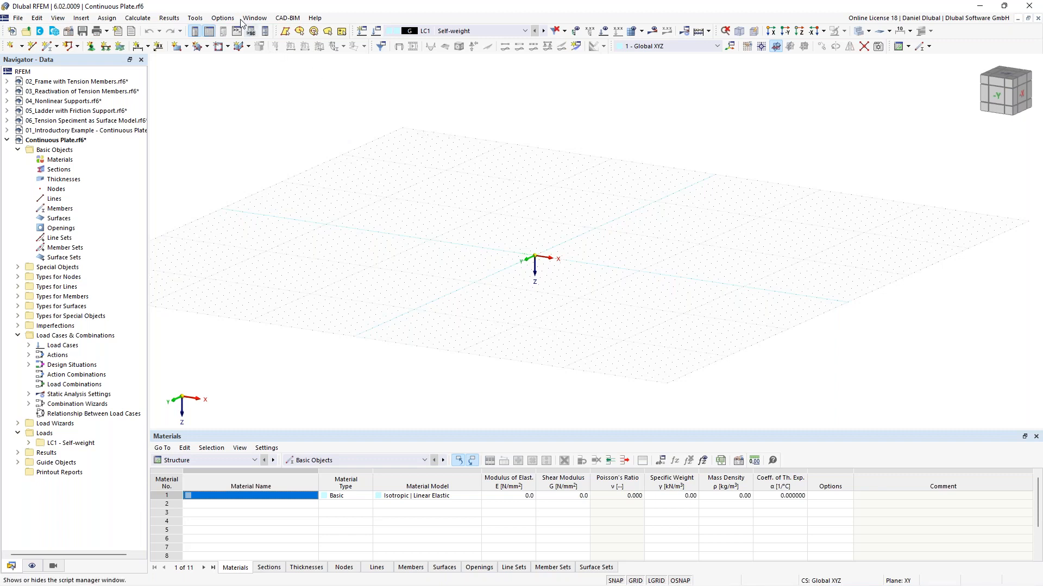
# Step: Review the program language and region settings in the program options without changing them
pyautogui.click(219, 19)
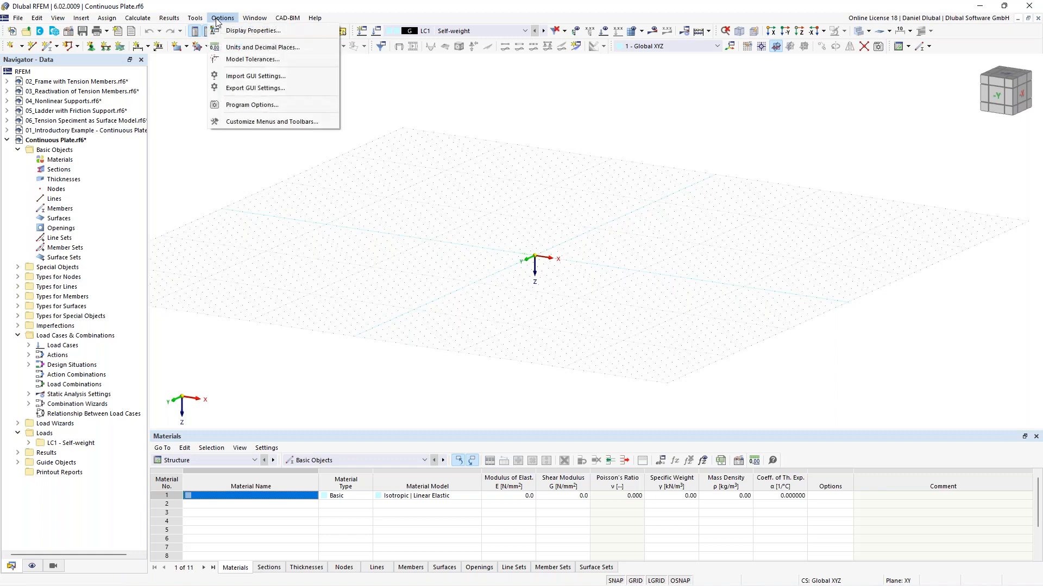
pyautogui.click(257, 107)
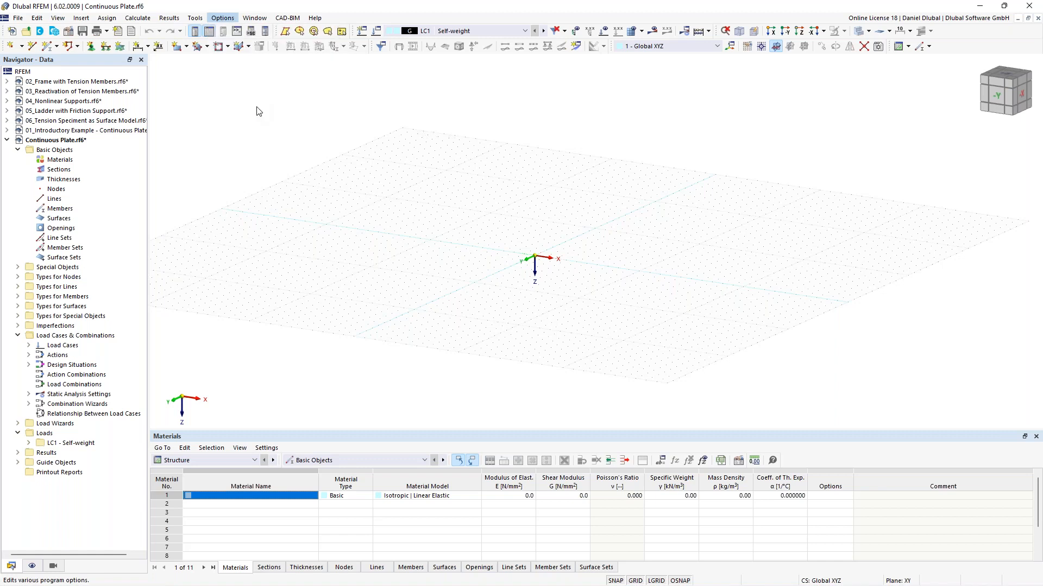
pyautogui.click(363, 133)
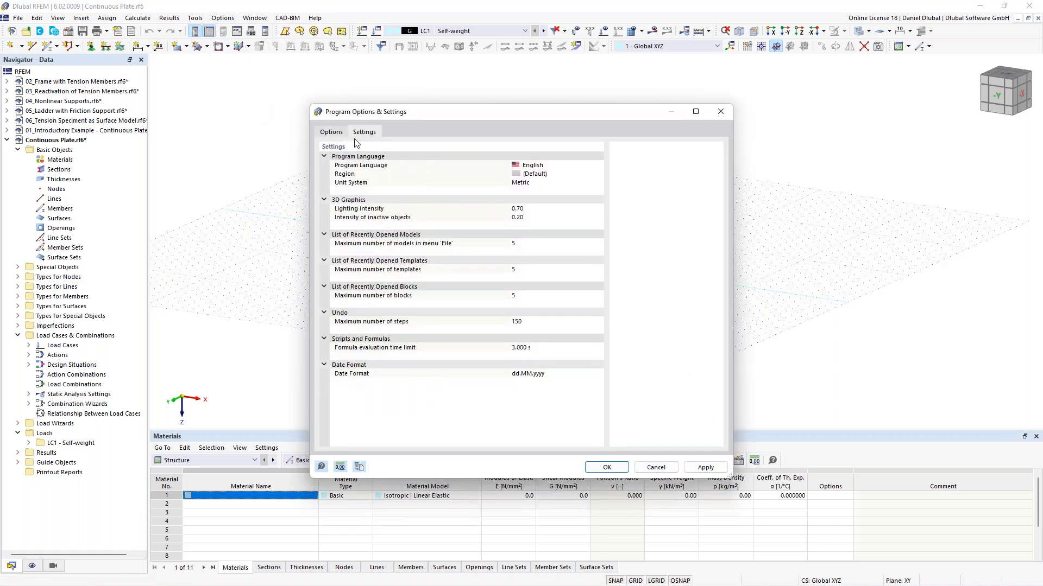
pyautogui.click(549, 165)
pyautogui.click(568, 165)
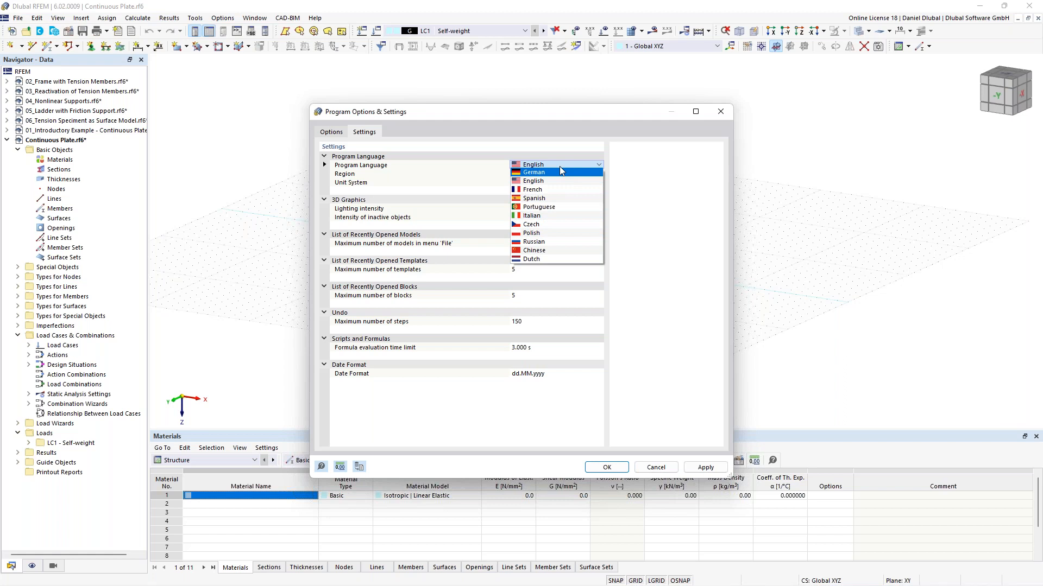
pyautogui.click(459, 175)
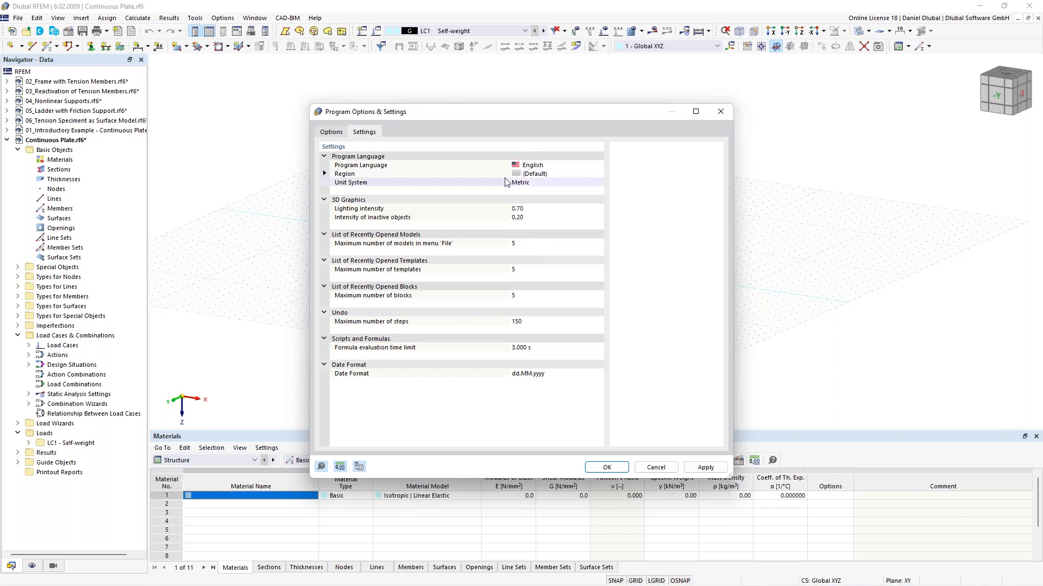
pyautogui.click(582, 165)
pyautogui.click(582, 165)
pyautogui.click(582, 165)
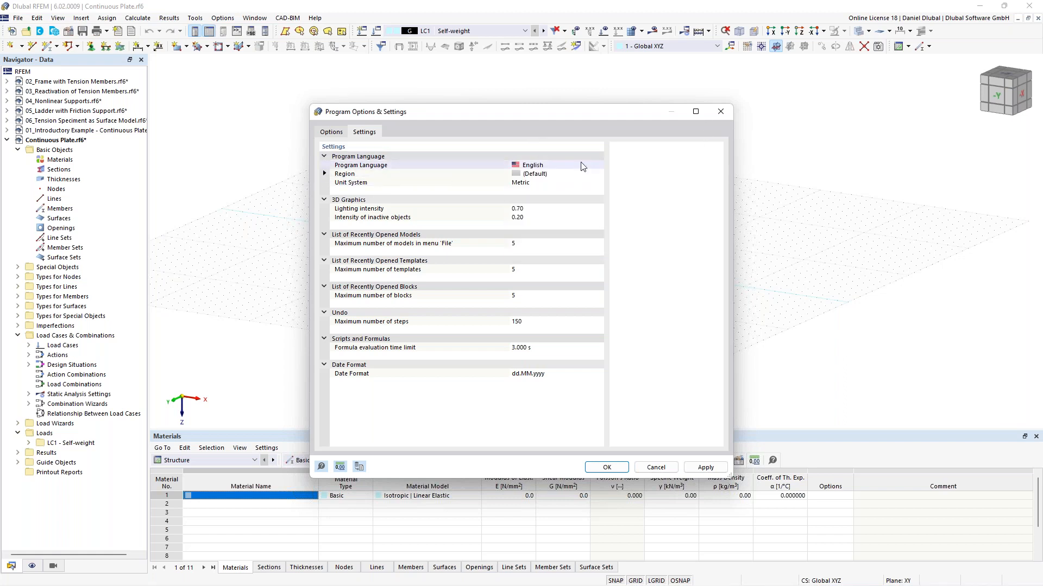
pyautogui.click(721, 112)
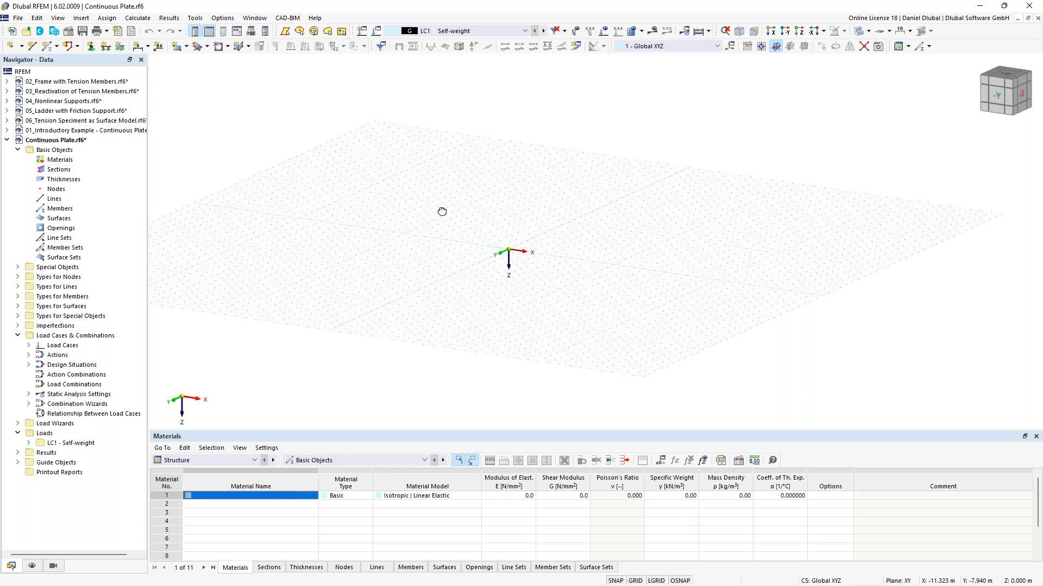
# Step: Start a new rectangular surface and define a new uniform thickness of 300 mm
pyautogui.keyDown('ctrl'); pyautogui.moveTo(442, 212); pyautogui.dragTo(461, 214, button='middle'); pyautogui.keyUp('ctrl')
pyautogui.scroll(2, 528, 266)
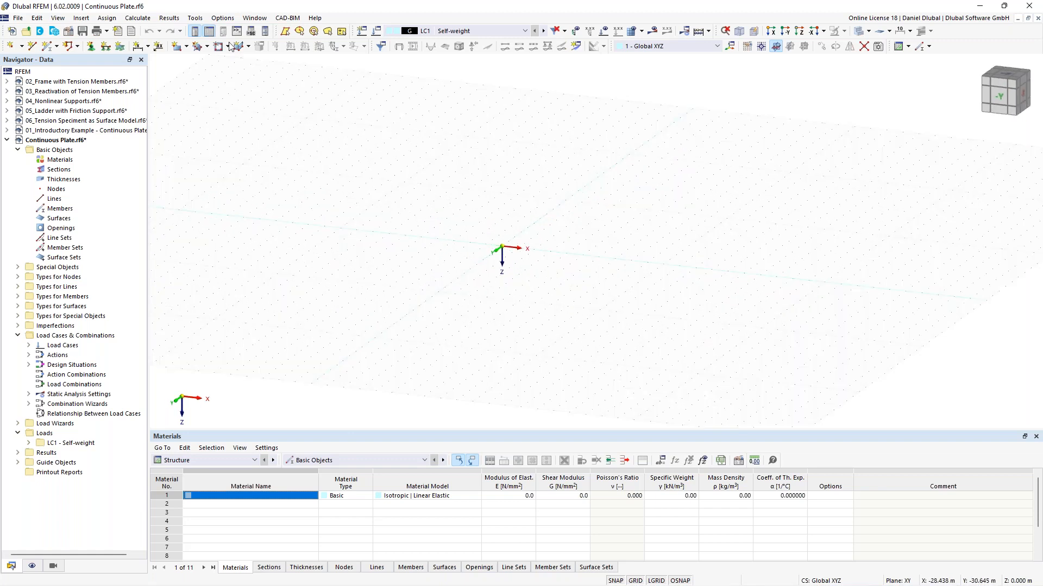
pyautogui.click(177, 46)
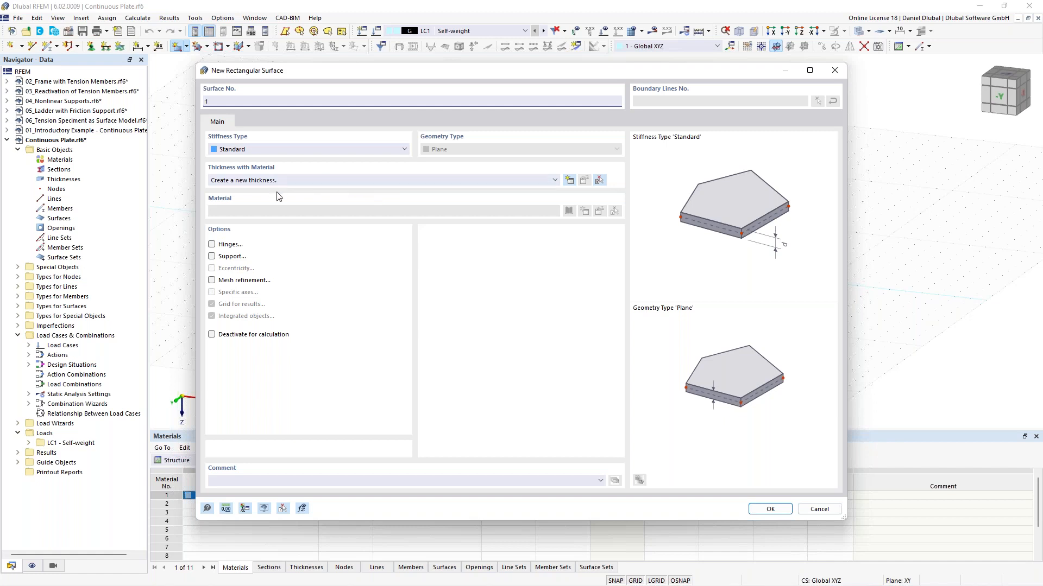
pyautogui.click(570, 181)
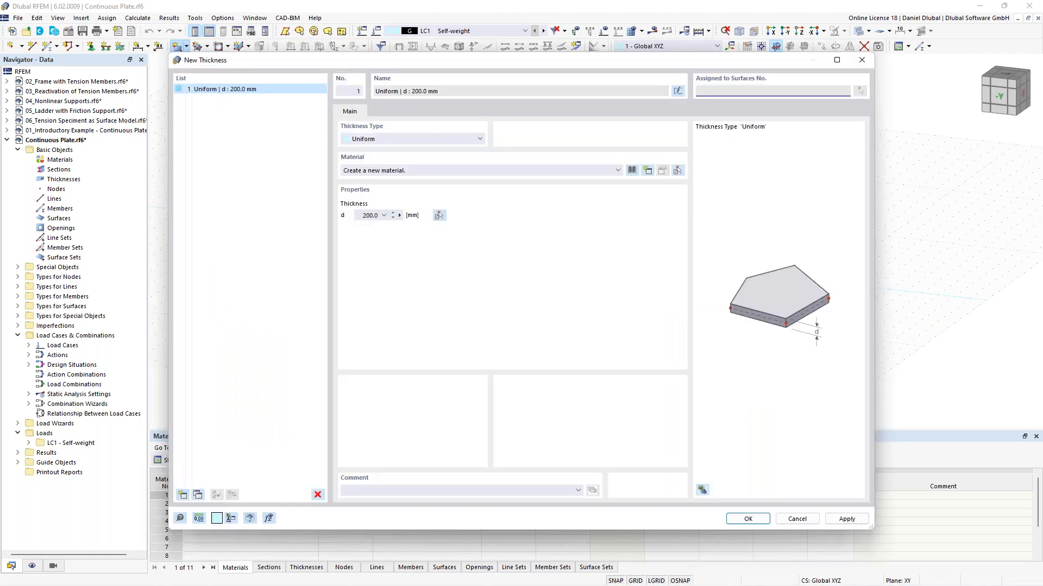
pyautogui.click(361, 216)
pyautogui.write('3')
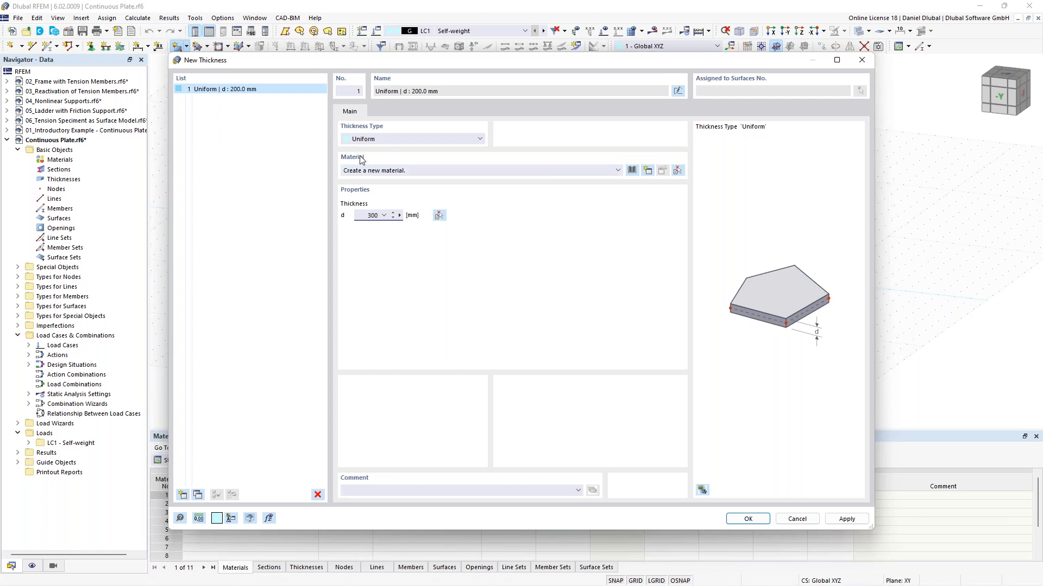
# Step: Import concrete C25/30 from the material library as the thickness material
pyautogui.click(630, 171)
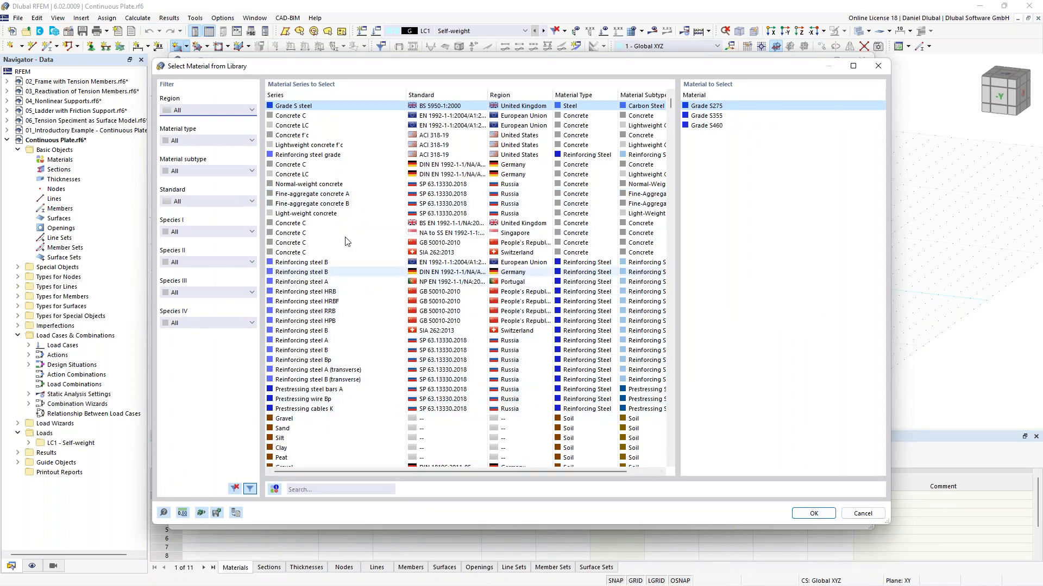
pyautogui.click(316, 490)
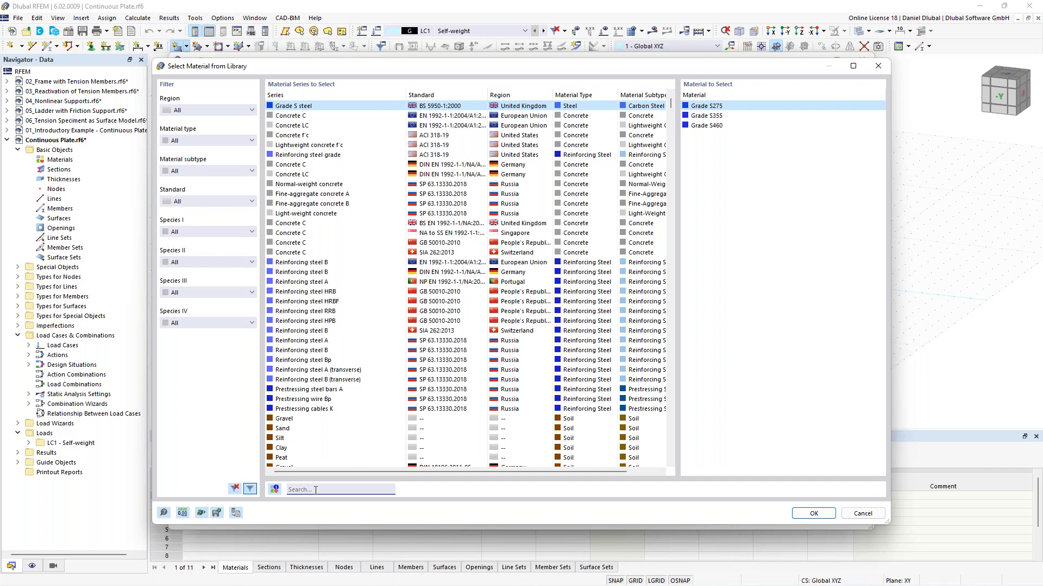
pyautogui.write('c')
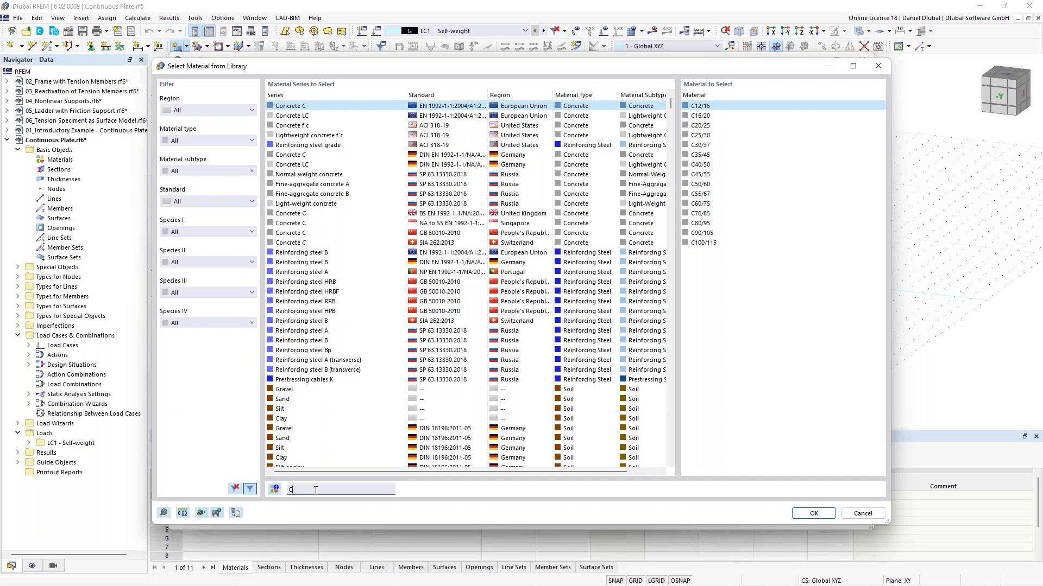
pyautogui.write('25')
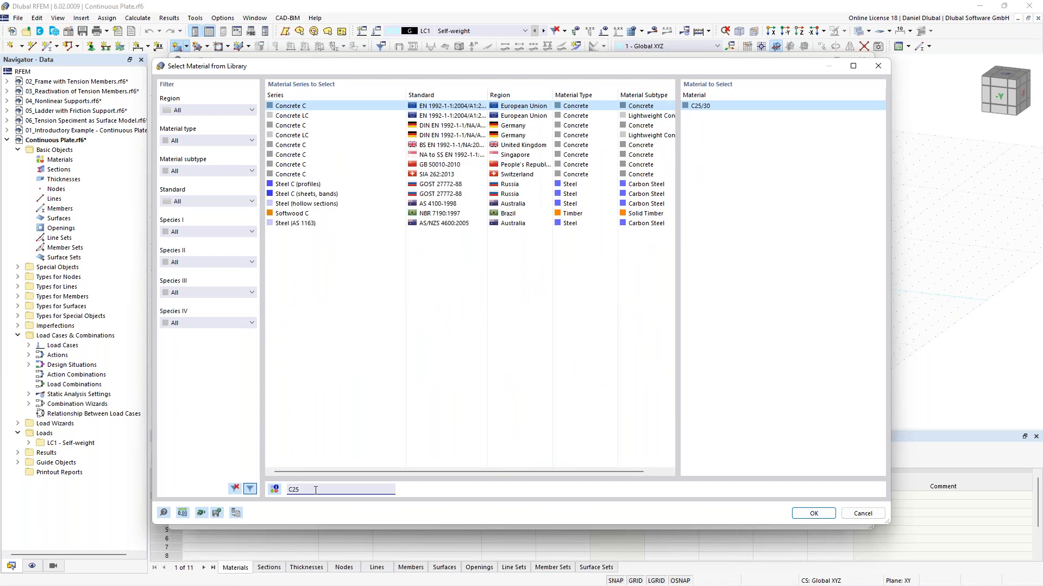
pyautogui.write('/30')
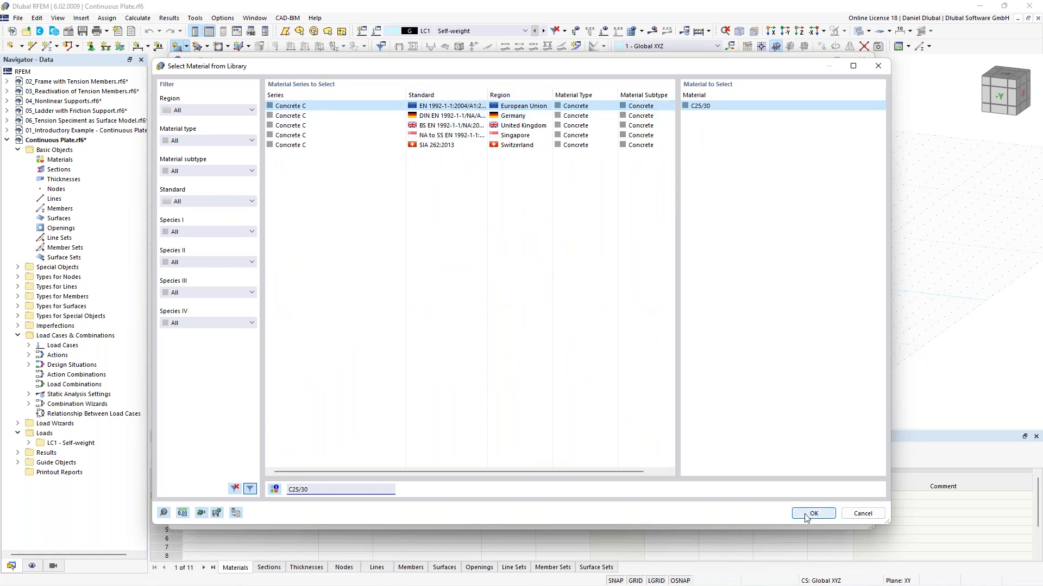
pyautogui.click(729, 109)
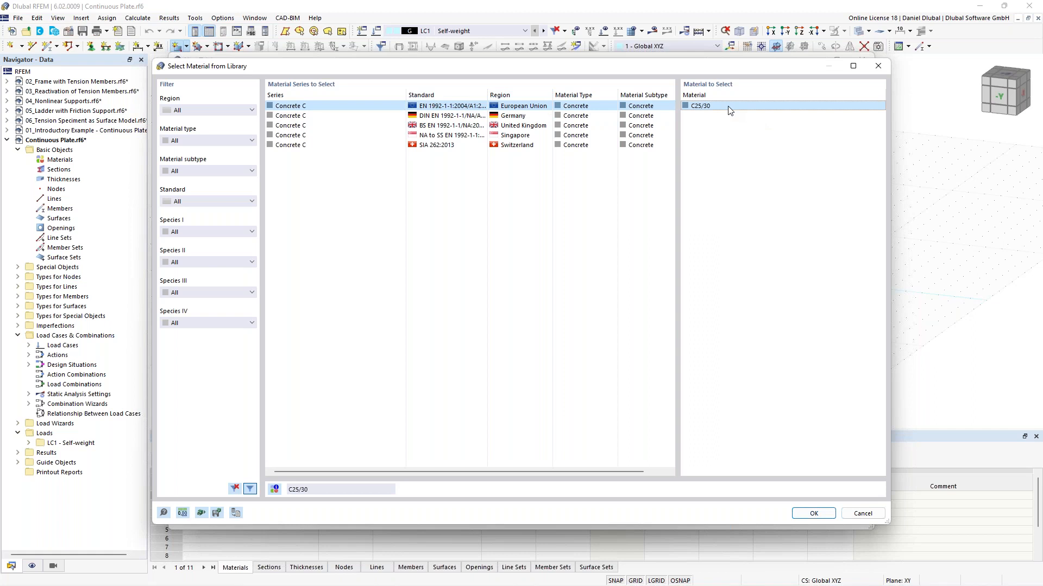
pyautogui.doubleClick(729, 107)
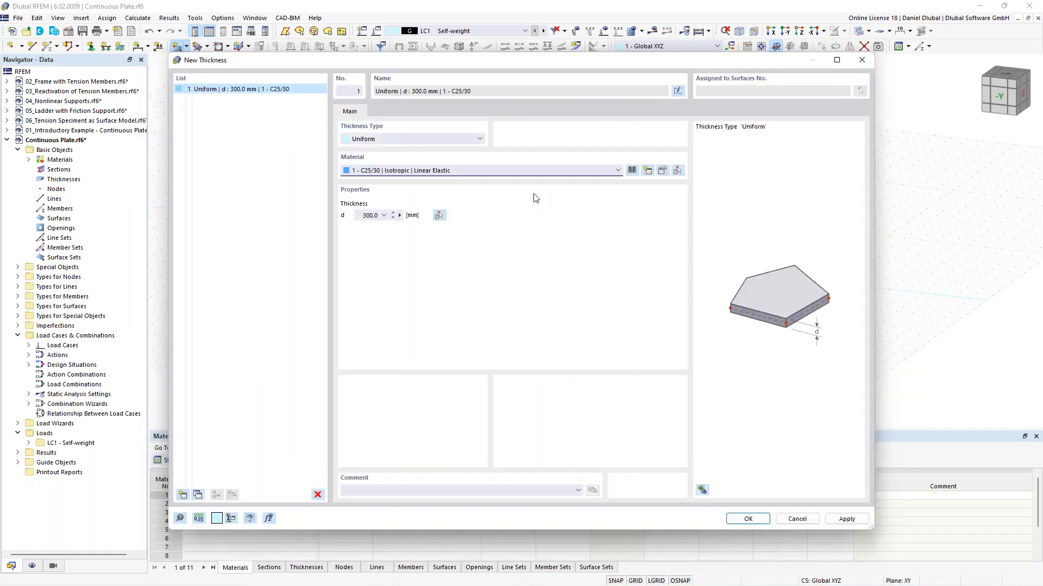
pyautogui.moveTo(393, 61); pyautogui.dragTo(381, 59)
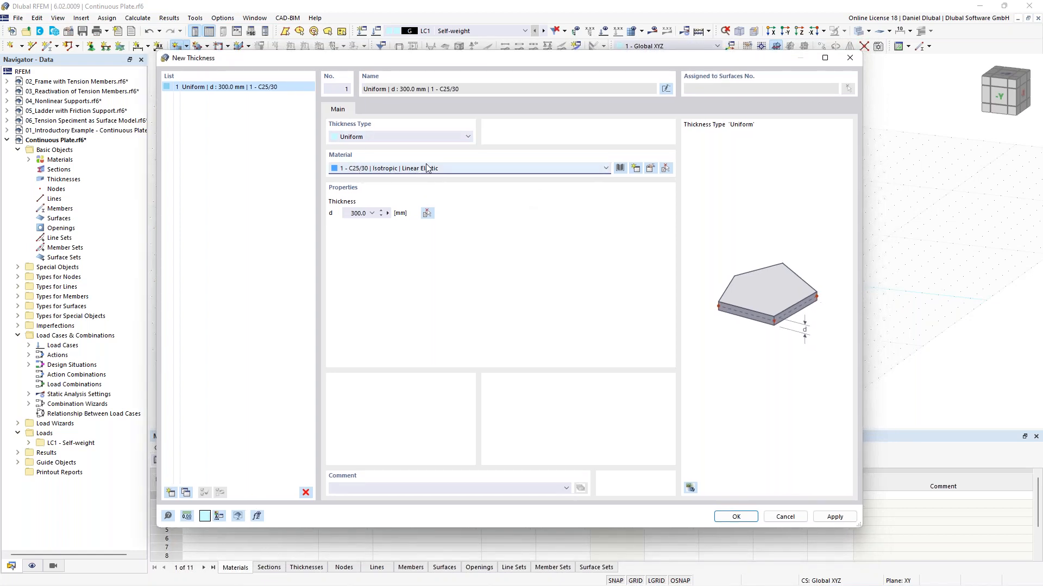
# Step: Edit the C25/30 material as a user-defined material with a Poisson's ratio of 0, and confirm the thickness
pyautogui.click(650, 171)
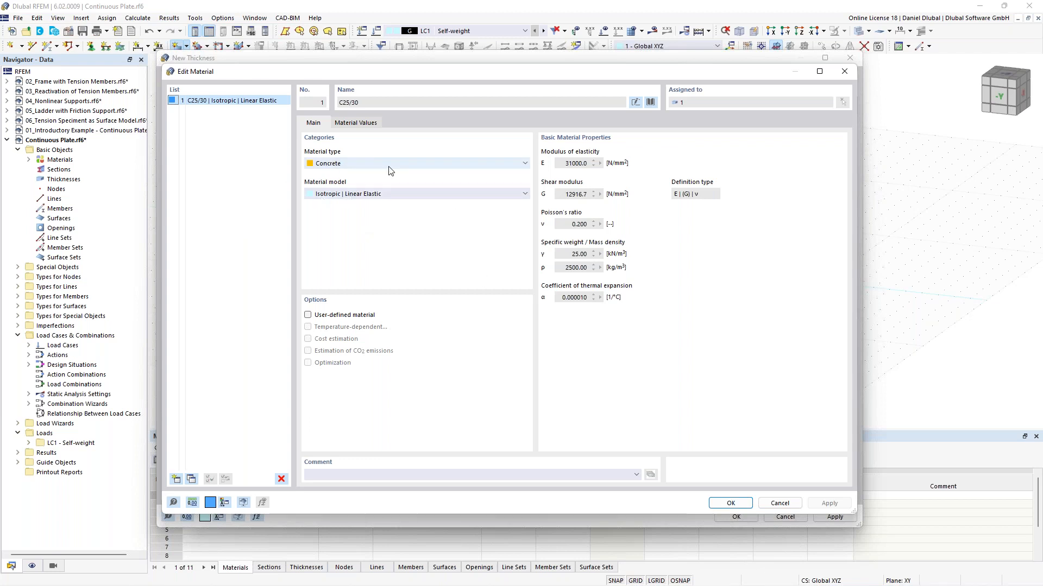
pyautogui.click(309, 315)
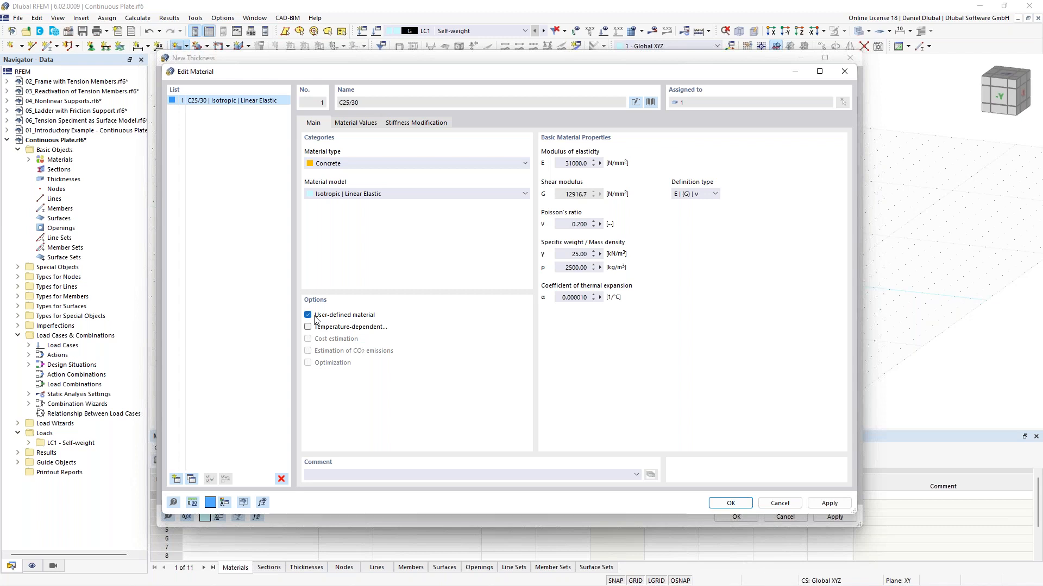
pyautogui.moveTo(564, 225); pyautogui.dragTo(608, 227)
pyautogui.write('0')
pyautogui.click(731, 504)
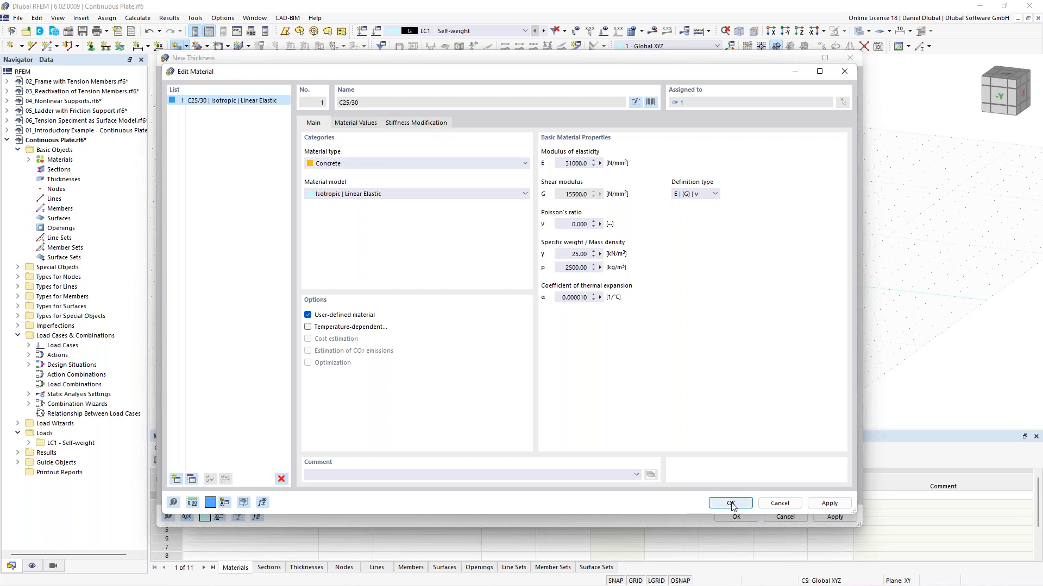
pyautogui.click(731, 503)
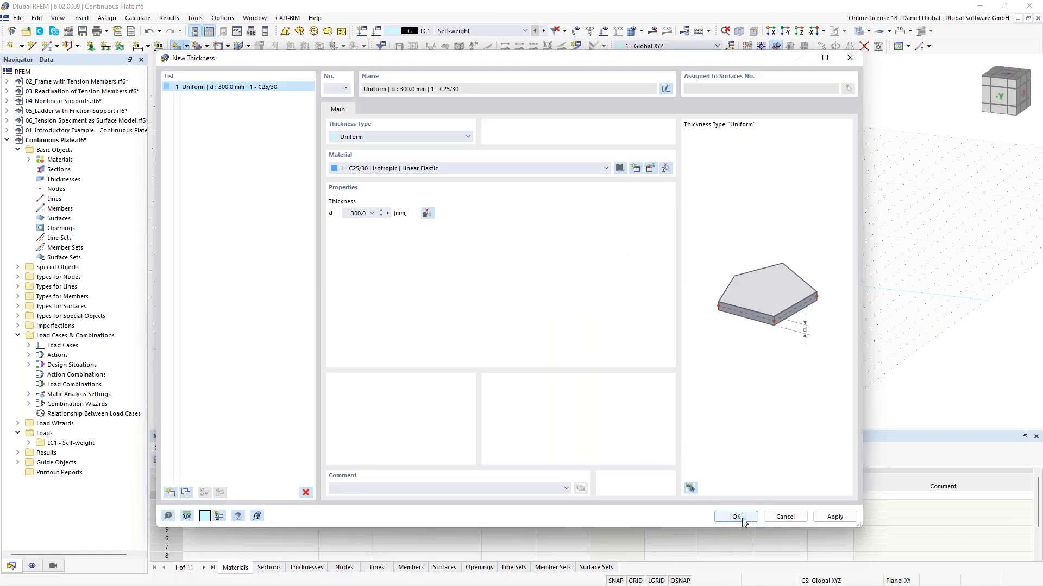
pyautogui.click(742, 520)
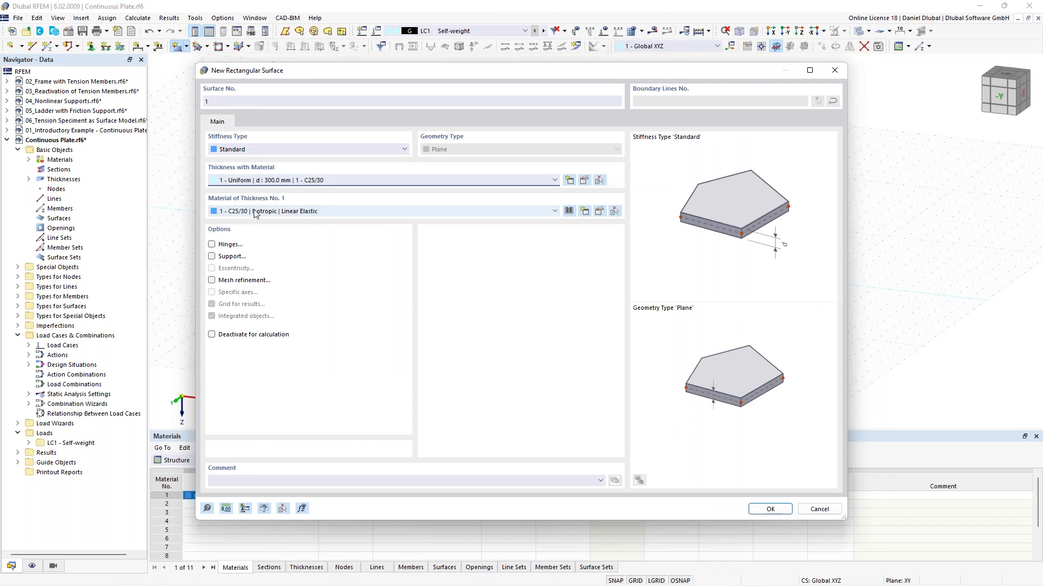
# Step: Draw a 10 m by 4 m rectangular plate surface with its first corner at the origin
pyautogui.click(770, 510)
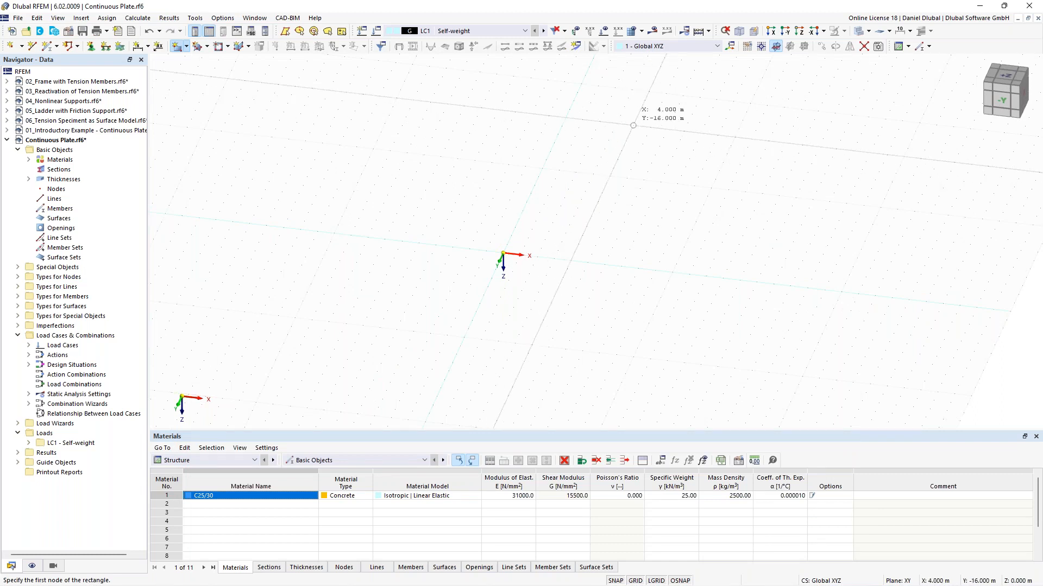
pyautogui.click(799, 34)
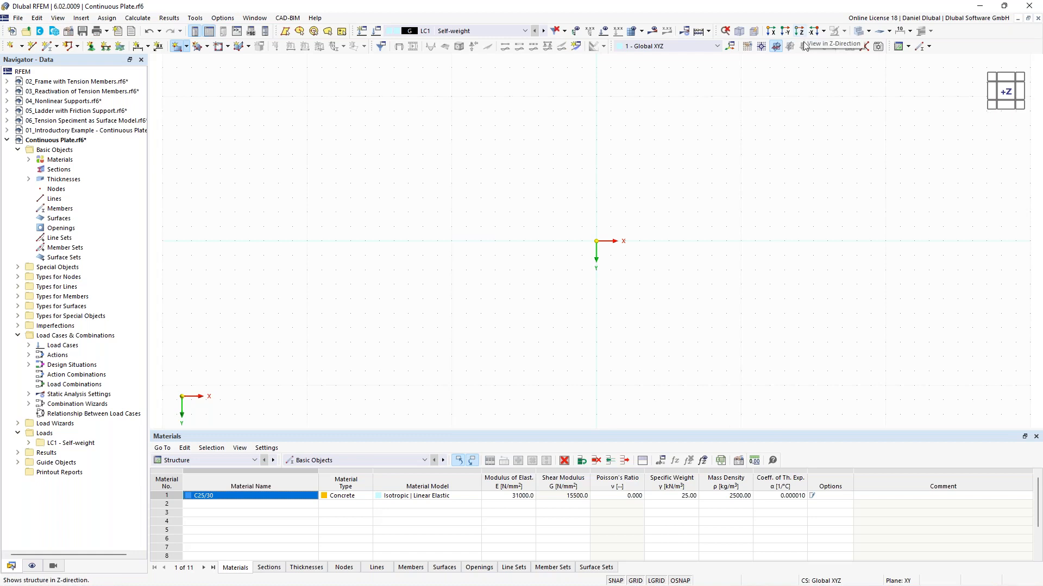
pyautogui.moveTo(724, 250); pyautogui.dragTo(603, 231, button='middle')
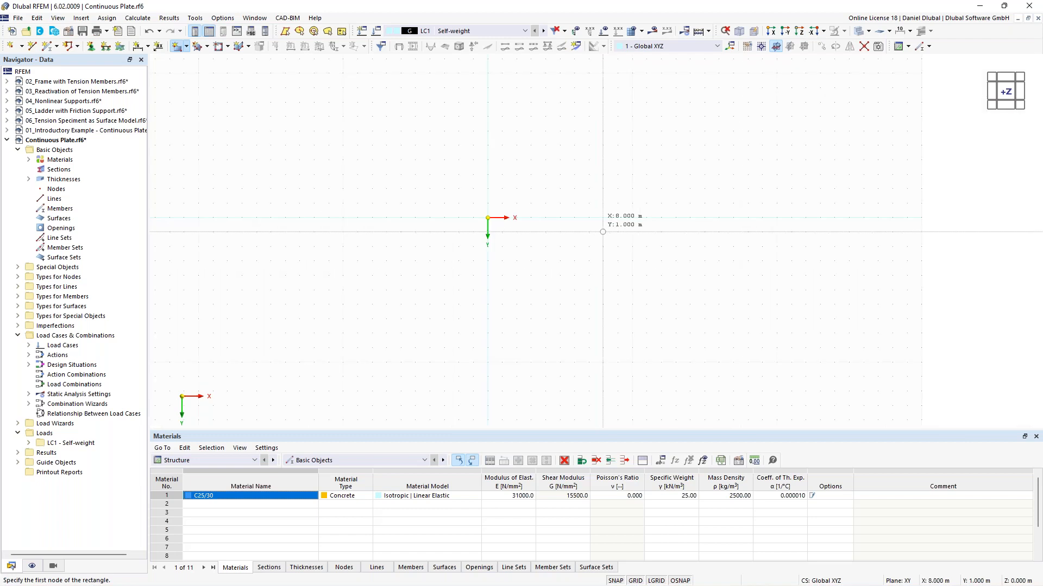
pyautogui.scroll(1, 598, 233)
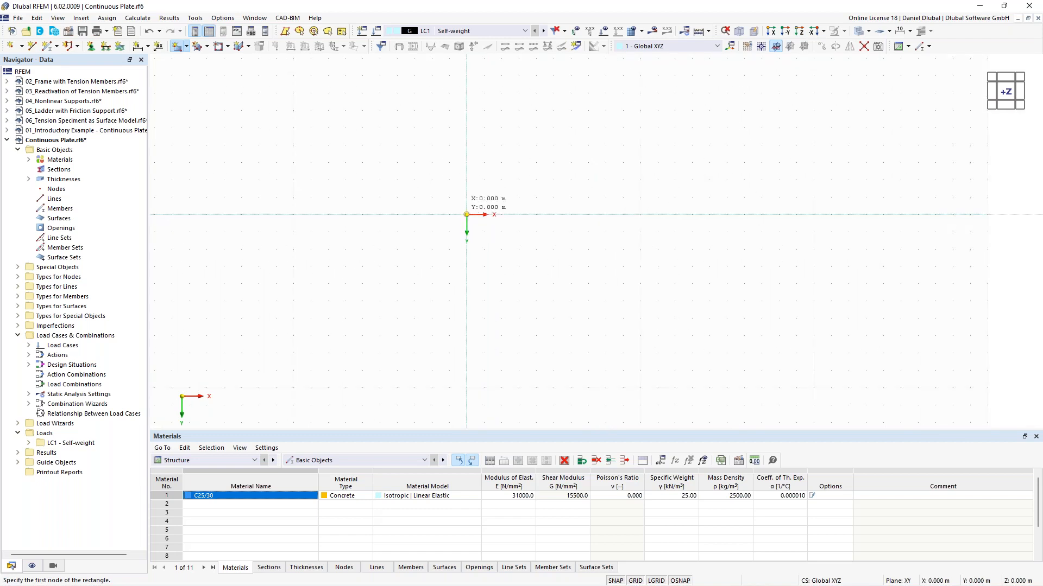
pyautogui.click(467, 214)
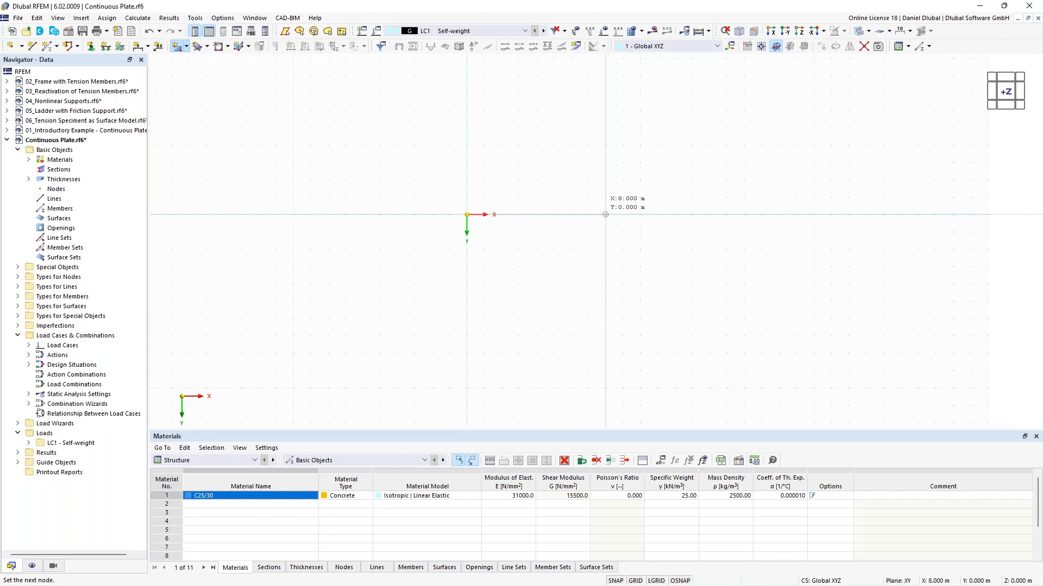
pyautogui.click(641, 214)
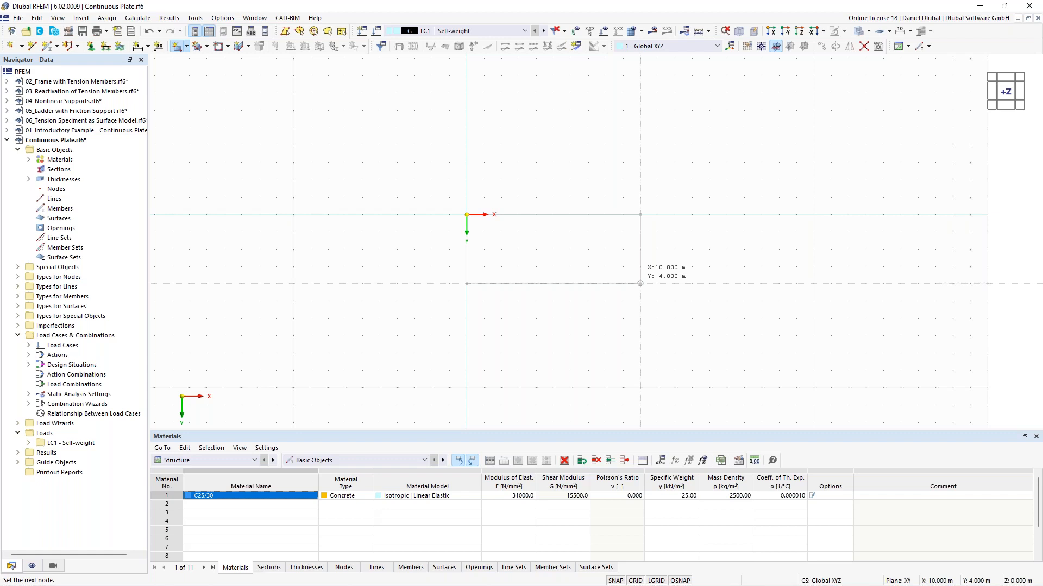
pyautogui.click(640, 283)
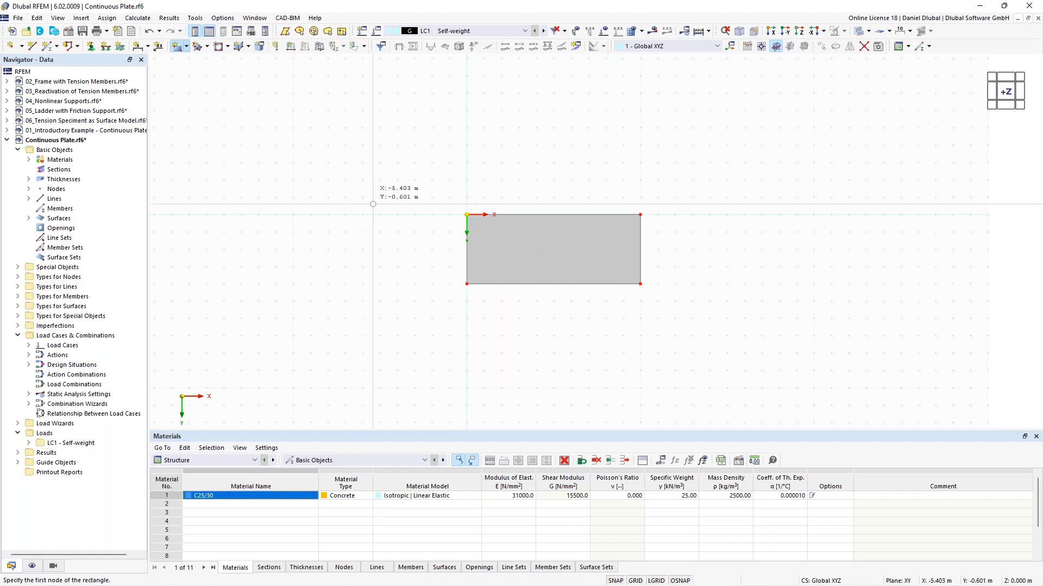
pyautogui.press('Escape')
# Step: Draw a single line across the plate at X = 5 m, from Y = 4 m to Y = 0 m
pyautogui.keyDown('ctrl'); pyautogui.moveTo(402, 194); pyautogui.dragTo(388, 152, button='middle'); pyautogui.keyUp('ctrl')
pyautogui.scroll(2, 400, 172)
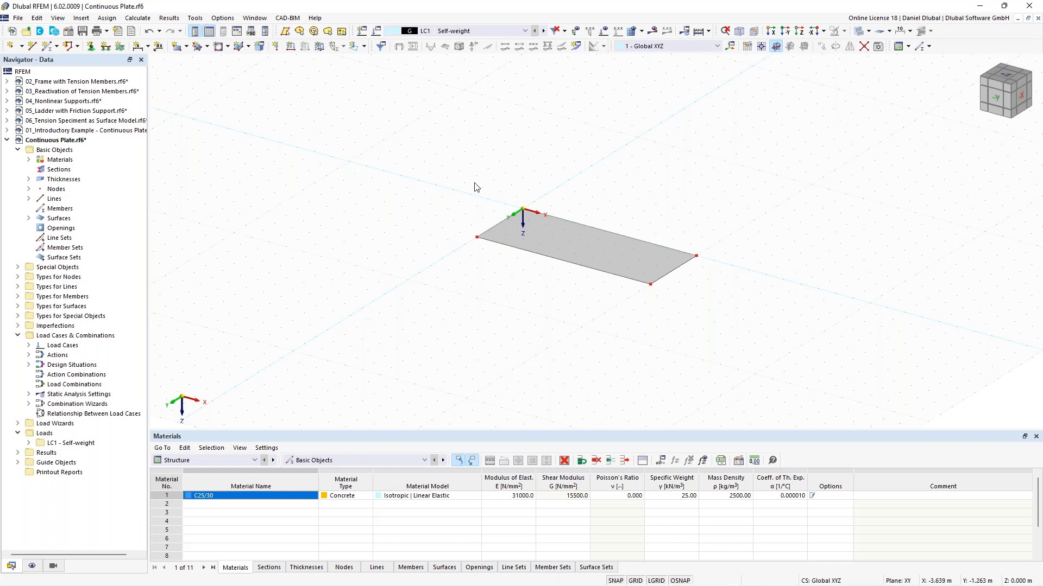
pyautogui.keyDown('ctrl'); pyautogui.moveTo(442, 188); pyautogui.dragTo(411, 196, button='middle'); pyautogui.keyUp('ctrl')
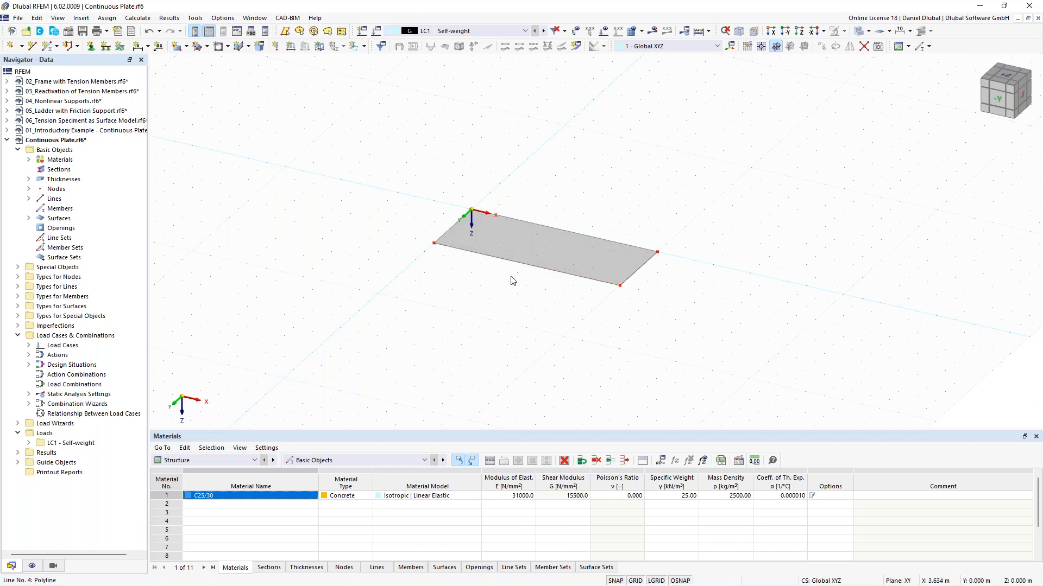
pyautogui.keyDown('ctrl'); pyautogui.moveTo(342, 156); pyautogui.dragTo(379, 162, button='middle'); pyautogui.keyUp('ctrl')
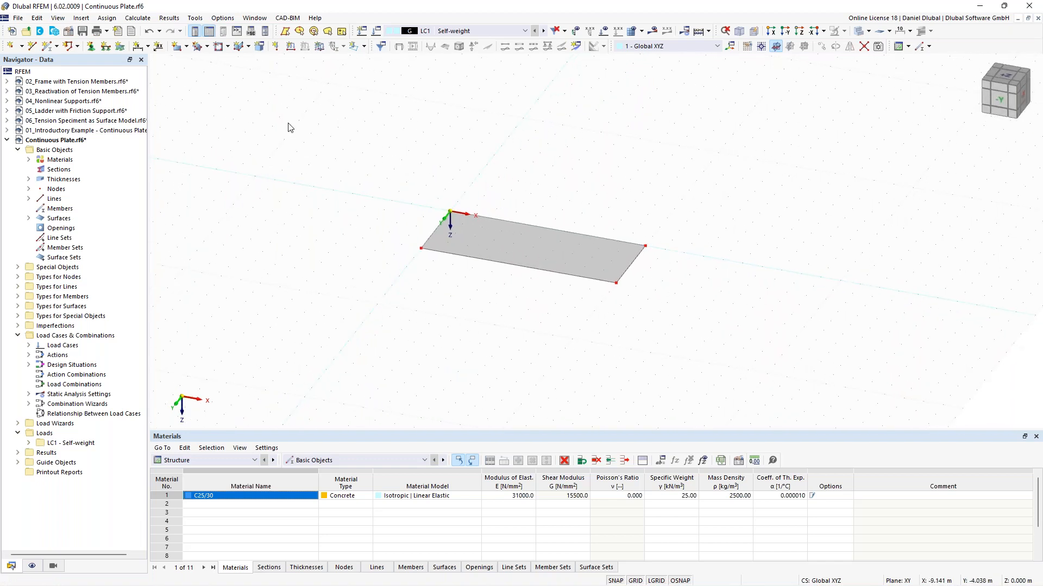
pyautogui.click(36, 47)
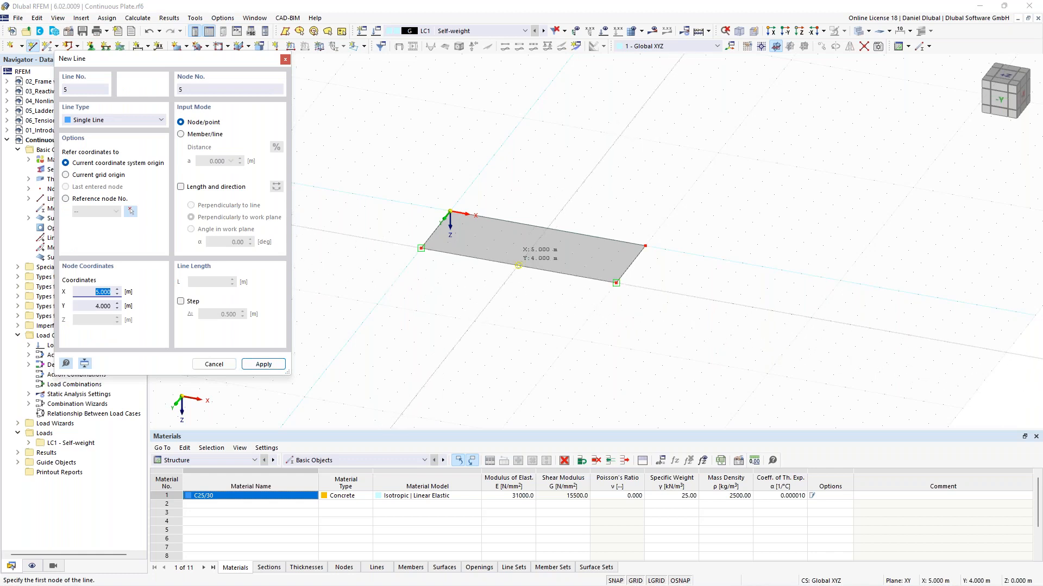
pyautogui.click(518, 266)
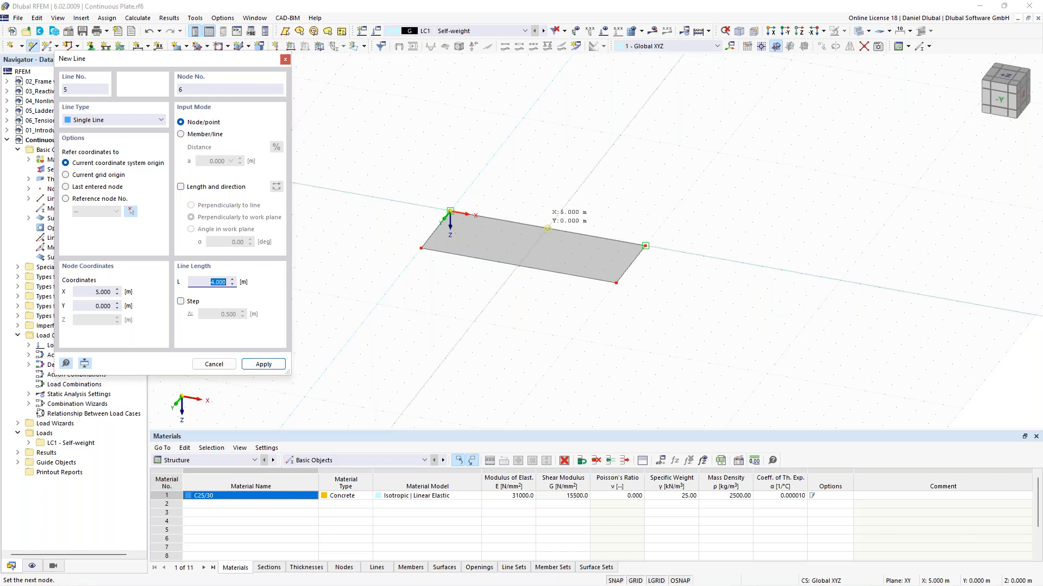
pyautogui.click(547, 228)
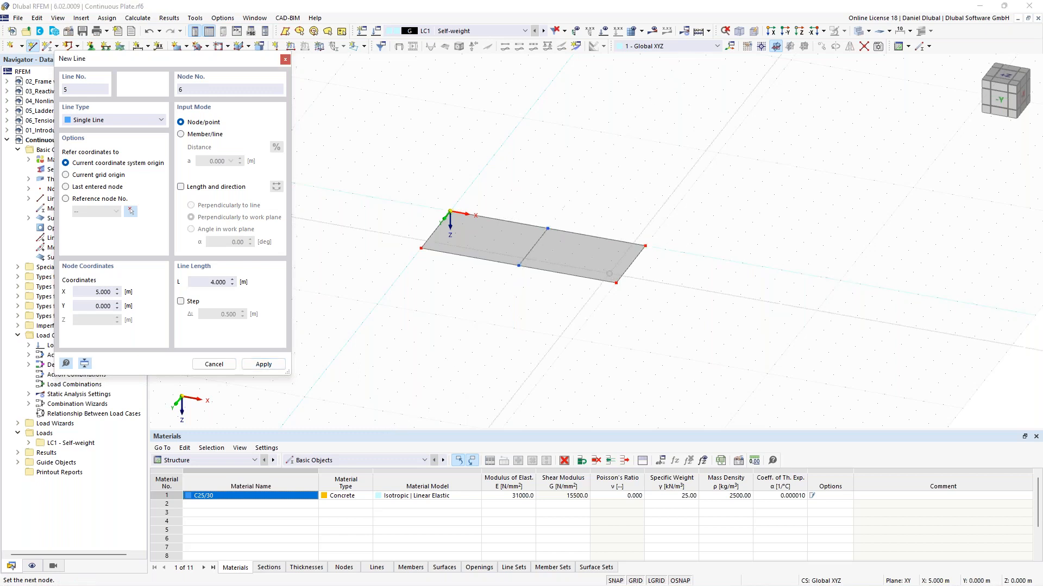
pyautogui.scroll(1, 601, 195)
pyautogui.rightClick(601, 195)
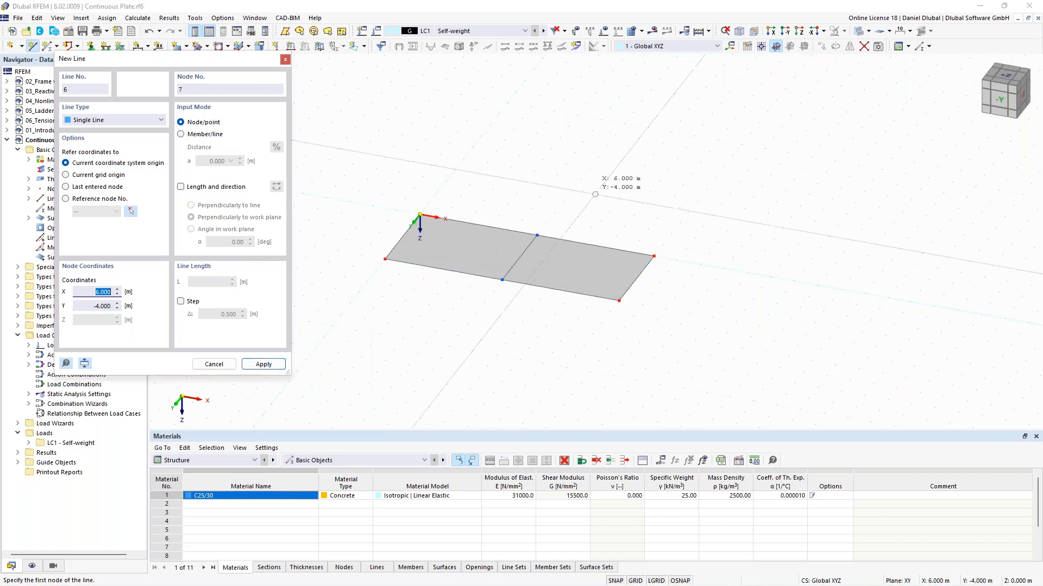
pyautogui.rightClick(540, 197)
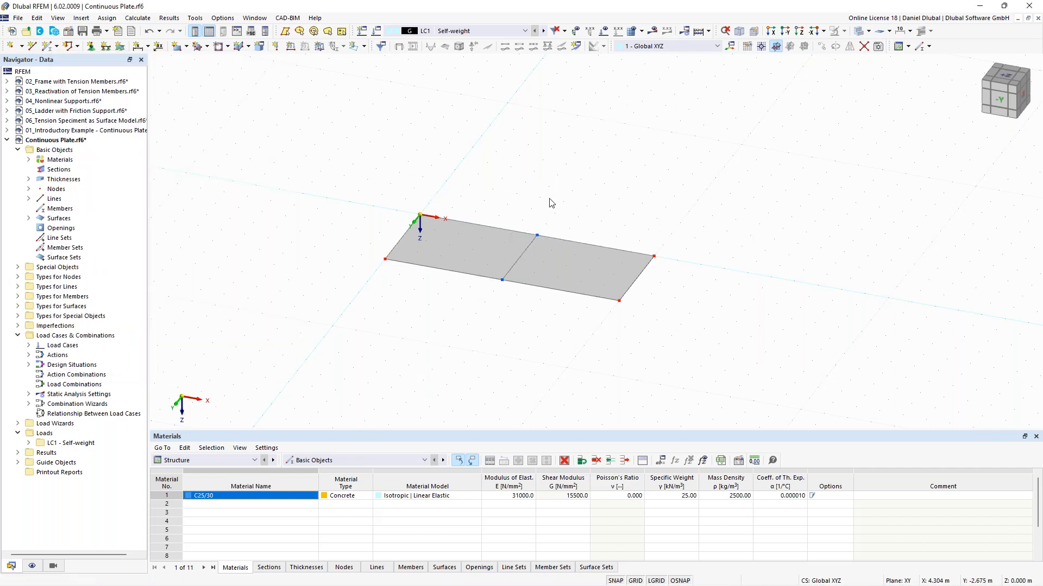
pyautogui.rightClick(644, 184)
pyautogui.click(579, 164)
pyautogui.scroll(2, 501, 284)
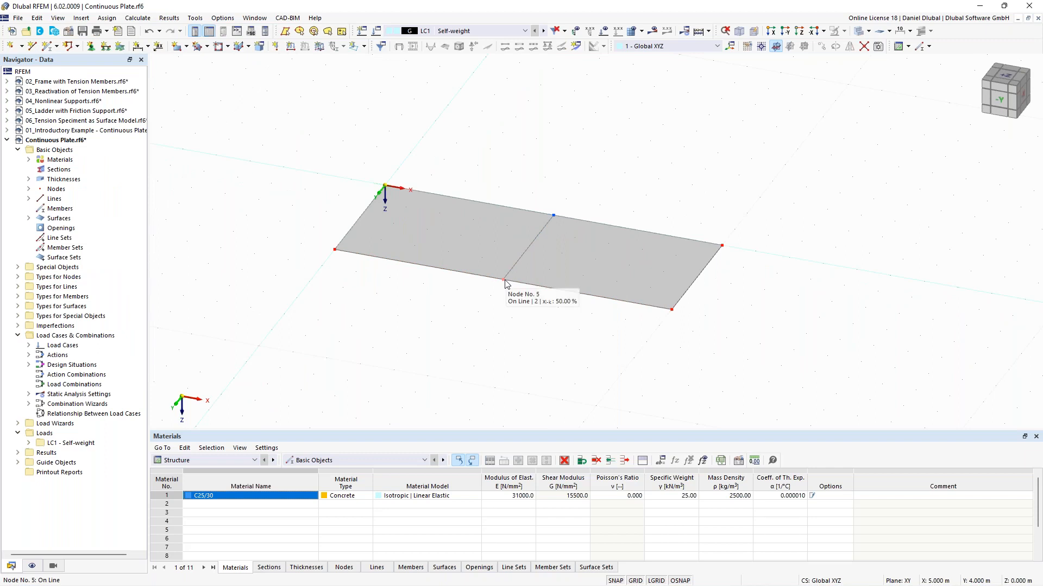
# Step: Inspect the properties of the new node on the plate edge and the nodes-on-line assignment of that edge line
pyautogui.doubleClick(504, 281)
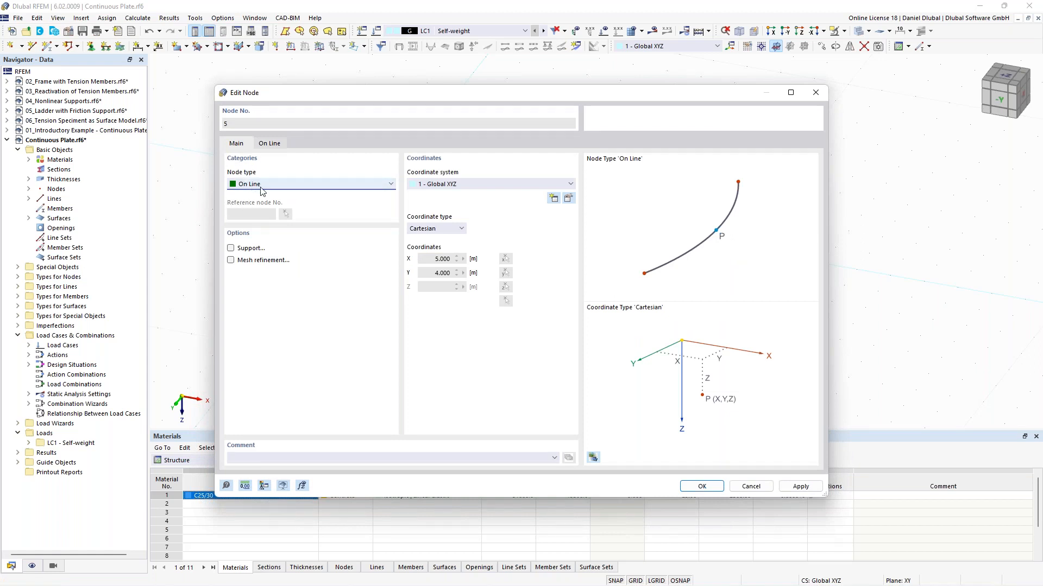
pyautogui.moveTo(464, 102); pyautogui.dragTo(361, 279)
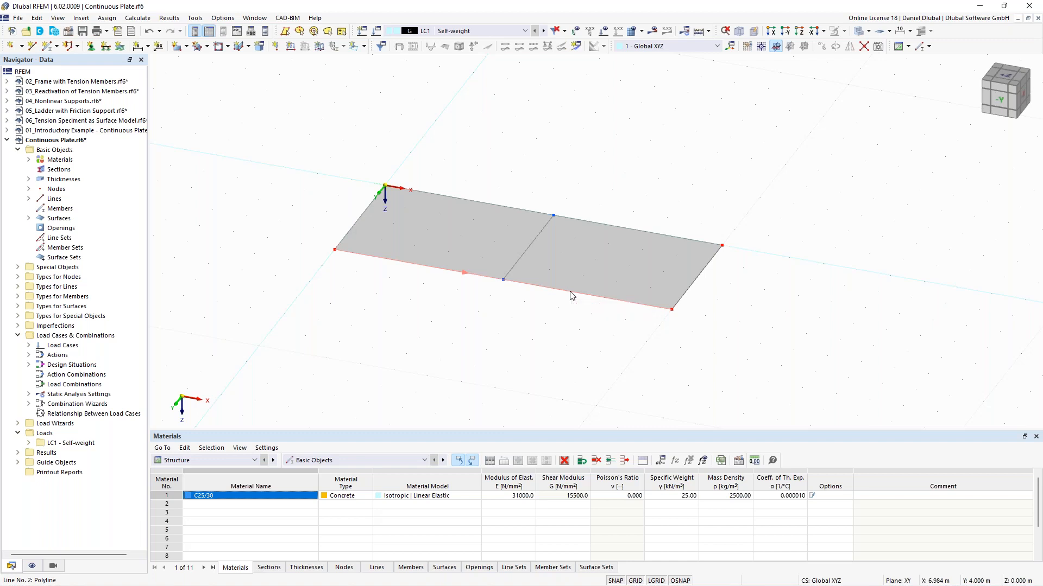
pyautogui.doubleClick(571, 295)
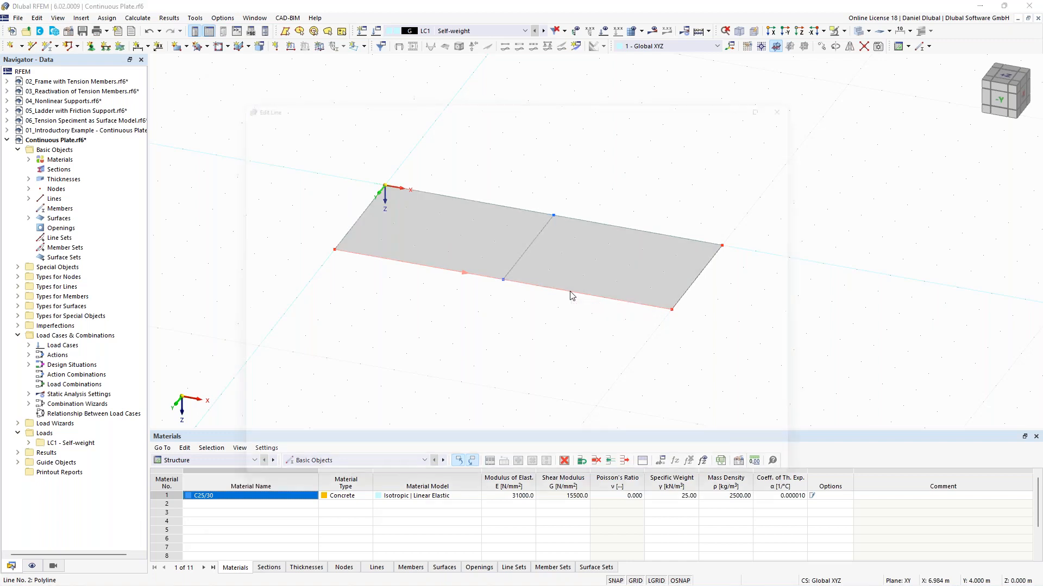
pyautogui.click(274, 140)
pyautogui.click(302, 195)
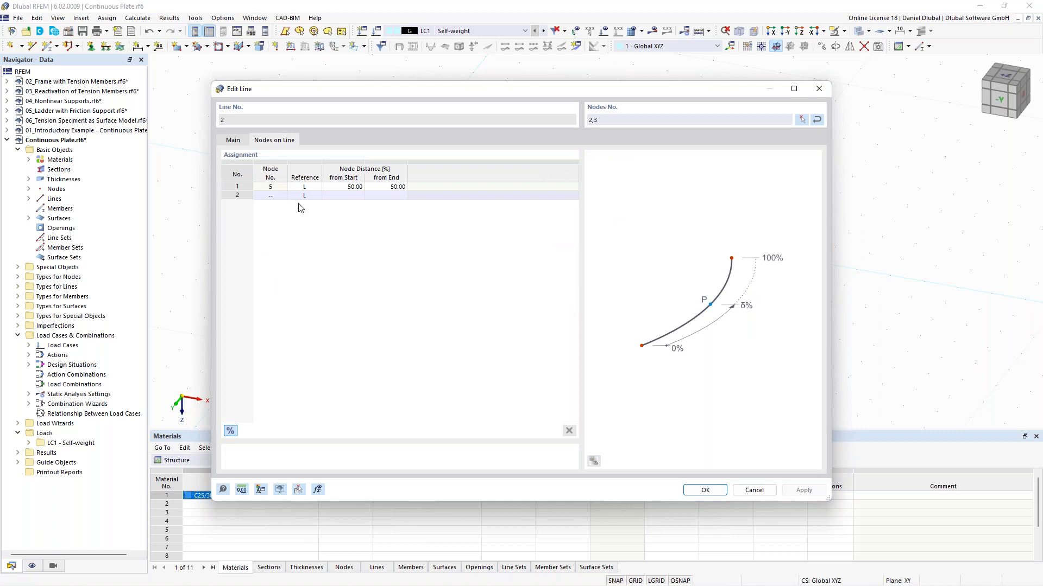
pyautogui.click(273, 188)
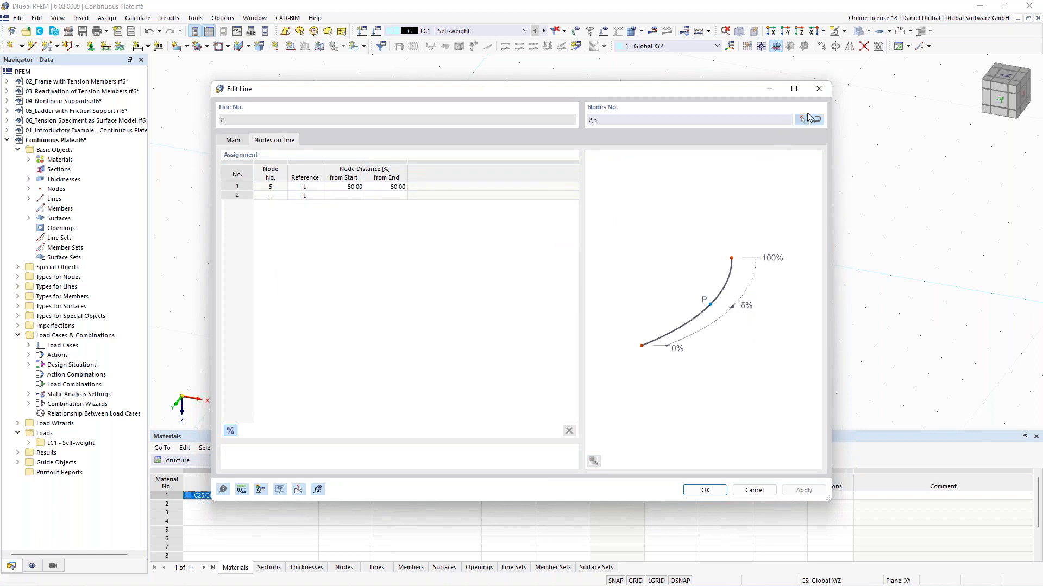
pyautogui.click(819, 90)
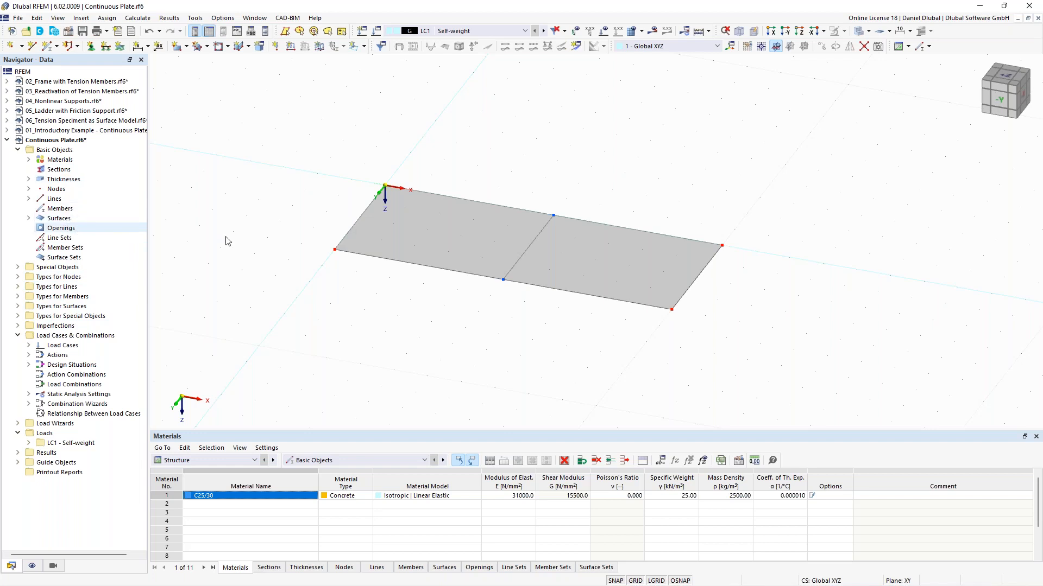
# Step: Assign the Hinged line support to the plate's short edge line at the origin
pyautogui.scroll(-1, 359, 172)
pyautogui.moveTo(355, 164)
pyautogui.mouseDown(button='middle')
pyautogui.moveTo(381, 179)
pyautogui.moveTo(371, 174)
pyautogui.mouseUp(button='middle')
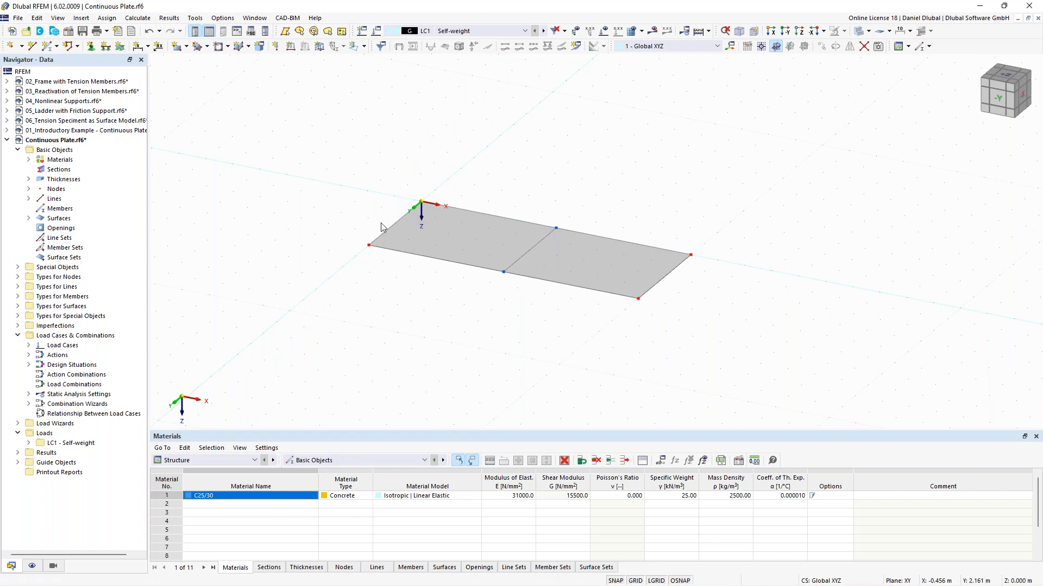
pyautogui.moveTo(388, 162); pyautogui.dragTo(402, 171, button='middle')
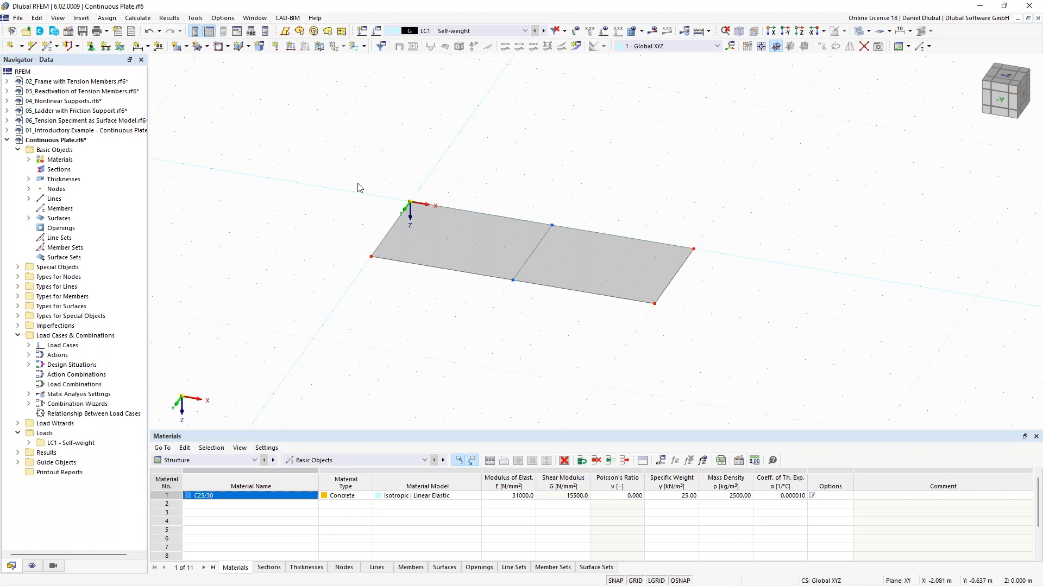
pyautogui.doubleClick(388, 230)
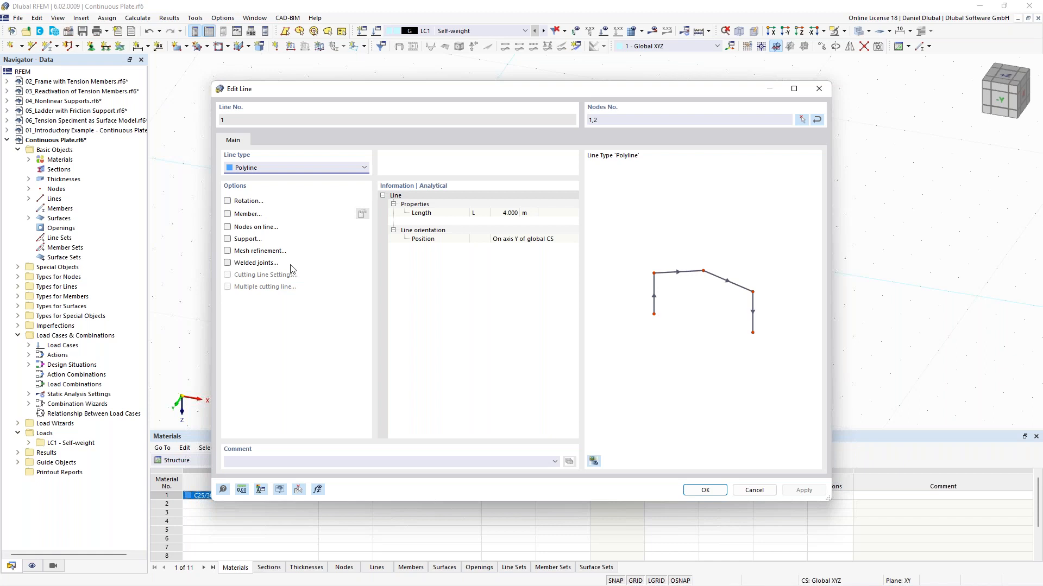
pyautogui.click(228, 240)
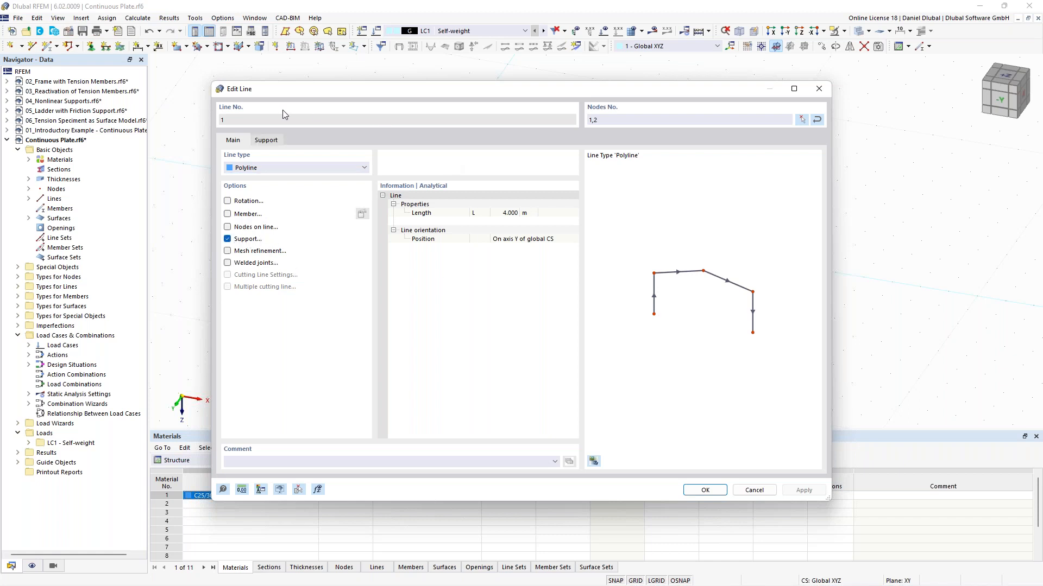
pyautogui.click(266, 141)
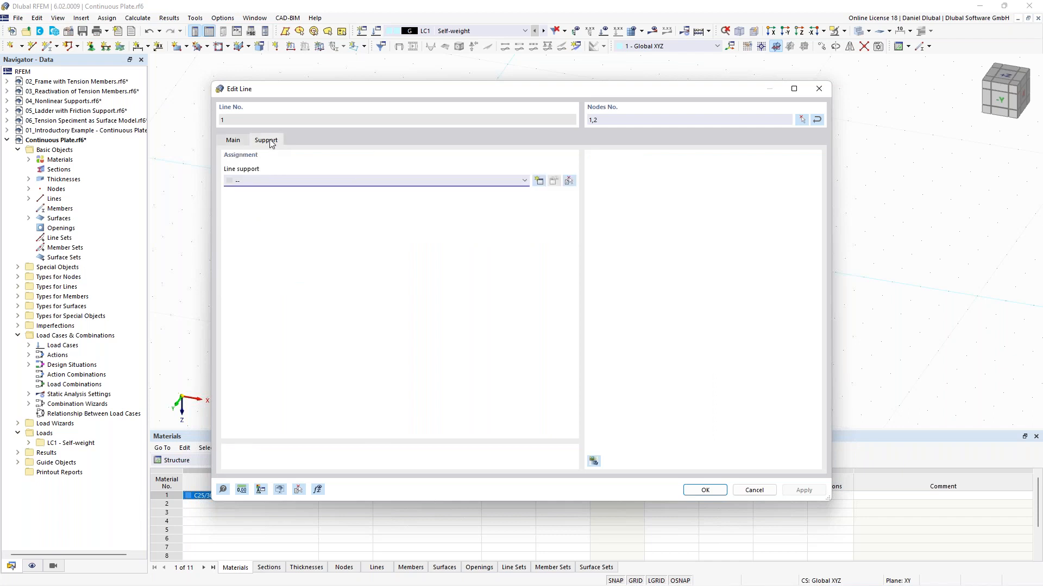
pyautogui.click(483, 181)
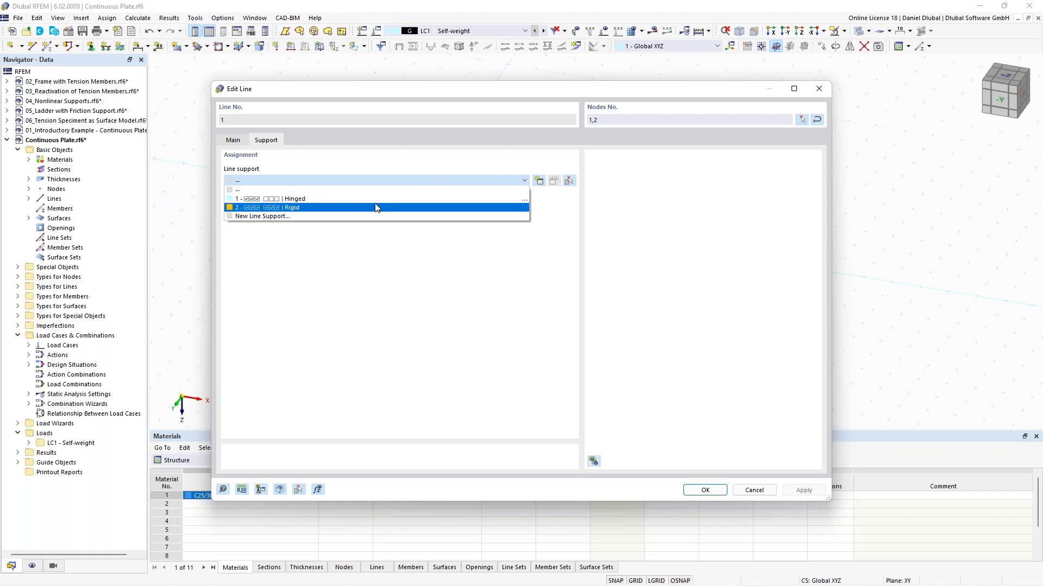
pyautogui.click(336, 199)
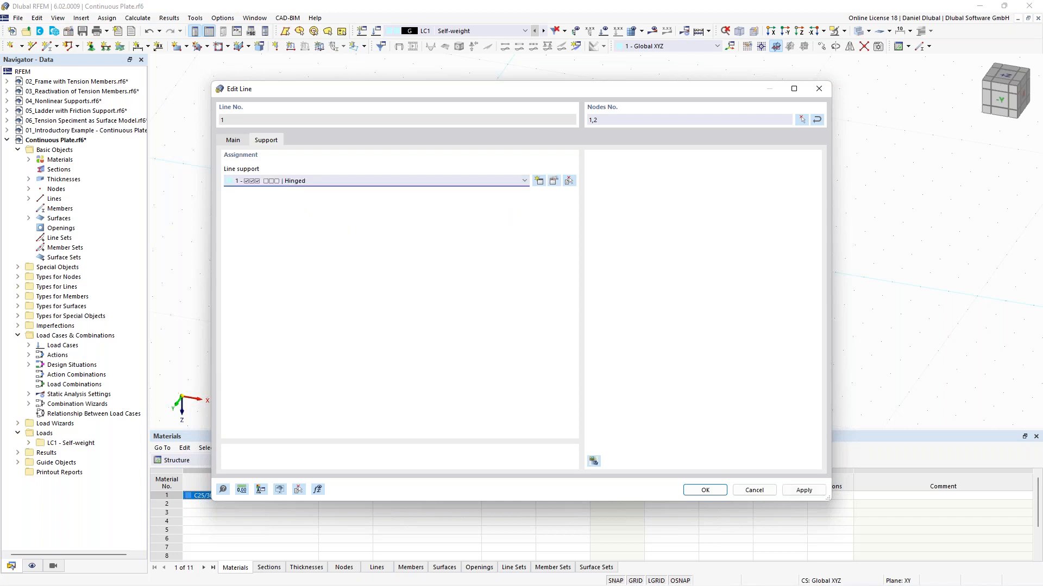
pyautogui.click(701, 490)
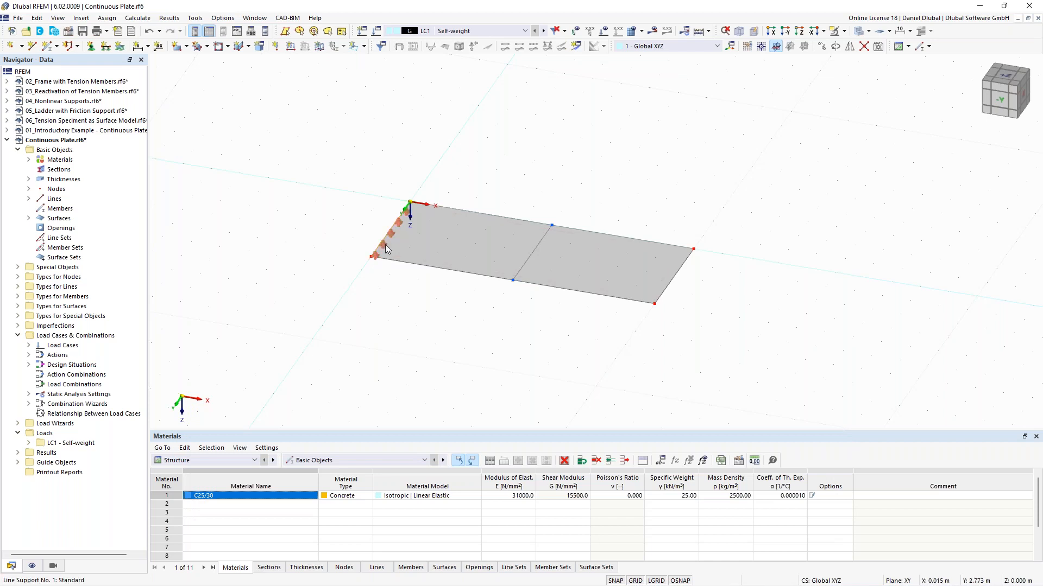
# Step: Open the plate's short edge line at the origin and inspect its assigned Hinged line support settings
pyautogui.scroll(1, 387, 248)
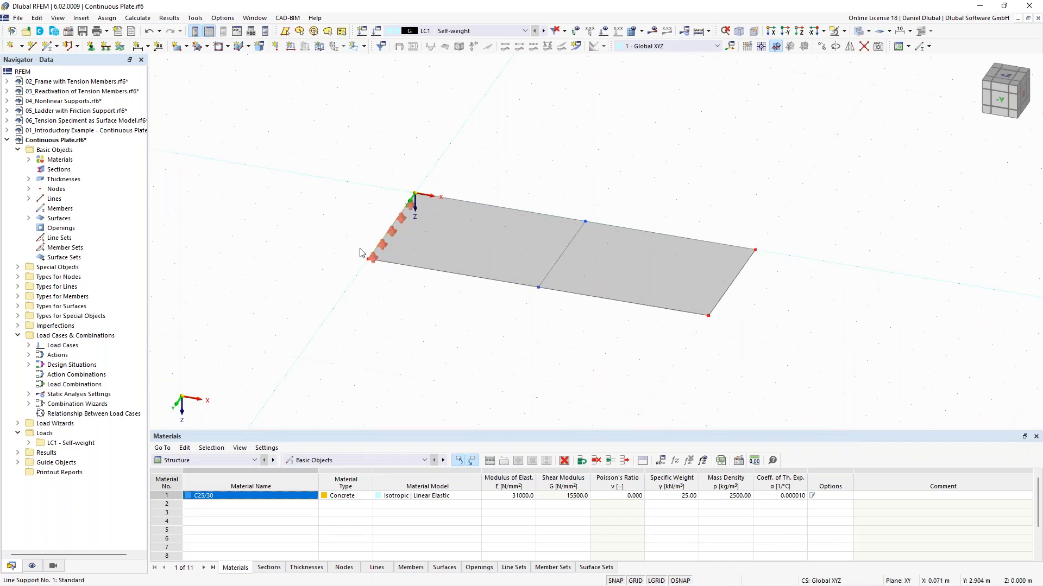
pyautogui.scroll(1, 385, 246)
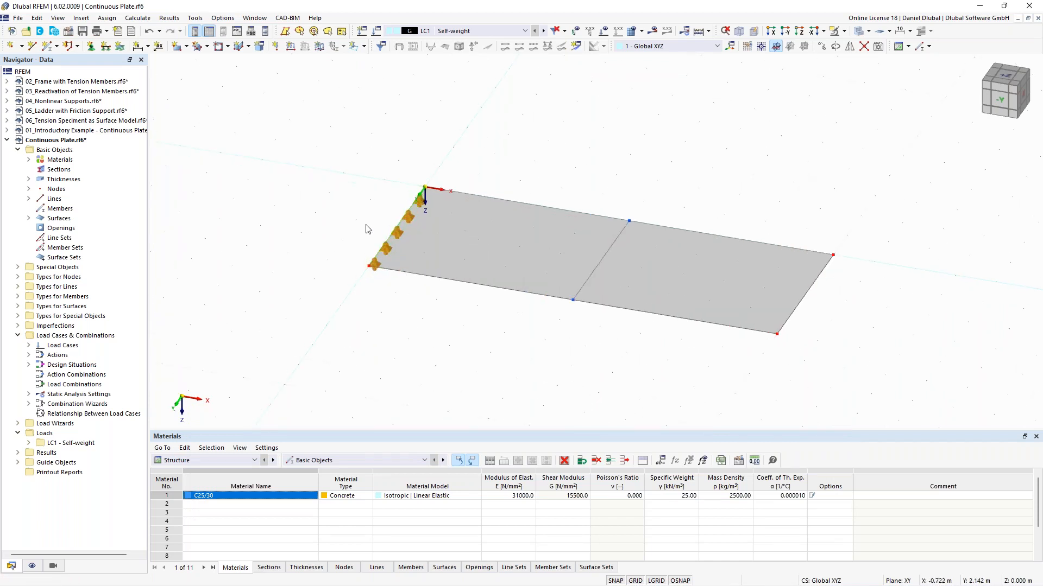
pyautogui.doubleClick(389, 252)
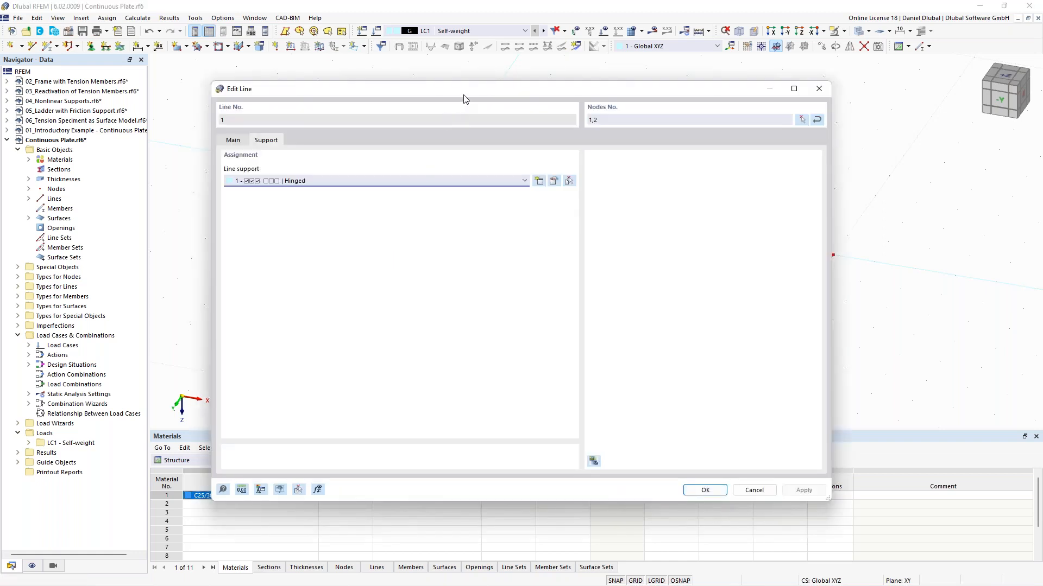
pyautogui.moveTo(464, 97); pyautogui.dragTo(436, 124)
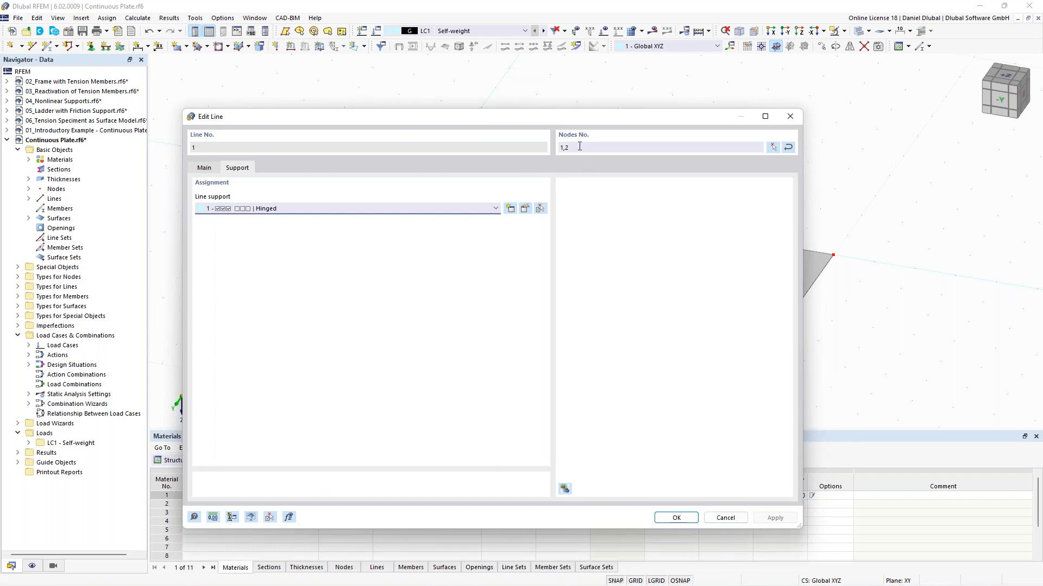
pyautogui.click(790, 117)
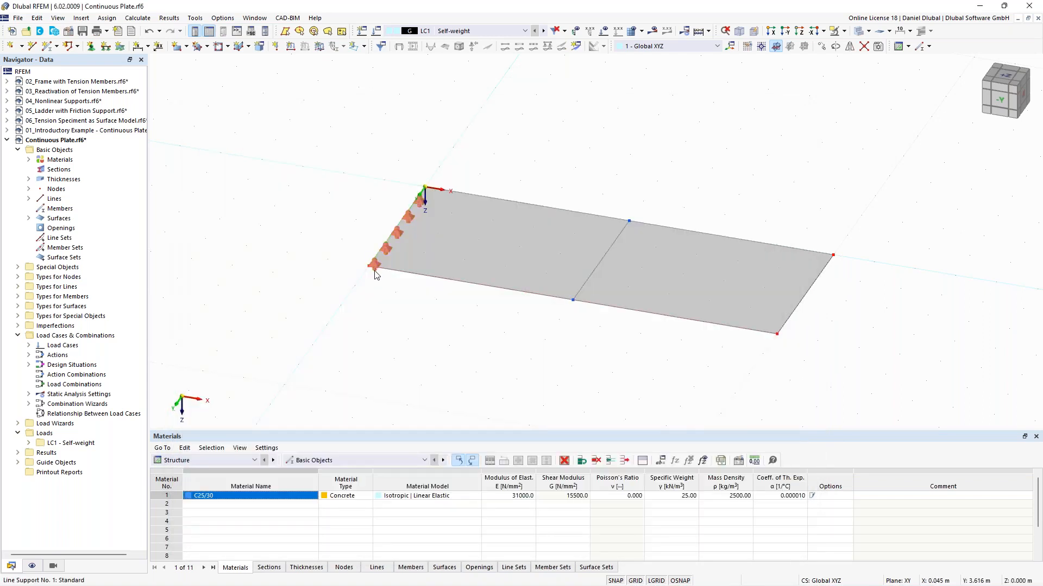
pyautogui.doubleClick(375, 273)
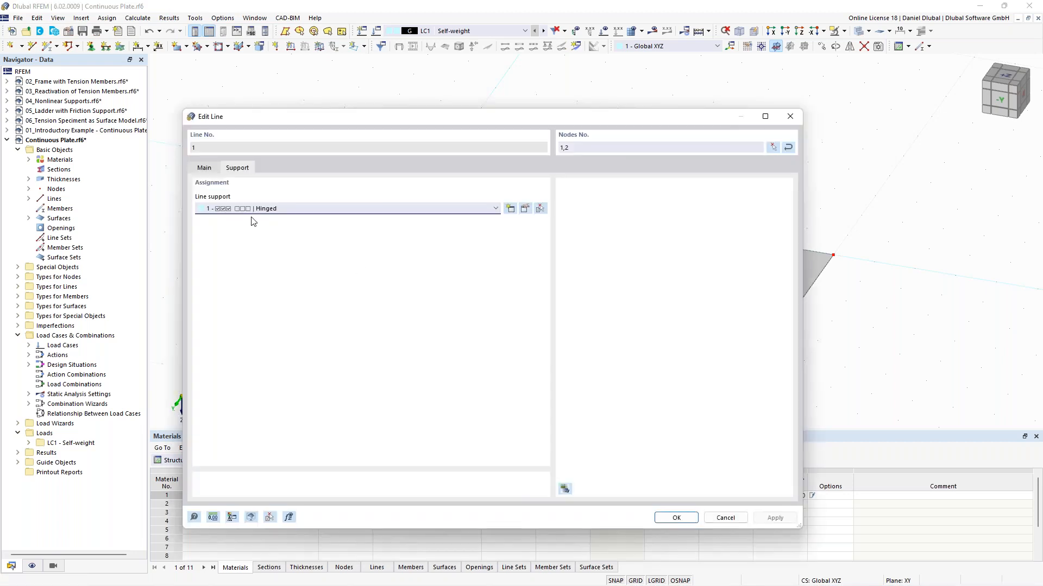
pyautogui.click(525, 210)
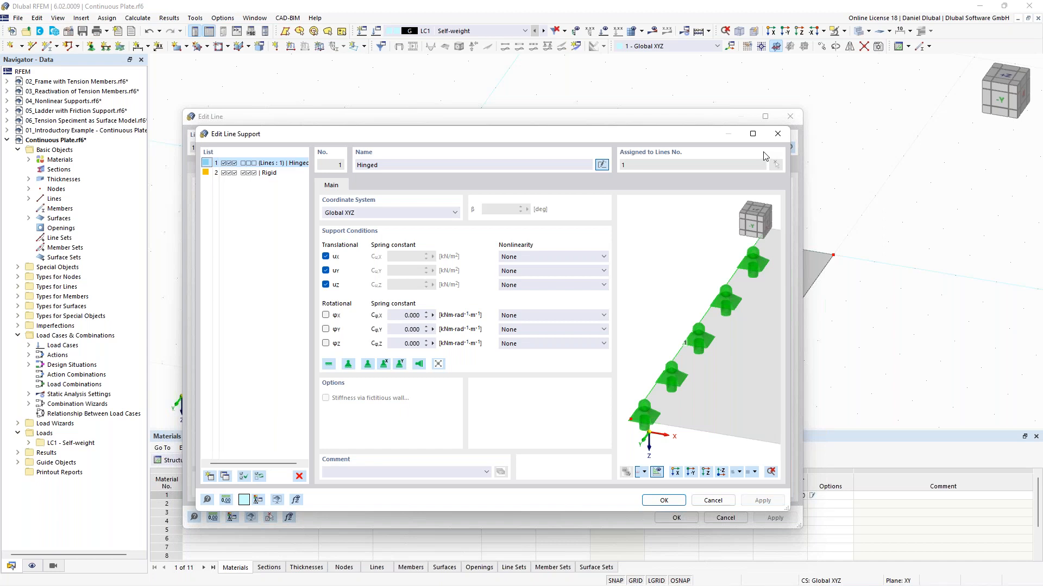
pyautogui.click(777, 134)
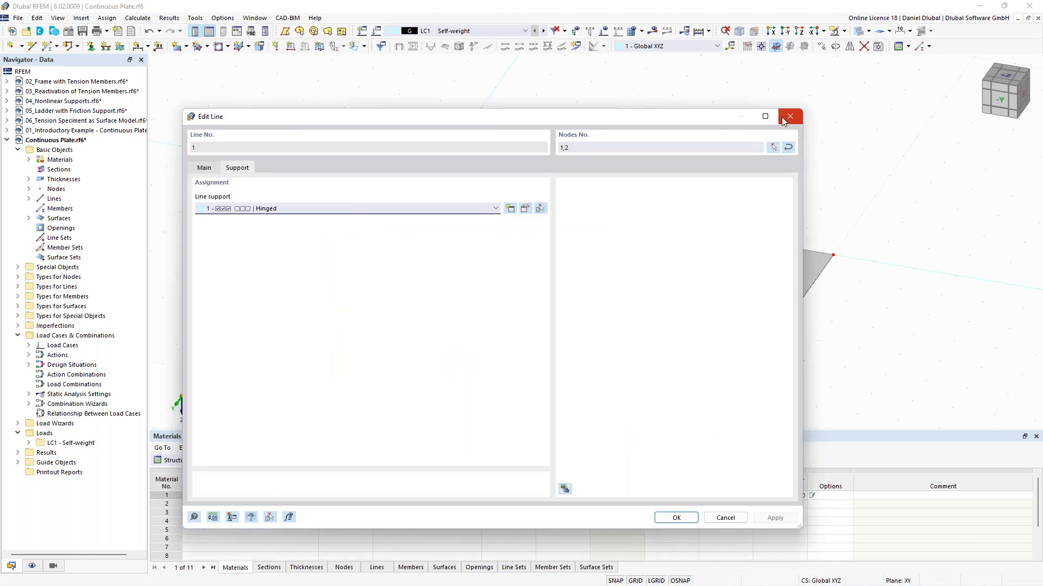
pyautogui.click(789, 117)
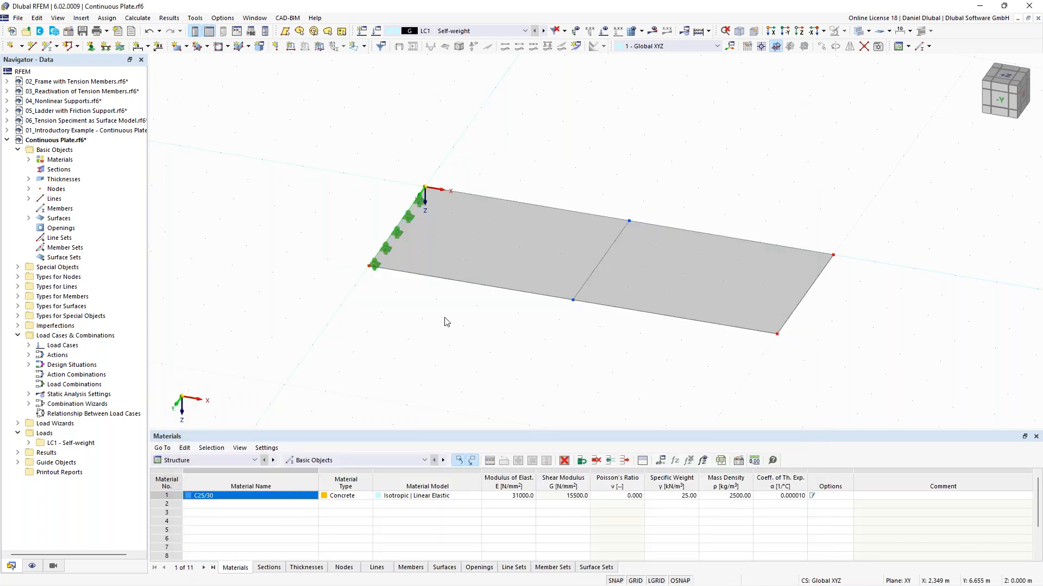
# Step: Assign a new line support sliding in X to the dividing line and the opposite short edge, lines 3 and 5
pyautogui.scroll(-2, 548, 252)
pyautogui.keyDown('ctrl'); pyautogui.moveTo(568, 165); pyautogui.dragTo(570, 155, button='middle'); pyautogui.keyUp('ctrl')
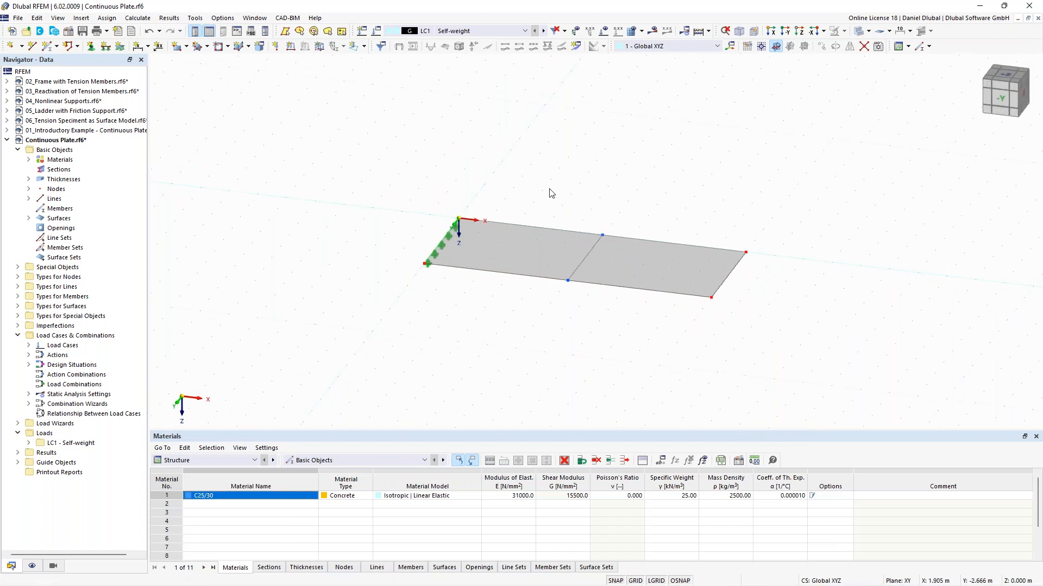
pyautogui.moveTo(531, 161); pyautogui.dragTo(798, 366)
pyautogui.click(106, 48)
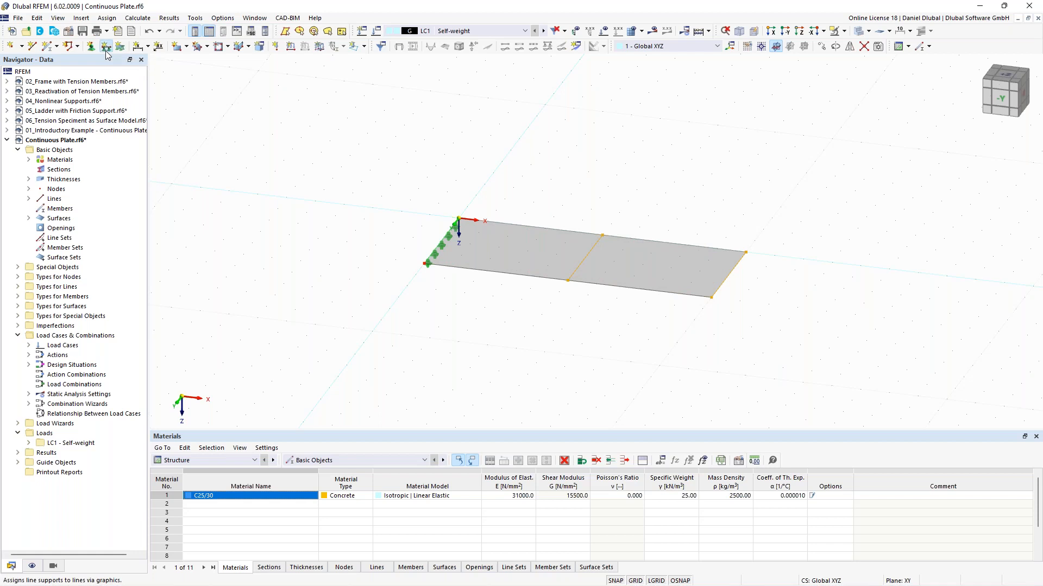
pyautogui.moveTo(425, 188); pyautogui.dragTo(322, 140)
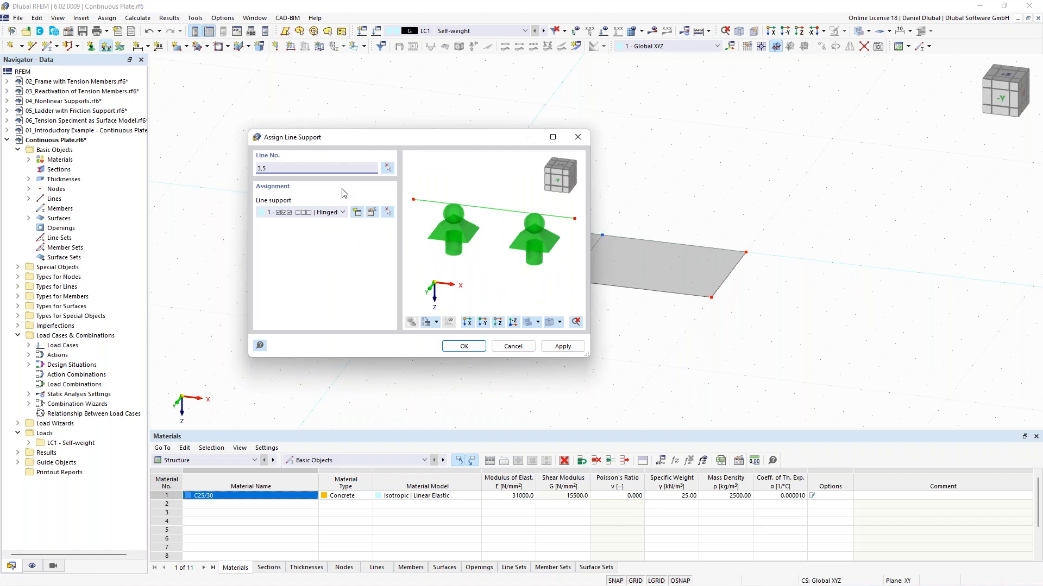
pyautogui.click(361, 217)
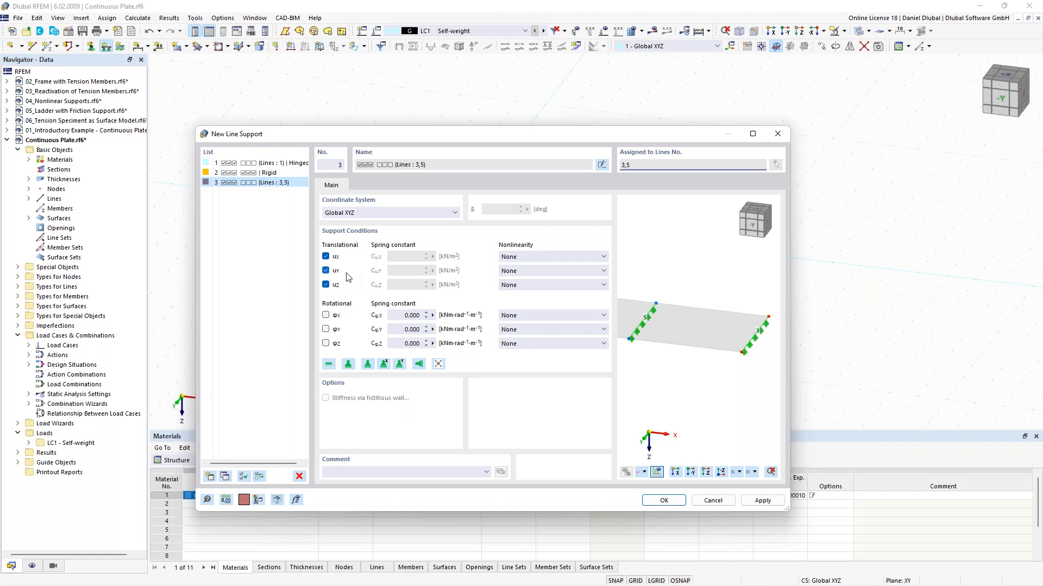
pyautogui.click(385, 365)
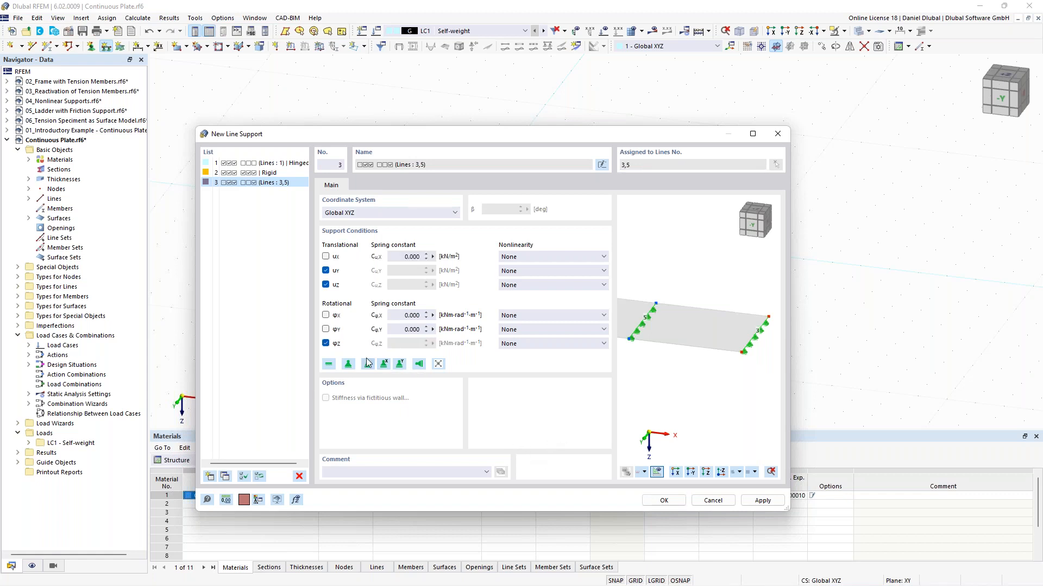
pyautogui.click(663, 500)
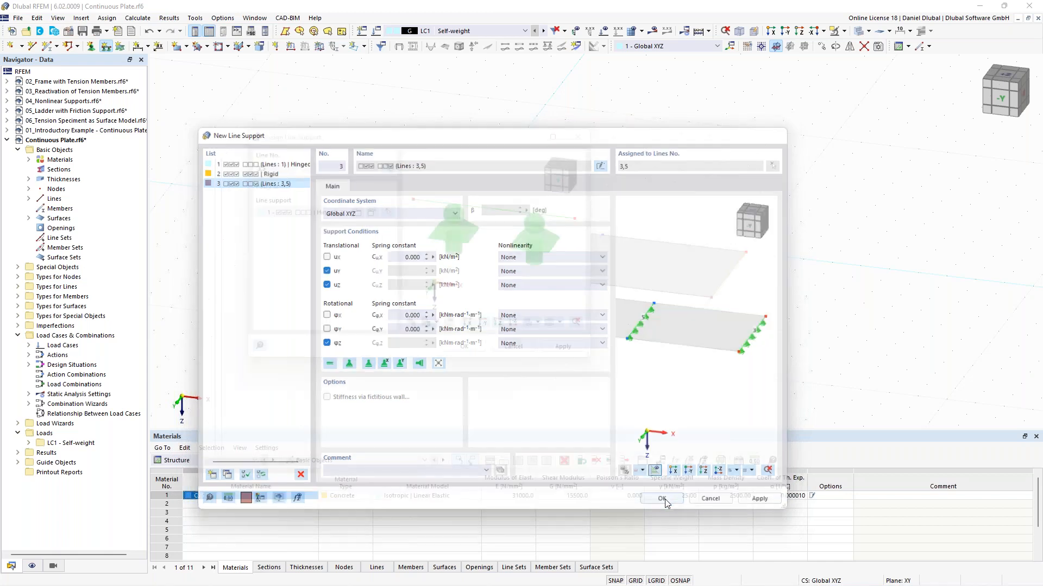
pyautogui.click(464, 346)
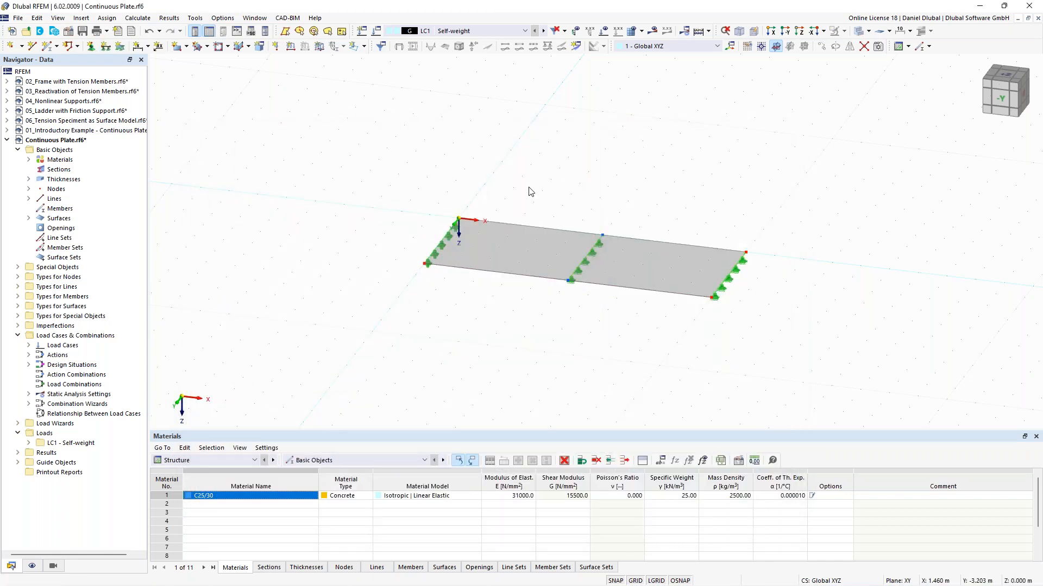
# Step: Deactivate self-weight in load case LC1 Self-weight
pyautogui.keyDown('ctrl'); pyautogui.moveTo(594, 178); pyautogui.dragTo(562, 185, button='middle'); pyautogui.keyUp('ctrl')
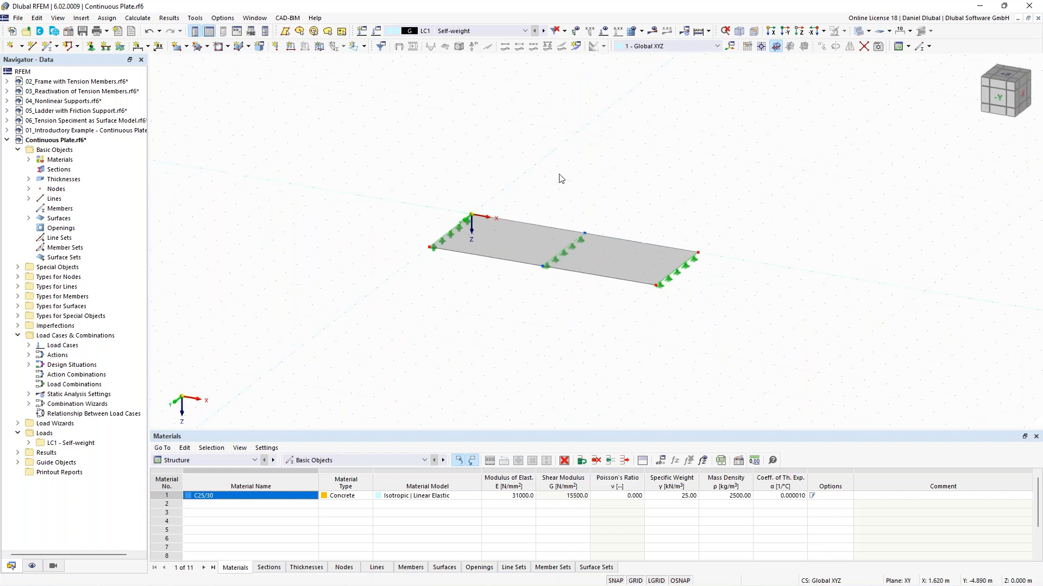
pyautogui.scroll(-1, 483, 251)
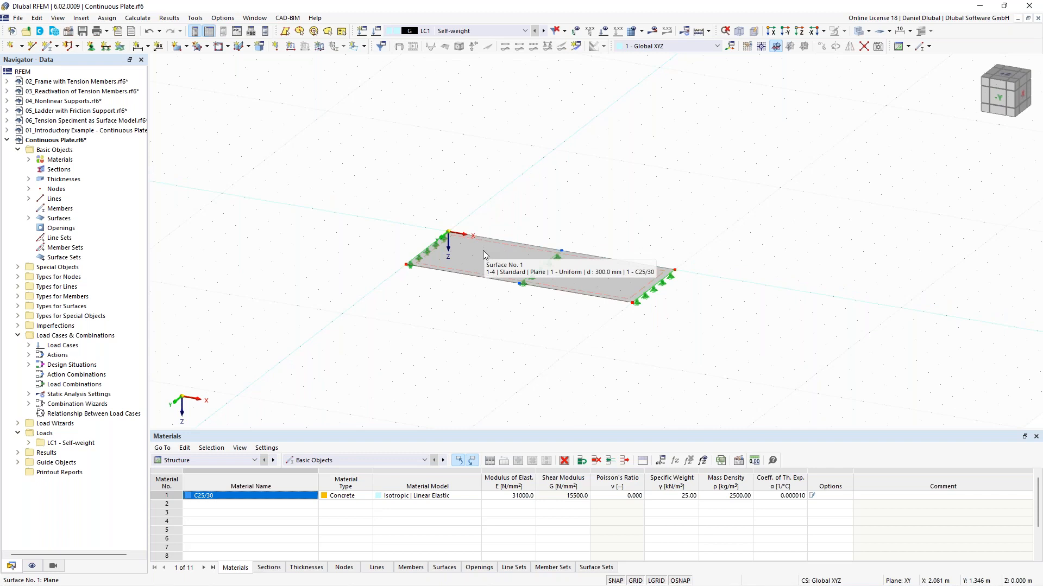
pyautogui.moveTo(547, 175); pyautogui.dragTo(512, 174, button='middle')
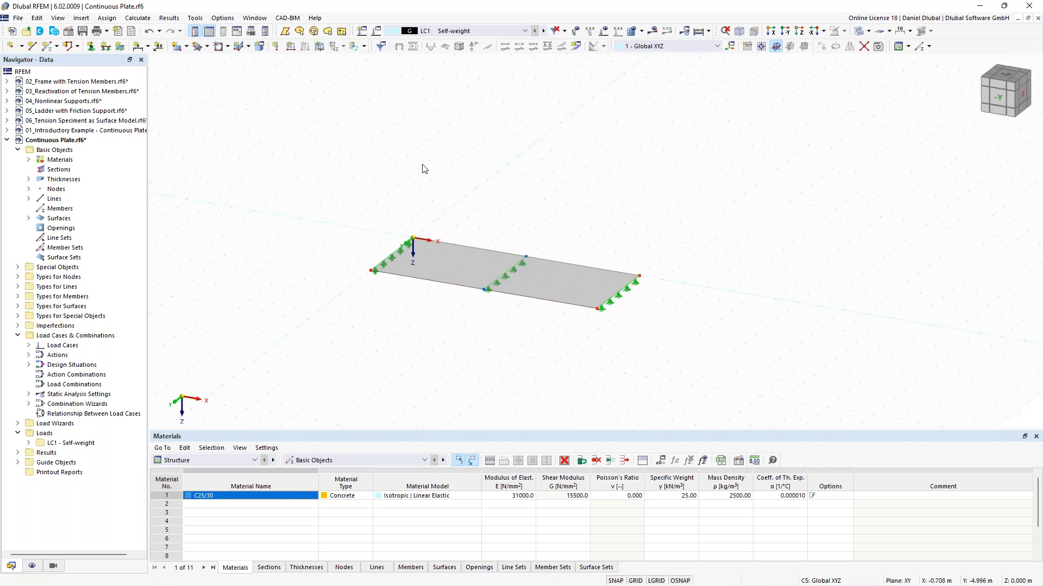
pyautogui.click(377, 32)
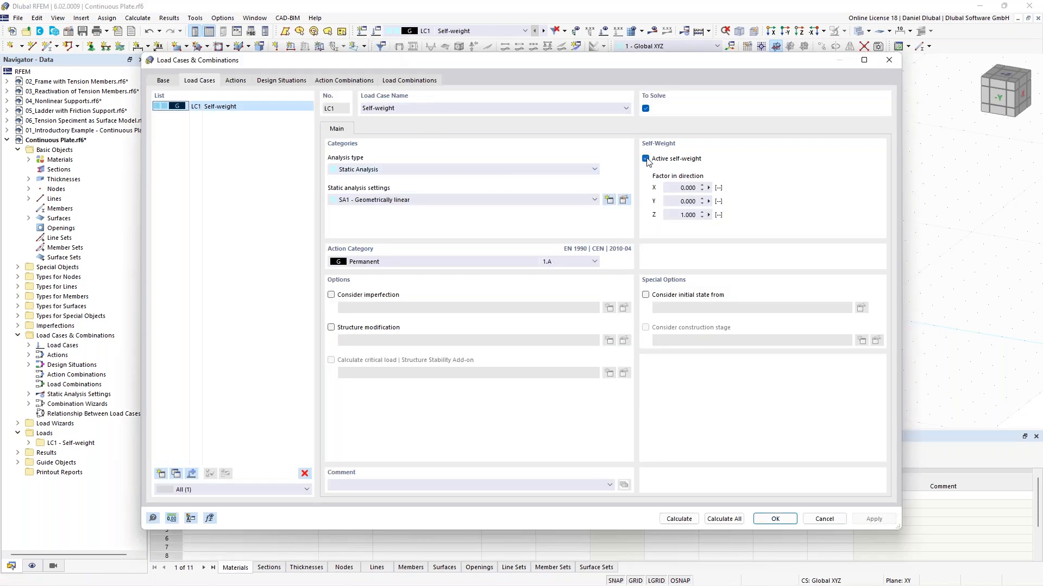
pyautogui.click(645, 158)
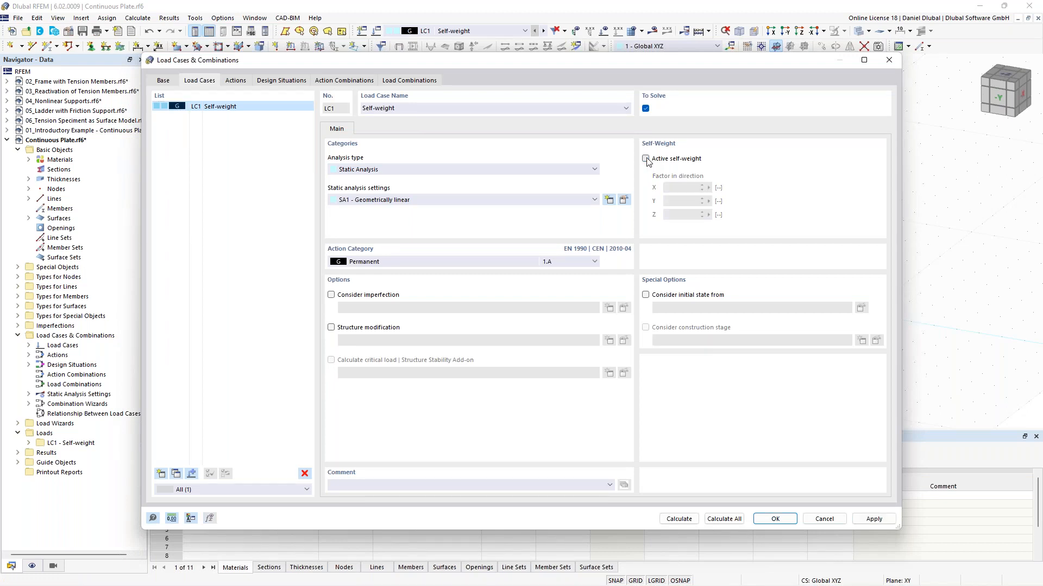
pyautogui.click(775, 519)
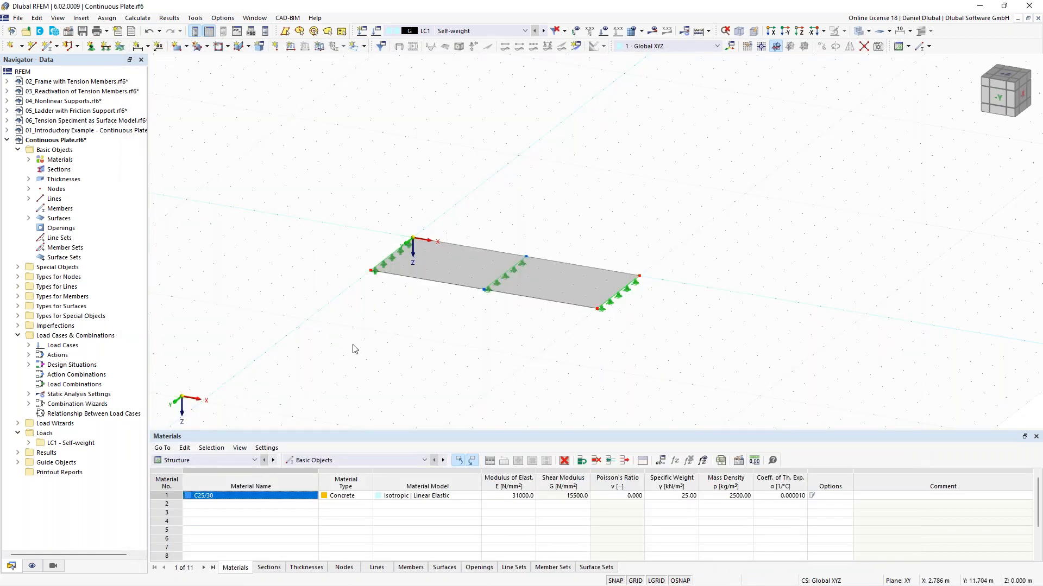
# Step: Apply a uniform 10 kN/m² surface force load in direction ZA to the plate surface in LC1
pyautogui.moveTo(324, 228); pyautogui.dragTo(334, 228, button='middle')
pyautogui.scroll(1, 367, 247)
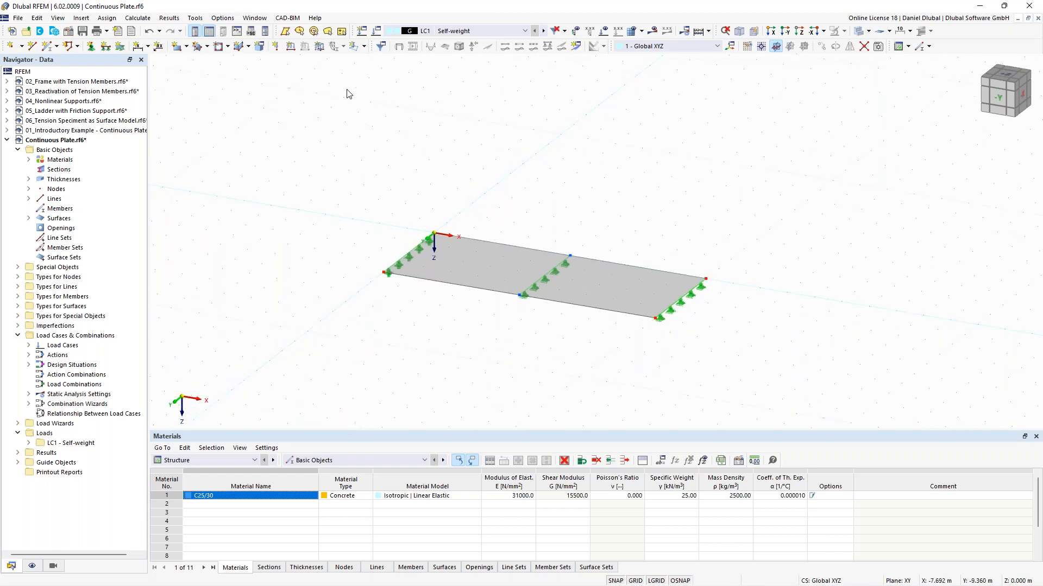
pyautogui.click(321, 48)
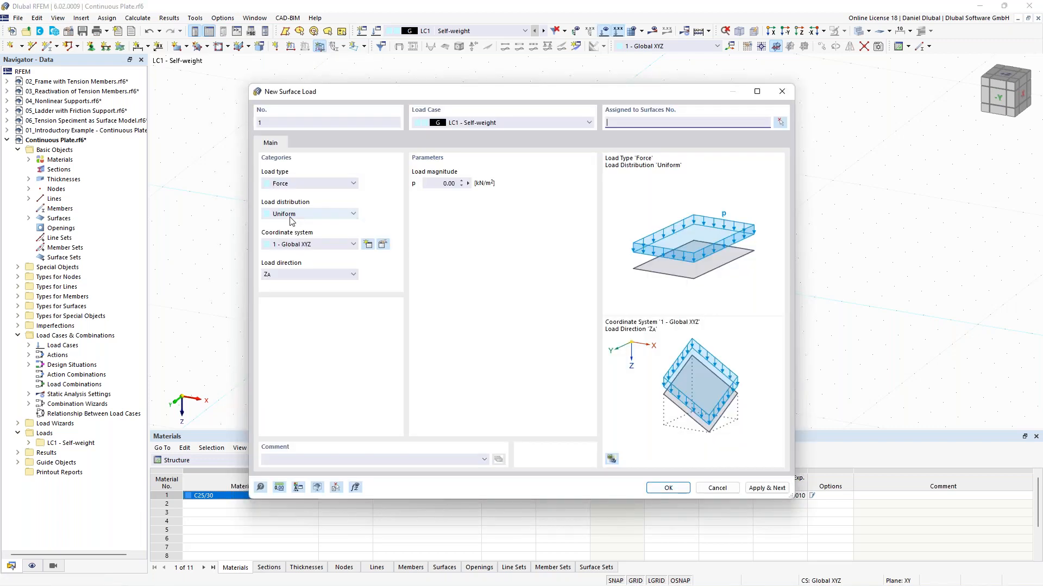
pyautogui.click(448, 183)
pyautogui.write('10')
pyautogui.click(779, 123)
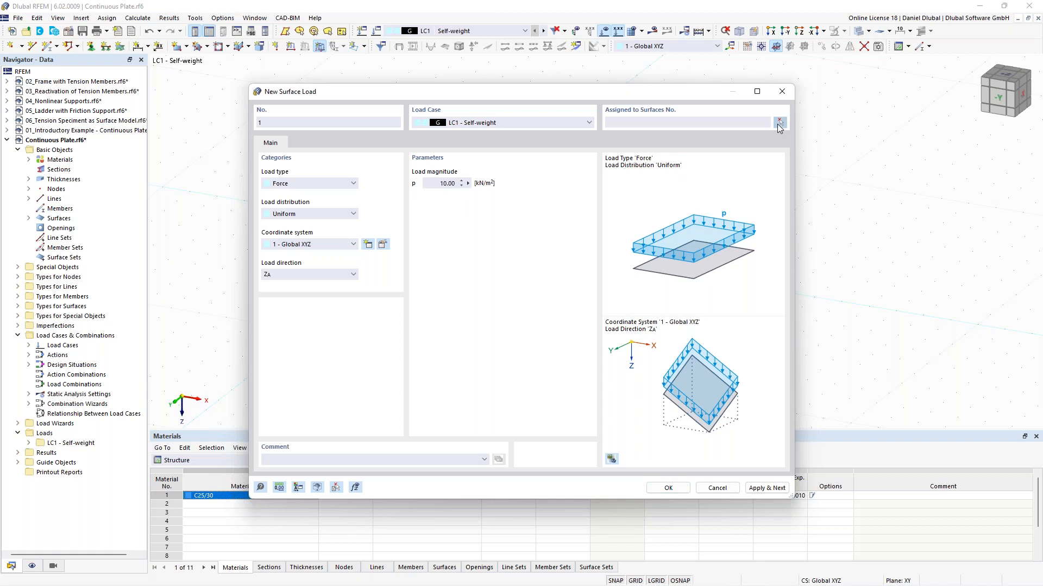
pyautogui.click(542, 253)
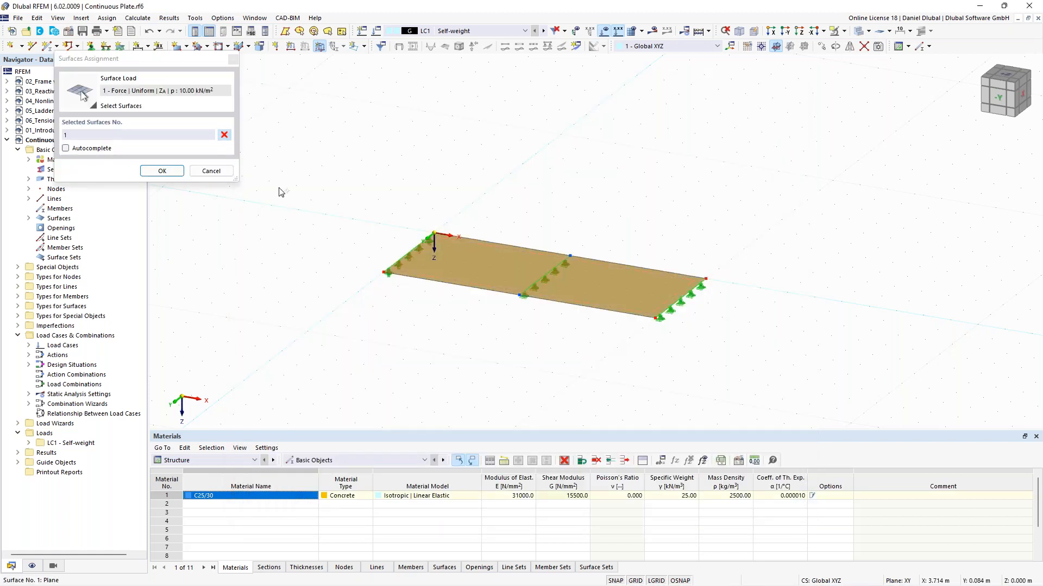
pyautogui.click(170, 172)
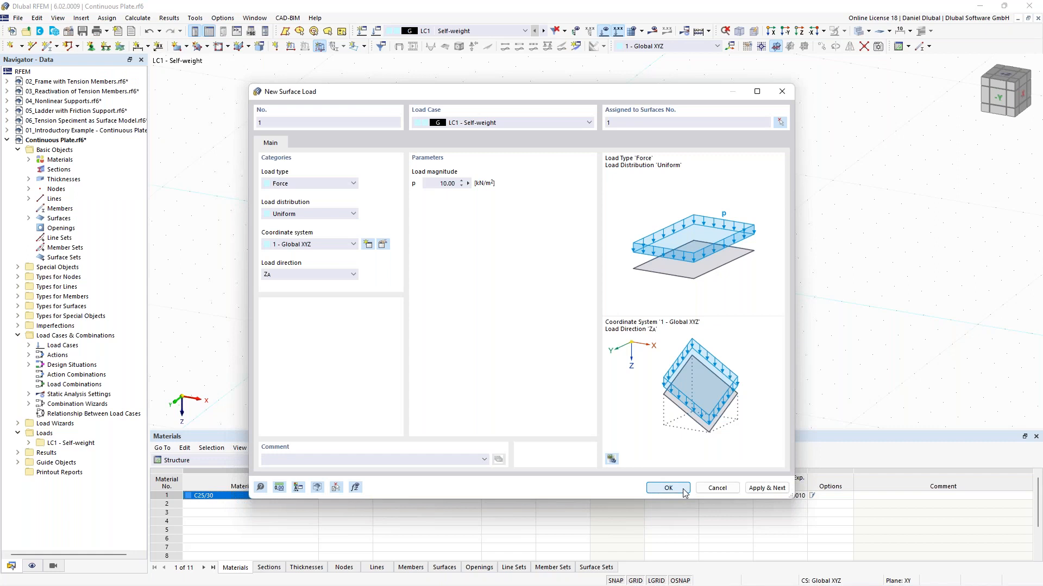
pyautogui.click(668, 488)
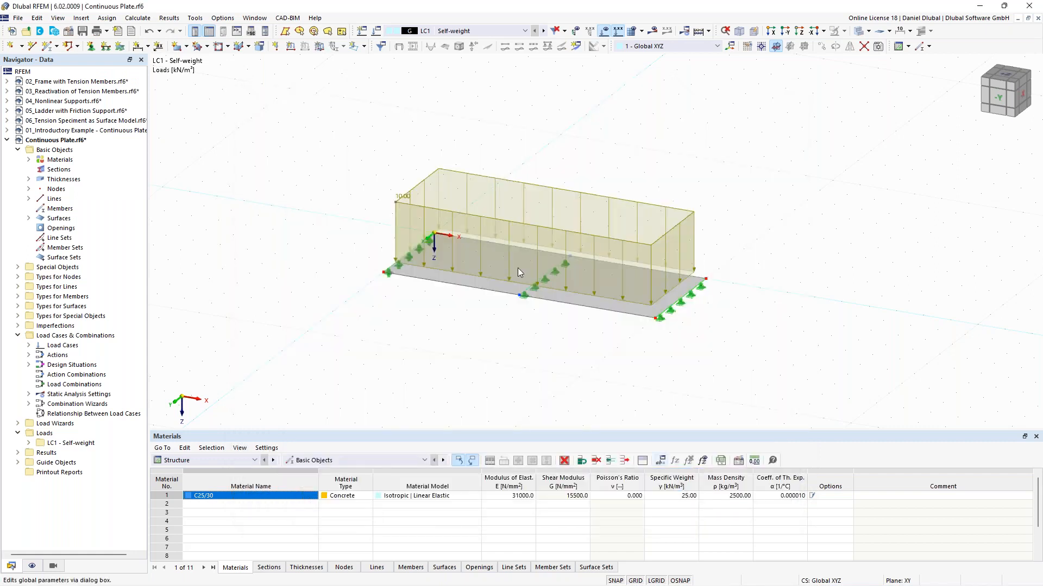
# Step: Reduce the displayed size of the surface load in the graphics
pyautogui.rightClick(437, 209)
pyautogui.moveTo(550, 291); pyautogui.dragTo(510, 290)
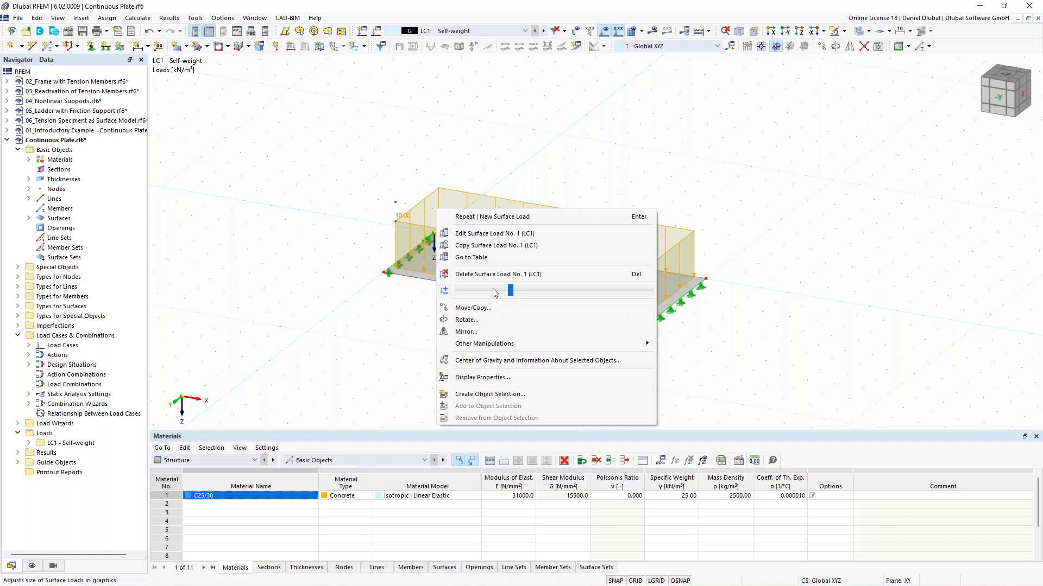
pyautogui.click(341, 241)
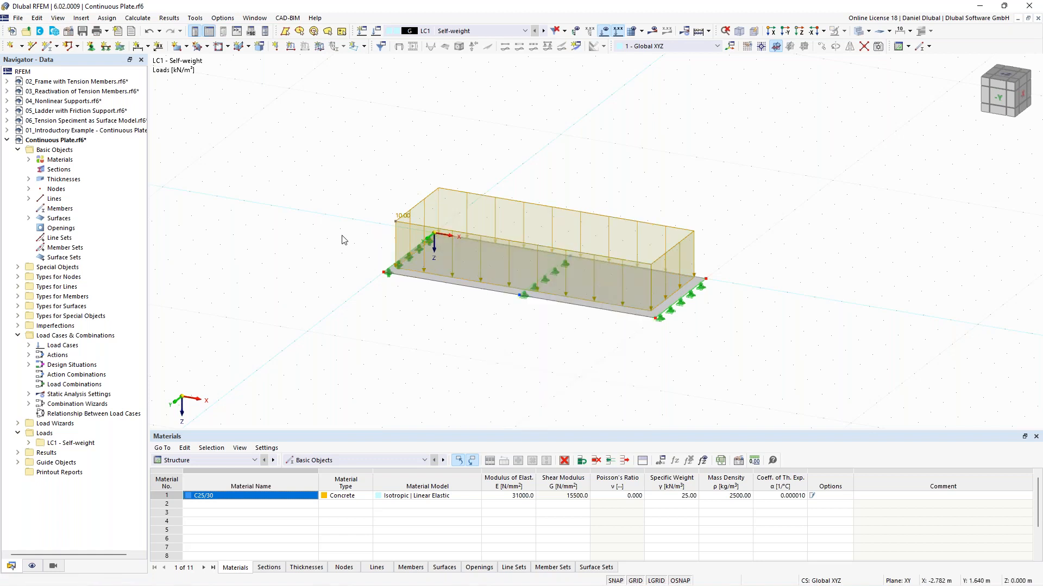
pyautogui.scroll(-1, 356, 213)
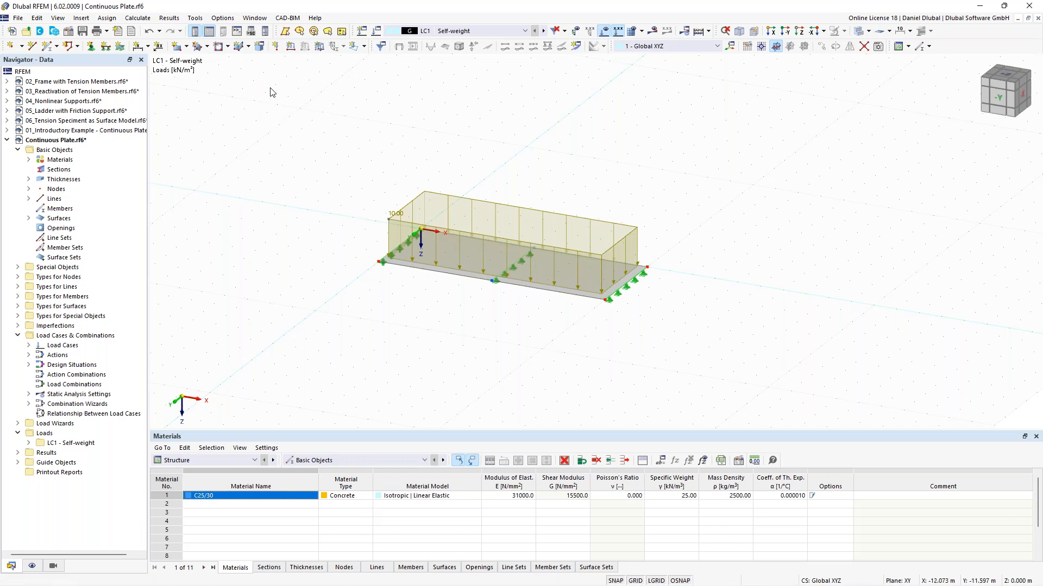
# Step: Open the mesh settings and examine the target length of finite elements
pyautogui.click(144, 21)
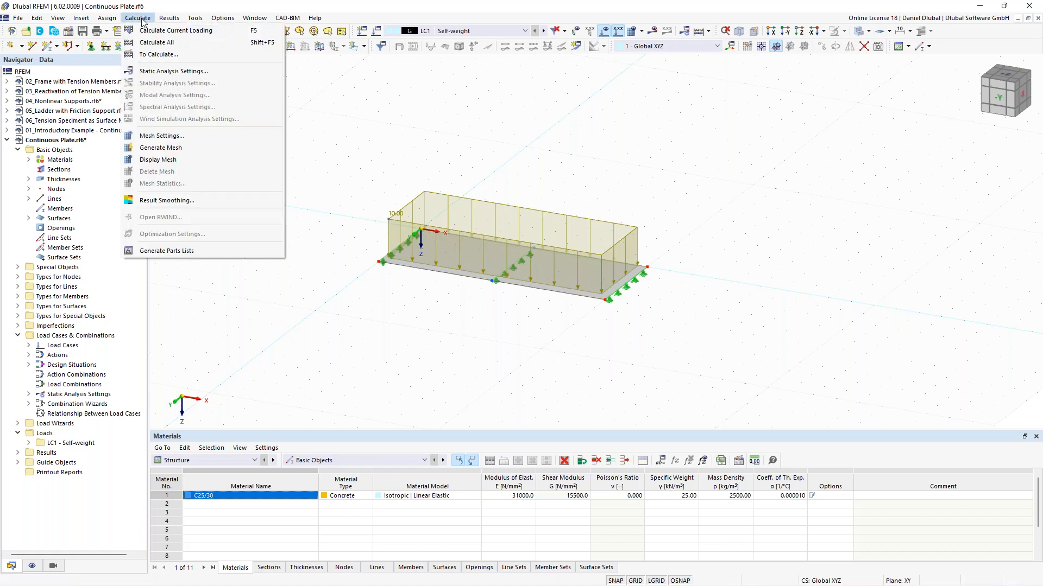
pyautogui.click(183, 140)
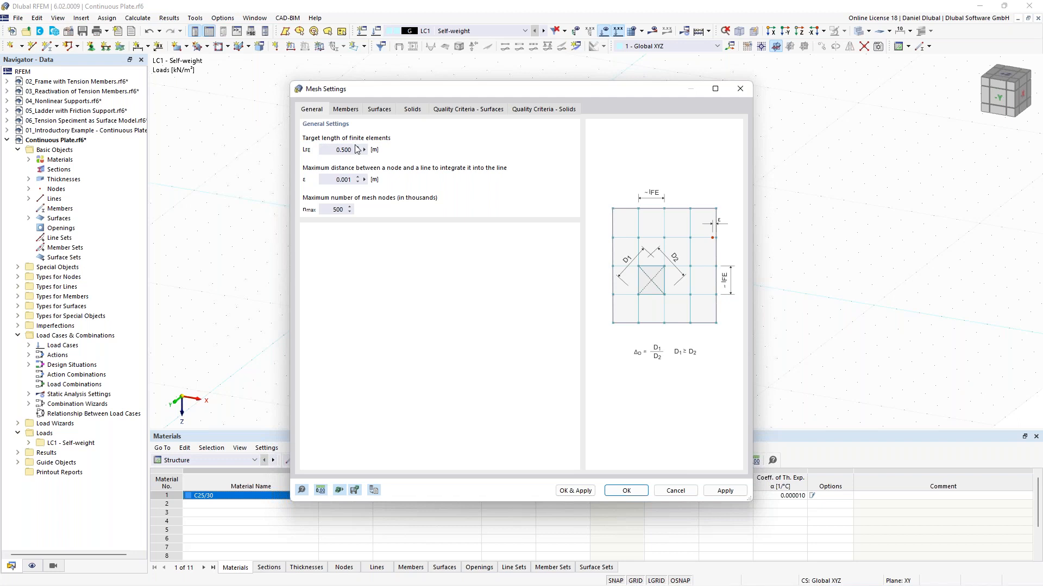
pyautogui.click(334, 150)
pyautogui.click(333, 150)
# Step: Hide the loads and create a new surface mesh refinement, copying it to make four refinements
pyautogui.click(739, 92)
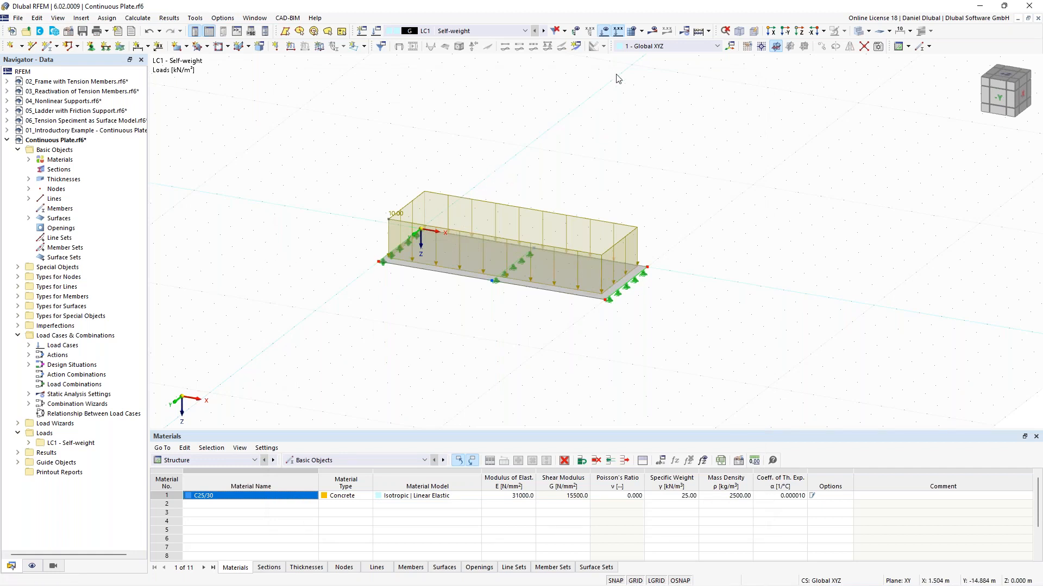
pyautogui.click(605, 32)
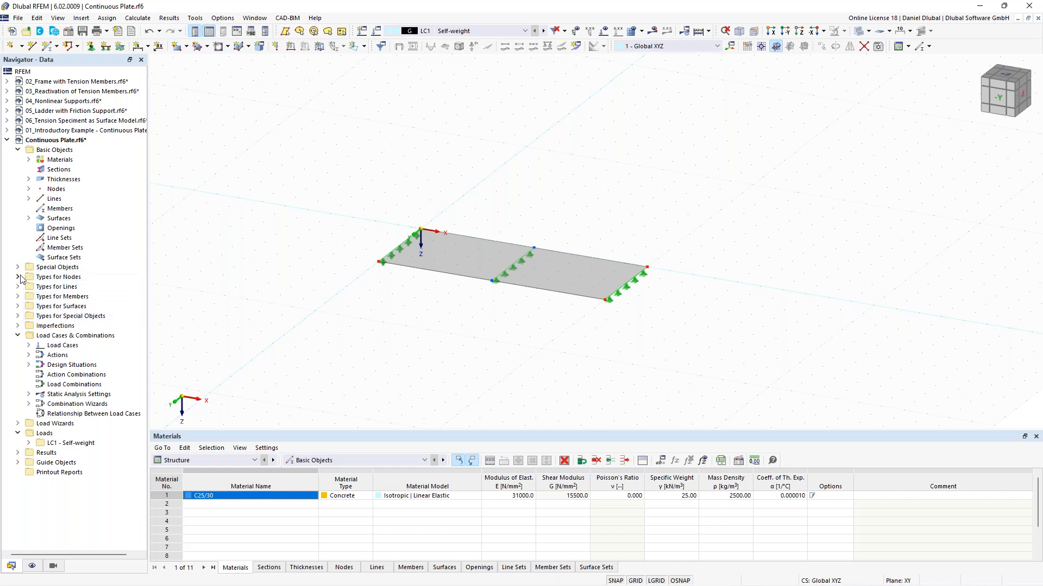
pyautogui.click(18, 297)
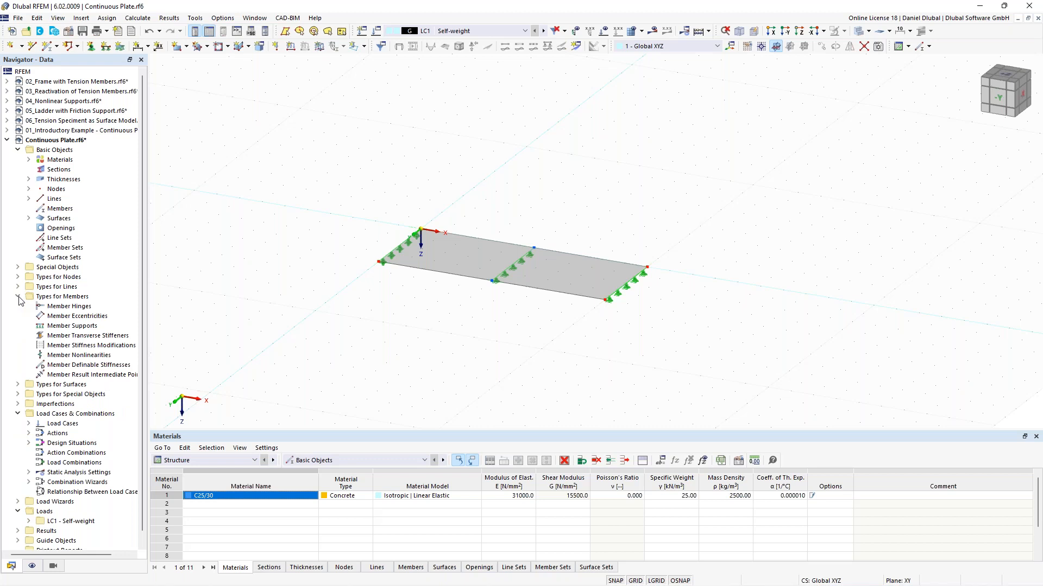
pyautogui.click(18, 297)
pyautogui.click(18, 306)
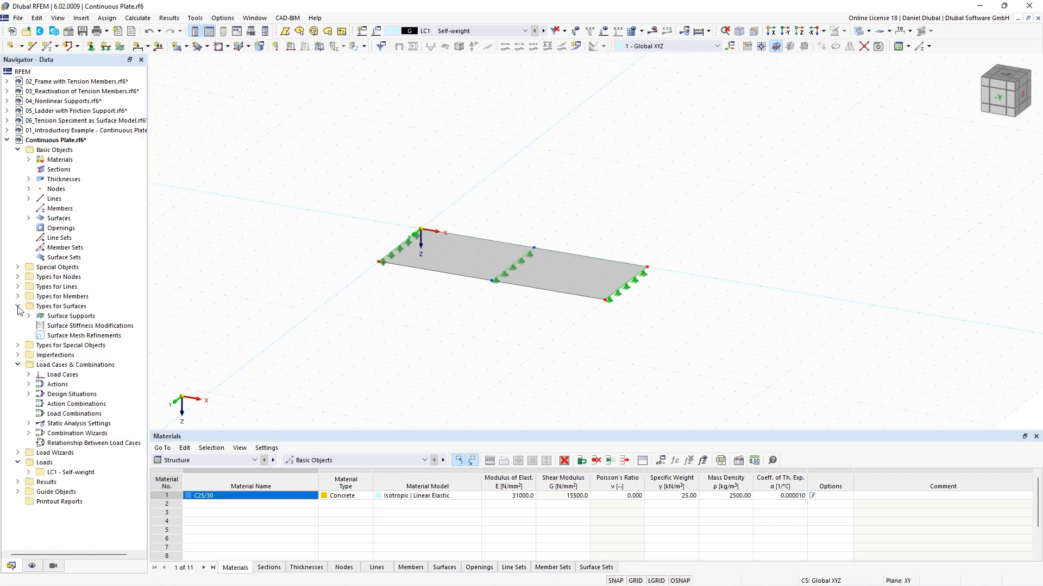
pyautogui.rightClick(63, 336)
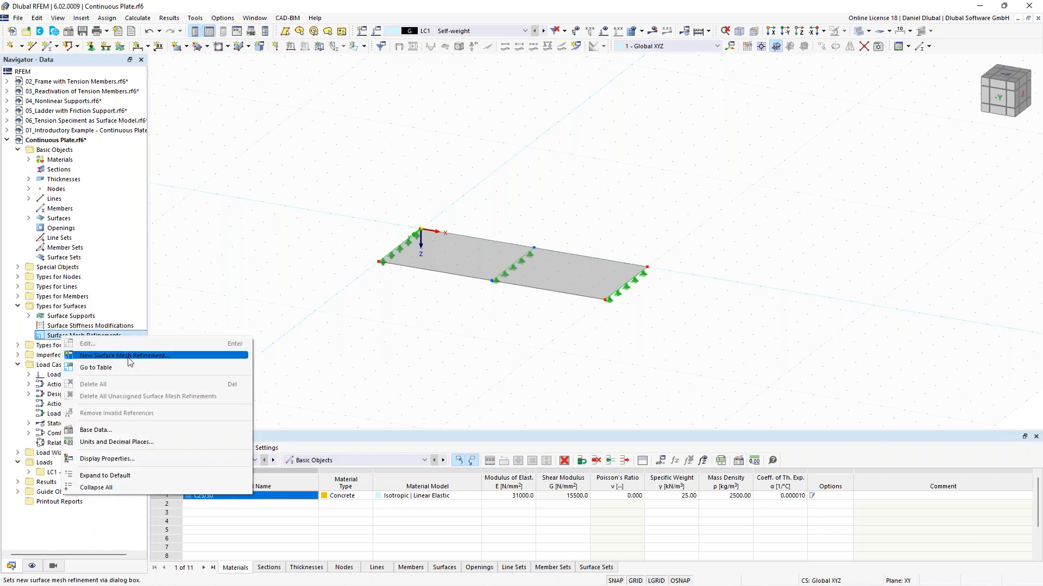
pyautogui.click(131, 361)
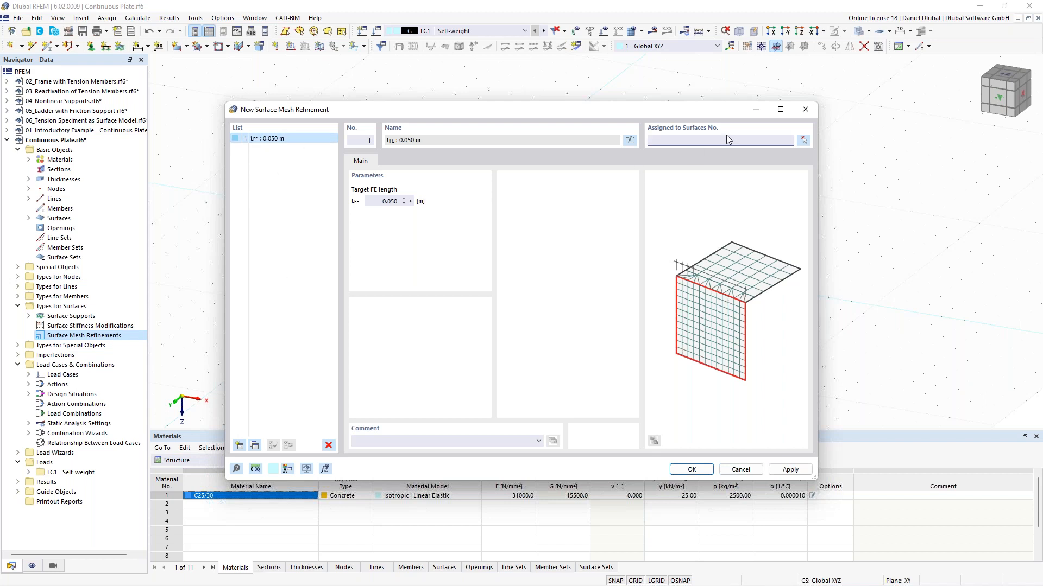
pyautogui.moveTo(618, 110); pyautogui.dragTo(596, 114)
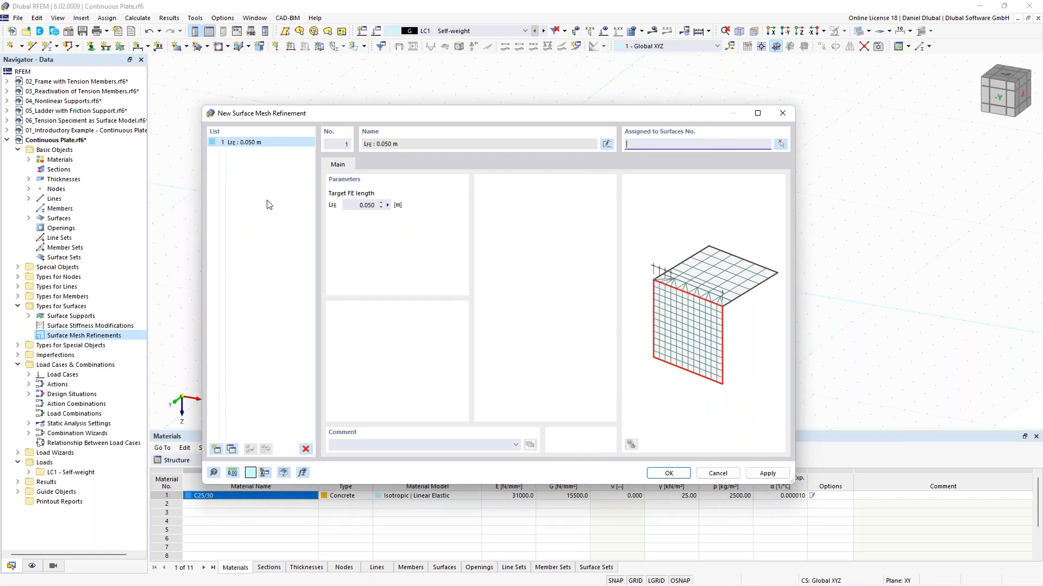
pyautogui.doubleClick(232, 450)
pyautogui.click(232, 450)
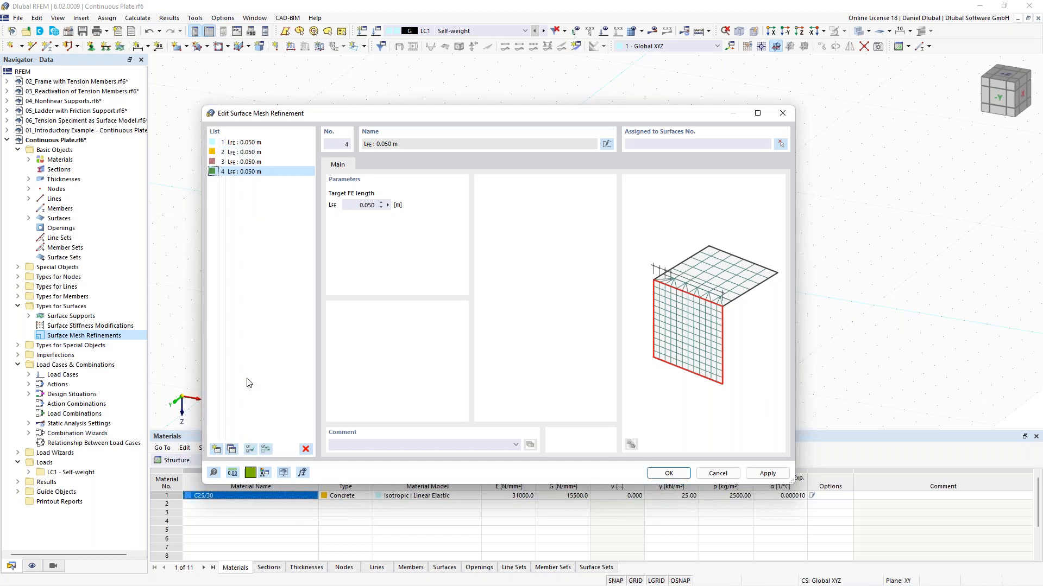
# Step: Set the target FE length of refinement 1 to 2 m and refinement 2 to 1.6 m
pyautogui.click(257, 144)
pyautogui.moveTo(357, 205); pyautogui.dragTo(408, 206)
pyautogui.write('2')
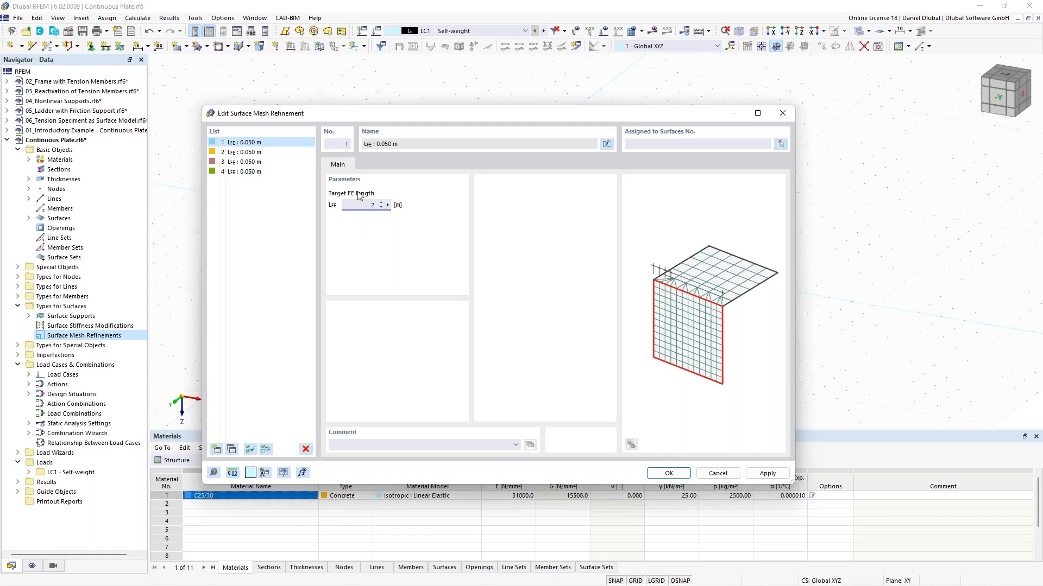
pyautogui.click(244, 152)
pyautogui.moveTo(361, 205); pyautogui.dragTo(427, 205)
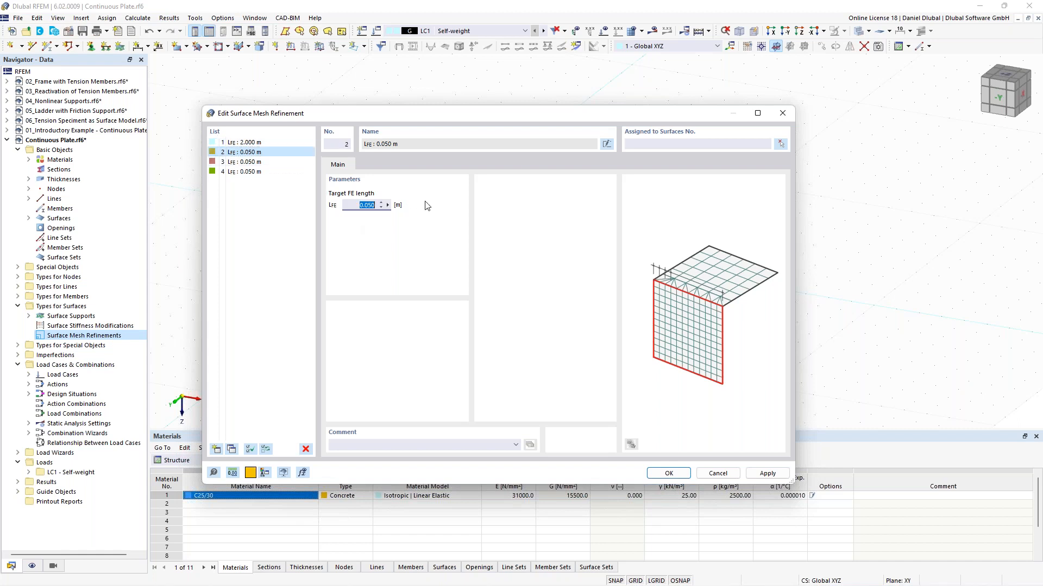
pyautogui.write('1.')
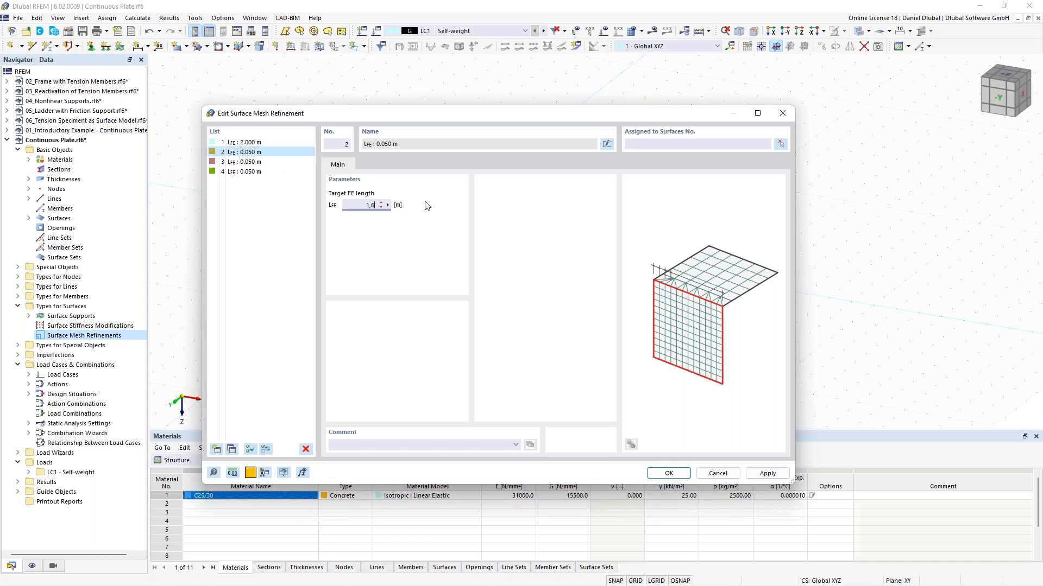
# Step: Set refinement 3 to 0.5 m and refinement 4 to 0.1 m, confirm, and expand the refinement list
pyautogui.click(244, 162)
pyautogui.moveTo(343, 205); pyautogui.dragTo(451, 206)
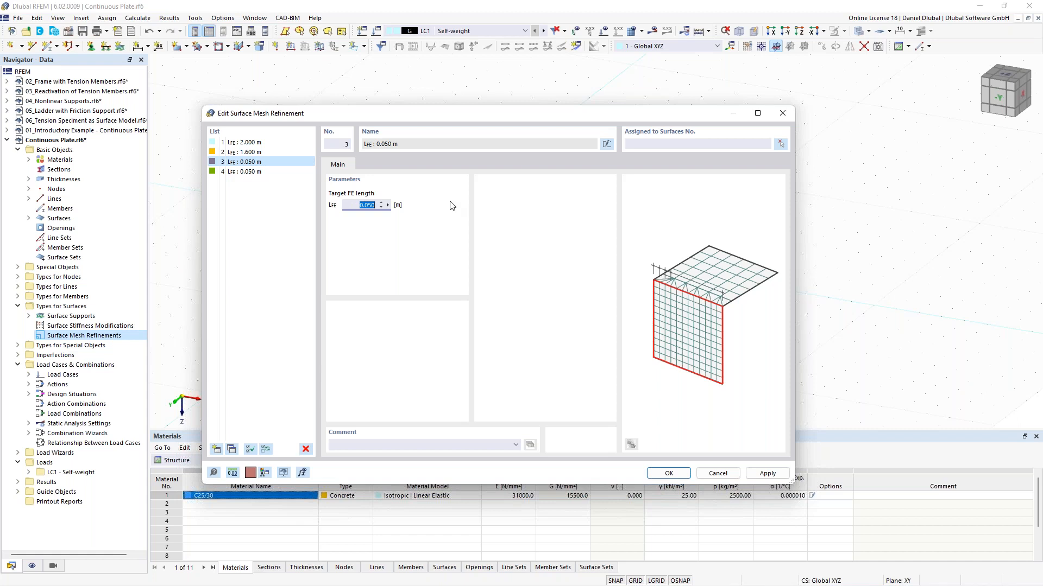
pyautogui.write('0.5')
pyautogui.click(267, 172)
pyautogui.moveTo(348, 205); pyautogui.dragTo(414, 214)
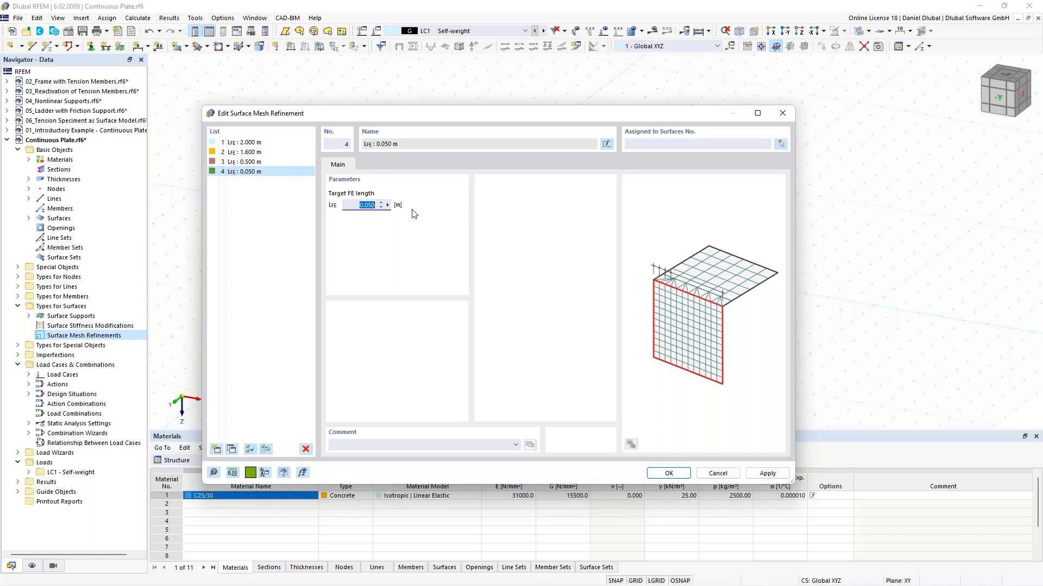
pyautogui.write('0,1')
pyautogui.click(669, 473)
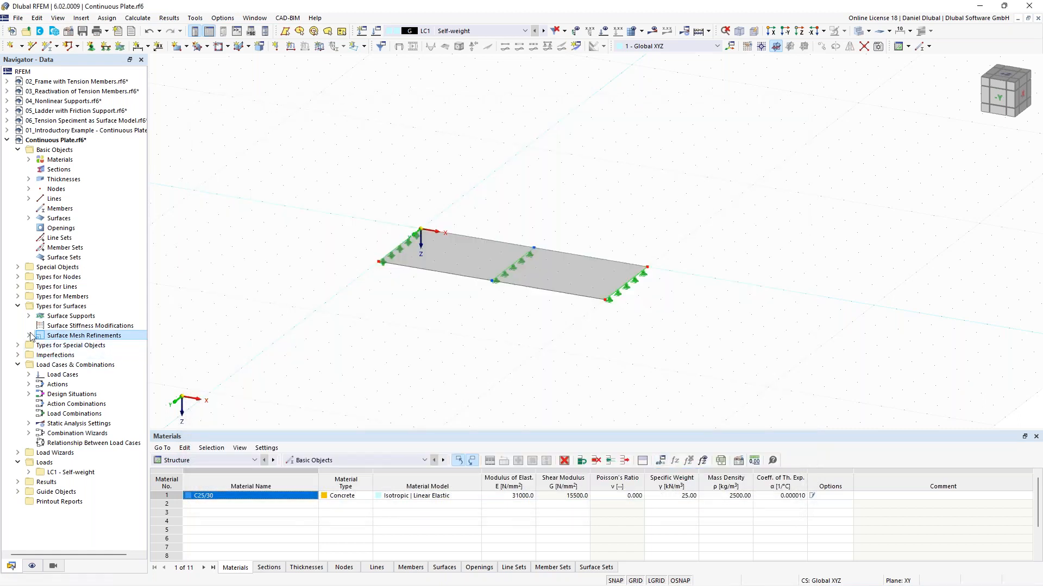
pyautogui.click(30, 336)
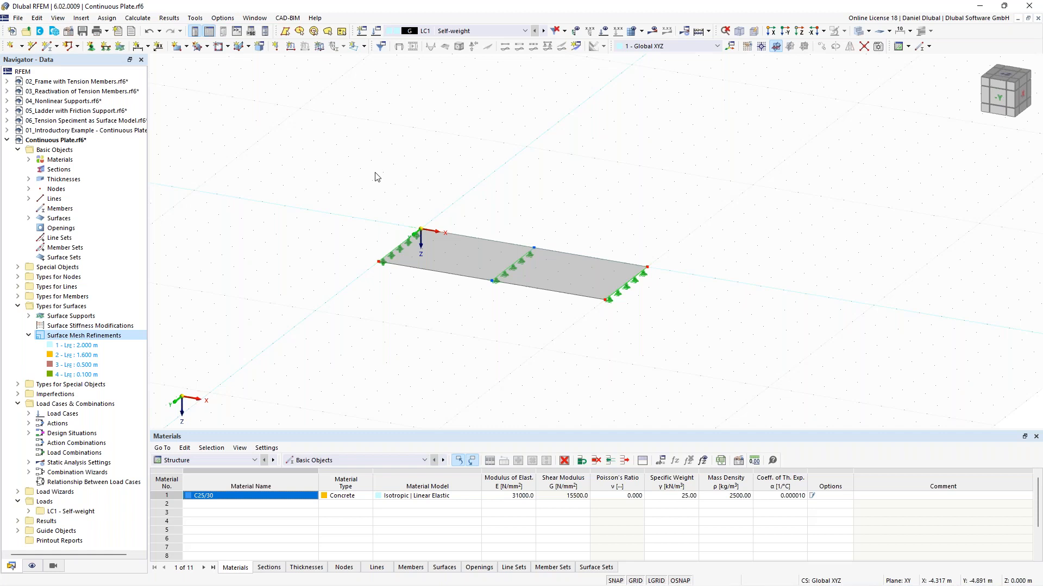
# Step: Show the loads again, select the whole model and open Move/Copy with copy enabled and 3 steps
pyautogui.keyDown('ctrl'); pyautogui.moveTo(431, 161); pyautogui.dragTo(378, 215, button='middle'); pyautogui.keyUp('ctrl')
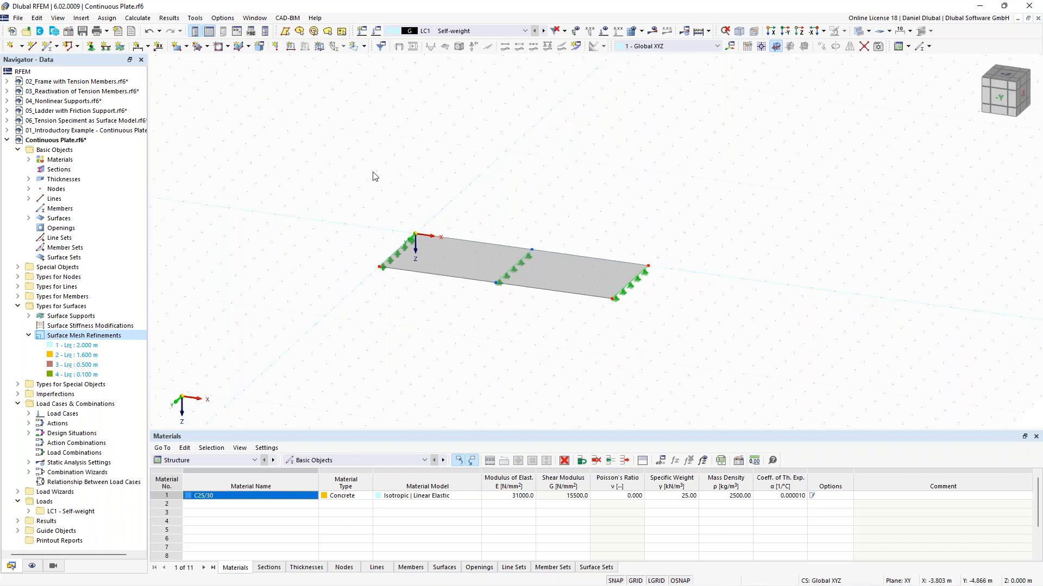
pyautogui.moveTo(500, 158); pyautogui.dragTo(456, 156, button='middle')
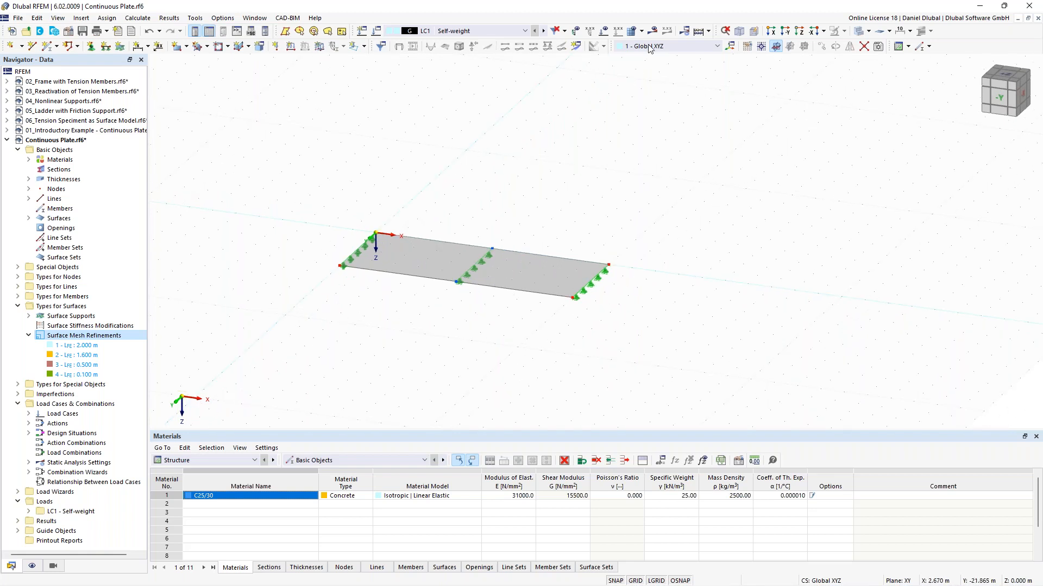
pyautogui.click(603, 30)
pyautogui.scroll(-2, 386, 157)
pyautogui.moveTo(340, 130); pyautogui.dragTo(358, 150, button='middle')
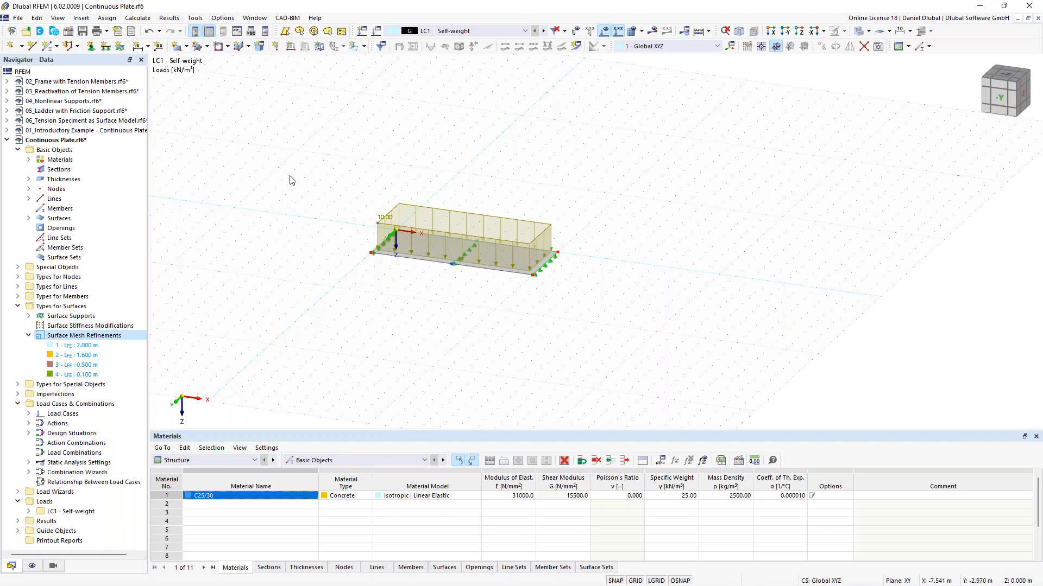
pyautogui.moveTo(288, 128); pyautogui.dragTo(274, 124, button='middle')
pyautogui.moveTo(236, 112); pyautogui.dragTo(643, 353)
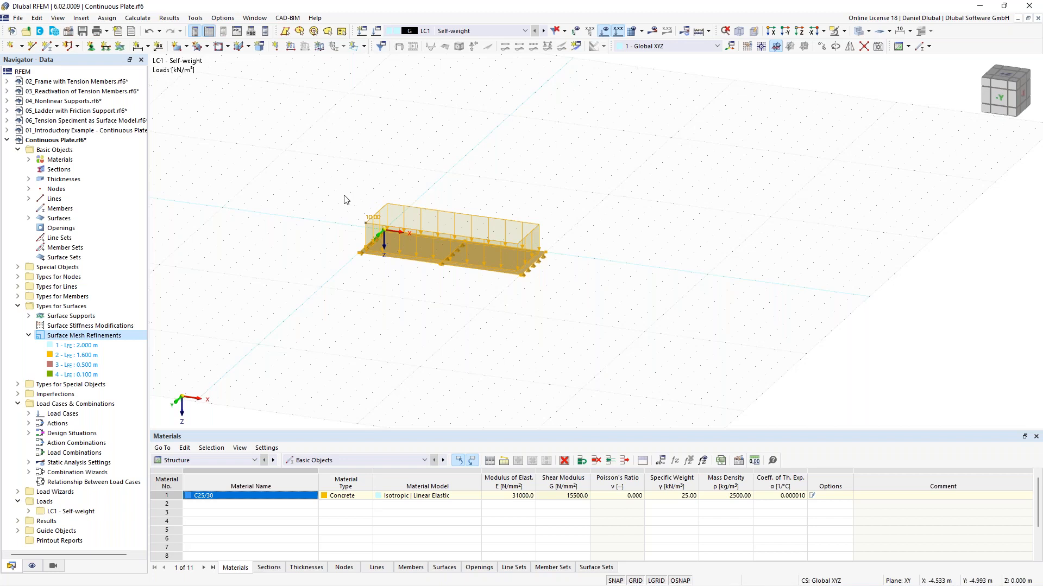
pyautogui.rightClick(425, 248)
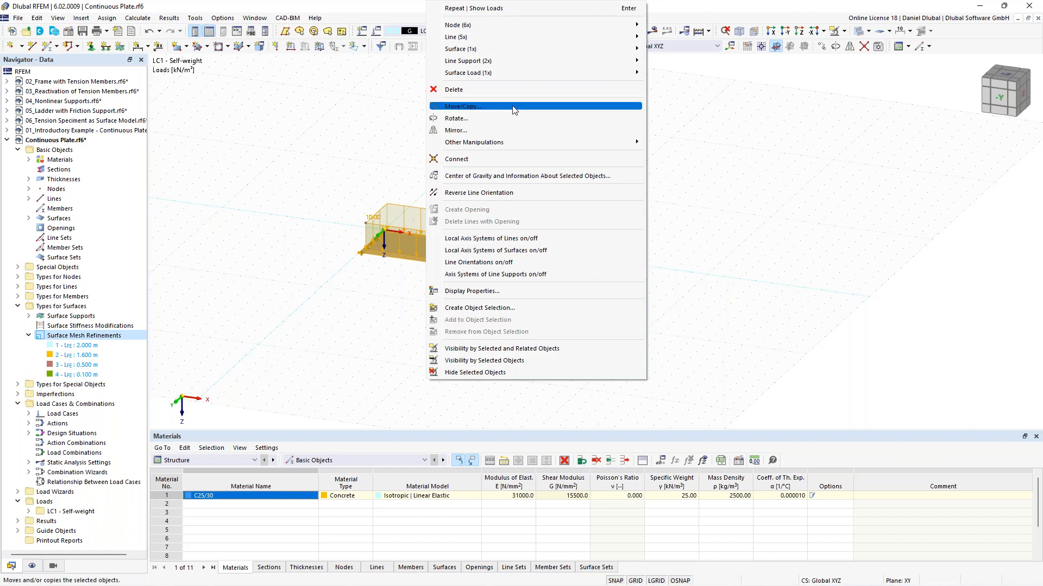
pyautogui.click(463, 106)
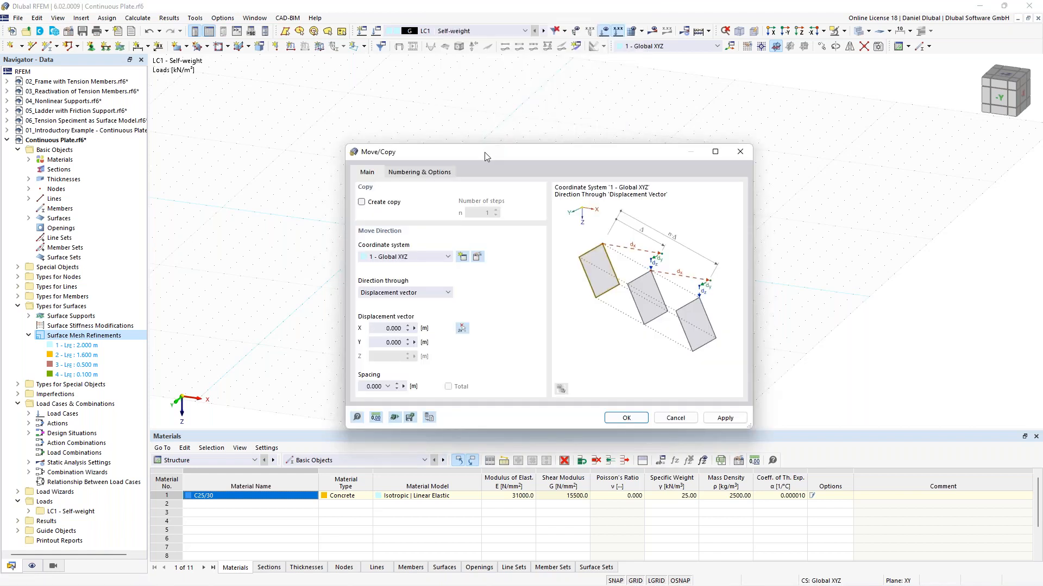
pyautogui.moveTo(484, 152); pyautogui.dragTo(489, 123)
pyautogui.click(367, 173)
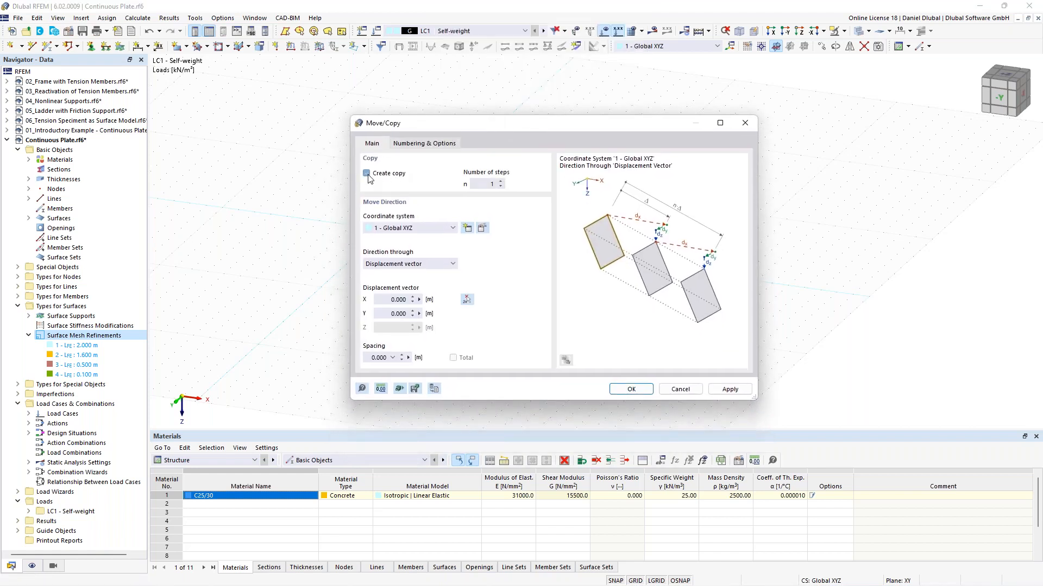
pyautogui.click(501, 182)
# Step: Pick the displacement vector from two points to set X to 11.000 m and confirm the copies
pyautogui.moveTo(464, 132); pyautogui.dragTo(284, 162)
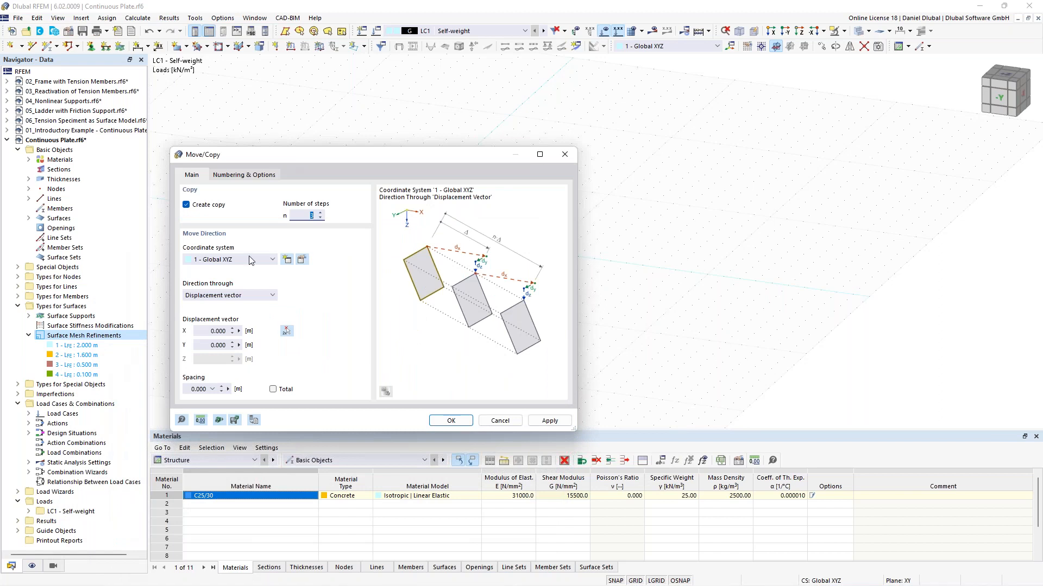
pyautogui.click(287, 331)
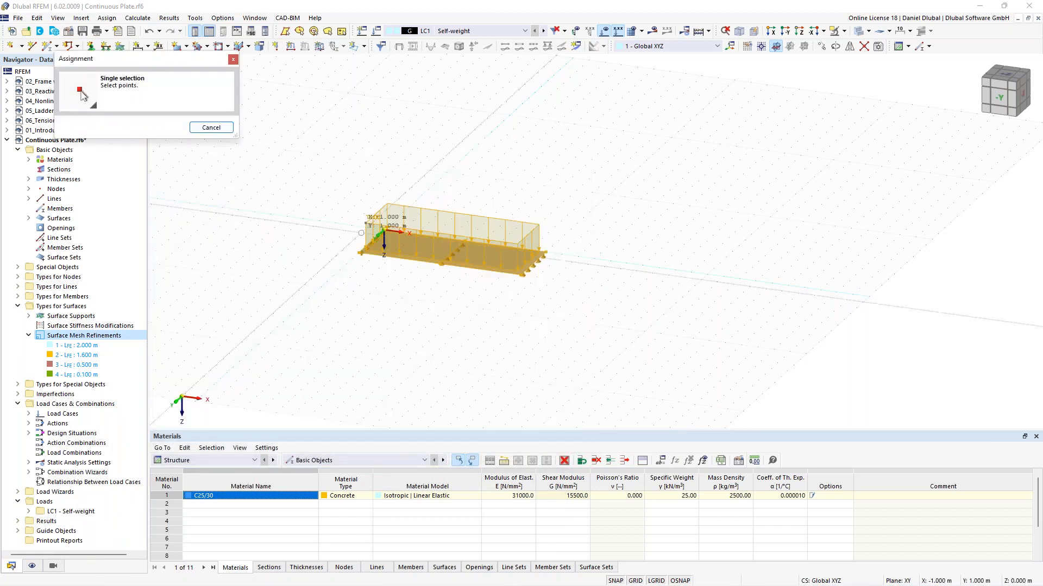
pyautogui.keyDown('ctrl'); pyautogui.moveTo(385, 232); pyautogui.dragTo(438, 266, button='middle'); pyautogui.keyUp('ctrl')
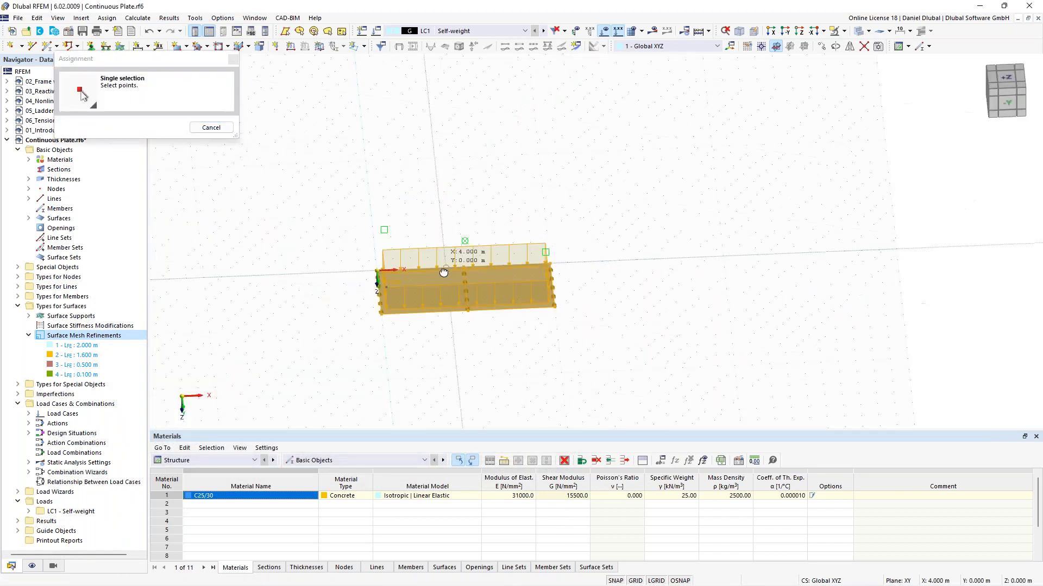
pyautogui.click(378, 273)
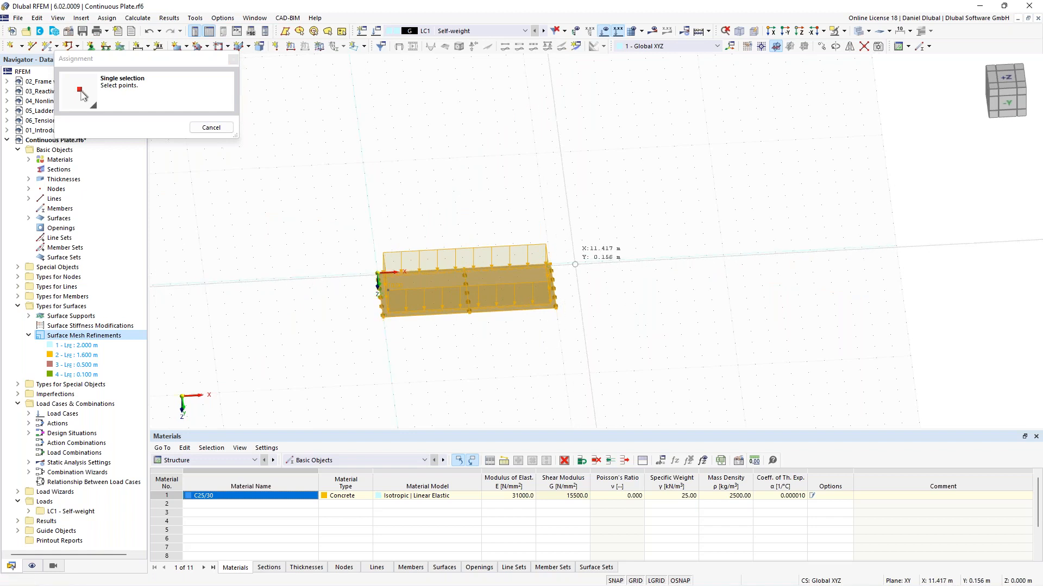
pyautogui.click(549, 265)
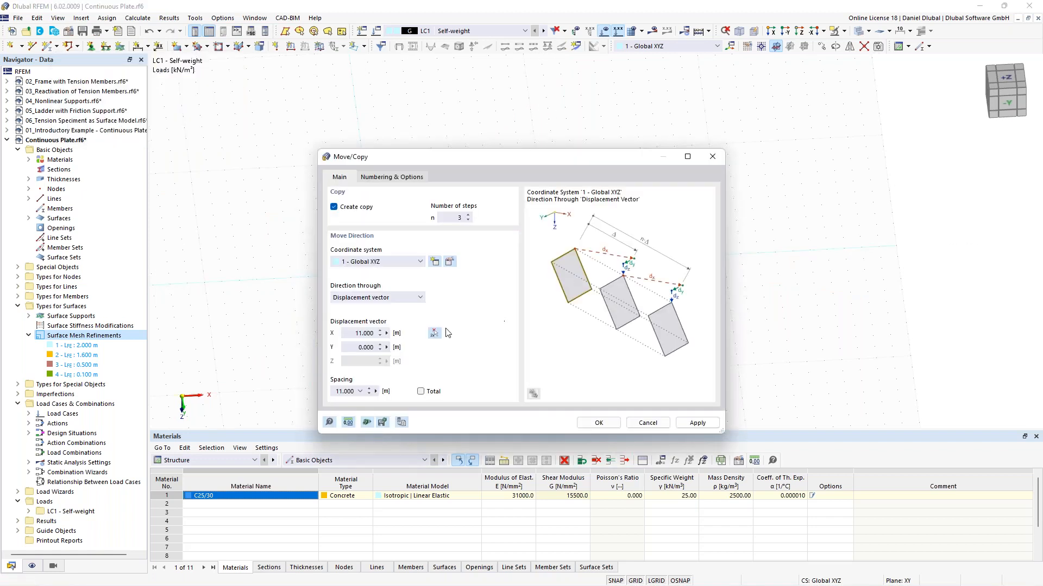
pyautogui.moveTo(354, 333); pyautogui.dragTo(374, 333)
pyautogui.click(350, 333)
pyautogui.click(602, 424)
# Step: Orbit and zoom around the copied plate segments to inspect the whole continuous plate
pyautogui.keyDown('ctrl'); pyautogui.moveTo(660, 189); pyautogui.dragTo(547, 195, button='middle'); pyautogui.keyUp('ctrl')
pyautogui.moveTo(452, 220); pyautogui.dragTo(851, 355)
pyautogui.moveTo(449, 172); pyautogui.dragTo(621, 234, button='middle')
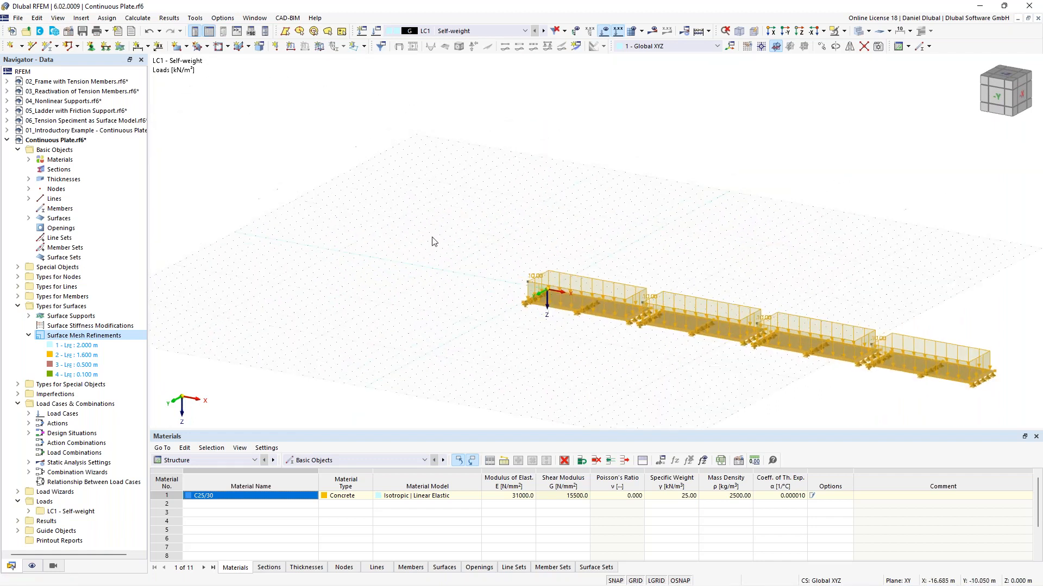
pyautogui.keyDown('ctrl'); pyautogui.moveTo(500, 232); pyautogui.dragTo(530, 275, button='middle'); pyautogui.keyUp('ctrl')
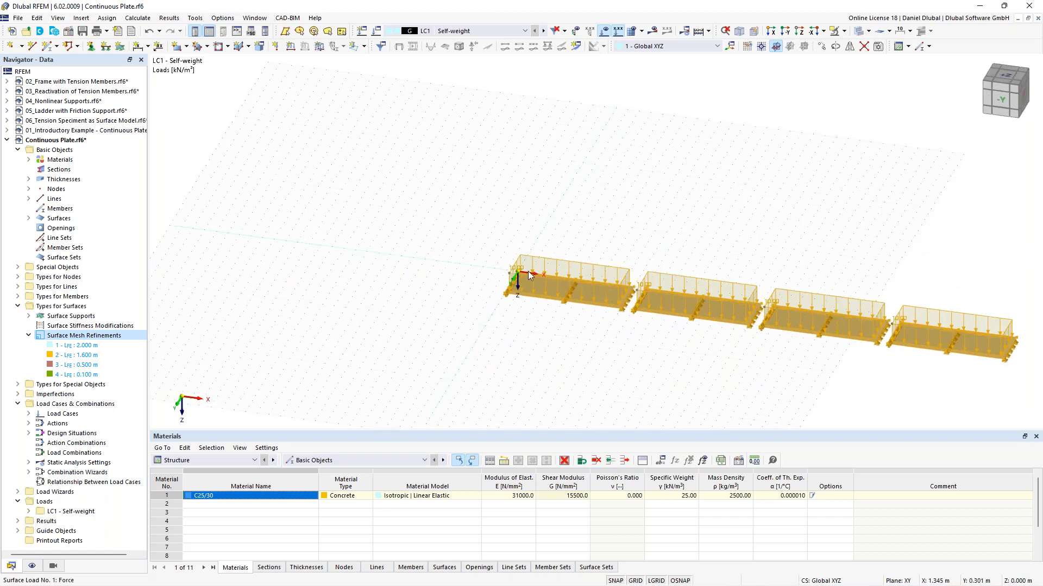
pyautogui.moveTo(517, 272); pyautogui.dragTo(285, 240)
pyautogui.click(384, 186)
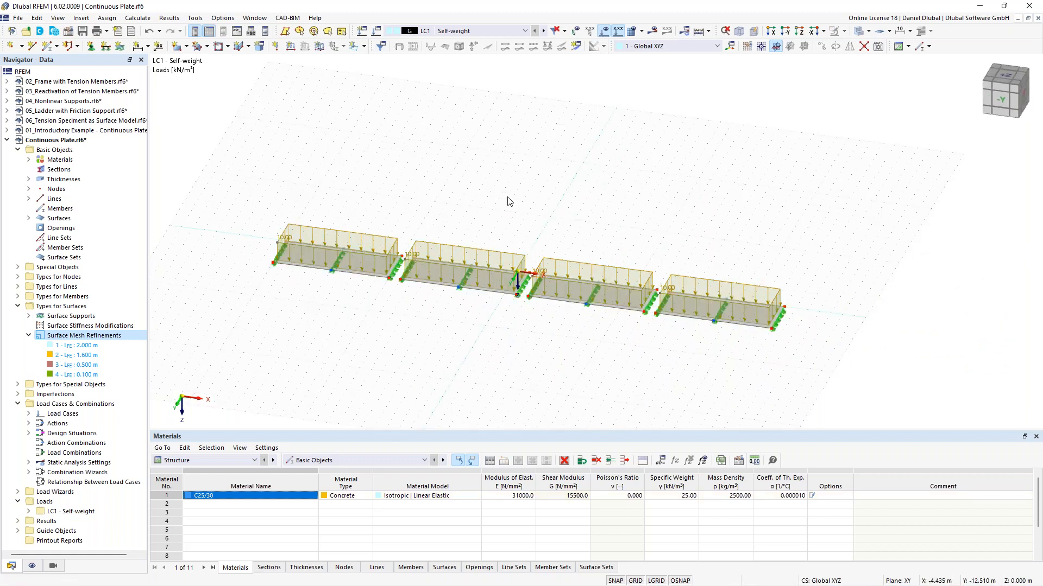
pyautogui.moveTo(445, 175); pyautogui.dragTo(393, 144, button='middle')
pyautogui.scroll(1, 464, 198)
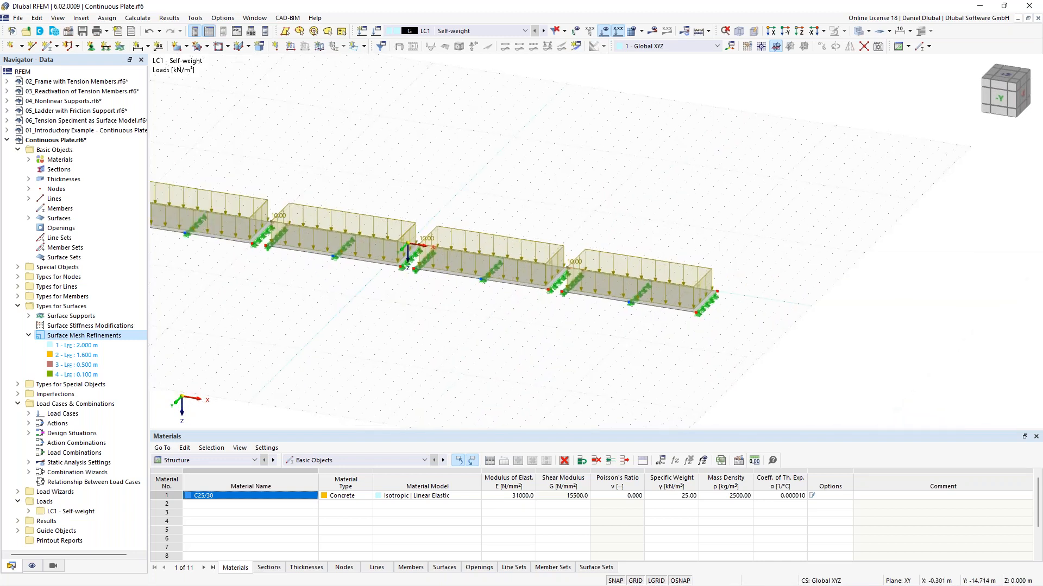
# Step: Start a new single member and create a parametric massive rectangular section with b 1000 mm and h 300 mm
pyautogui.click(50, 50)
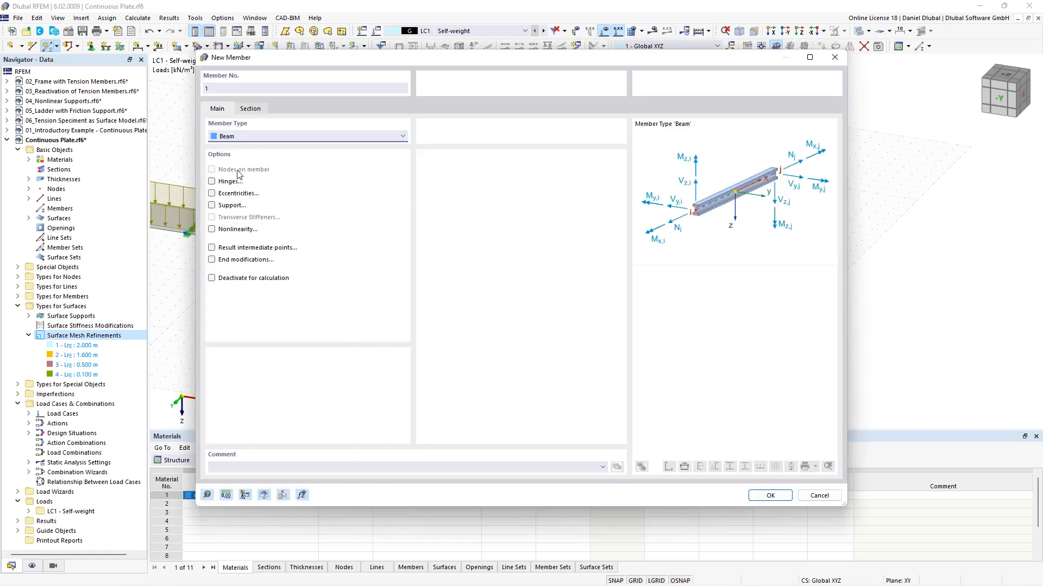
pyautogui.click(250, 109)
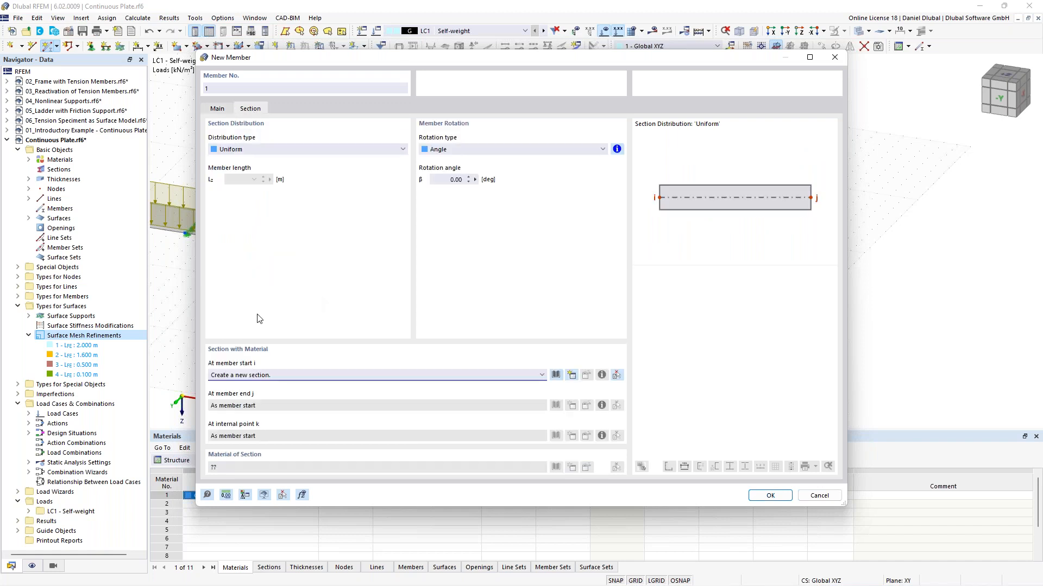
pyautogui.click(574, 377)
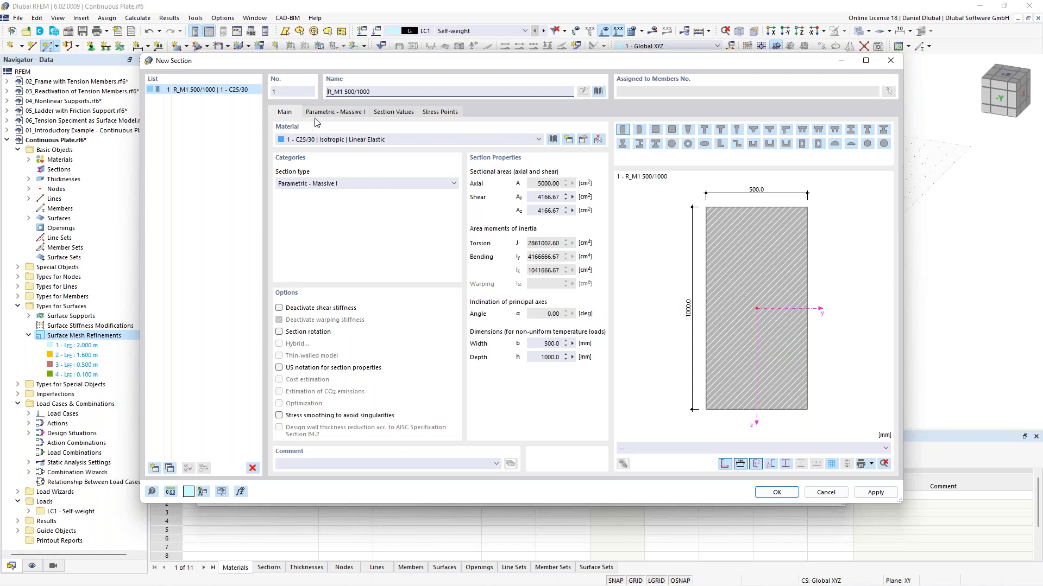
pyautogui.click(335, 114)
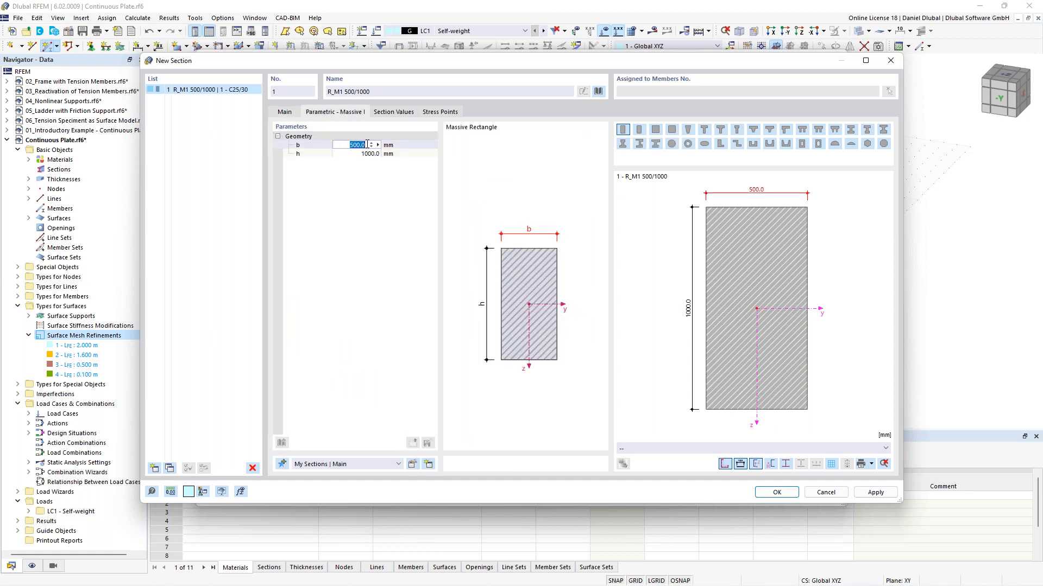
pyautogui.write('1000')
pyautogui.press('Tab')
pyautogui.write('300')
pyautogui.click(366, 145)
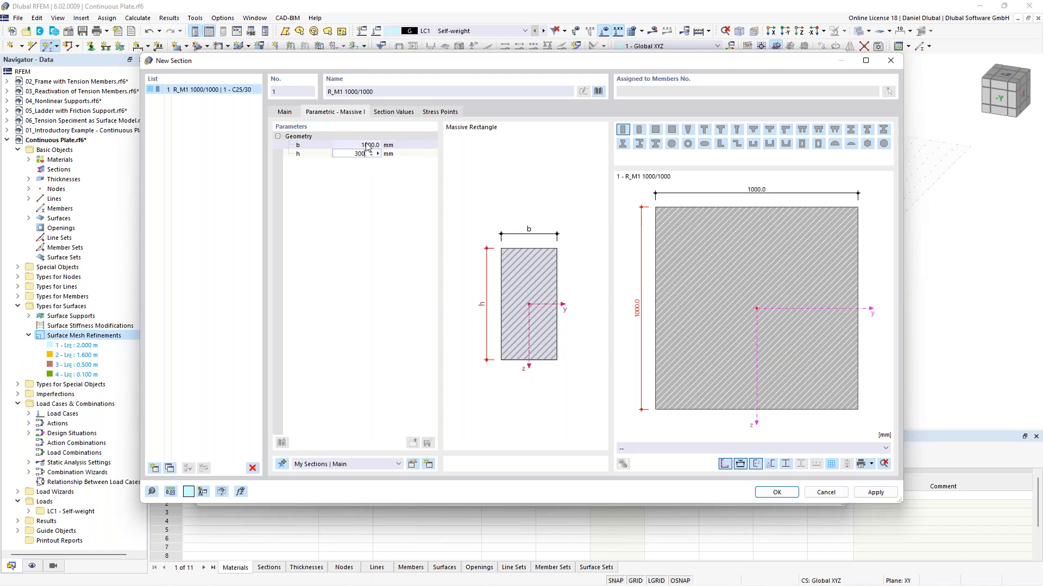
pyautogui.press('Tab')
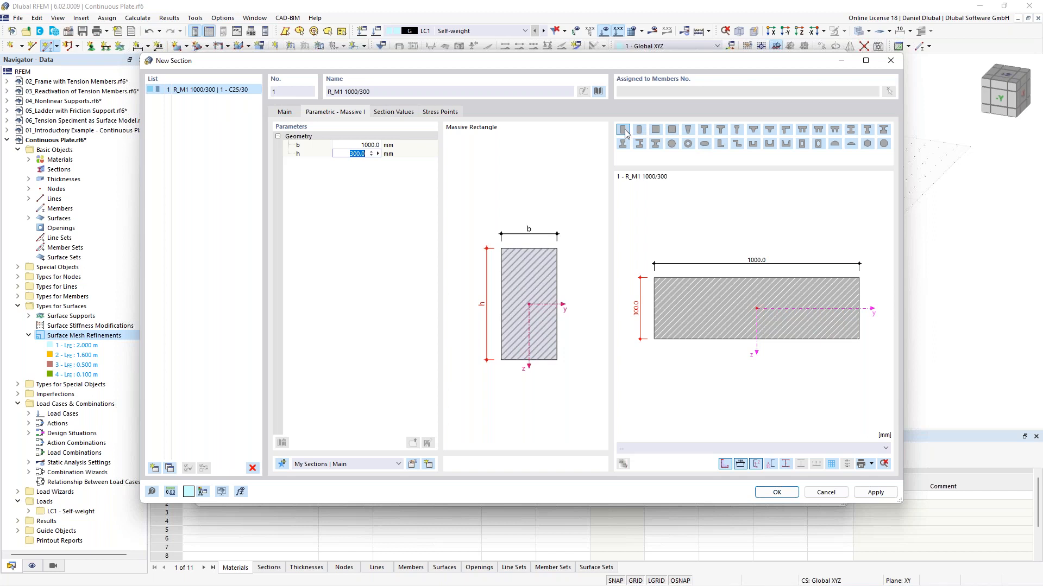
# Step: Accept the R_M1 1000/300 section with material C25/30 and confirm the new member settings
pyautogui.click(599, 92)
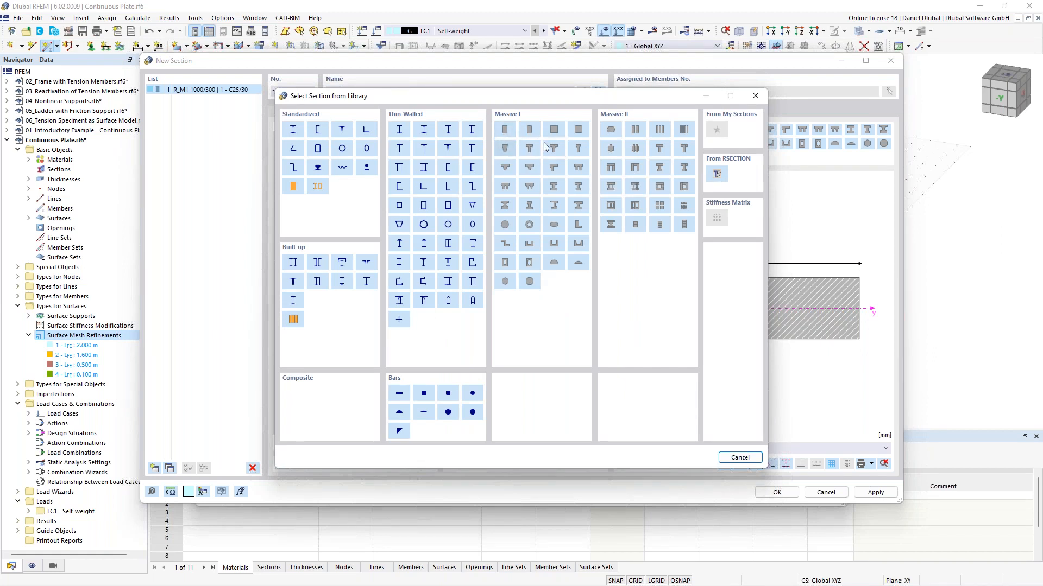
pyautogui.click(756, 96)
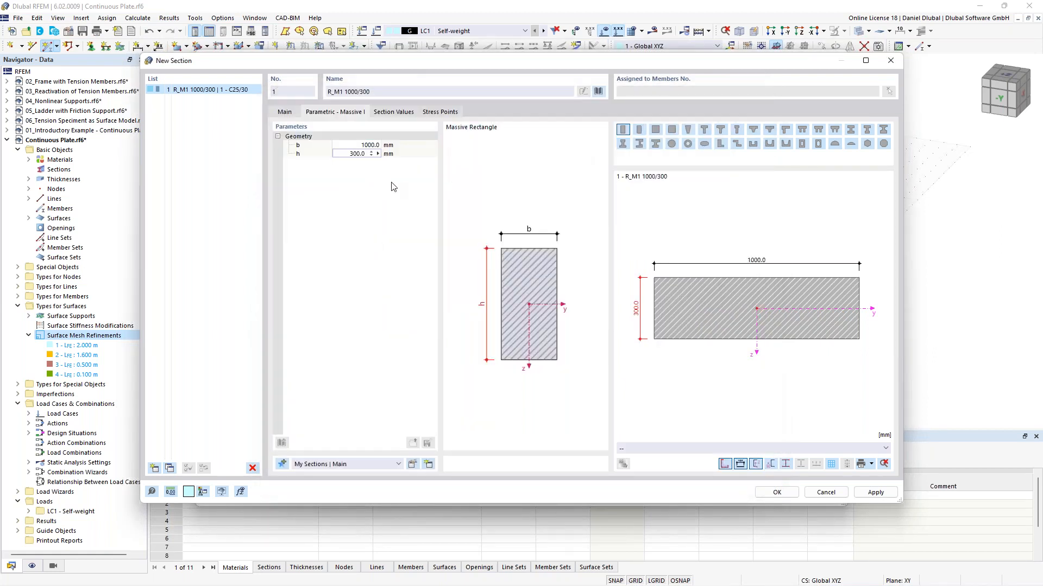
pyautogui.click(778, 492)
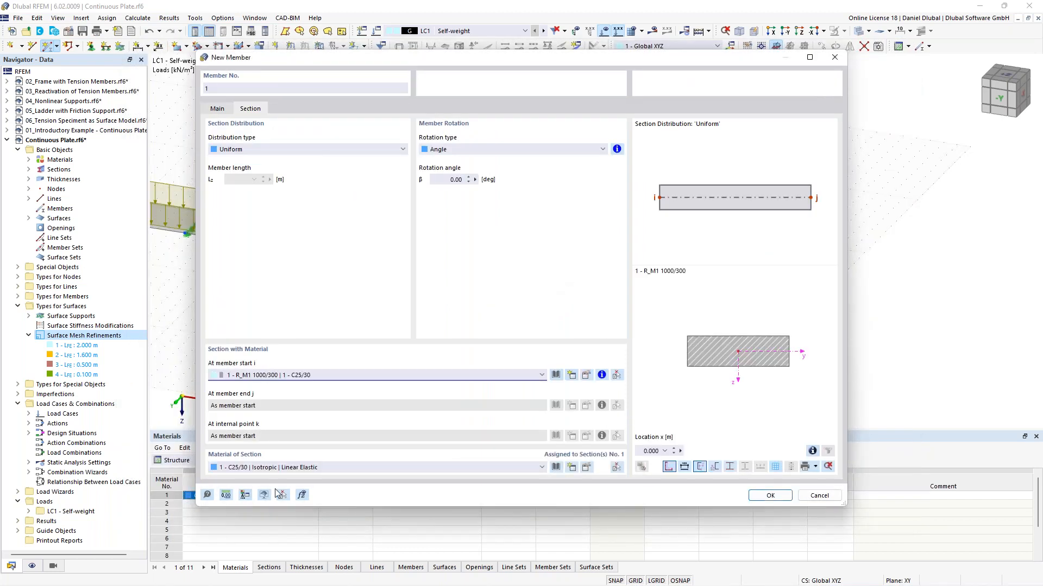
pyautogui.click(270, 468)
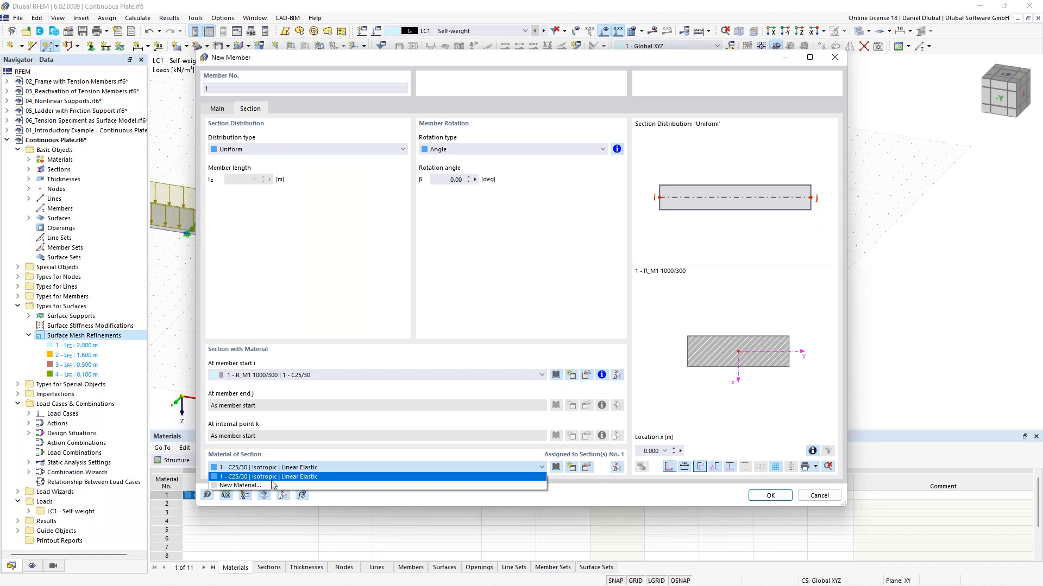
pyautogui.click(280, 453)
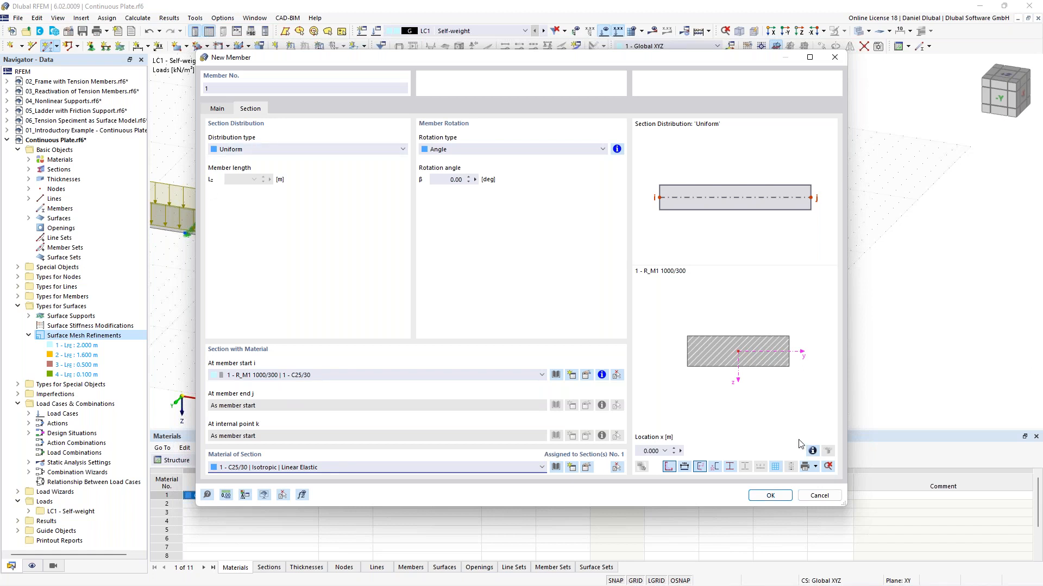
pyautogui.click(770, 496)
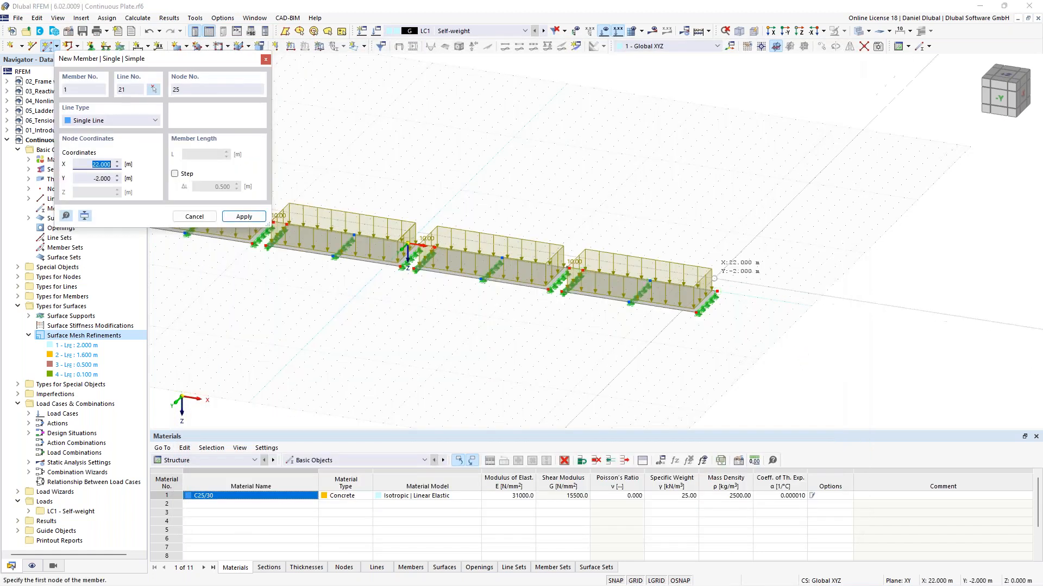
# Step: Draw a 10 m long member starting at X 25 m, Y 2 m beyond the plate, then leave the command
pyautogui.scroll(-1, 789, 297)
pyautogui.moveTo(782, 290); pyautogui.dragTo(604, 287, button='middle')
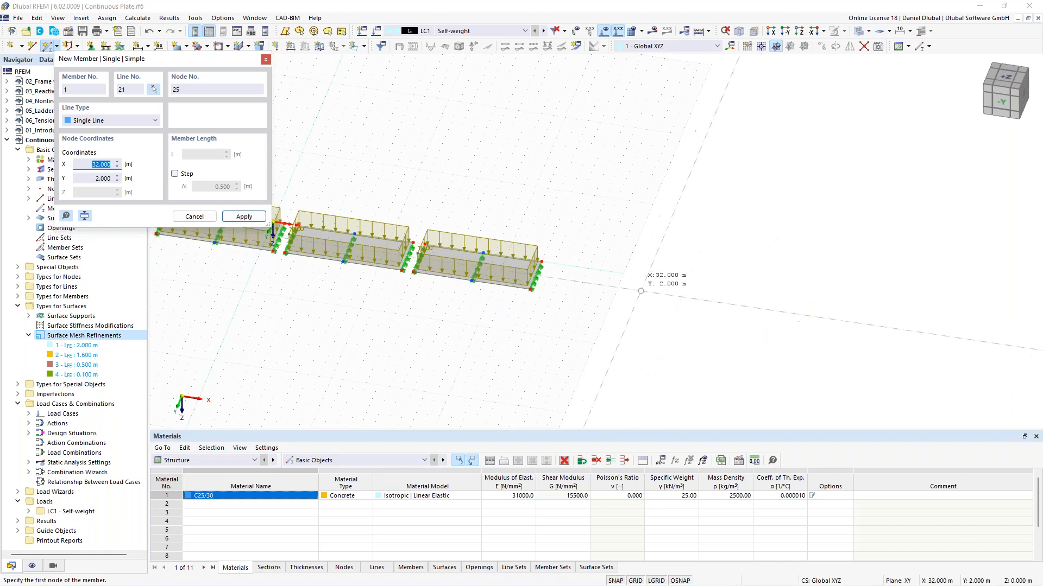
pyautogui.scroll(1, 622, 293)
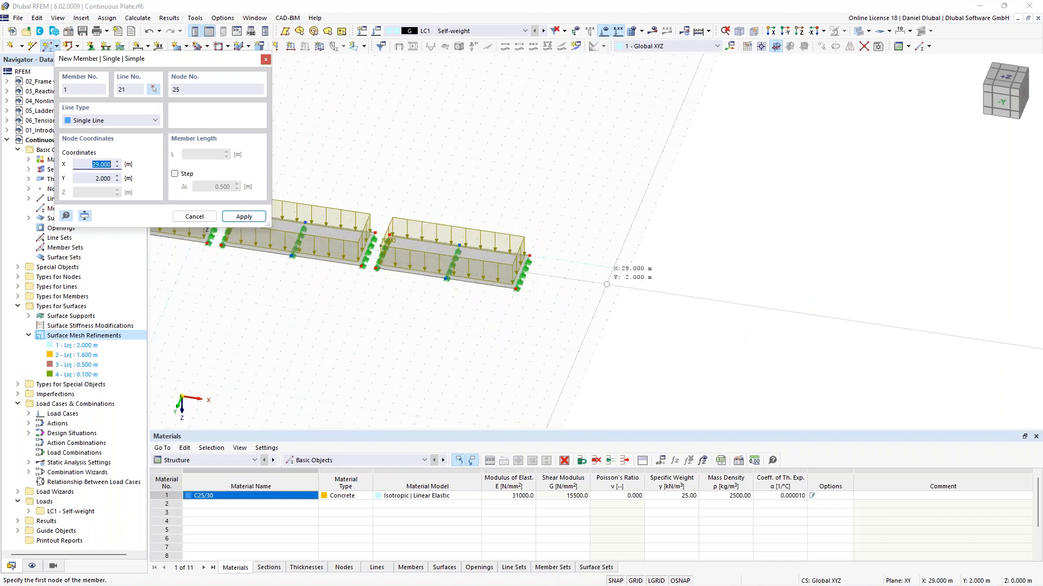
pyautogui.click(551, 276)
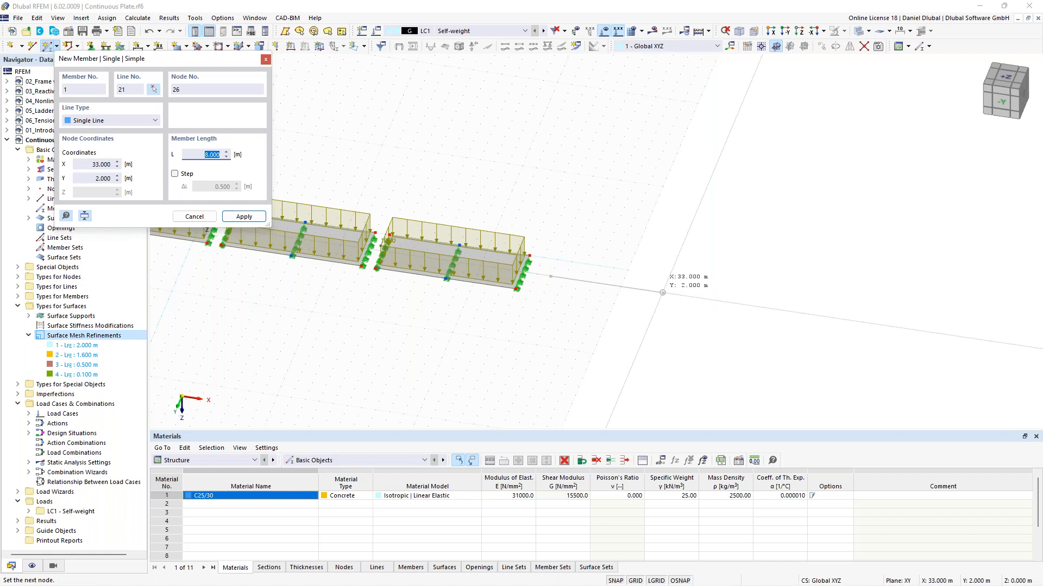
pyautogui.write('10')
pyautogui.press('Return')
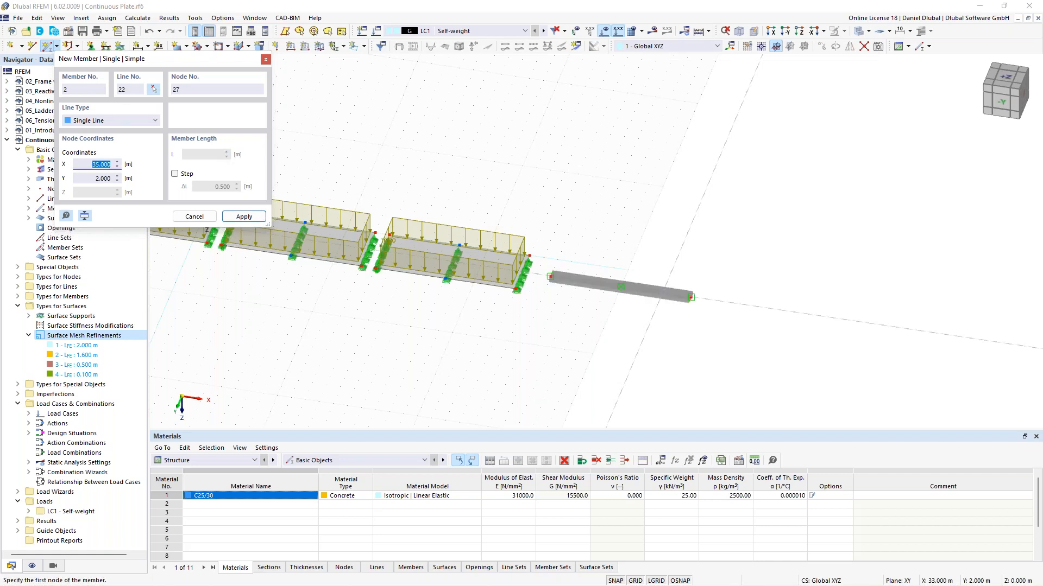
pyautogui.press('Escape')
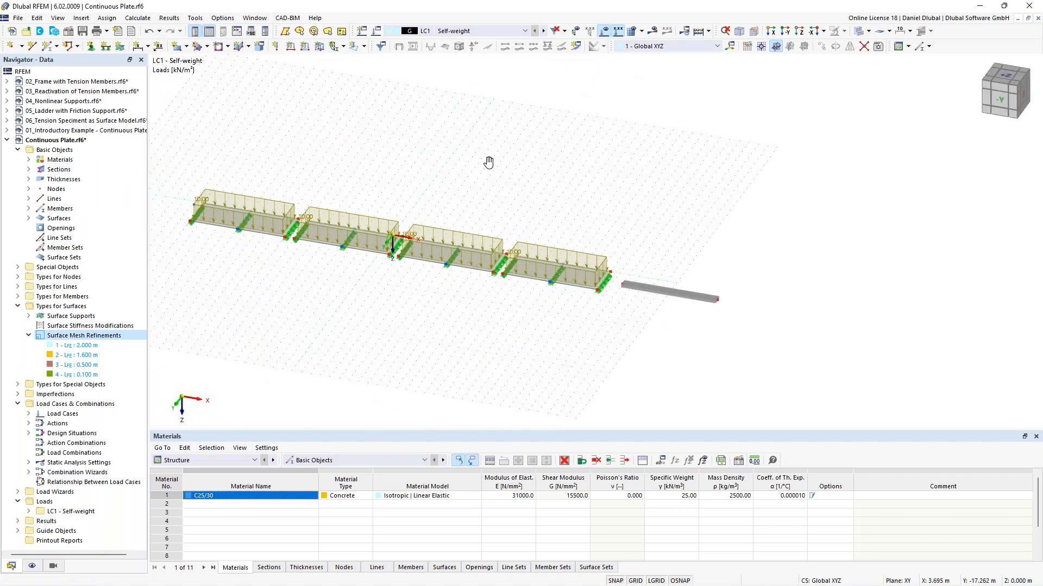
# Step: Set the work plane grid to size dynamically according to the model size
pyautogui.moveTo(488, 161); pyautogui.dragTo(502, 166, button='middle')
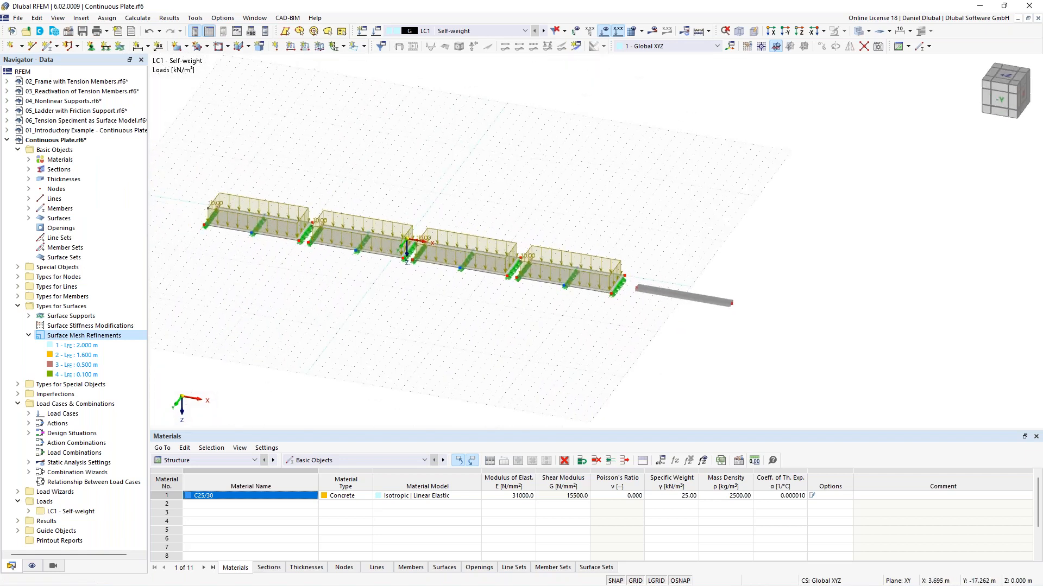
pyautogui.rightClick(517, 152)
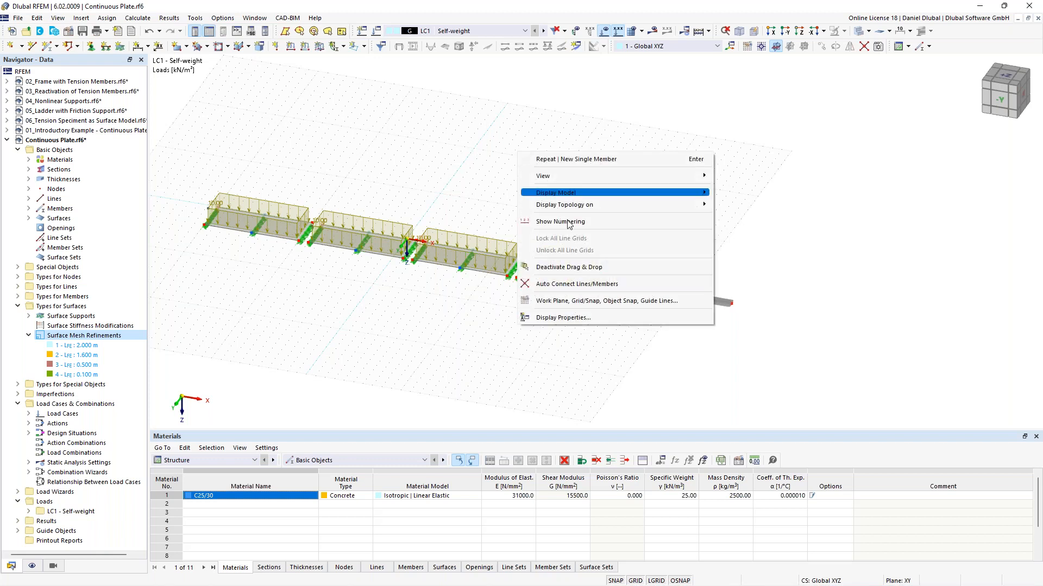
pyautogui.click(602, 306)
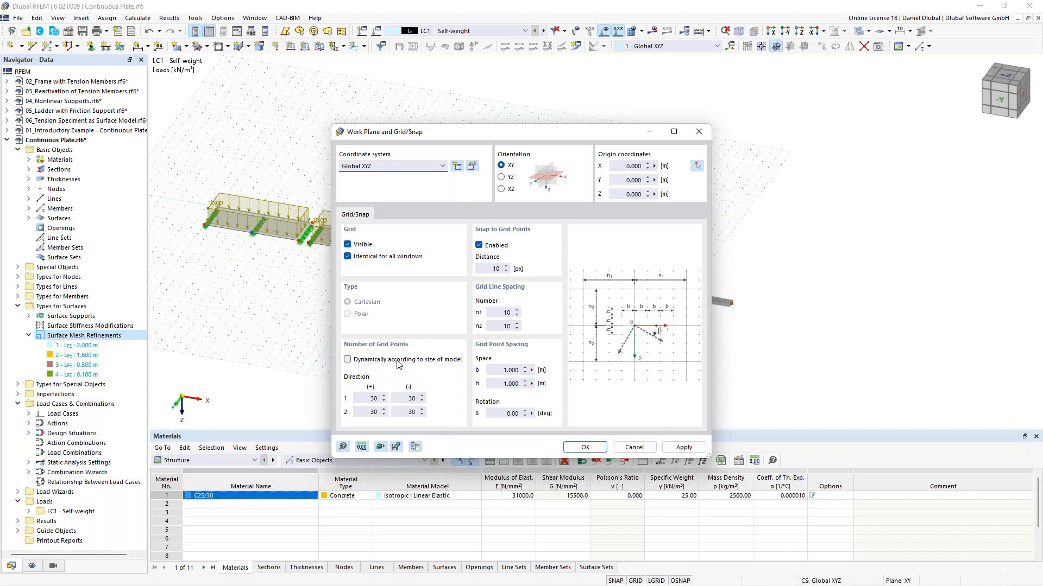
pyautogui.click(347, 360)
pyautogui.click(585, 447)
# Step: Hide the load display in the model view
pyautogui.keyDown('ctrl'); pyautogui.moveTo(565, 198); pyautogui.dragTo(429, 202, button='middle'); pyautogui.keyUp('ctrl')
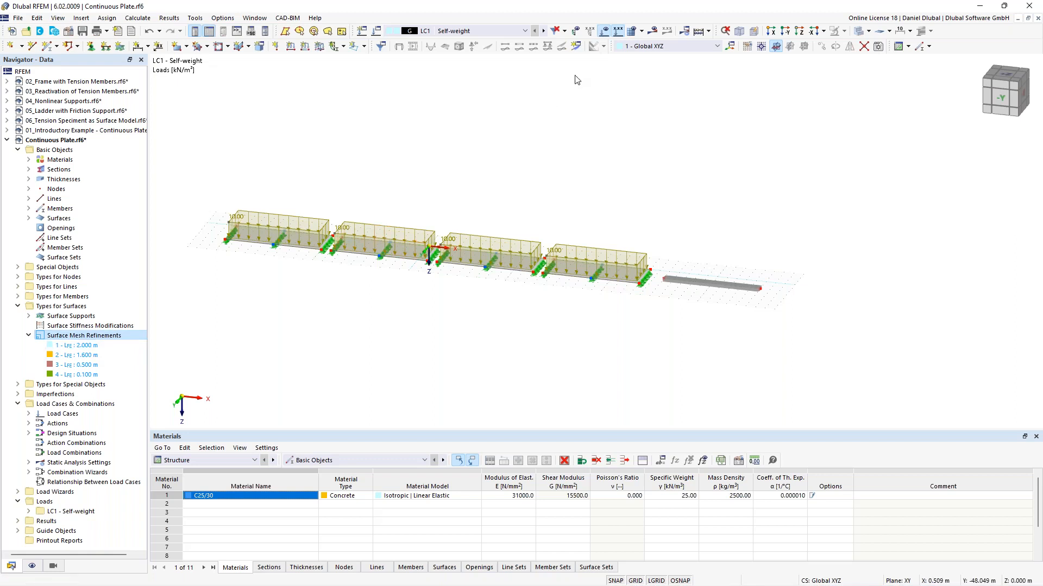
pyautogui.click(604, 31)
pyautogui.moveTo(393, 194); pyautogui.dragTo(424, 232, button='middle')
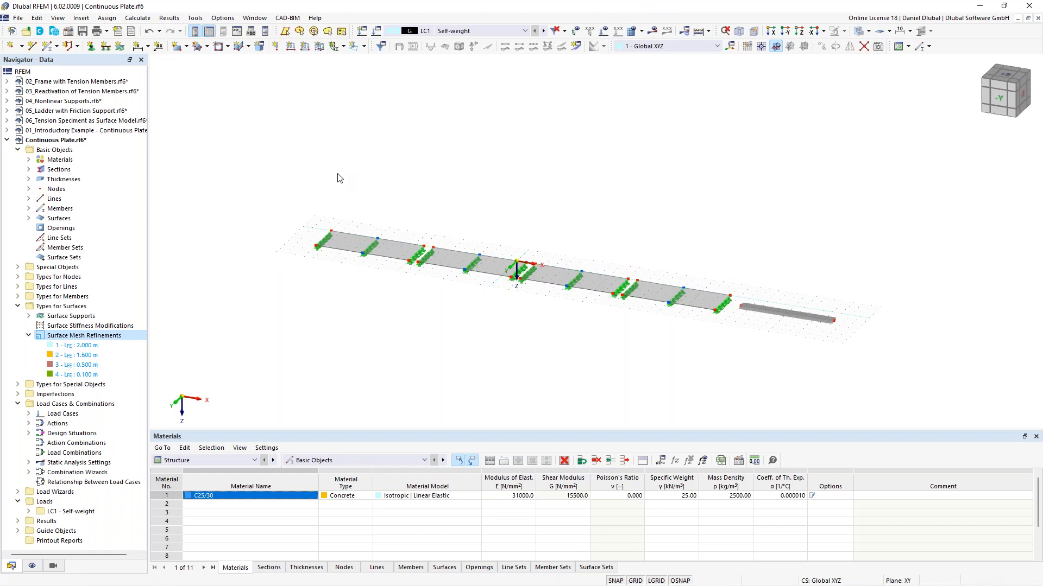
# Step: Edit the surface mesh refinements and assign refinement 1 (2.000 m) to the first plate surface, applying the change
pyautogui.rightClick(100, 338)
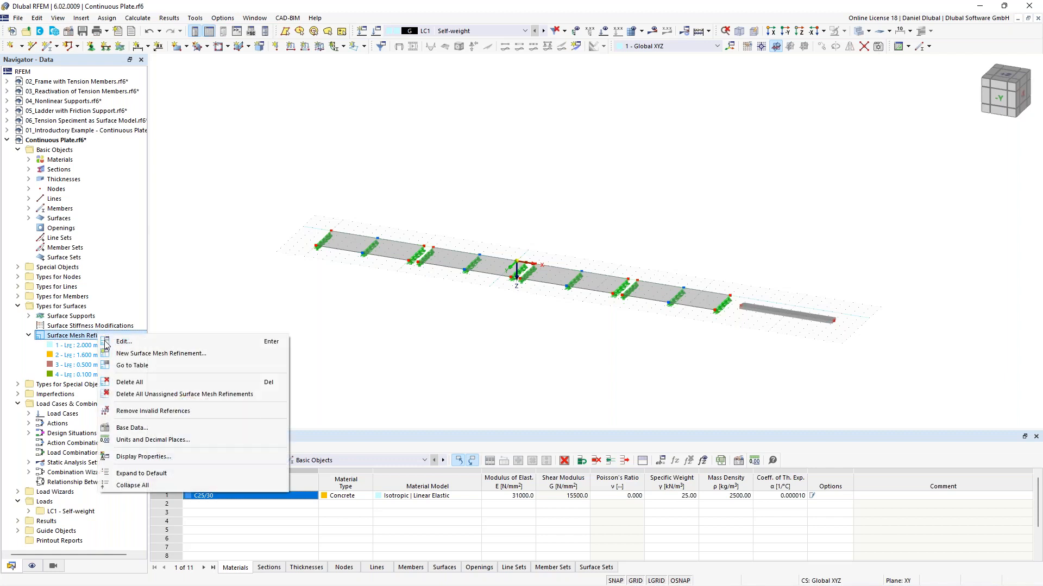
pyautogui.click(159, 342)
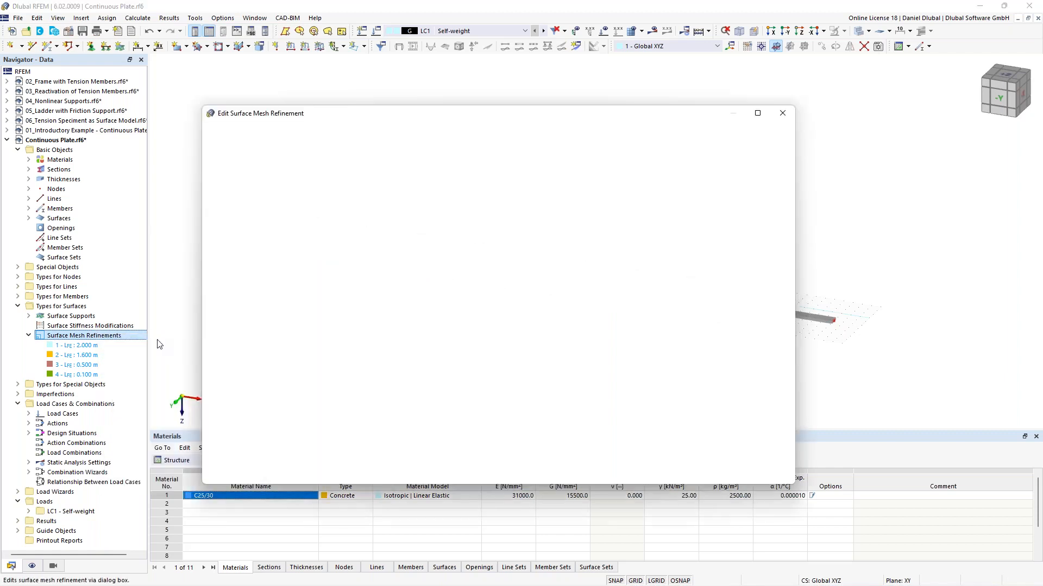
pyautogui.moveTo(373, 120); pyautogui.dragTo(336, 138)
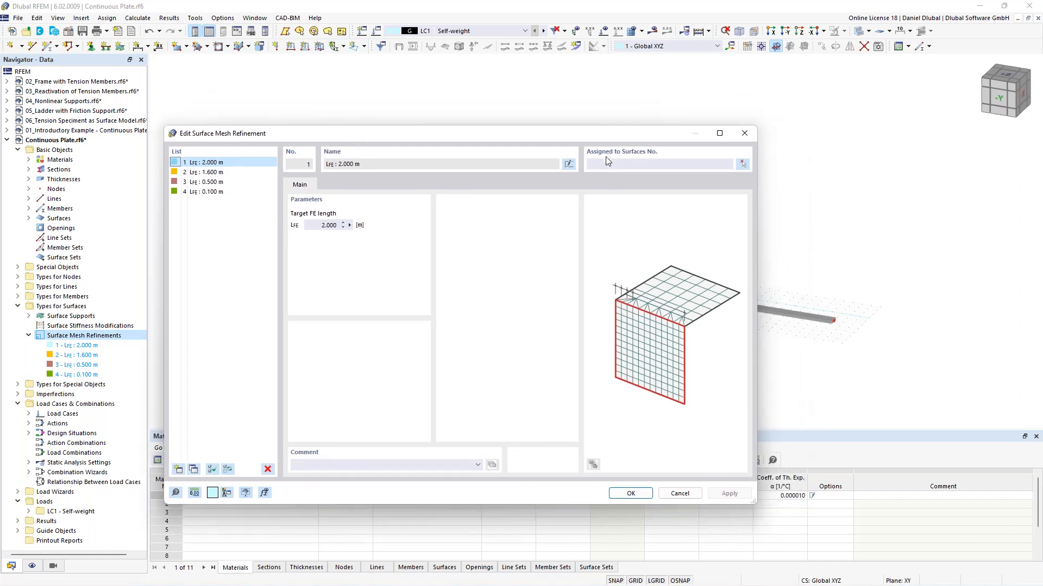
pyautogui.click(239, 172)
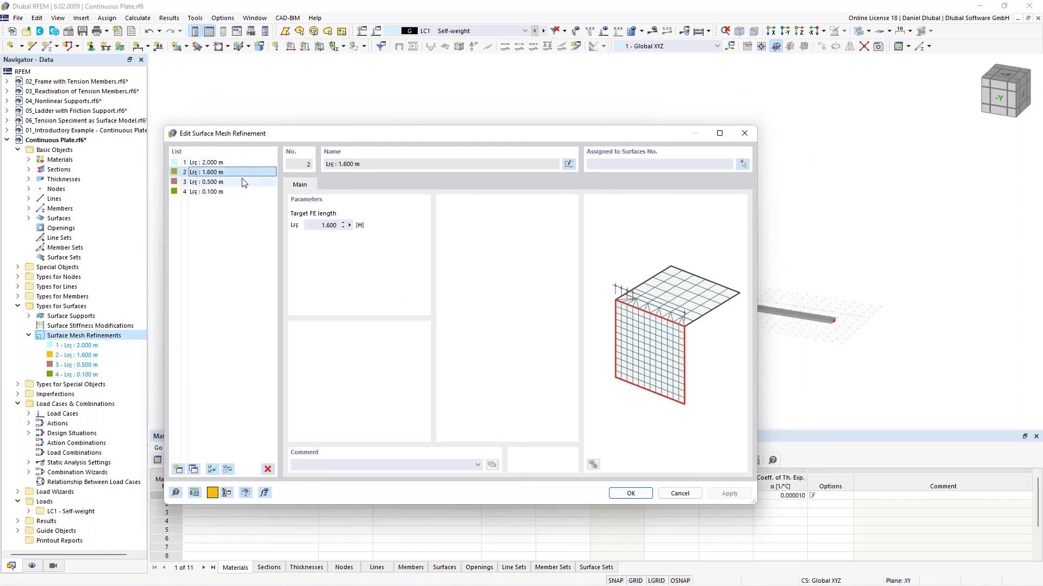
pyautogui.click(239, 182)
pyautogui.click(239, 163)
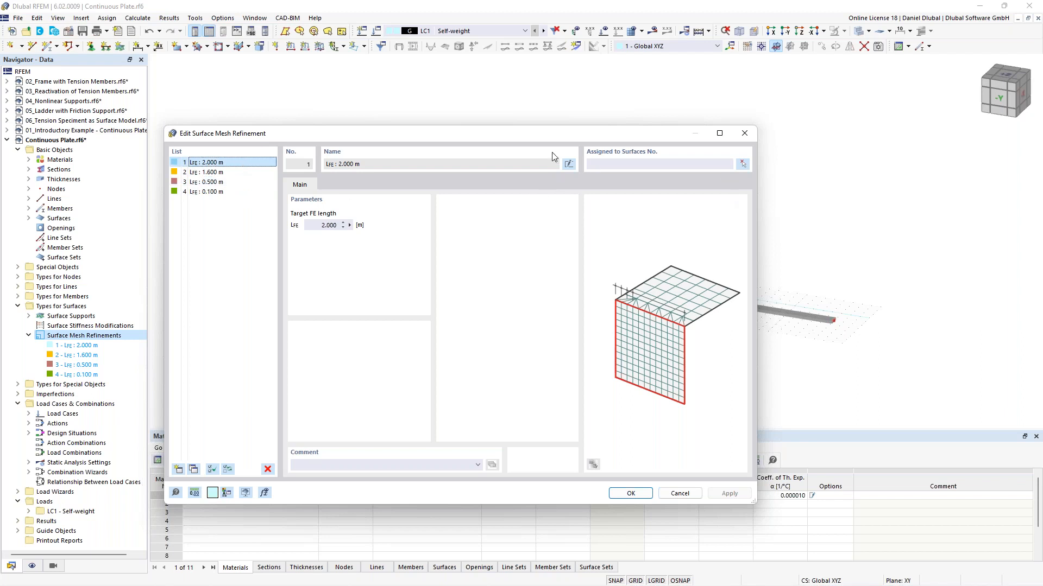
pyautogui.moveTo(548, 135); pyautogui.dragTo(561, 312)
pyautogui.moveTo(493, 316); pyautogui.dragTo(503, 170)
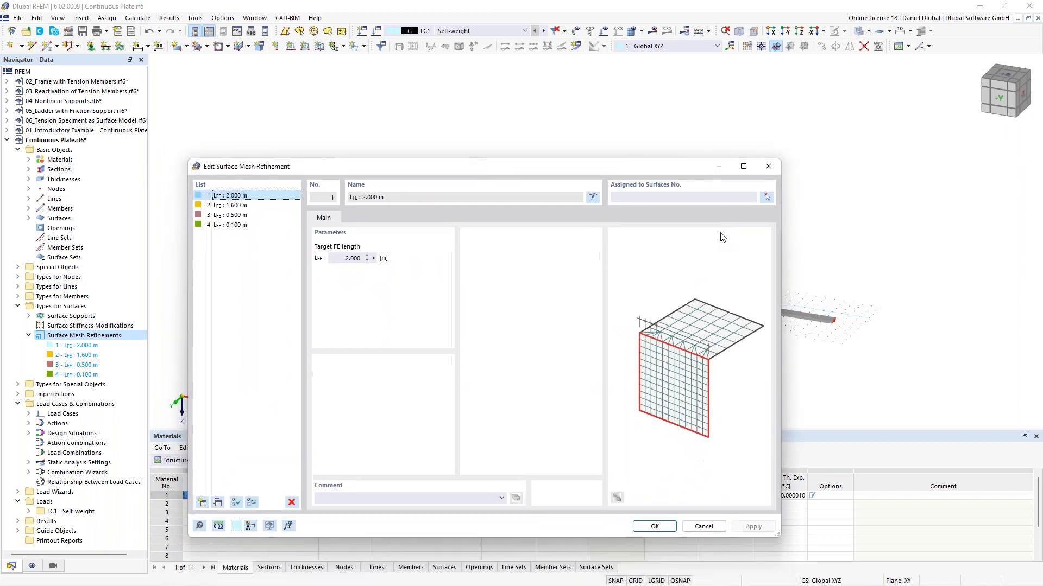
pyautogui.click(766, 197)
pyautogui.click(369, 247)
pyautogui.click(177, 172)
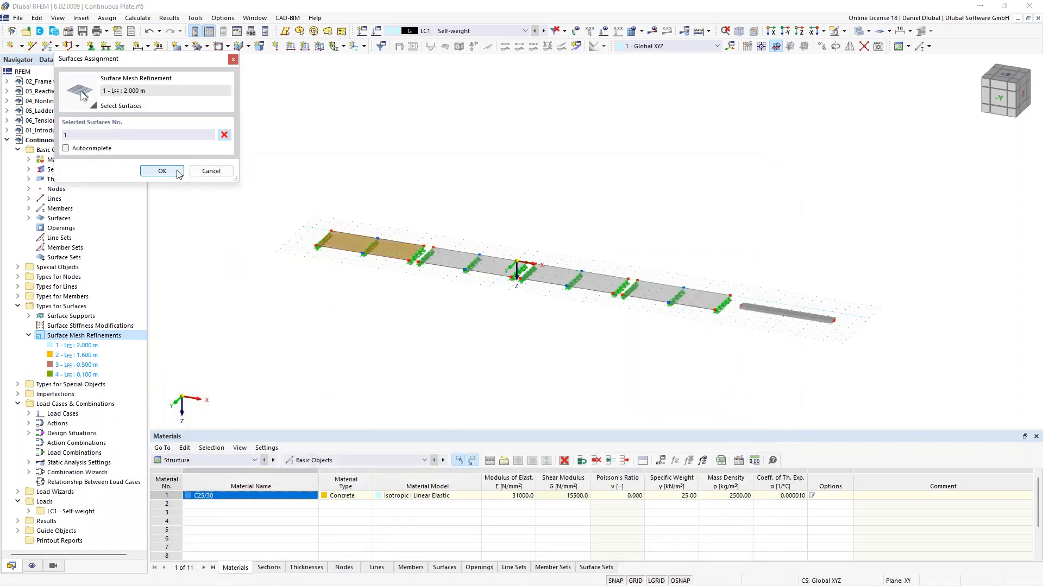
pyautogui.click(751, 527)
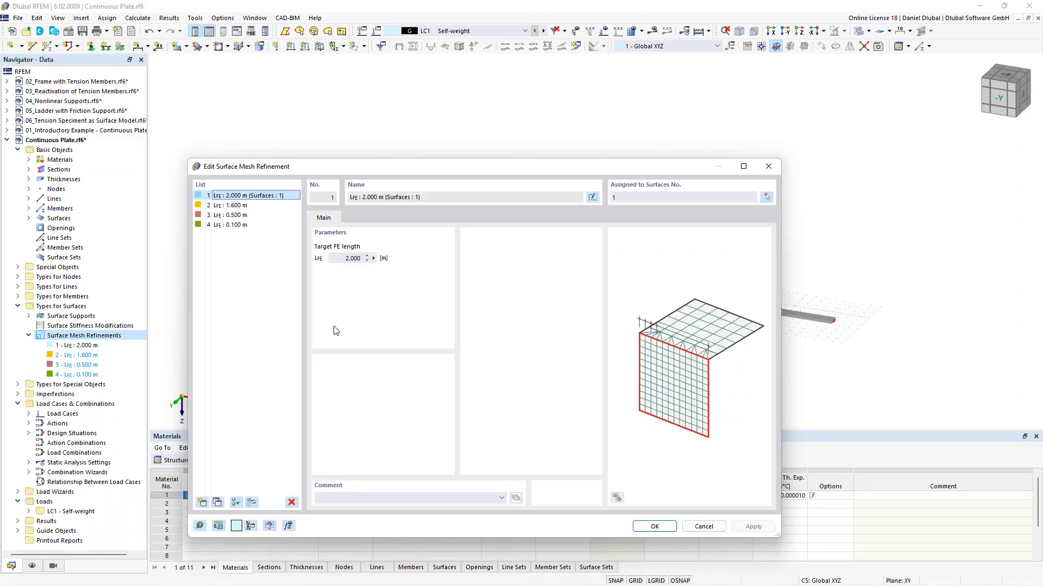
# Step: Assign mesh refinement 2 (1.600 m) to the second plate surface and apply the change
pyautogui.click(237, 206)
pyautogui.click(766, 196)
pyautogui.click(472, 262)
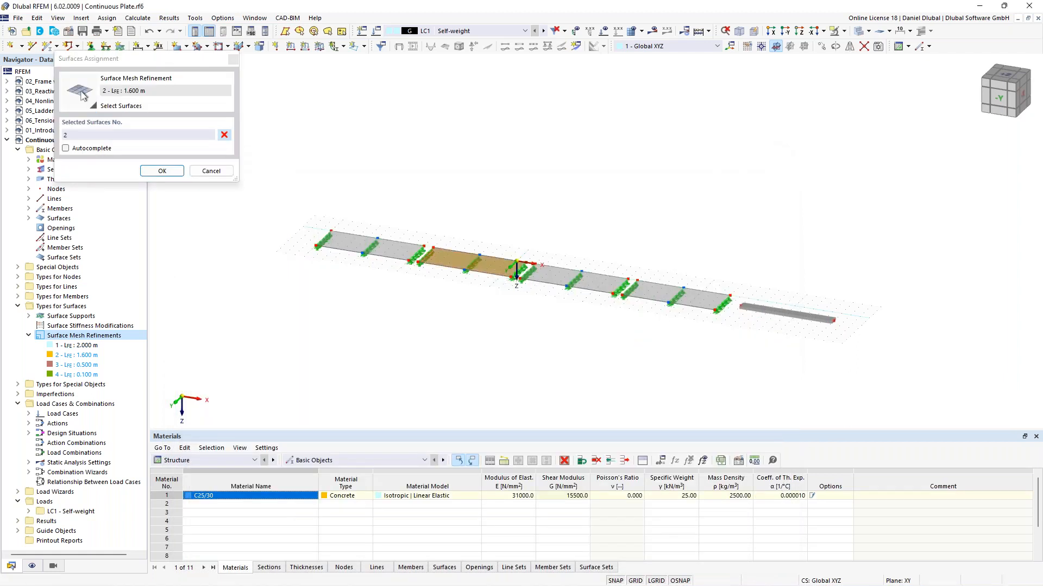
pyautogui.click(165, 171)
pyautogui.click(744, 530)
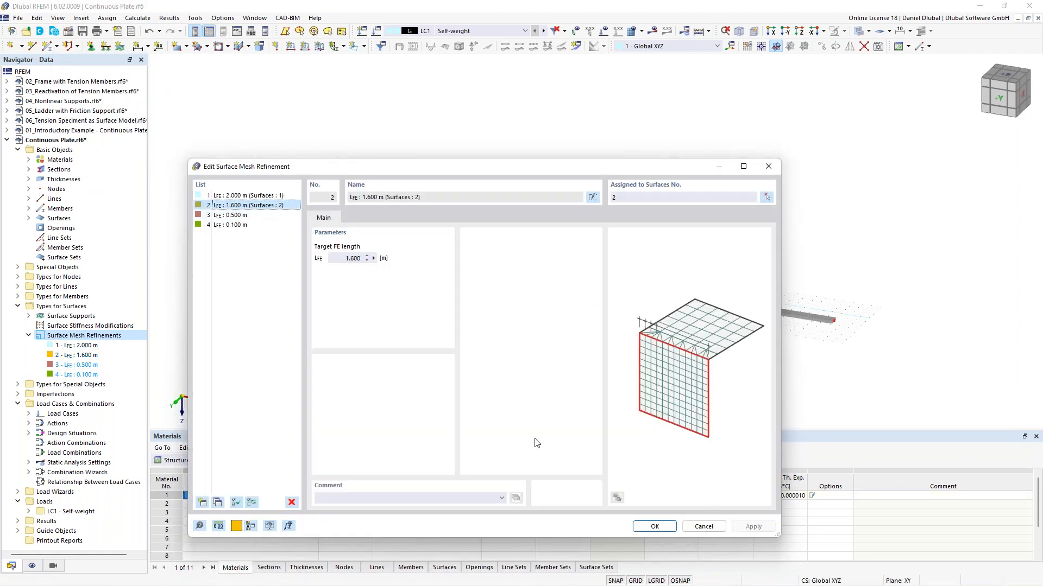
# Step: Assign mesh refinement 3 (0.500 m) to the third plate surface and apply the change
pyautogui.click(252, 215)
pyautogui.click(766, 196)
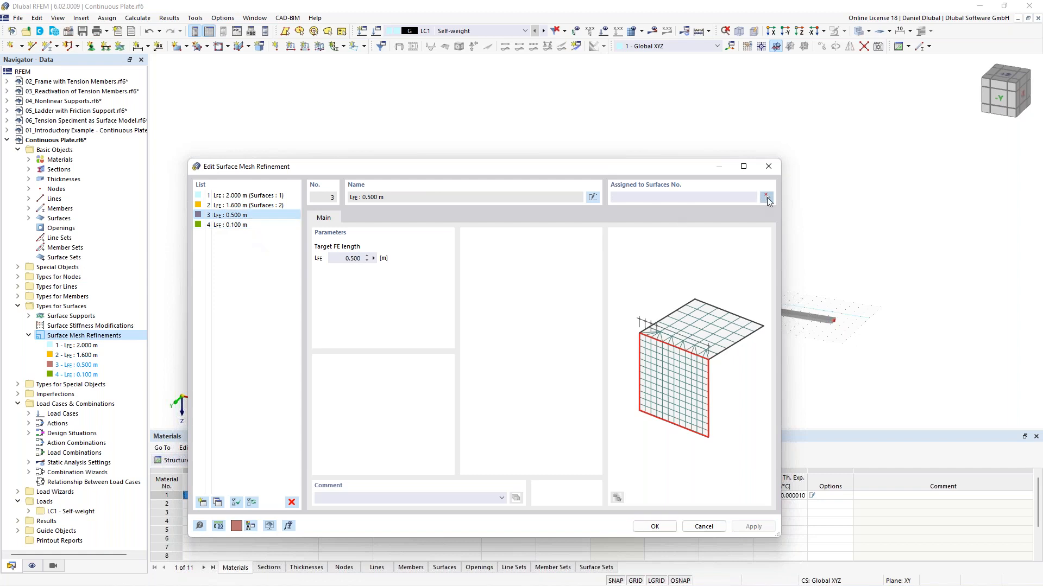
pyautogui.click(573, 276)
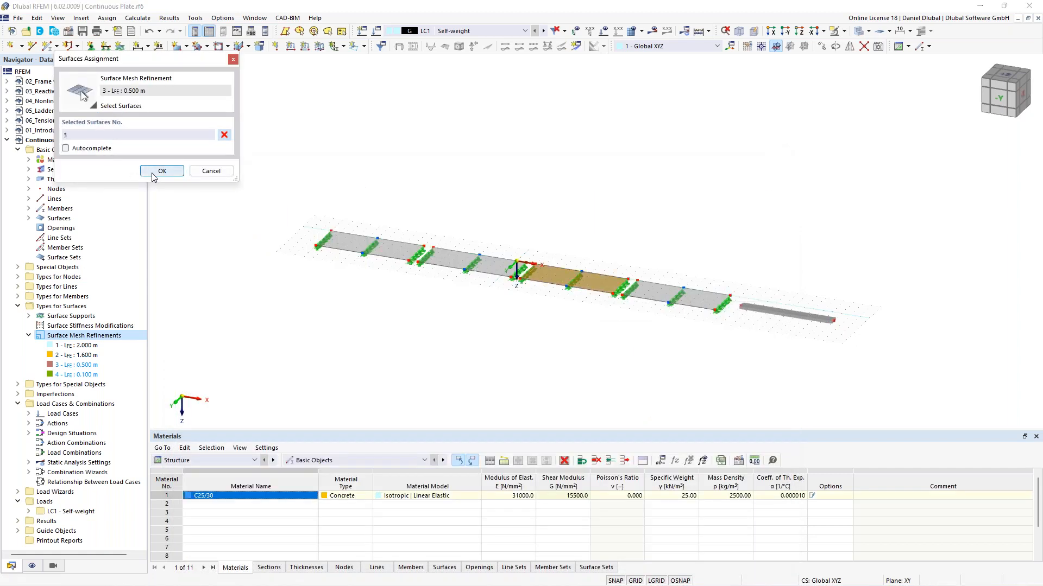
pyautogui.click(162, 170)
pyautogui.click(750, 530)
# Step: Assign mesh refinement 4 (0.100 m) to the fourth plate surface and close the refinement dialog
pyautogui.click(266, 225)
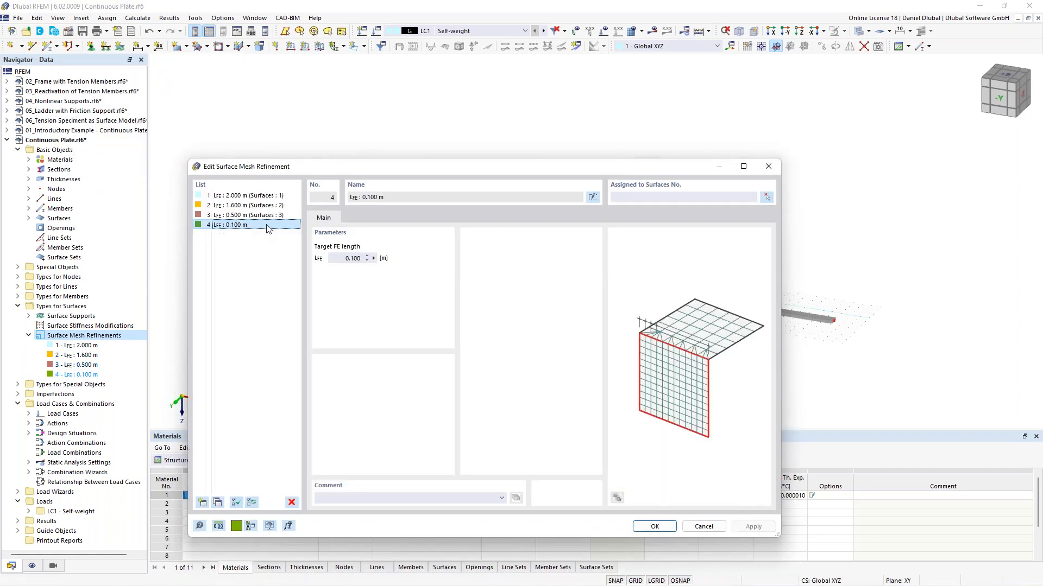
pyautogui.click(765, 197)
pyautogui.click(676, 295)
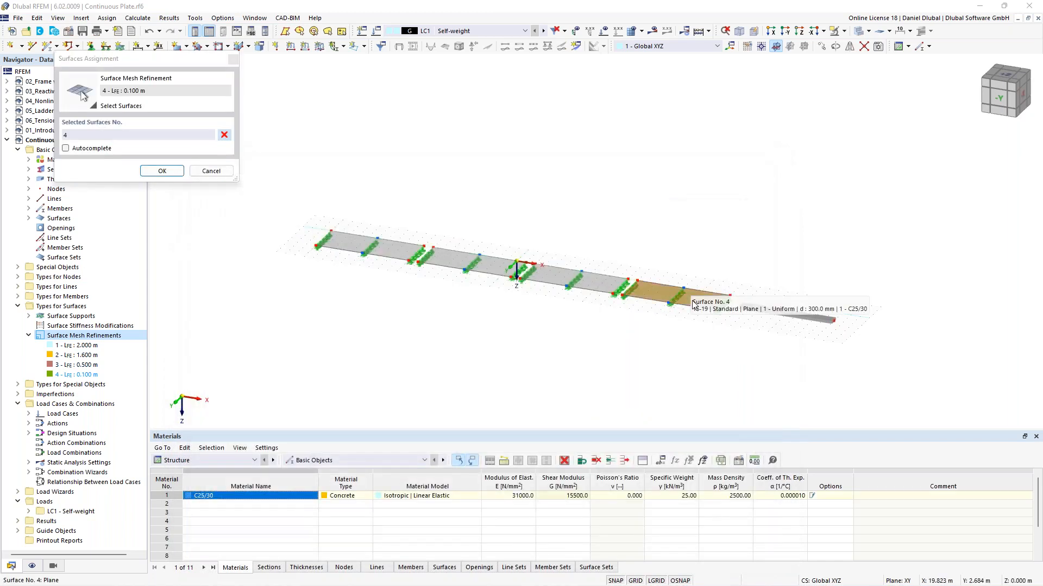
pyautogui.click(162, 171)
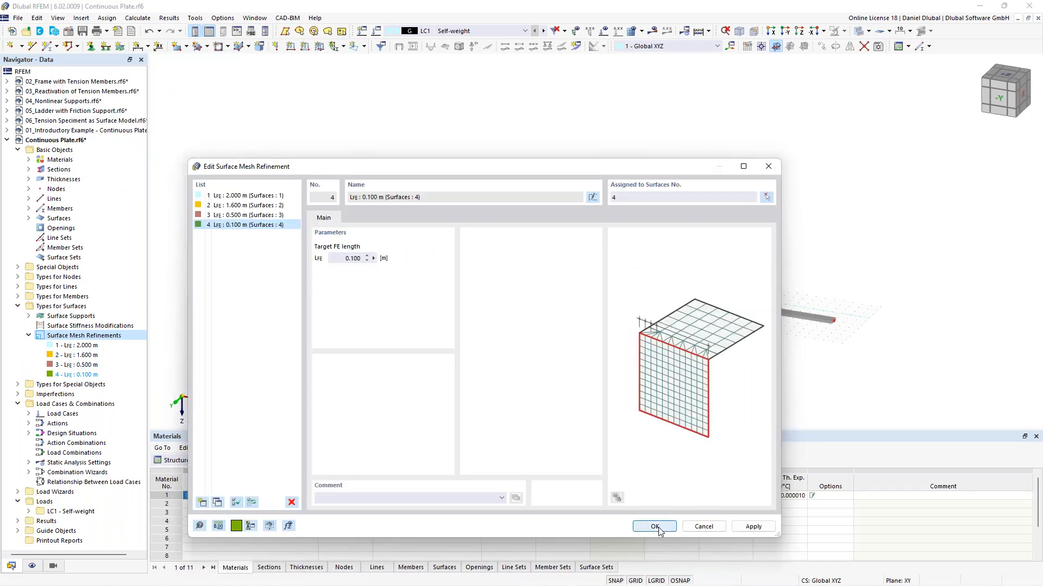
pyautogui.click(655, 527)
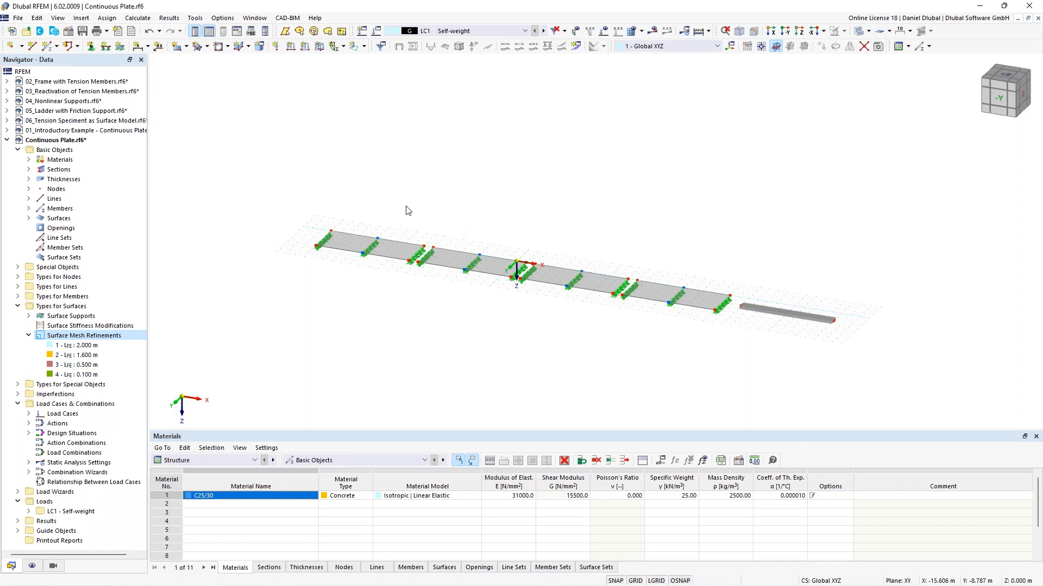
# Step: Generate the FE mesh for the model
pyautogui.scroll(1, 315, 202)
pyautogui.moveTo(414, 197); pyautogui.dragTo(444, 163, button='middle')
pyautogui.scroll(2, 400, 175)
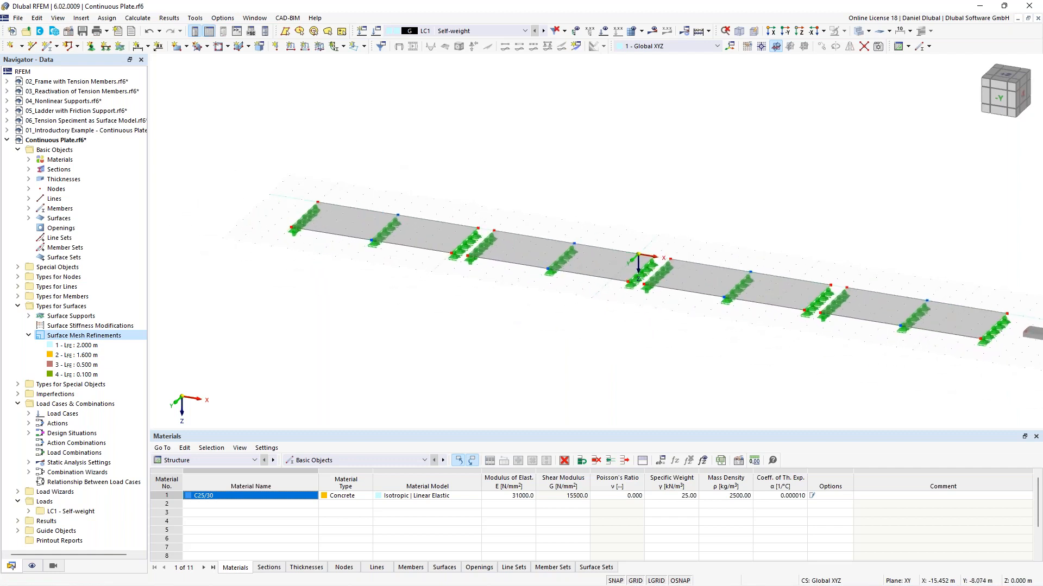
pyautogui.scroll(1, 441, 202)
pyautogui.moveTo(443, 203); pyautogui.dragTo(409, 183, button='middle')
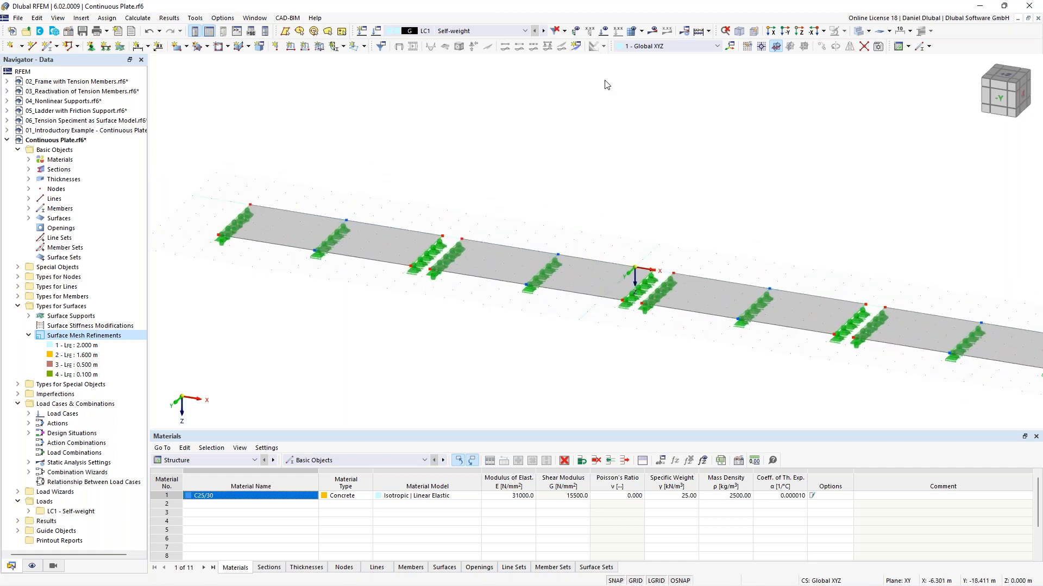
pyautogui.click(641, 33)
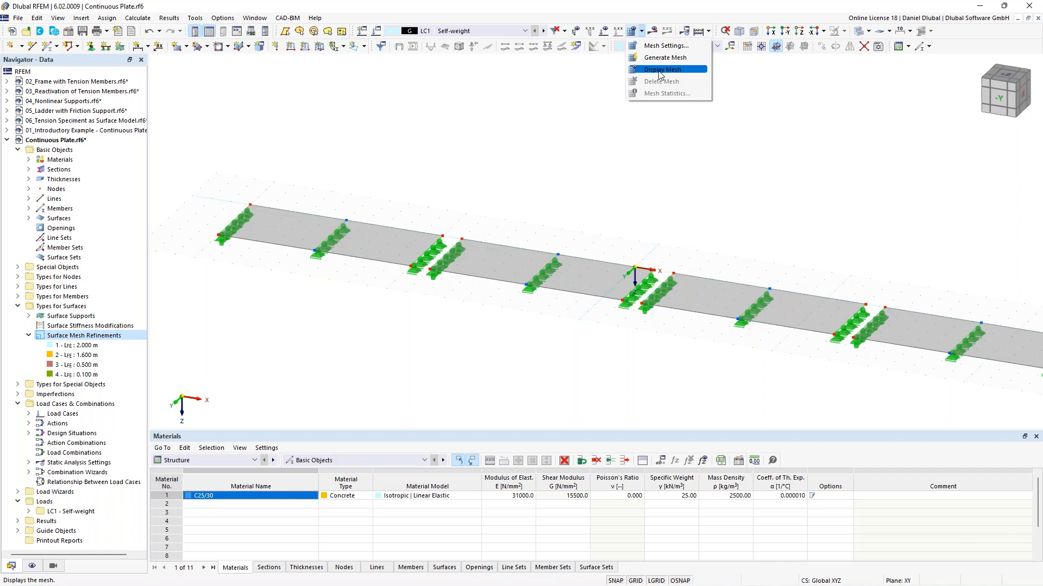
pyautogui.click(673, 66)
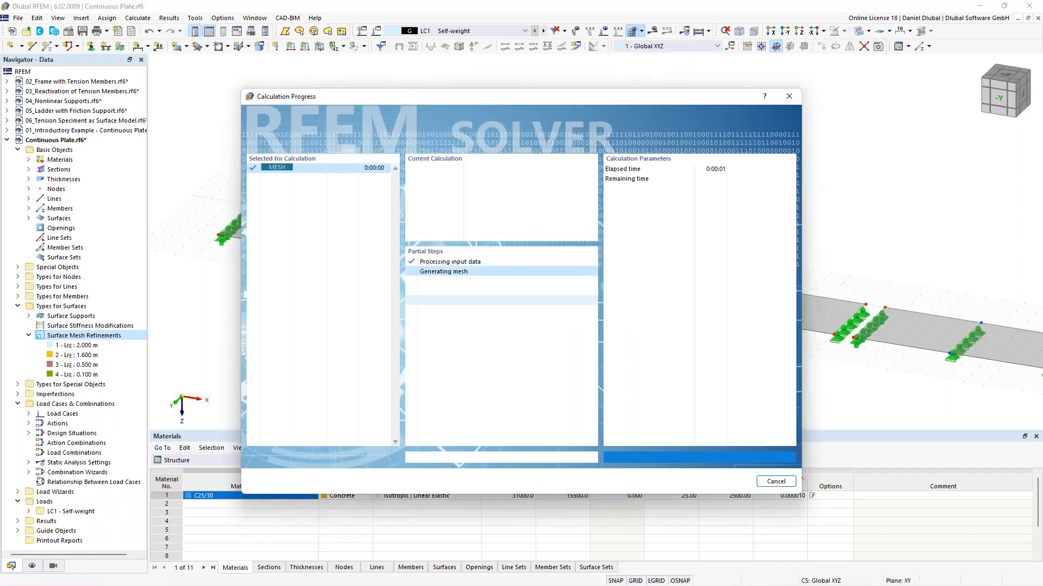
# Step: Switch the model view to transparent display mode
pyautogui.scroll(-2, 505, 181)
pyautogui.moveTo(505, 181); pyautogui.dragTo(461, 199, button='middle')
pyautogui.rightClick(755, 136)
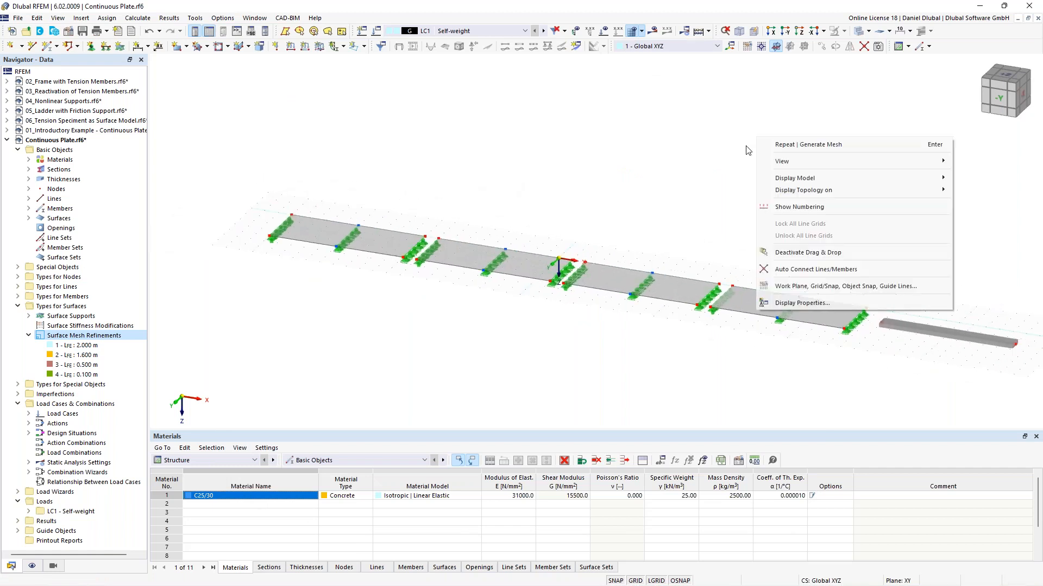
pyautogui.click(740, 132)
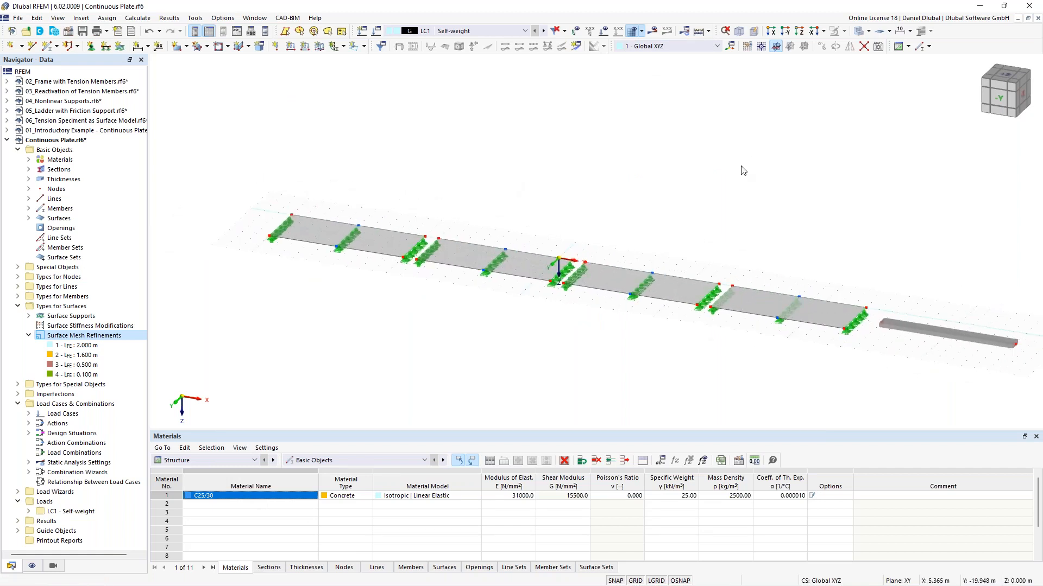
pyautogui.click(856, 32)
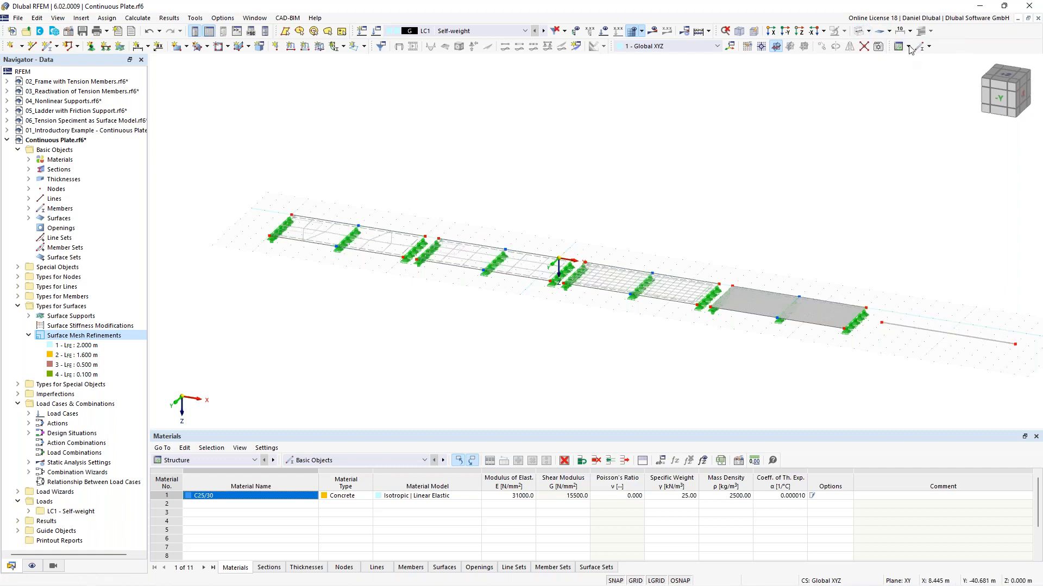
# Step: Zoom and pan along the plate to inspect the generated FE mesh on each surface
pyautogui.scroll(2, 262, 212)
pyautogui.scroll(3, 391, 171)
pyautogui.scroll(4, 362, 163)
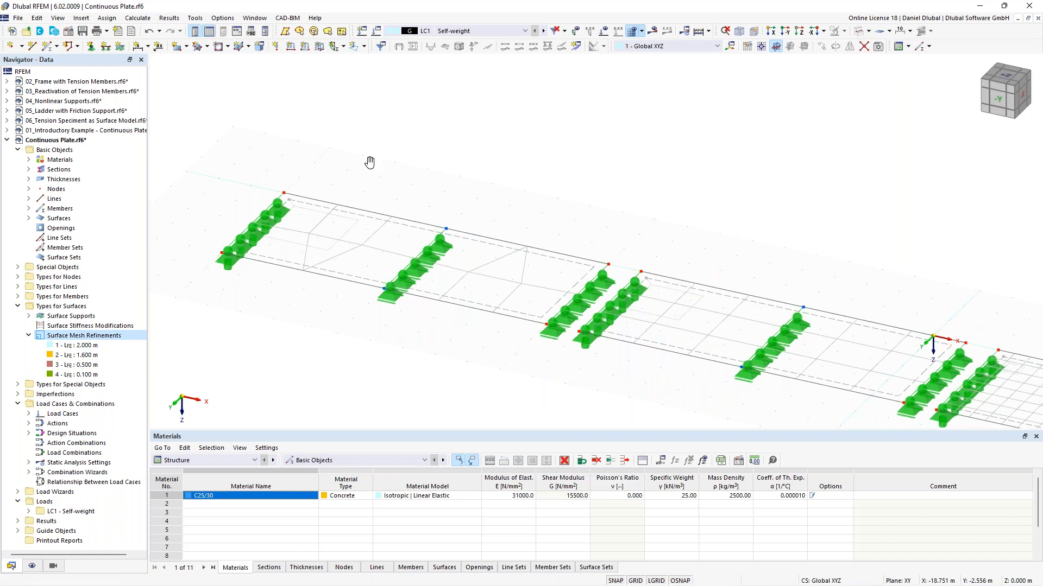
pyautogui.moveTo(365, 167); pyautogui.dragTo(471, 170, button='middle')
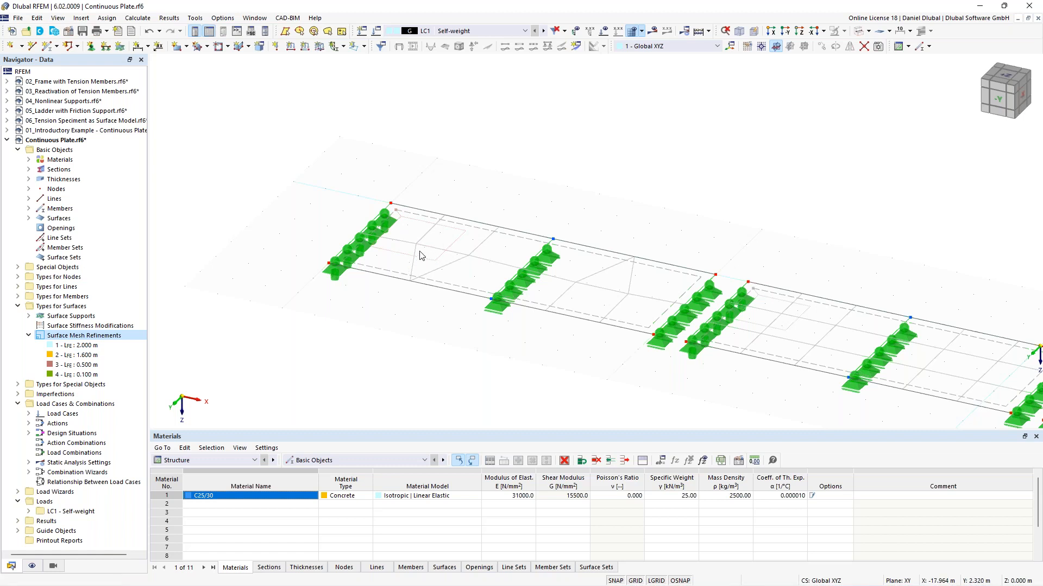
pyautogui.scroll(-1, 509, 183)
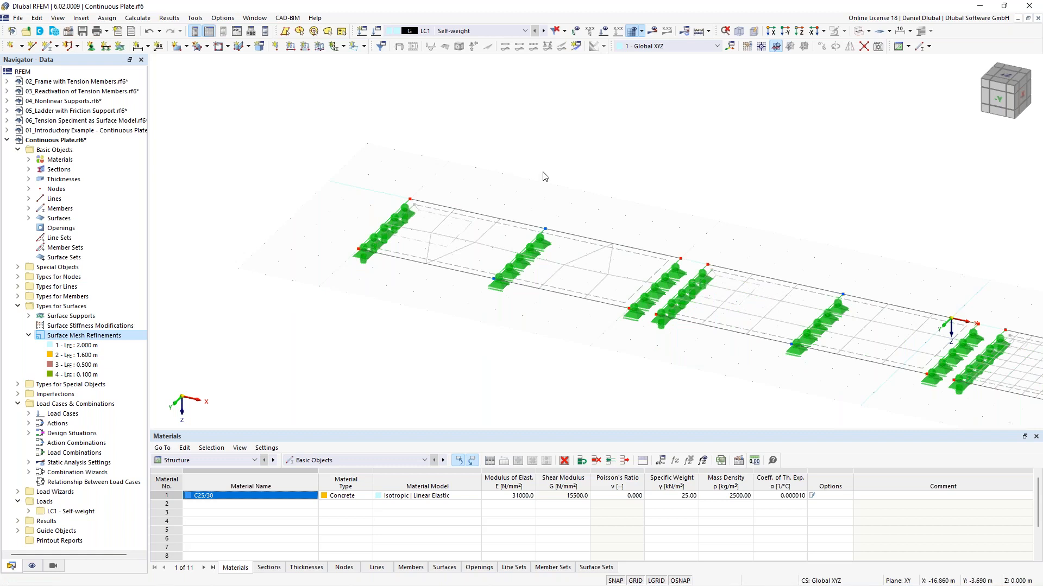
pyautogui.scroll(-1, 544, 176)
pyautogui.scroll(5, 498, 234)
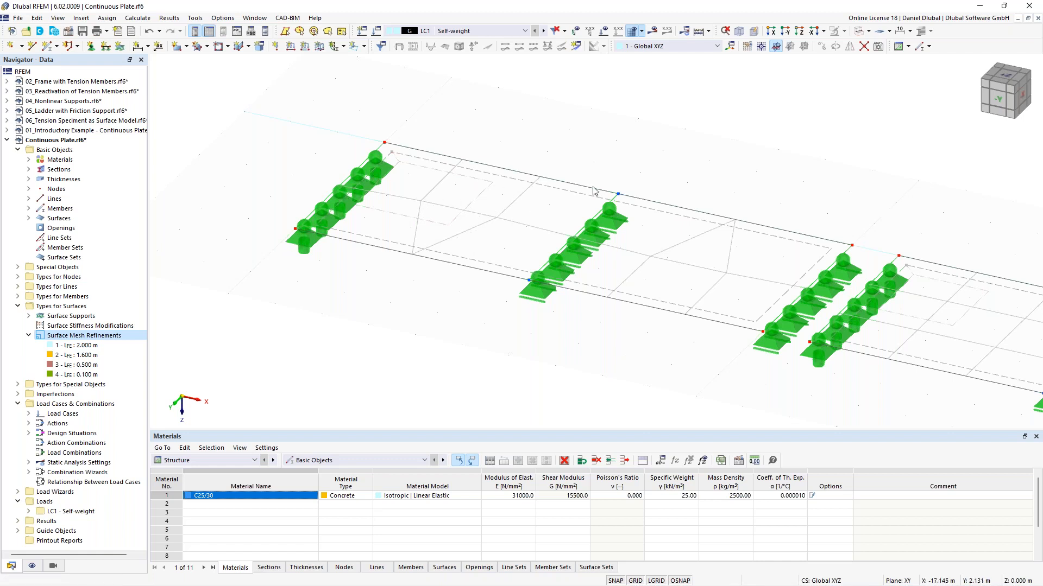
pyautogui.scroll(-2, 634, 184)
pyautogui.moveTo(738, 163); pyautogui.dragTo(200, 102, button='middle')
pyautogui.scroll(1, 580, 249)
pyautogui.scroll(2, 470, 232)
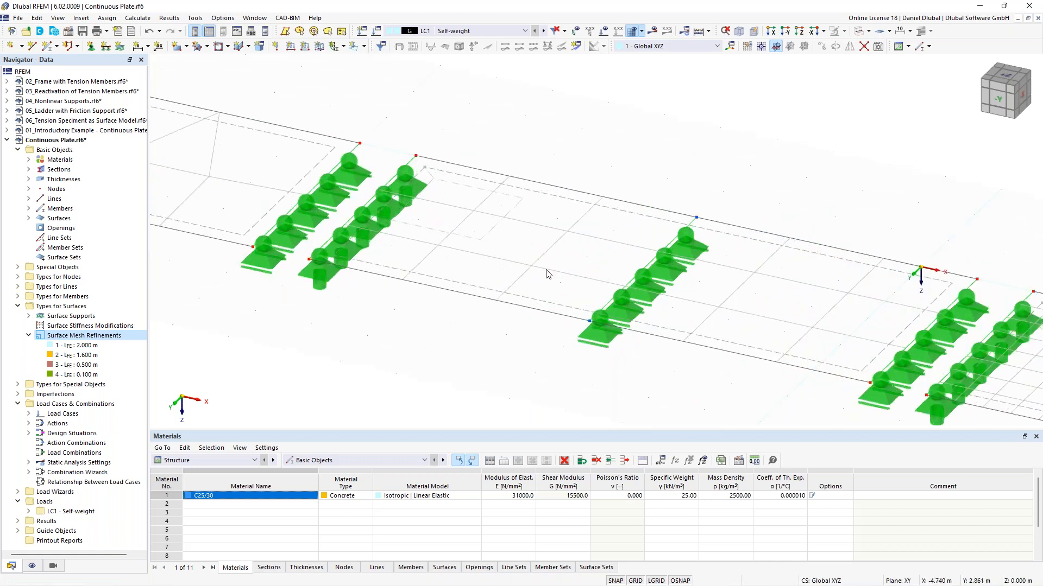
pyautogui.scroll(-3, 636, 186)
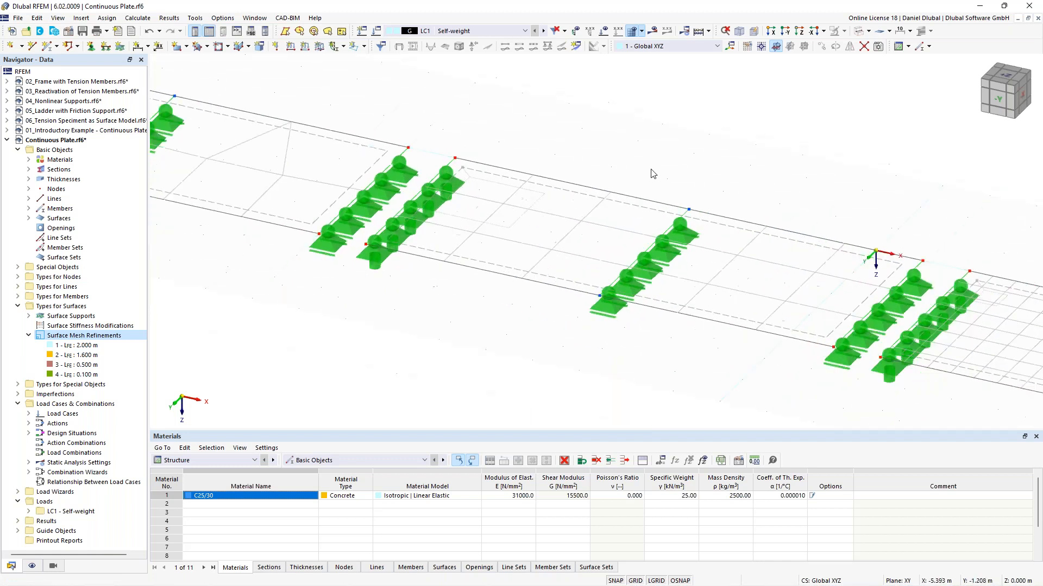
pyautogui.scroll(4, 760, 168)
pyautogui.scroll(1, 610, 268)
pyautogui.moveTo(836, 225); pyautogui.dragTo(437, 147, button='middle')
pyautogui.scroll(5, 622, 269)
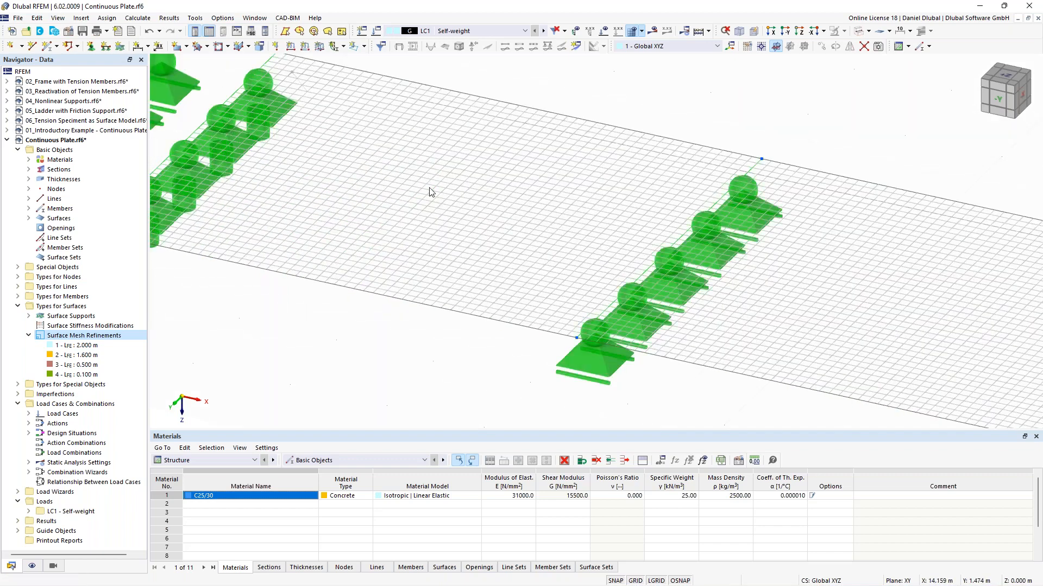
pyautogui.scroll(-3, 617, 271)
pyautogui.moveTo(526, 233); pyautogui.dragTo(682, 180, button='middle')
pyautogui.moveTo(445, 133); pyautogui.dragTo(622, 196, button='middle')
pyautogui.scroll(-3, 622, 197)
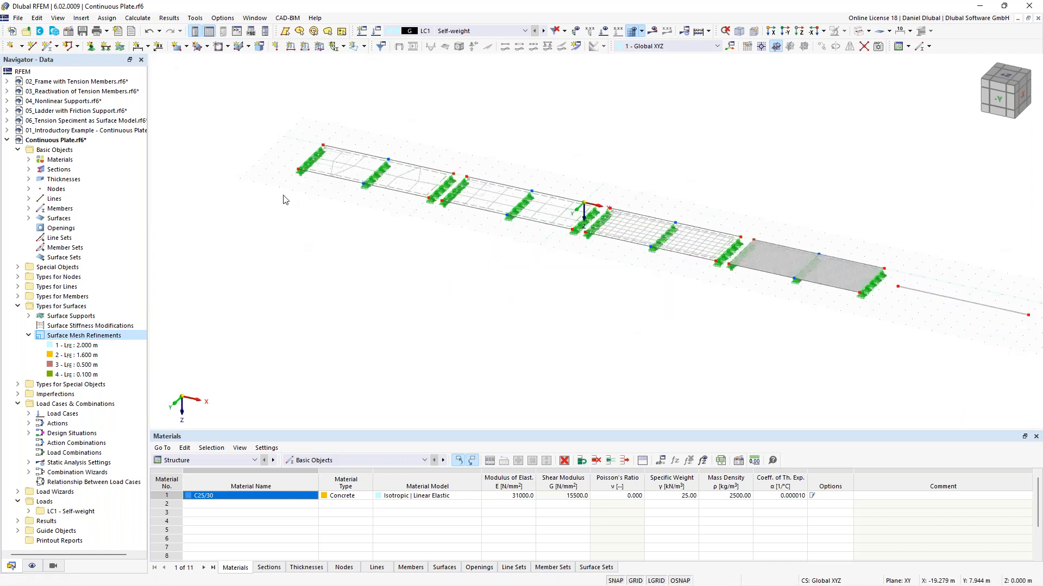
pyautogui.moveTo(396, 140); pyautogui.dragTo(395, 150, button='middle')
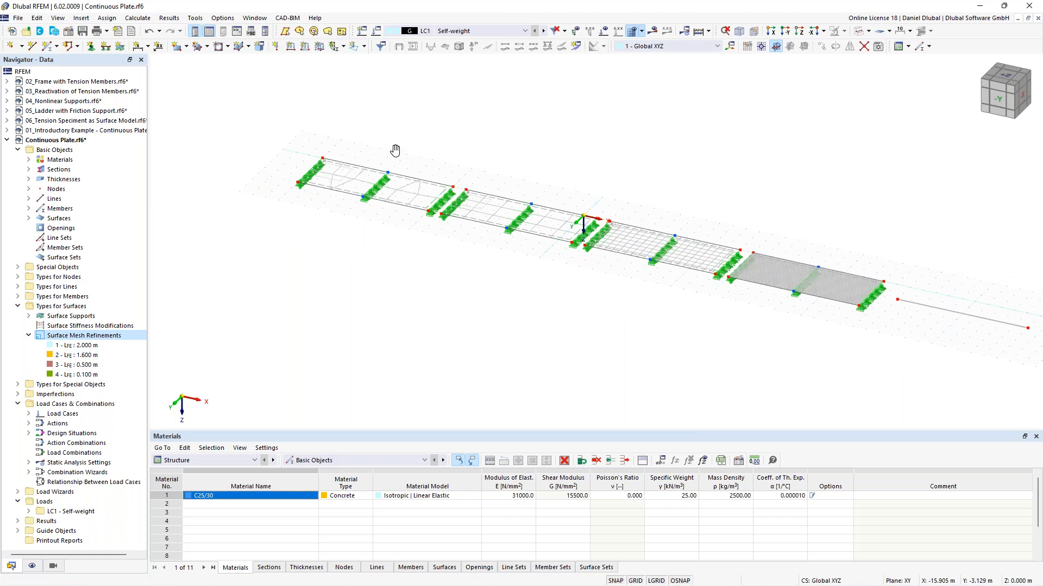
pyautogui.moveTo(426, 168); pyautogui.dragTo(417, 173, button='middle')
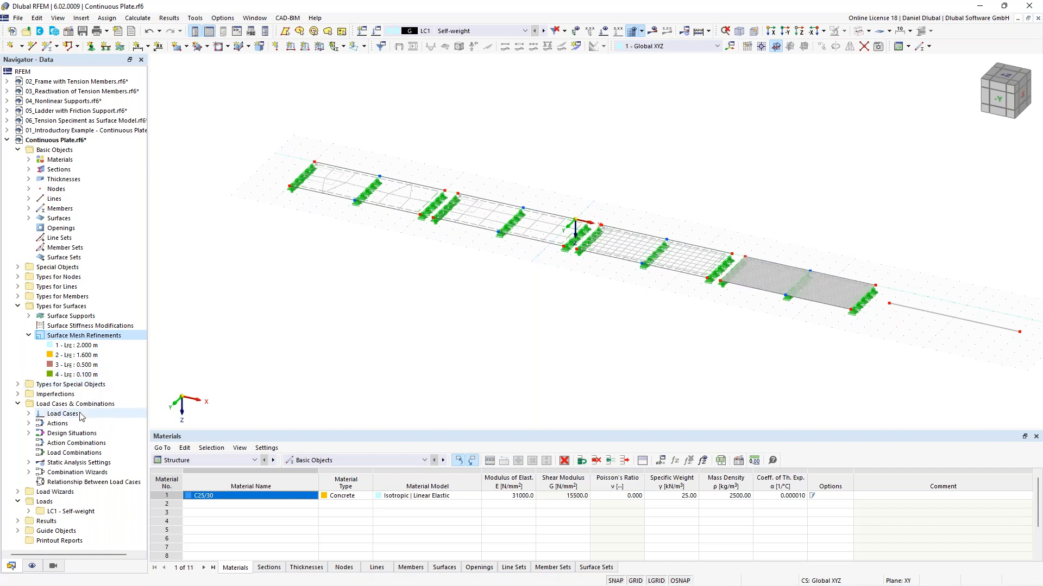
# Step: Create a new result section from point X -20 m, Y 2 m to point X 23 m, Y 2 m along the plate
pyautogui.click(576, 46)
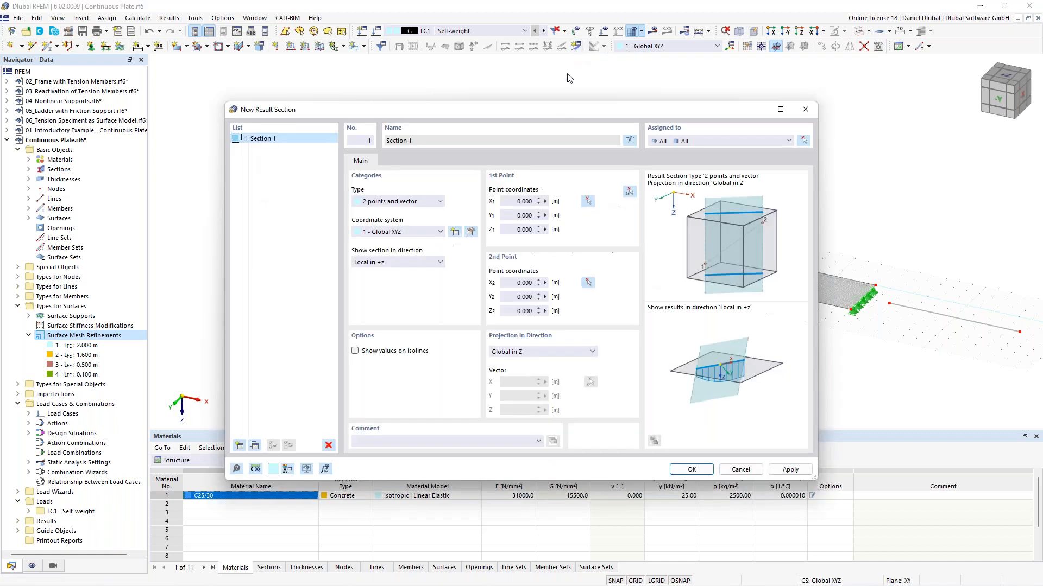
pyautogui.click(628, 193)
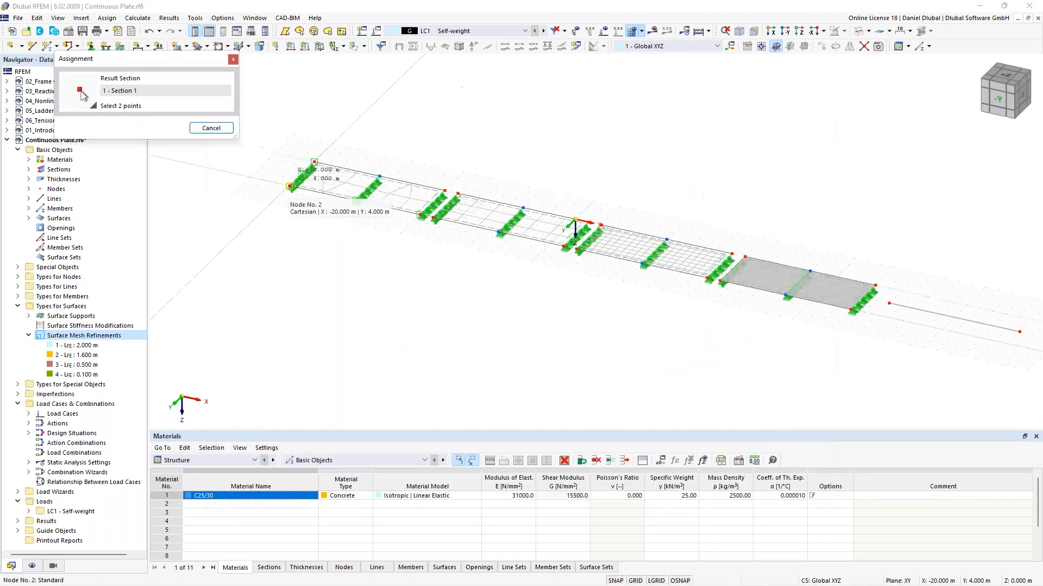
pyautogui.scroll(1, 288, 164)
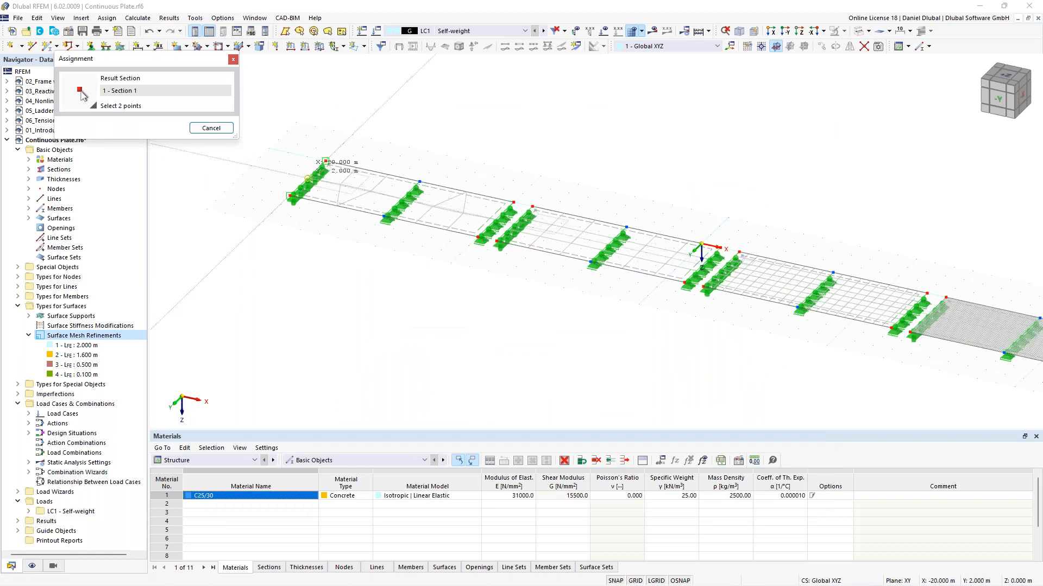
pyautogui.moveTo(674, 212); pyautogui.dragTo(413, 157, button='middle')
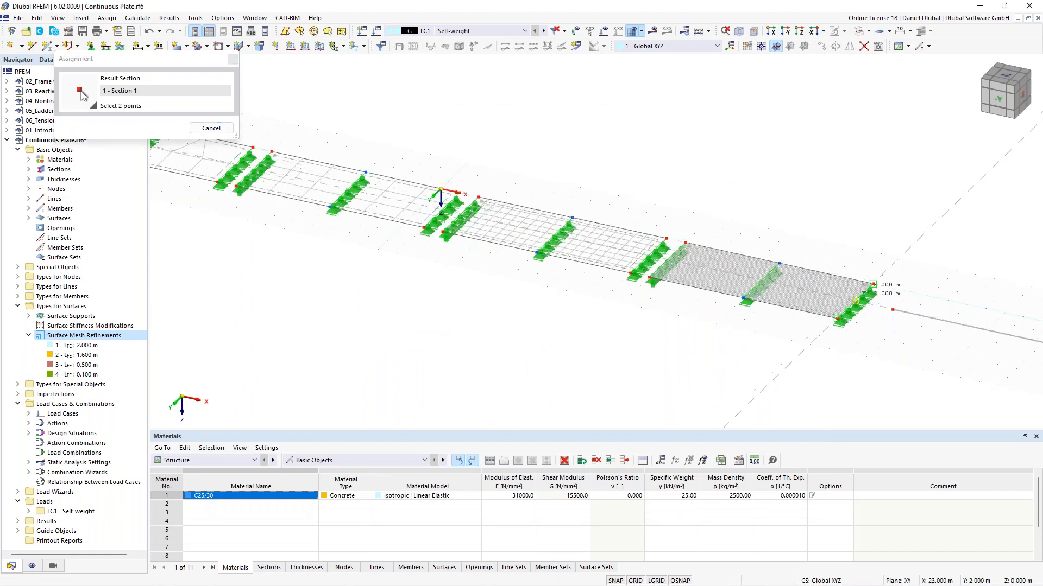
pyautogui.click(871, 284)
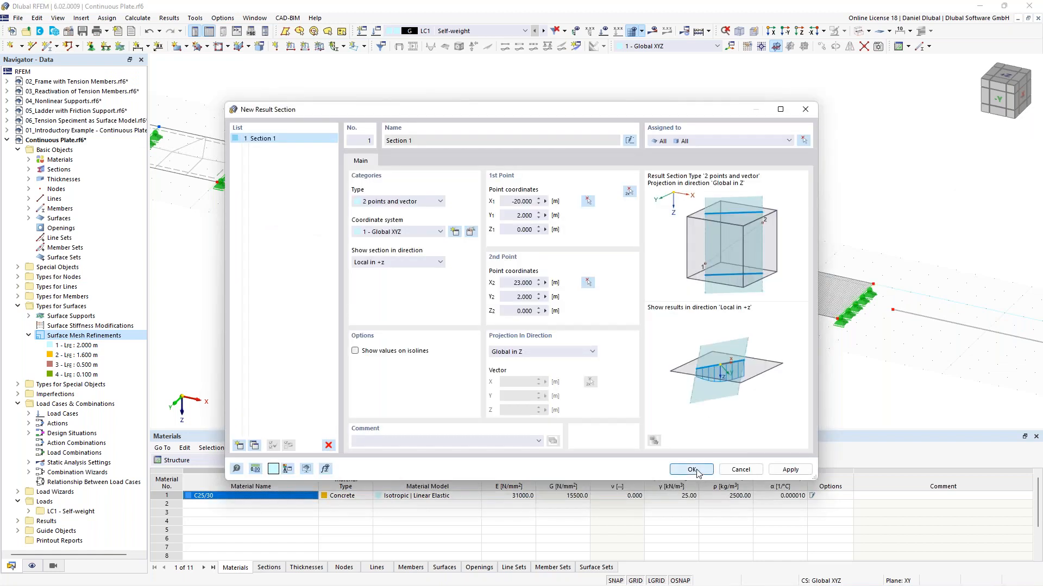
pyautogui.click(690, 468)
# Step: Display results and start the calculation of LC1 Self-weight, then dismiss the error dialog
pyautogui.scroll(-3, 491, 138)
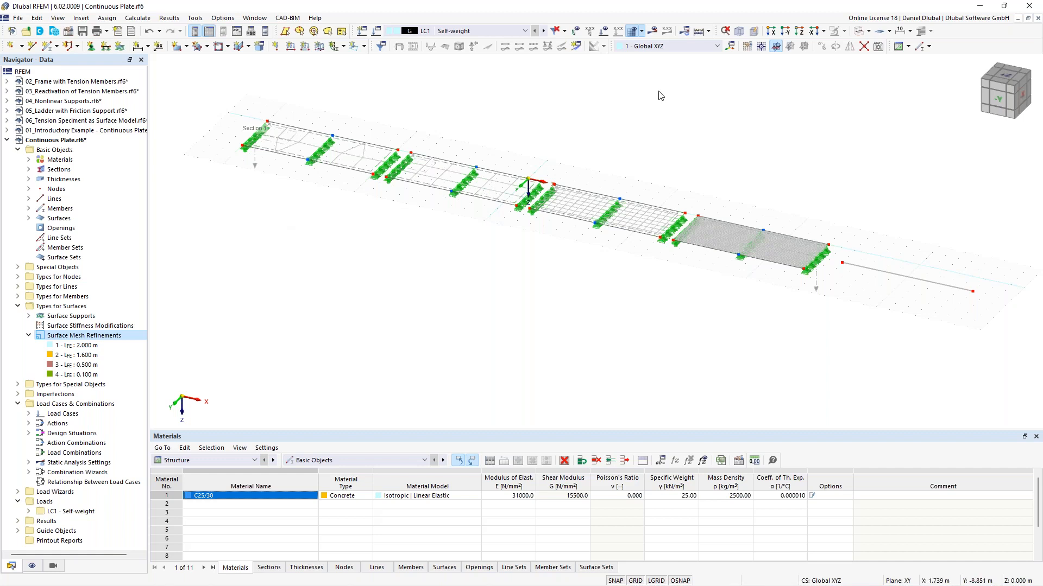
pyautogui.click(653, 34)
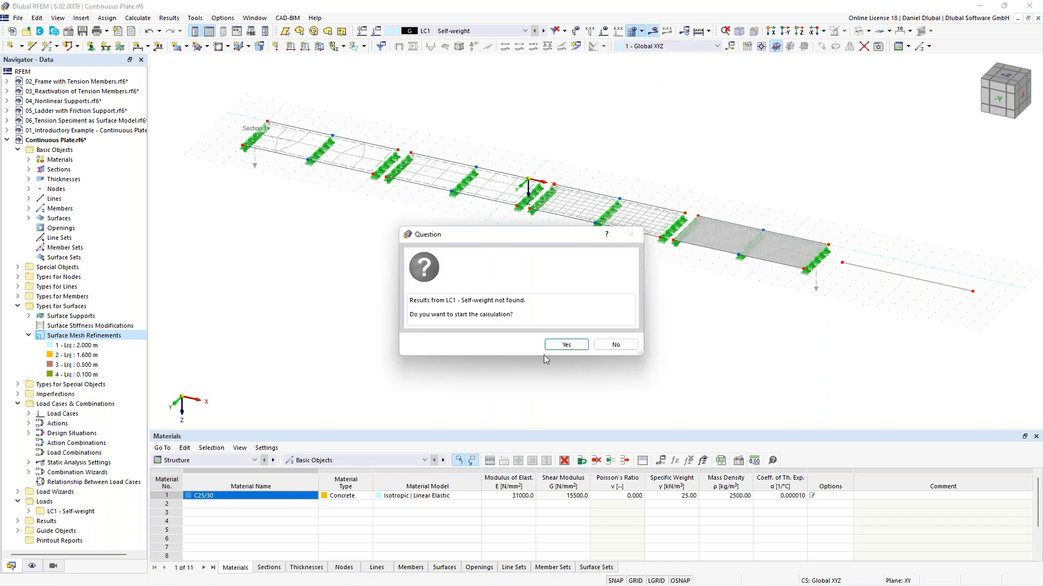
pyautogui.click(565, 345)
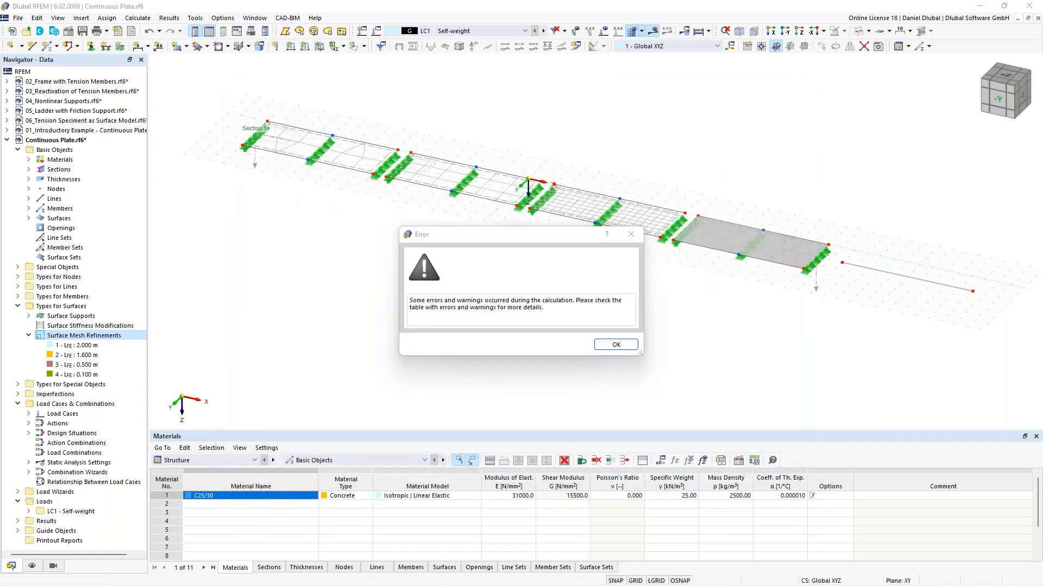
pyautogui.click(615, 345)
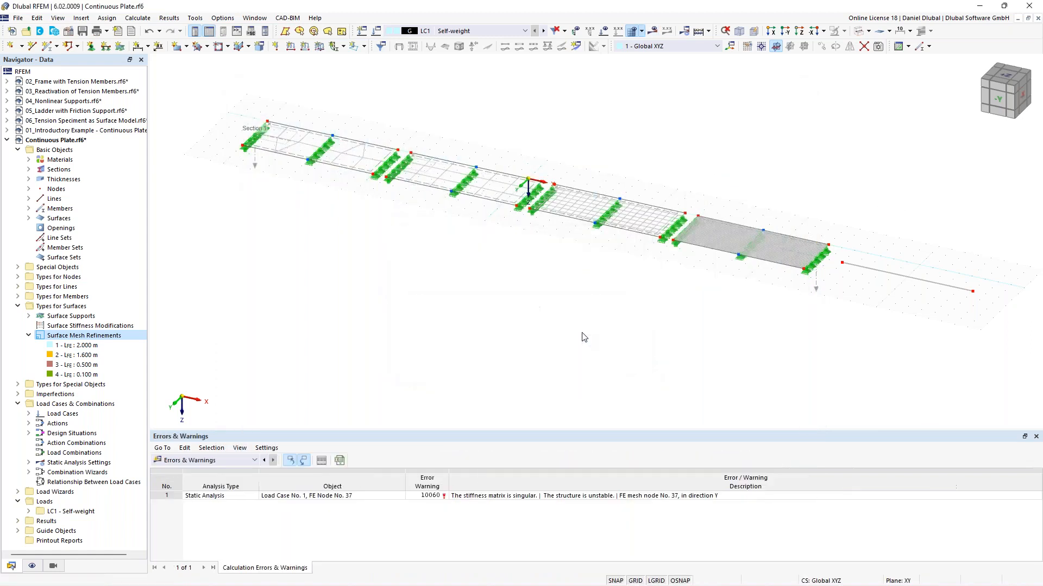
pyautogui.moveTo(784, 165); pyautogui.dragTo(683, 263, button='middle')
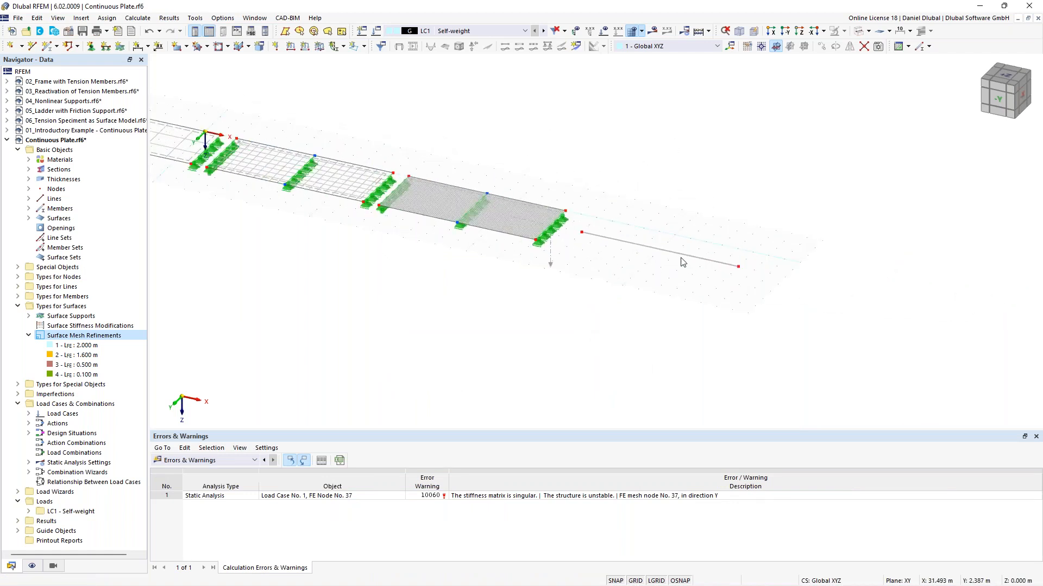
# Step: Add one intermediate 'On Member' node to the beam member without dividing it
pyautogui.scroll(2, 683, 262)
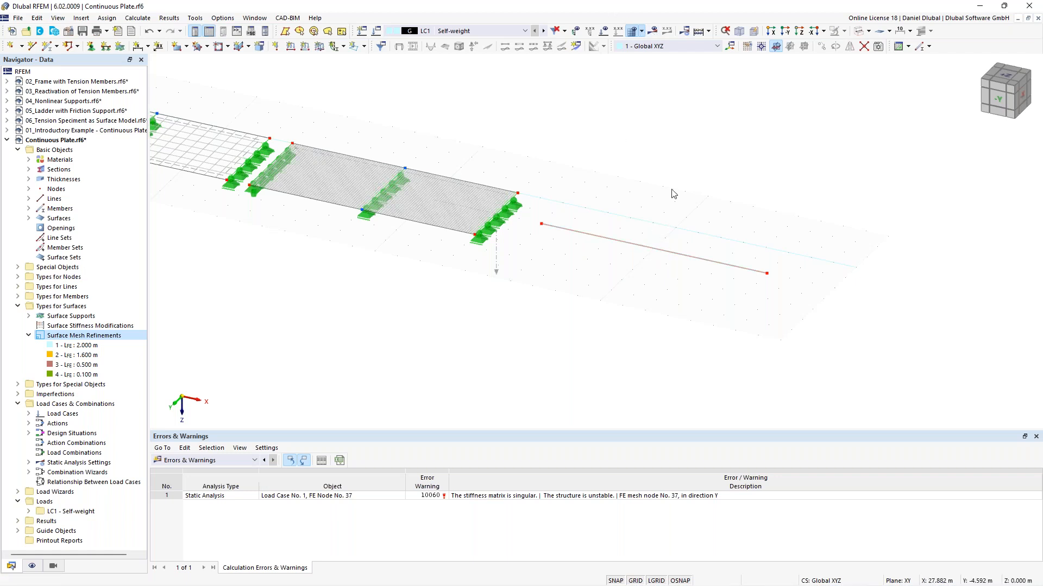
pyautogui.click(659, 254)
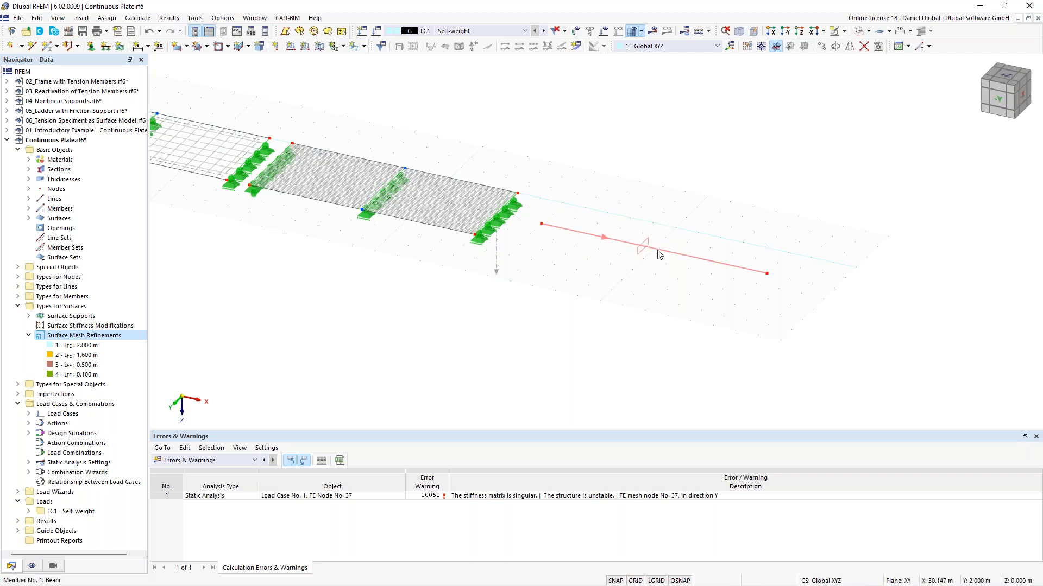
pyautogui.click(659, 205)
pyautogui.moveTo(605, 199); pyautogui.dragTo(555, 180, button='middle')
pyautogui.scroll(-2, 324, 157)
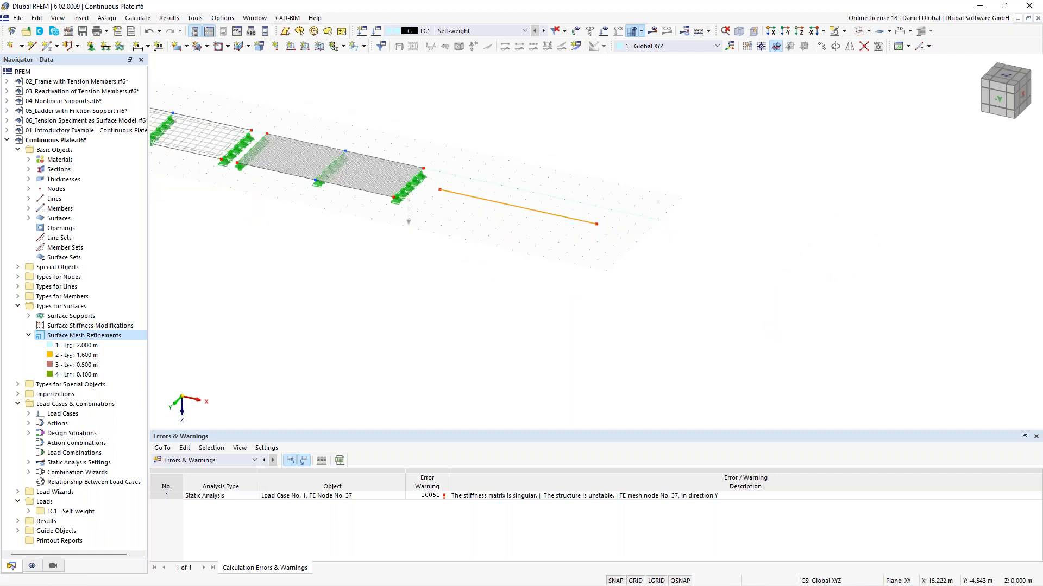
pyautogui.moveTo(219, 110); pyautogui.dragTo(289, 139, button='middle')
pyautogui.scroll(2, 634, 183)
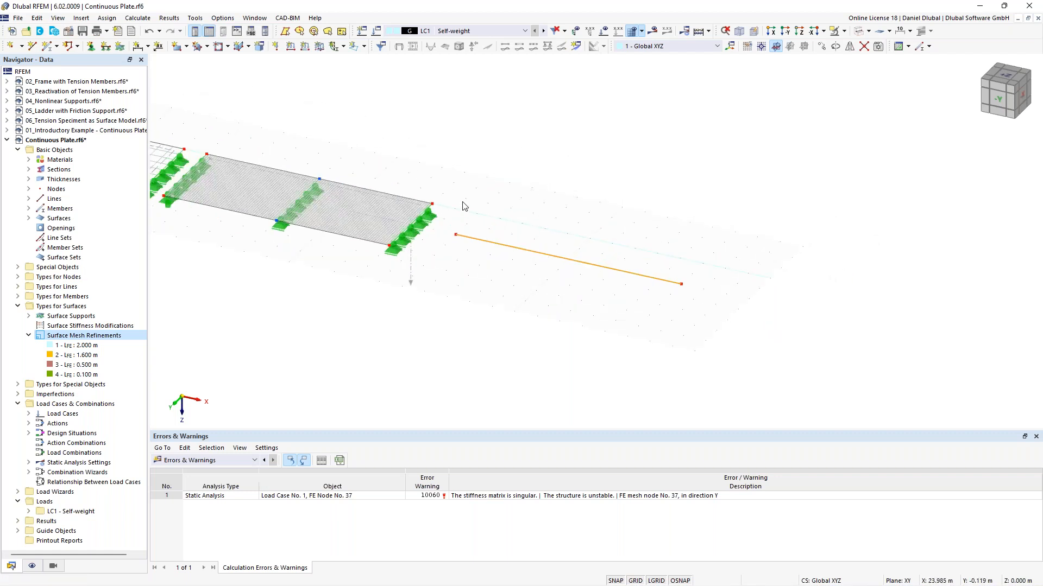
pyautogui.moveTo(457, 225); pyautogui.dragTo(500, 226, button='middle')
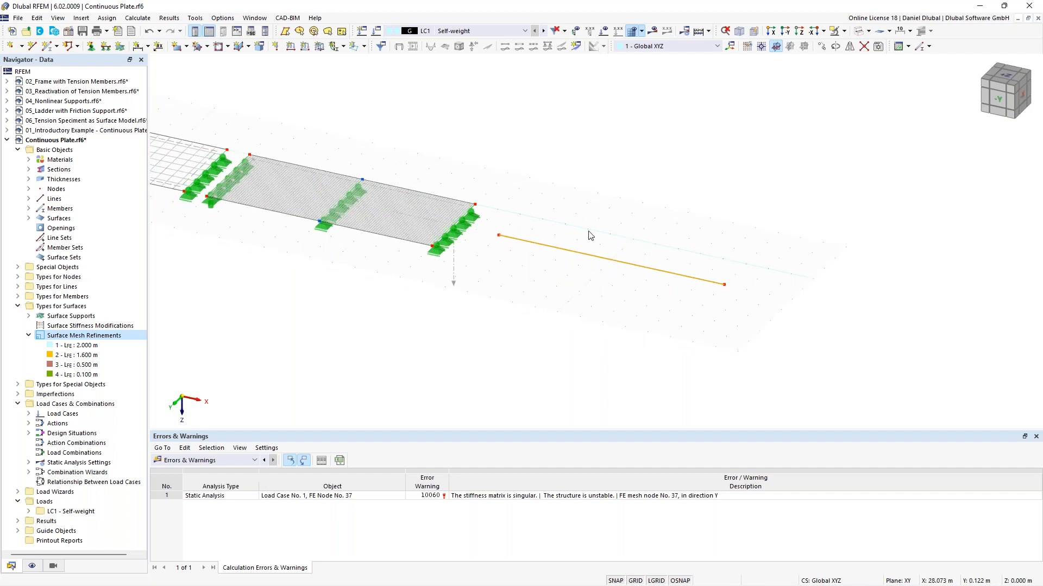
pyautogui.rightClick(610, 264)
pyautogui.moveTo(659, 296)
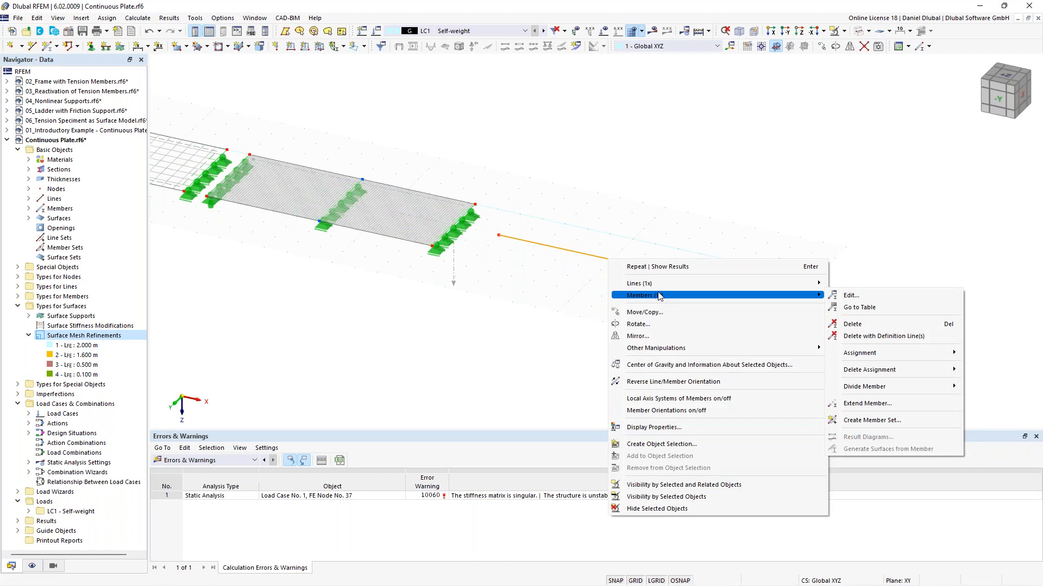
pyautogui.moveTo(886, 389)
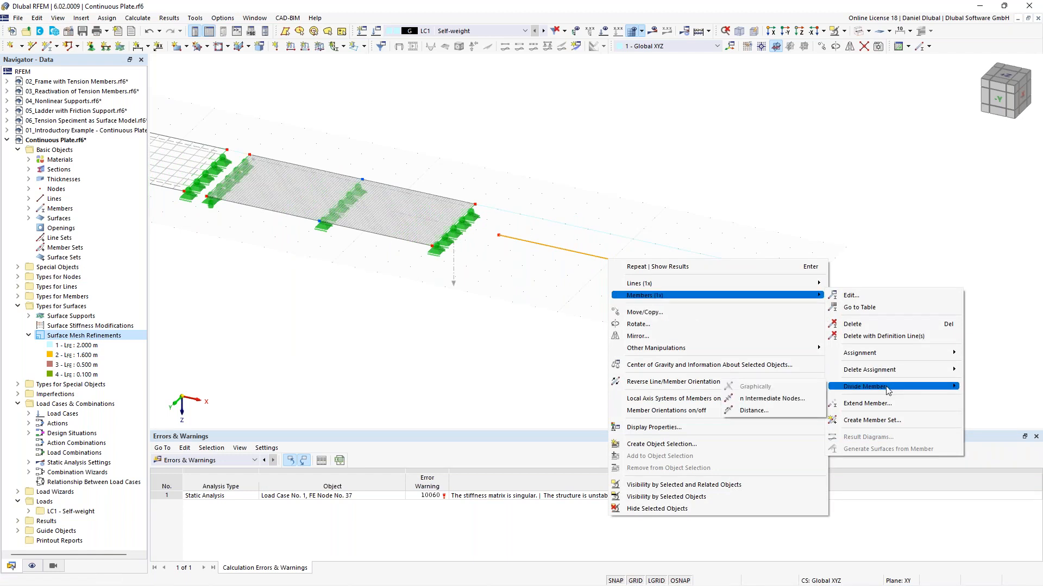
pyautogui.click(799, 402)
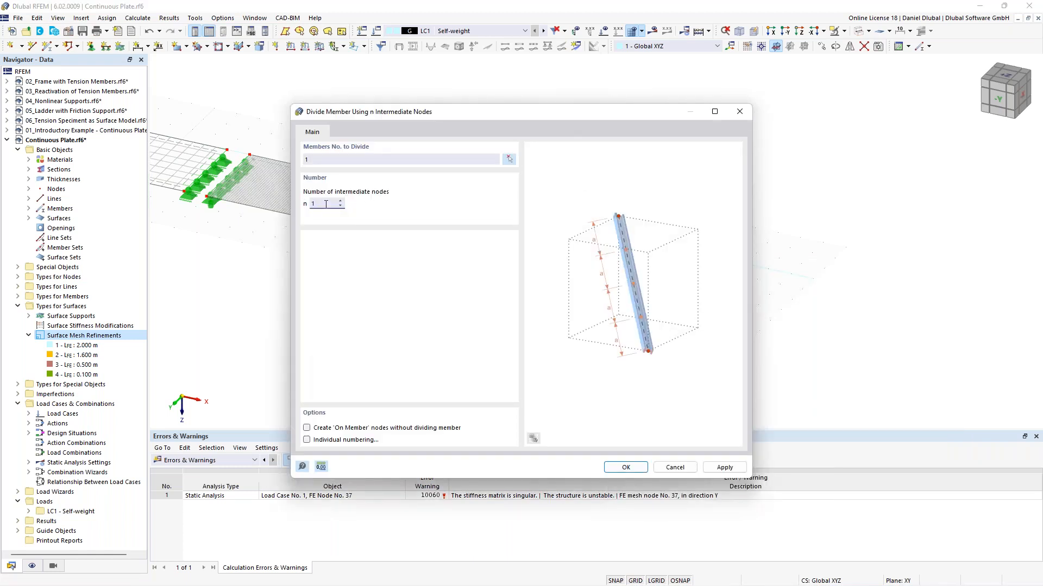
pyautogui.click(334, 429)
pyautogui.moveTo(465, 116); pyautogui.dragTo(419, 103)
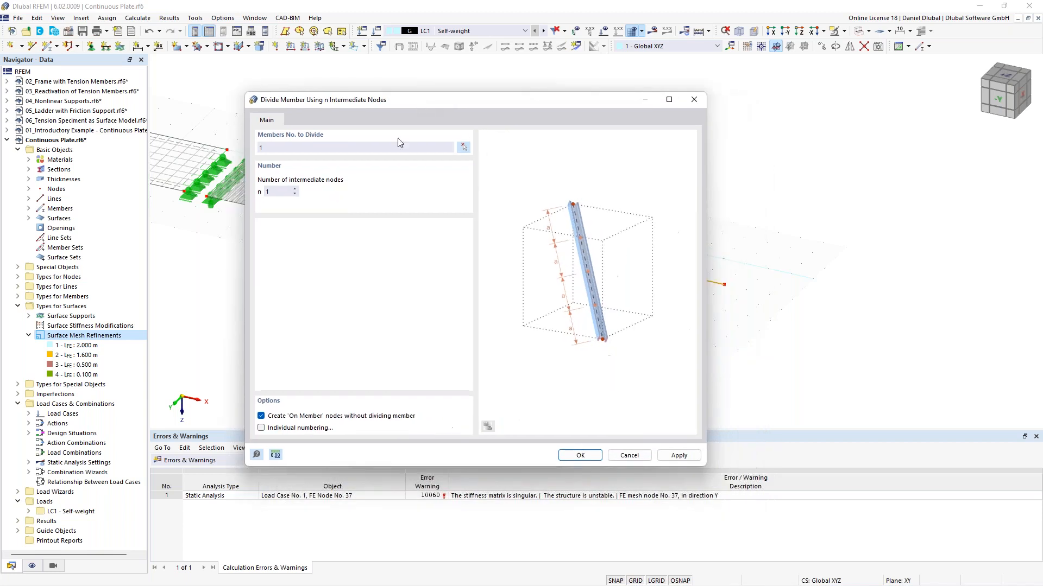
pyautogui.click(579, 456)
pyautogui.click(567, 343)
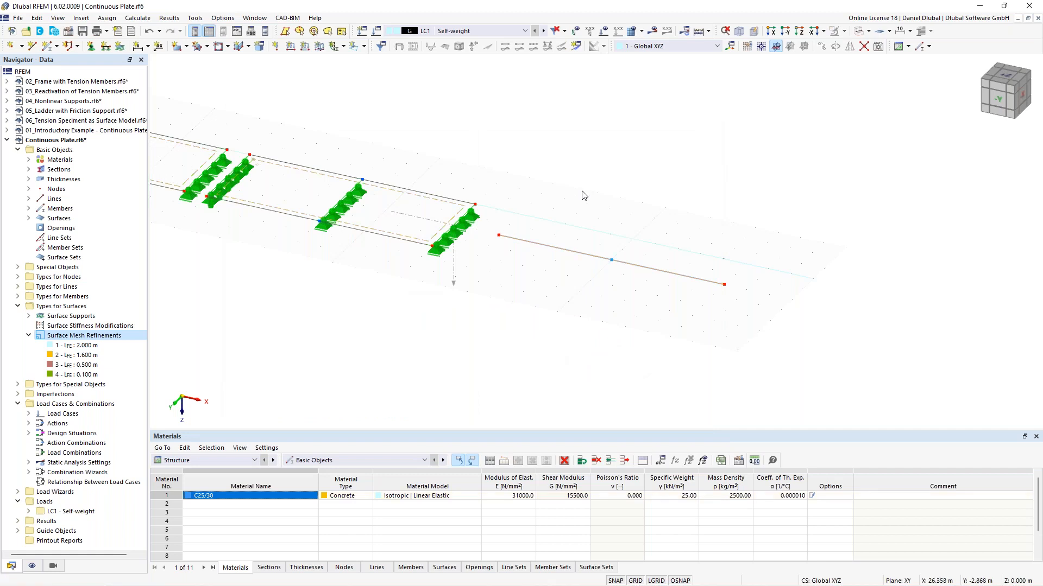
# Step: Create a new nodal support type fixing ux, uy, uz, φx and φz, leaving rotation about Y free
pyautogui.keyDown('ctrl'); pyautogui.moveTo(583, 188); pyautogui.dragTo(548, 174, button='middle'); pyautogui.keyUp('ctrl')
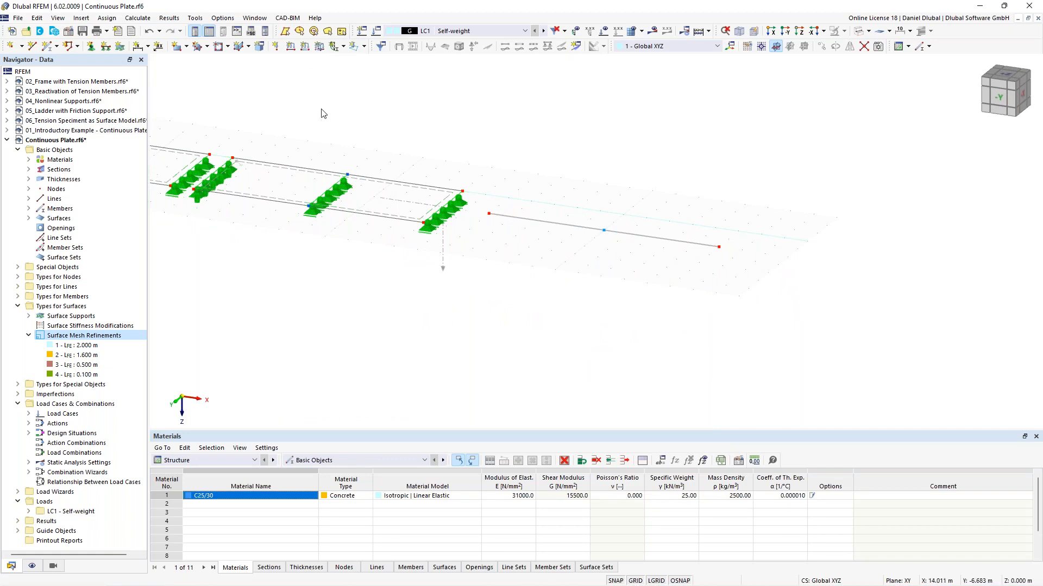
pyautogui.moveTo(321, 112); pyautogui.dragTo(381, 114, button='middle')
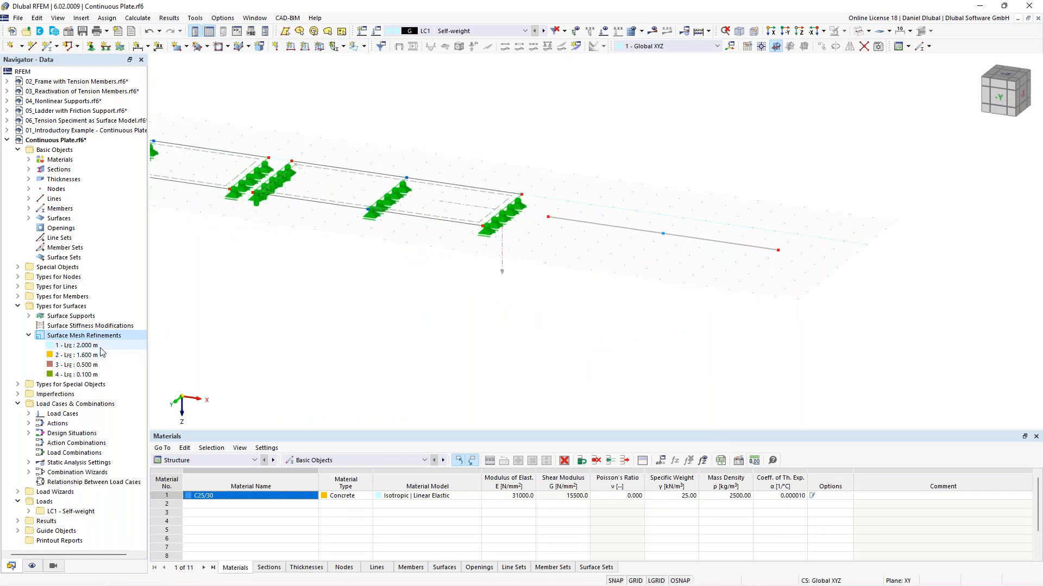
pyautogui.moveTo(496, 90); pyautogui.dragTo(457, 134, button='middle')
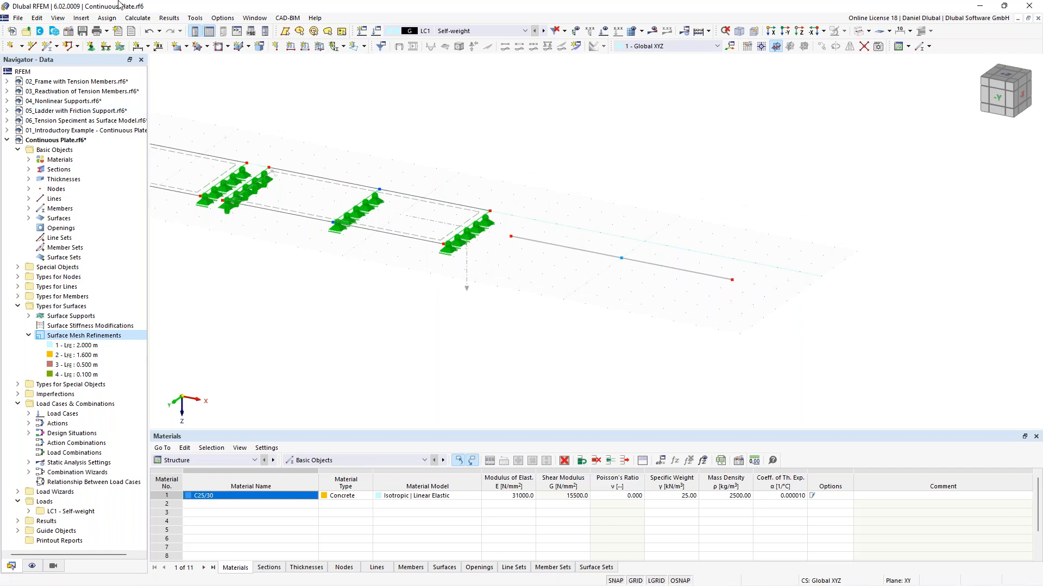
pyautogui.click(93, 48)
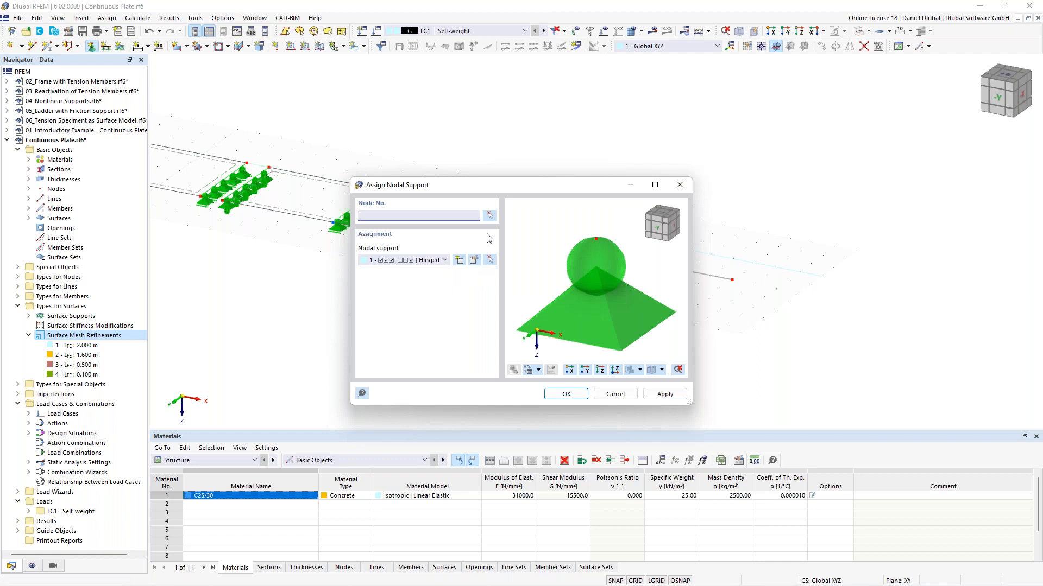
pyautogui.moveTo(521, 186); pyautogui.dragTo(264, 131)
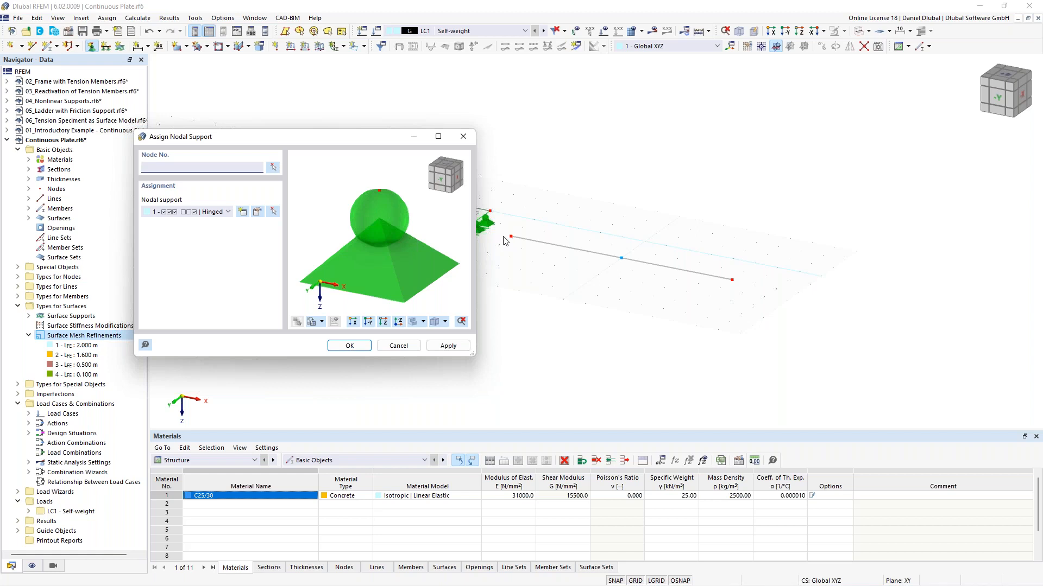
pyautogui.click(245, 211)
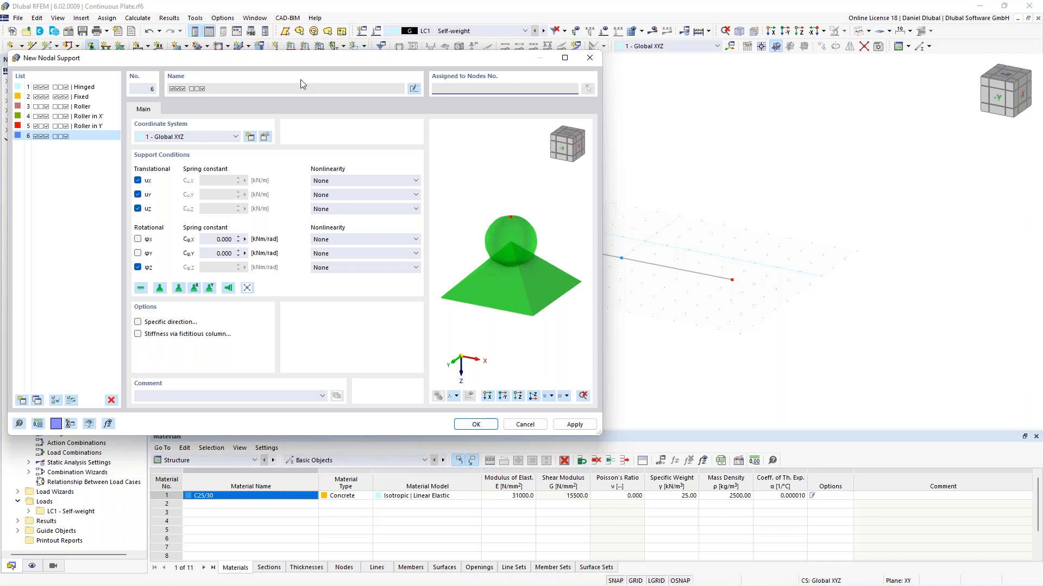
pyautogui.click(138, 239)
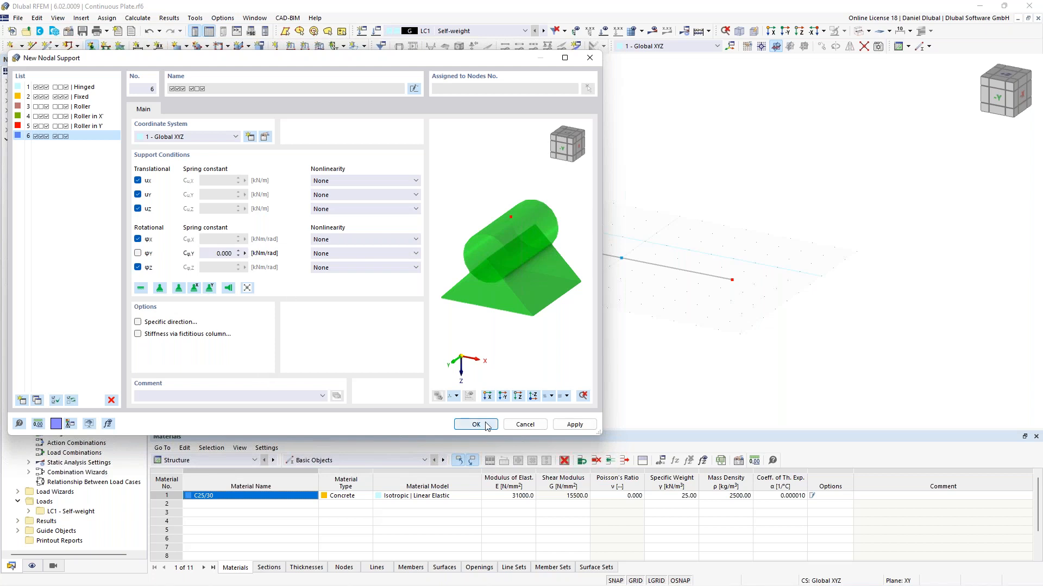
pyautogui.click(575, 425)
pyautogui.moveTo(493, 63); pyautogui.dragTo(635, 101)
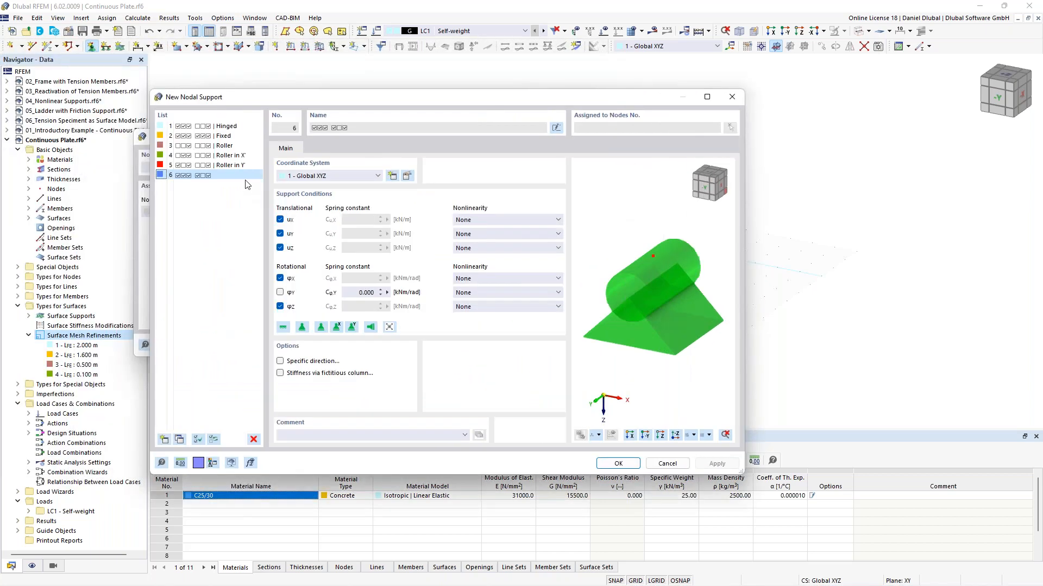
pyautogui.click(624, 464)
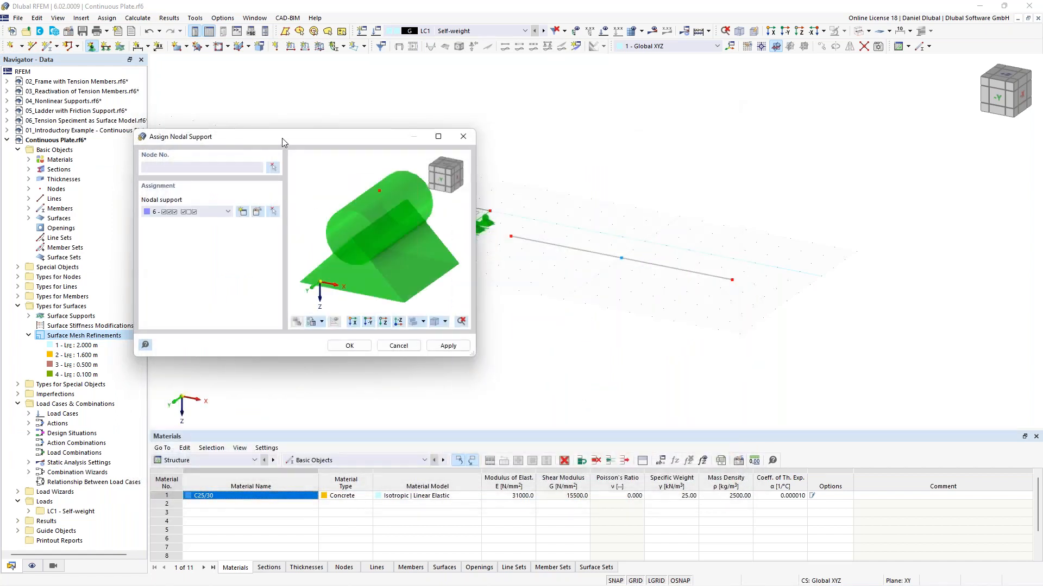
# Step: Assign the new nodal support 6 to node 25 at the beam's left end
pyautogui.moveTo(282, 138); pyautogui.dragTo(299, 213)
pyautogui.click(293, 244)
pyautogui.click(510, 236)
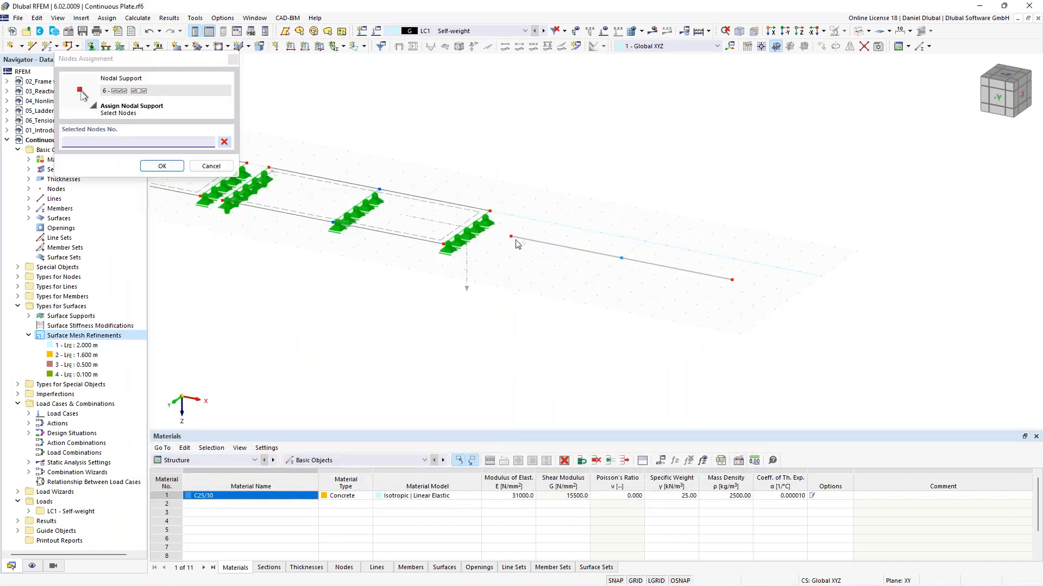
pyautogui.click(162, 165)
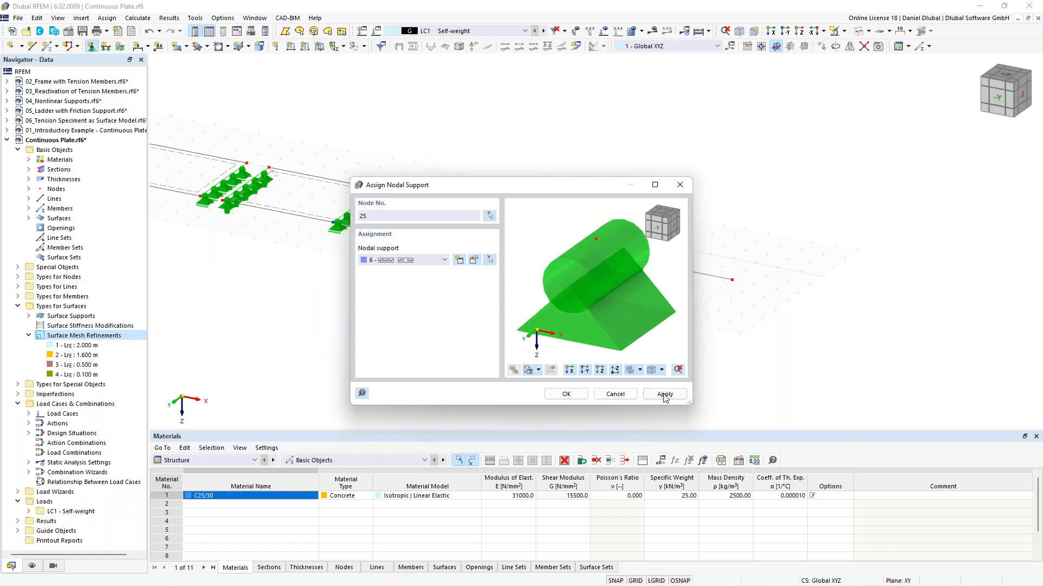
pyautogui.click(665, 394)
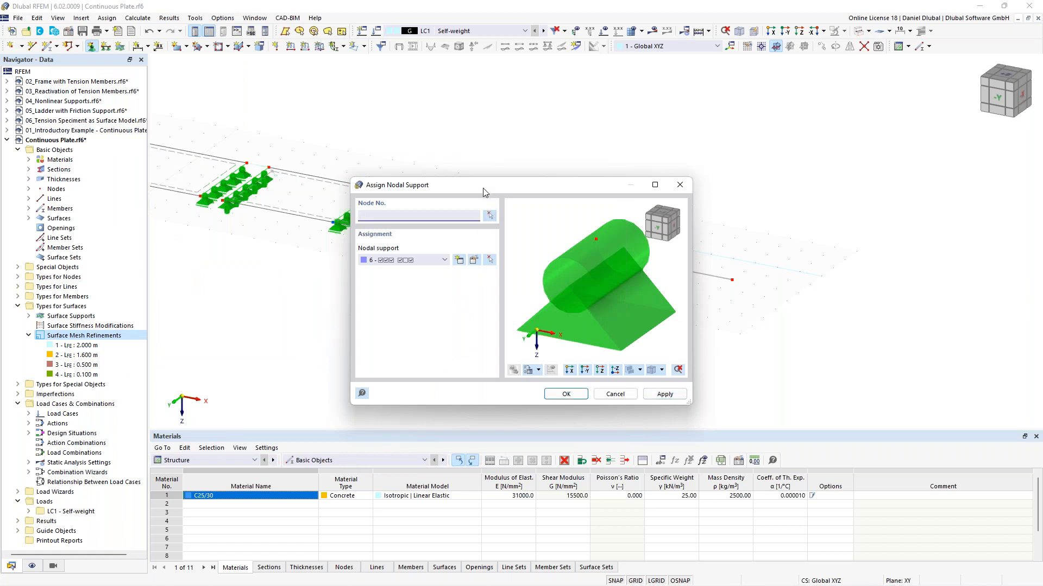
# Step: Assign the Roller in X nodal support to the beam's middle and right end nodes 26 and 27
pyautogui.moveTo(483, 188); pyautogui.dragTo(356, 184)
pyautogui.click(312, 255)
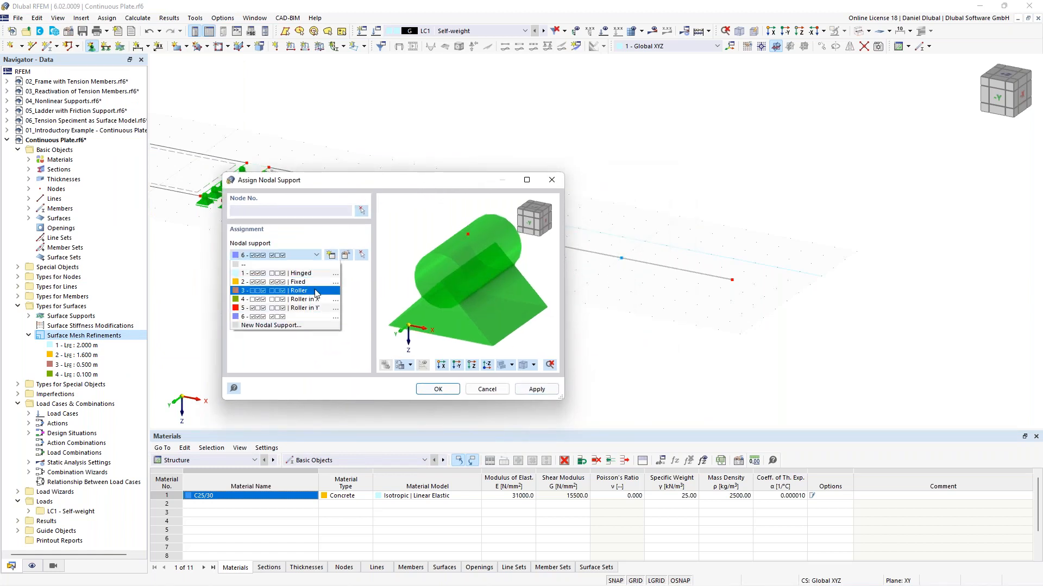
pyautogui.click(317, 300)
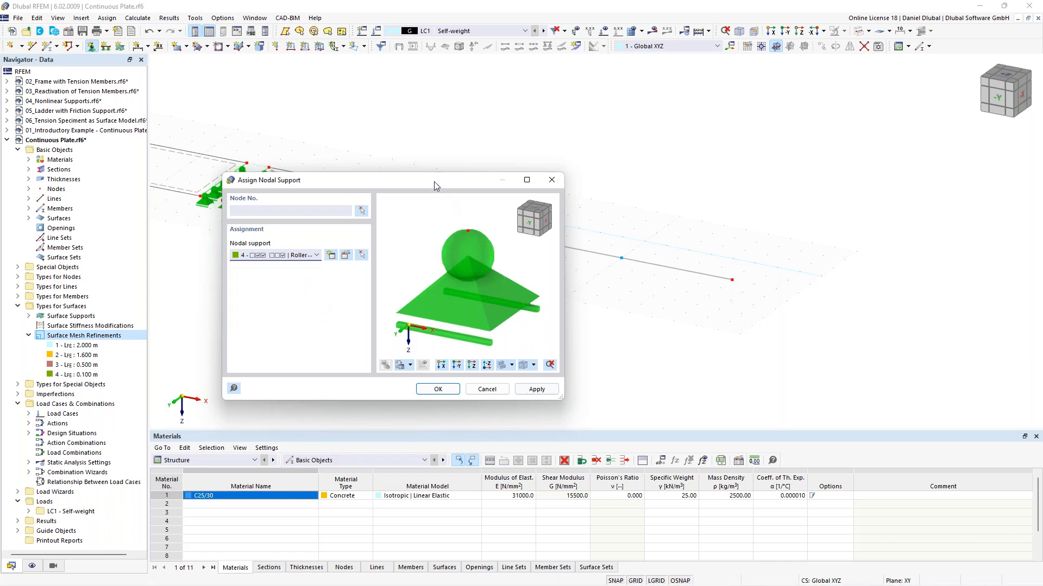
pyautogui.moveTo(348, 179); pyautogui.dragTo(268, 162)
pyautogui.click(281, 194)
pyautogui.moveTo(603, 229); pyautogui.dragTo(766, 326)
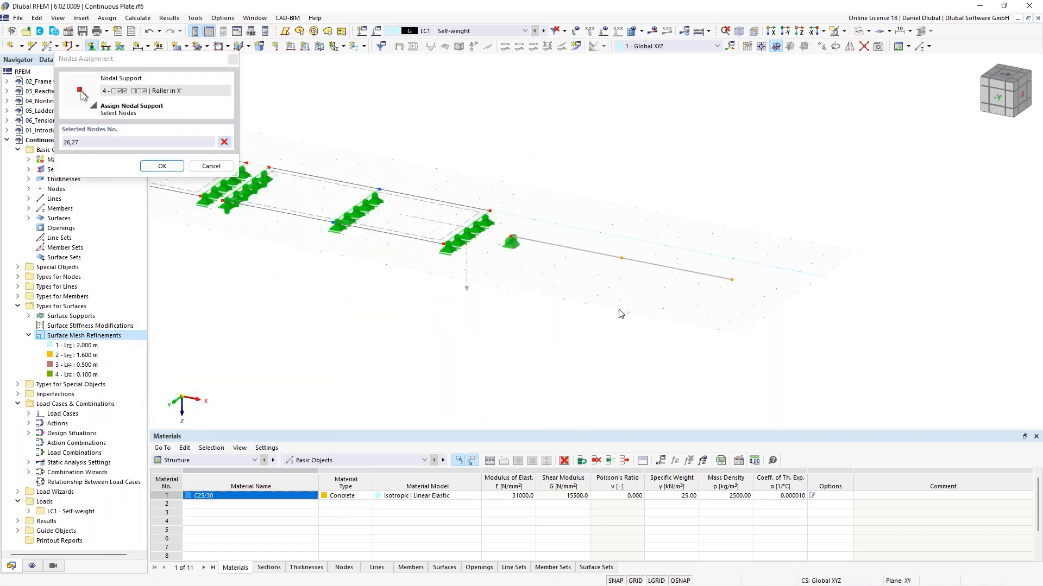
pyautogui.click(162, 166)
pyautogui.click(579, 394)
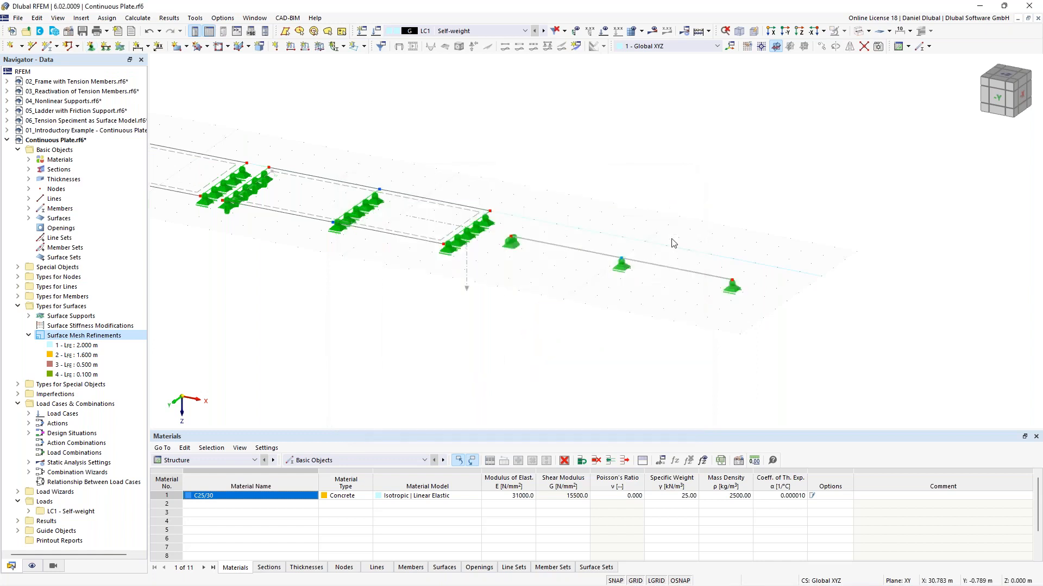
# Step: Switch the model view back to solid display
pyautogui.scroll(-4, 581, 187)
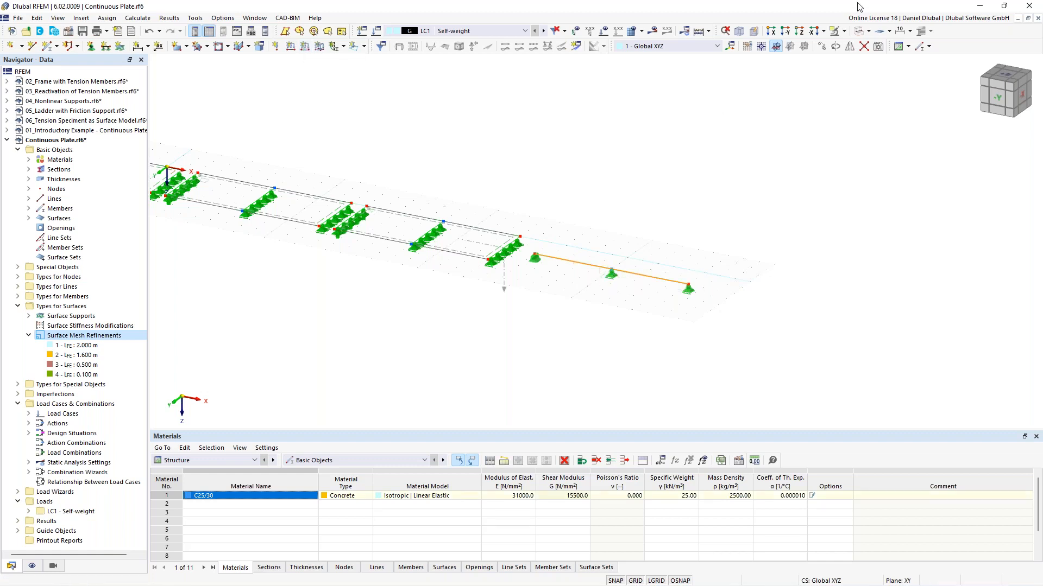
pyautogui.click(862, 33)
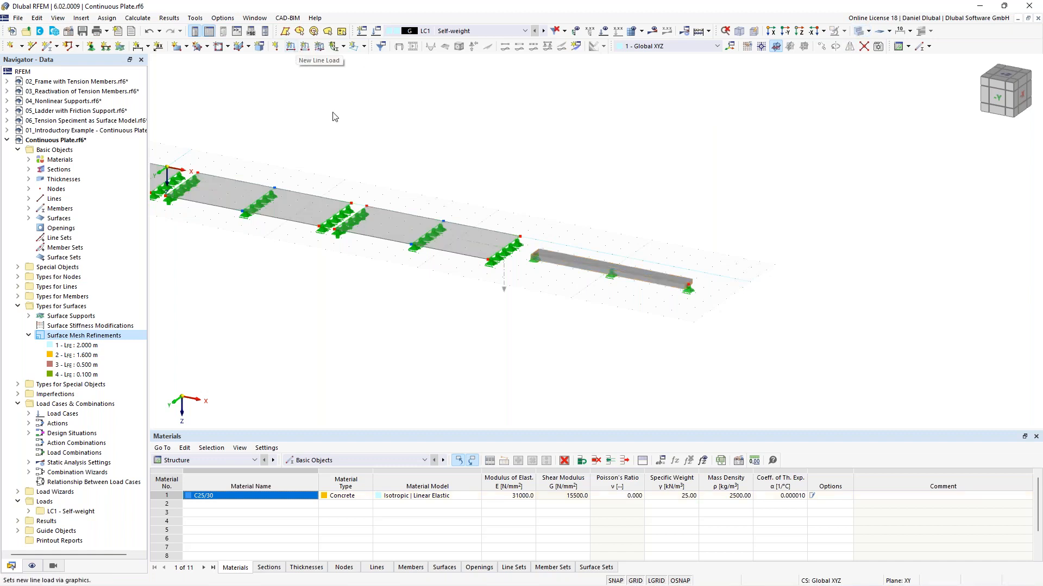
# Step: Apply a uniform 10 kN/m member load in Z direction to the beam in LC1 Self-weight
pyautogui.scroll(3, 402, 180)
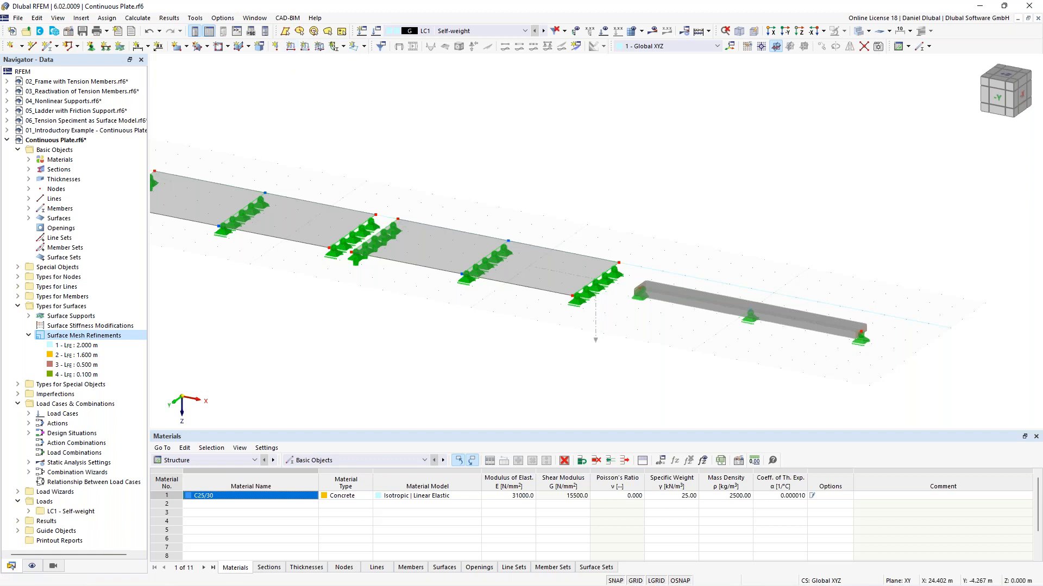
pyautogui.moveTo(706, 241); pyautogui.dragTo(596, 213, button='middle')
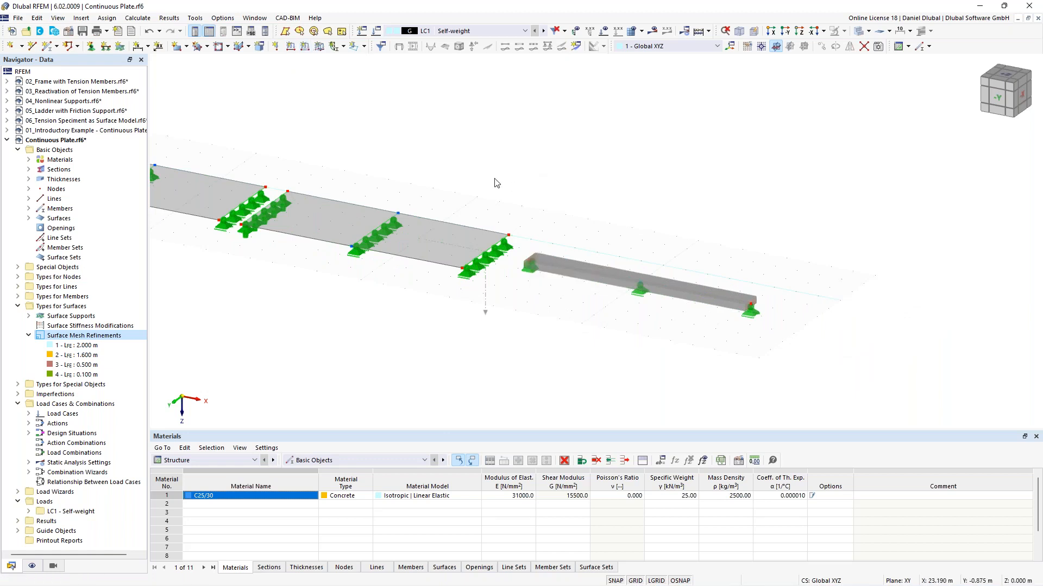
pyautogui.scroll(-1, 478, 173)
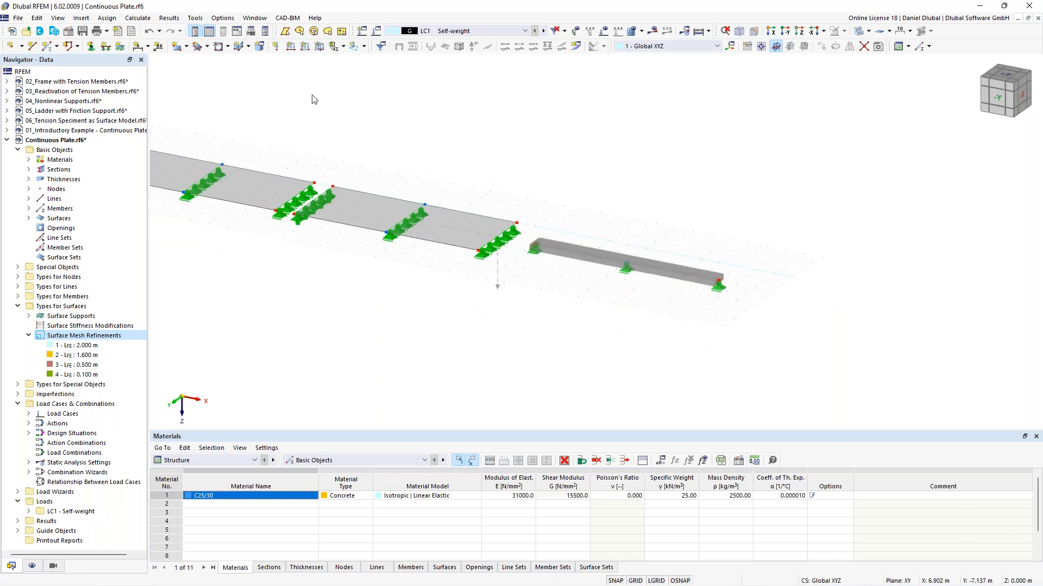
pyautogui.click(308, 49)
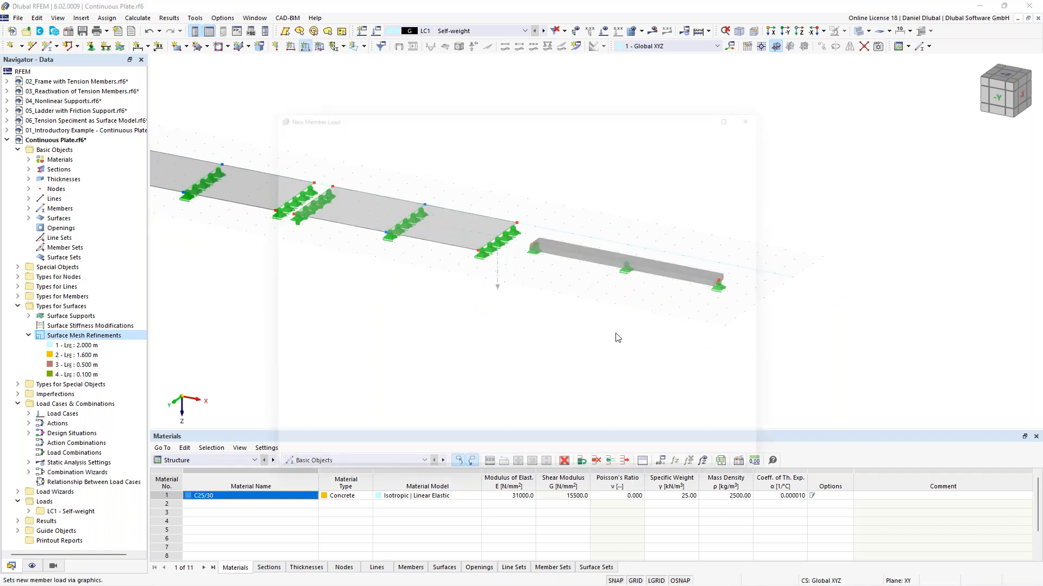
pyautogui.click(441, 192)
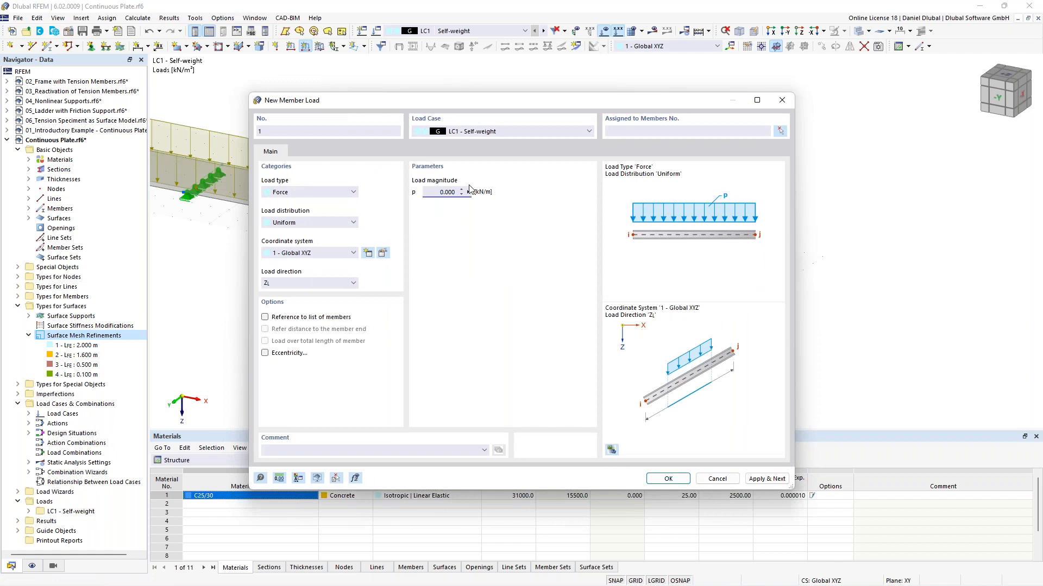
pyautogui.hotkey('ctrl', 'a')
pyautogui.write('10')
pyautogui.click(668, 478)
pyautogui.click(616, 257)
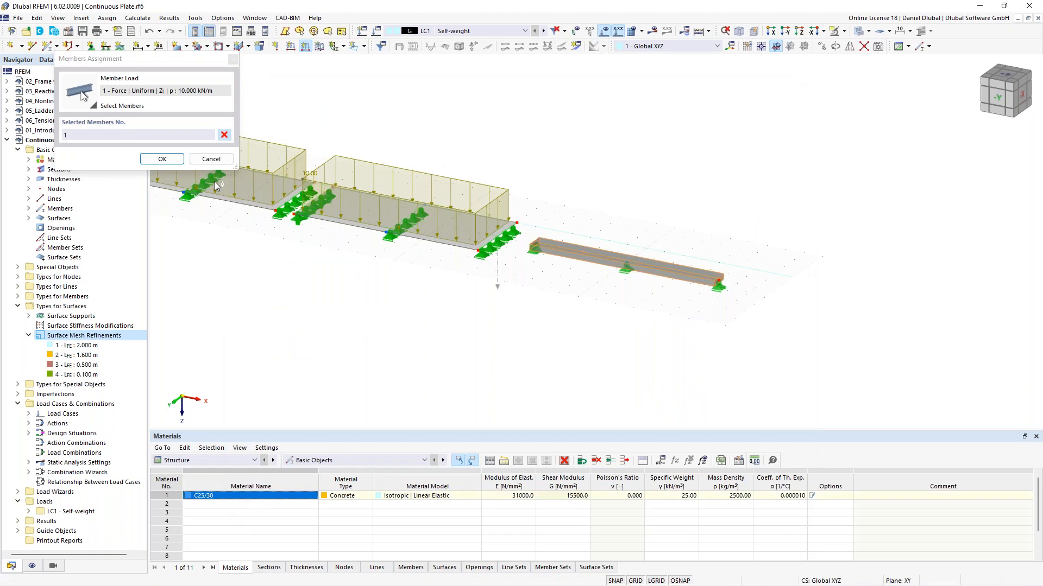
pyautogui.click(162, 158)
# Step: Display results and start the calculation of LC1 Self-weight
pyautogui.scroll(-1, 348, 295)
pyautogui.moveTo(402, 293); pyautogui.dragTo(820, 345, button='middle')
pyautogui.moveTo(602, 188); pyautogui.dragTo(504, 174, button='middle')
pyautogui.click(652, 31)
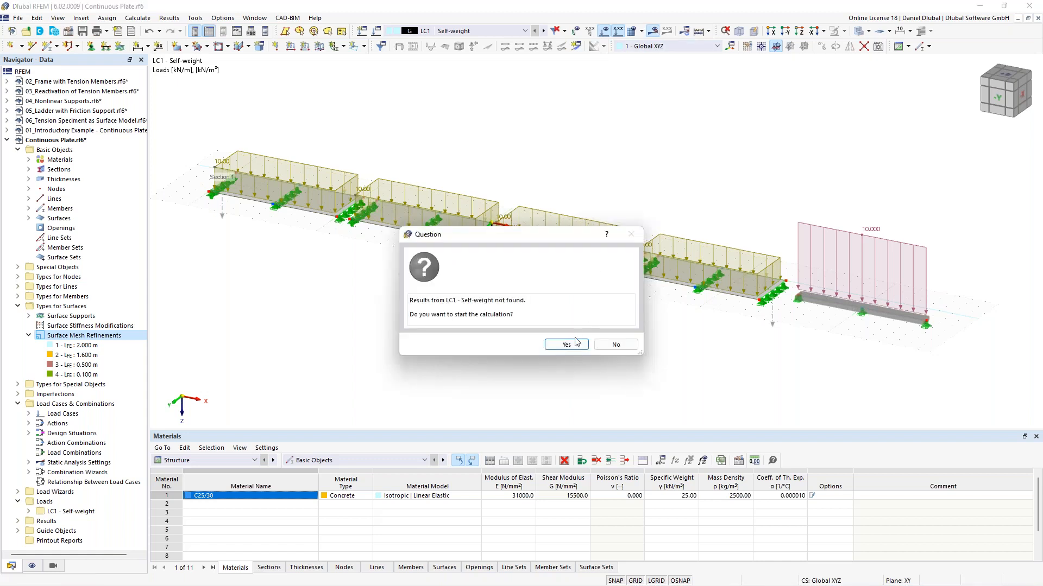
pyautogui.click(576, 348)
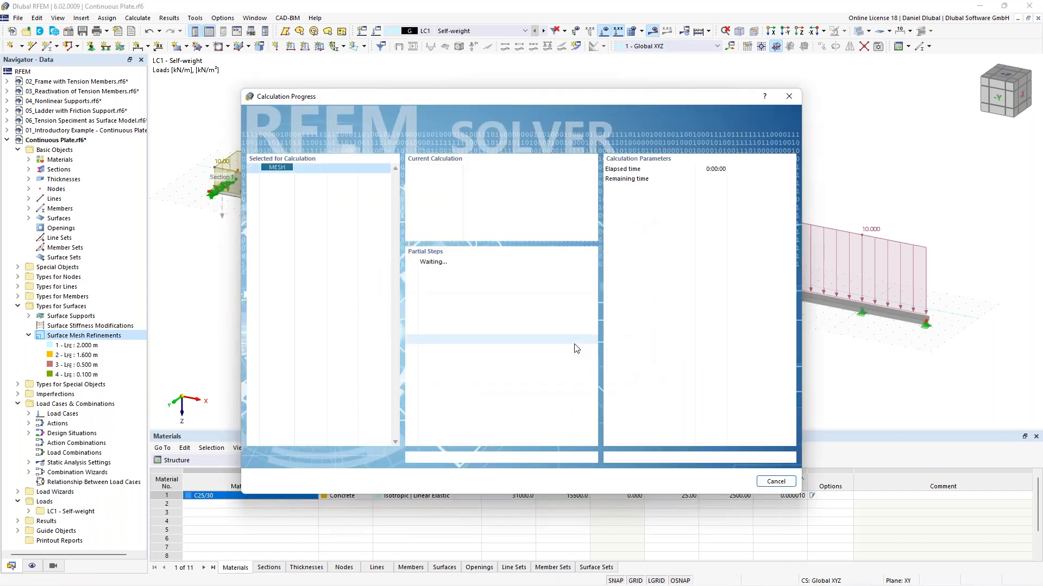
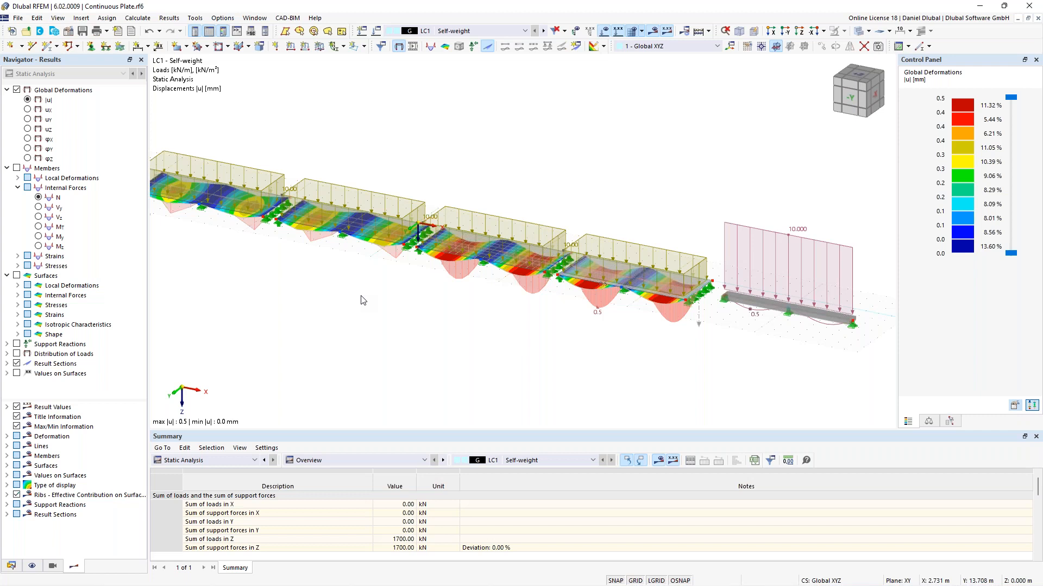
# Step: Turn off the result sections display in the results navigator
pyautogui.moveTo(442, 163); pyautogui.dragTo(515, 159, button='middle')
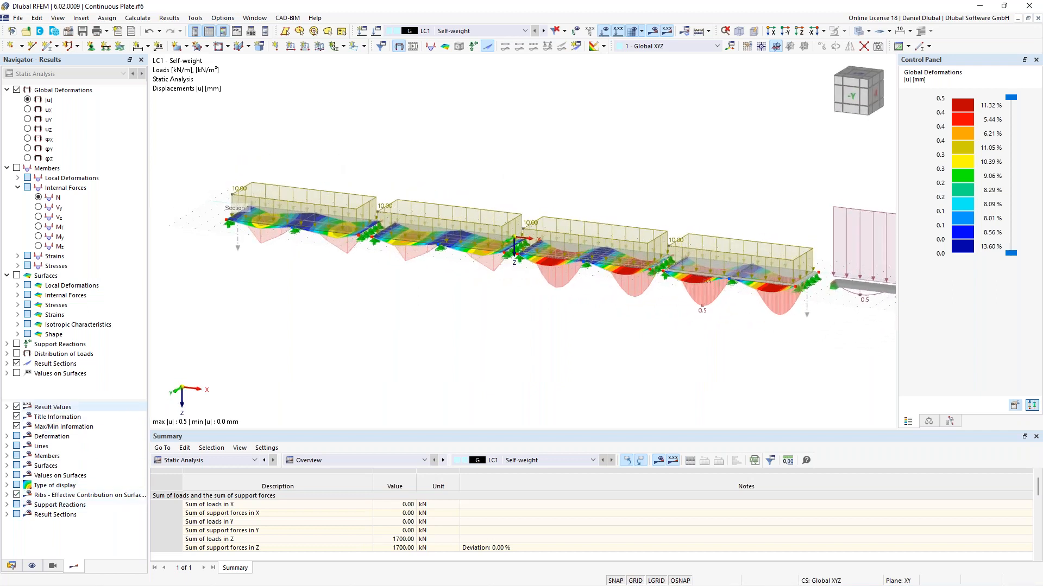
pyautogui.click(17, 363)
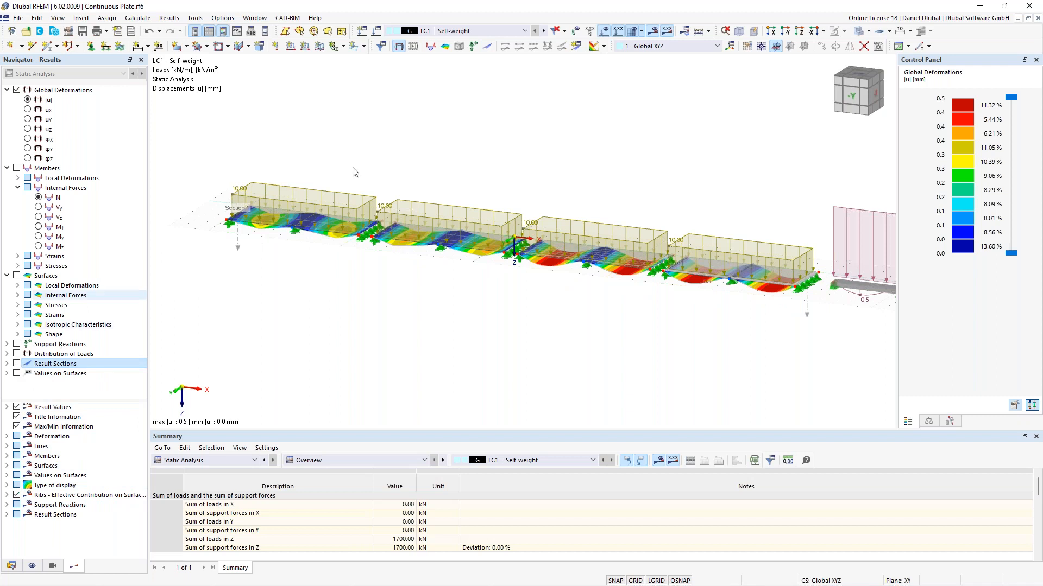
# Step: Examine the deformed continuous plate and the loaded beam in the 3D view
pyautogui.moveTo(357, 128); pyautogui.dragTo(473, 136, button='middle')
pyautogui.scroll(3, 298, 188)
pyautogui.scroll(2, 298, 188)
pyautogui.scroll(-1, 519, 173)
pyautogui.scroll(-2, 520, 174)
pyautogui.moveTo(603, 155); pyautogui.dragTo(364, 131, button='middle')
pyautogui.moveTo(608, 163); pyautogui.dragTo(405, 147, button='middle')
pyautogui.moveTo(617, 168); pyautogui.dragTo(452, 159, button='middle')
pyautogui.scroll(-2, 450, 175)
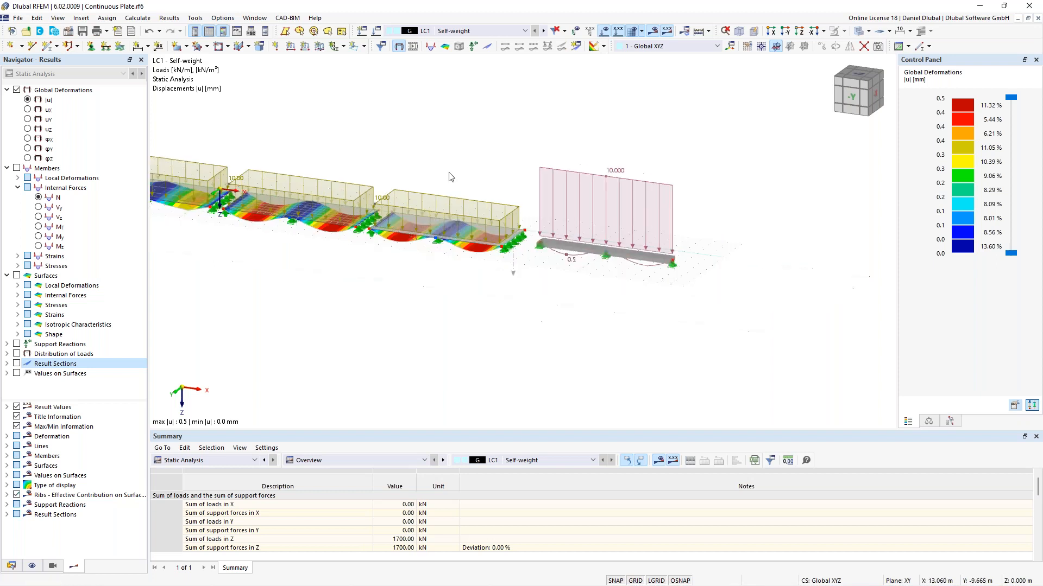
# Step: Select the last plate span and the beam and show only them with visibility by selected and related objects
pyautogui.rightClick(631, 178)
pyautogui.moveTo(747, 260); pyautogui.dragTo(701, 259)
pyautogui.click(507, 312)
pyautogui.moveTo(325, 283); pyautogui.dragTo(683, 328, button='middle')
pyautogui.scroll(1, 359, 235)
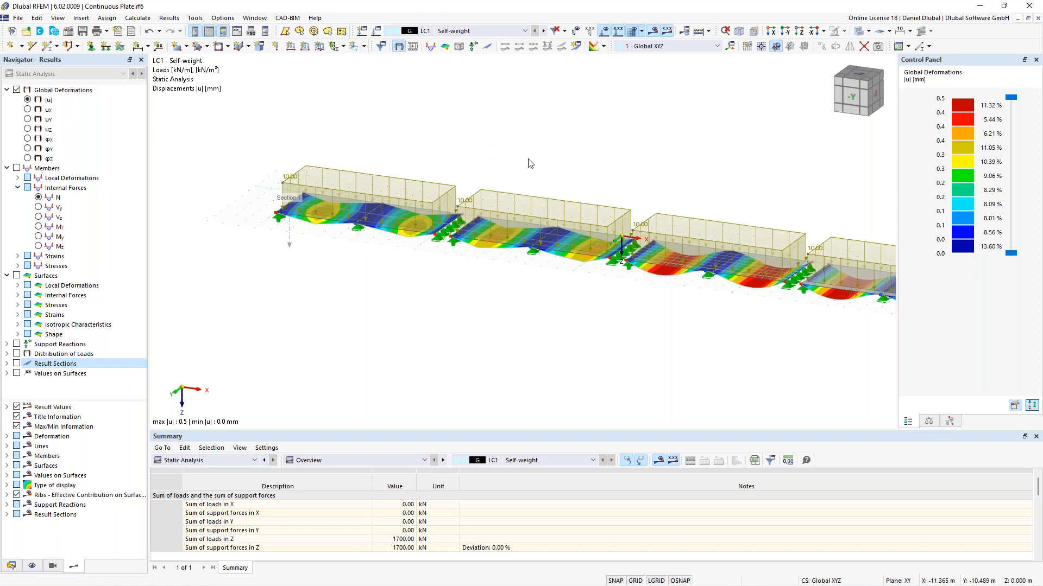
pyautogui.moveTo(724, 176); pyautogui.dragTo(586, 159, button='middle')
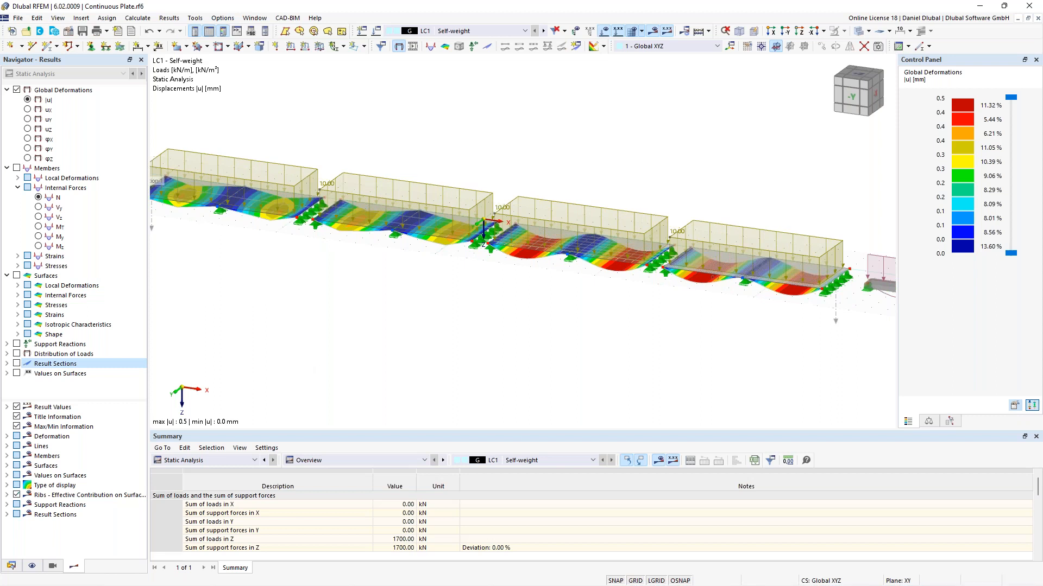
pyautogui.moveTo(513, 308); pyautogui.dragTo(489, 301, button='middle')
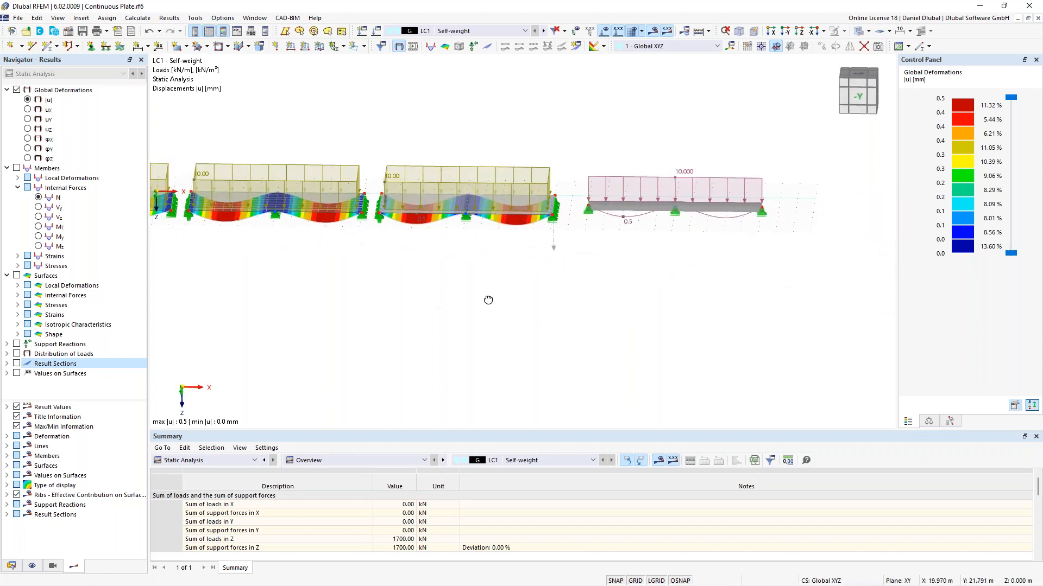
pyautogui.moveTo(378, 117); pyautogui.dragTo(770, 290)
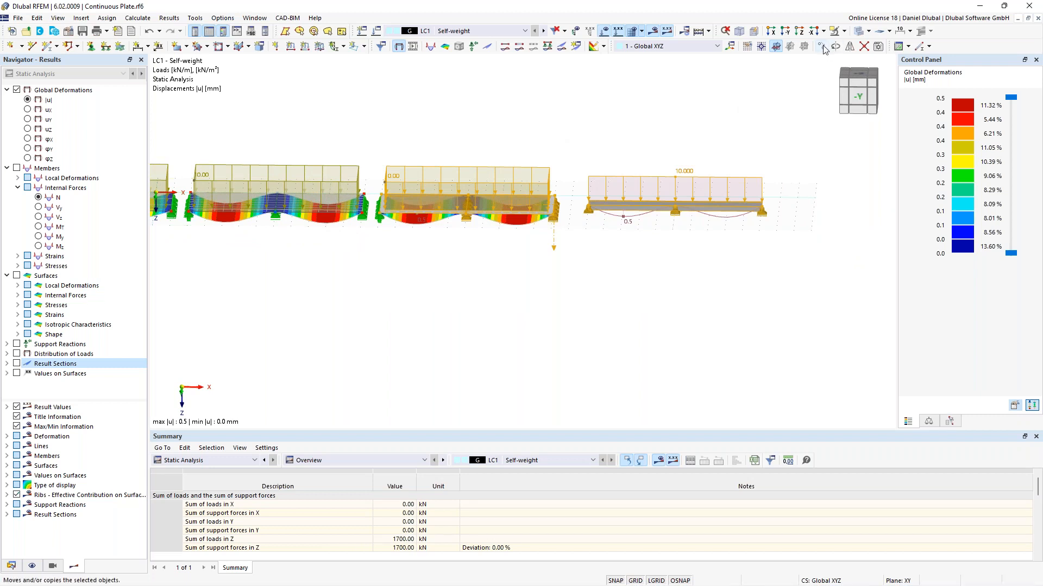
pyautogui.click(845, 33)
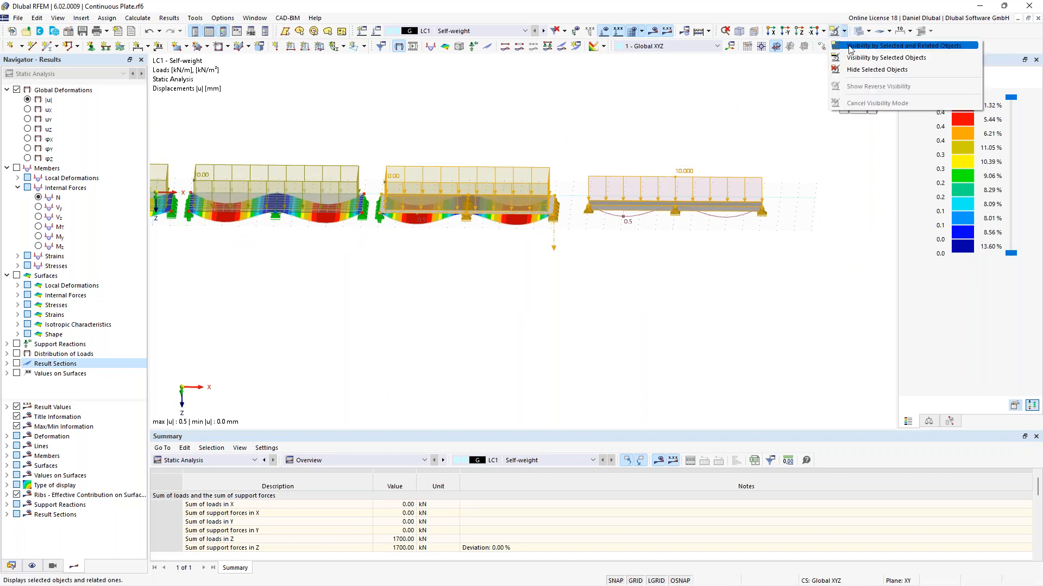
pyautogui.click(851, 47)
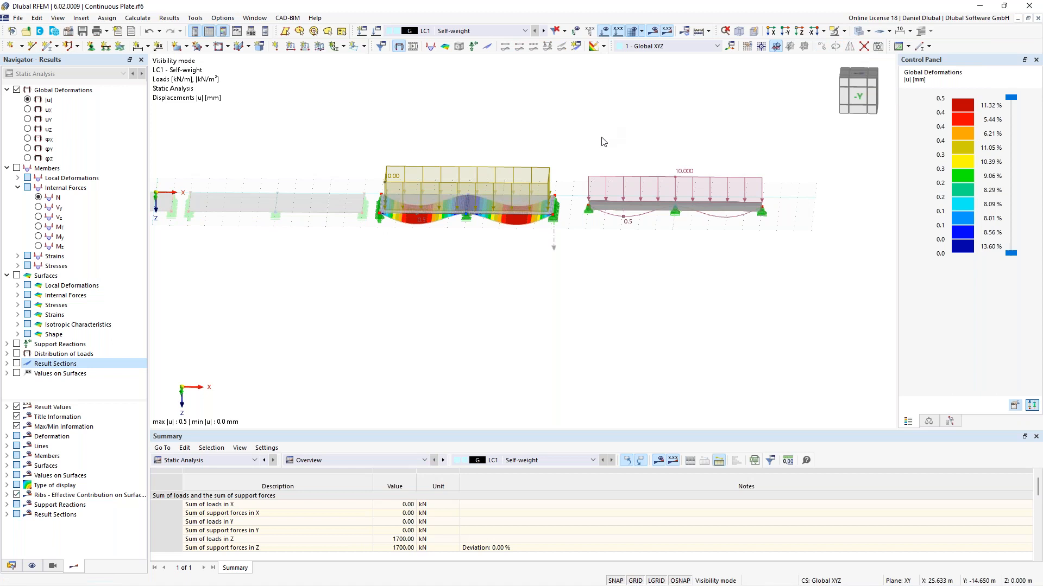
# Step: Hide the loads and display the members' internal bending moment My on the isolated beam
pyautogui.keyDown('ctrl'); pyautogui.moveTo(613, 132); pyautogui.dragTo(571, 169, button='middle'); pyautogui.keyUp('ctrl')
pyautogui.click(604, 32)
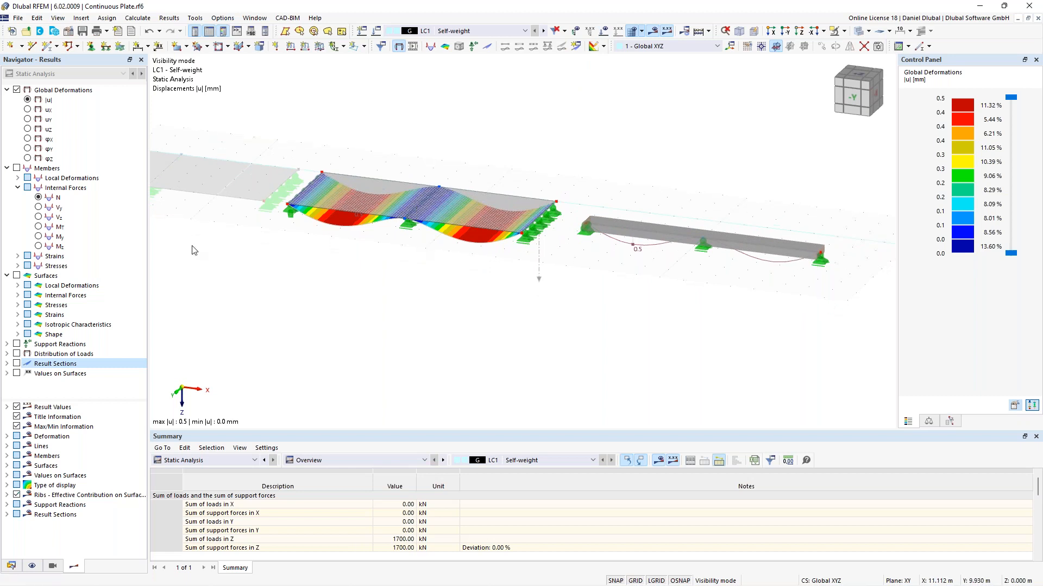
pyautogui.click(17, 169)
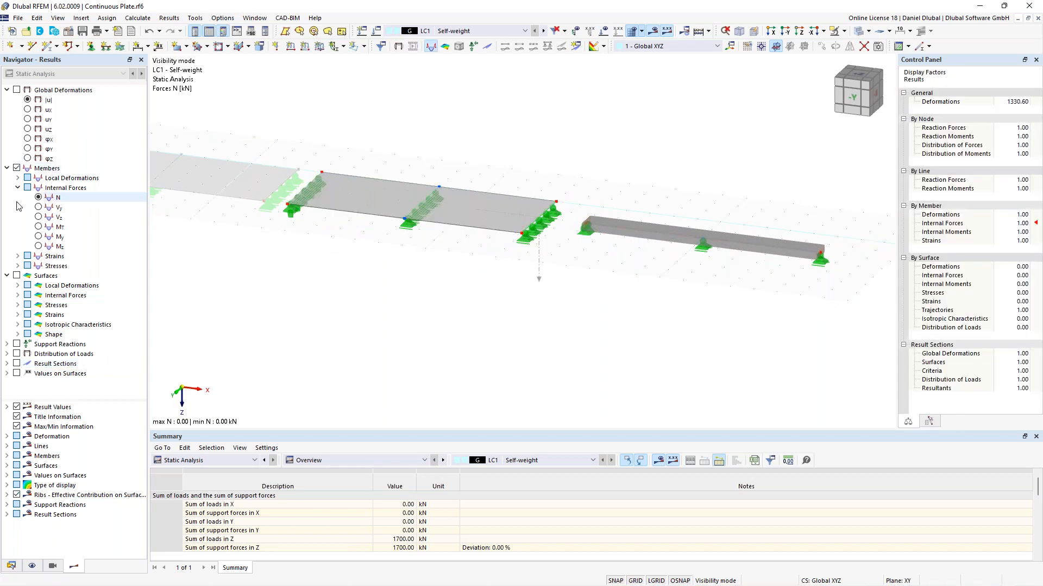
pyautogui.moveTo(589, 166); pyautogui.dragTo(563, 189, button='middle')
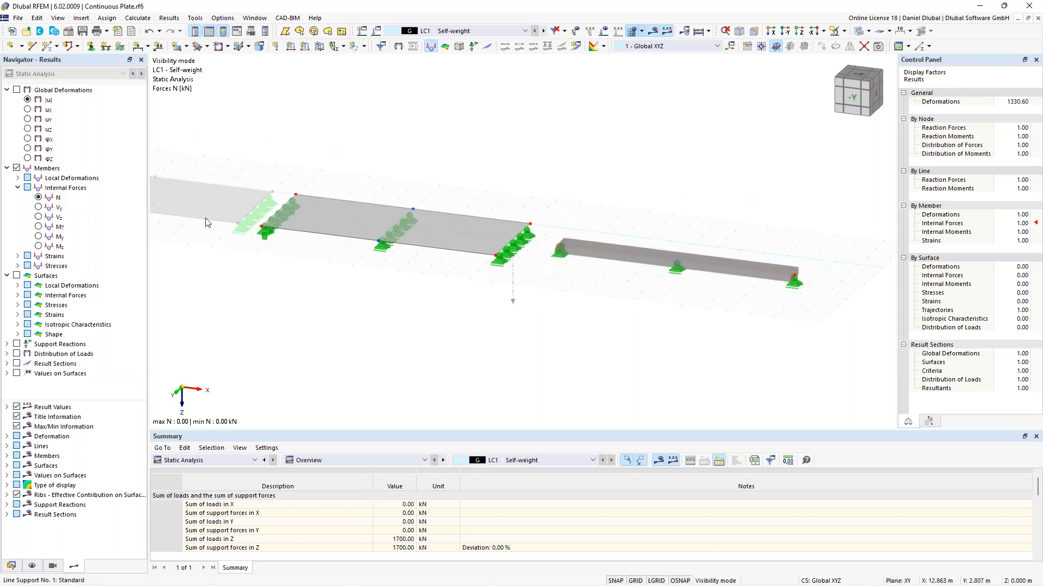
pyautogui.click(38, 238)
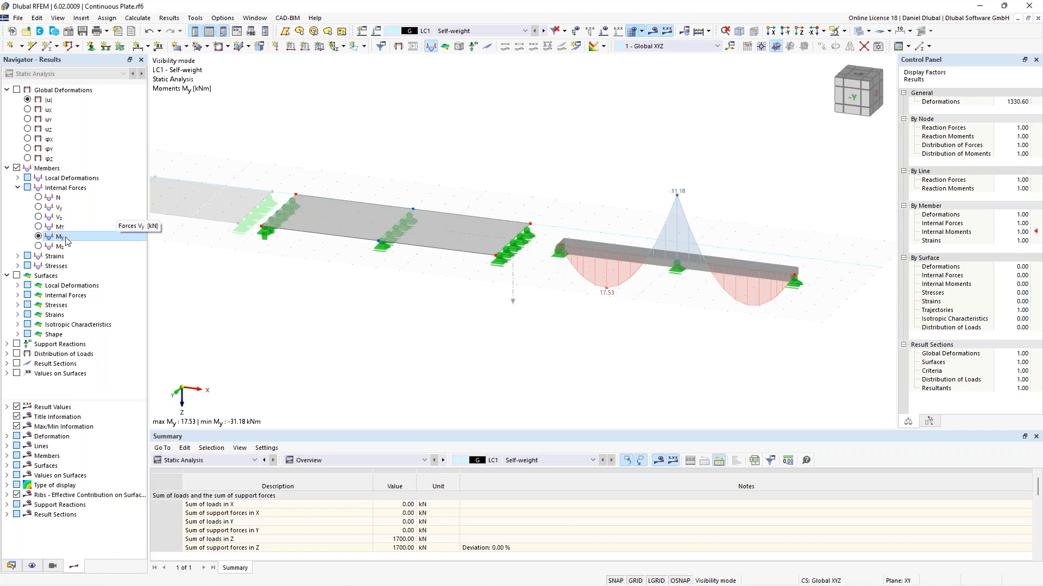
# Step: Switch on the member orientation display for the beam
pyautogui.rightClick(625, 256)
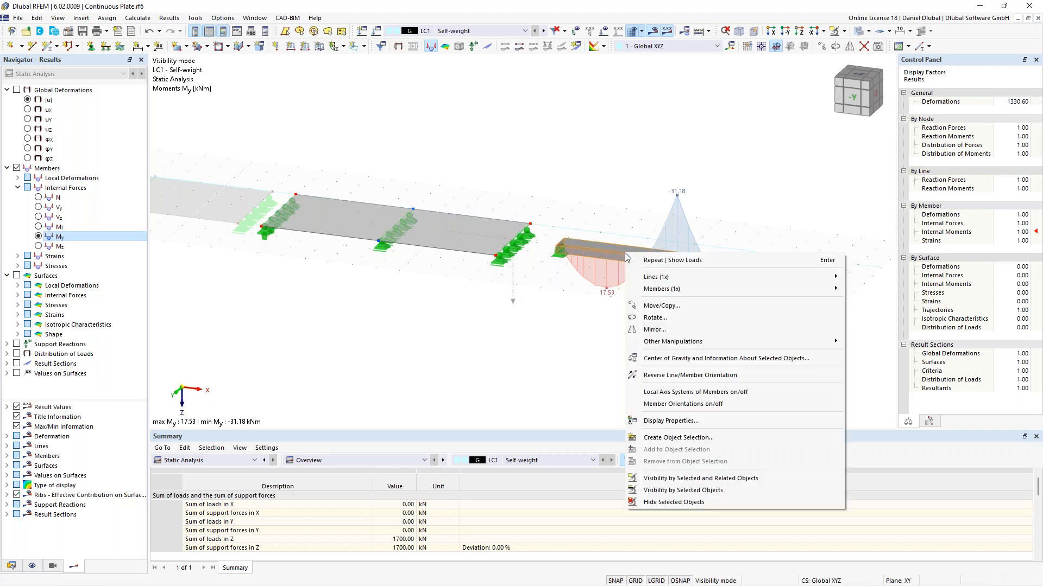
pyautogui.click(715, 403)
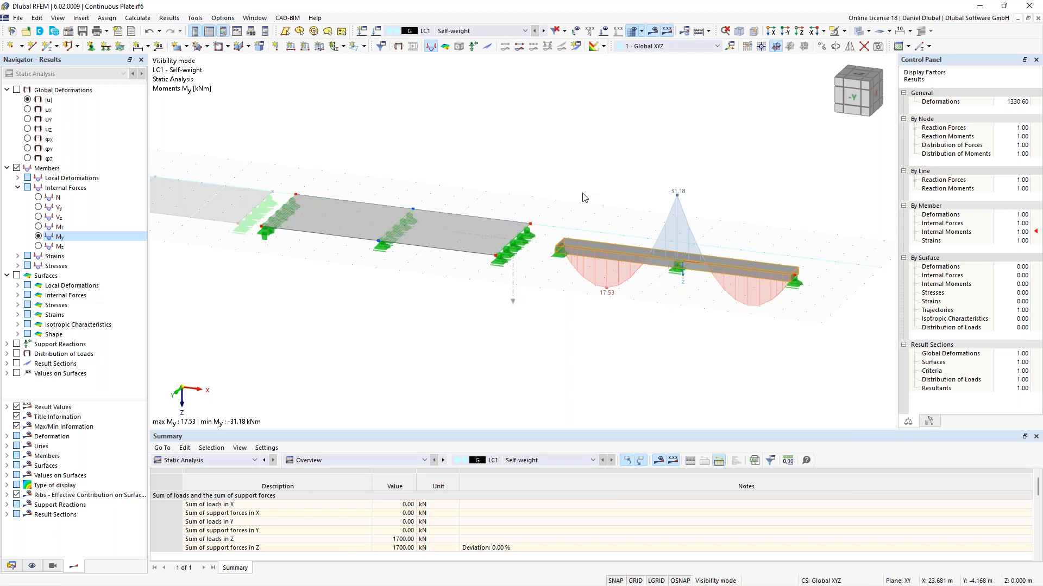
pyautogui.scroll(3, 618, 217)
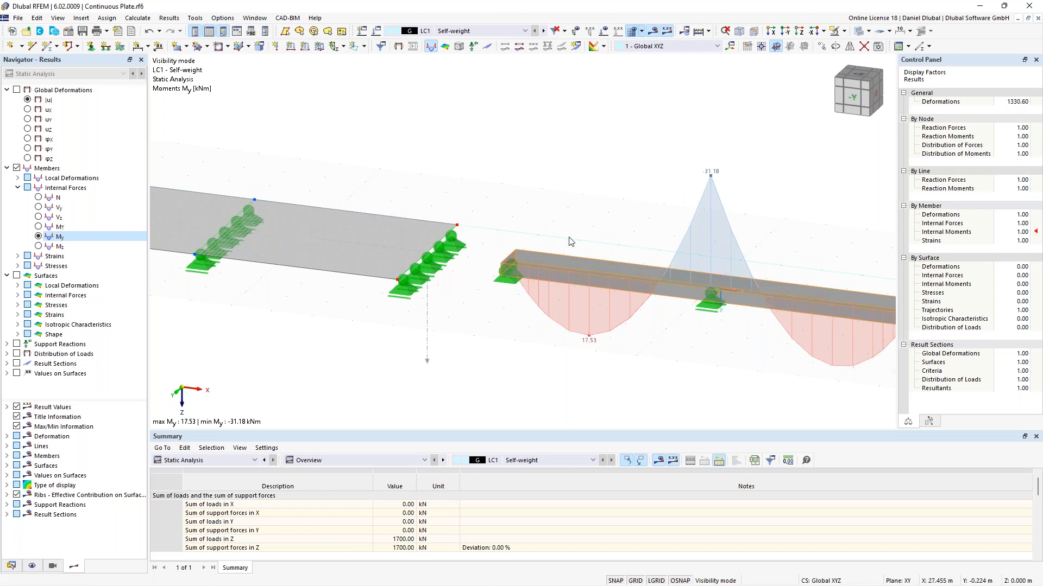
pyautogui.moveTo(509, 195); pyautogui.dragTo(601, 214, button='middle')
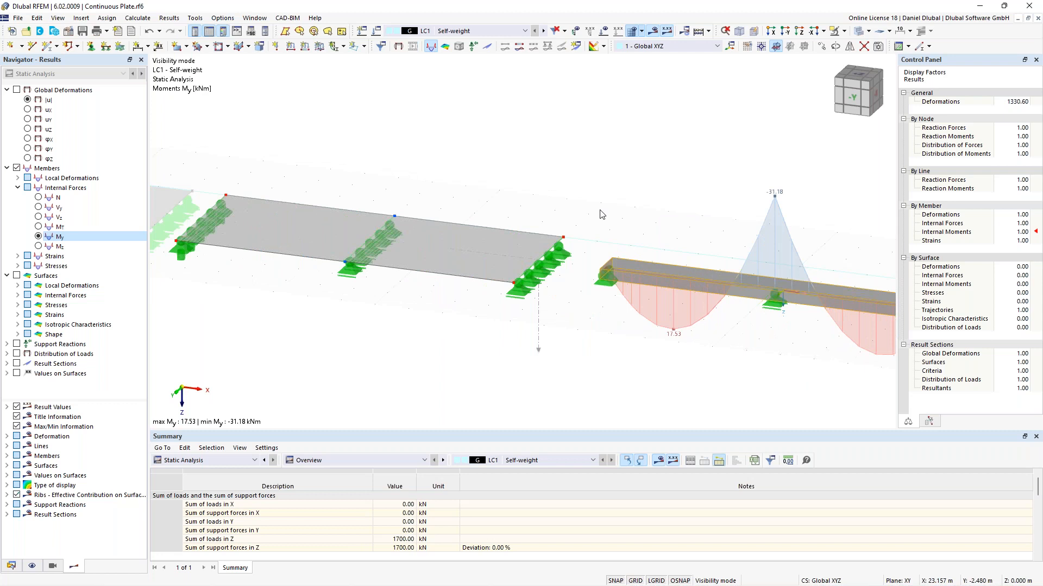
pyautogui.moveTo(520, 204); pyautogui.dragTo(606, 202, button='middle')
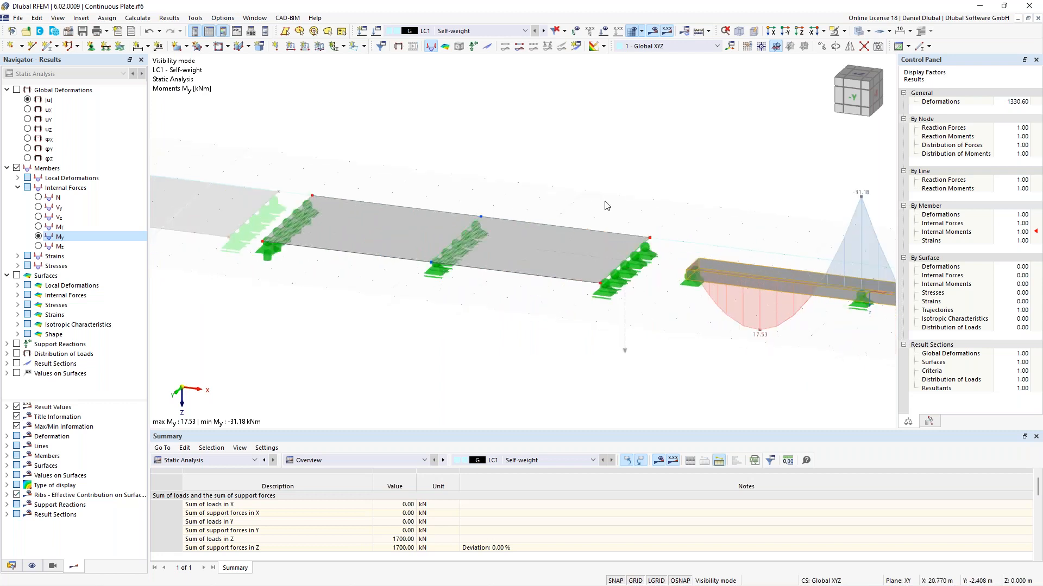
# Step: Display the surfaces' basic internal force mx on the plate span
pyautogui.click(18, 276)
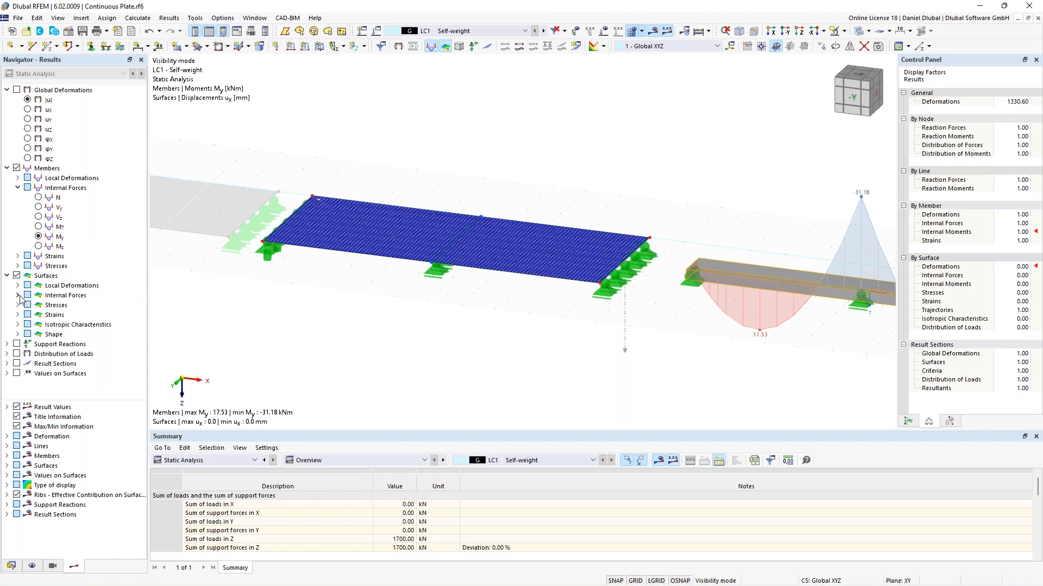
pyautogui.click(18, 296)
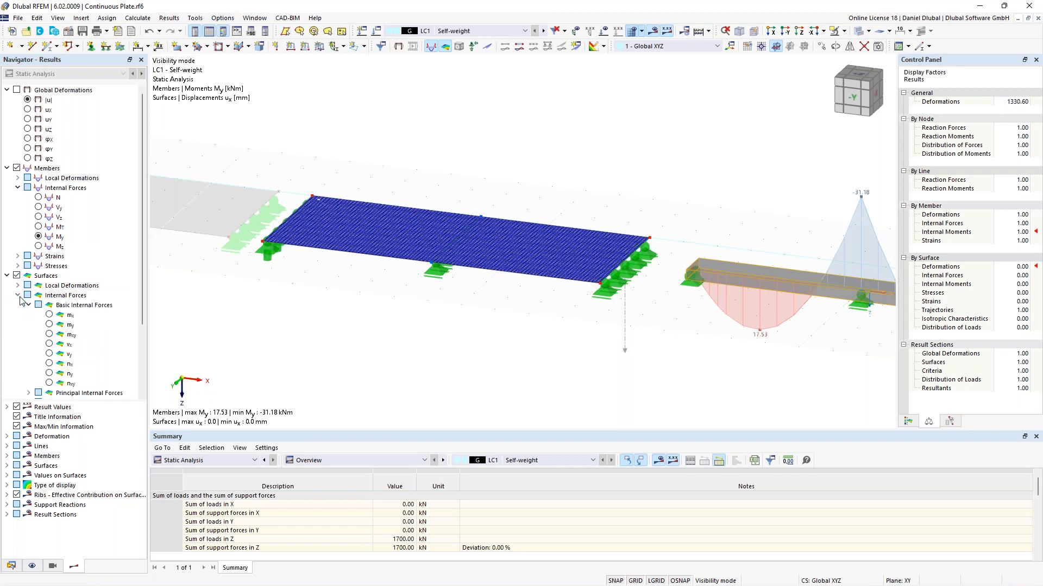
pyautogui.click(49, 315)
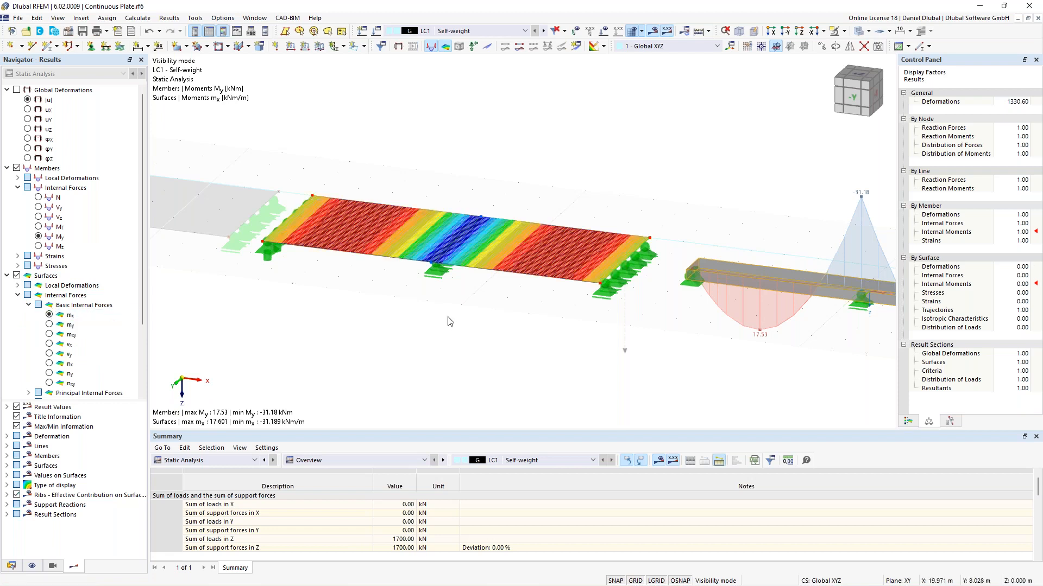
# Step: Examine the mx moment distribution across the plate span and the beam diagram
pyautogui.scroll(-2, 659, 352)
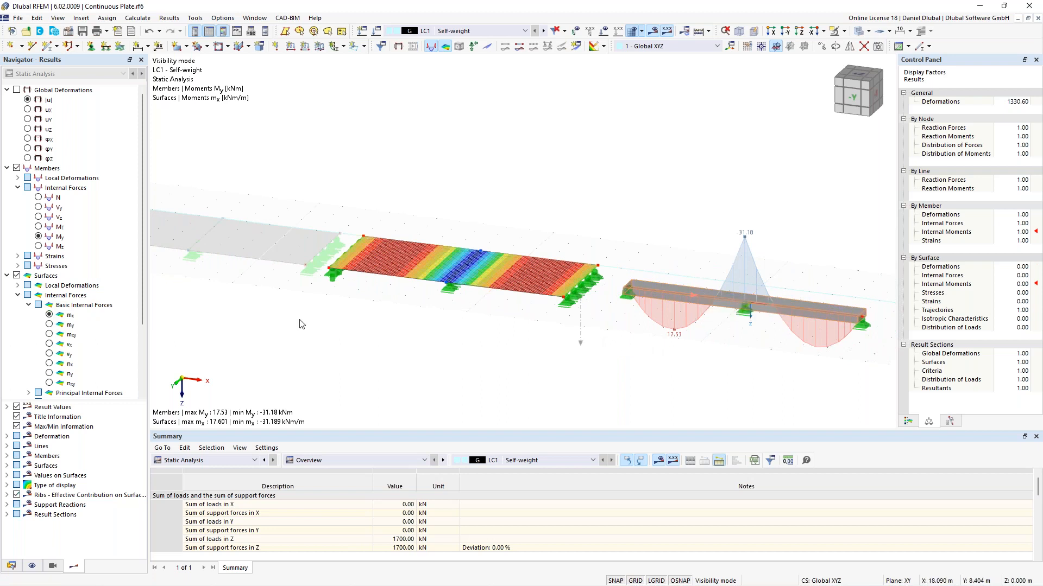
pyautogui.rightClick(418, 259)
pyautogui.click(492, 260)
pyautogui.scroll(3, 434, 240)
pyautogui.moveTo(505, 208); pyautogui.dragTo(565, 131, button='middle')
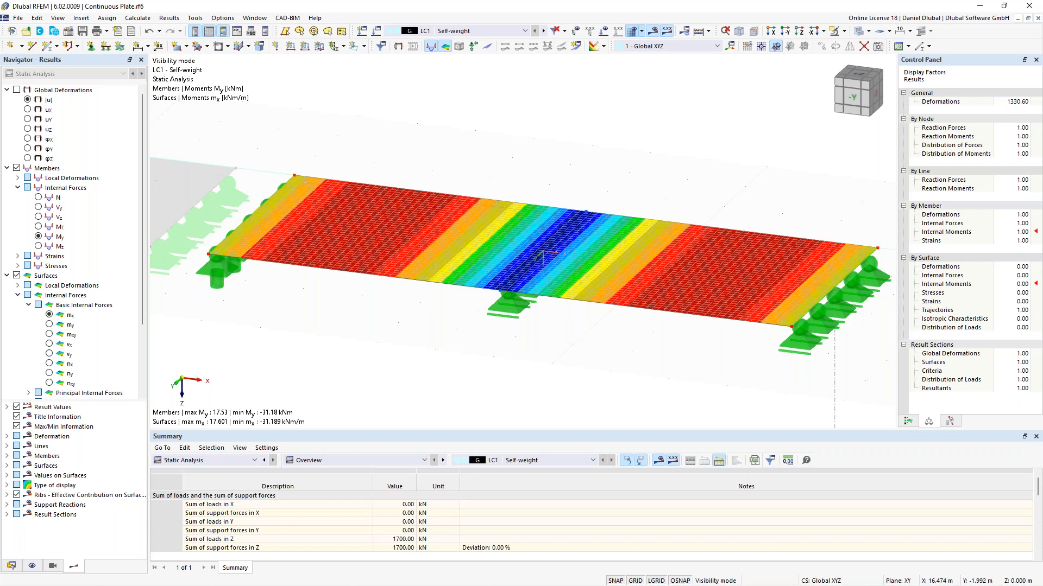
pyautogui.scroll(-2, 541, 167)
pyautogui.moveTo(603, 168); pyautogui.dragTo(471, 190, button='middle')
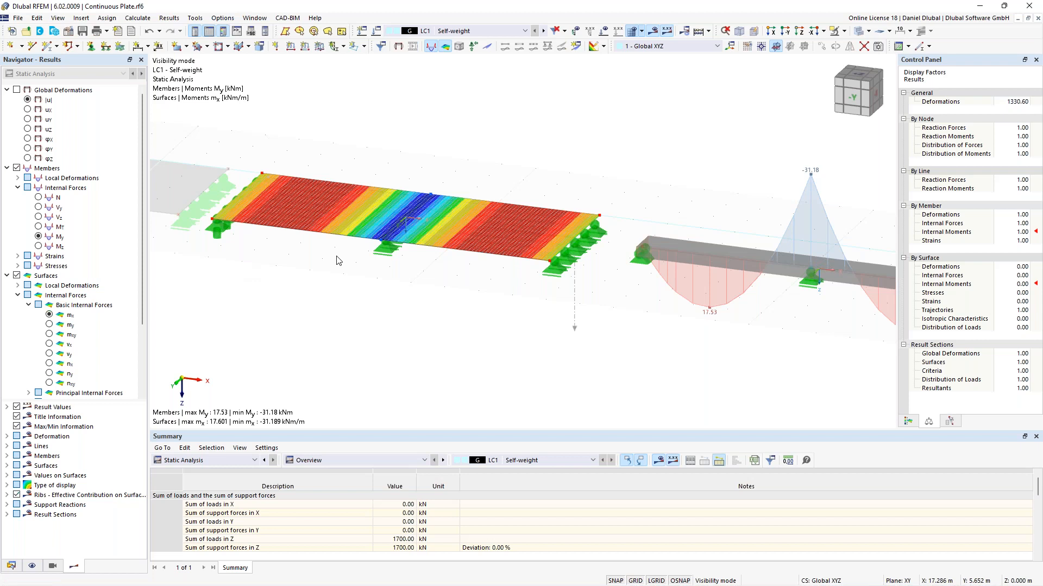
pyautogui.moveTo(412, 221)
pyautogui.scroll(-3, 628, 195)
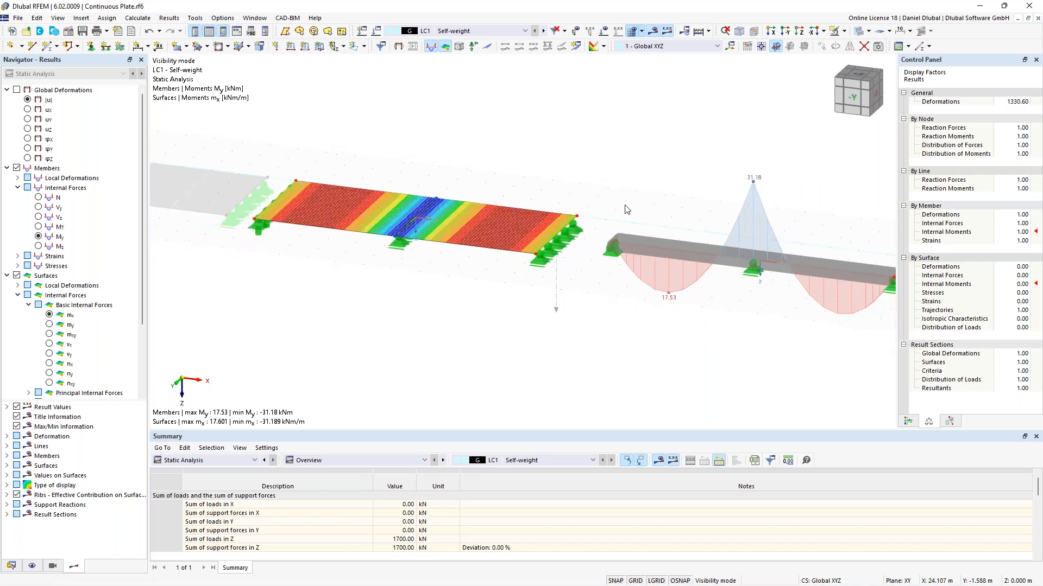
# Step: Switch member results to shear force Vz, check surface shear vx, then return the surfaces to moment mx
pyautogui.click(39, 218)
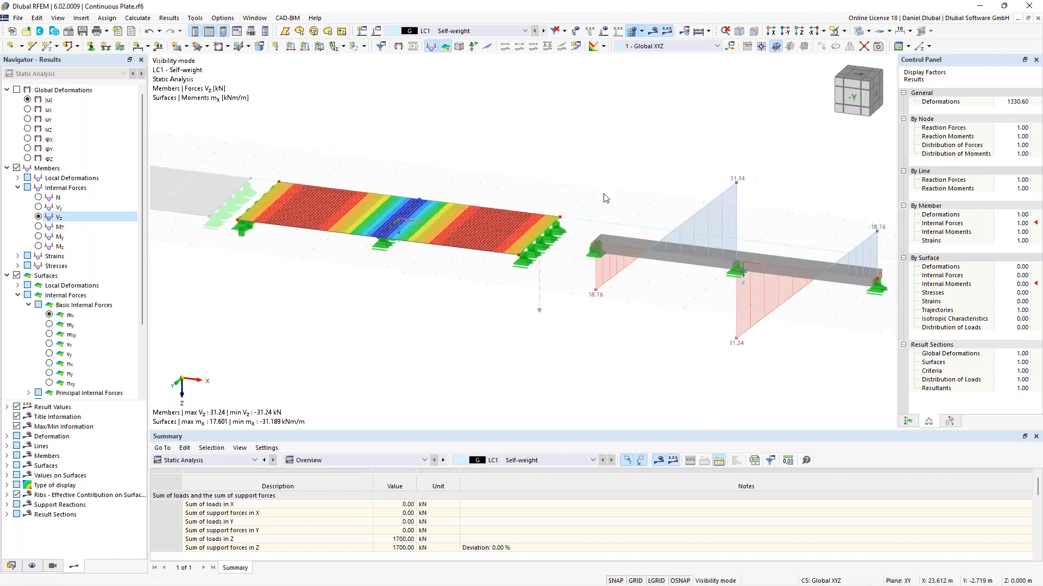
pyautogui.click(49, 345)
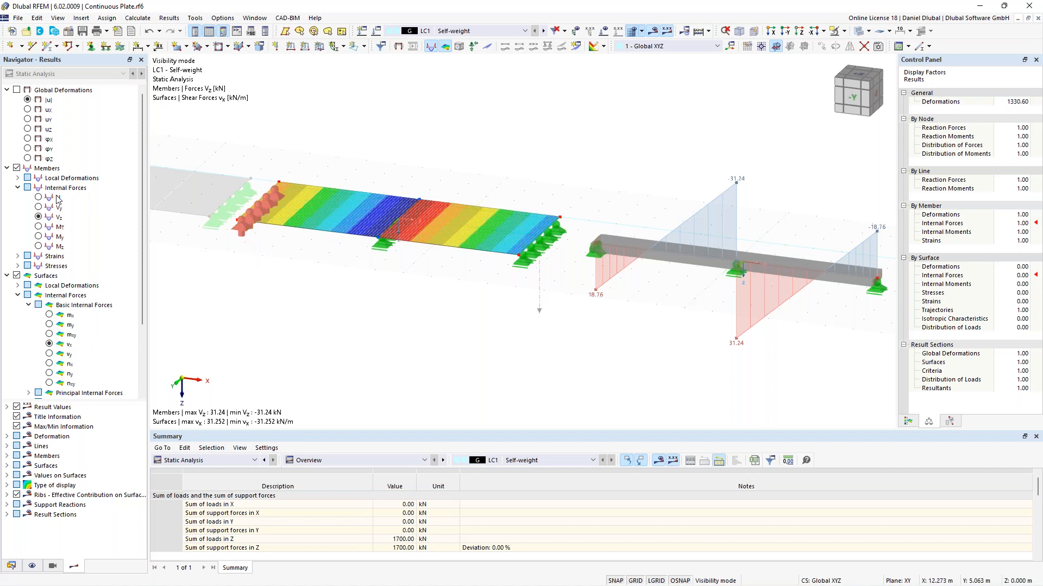
pyautogui.click(49, 315)
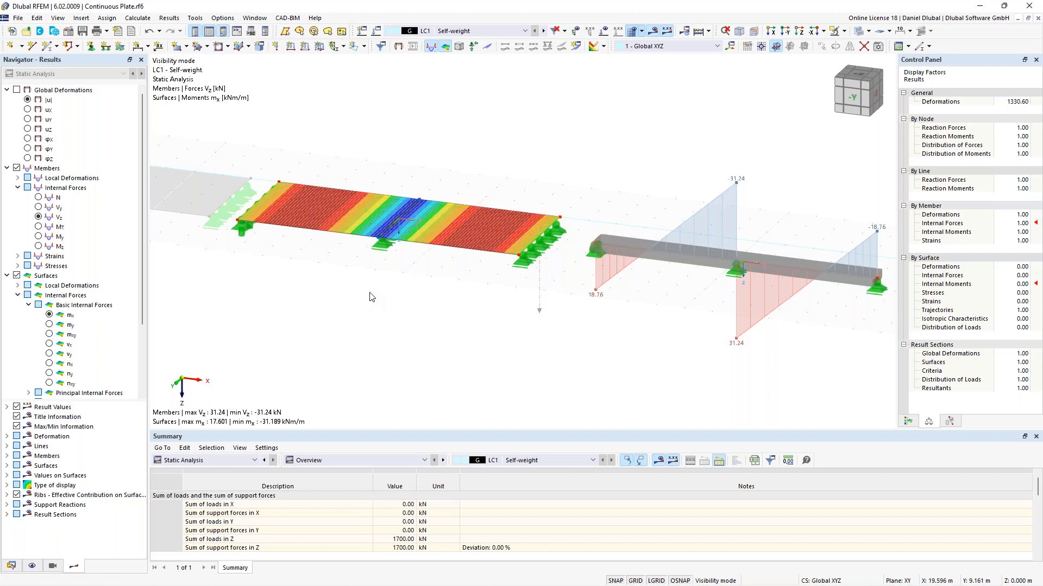
# Step: Cancel hiding of all objects to show the complete model again
pyautogui.scroll(-1, 369, 297)
pyautogui.scroll(-3, 370, 297)
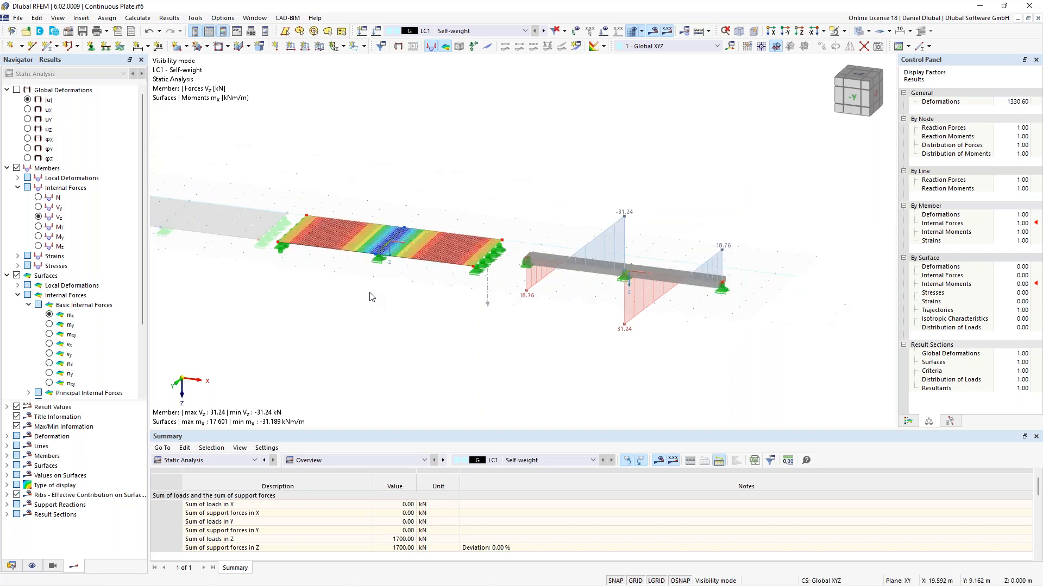
pyautogui.rightClick(638, 134)
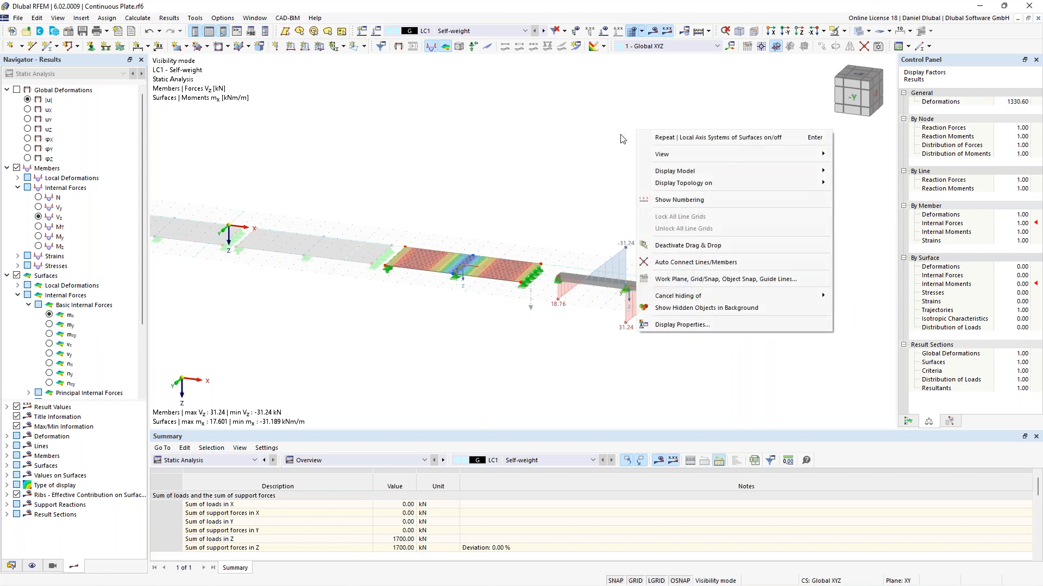
pyautogui.moveTo(694, 299)
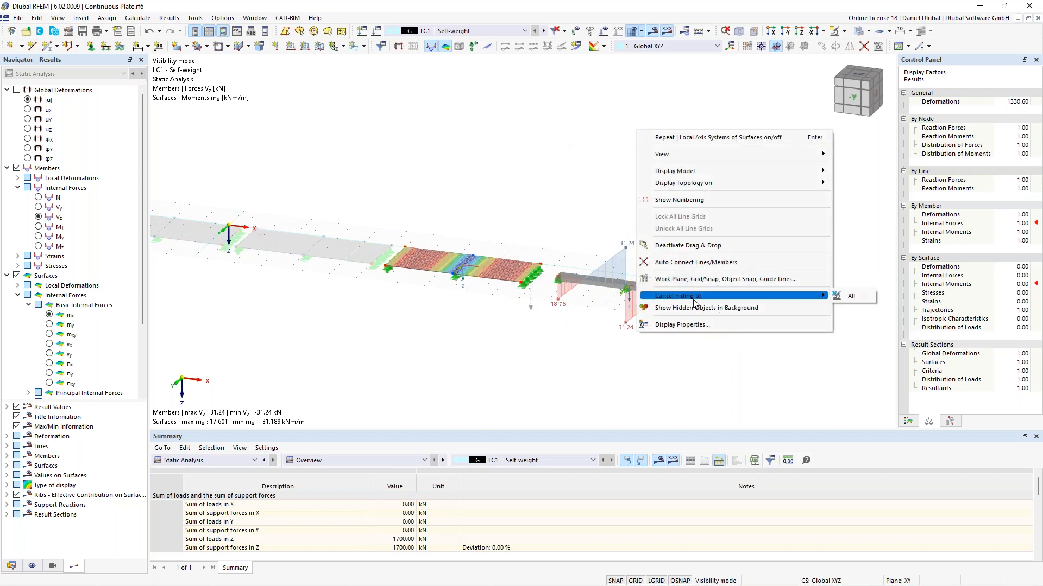
pyautogui.click(852, 296)
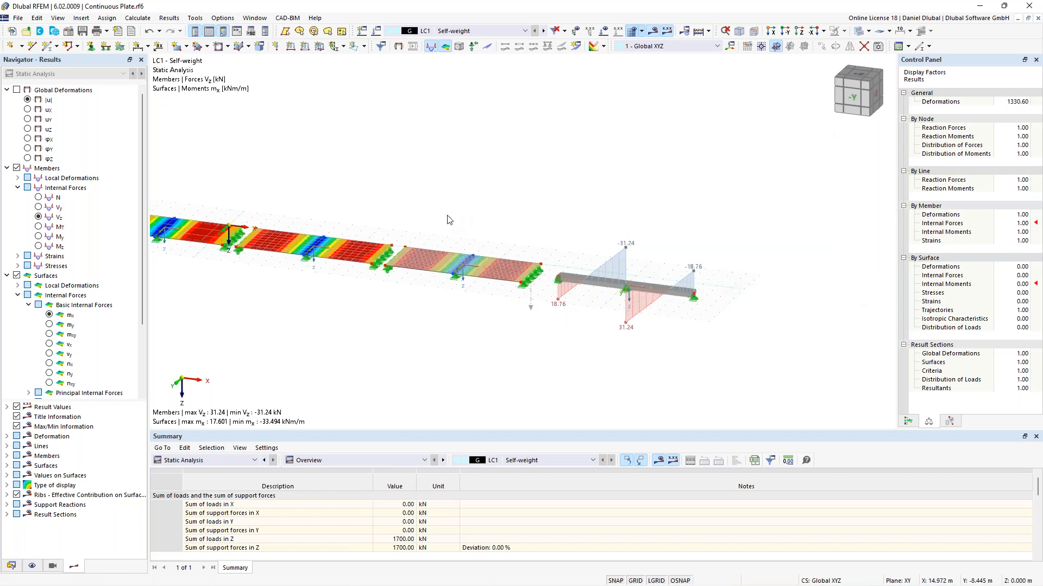
# Step: Turn the result sections display back on for the whole model
pyautogui.moveTo(441, 210); pyautogui.dragTo(606, 208, button='middle')
pyautogui.scroll(-4, 624, 201)
pyautogui.scroll(2, 606, 205)
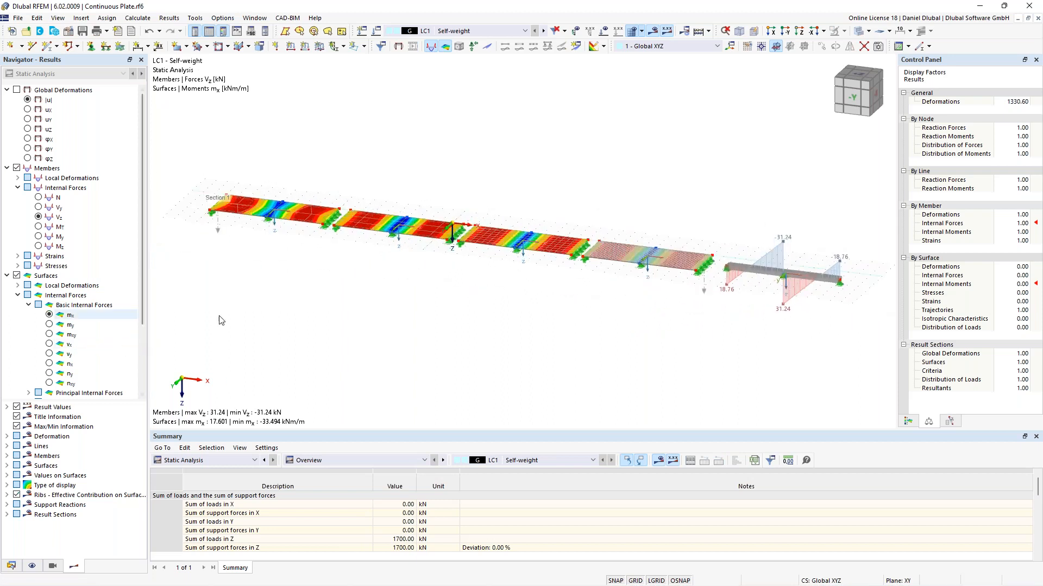
pyautogui.scroll(1, 781, 284)
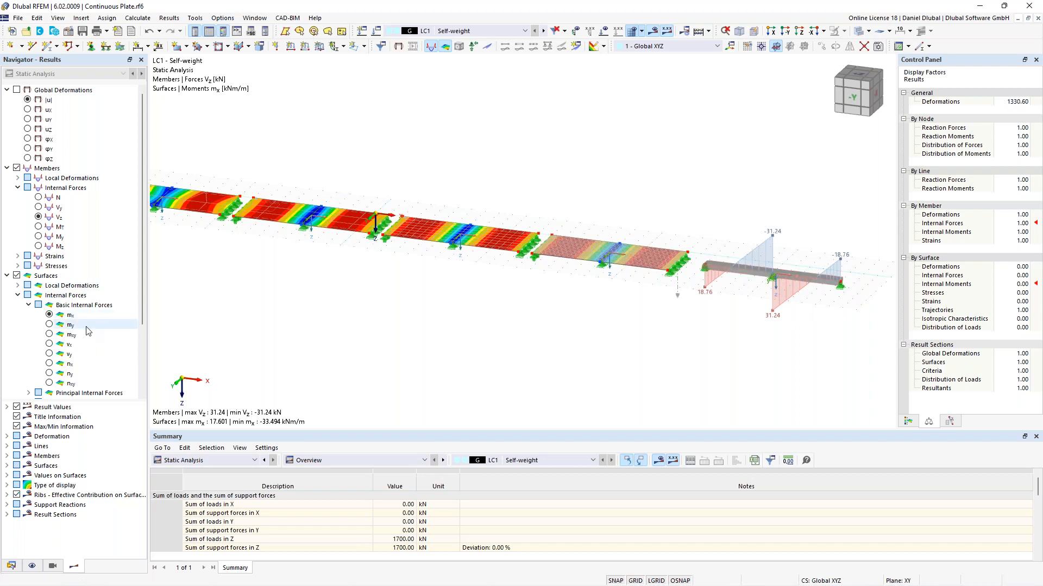
pyautogui.scroll(-3, 87, 330)
pyautogui.click(17, 383)
pyautogui.moveTo(288, 293); pyautogui.dragTo(413, 316, button='middle')
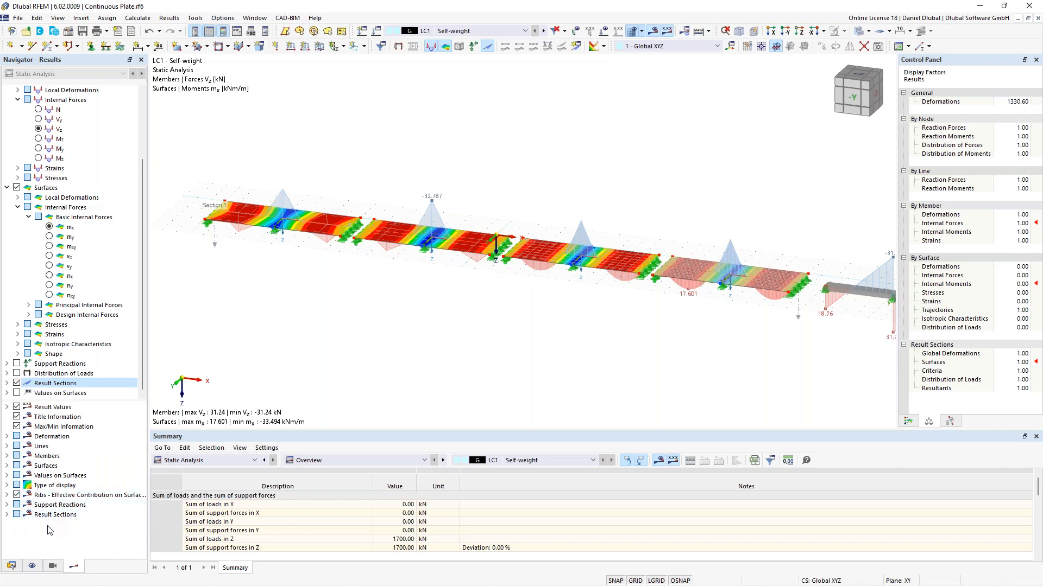
# Step: Set the result sections display to show local extremes
pyautogui.click(7, 516)
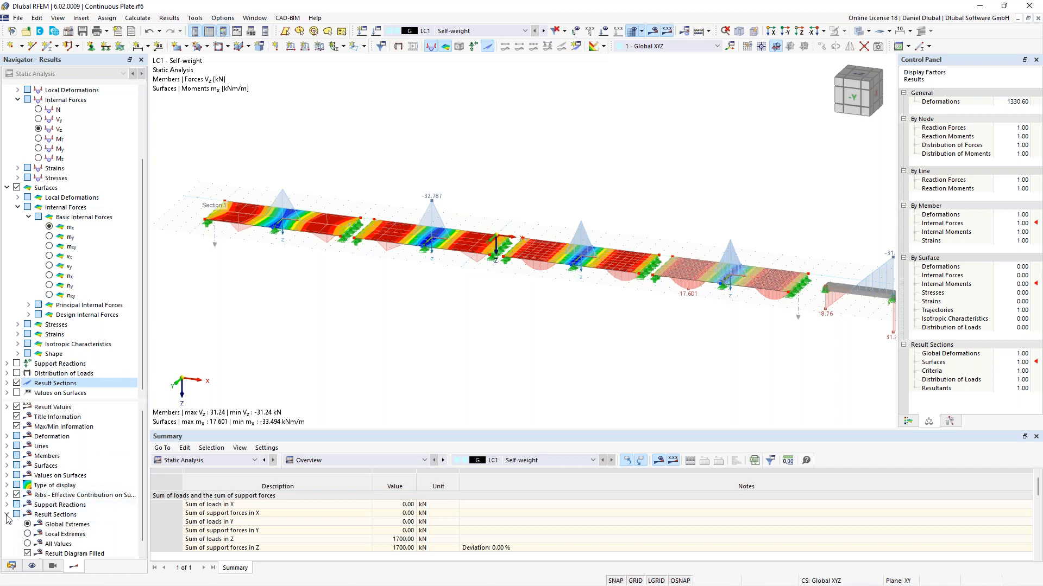
pyautogui.scroll(-1, 38, 519)
pyautogui.click(28, 525)
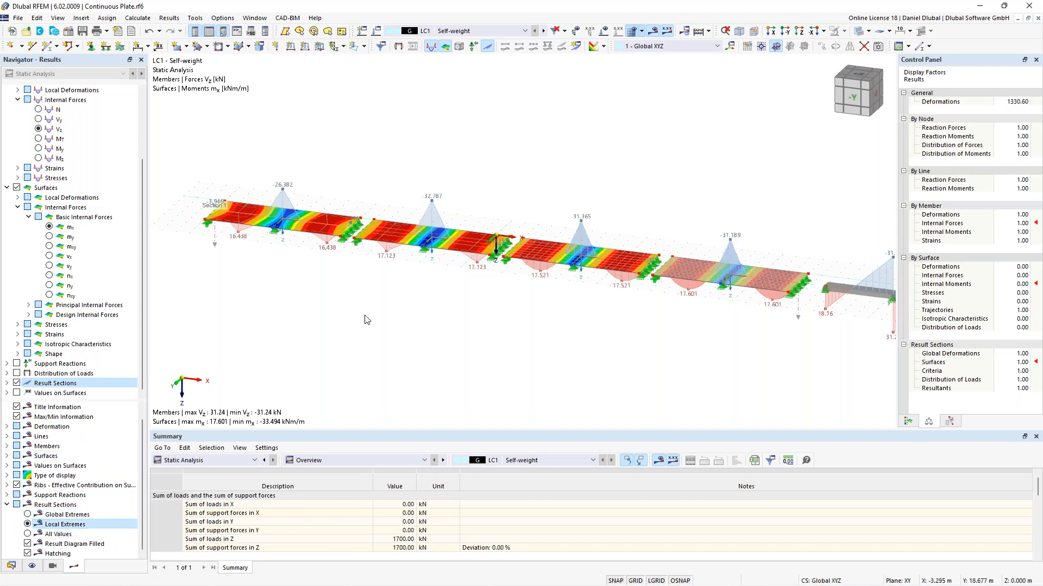
# Step: Switch the member results to the bending moment My
pyautogui.moveTo(418, 312); pyautogui.dragTo(431, 294, button='middle')
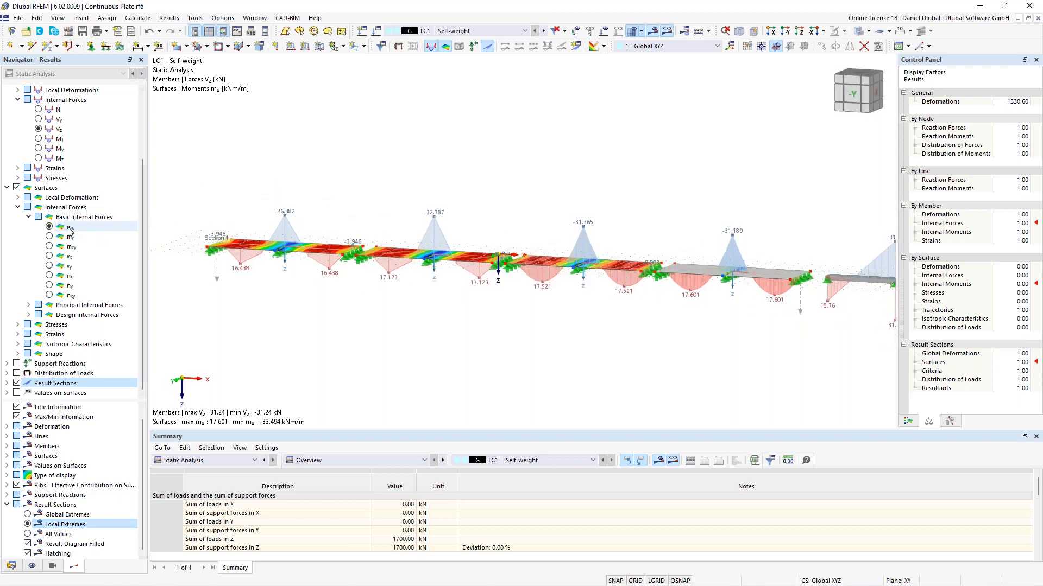
pyautogui.click(51, 229)
pyautogui.moveTo(654, 189); pyautogui.dragTo(440, 200, button='middle')
pyautogui.moveTo(440, 199); pyautogui.dragTo(461, 200, button='middle')
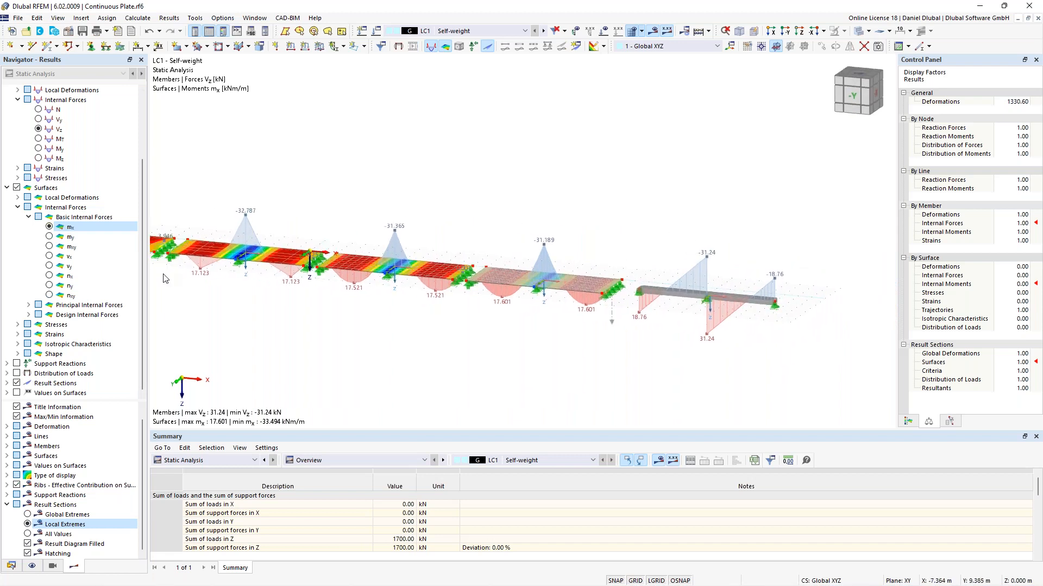
pyautogui.click(39, 149)
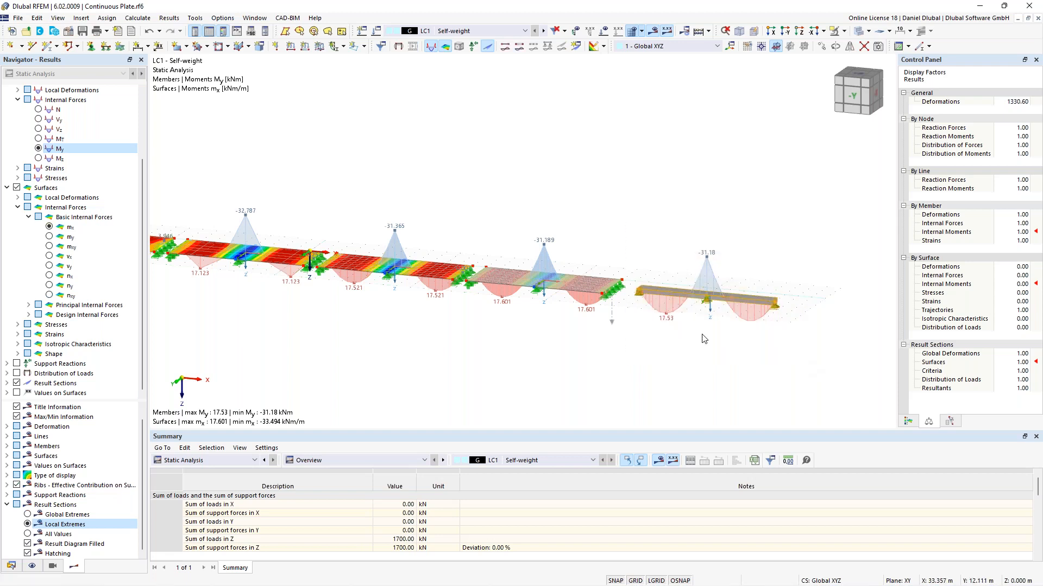
# Step: Examine the beam's My moment diagram and the mx moments along each plate span
pyautogui.scroll(3, 518, 224)
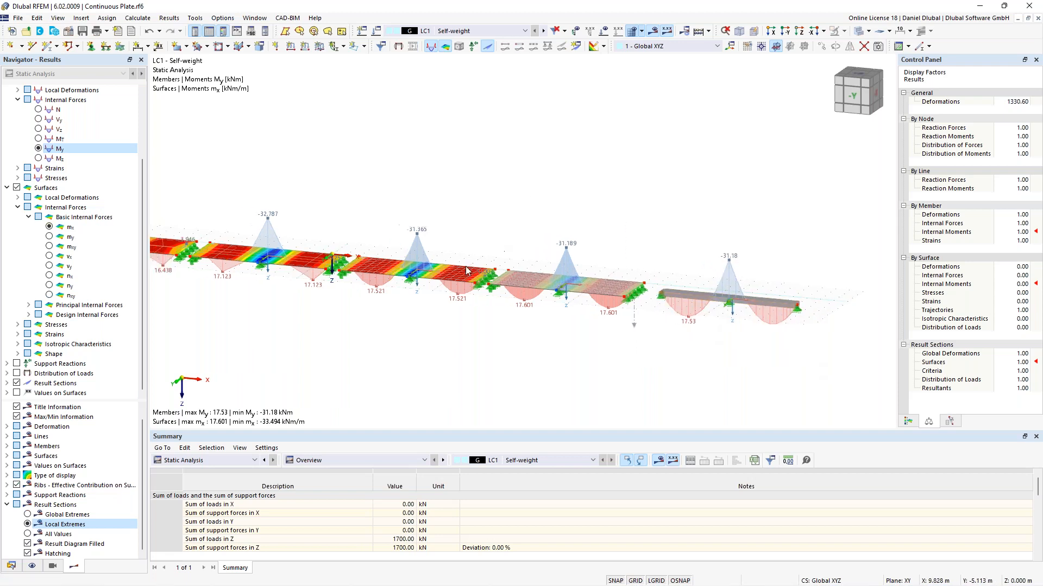
pyautogui.scroll(3, 518, 223)
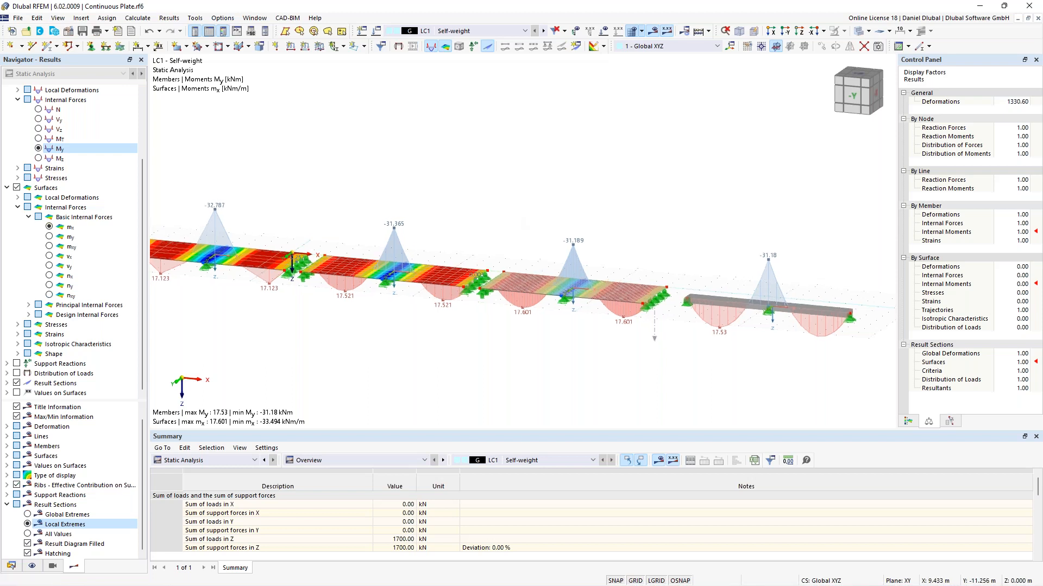
pyautogui.scroll(-2, 563, 210)
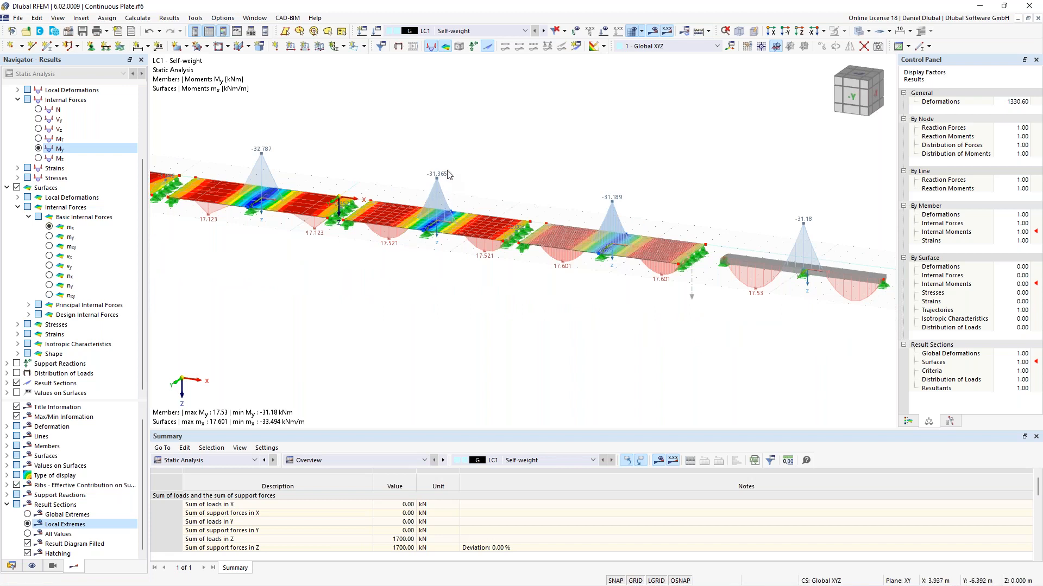
pyautogui.moveTo(460, 155)
pyautogui.mouseDown(button='middle')
pyautogui.moveTo(448, 160)
pyautogui.moveTo(463, 168)
pyautogui.mouseUp(button='middle')
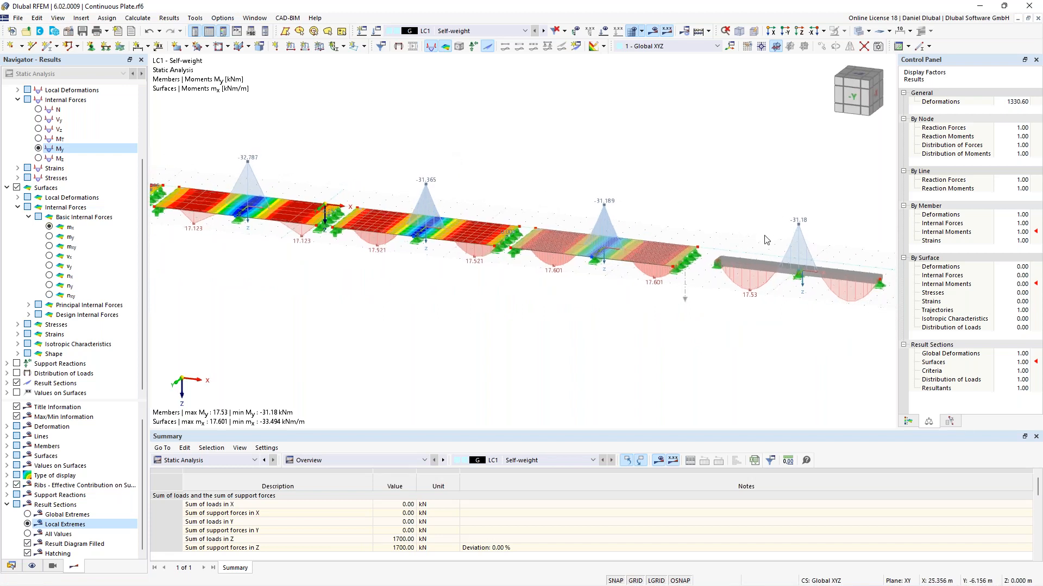
pyautogui.moveTo(494, 166); pyautogui.dragTo(674, 178, button='middle')
pyautogui.moveTo(408, 157); pyautogui.dragTo(499, 174, button='middle')
pyautogui.scroll(1, 344, 196)
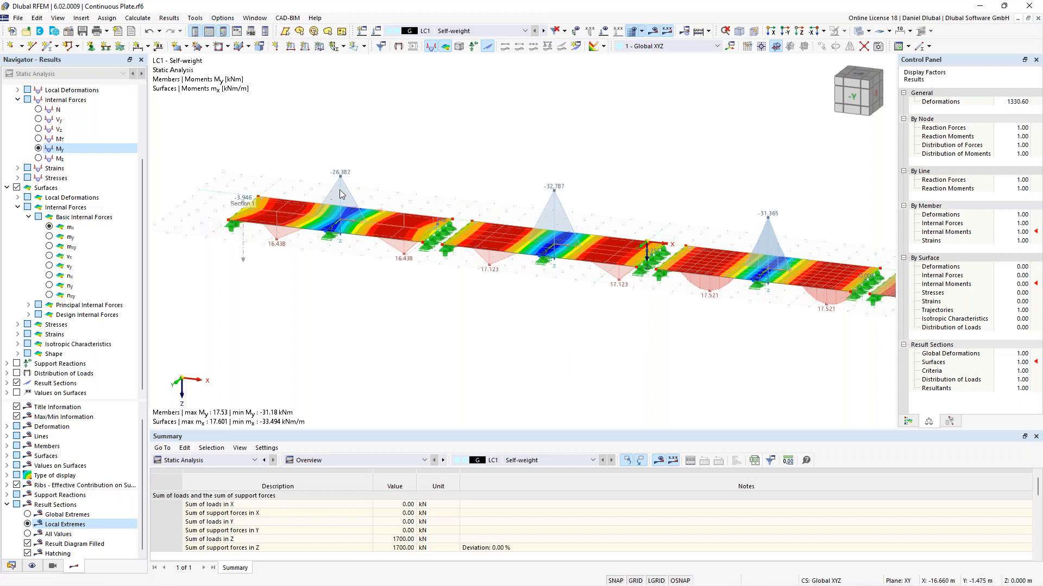
pyautogui.scroll(-2, 340, 186)
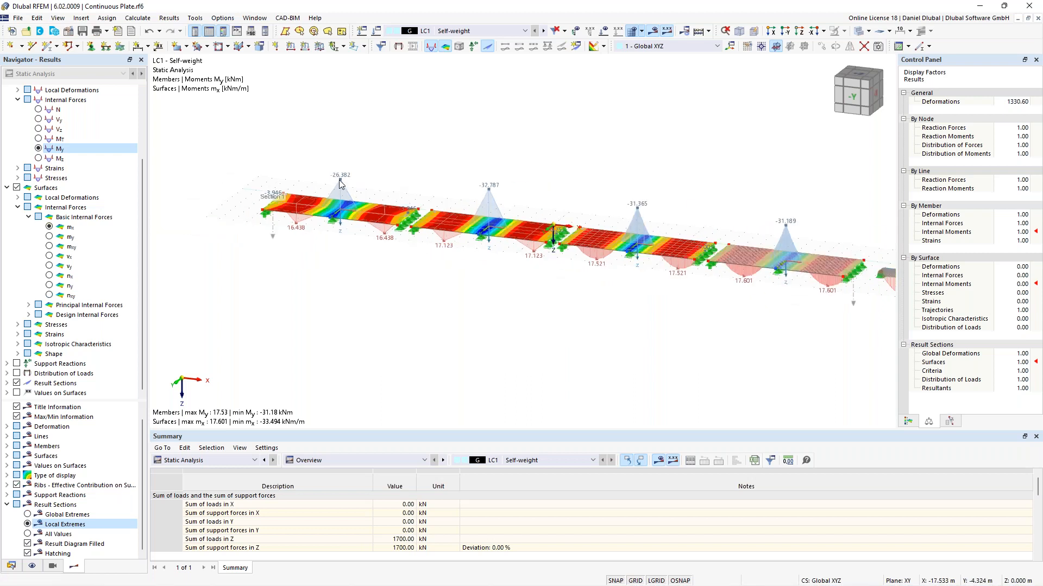
pyautogui.moveTo(418, 174); pyautogui.dragTo(304, 170, button='middle')
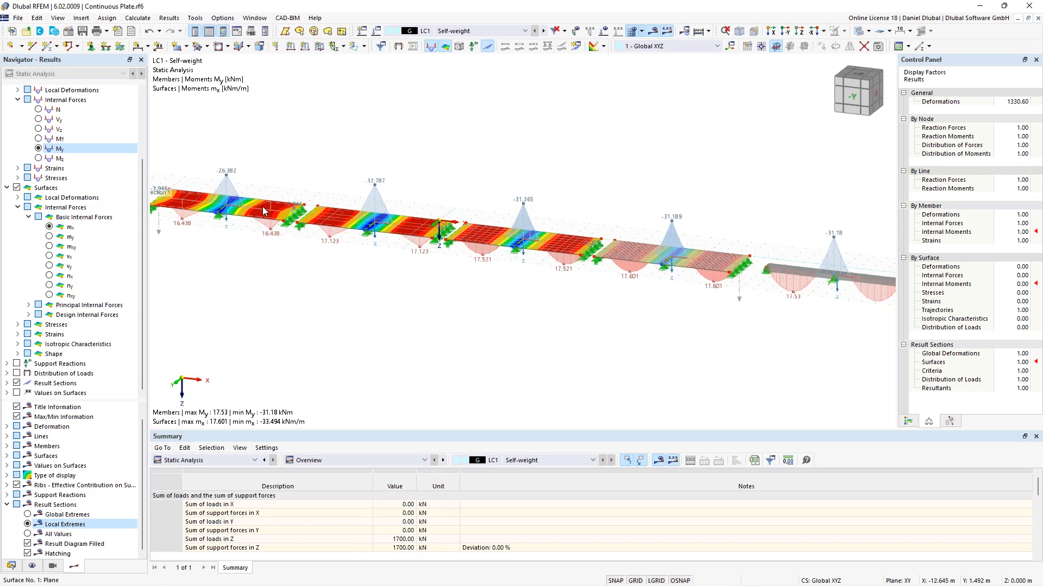
pyautogui.moveTo(261, 212)
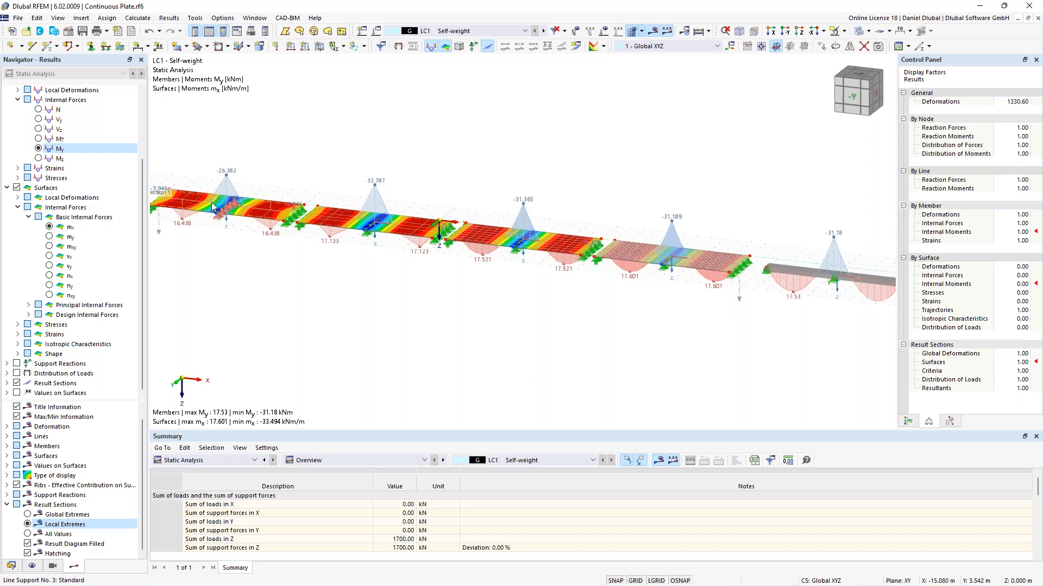
pyautogui.scroll(1, 203, 166)
pyautogui.scroll(4, 203, 166)
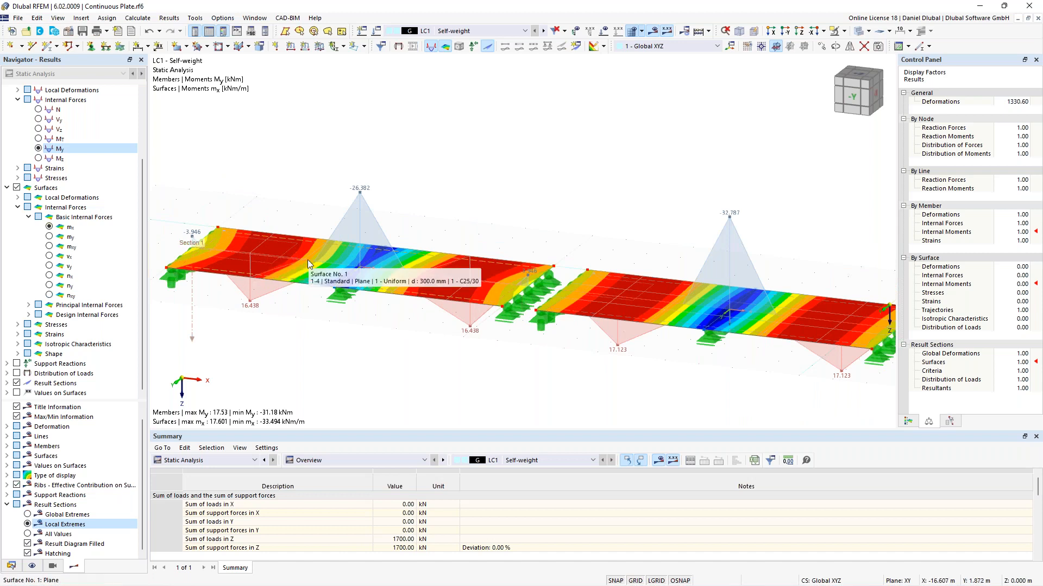
pyautogui.scroll(-3, 394, 209)
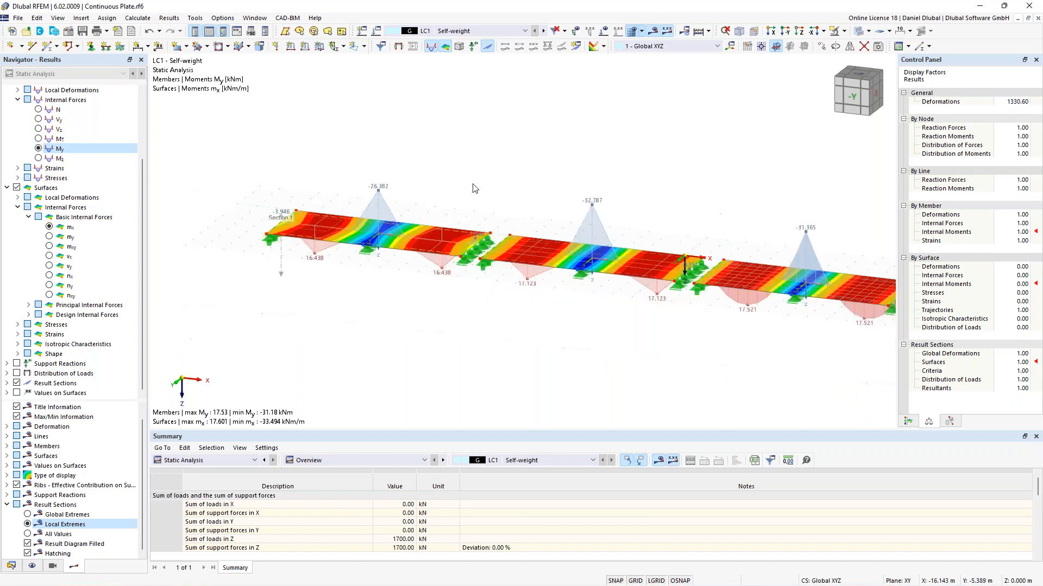
pyautogui.moveTo(534, 181); pyautogui.dragTo(310, 159, button='middle')
pyautogui.scroll(-3, 309, 161)
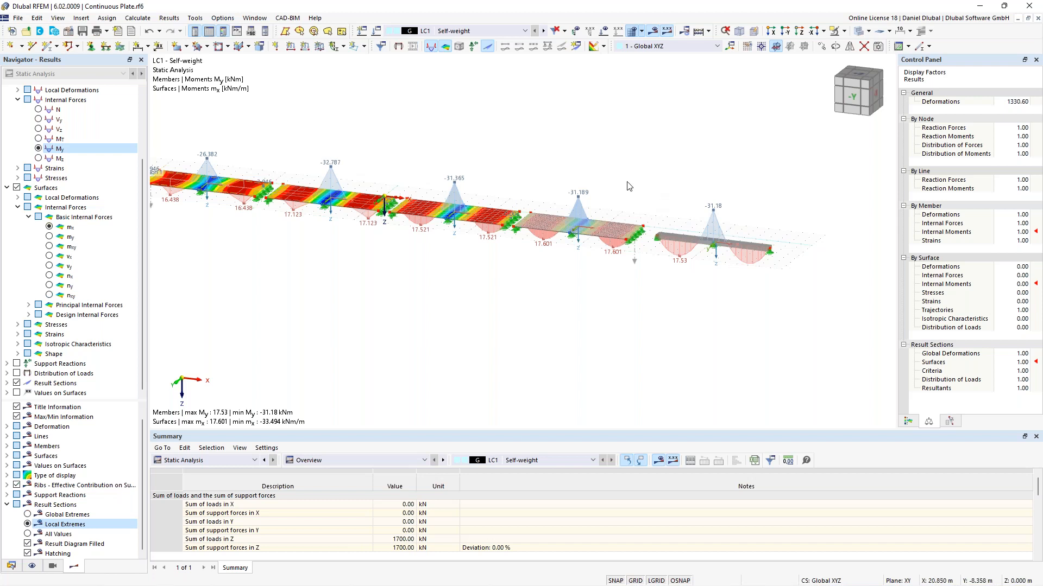
pyautogui.moveTo(500, 159); pyautogui.dragTo(515, 166, button='middle')
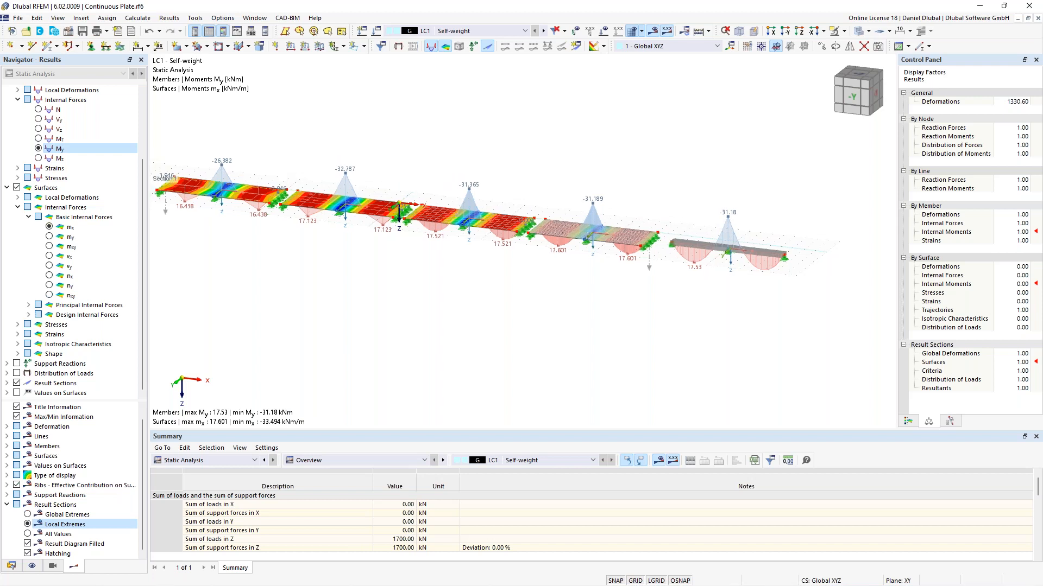
pyautogui.scroll(1, 313, 170)
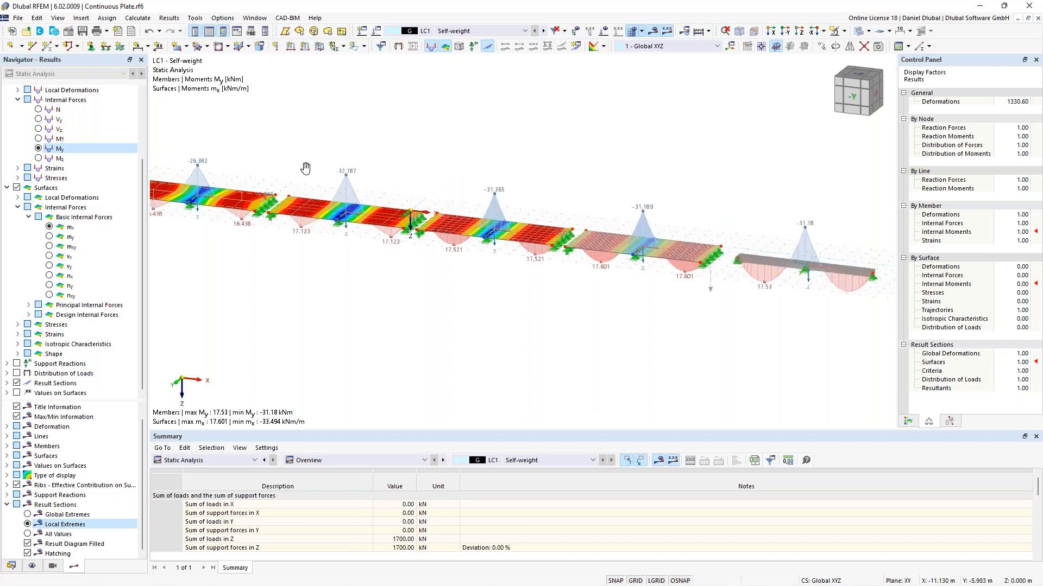
pyautogui.moveTo(306, 169); pyautogui.dragTo(322, 189, button='middle')
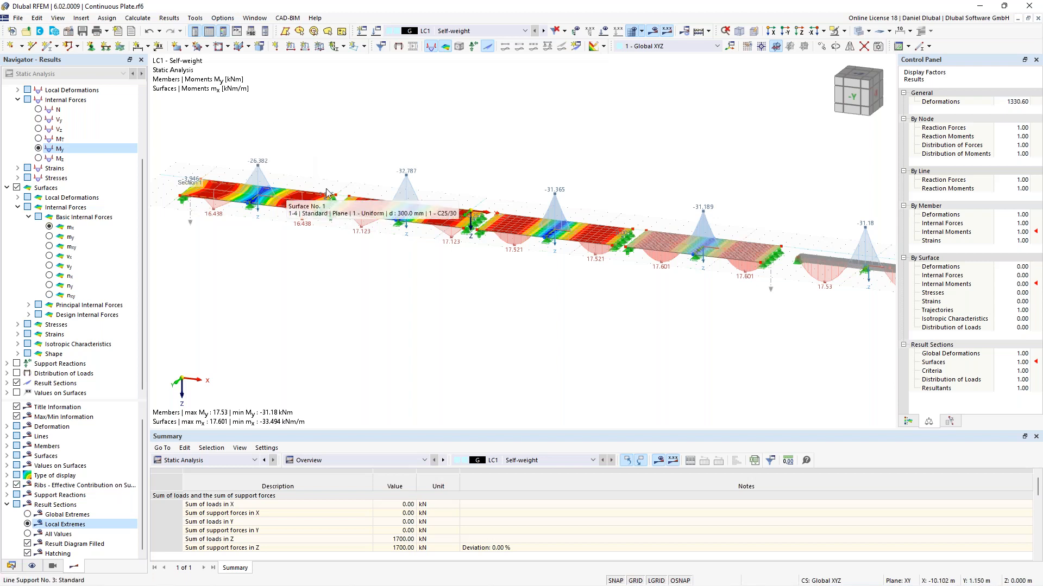
pyautogui.scroll(-2, 323, 184)
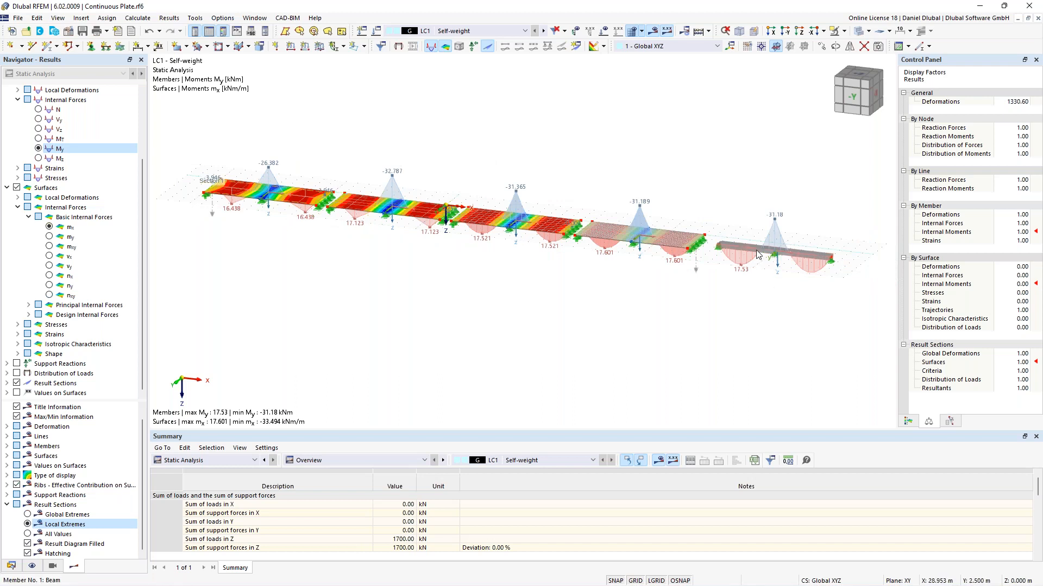
pyautogui.scroll(4, 600, 200)
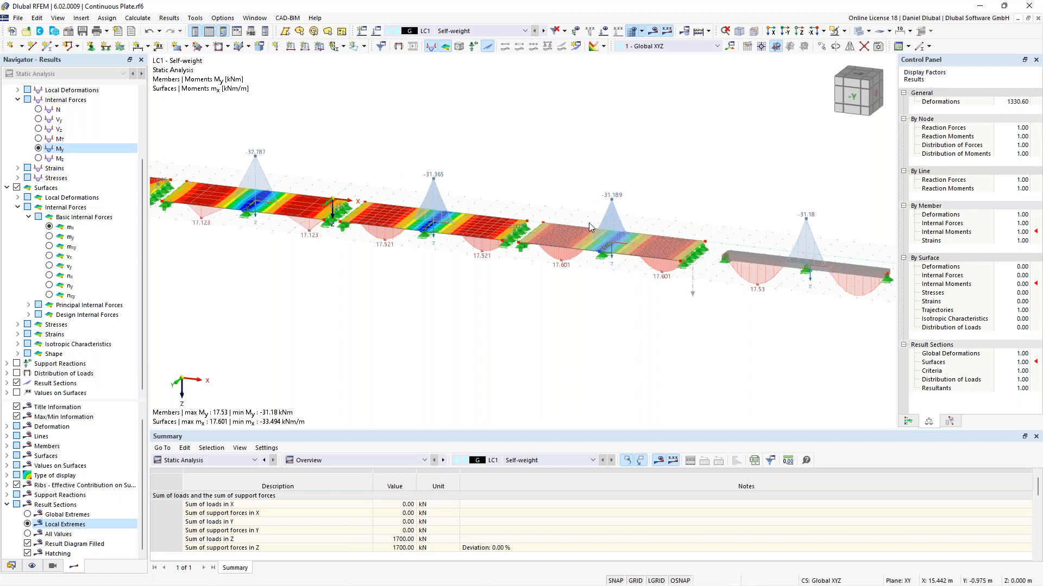
pyautogui.scroll(5, 622, 166)
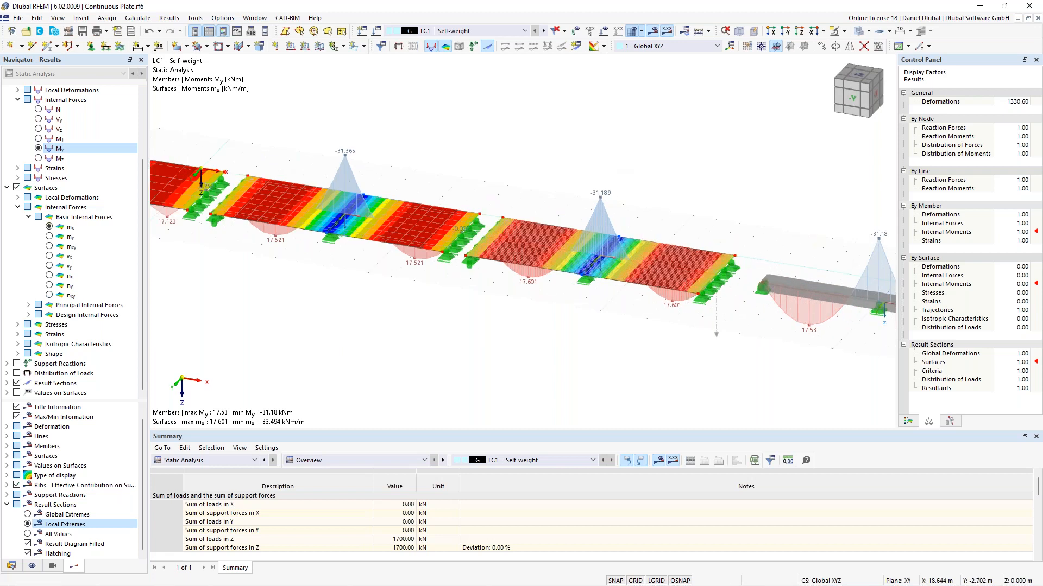
pyautogui.scroll(2, 660, 217)
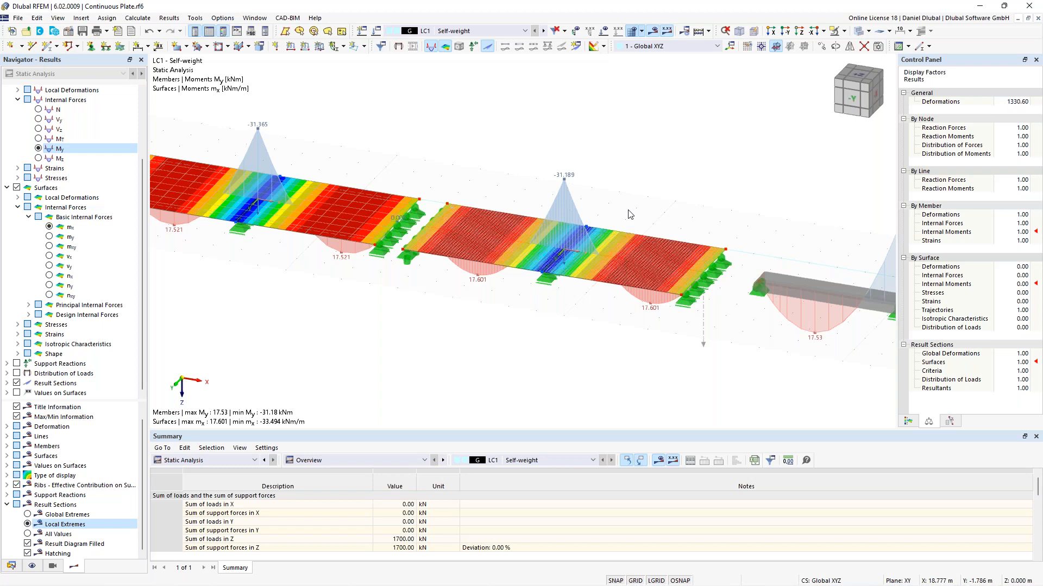
pyautogui.scroll(-5, 628, 214)
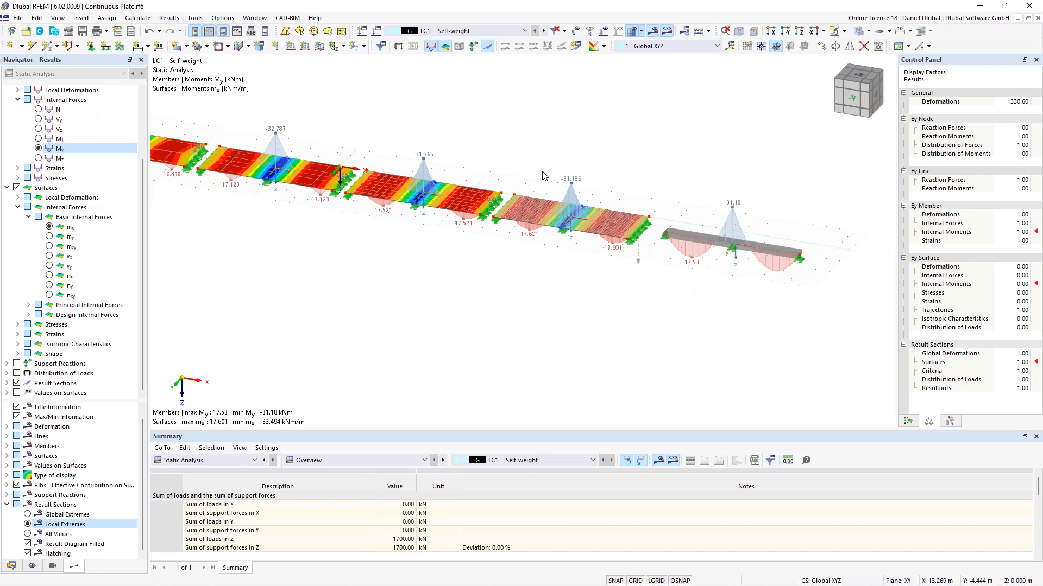
pyautogui.moveTo(543, 171); pyautogui.dragTo(548, 180, button='middle')
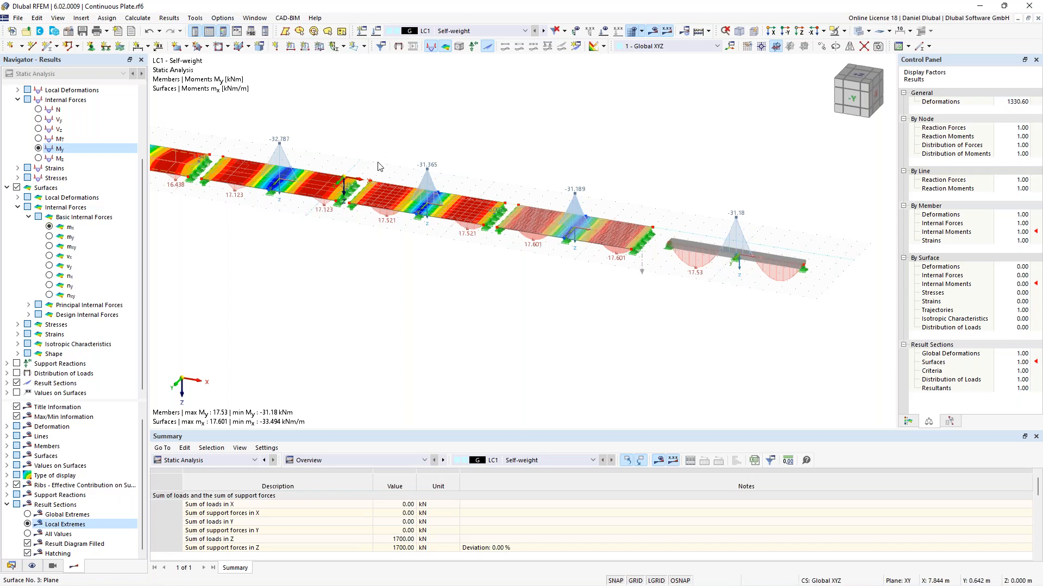
pyautogui.scroll(2, 423, 158)
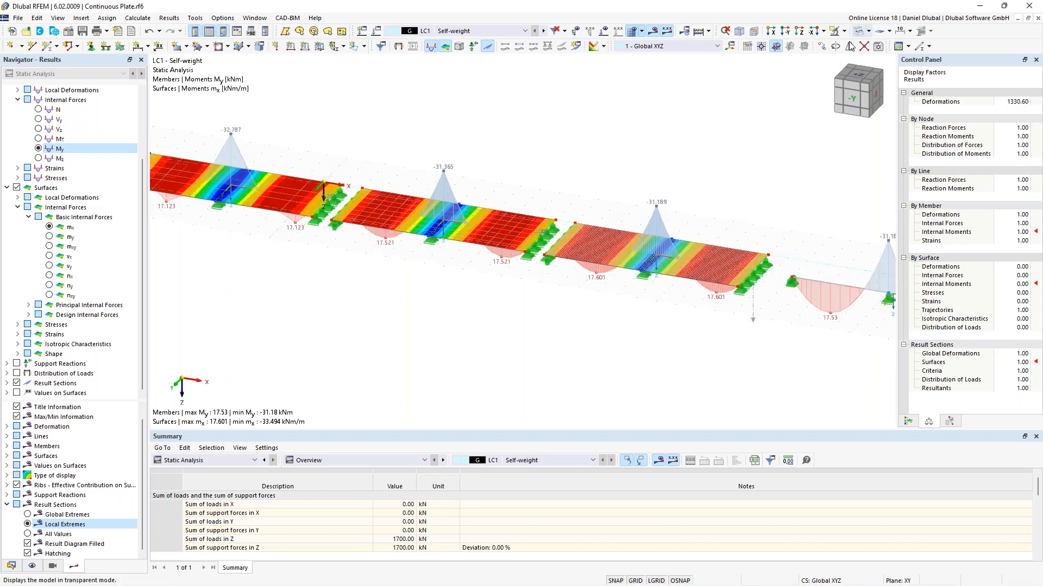
# Step: Turn off the result display and inspect the line supports along the plate spans
pyautogui.click(652, 32)
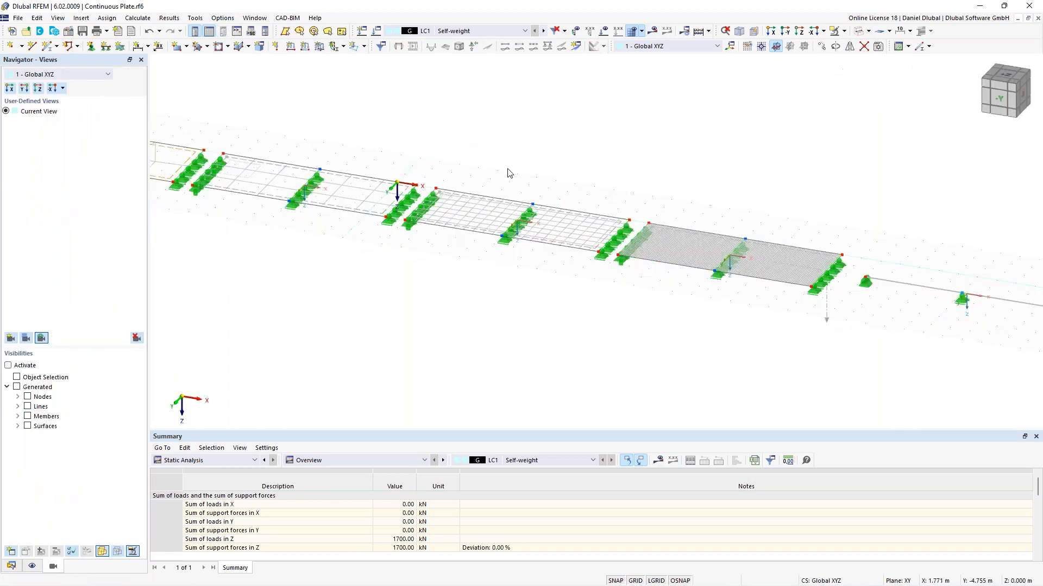
pyautogui.scroll(2, 472, 158)
pyautogui.scroll(-2, 449, 147)
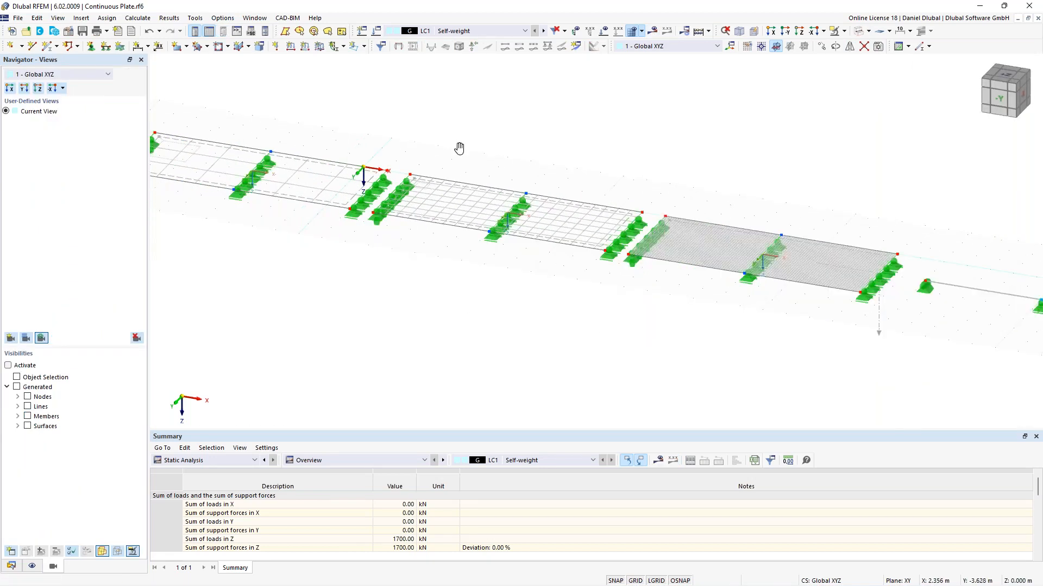
pyautogui.scroll(2, 427, 221)
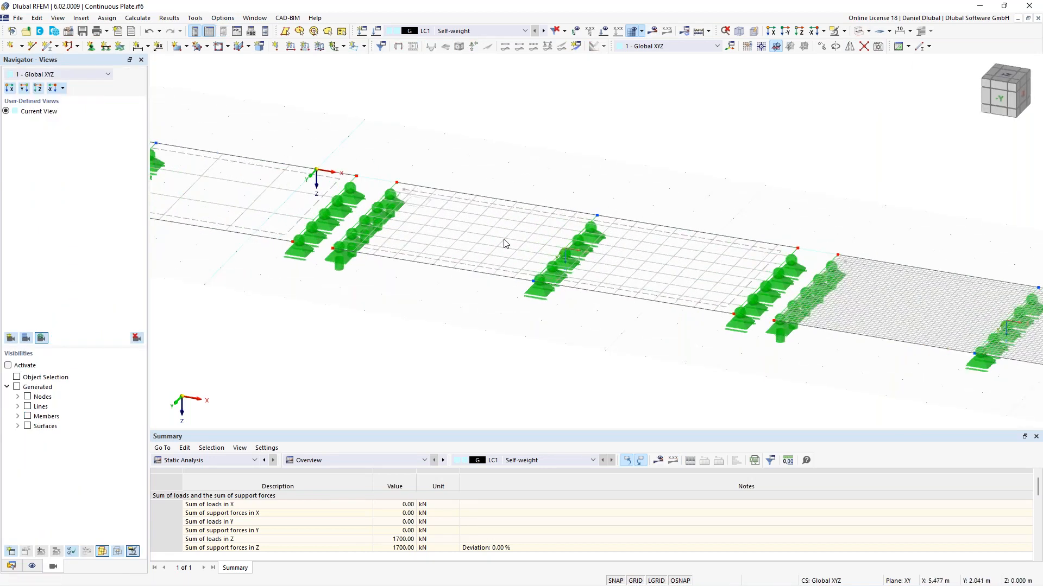
pyautogui.scroll(-2, 500, 243)
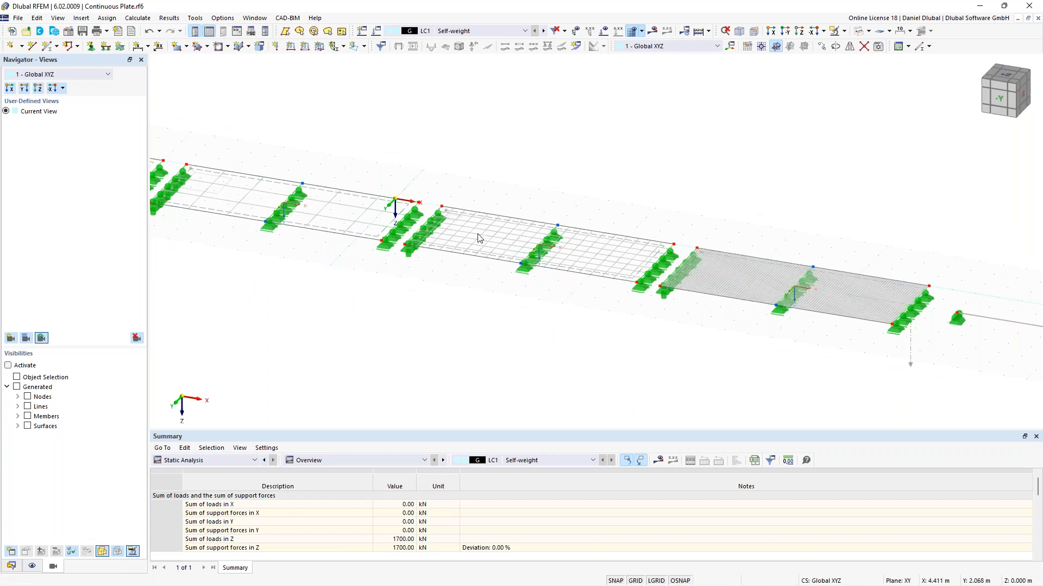
pyautogui.scroll(3, 494, 233)
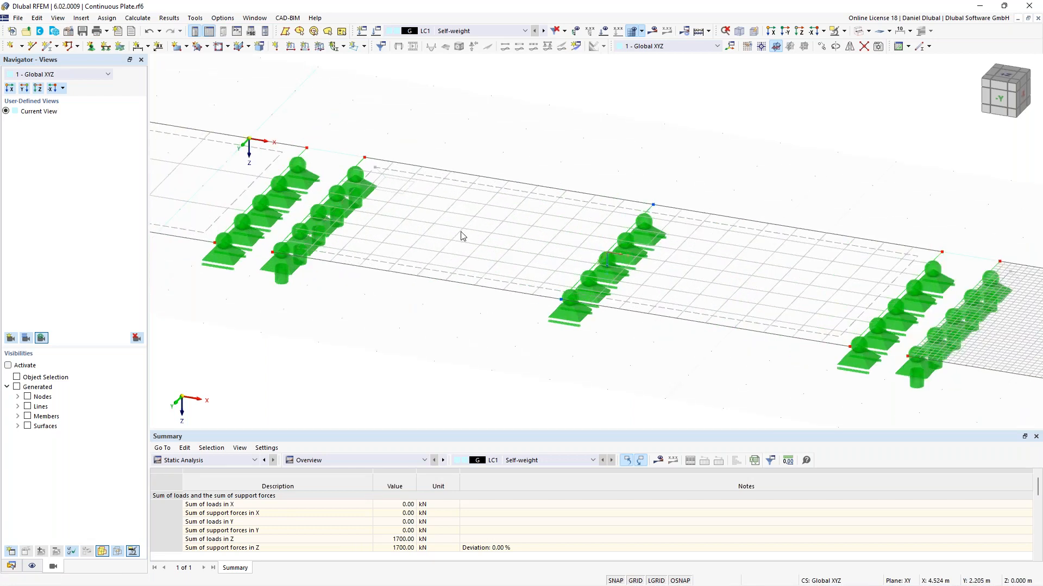
pyautogui.scroll(-3, 420, 226)
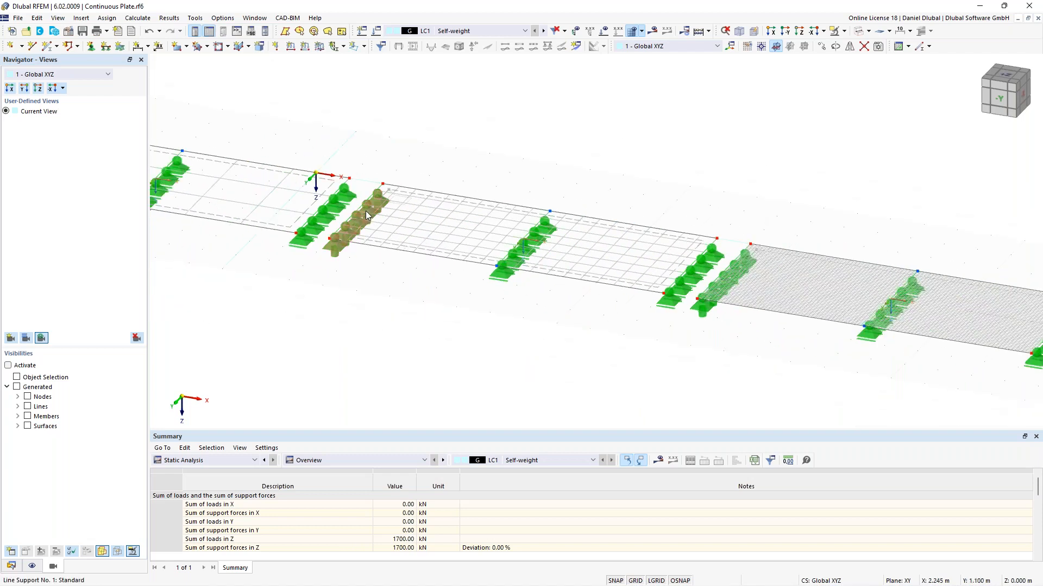
pyautogui.scroll(-2, 488, 245)
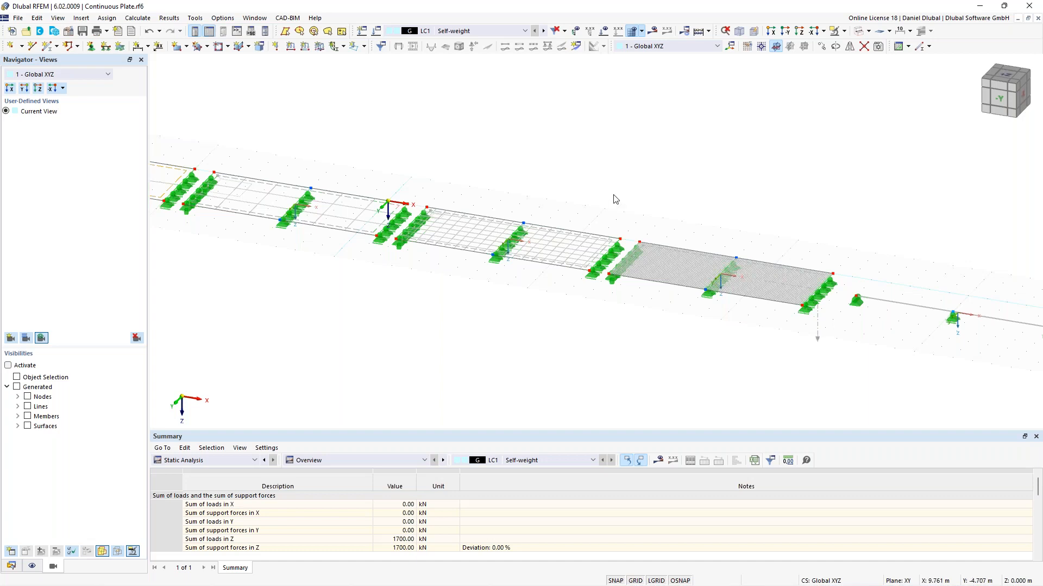
pyautogui.scroll(-1, 723, 210)
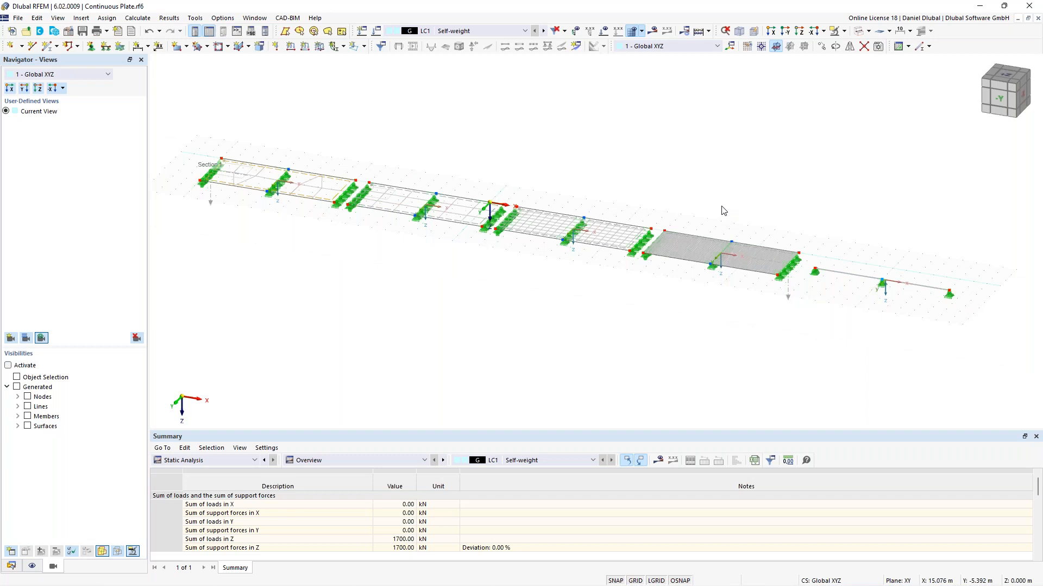
pyautogui.scroll(2, 551, 191)
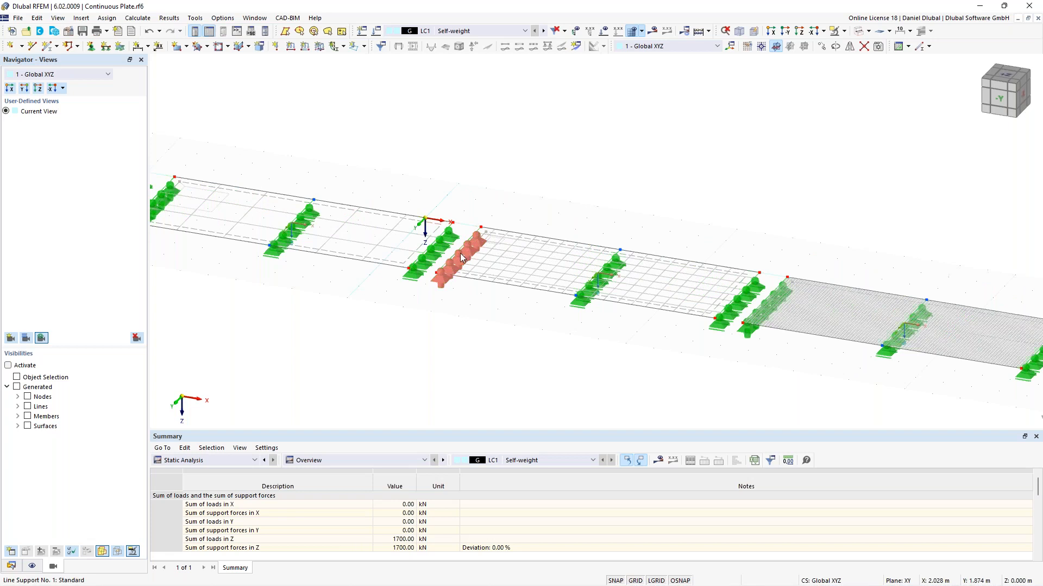
# Step: Zoom out over the whole plate and beam, then switch the result display back on
pyautogui.moveTo(454, 259)
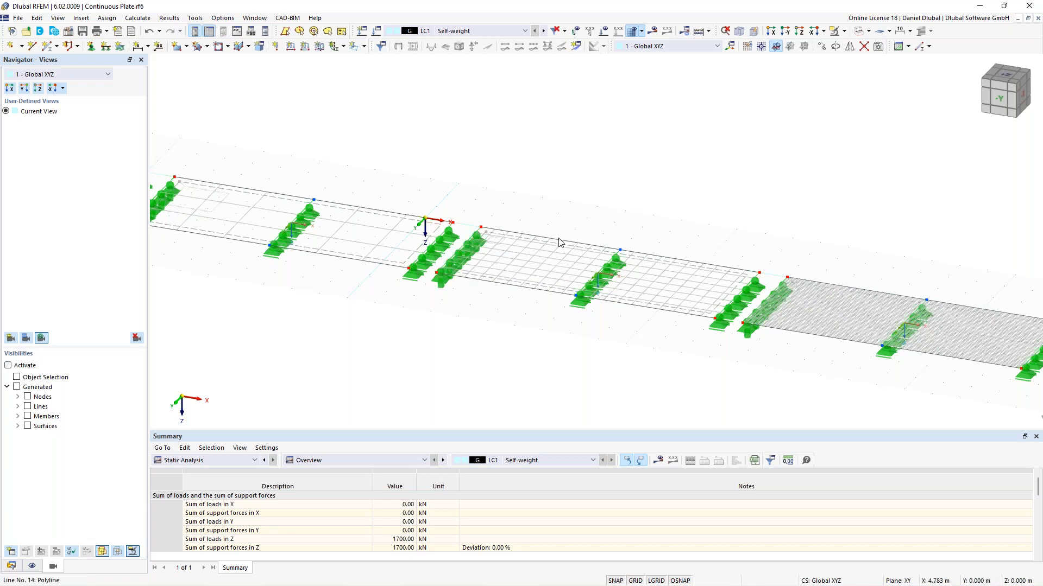
pyautogui.scroll(-1, 565, 232)
pyautogui.moveTo(424, 190); pyautogui.dragTo(466, 194, button='middle')
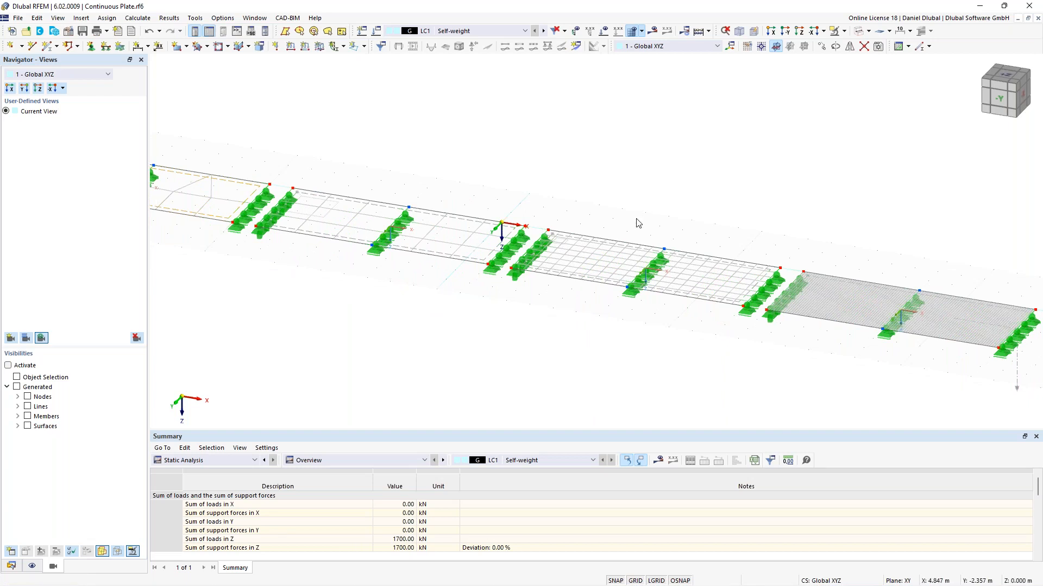
pyautogui.scroll(-2, 643, 217)
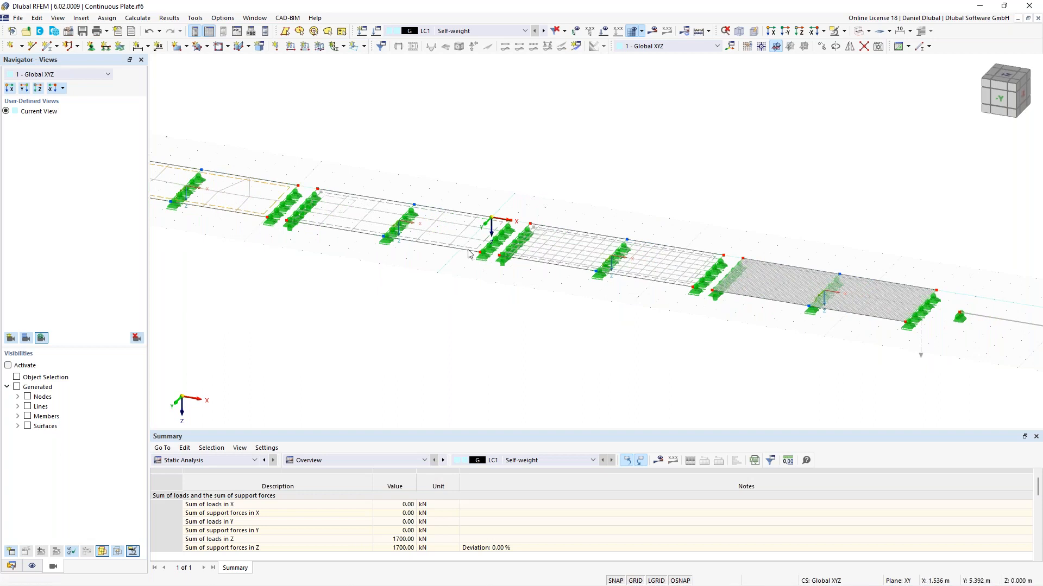
pyautogui.scroll(-1, 482, 211)
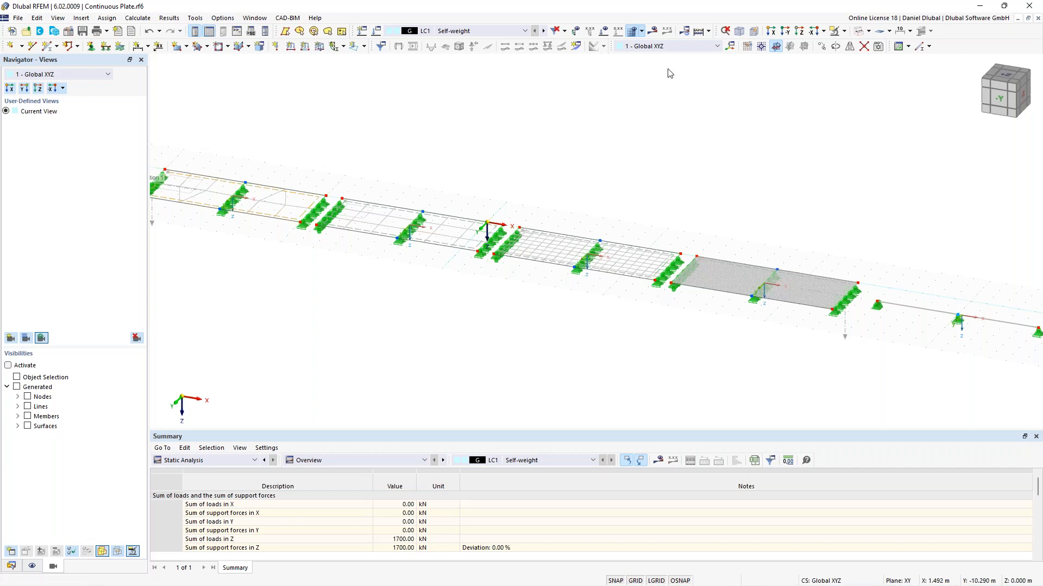
pyautogui.click(859, 31)
pyautogui.scroll(-3, 589, 189)
pyautogui.moveTo(565, 198); pyautogui.dragTo(580, 195, button='middle')
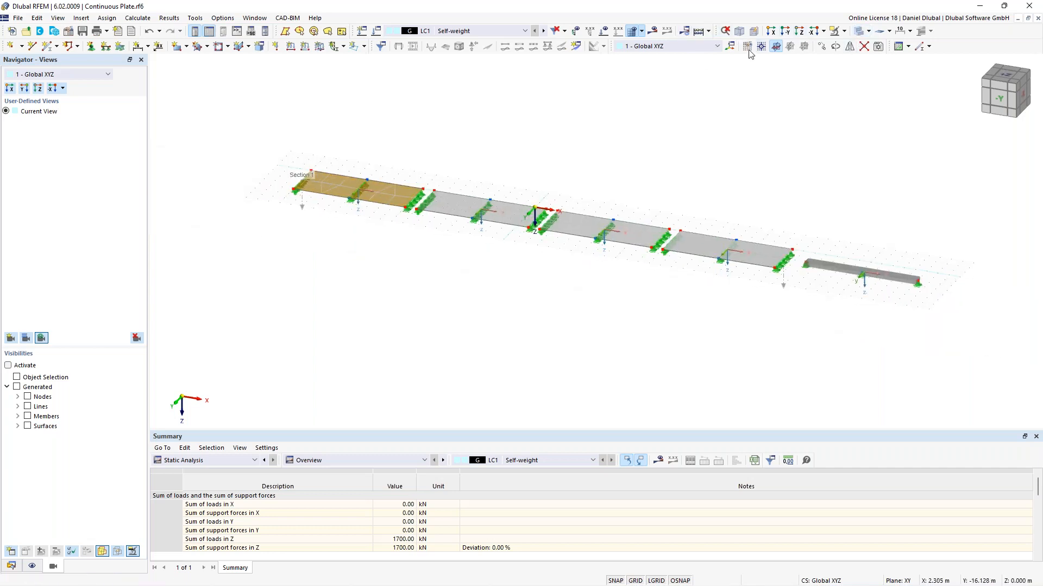
pyautogui.click(654, 32)
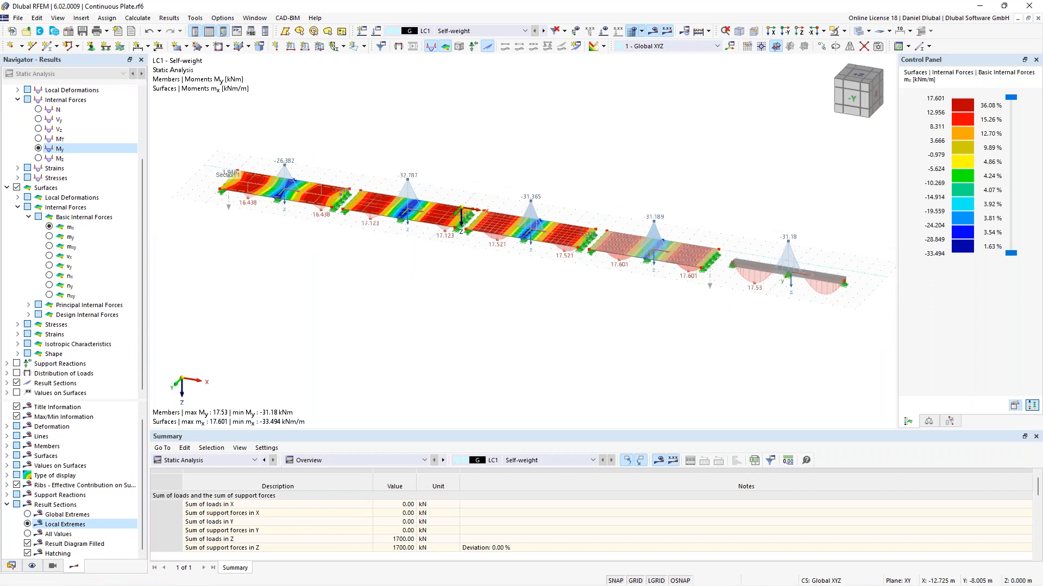
# Step: Open the result diagrams of result section 1 and hide the global pz load distribution diagram
pyautogui.scroll(-1, 251, 202)
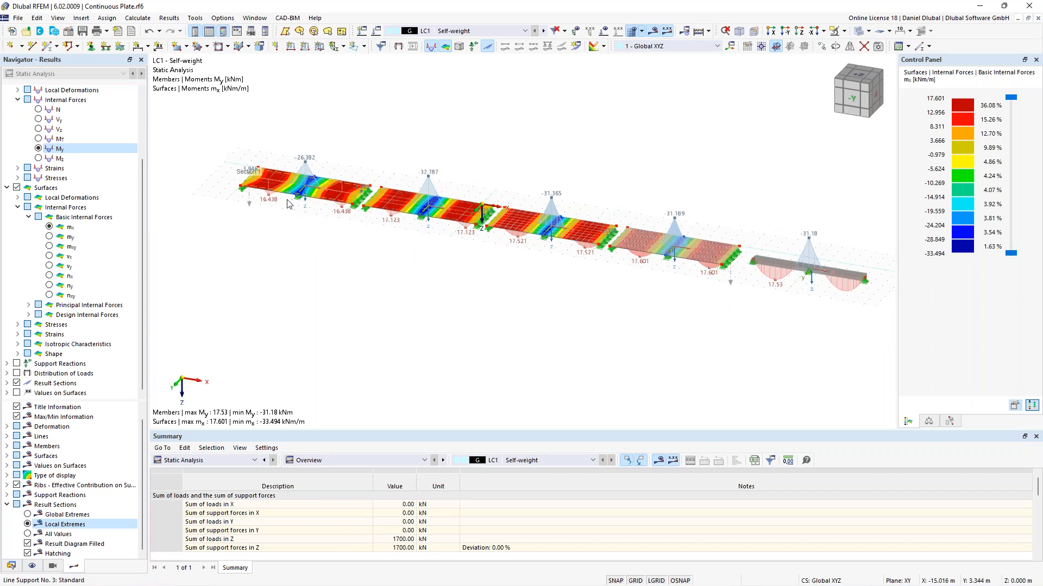
pyautogui.rightClick(251, 202)
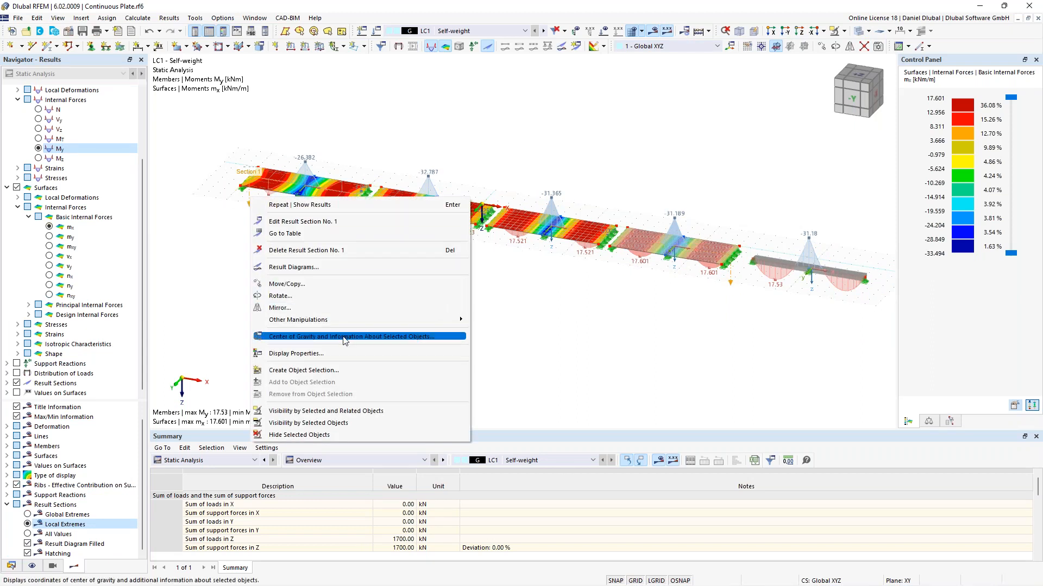
pyautogui.click(320, 269)
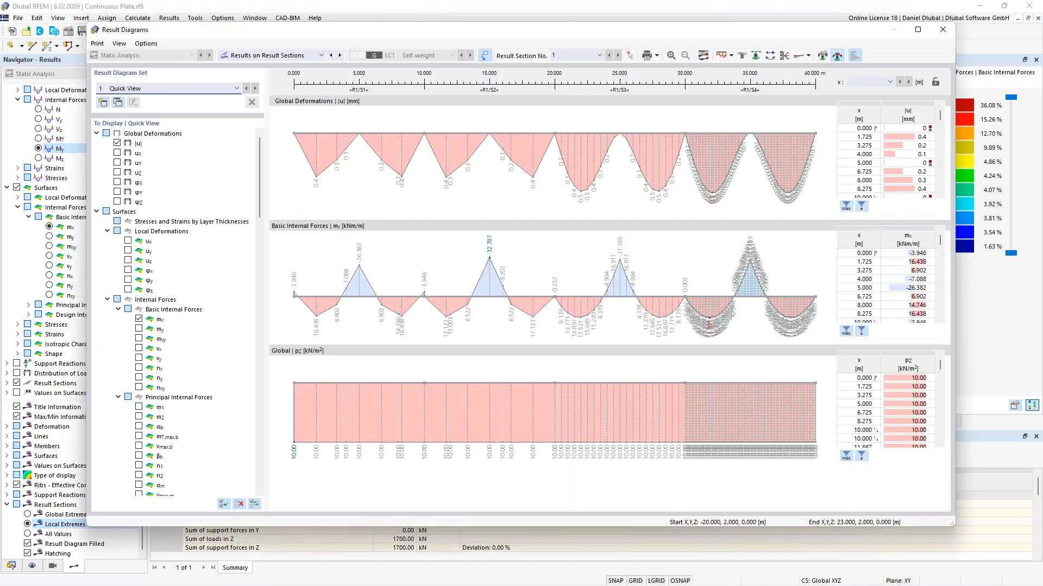
pyautogui.scroll(-20, 147, 421)
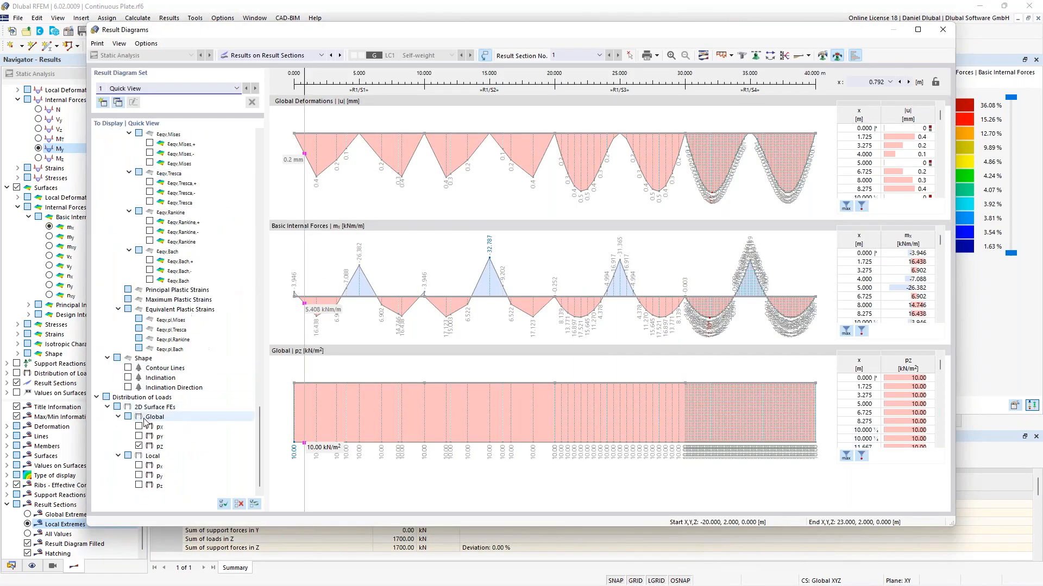
pyautogui.click(139, 447)
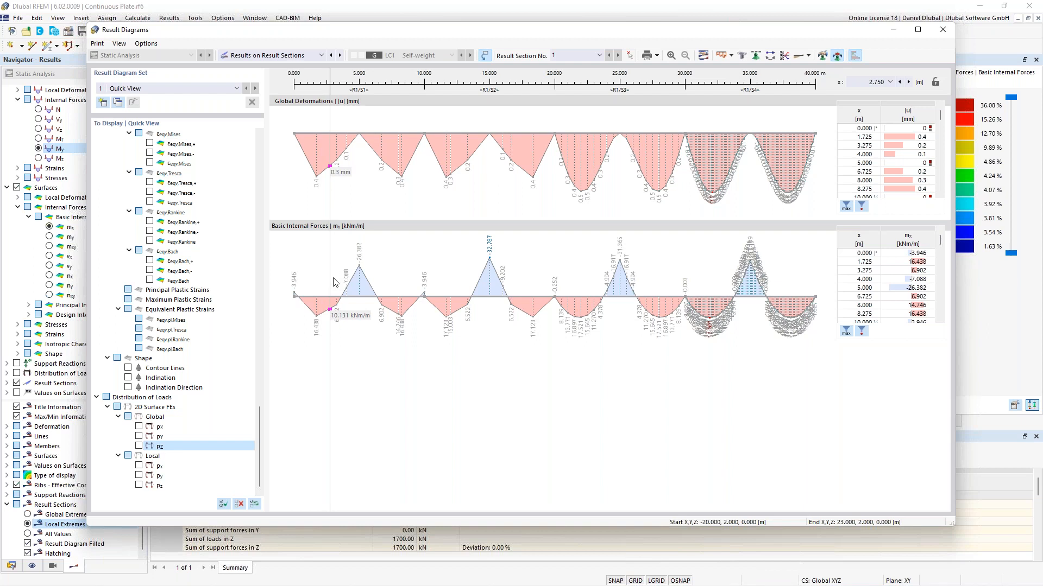
# Step: Read the section diagrams at x = 2.5 m, then step along to 12.5, 22.5 and 32.5 m, and close the dialog
pyautogui.click(873, 82)
pyautogui.write('2,5')
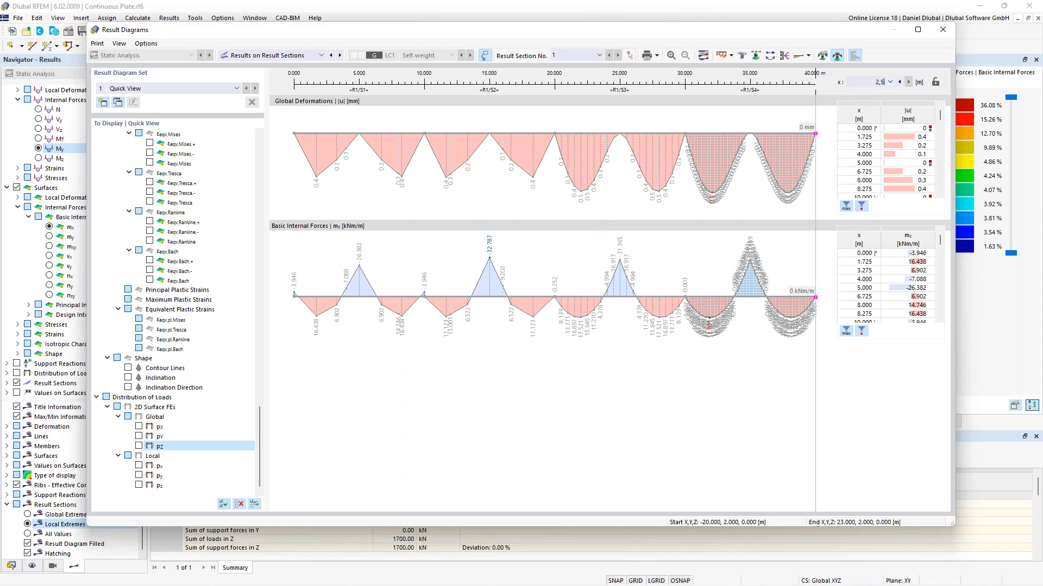
pyautogui.press('Return')
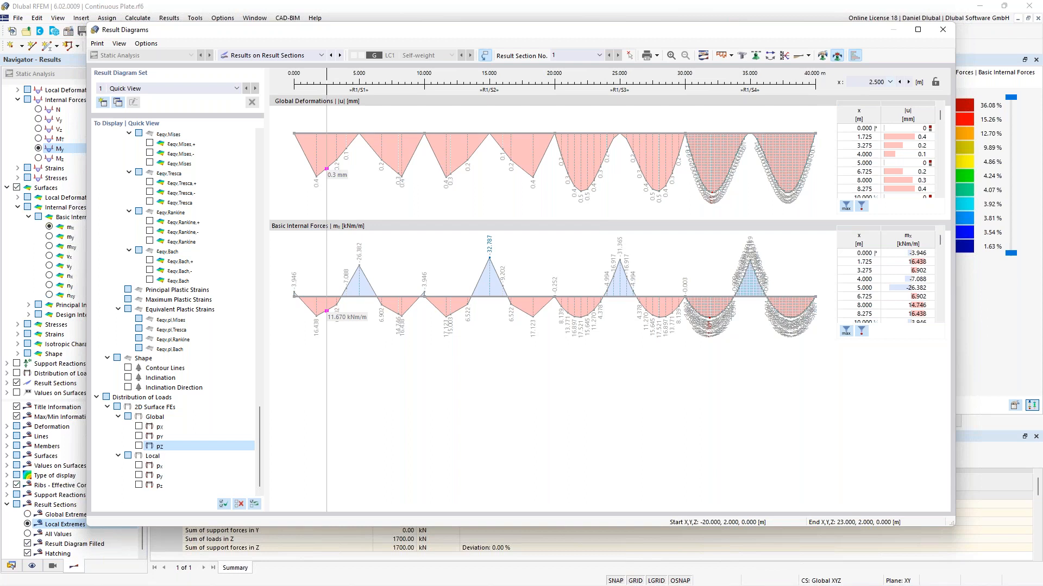
pyautogui.click(935, 82)
pyautogui.press('Return')
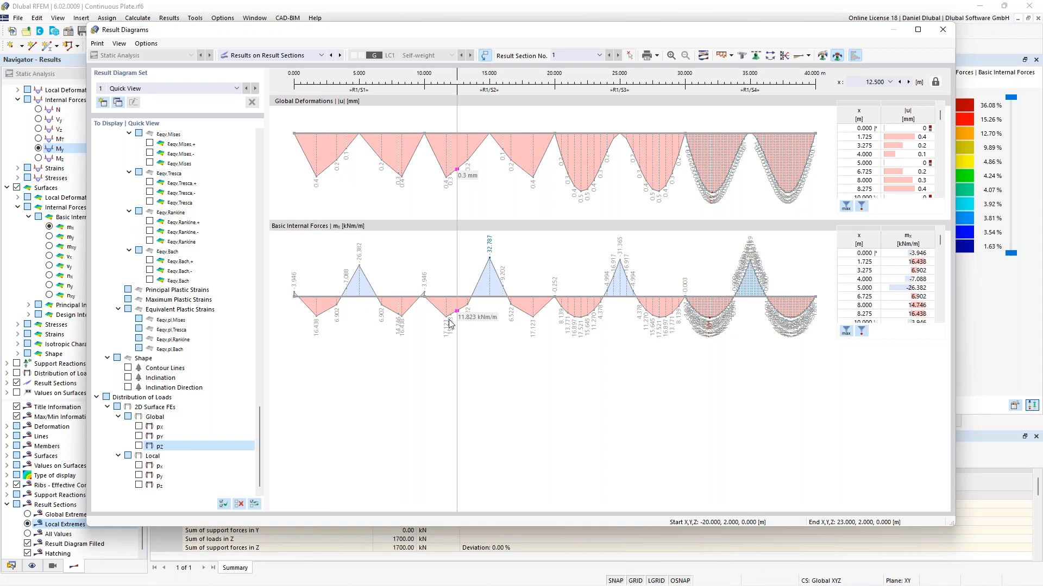
pyautogui.moveTo(870, 81); pyautogui.dragTo(866, 83)
pyautogui.write('2')
pyautogui.press('Return')
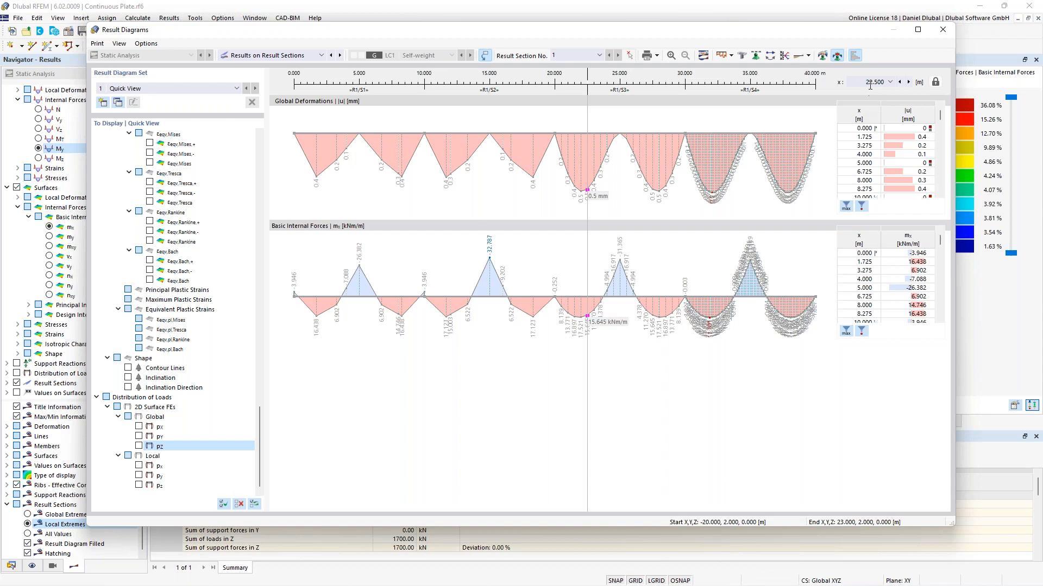
pyautogui.press('Return')
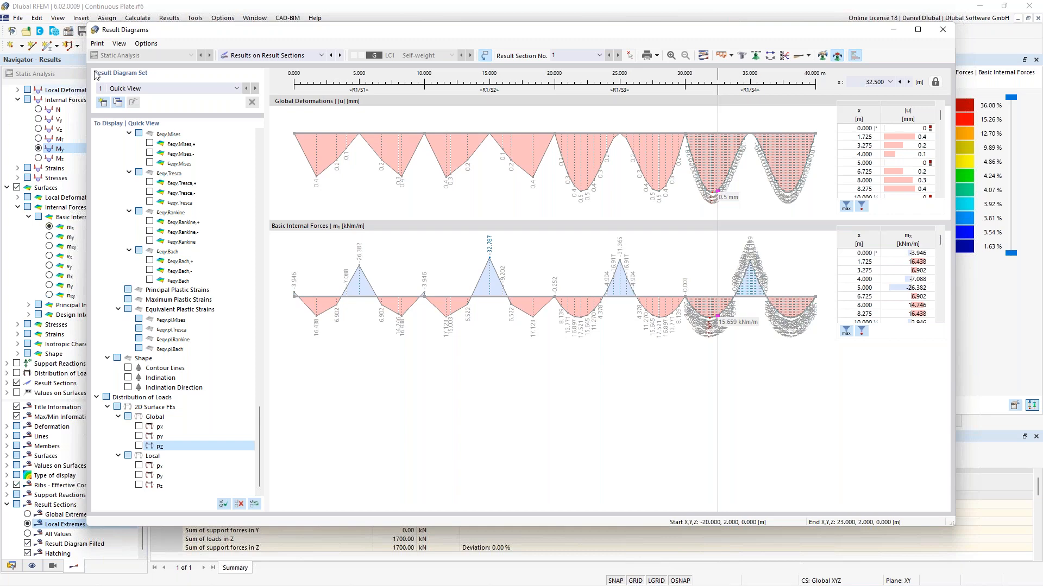
pyautogui.click(942, 30)
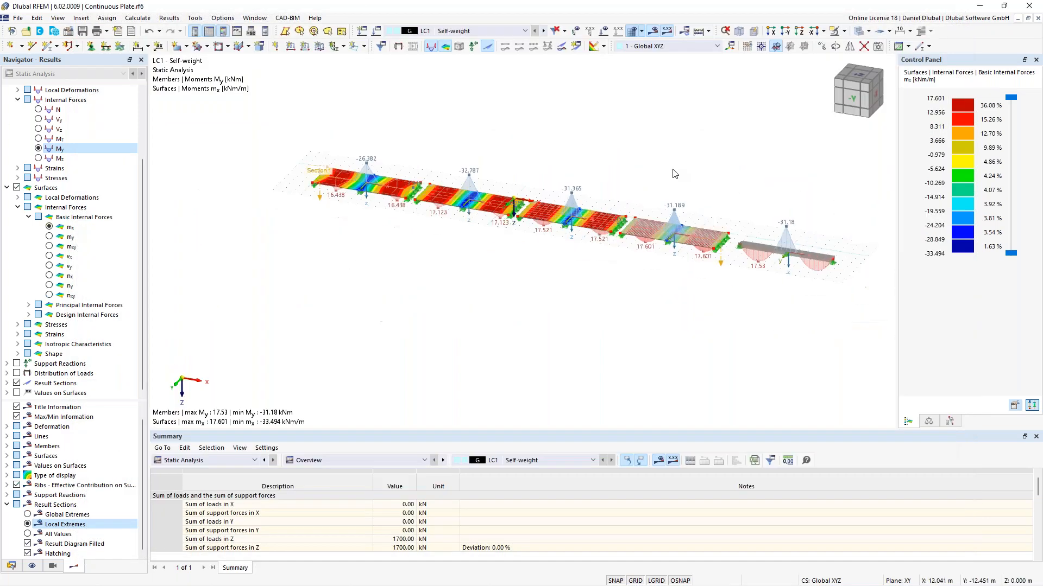
# Step: Edit the beam's R_M1 1000/300 section to deactivate shear stiffness, accepting deletion of the results
pyautogui.scroll(2, 721, 210)
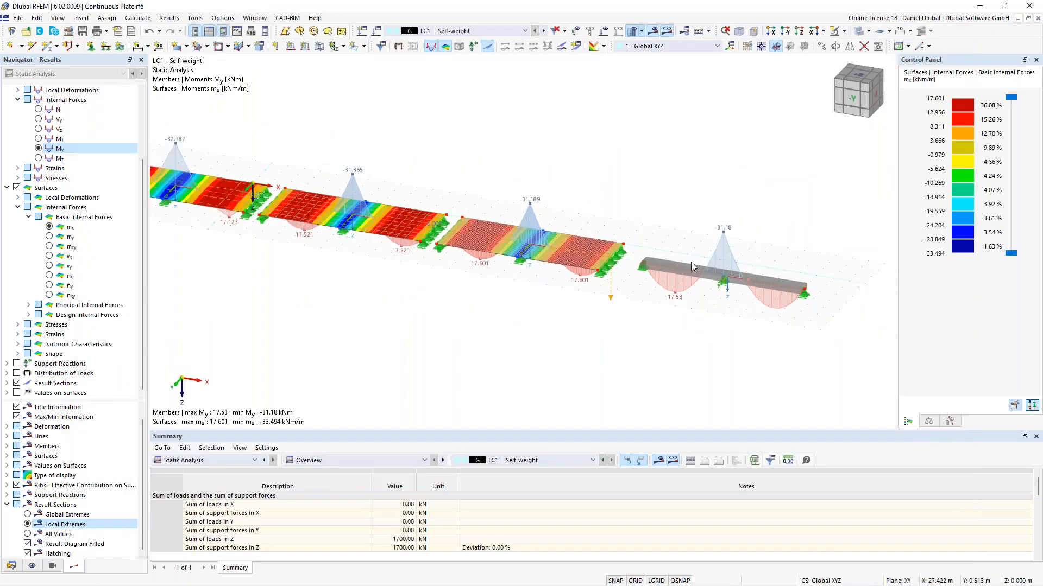
pyautogui.scroll(1, 715, 243)
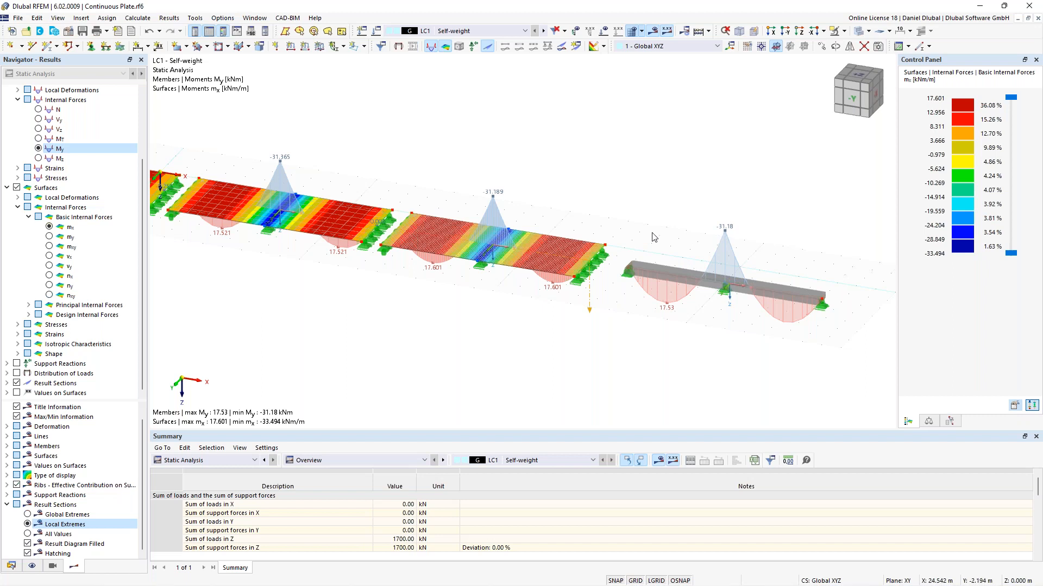
pyautogui.scroll(-1, 652, 233)
pyautogui.moveTo(668, 231); pyautogui.dragTo(643, 226, button='middle')
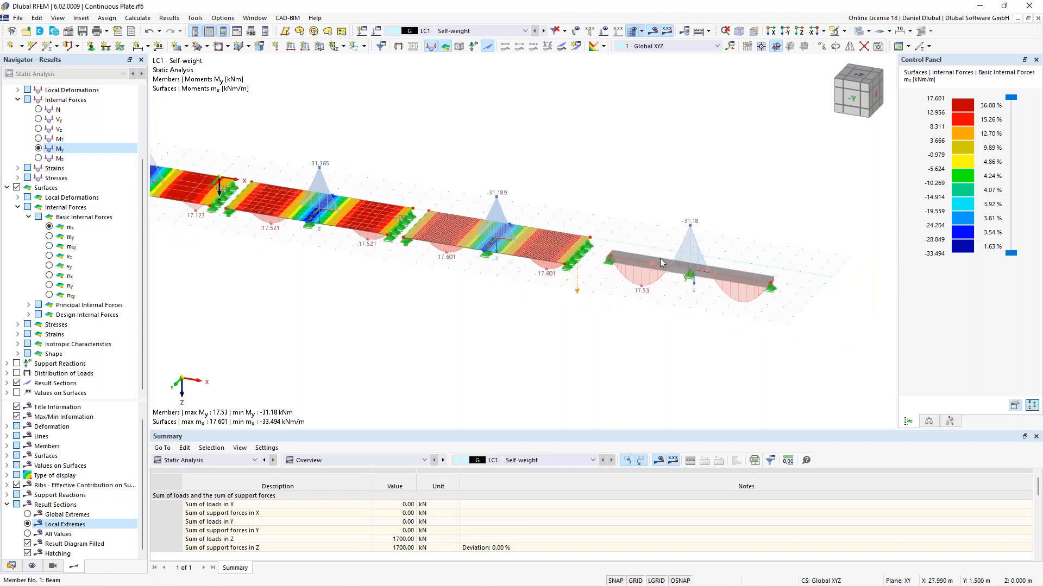
pyautogui.scroll(1, 660, 258)
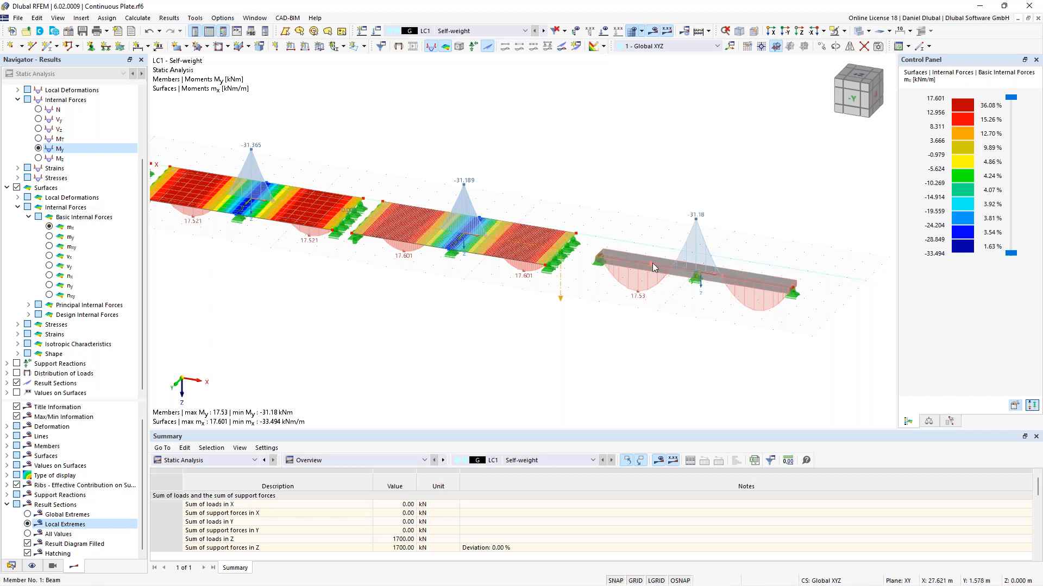
pyautogui.doubleClick(660, 270)
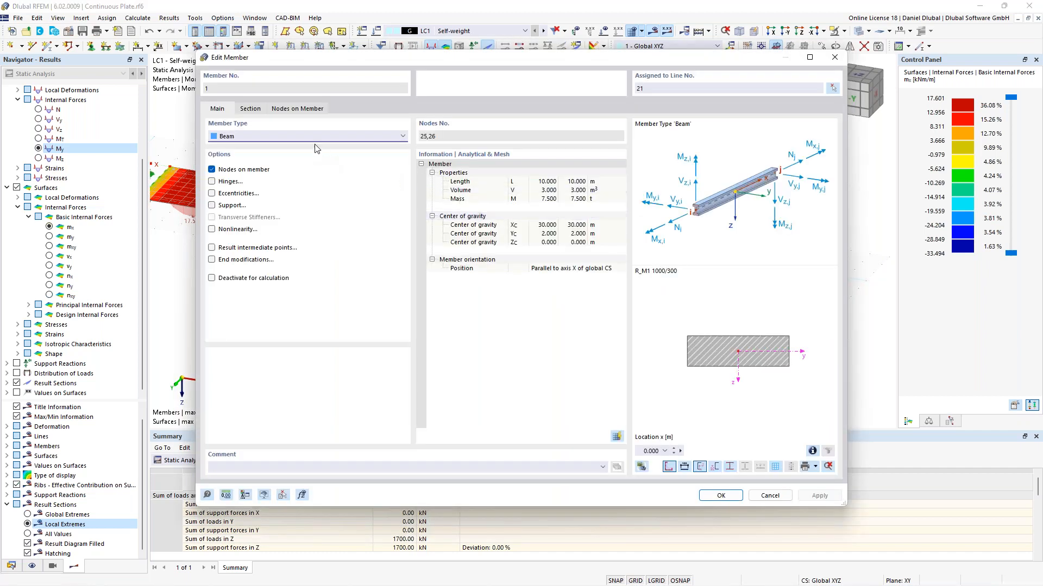
pyautogui.click(251, 109)
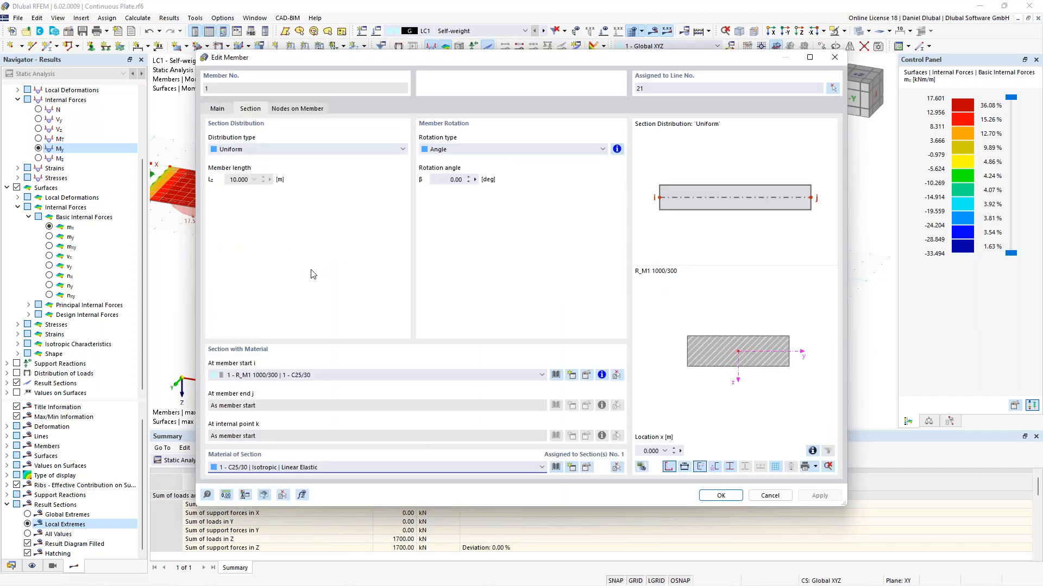
pyautogui.click(587, 376)
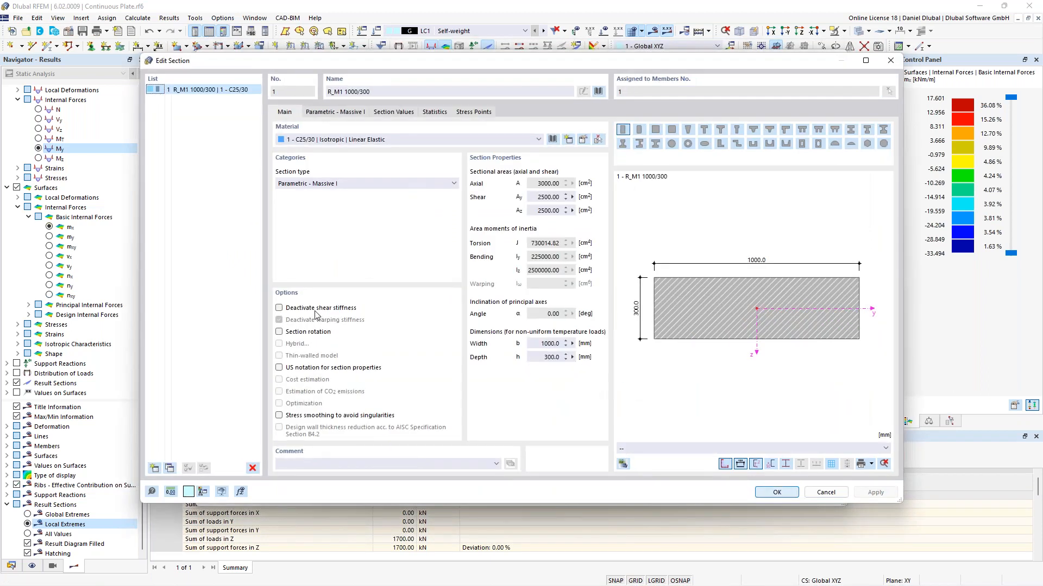
pyautogui.click(315, 314)
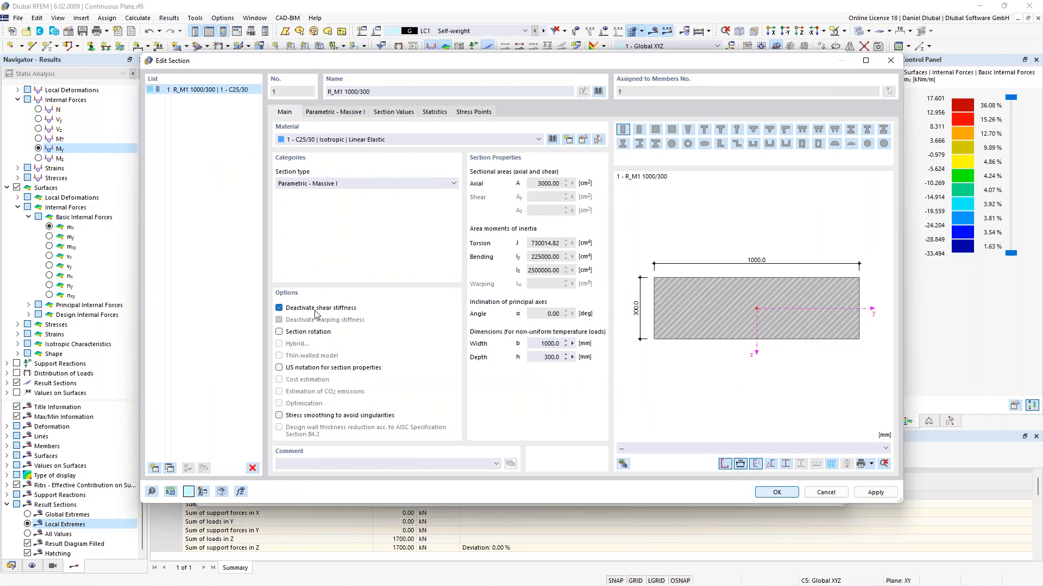
pyautogui.click(784, 496)
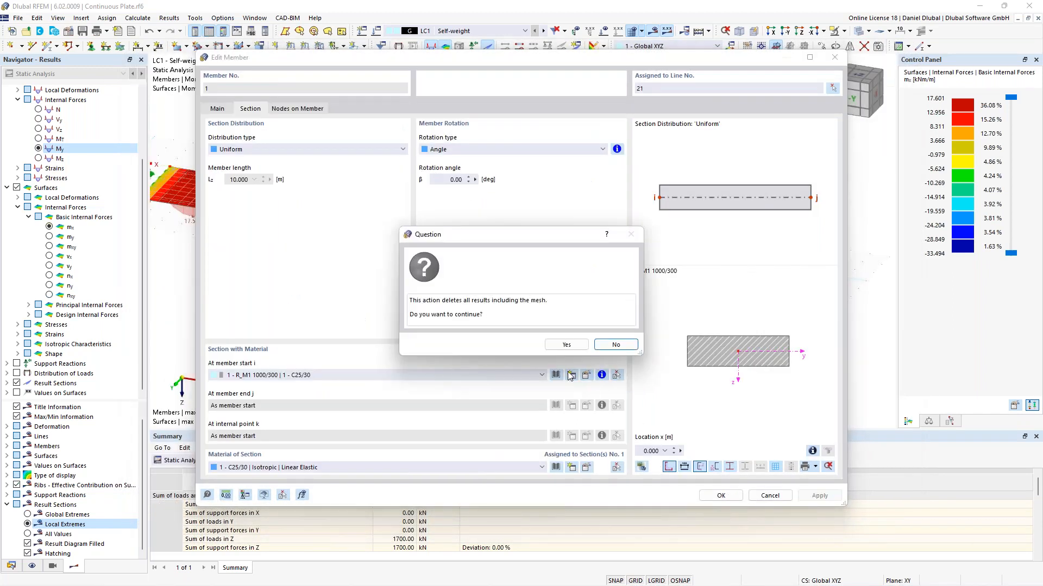
pyautogui.click(565, 345)
pyautogui.click(721, 495)
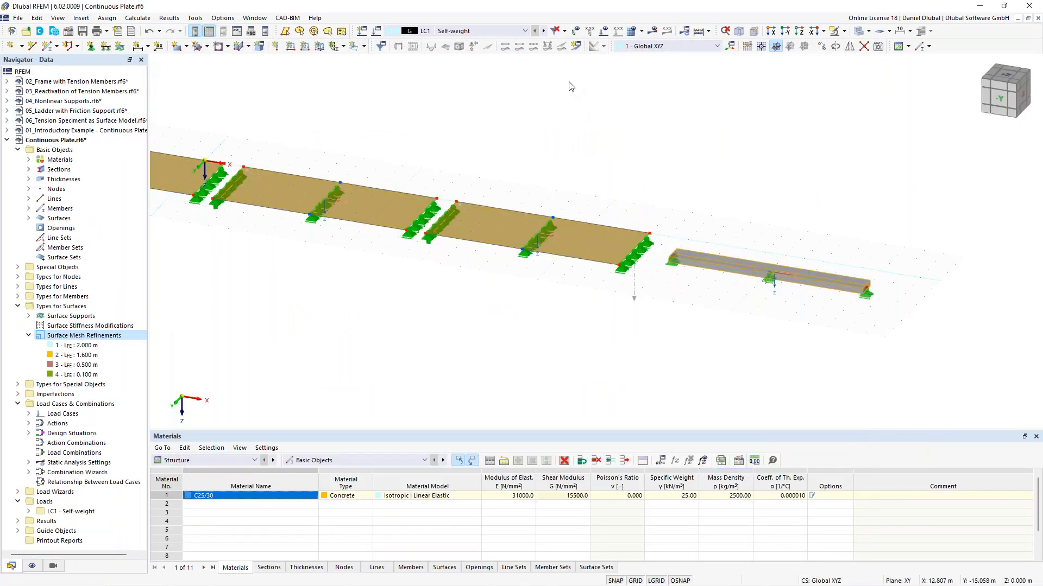
# Step: Recalculate the model
pyautogui.scroll(-1, 591, 149)
pyautogui.moveTo(590, 149); pyautogui.dragTo(667, 192, button='middle')
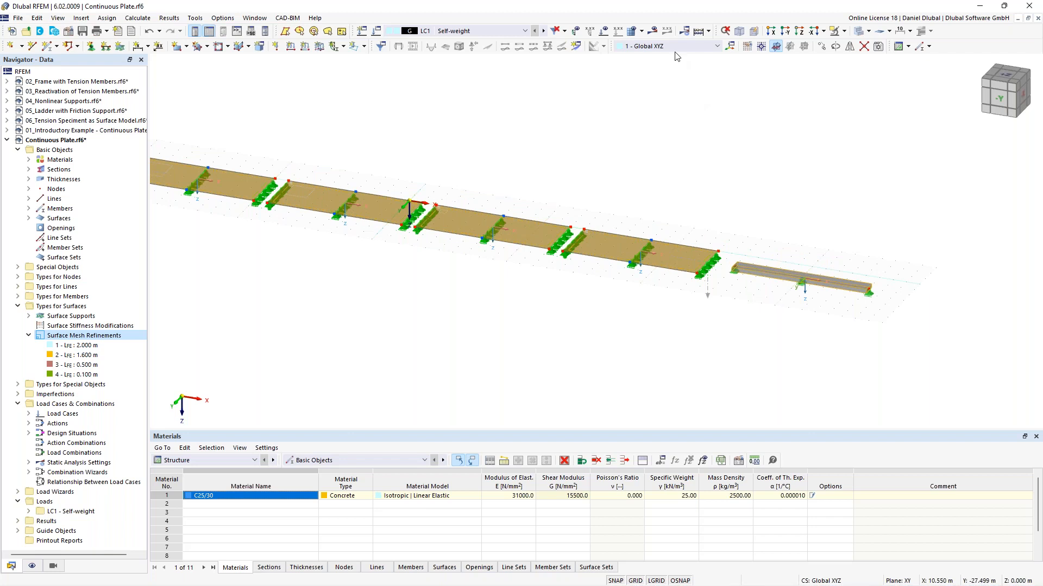
pyautogui.click(653, 31)
pyautogui.click(566, 344)
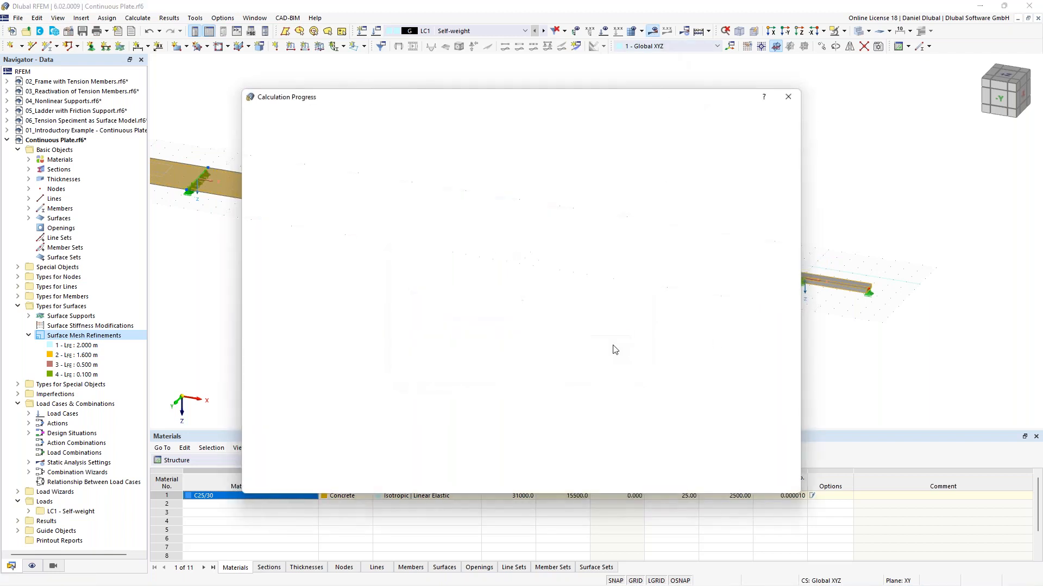
pyautogui.moveTo(631, 105); pyautogui.dragTo(558, 104)
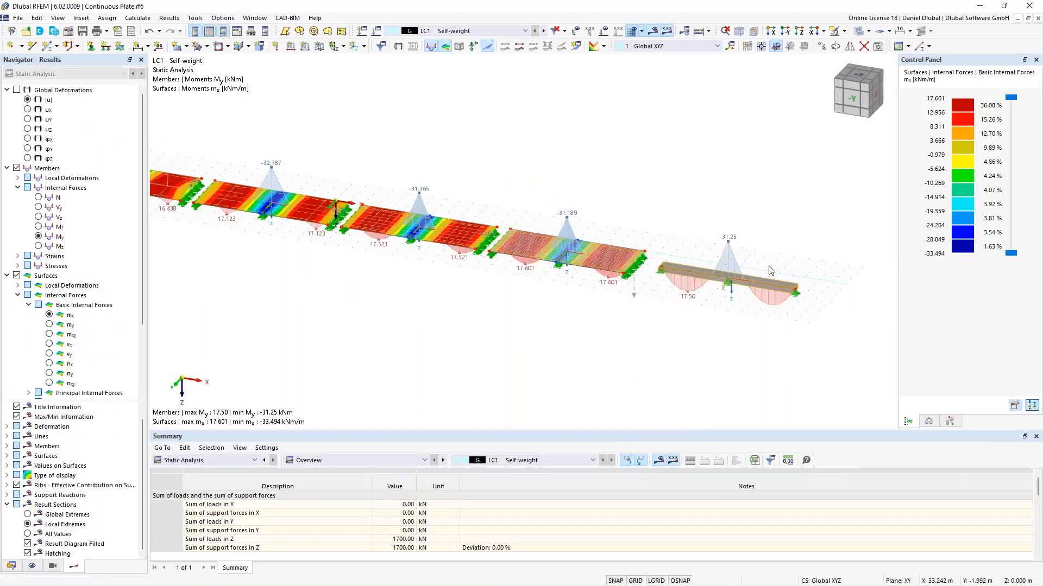
# Step: Examine the beam's updated My moment diagram against the plate's mx moments
pyautogui.scroll(3, 725, 251)
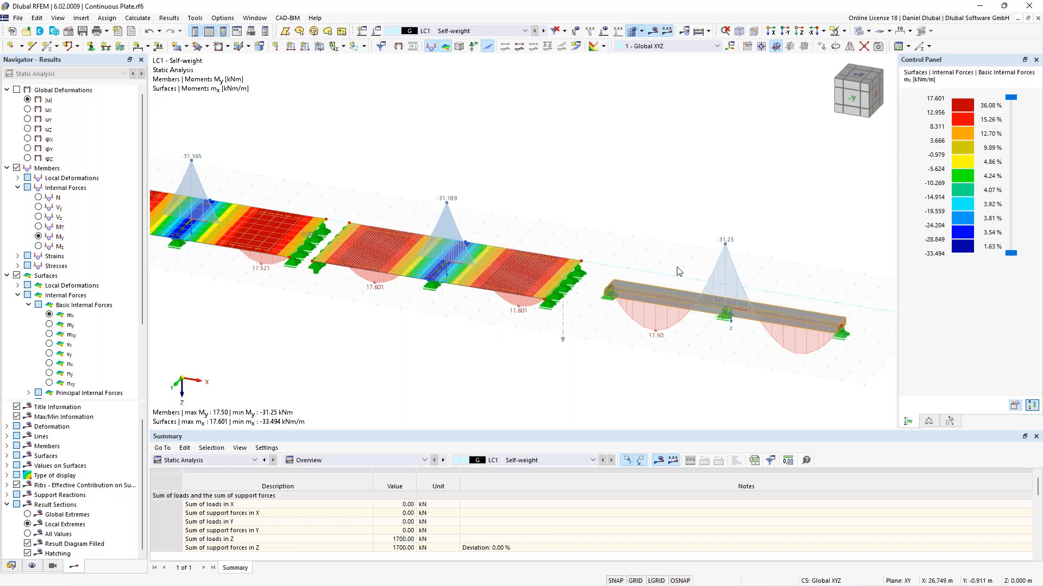
pyautogui.scroll(-2, 705, 233)
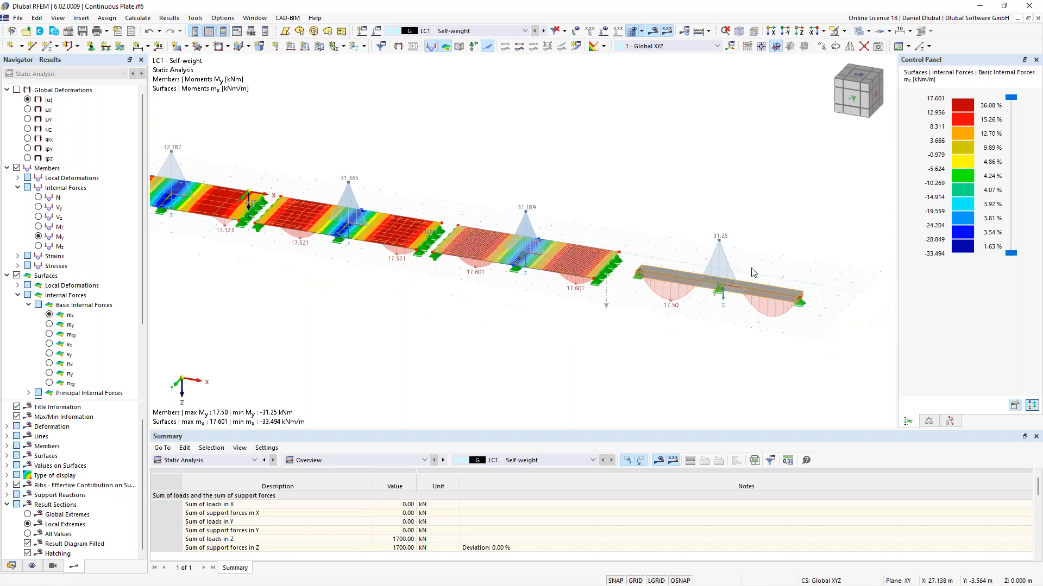
pyautogui.scroll(2, 768, 258)
pyautogui.scroll(1, 773, 264)
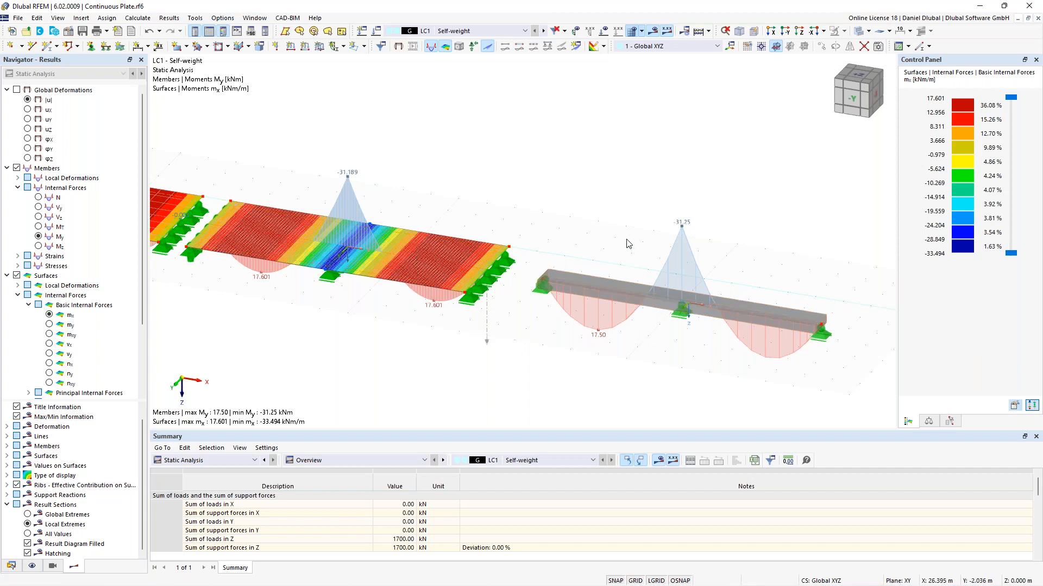
pyautogui.scroll(-4, 628, 243)
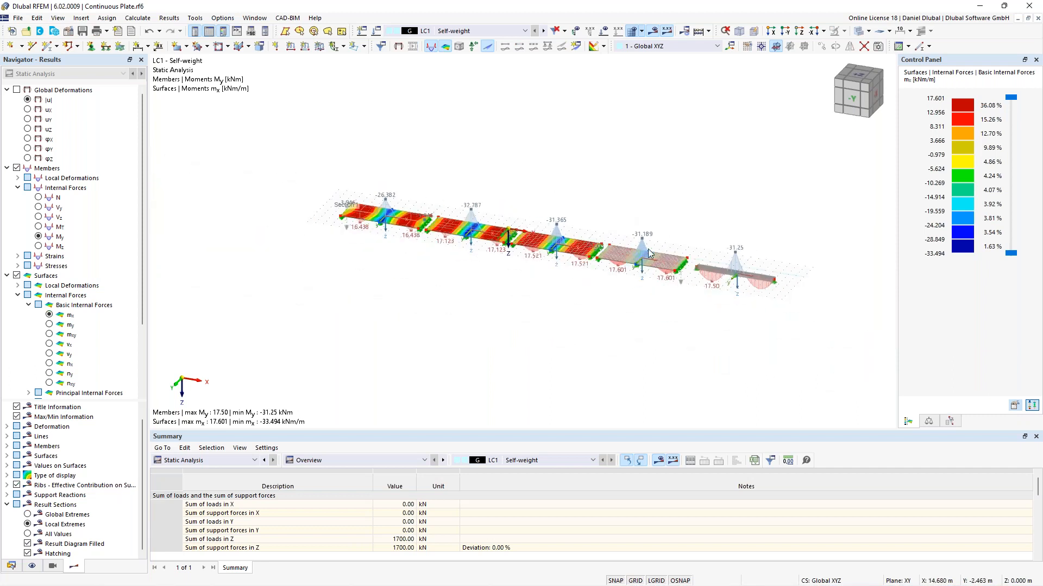
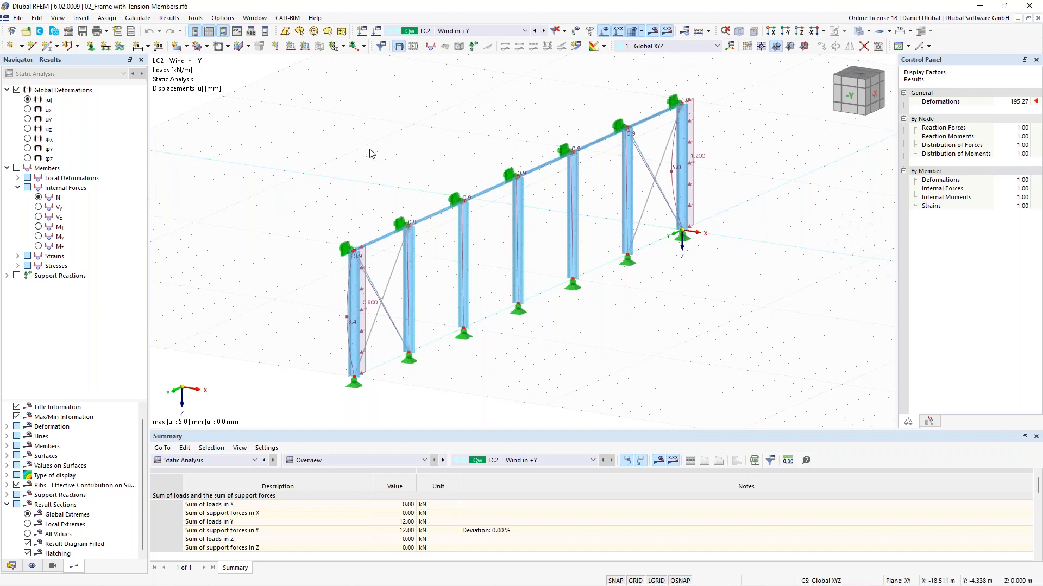
# Step: Orbit and zoom around the frame to examine its columns and cross-bracing diagonals
pyautogui.keyDown('ctrl'); pyautogui.moveTo(369, 153); pyautogui.dragTo(345, 118, button='middle'); pyautogui.keyUp('ctrl')
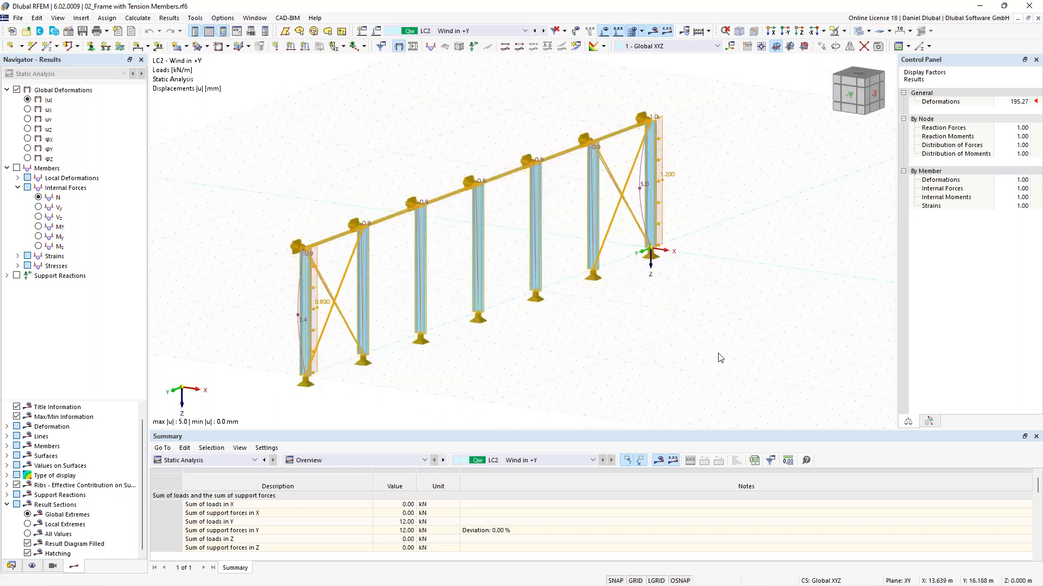
pyautogui.keyDown('ctrl'); pyautogui.moveTo(406, 166); pyautogui.dragTo(446, 148, button='middle'); pyautogui.keyUp('ctrl')
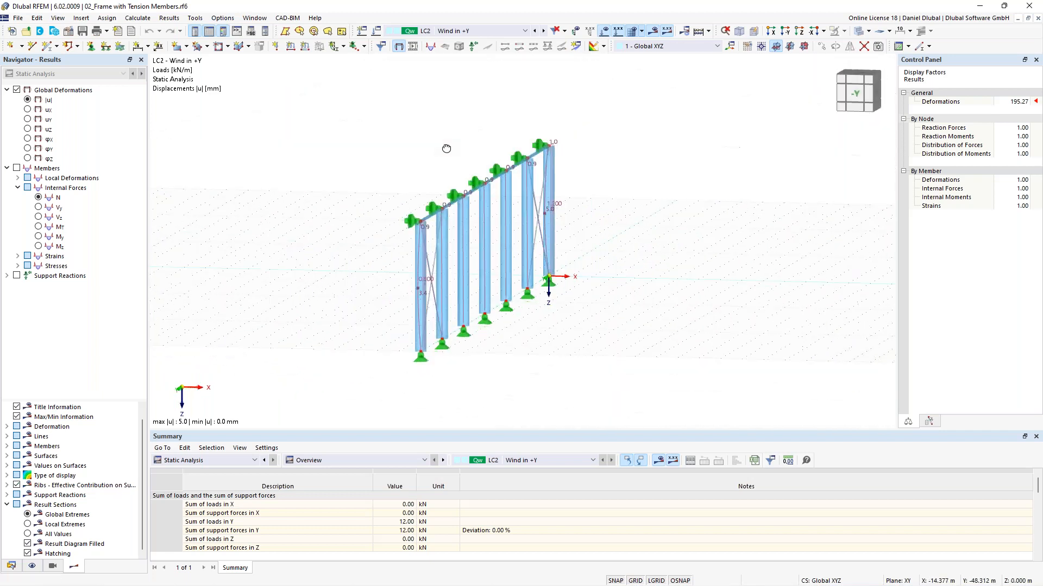
pyautogui.click(464, 209)
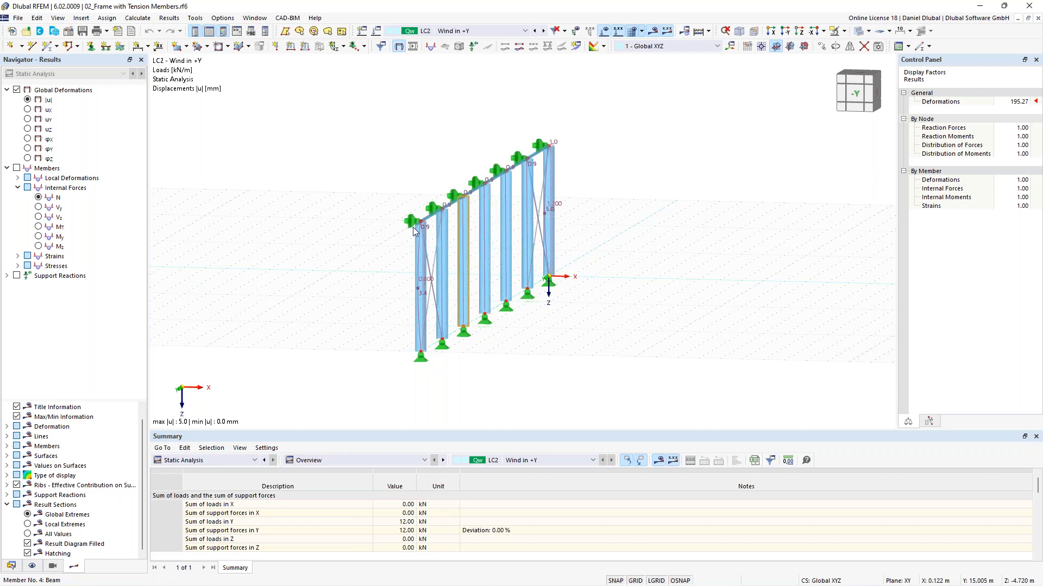
pyautogui.keyDown('ctrl'); pyautogui.moveTo(659, 156); pyautogui.dragTo(384, 128, button='middle'); pyautogui.keyUp('ctrl')
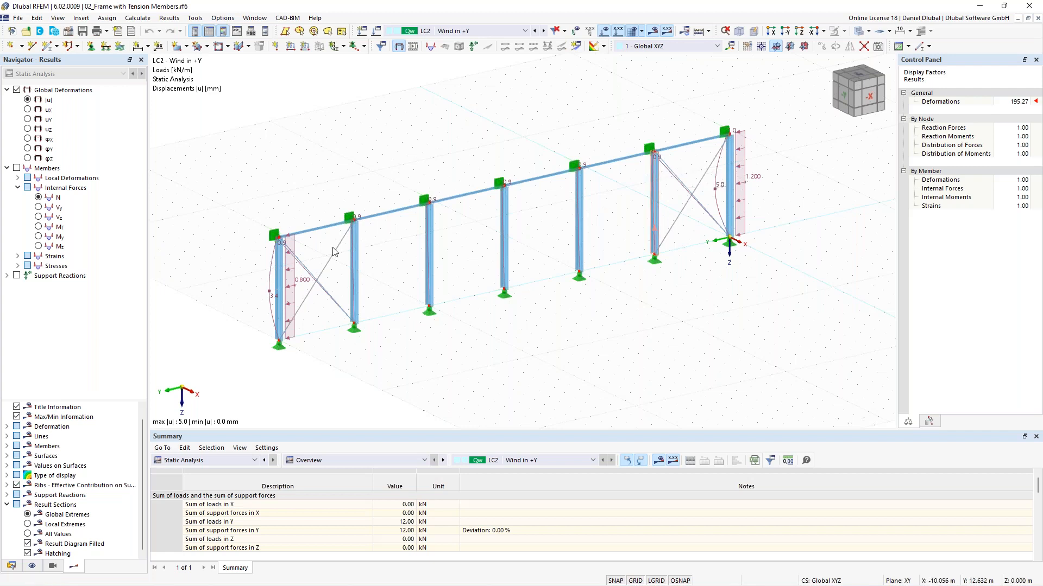
pyautogui.click(315, 282)
pyautogui.moveTo(705, 229); pyautogui.dragTo(687, 187)
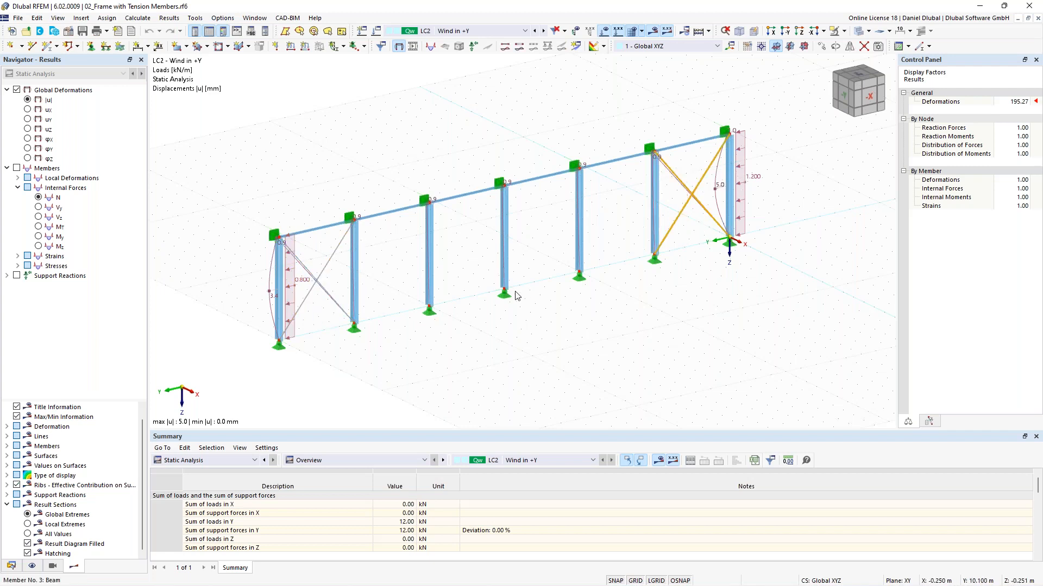
pyautogui.click(399, 313)
pyautogui.scroll(5, 325, 285)
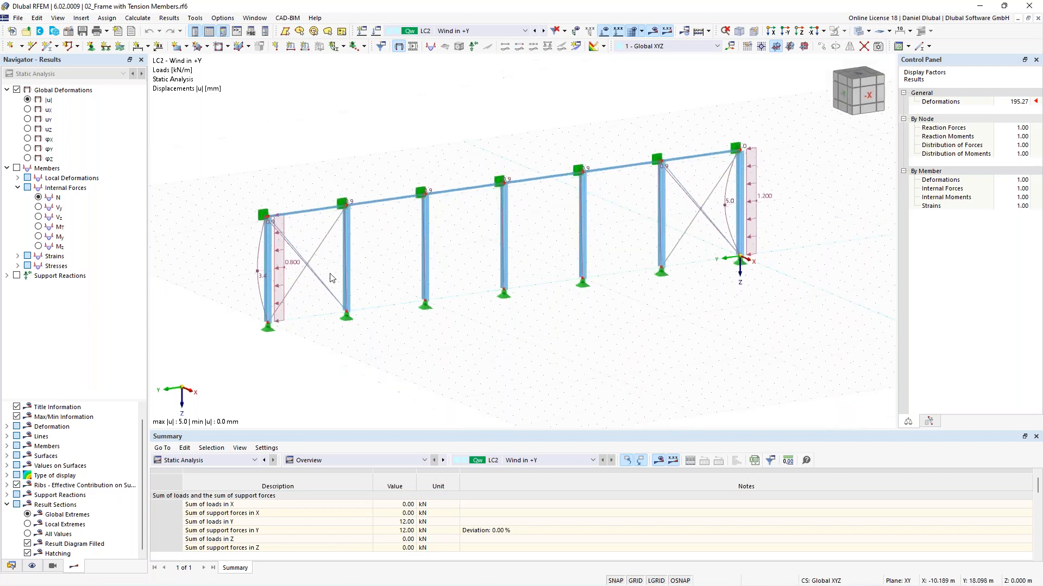
# Step: Delete the cross-bracing diagonals in both braced bays together with their definition lines, accepting deletion of the results
pyautogui.click(309, 262)
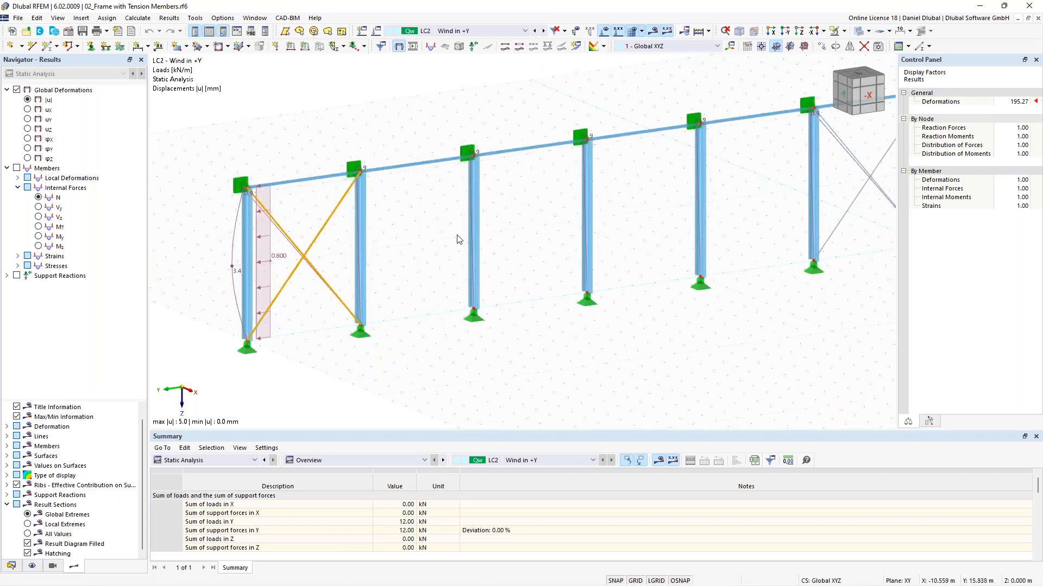
pyautogui.scroll(-2, 457, 240)
pyautogui.scroll(-2, 458, 240)
pyautogui.keyDown('ctrl'); pyautogui.click(615, 204); pyautogui.keyUp('ctrl')
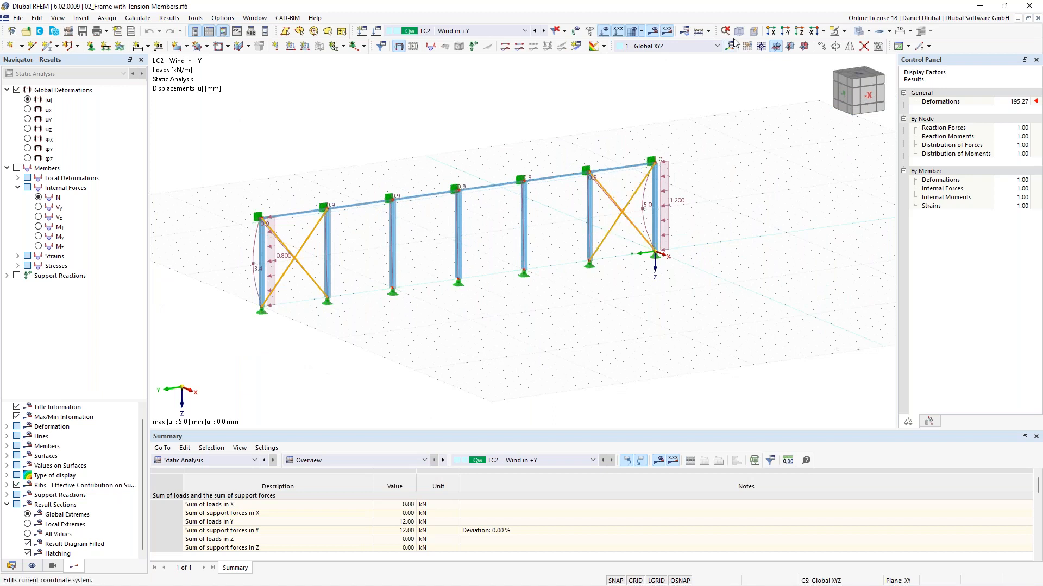
pyautogui.press('Delete')
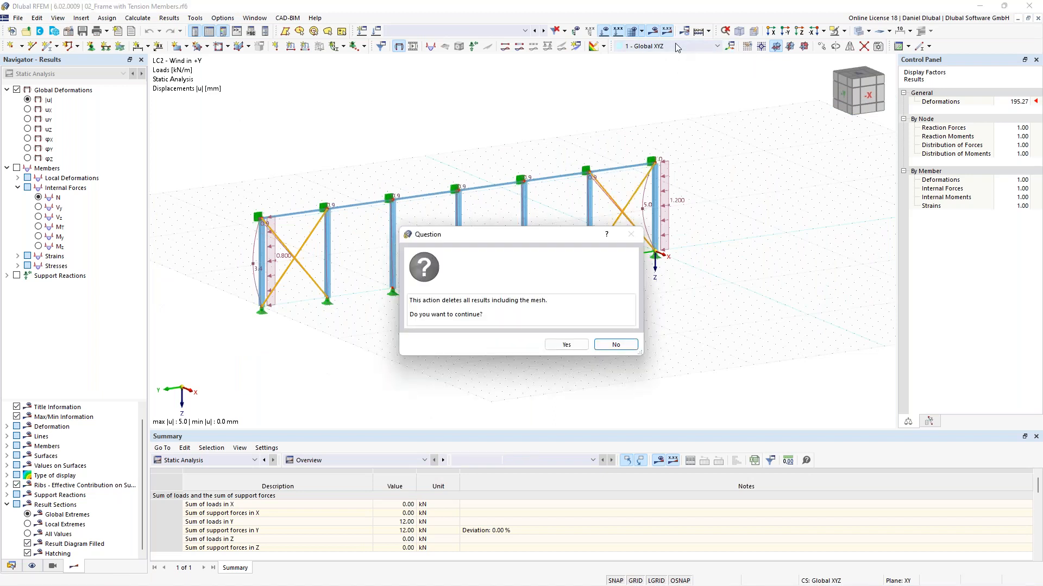
pyautogui.click(612, 344)
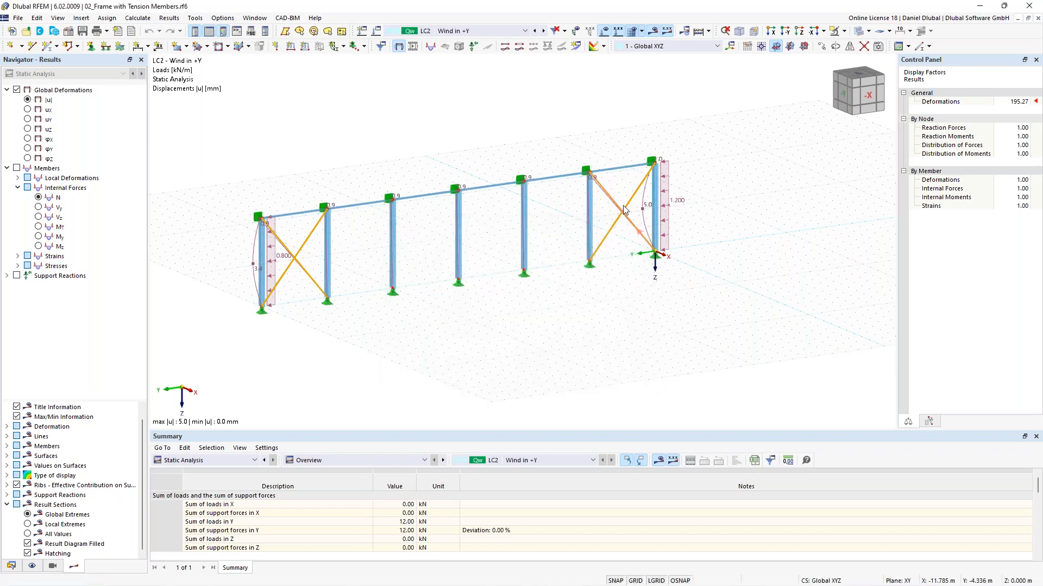
pyautogui.rightClick(627, 206)
pyautogui.moveTo(694, 247)
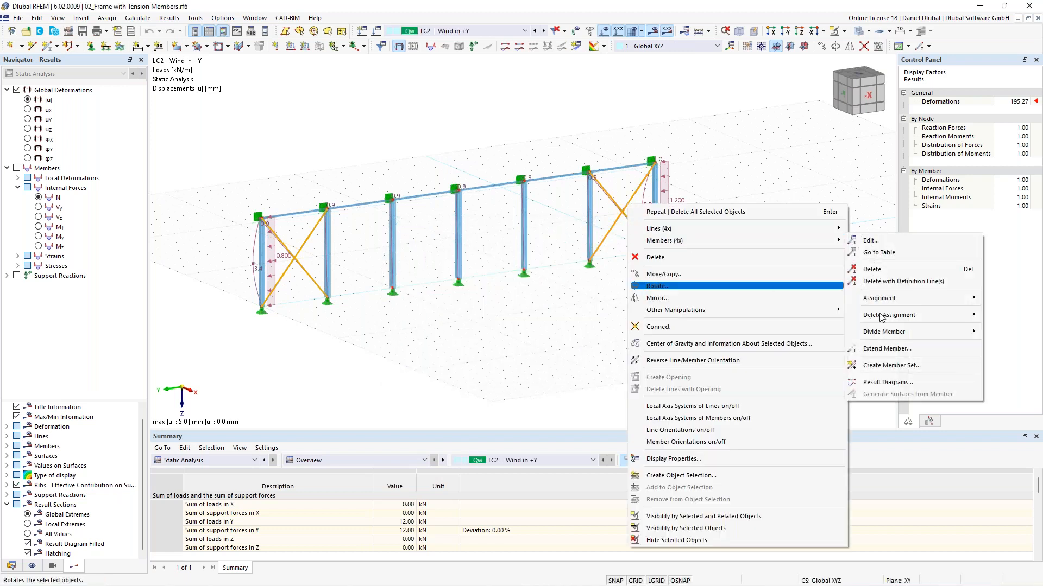
pyautogui.moveTo(899, 318)
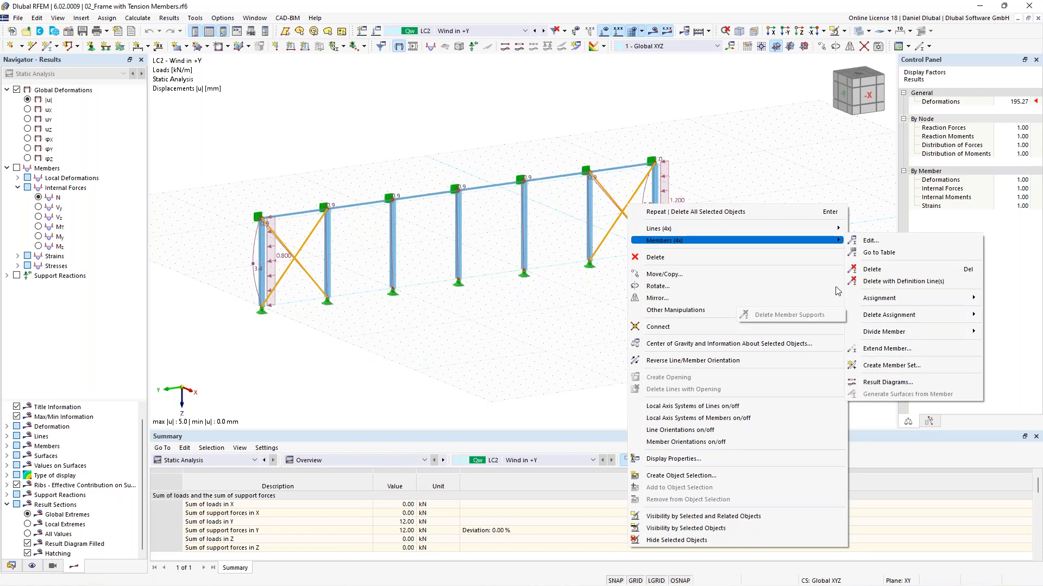
pyautogui.click(897, 283)
pyautogui.click(570, 345)
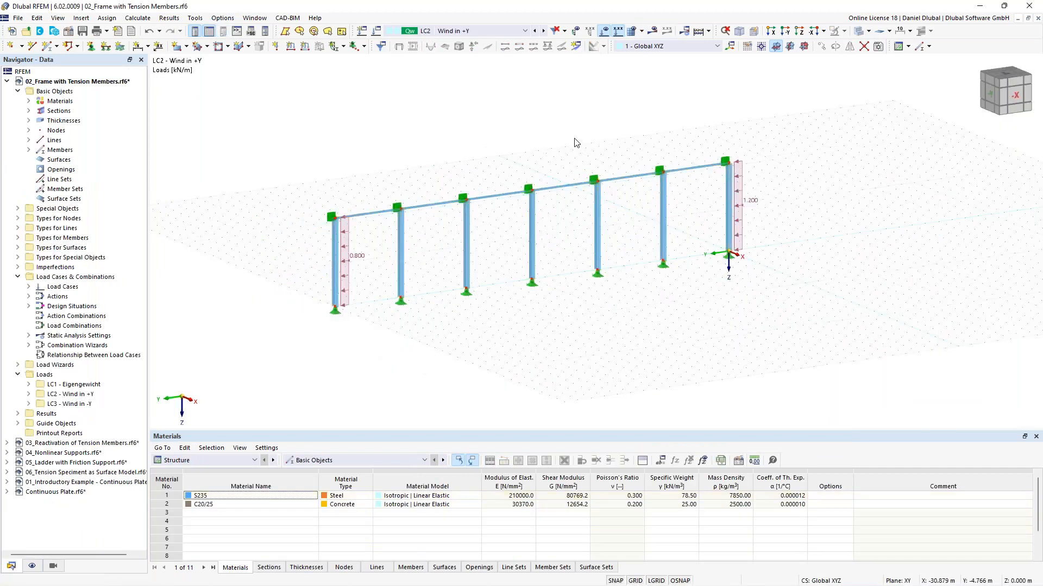
# Step: Calculate the unbraced frame and locate the reported stiffness-matrix error in the error table
pyautogui.keyDown('ctrl'); pyautogui.moveTo(573, 156); pyautogui.dragTo(552, 174, button='middle'); pyautogui.keyUp('ctrl')
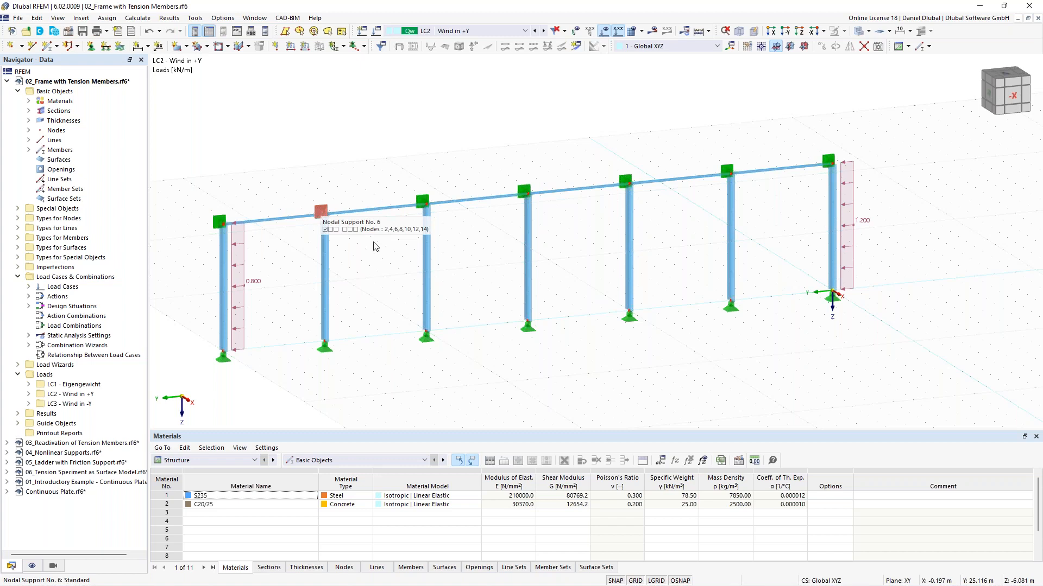
pyautogui.scroll(-1, 377, 183)
pyautogui.keyDown('ctrl'); pyautogui.moveTo(386, 135); pyautogui.dragTo(390, 157, button='middle'); pyautogui.keyUp('ctrl')
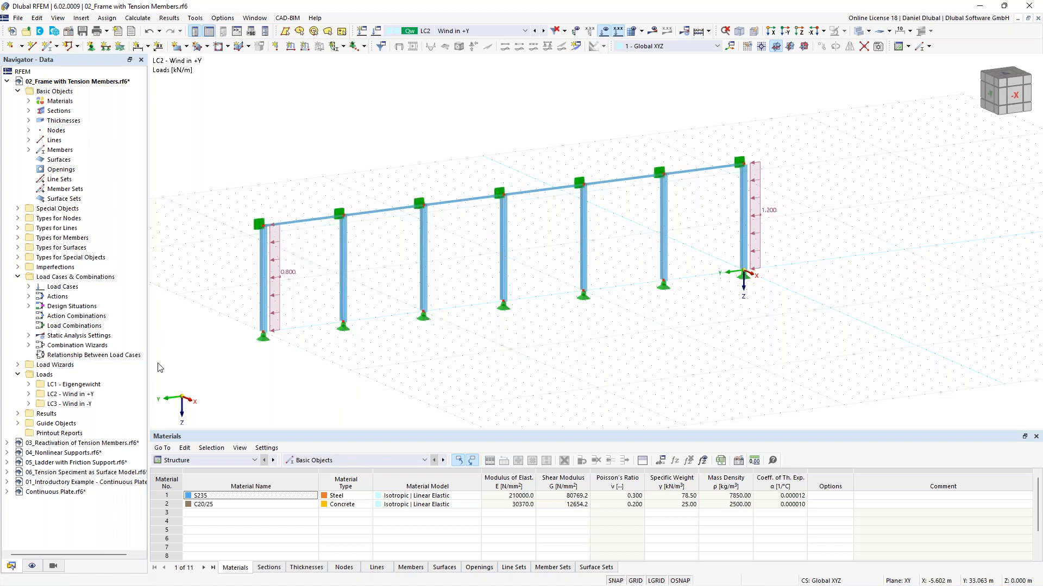
pyautogui.click(653, 30)
pyautogui.click(564, 344)
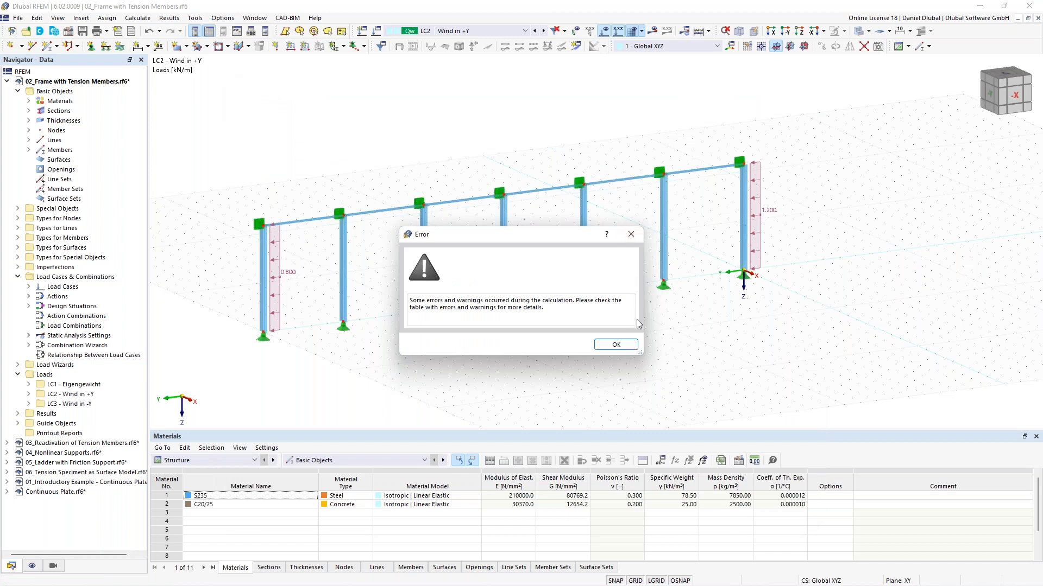
pyautogui.click(625, 344)
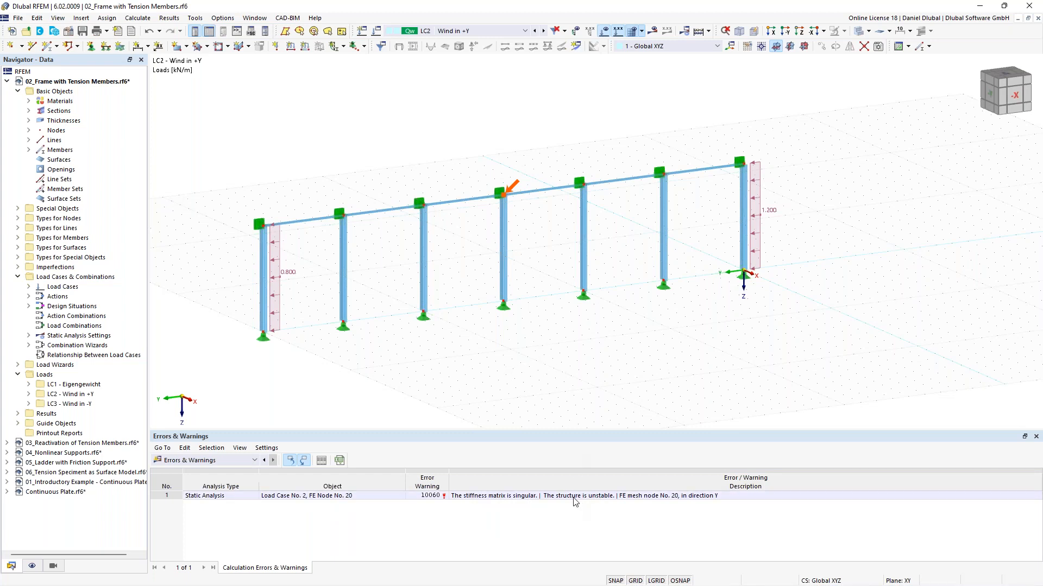
pyautogui.click(636, 496)
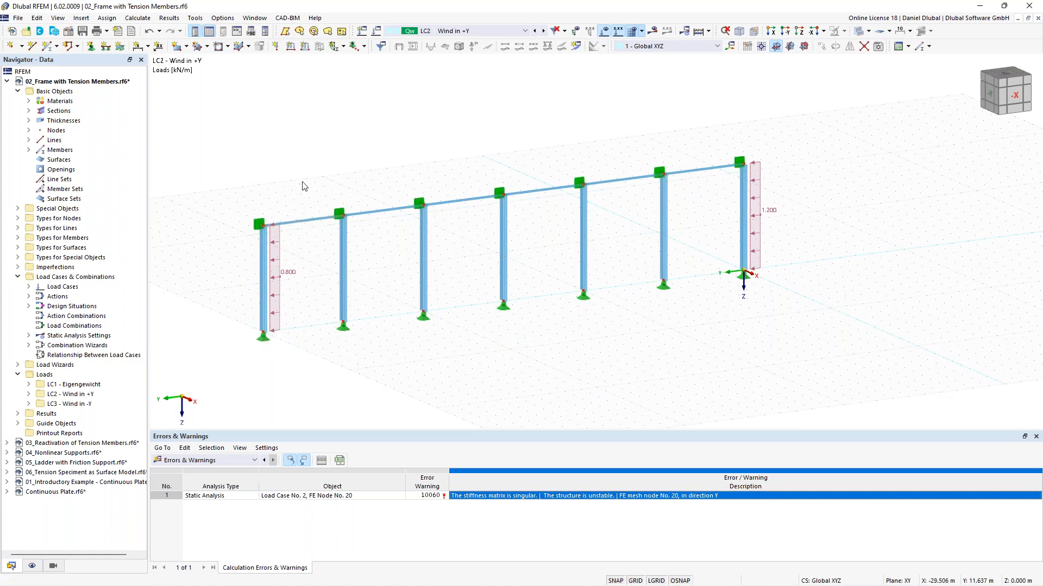
# Step: Start a new member and set its member type to Truss (only N)
pyautogui.moveTo(343, 166); pyautogui.dragTo(357, 163, button='middle')
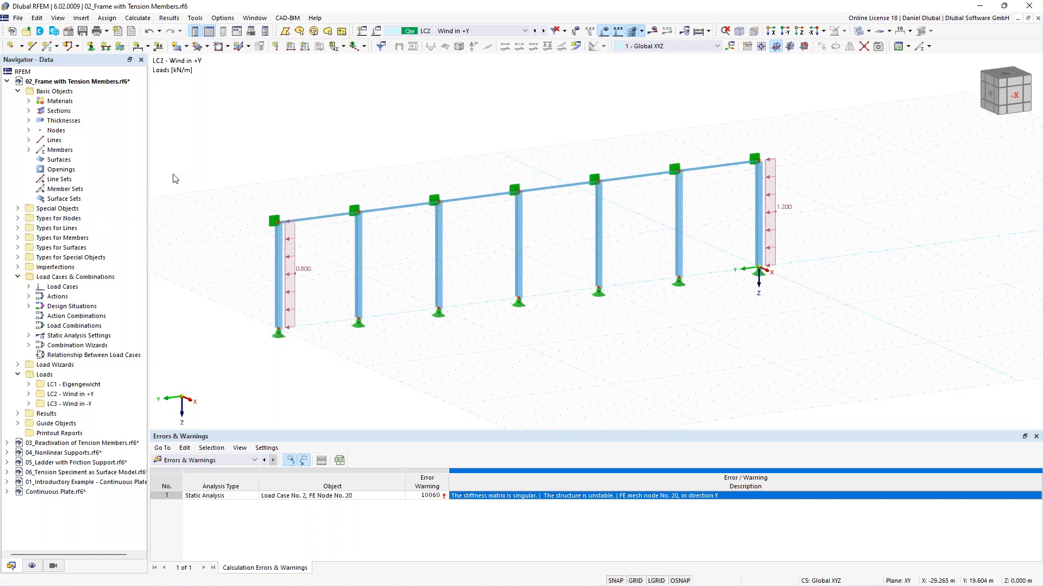
pyautogui.click(48, 47)
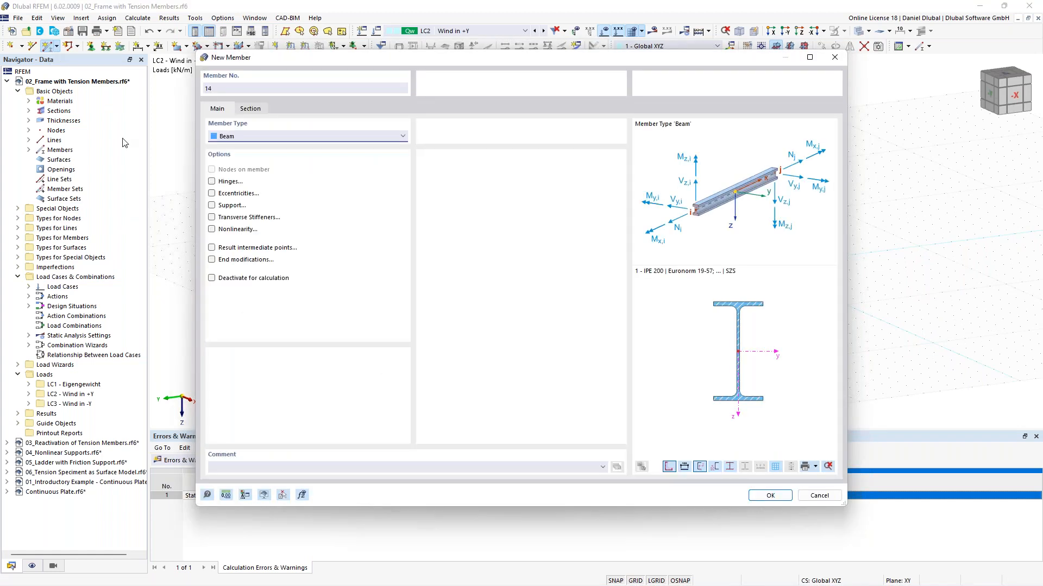
pyautogui.click(277, 137)
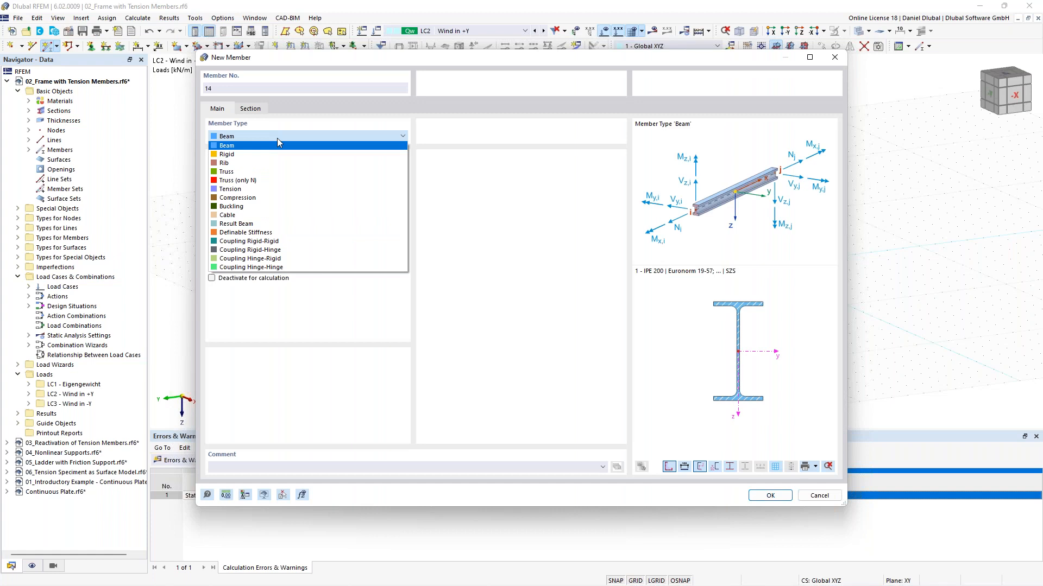
pyautogui.click(275, 145)
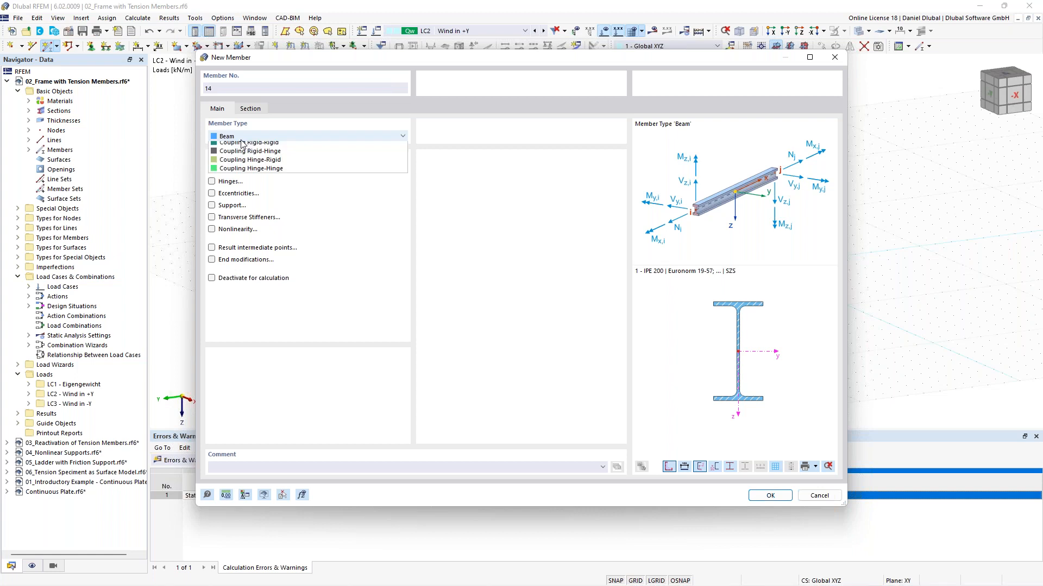
pyautogui.click(243, 140)
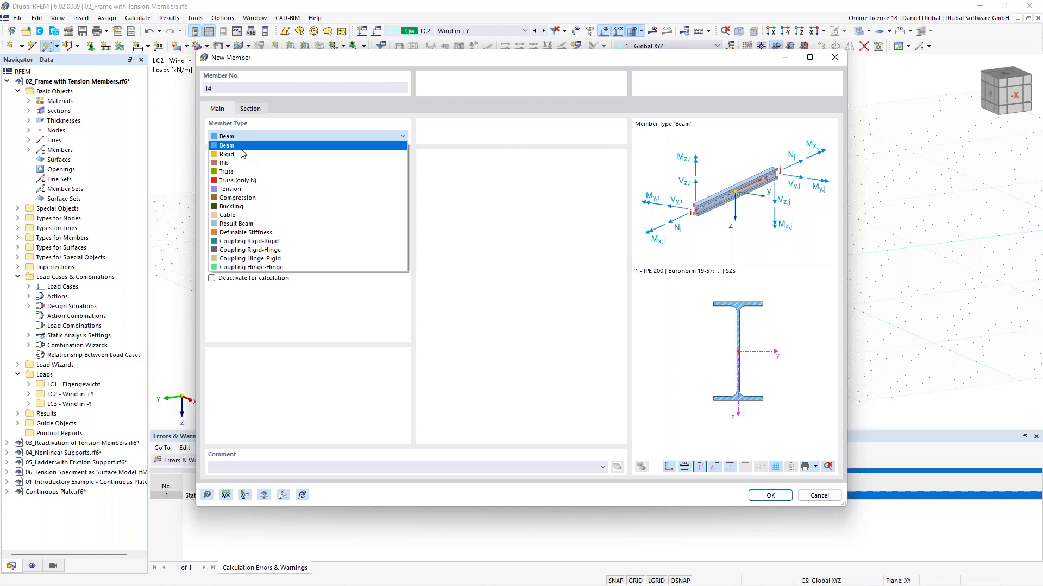
pyautogui.click(244, 181)
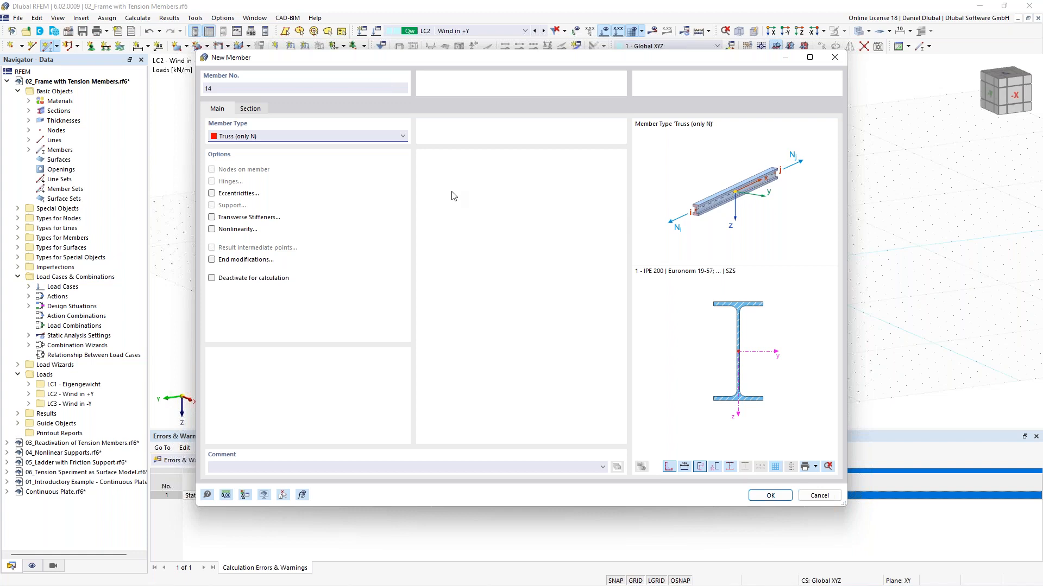
# Step: Enable member nonlinearity and assign 1 - Failure if compression, confirming its type in the nonlinearity editor
pyautogui.click(227, 232)
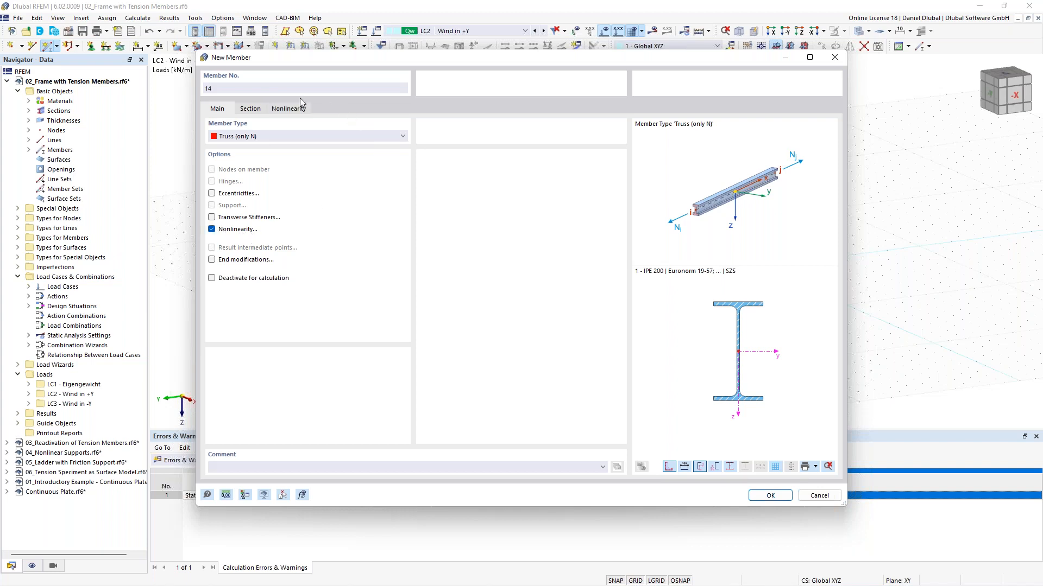
pyautogui.click(293, 110)
pyautogui.click(291, 147)
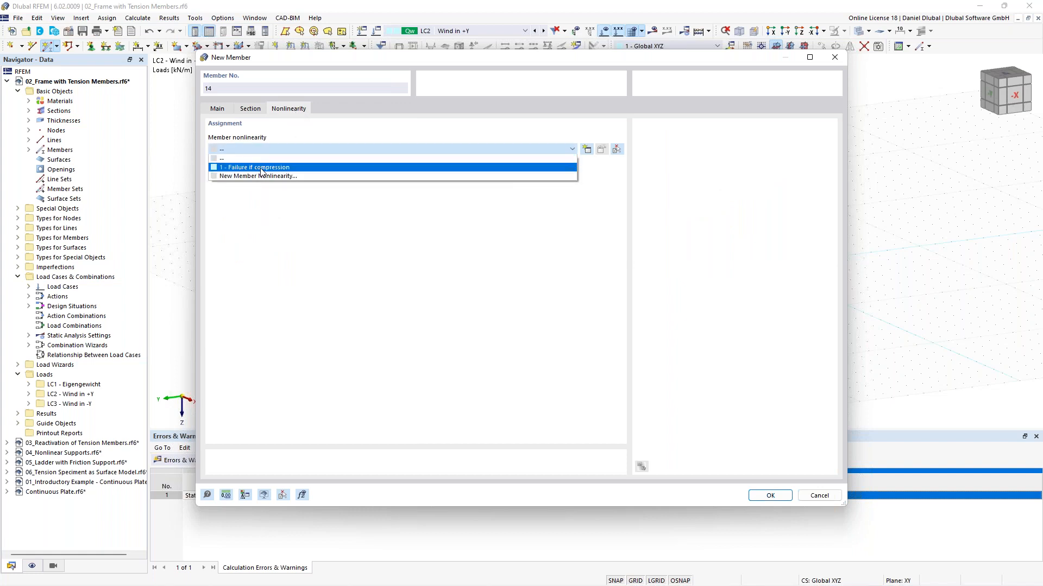
pyautogui.click(262, 168)
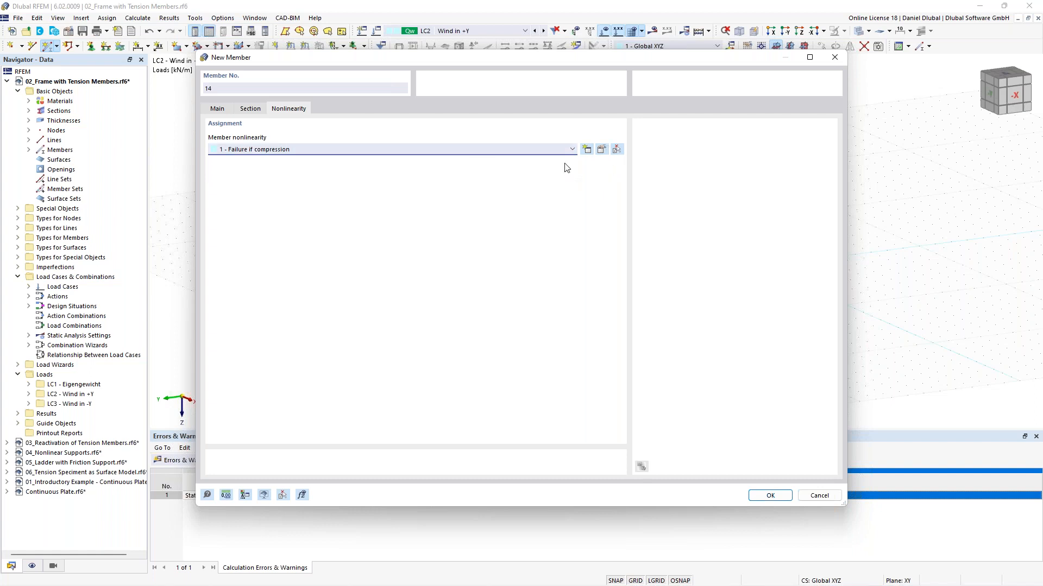
pyautogui.click(600, 154)
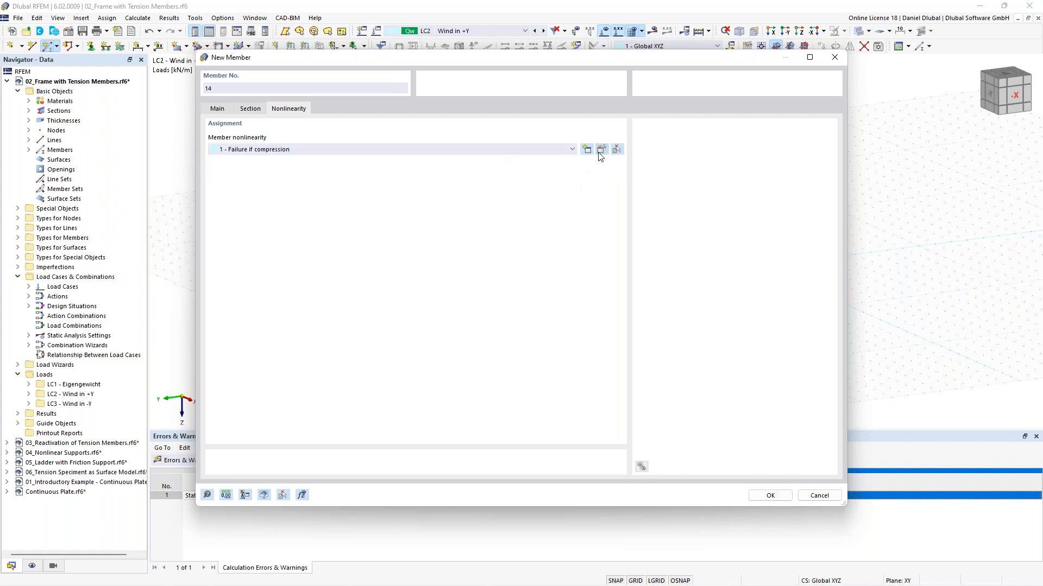
pyautogui.click(455, 178)
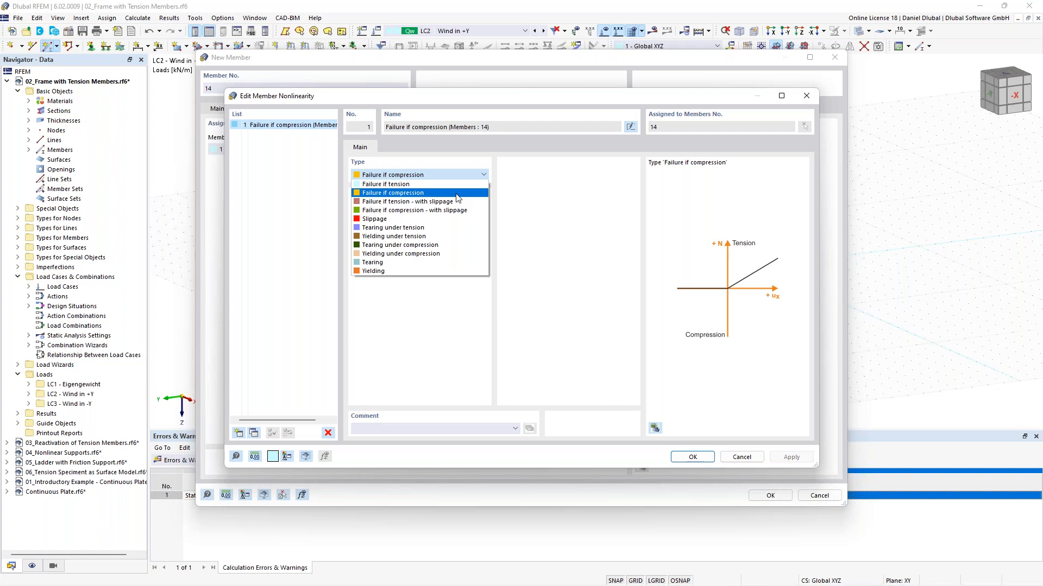
pyautogui.click(456, 195)
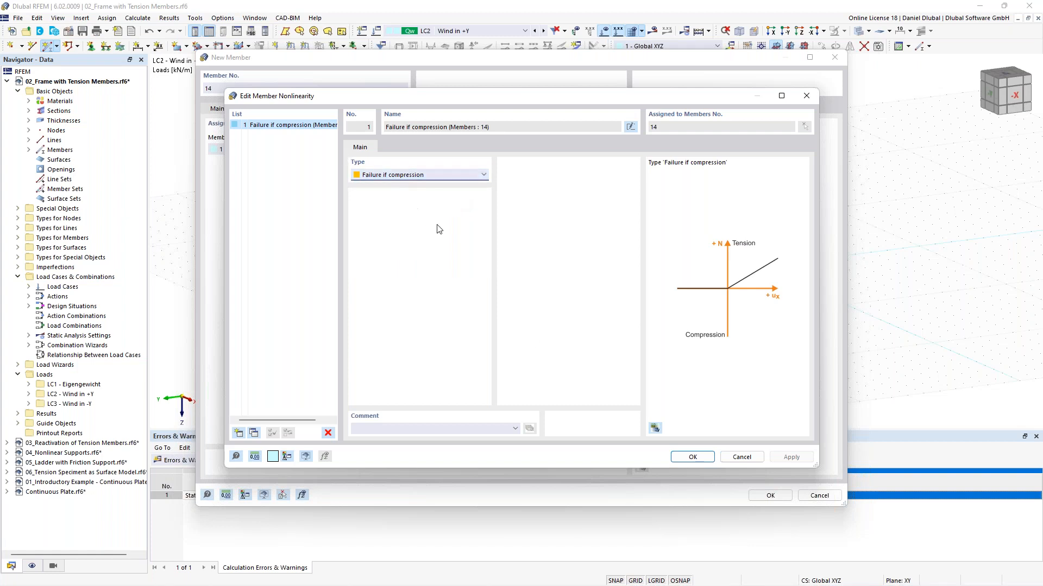
pyautogui.click(686, 458)
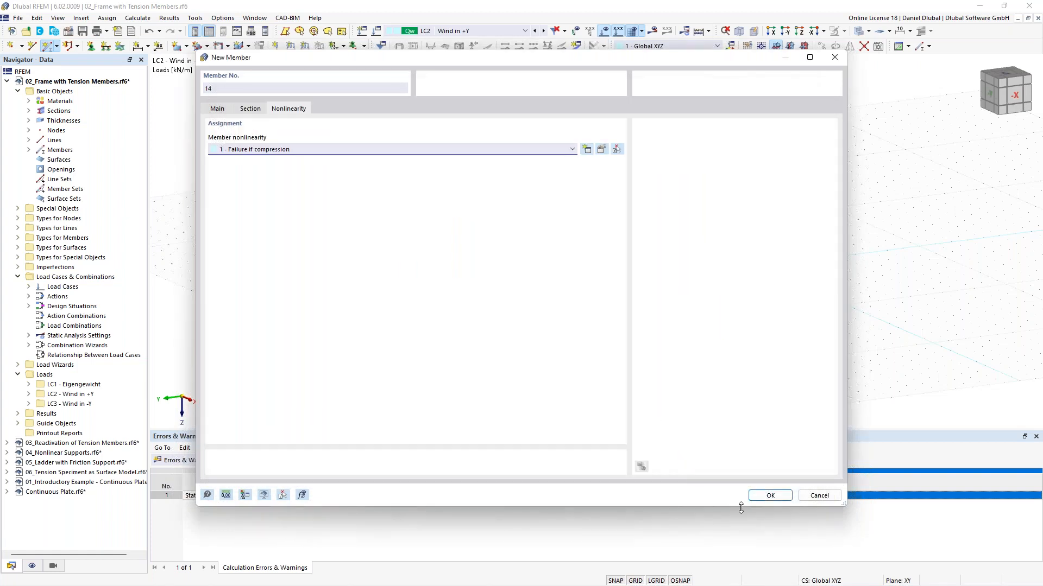
pyautogui.click(766, 496)
# Step: Draw two crossing diagonal members in the left end bay between column tops and bases
pyautogui.scroll(1, 342, 218)
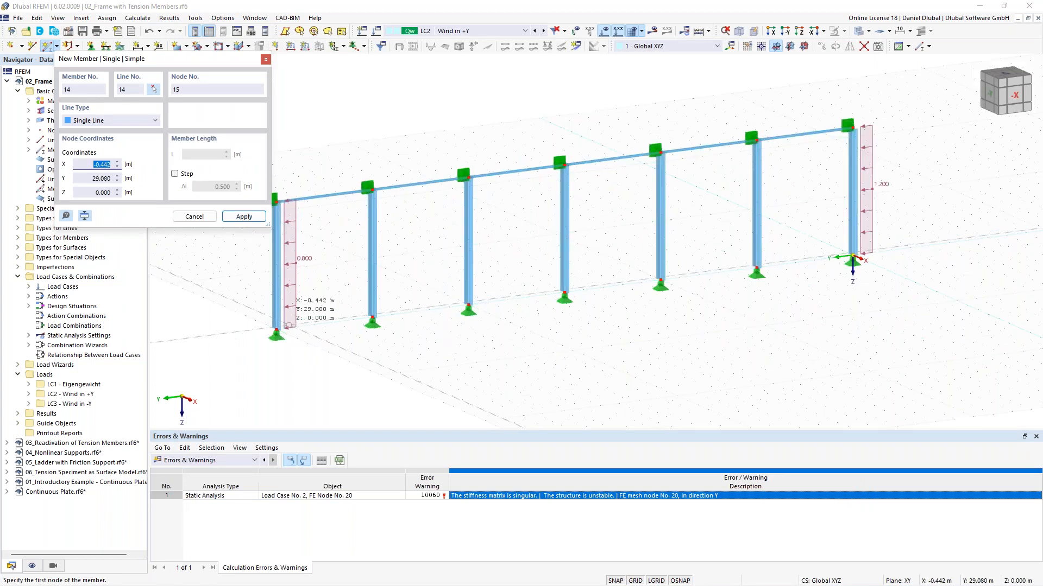
pyautogui.click(347, 211)
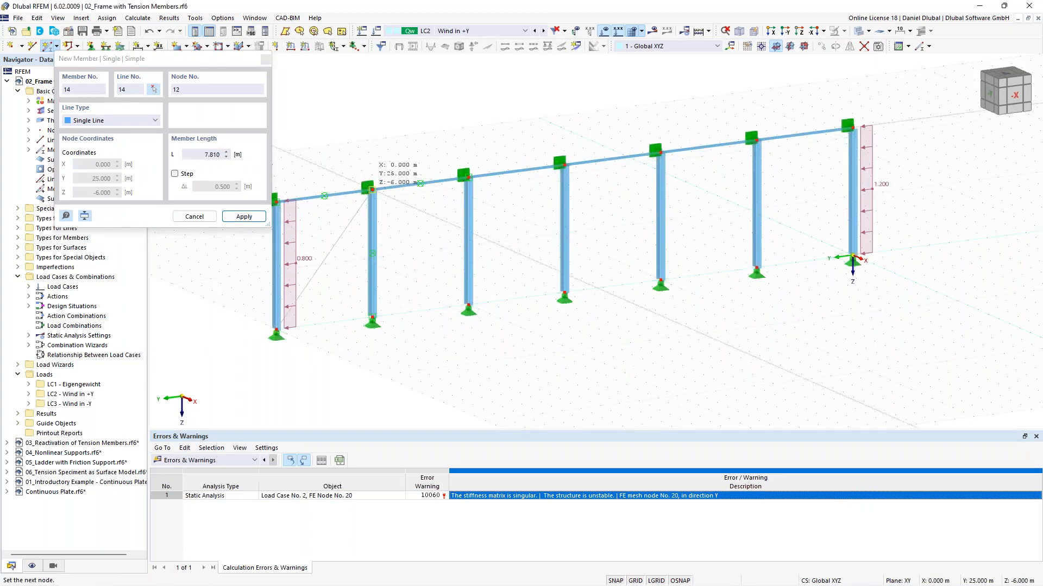
pyautogui.click(564, 345)
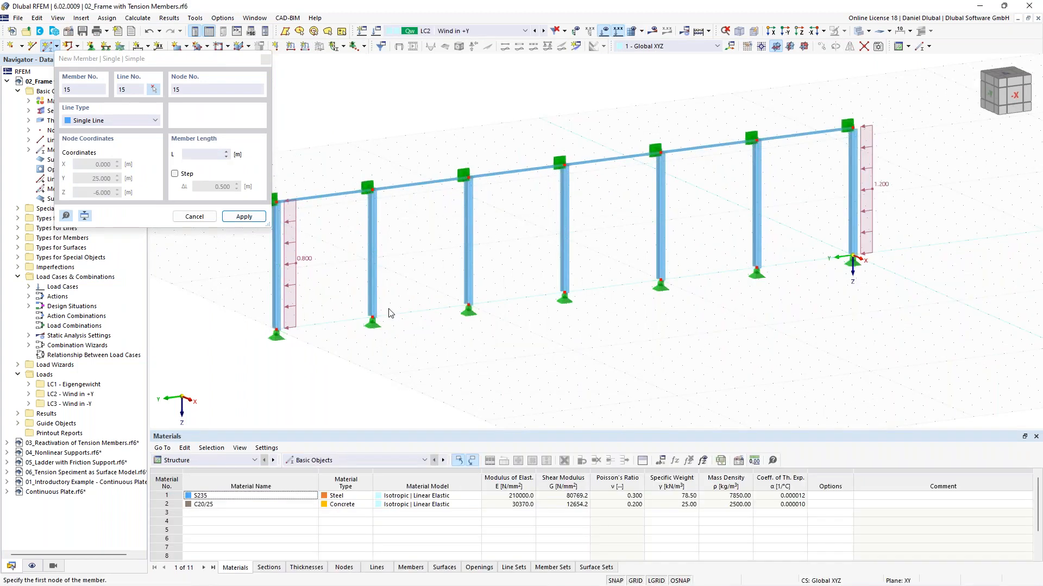
pyautogui.click(372, 317)
pyautogui.moveTo(376, 283); pyautogui.dragTo(423, 303, button='middle')
pyautogui.click(372, 215)
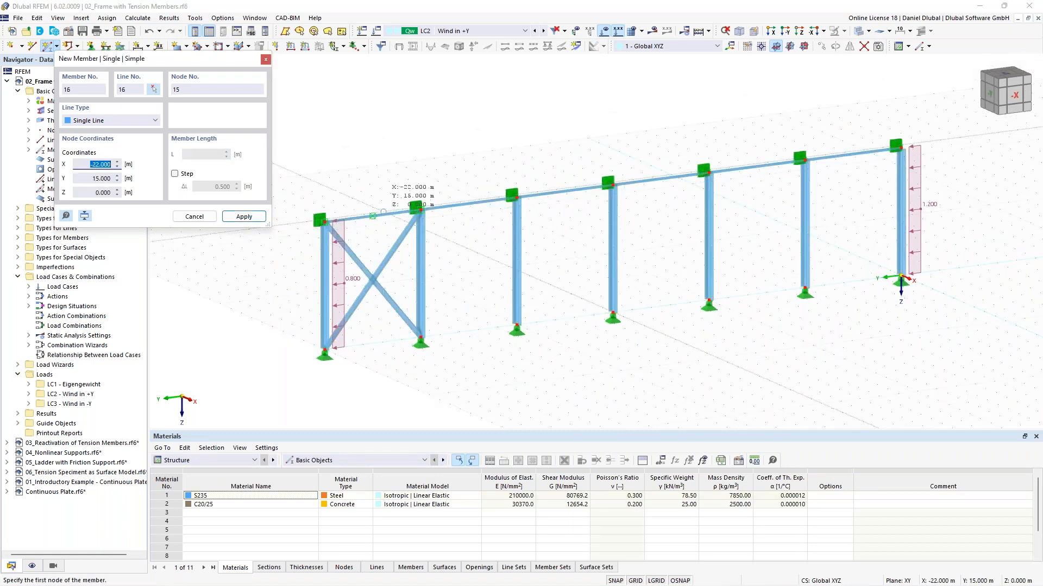
# Step: Assign the section 5 - R 20 to the two new diagonal members
pyautogui.press('Escape')
pyautogui.moveTo(387, 329); pyautogui.dragTo(368, 263)
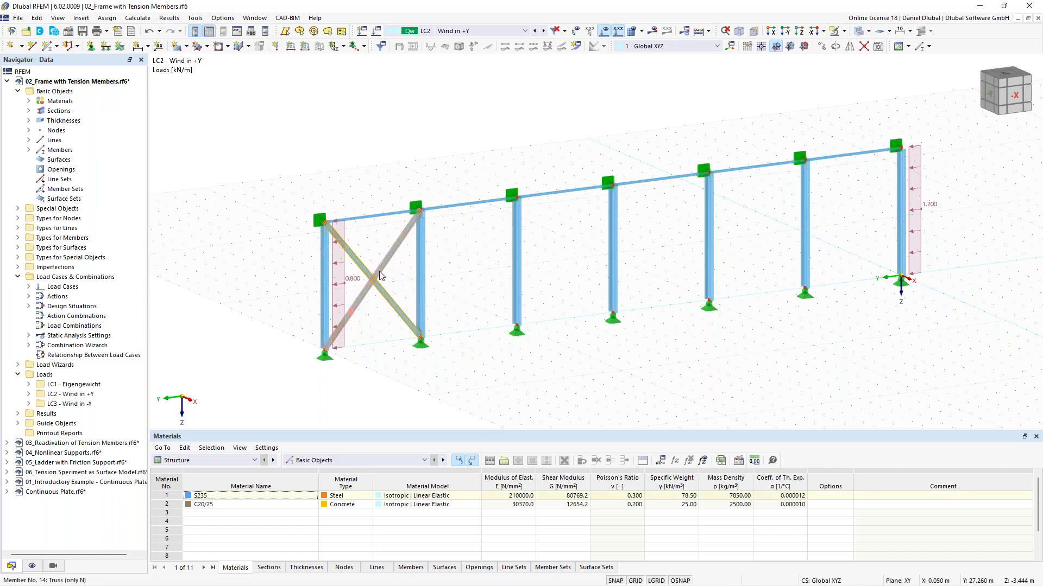
pyautogui.doubleClick(380, 276)
pyautogui.click(251, 109)
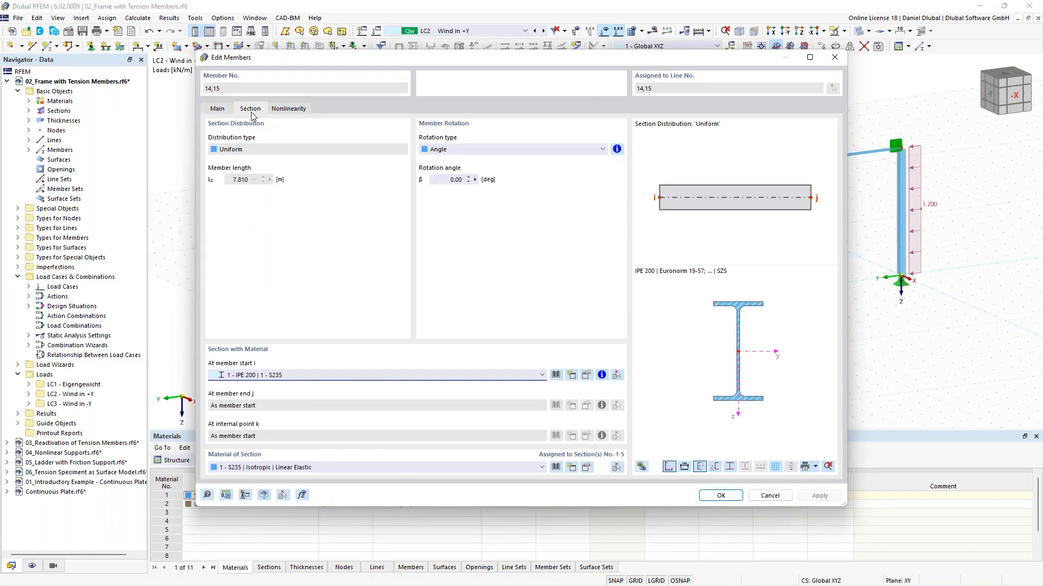
pyautogui.click(320, 373)
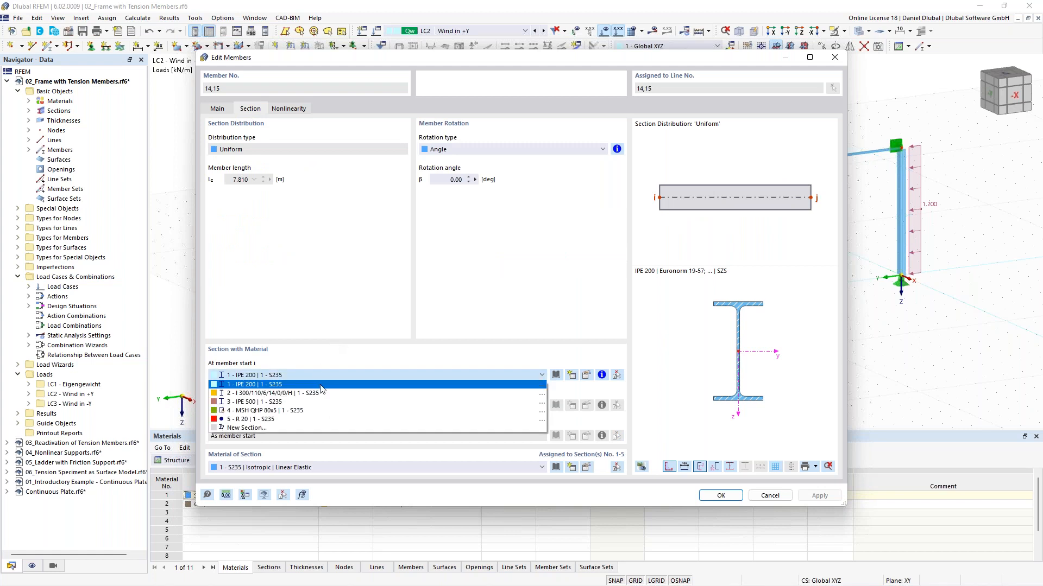
pyautogui.click(325, 419)
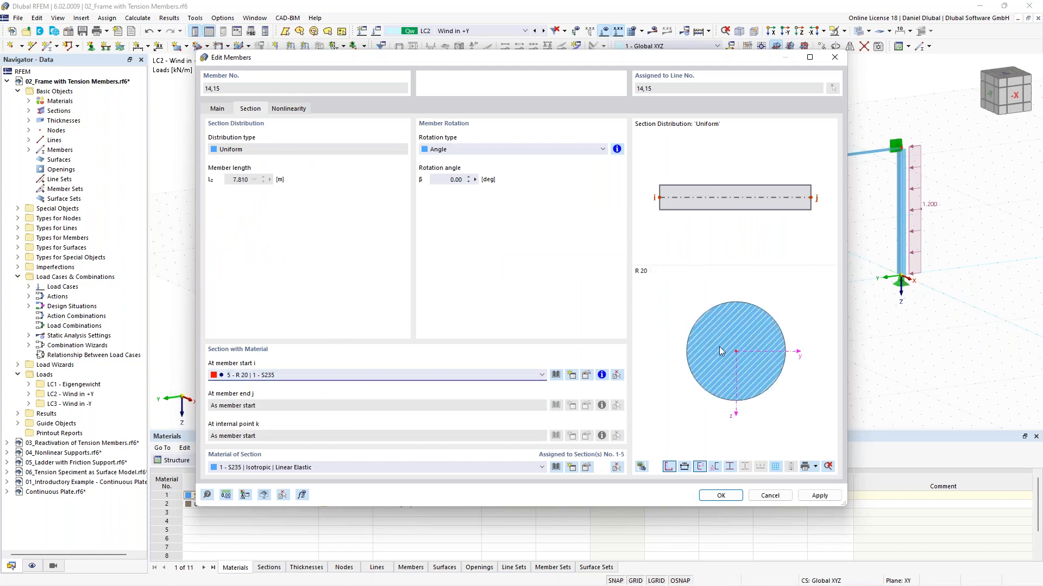
pyautogui.click(720, 495)
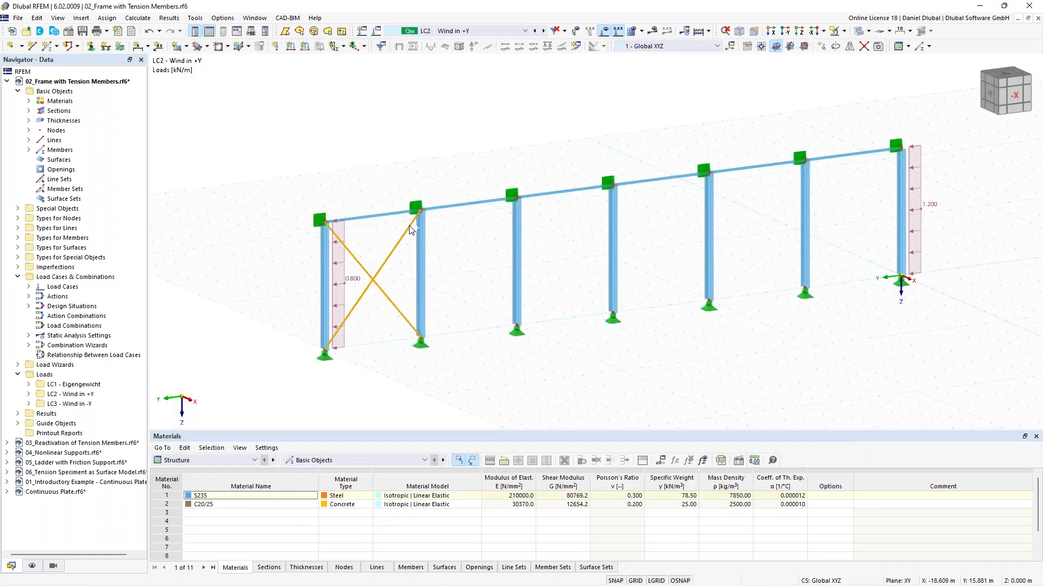
# Step: Copy the two diagonal members from the left end bay into the right end bay of the frame
pyautogui.moveTo(423, 211); pyautogui.dragTo(460, 227)
pyautogui.press('Escape')
pyautogui.moveTo(386, 325); pyautogui.dragTo(372, 248)
pyautogui.keyDown('ctrl'); pyautogui.click(423, 211); pyautogui.keyUp('ctrl')
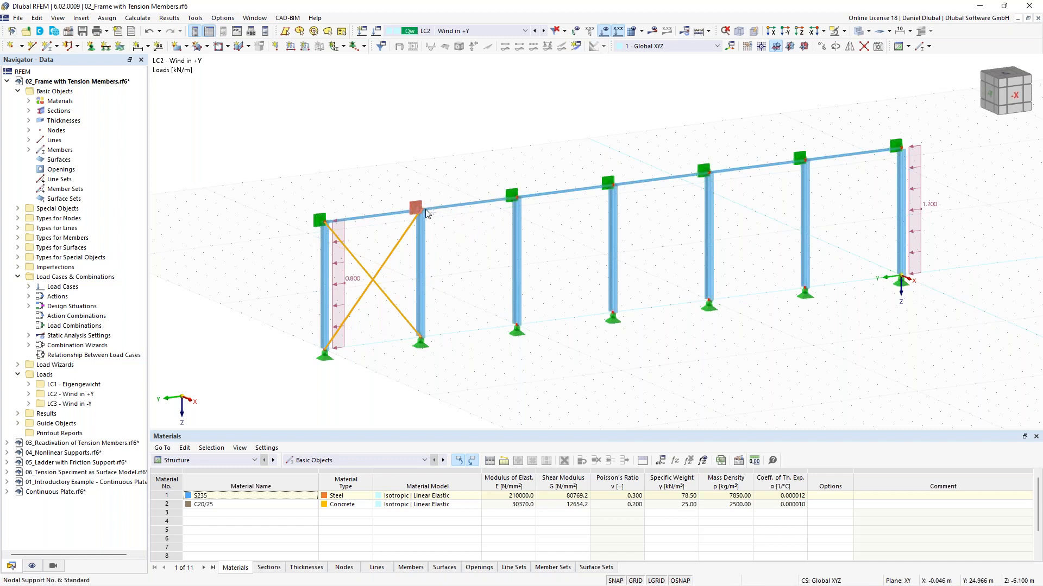
pyautogui.keyDown('ctrl'); pyautogui.moveTo(432, 339); pyautogui.dragTo(899, 309); pyautogui.keyUp('ctrl')
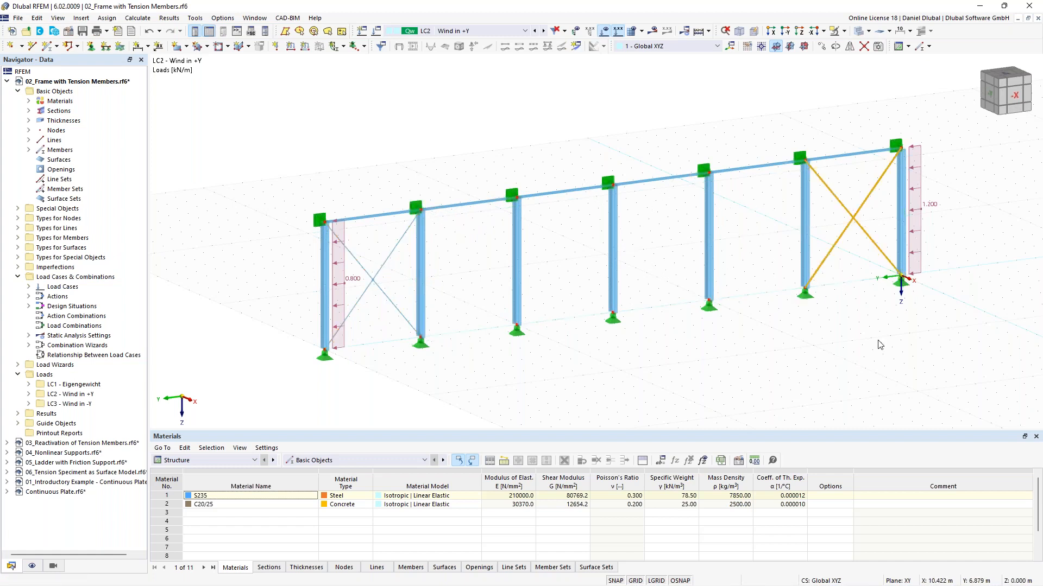
# Step: Calculate the braced frame and display the results
pyautogui.click(898, 328)
pyautogui.moveTo(980, 213); pyautogui.dragTo(786, 220, button='middle')
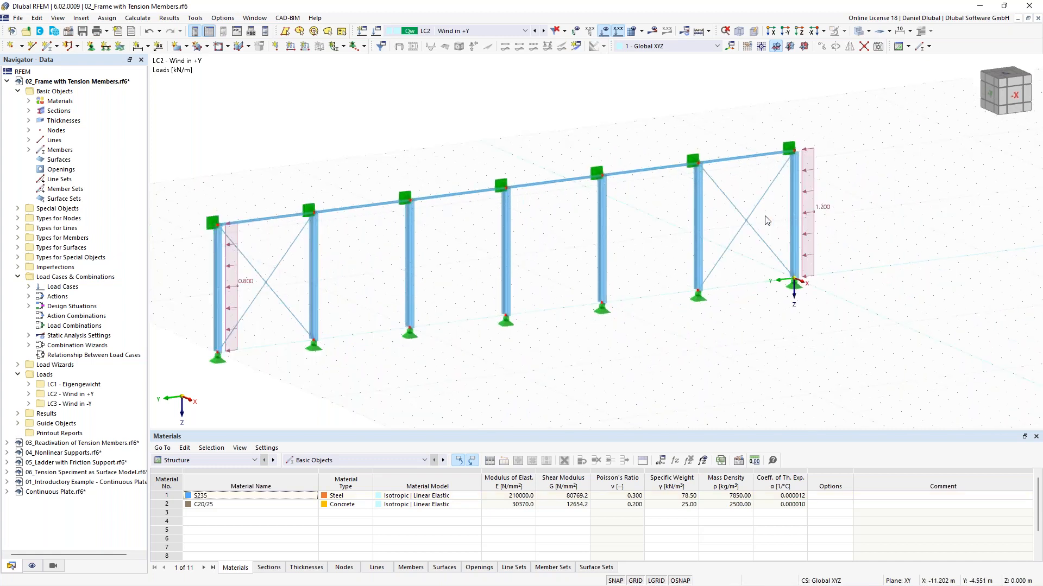
pyautogui.click(652, 30)
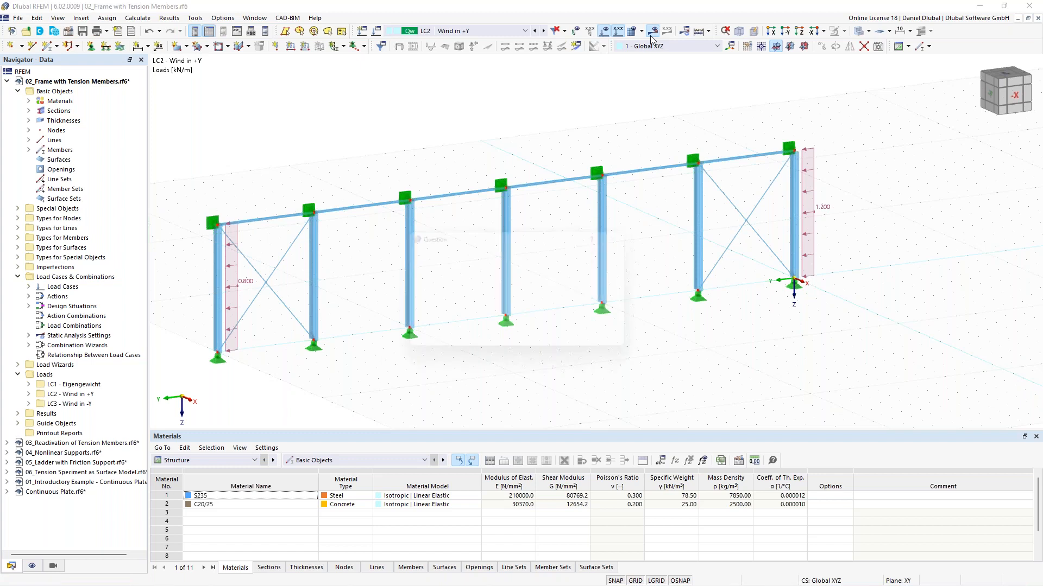
pyautogui.click(564, 346)
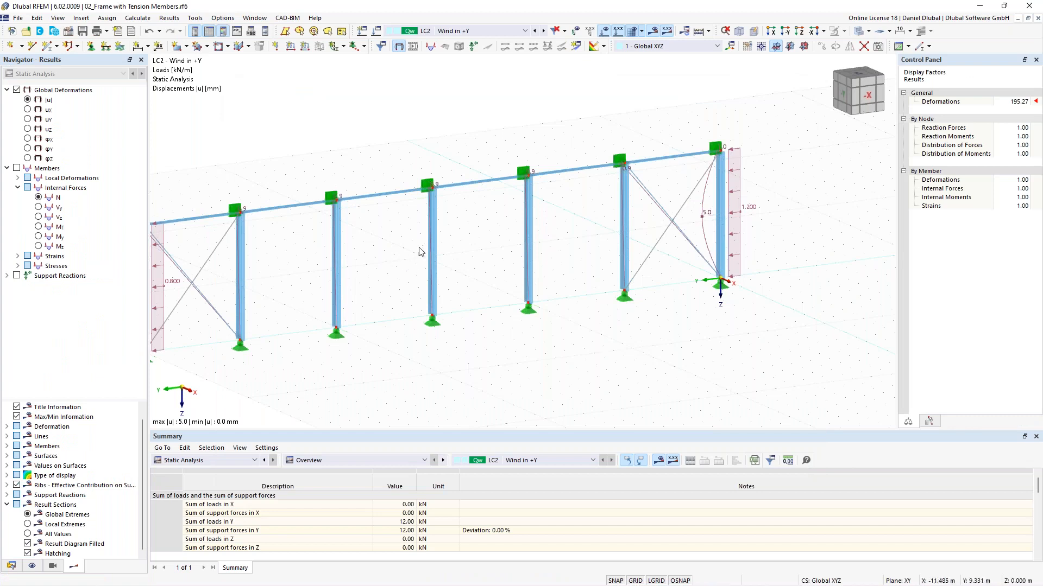
# Step: View the deformations from the -X direction with the deformation display factor set to 512
pyautogui.moveTo(413, 237); pyautogui.dragTo(441, 227, button='middle')
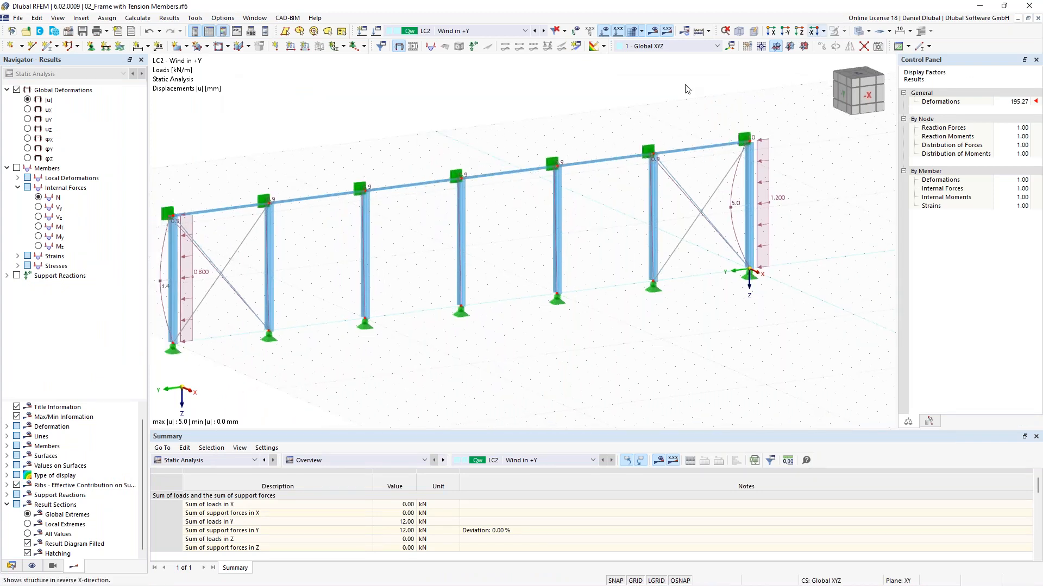
pyautogui.click(814, 31)
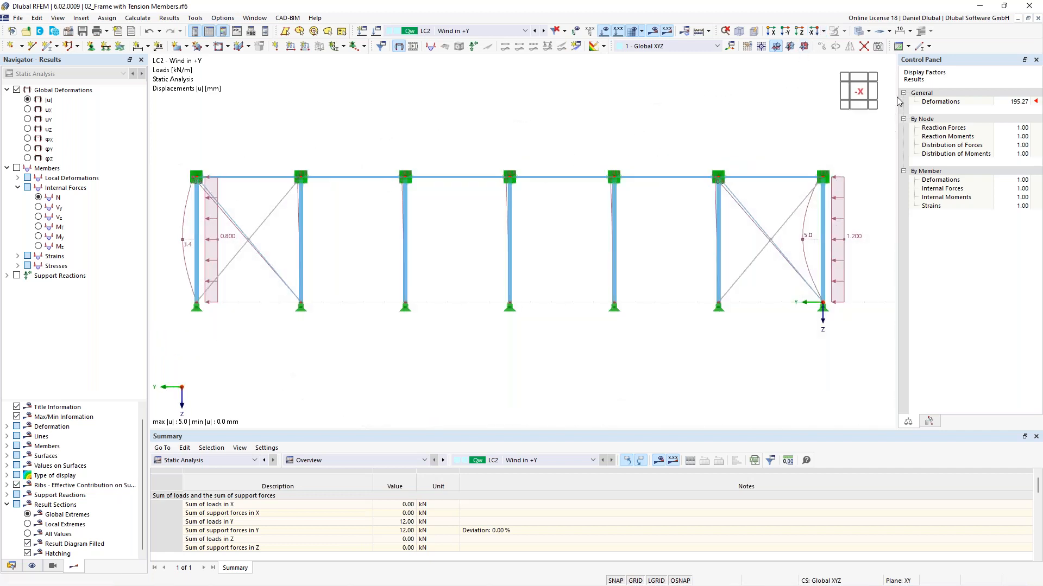
pyautogui.click(1015, 102)
pyautogui.click(1026, 101)
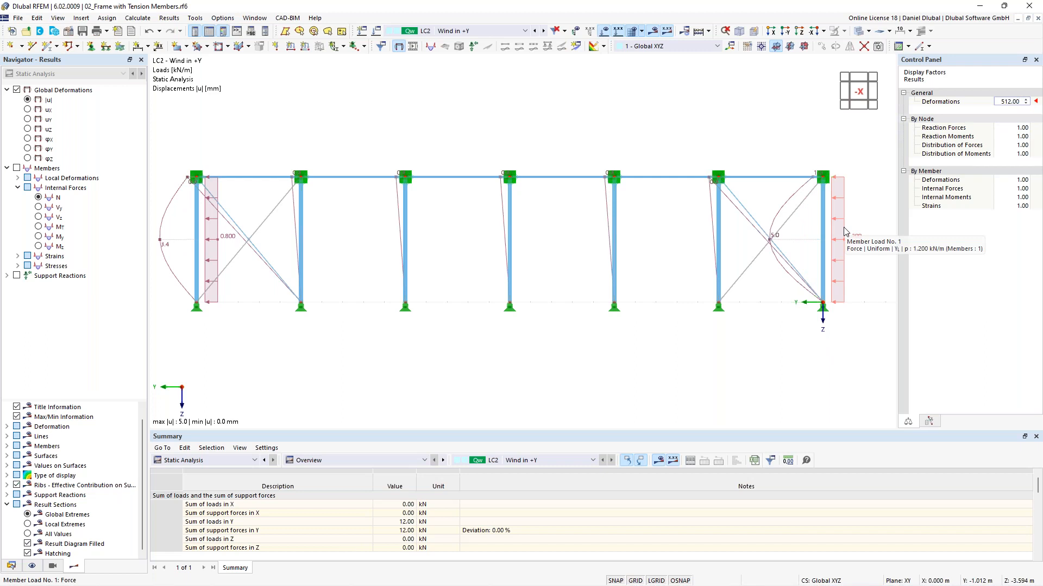
pyautogui.click(738, 204)
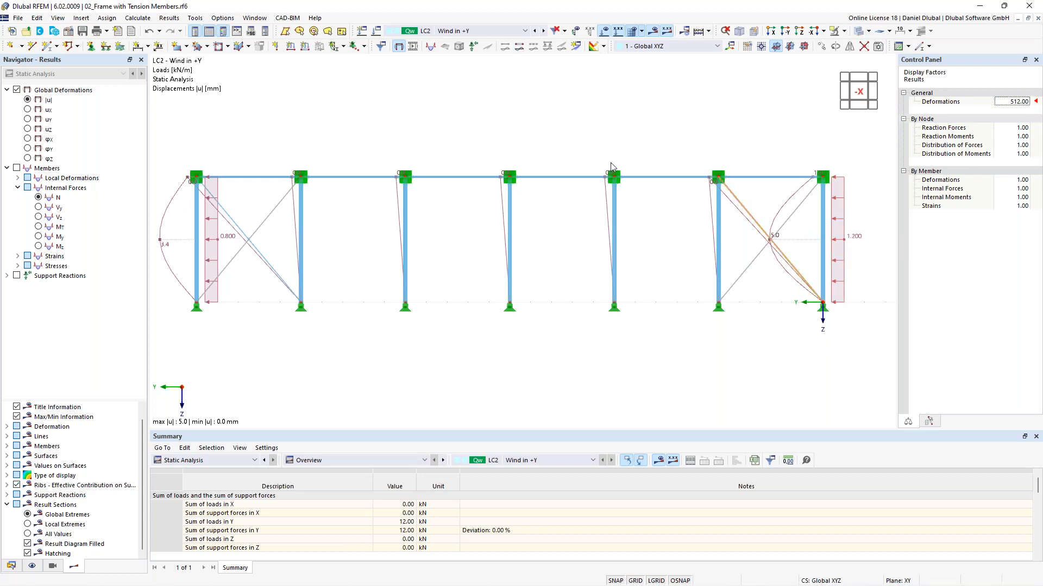
pyautogui.click(228, 210)
# Step: Compare the deformations of load cases LC3 and LC2, then display the axial forces N
pyautogui.click(535, 32)
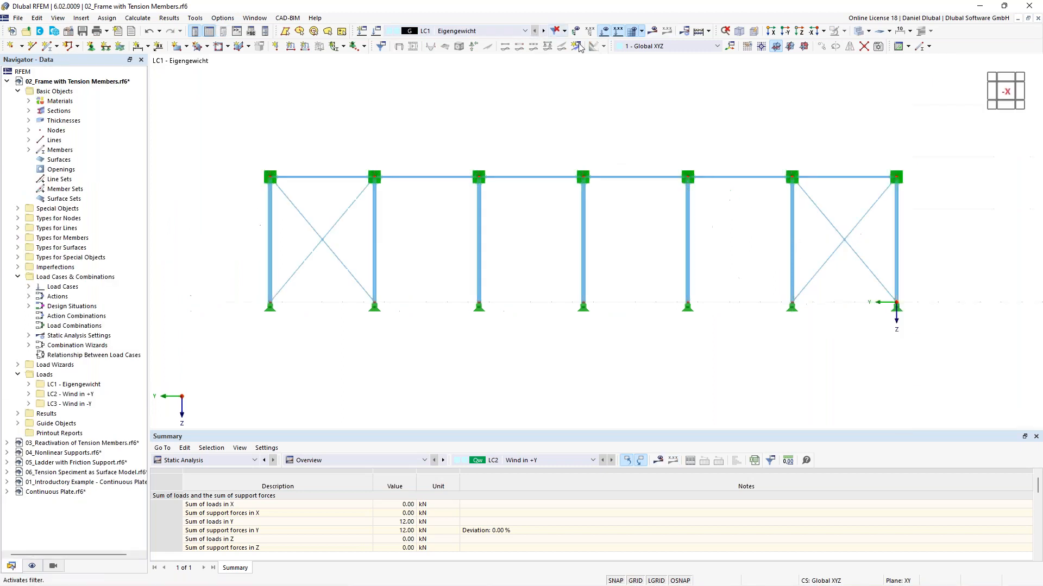
pyautogui.click(543, 32)
pyautogui.click(543, 32)
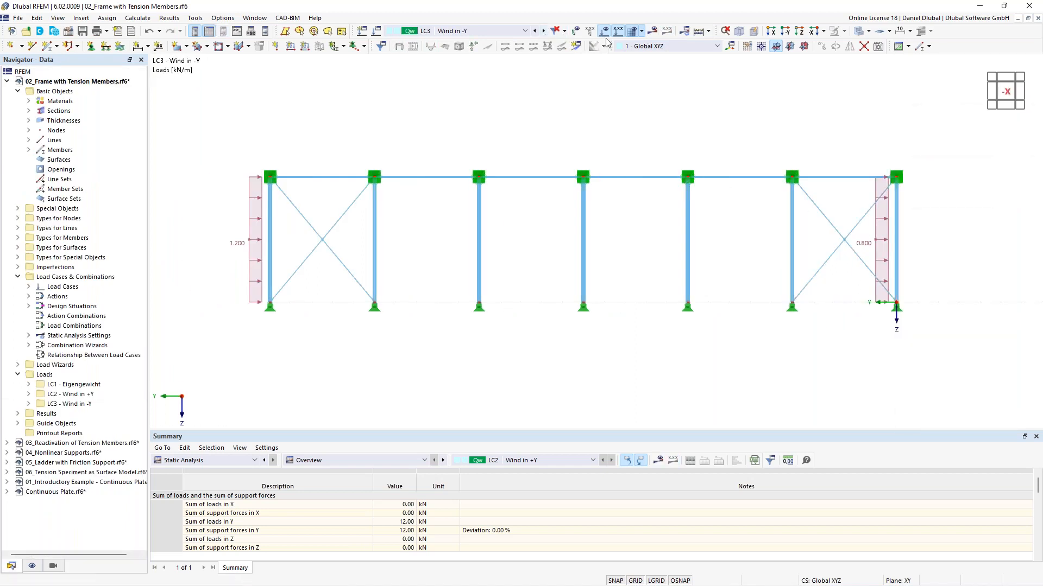
pyautogui.click(649, 35)
pyautogui.click(564, 345)
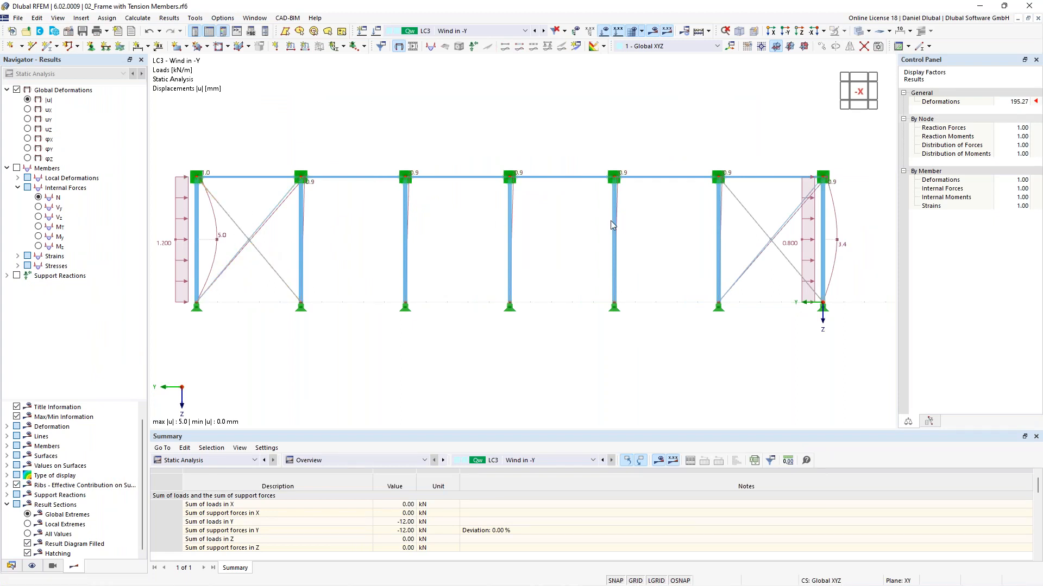
pyautogui.click(535, 31)
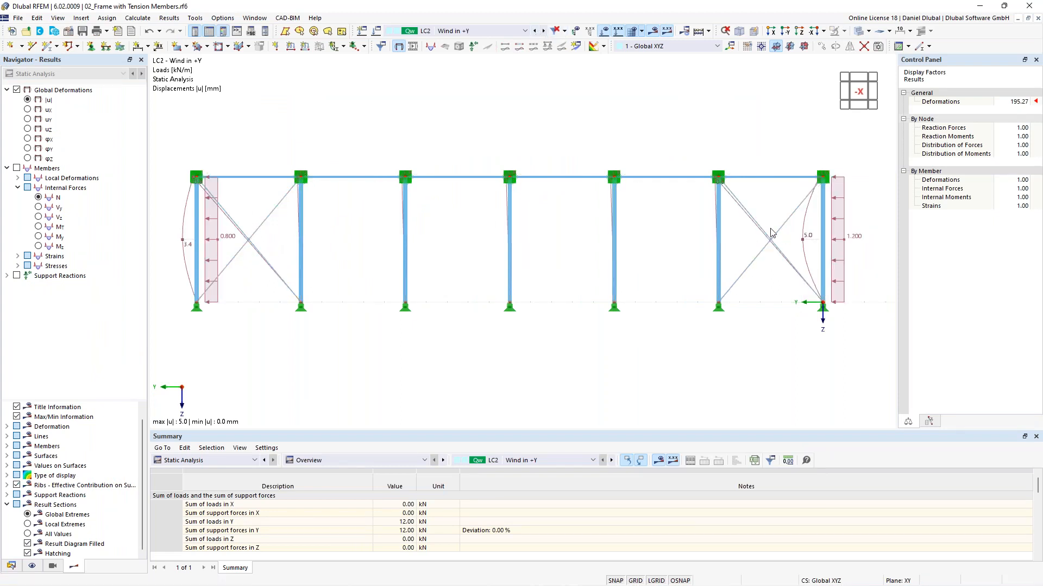
pyautogui.click(39, 198)
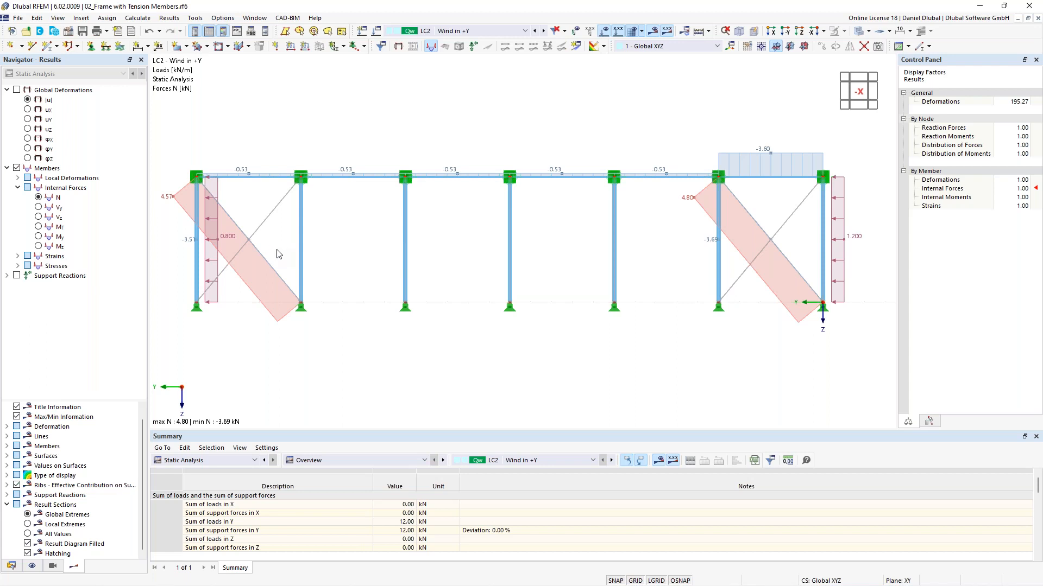
# Step: Change the member type of the selected diagonals to Tension
pyautogui.moveTo(263, 250); pyautogui.dragTo(245, 211)
pyautogui.keyDown('ctrl'); pyautogui.moveTo(784, 293); pyautogui.dragTo(760, 220); pyautogui.keyUp('ctrl')
pyautogui.doubleClick(783, 228)
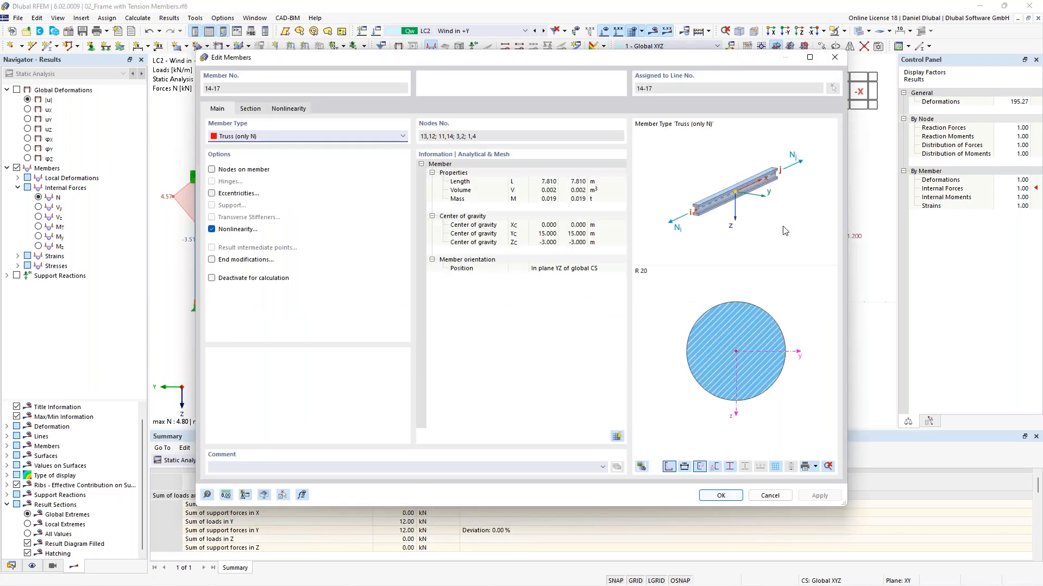
pyautogui.click(231, 229)
pyautogui.click(265, 138)
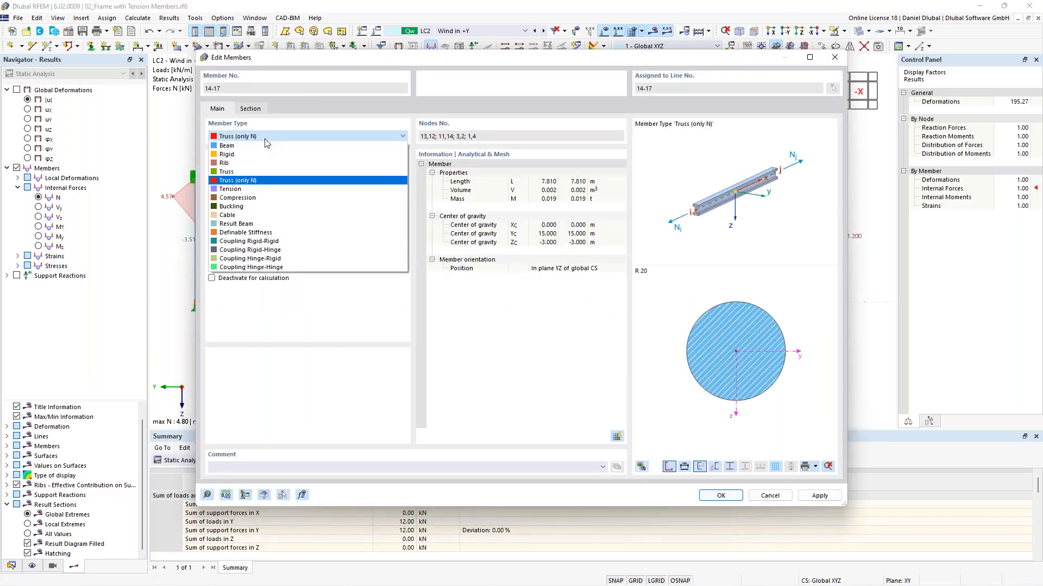
pyautogui.click(251, 189)
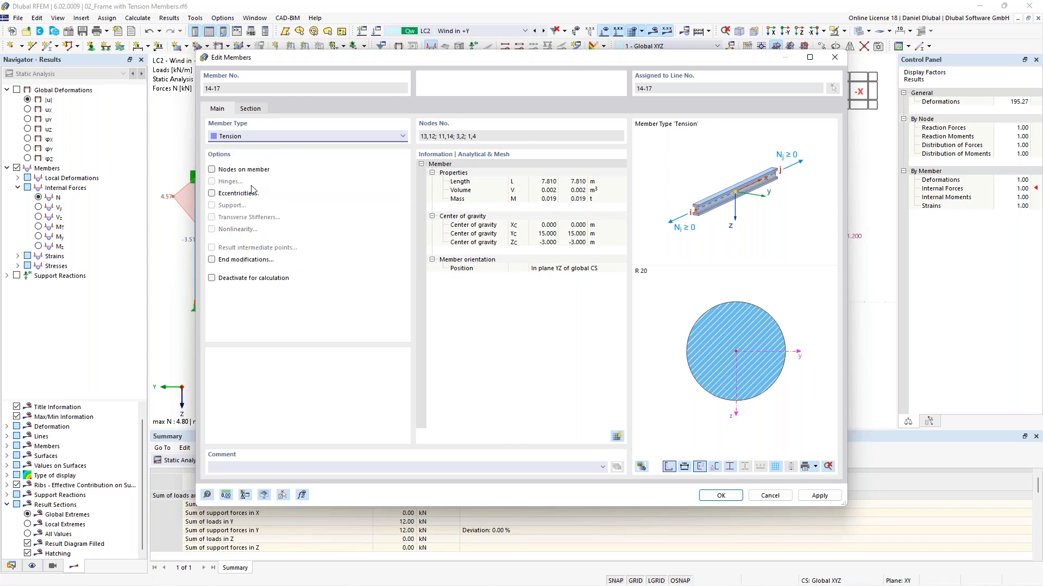
pyautogui.click(720, 495)
# Step: Recalculate the model and display the axial force results for LC2
pyautogui.click(567, 345)
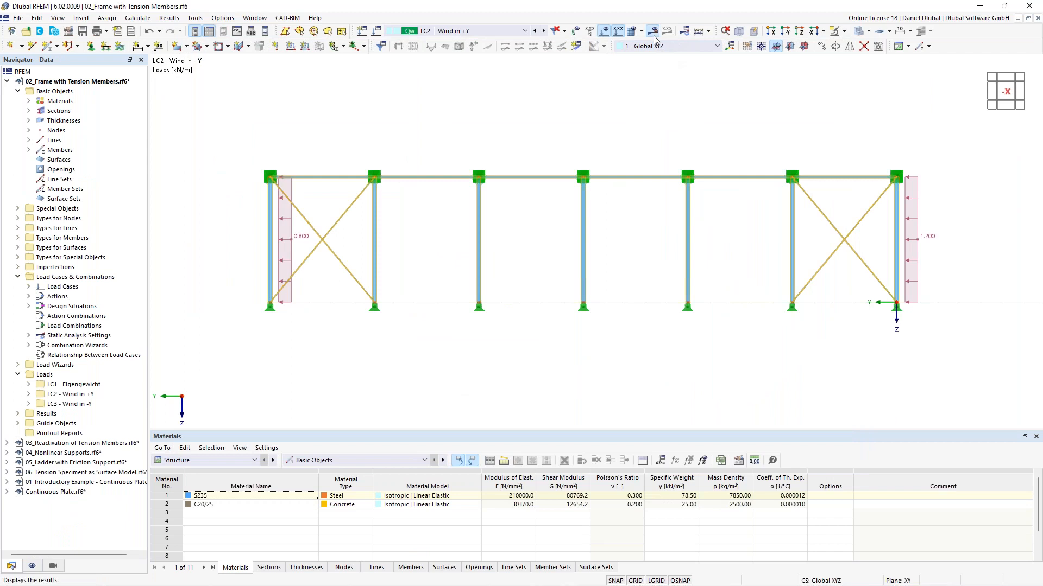
pyautogui.click(653, 33)
pyautogui.click(563, 342)
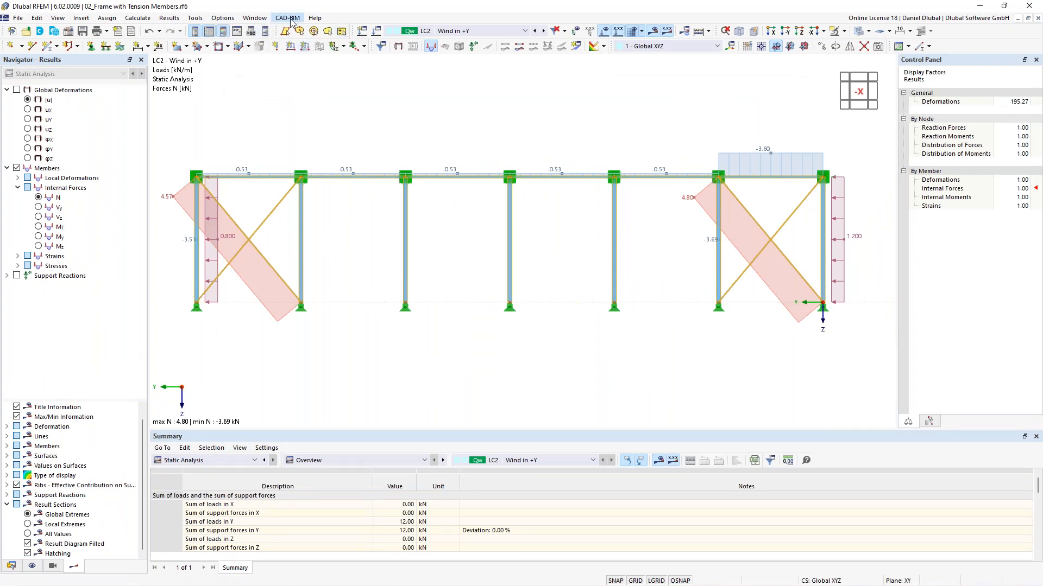
# Step: Switch to the 03_Reactivation of Tension Members model and show its structure without results
pyautogui.click(254, 18)
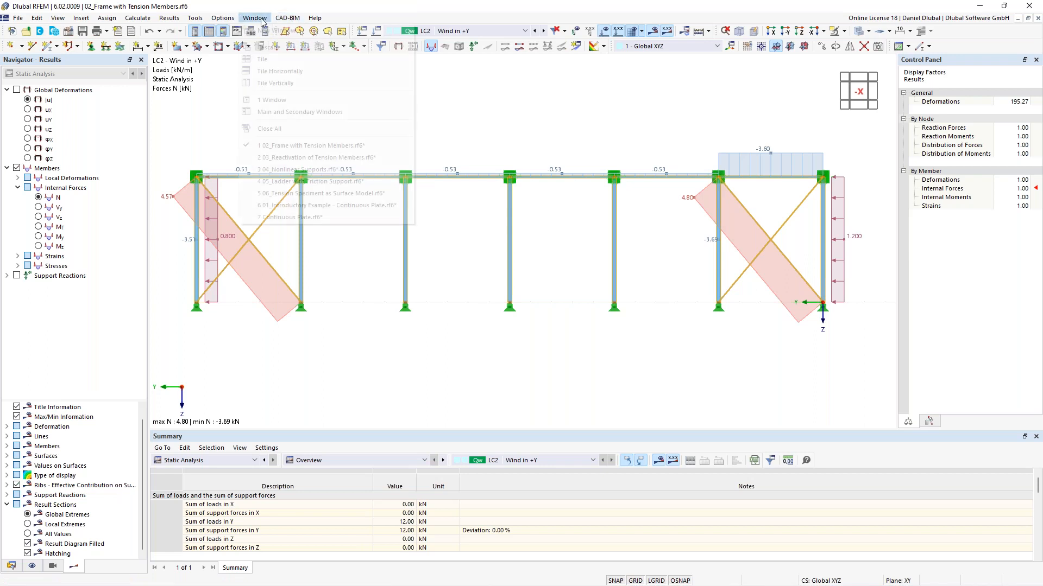
pyautogui.click(320, 158)
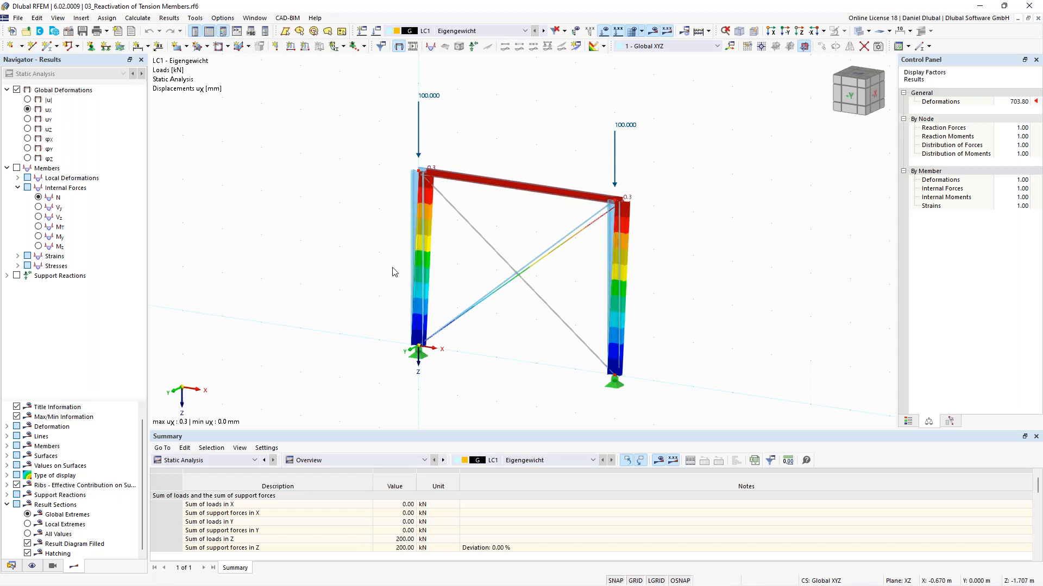
pyautogui.keyDown('ctrl'); pyautogui.moveTo(495, 225); pyautogui.dragTo(523, 222, button='middle'); pyautogui.keyUp('ctrl')
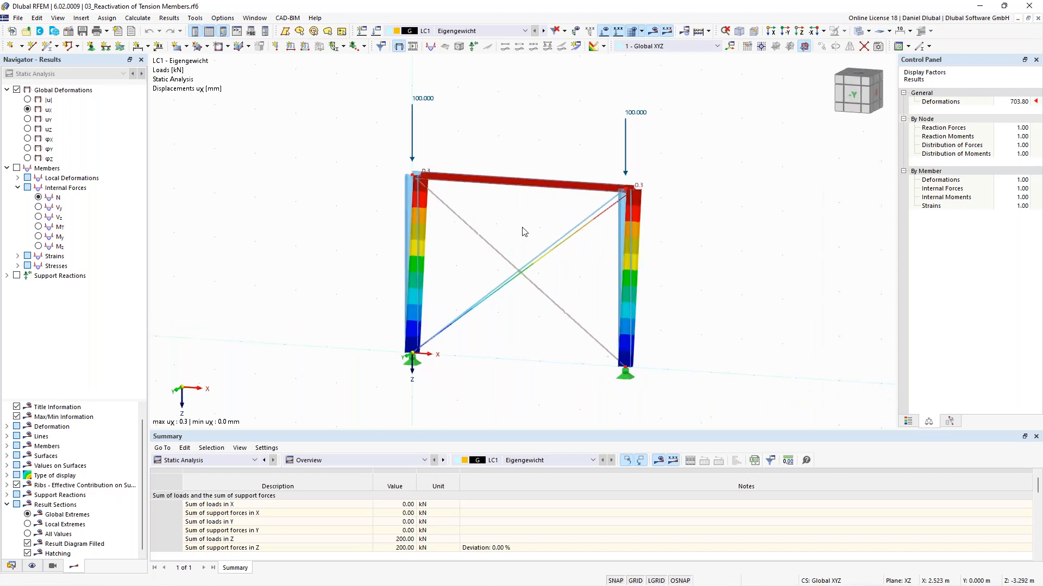
pyautogui.click(654, 31)
pyautogui.moveTo(574, 208); pyautogui.dragTo(546, 198, button='middle')
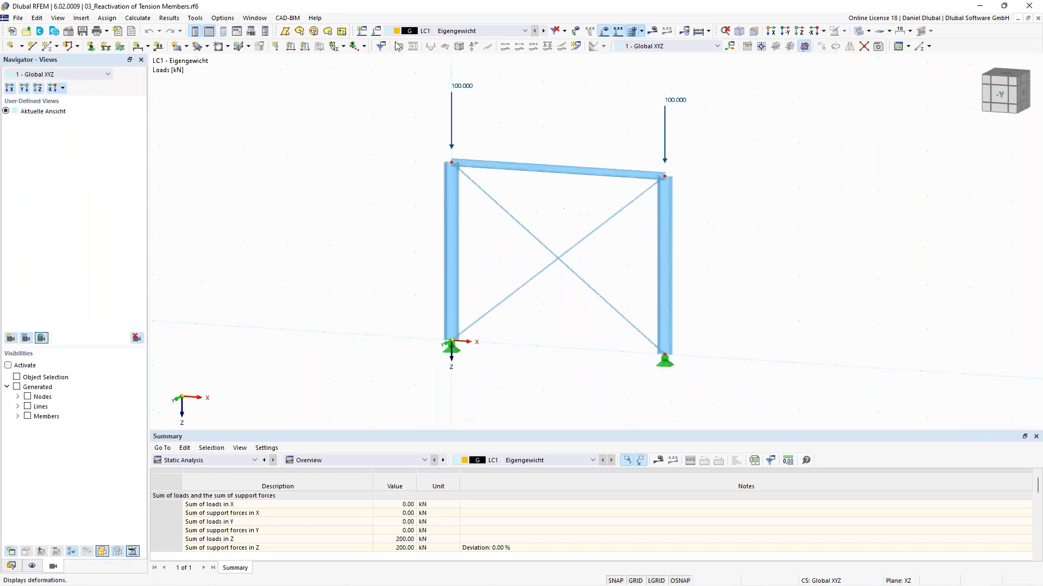
# Step: Edit the static analysis settings SA2 - Second-order (P-Δ) of load case LC1 and confirm the load case dialog
pyautogui.doubleClick(418, 225)
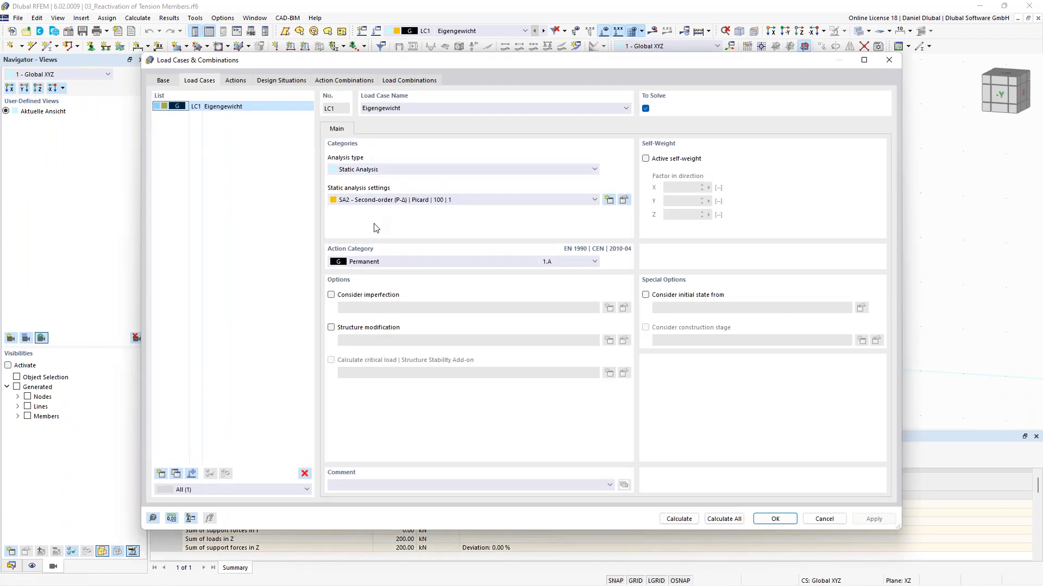
pyautogui.click(623, 201)
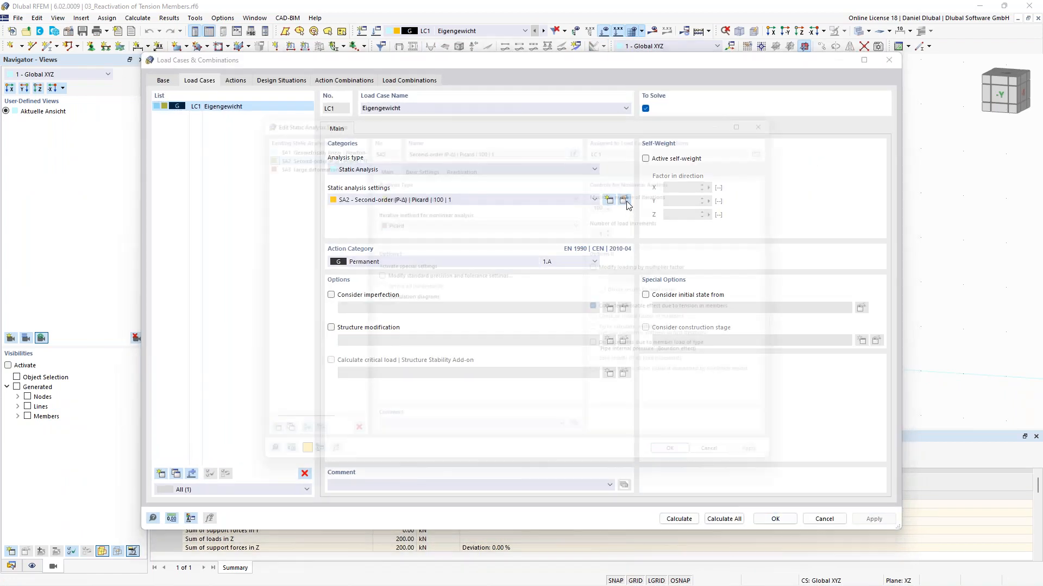
pyautogui.click(458, 157)
pyautogui.click(388, 235)
pyautogui.click(683, 472)
pyautogui.click(775, 519)
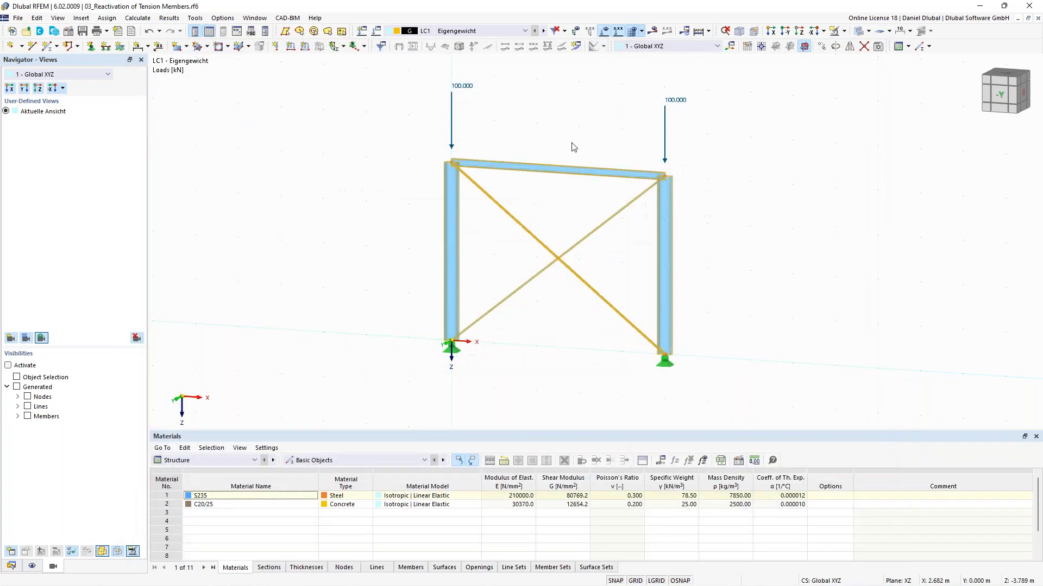
# Step: Delete the two crossing diagonal members of the portal frame
pyautogui.moveTo(491, 133); pyautogui.dragTo(505, 141, button='middle')
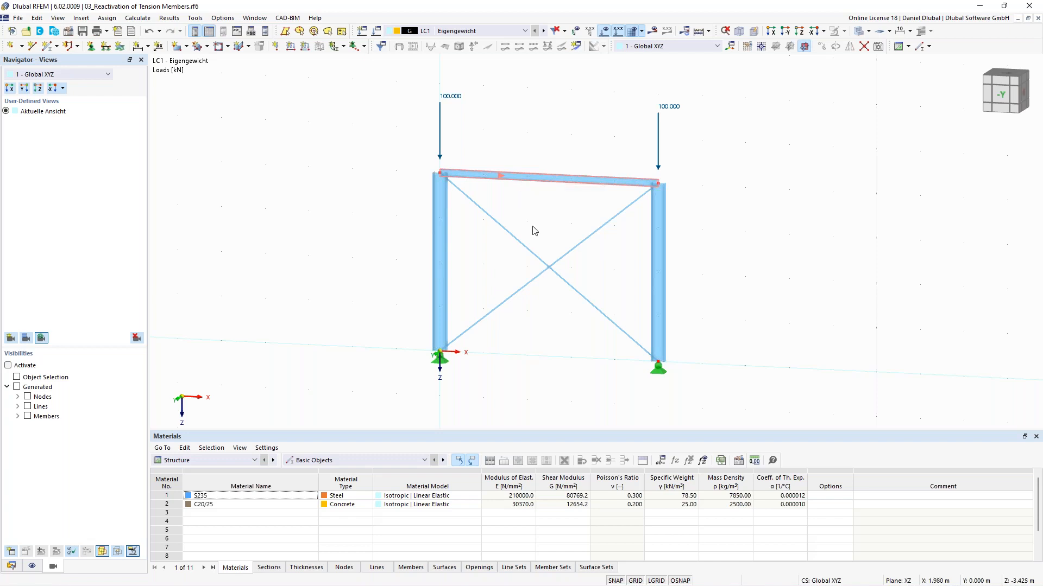
pyautogui.scroll(1, 558, 224)
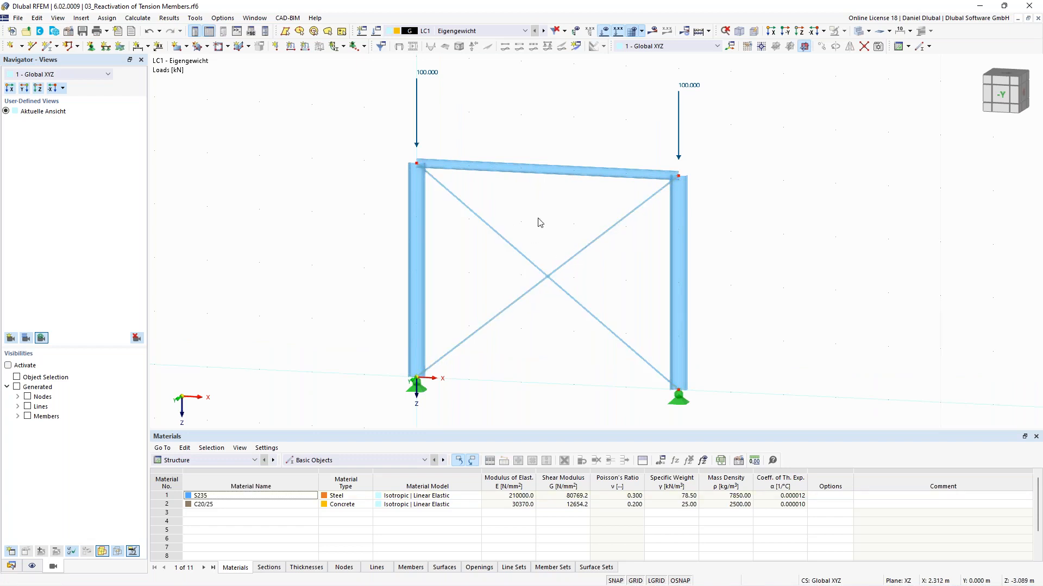
pyautogui.scroll(-1, 546, 210)
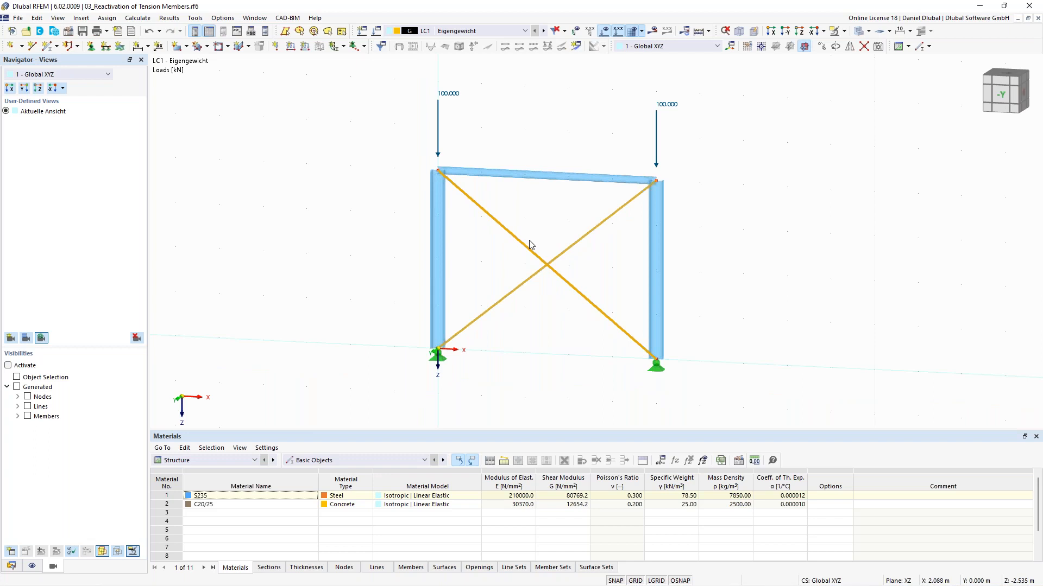
pyautogui.press('Delete')
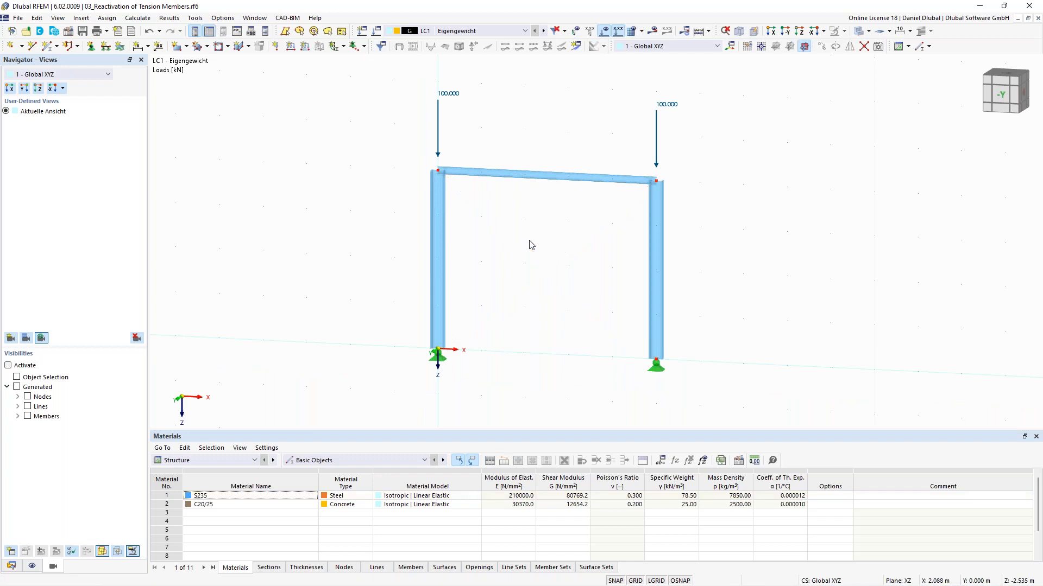
# Step: Try to calculate the frame without its bracing diagonals and dismiss the calculation error
pyautogui.click(653, 32)
pyautogui.click(565, 345)
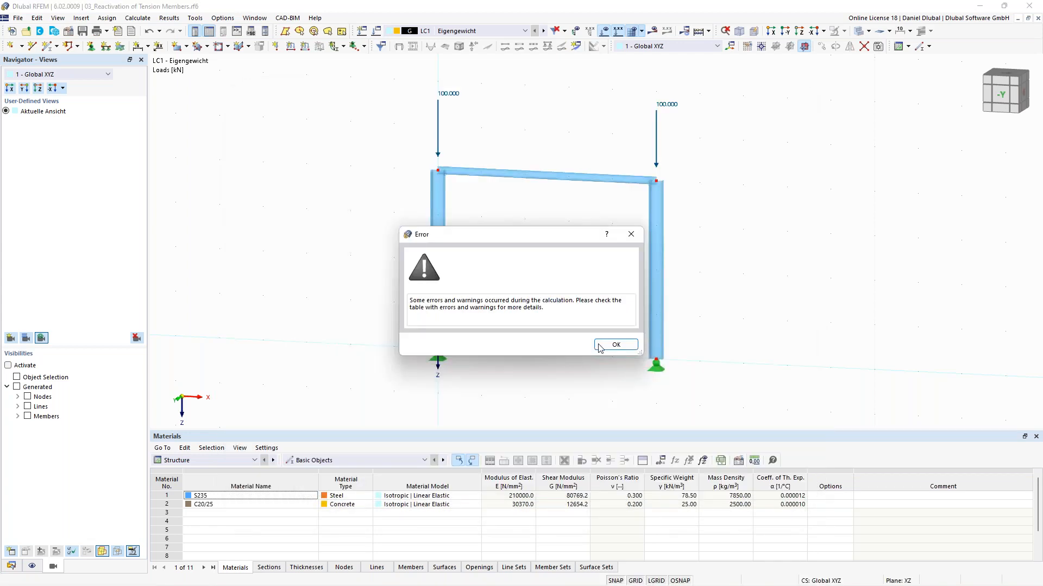
pyautogui.click(608, 348)
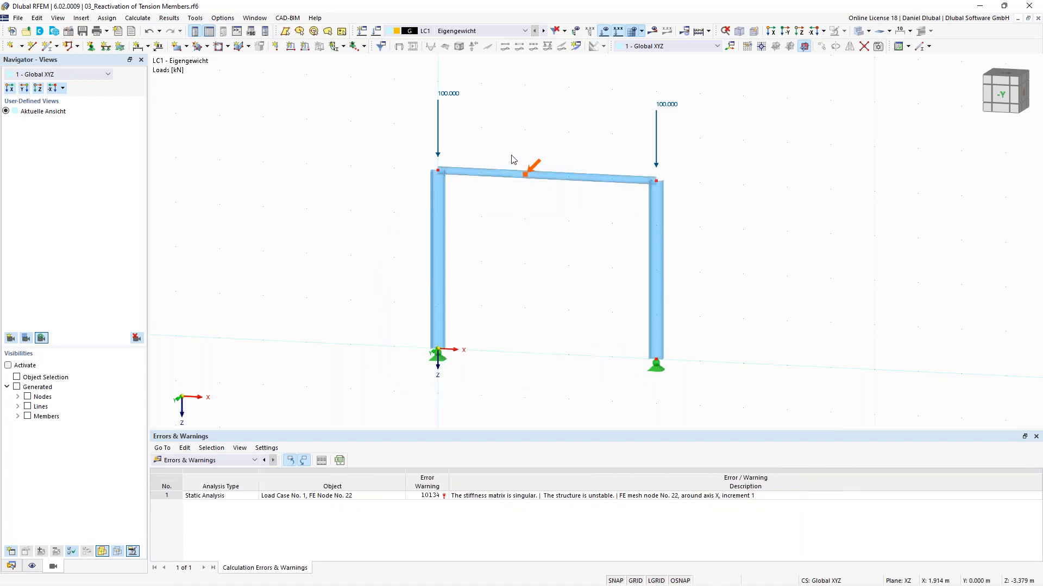
# Step: Undo the deletion of the two crossing diagonal members
pyautogui.click(149, 31)
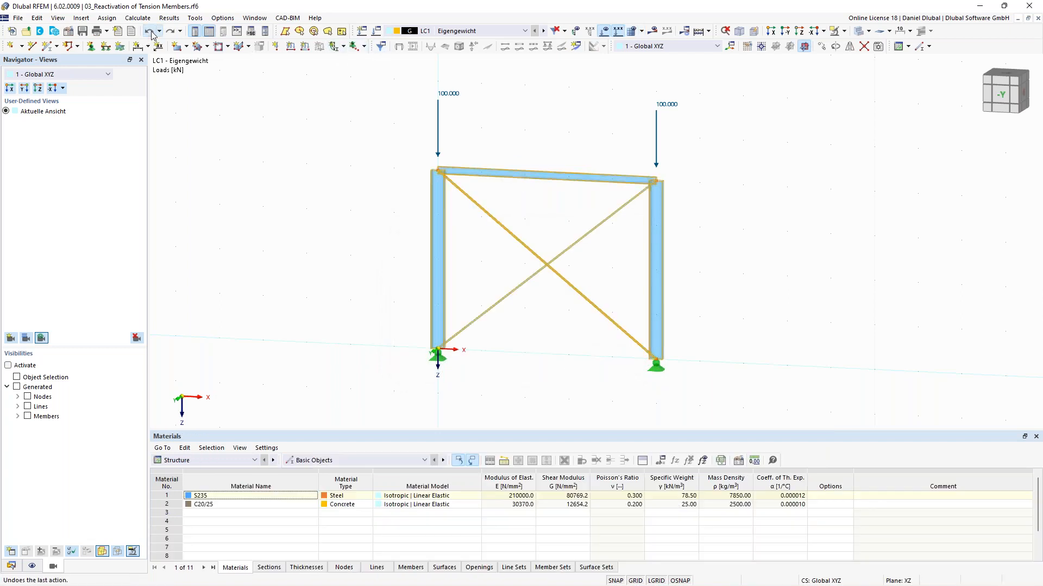
pyautogui.click(335, 245)
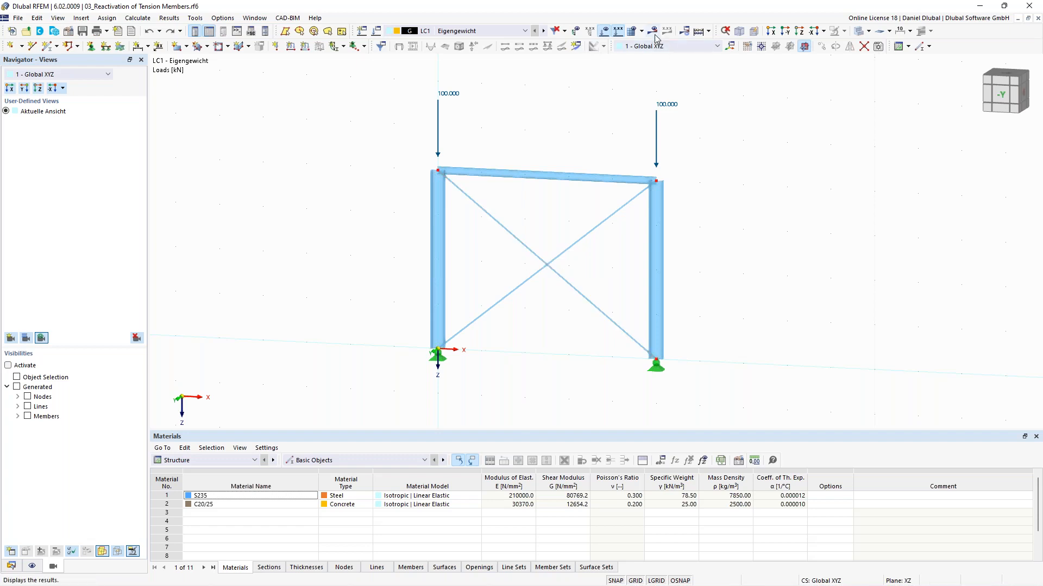
# Step: Calculate the braced frame again, dismiss the error and examine the reported node in the model
pyautogui.click(652, 30)
pyautogui.click(564, 346)
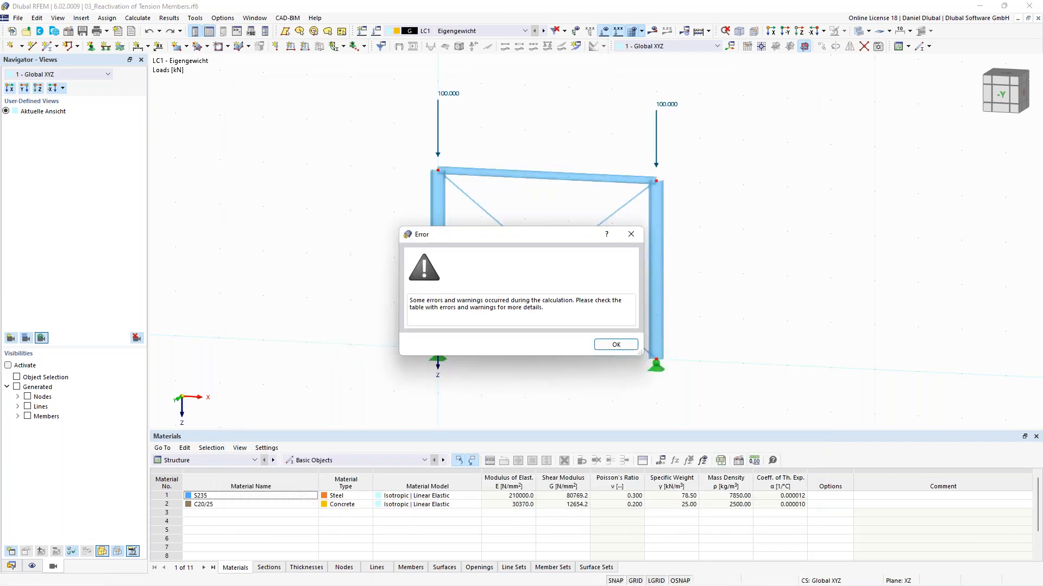
pyautogui.click(613, 345)
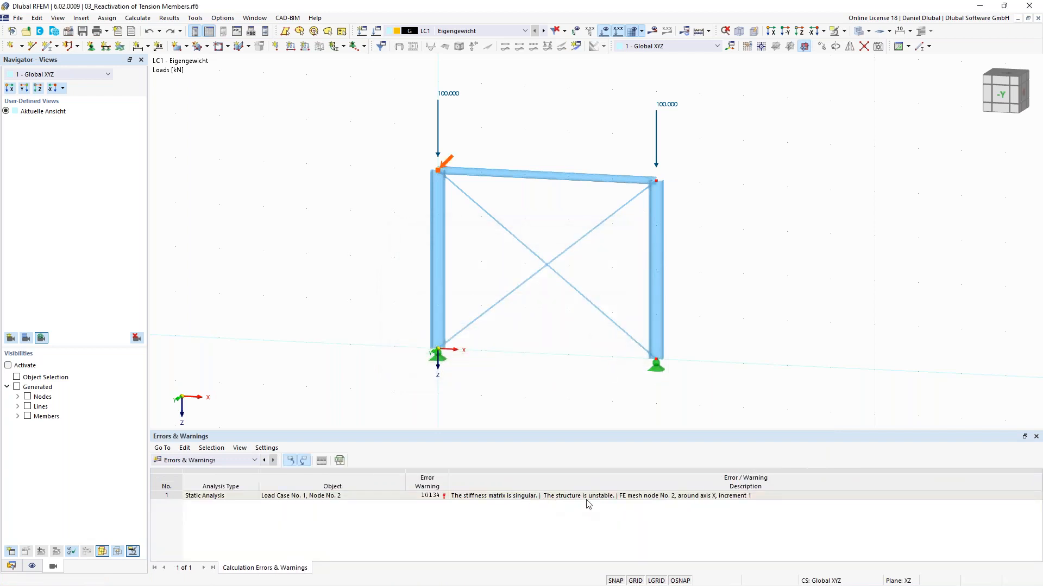
pyautogui.moveTo(558, 291); pyautogui.dragTo(535, 241)
pyautogui.click(547, 231)
pyautogui.moveTo(564, 219); pyautogui.dragTo(544, 229, button='middle')
pyautogui.scroll(1, 528, 259)
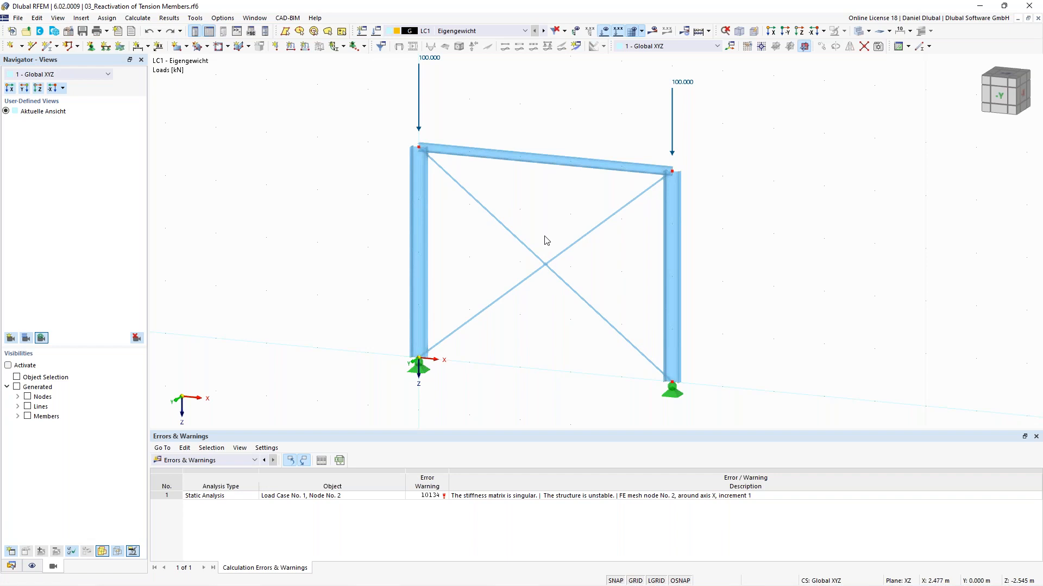
pyautogui.moveTo(552, 293); pyautogui.dragTo(525, 225)
# Step: Enable Exceptional handling with failing members removed individually in the Reactivation settings of SA2 - Second-order (P-Δ)
pyautogui.click(290, 119)
pyautogui.click(11, 568)
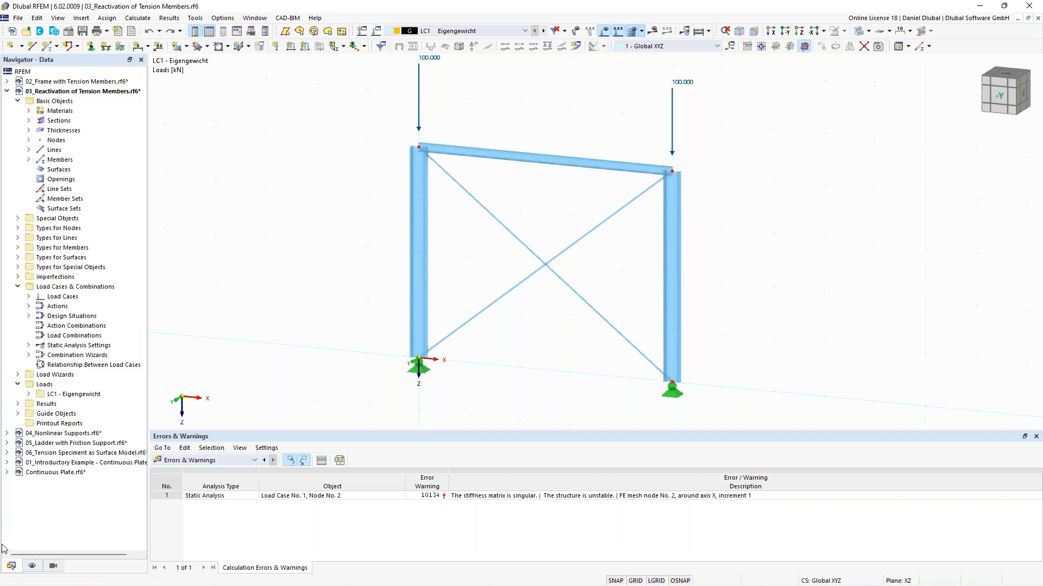
pyautogui.click(29, 345)
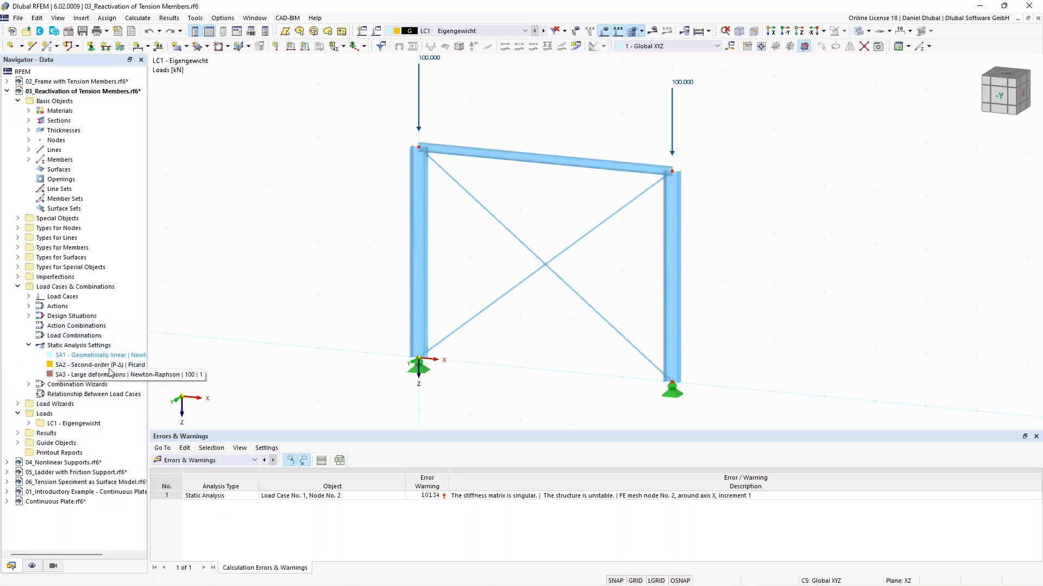
pyautogui.rightClick(120, 369)
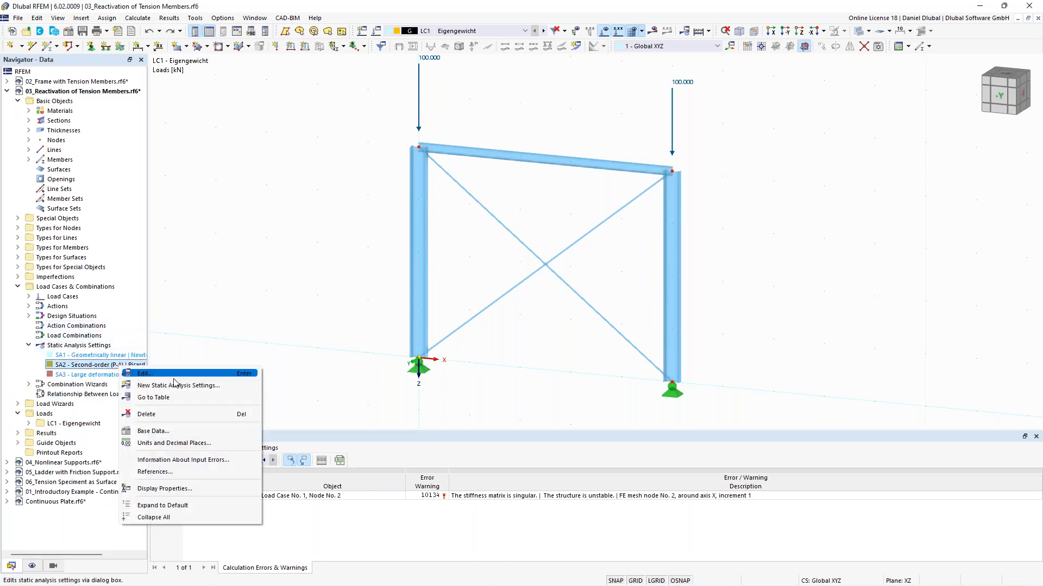
pyautogui.click(201, 375)
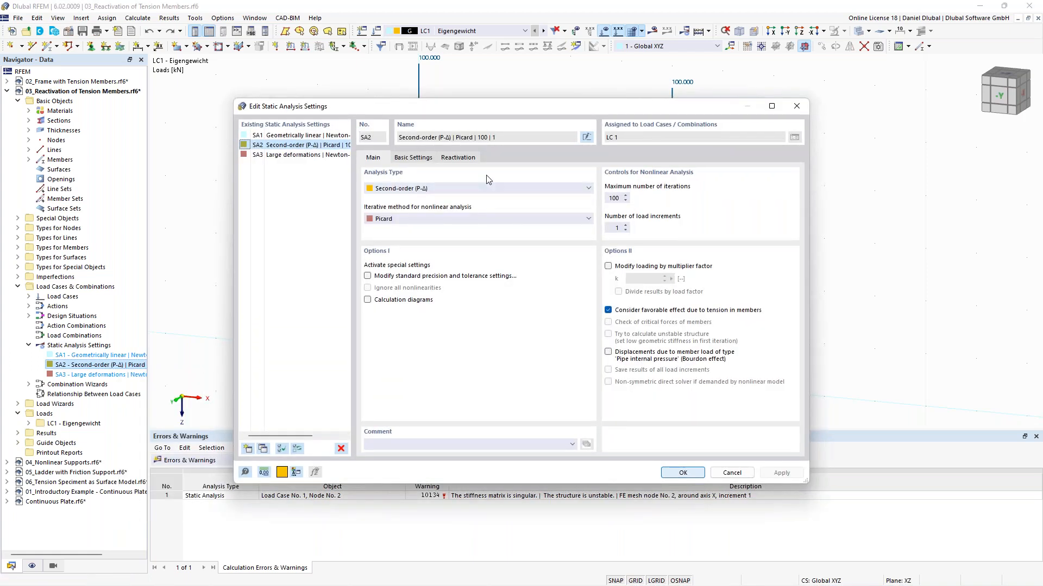
pyautogui.click(458, 158)
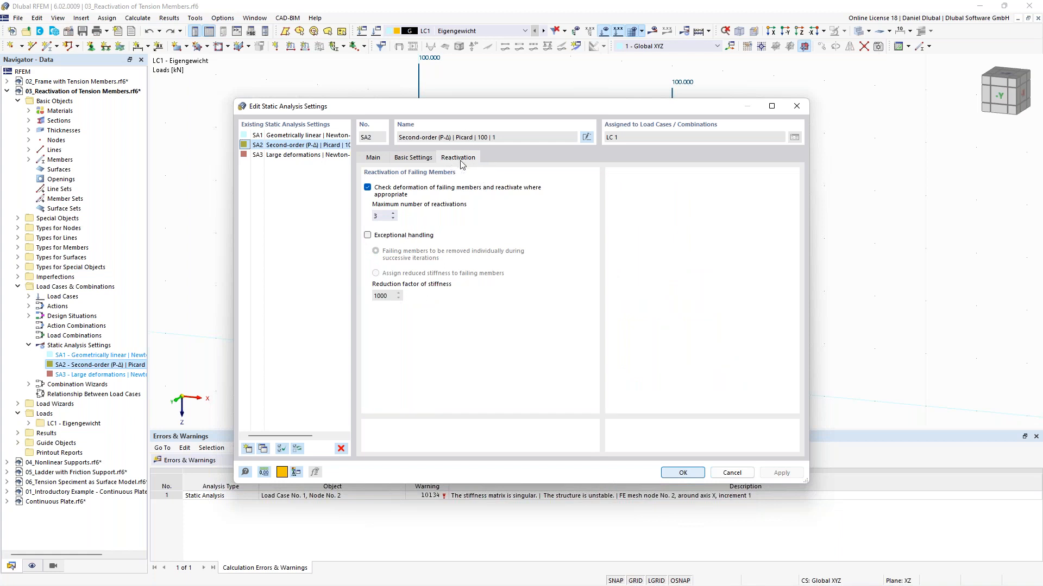
pyautogui.click(402, 238)
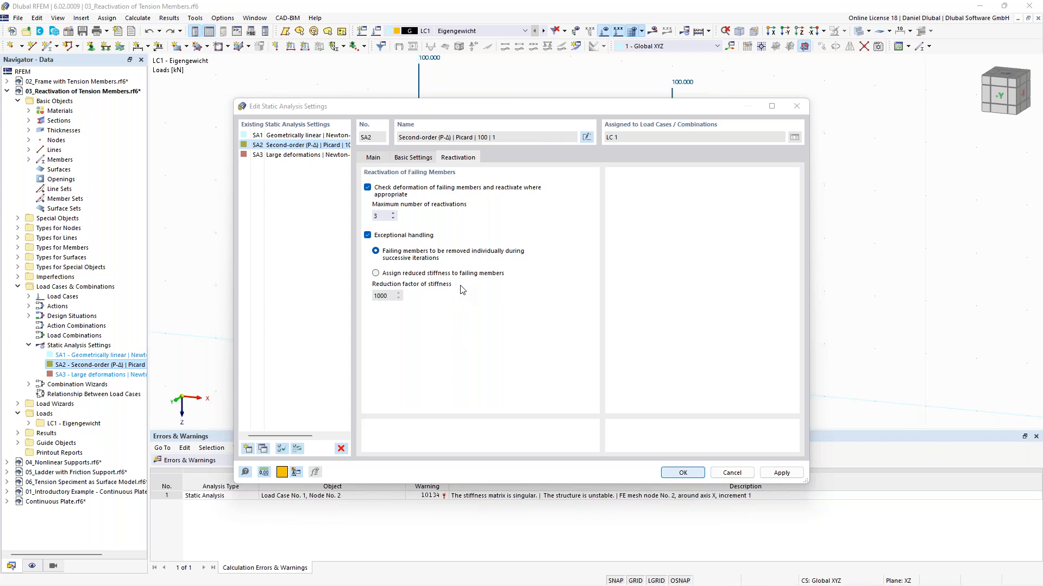
pyautogui.click(682, 473)
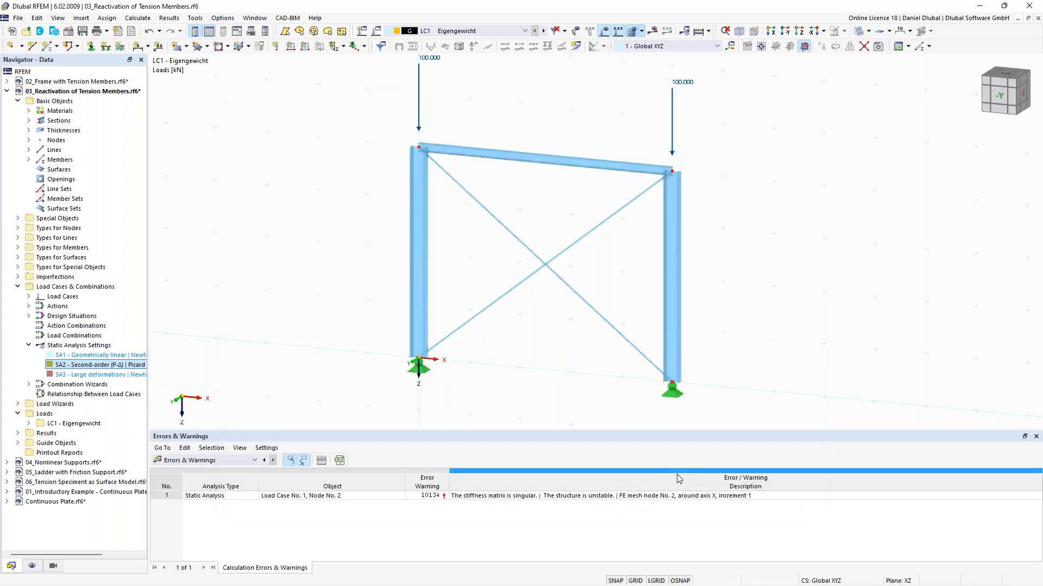
# Step: Calculate the model and display the global deformations |u|
pyautogui.click(652, 31)
pyautogui.click(564, 346)
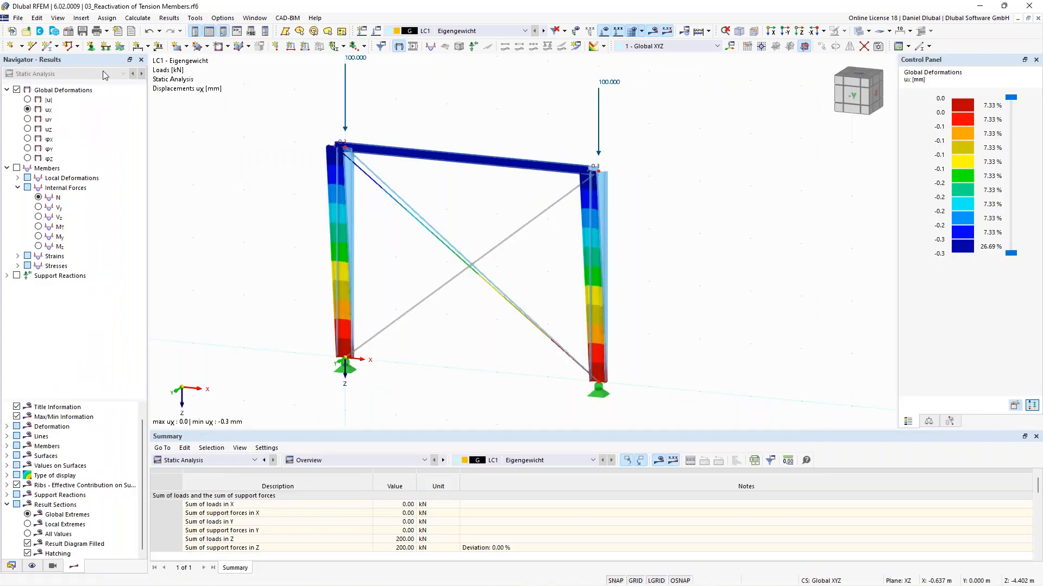
pyautogui.click(27, 99)
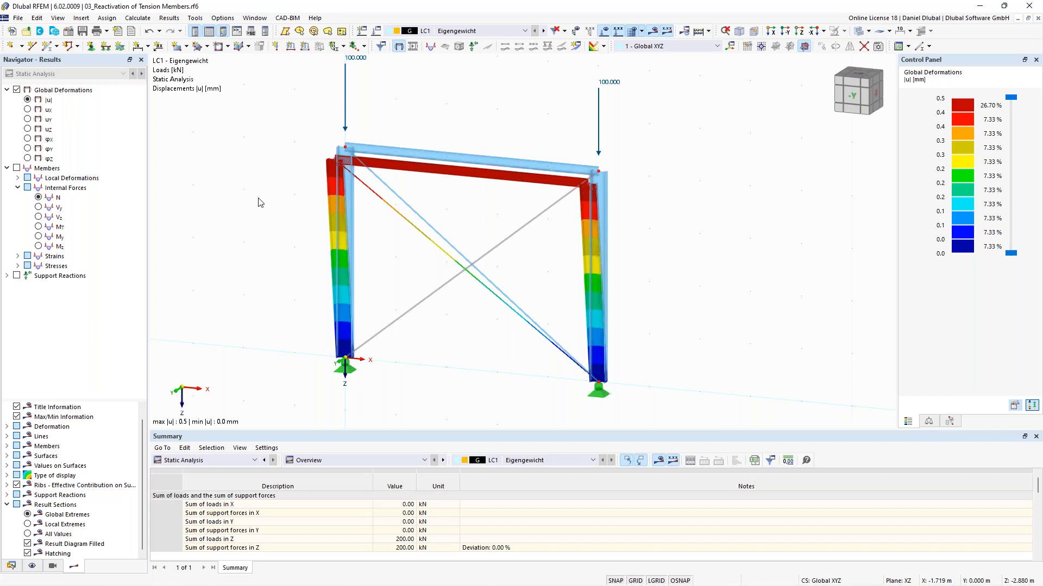
# Step: Switch to the 04_Nonlinear Supports model and show its structure and loads without results
pyautogui.click(255, 18)
pyautogui.click(299, 170)
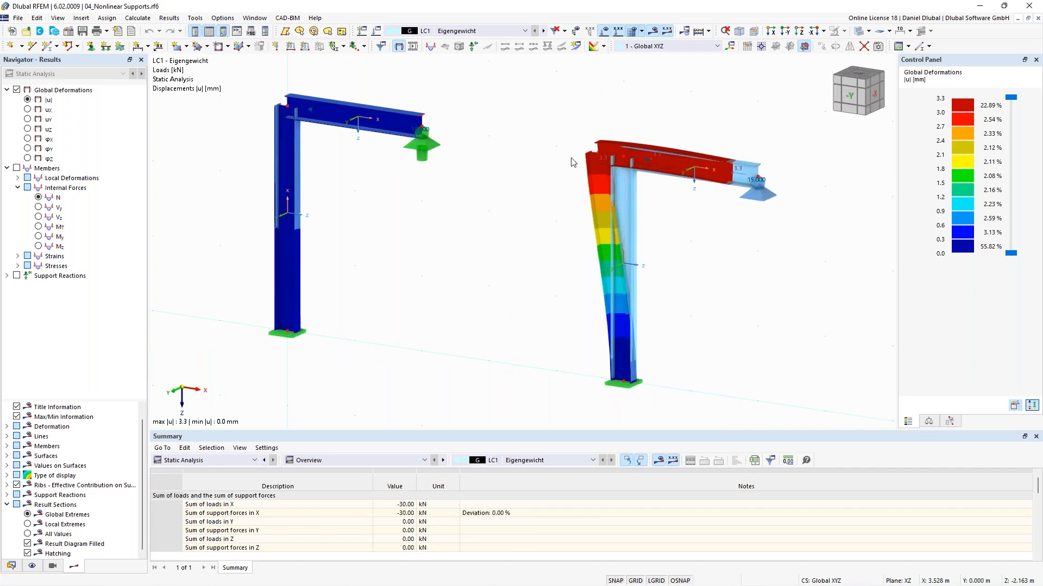
pyautogui.click(653, 32)
pyautogui.click(605, 33)
pyautogui.scroll(-2, 643, 131)
pyautogui.moveTo(568, 140); pyautogui.dragTo(484, 159, button='middle')
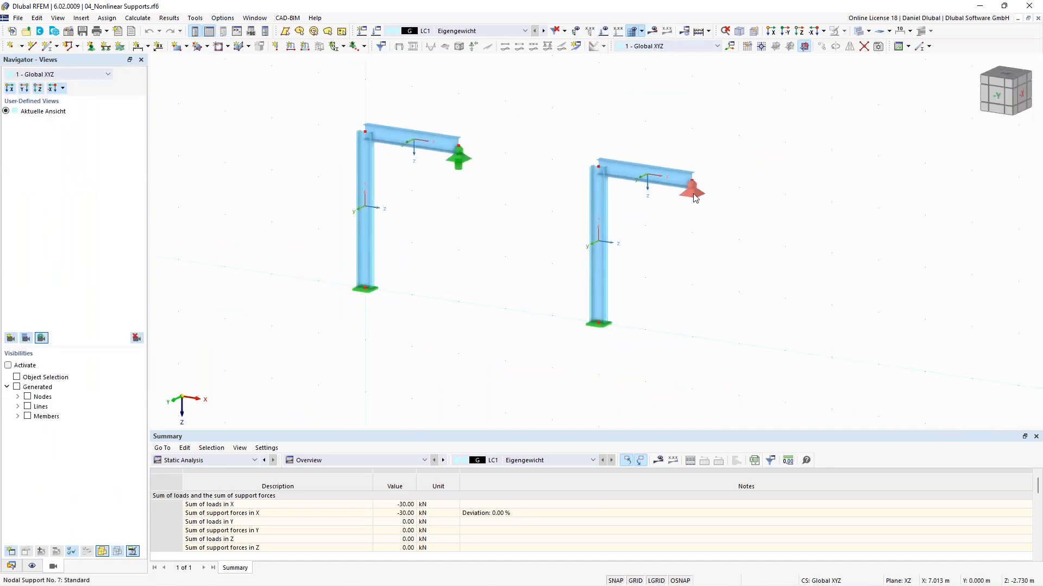
# Step: Open the nodal support at node 6 and review its Failure if negative Pz nonlinearity options without changes
pyautogui.doubleClick(693, 195)
pyautogui.moveTo(367, 272); pyautogui.dragTo(417, 95)
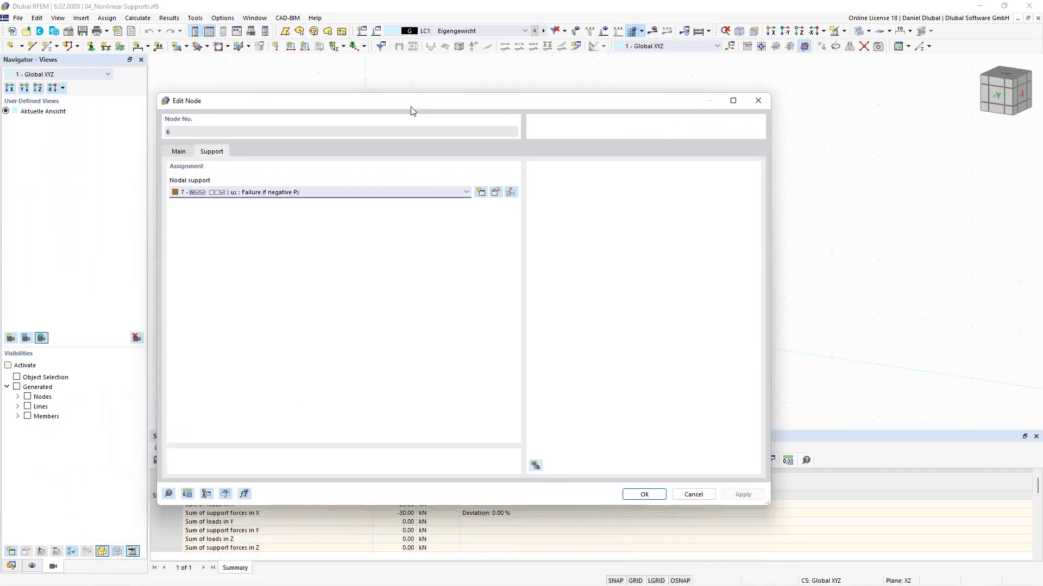
pyautogui.click(496, 194)
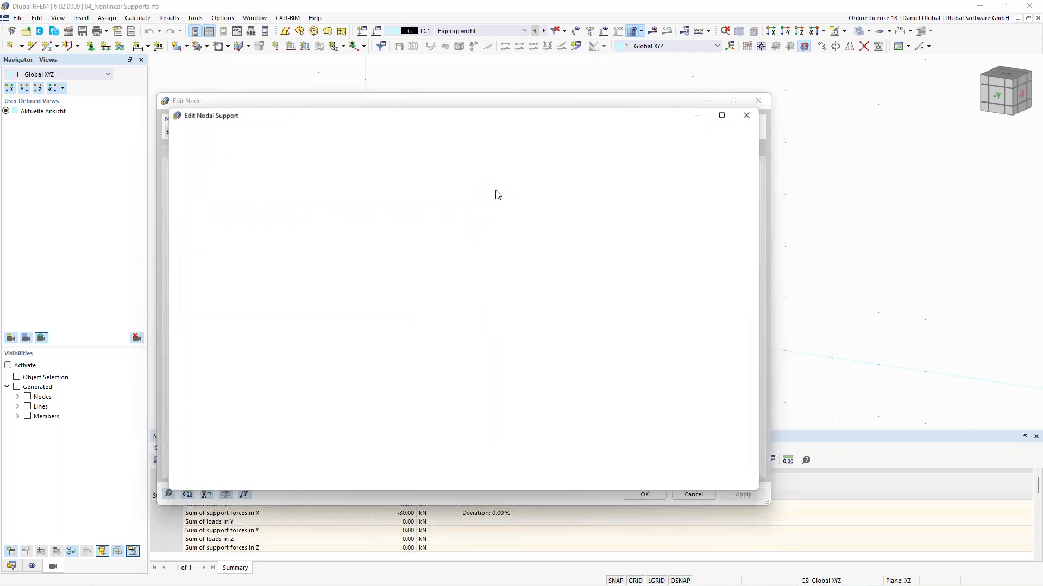
pyautogui.click(509, 239)
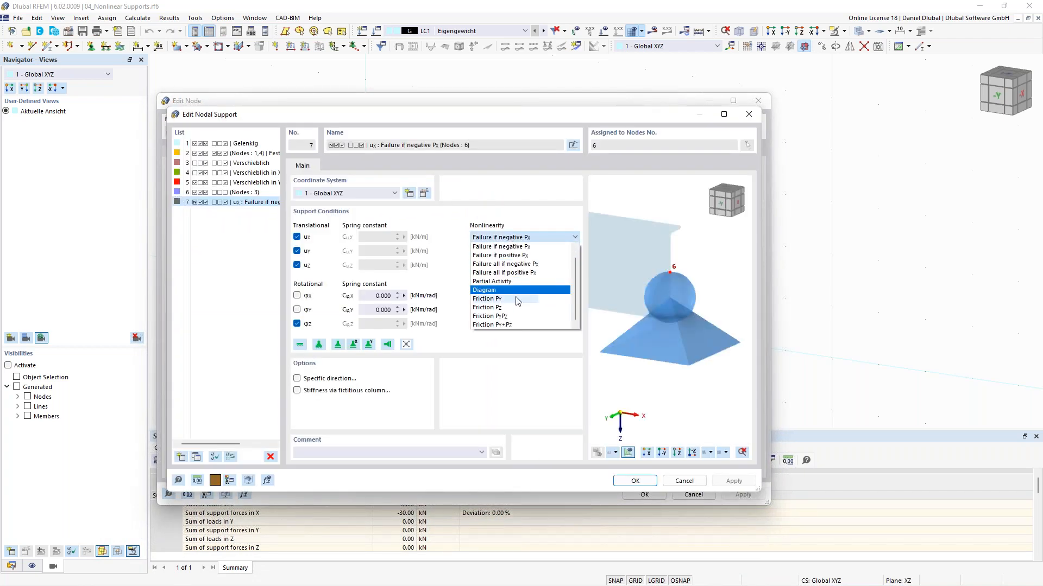
pyautogui.scroll(1, 513, 307)
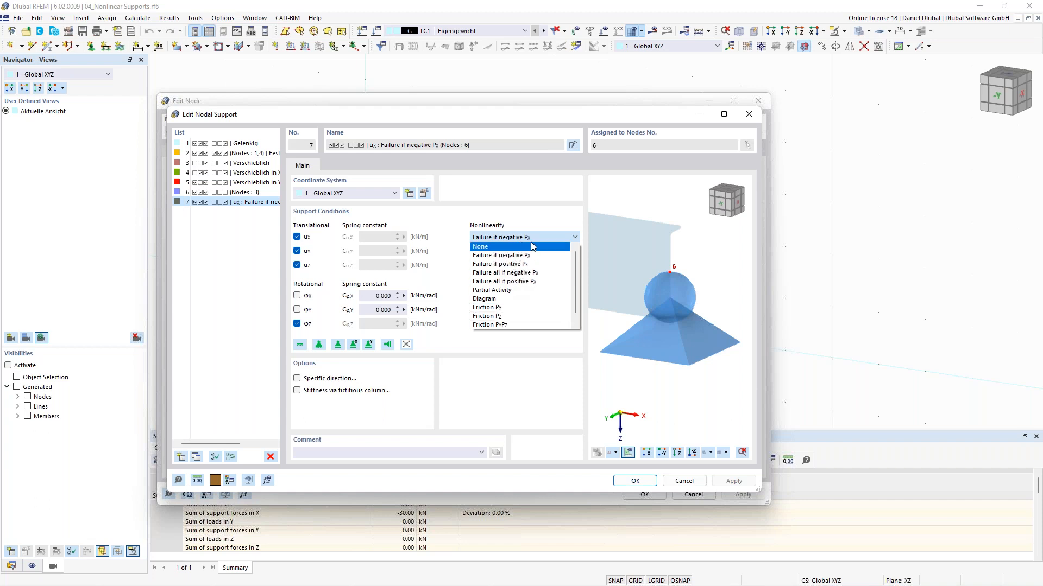
pyautogui.click(544, 221)
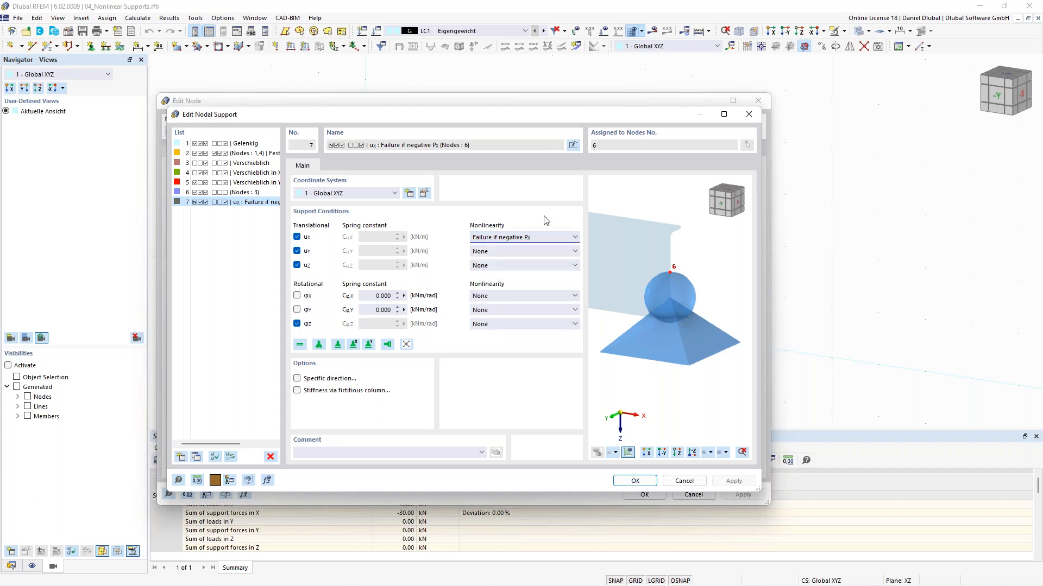
pyautogui.scroll(-2, 655, 296)
pyautogui.scroll(3, 656, 296)
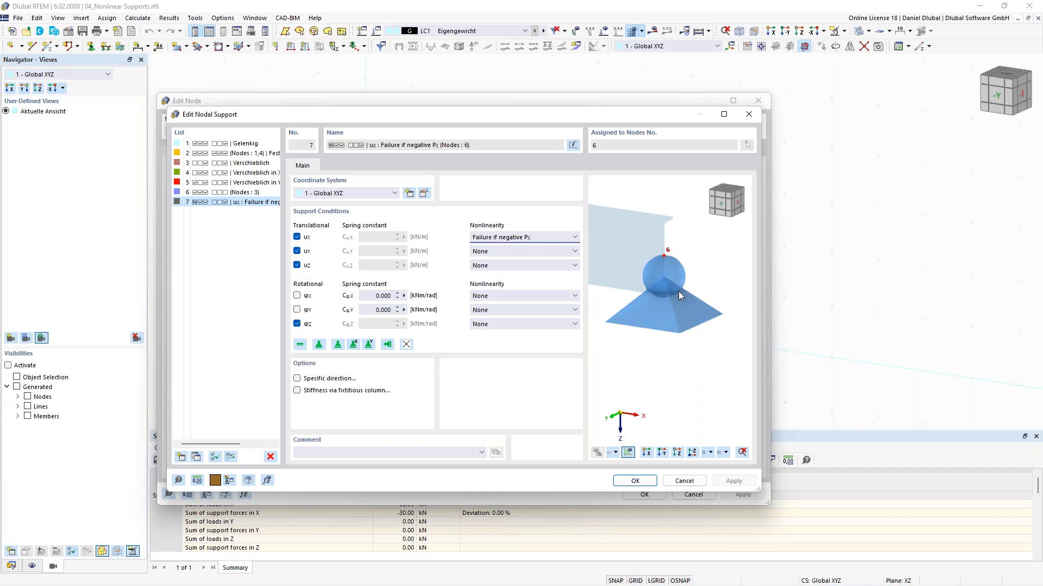
pyautogui.scroll(-4, 679, 291)
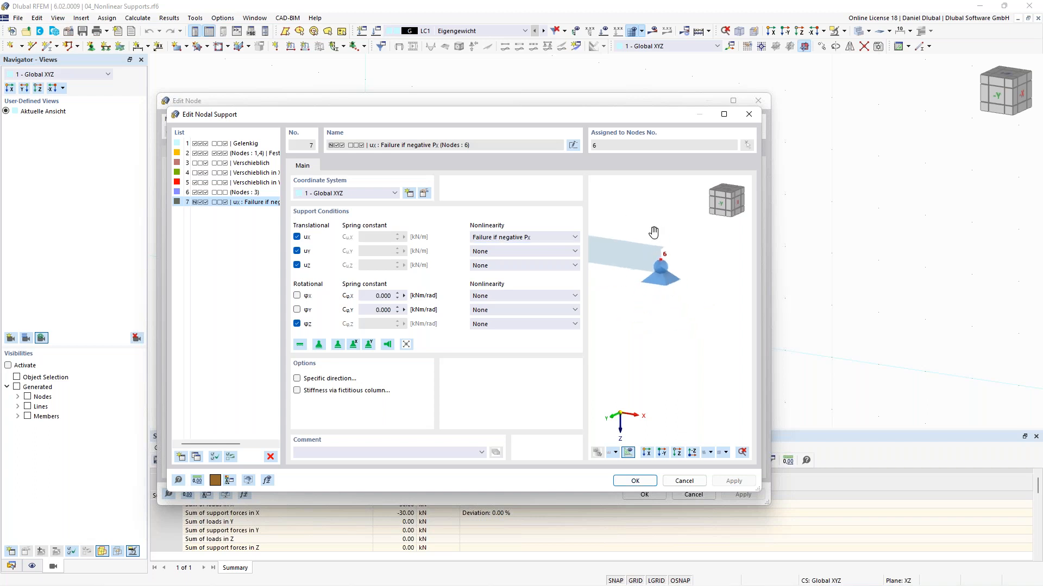
pyautogui.moveTo(653, 232); pyautogui.dragTo(705, 260, button='middle')
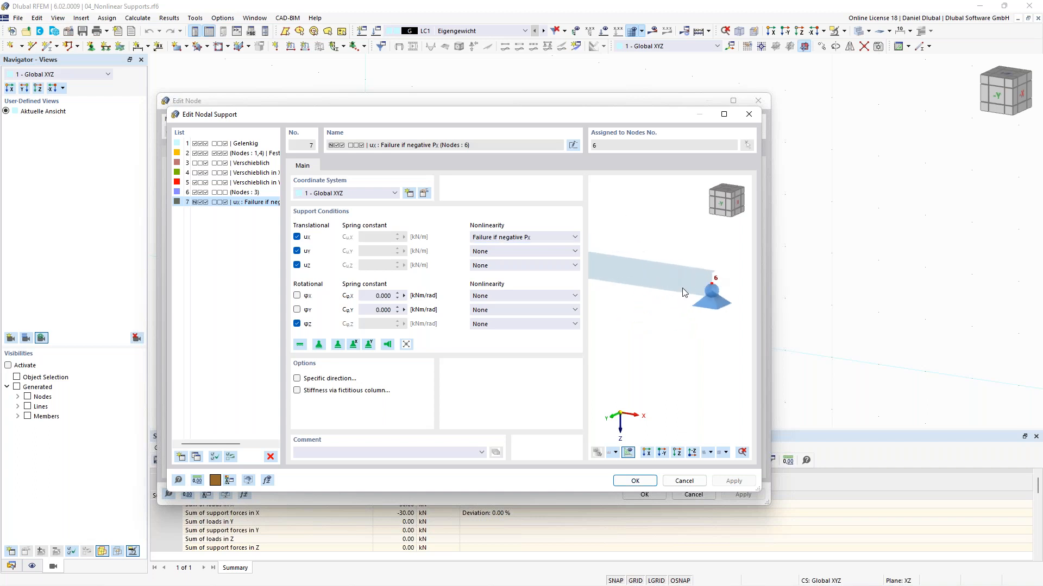
pyautogui.scroll(-2, 619, 255)
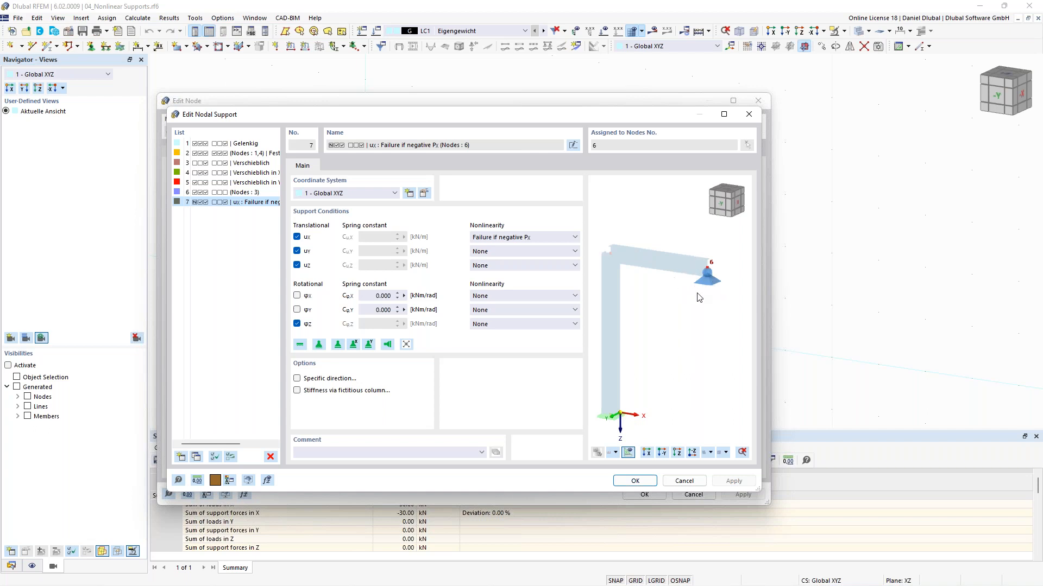
pyautogui.click(650, 482)
pyautogui.click(644, 495)
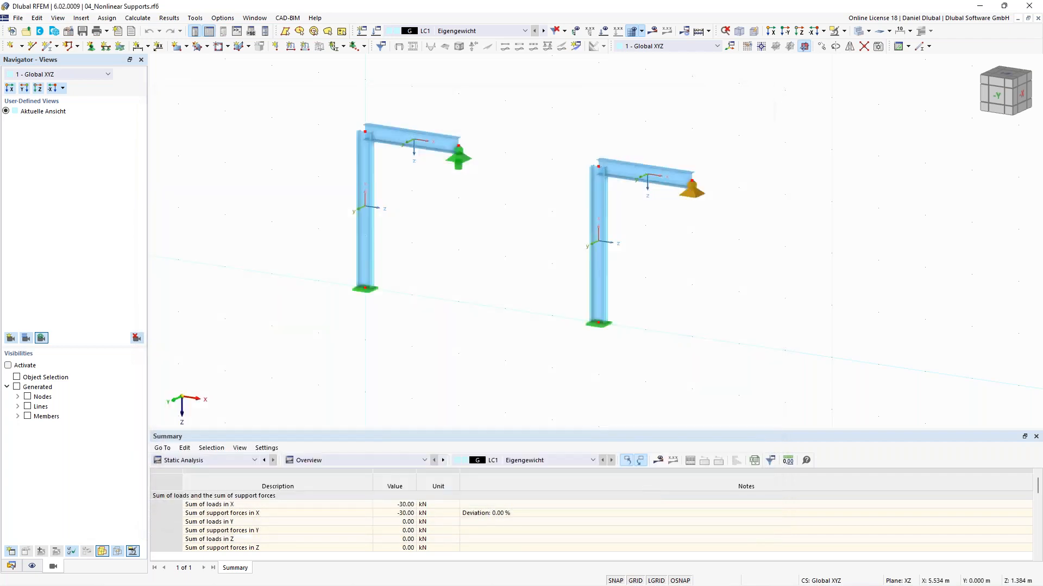
# Step: Review the deformation results and the nodal loads applied to both frames
pyautogui.click(652, 30)
pyautogui.scroll(1, 437, 173)
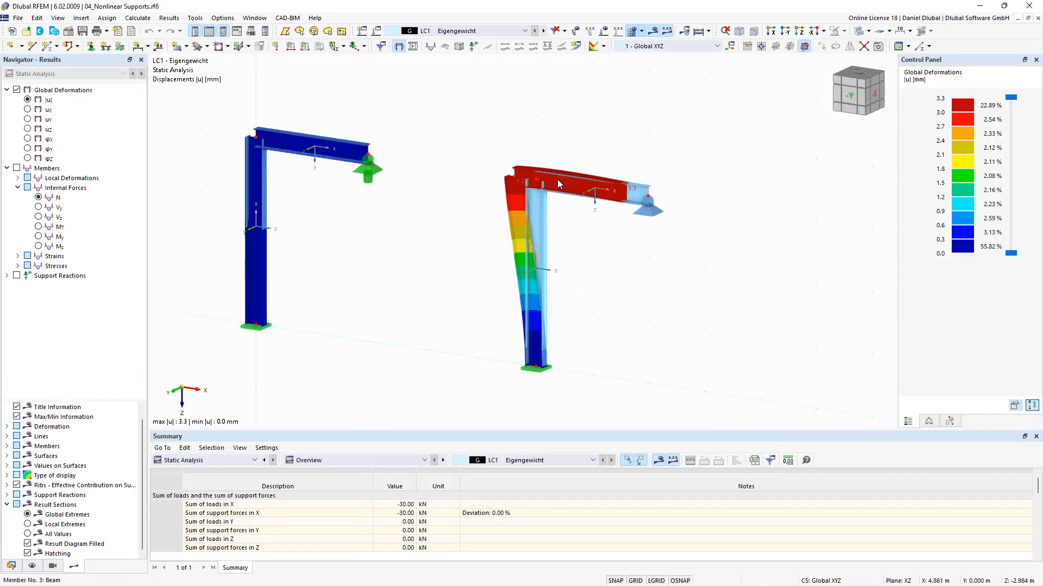
pyautogui.click(634, 30)
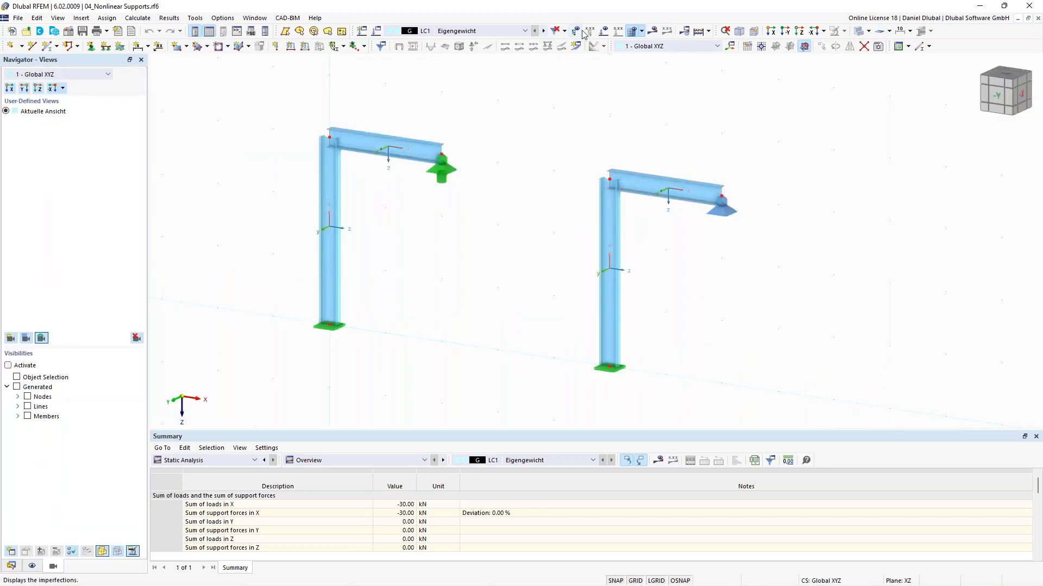
pyautogui.click(605, 30)
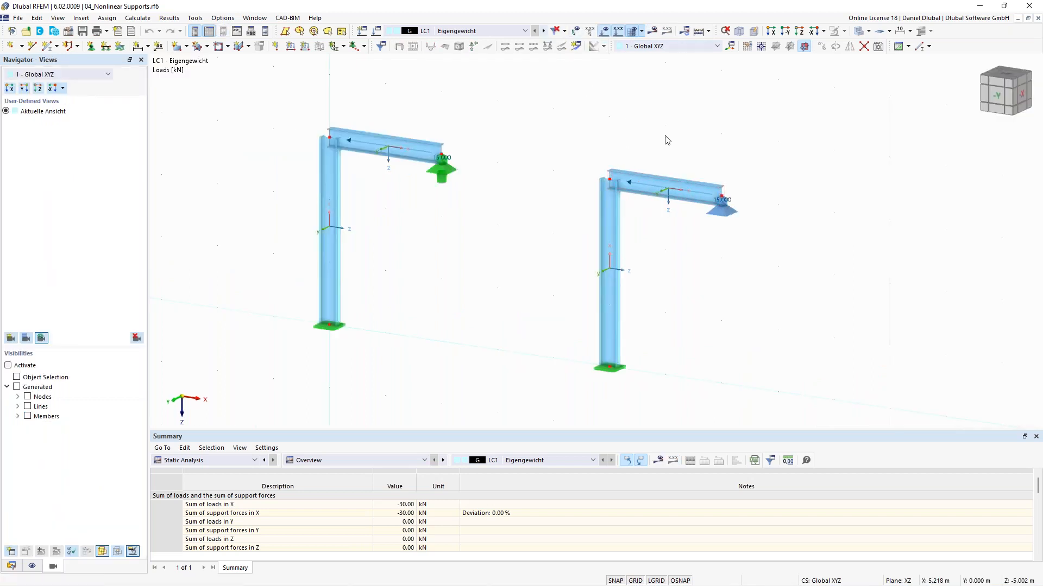
pyautogui.rightClick(725, 206)
pyautogui.moveTo(842, 283); pyautogui.dragTo(885, 287)
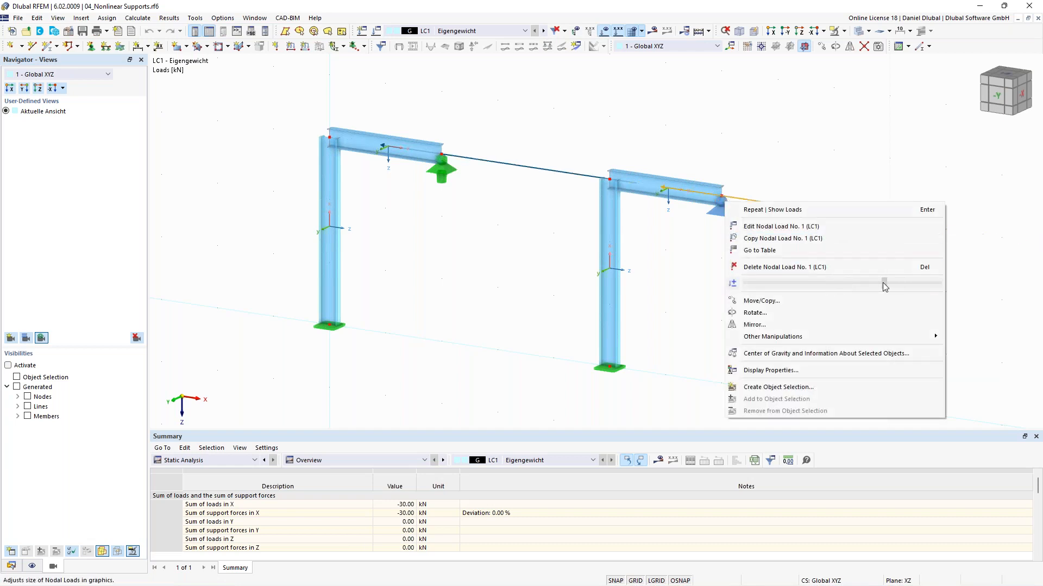
pyautogui.click(695, 300)
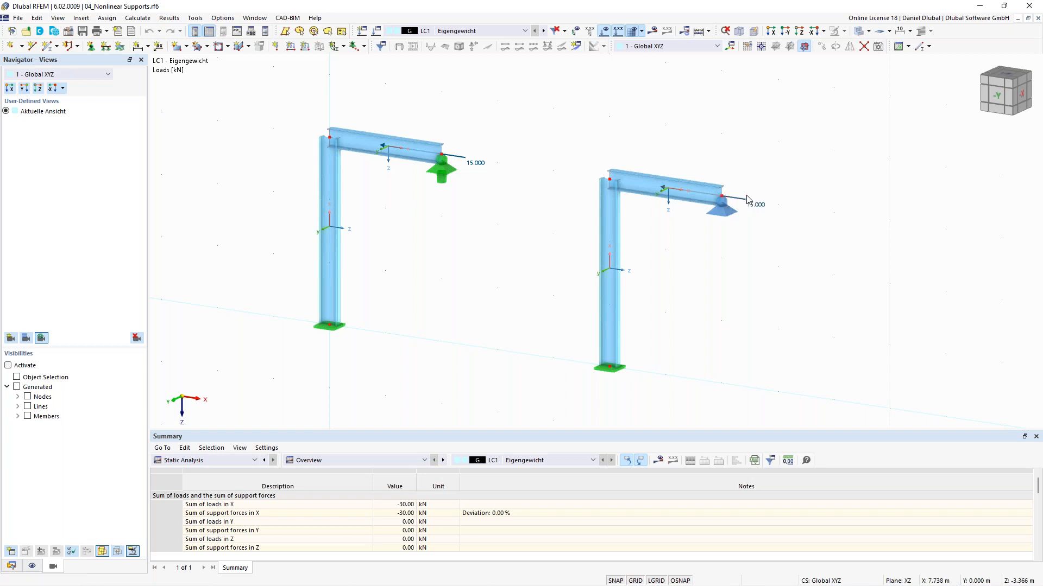
pyautogui.moveTo(643, 138); pyautogui.dragTo(558, 158, button='middle')
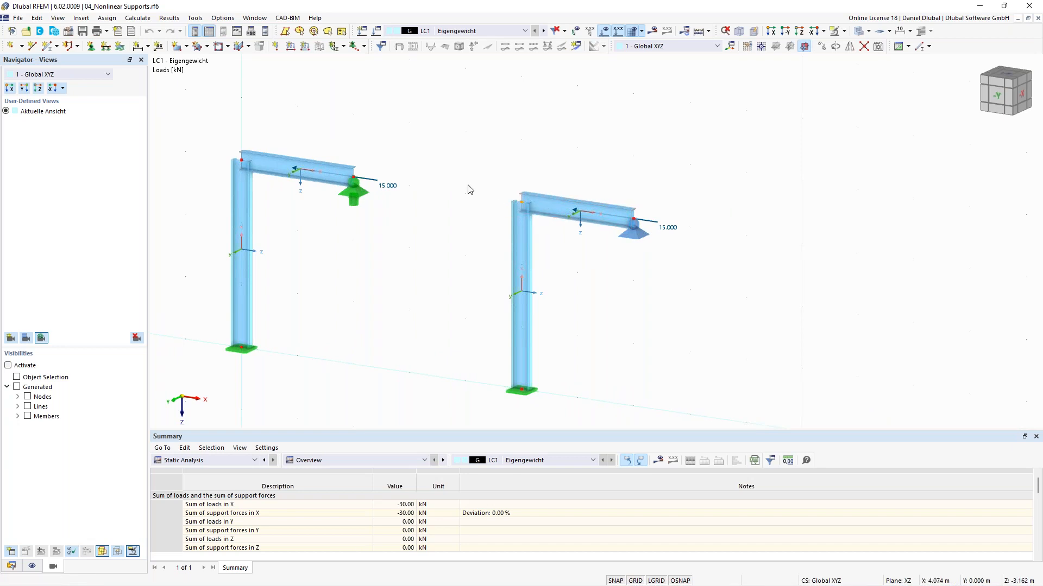
pyautogui.click(643, 237)
# Step: Display the results of the nonlinear supports model and orbit around both frames to inspect the deformations
pyautogui.click(653, 31)
pyautogui.moveTo(416, 278); pyautogui.dragTo(502, 248, button='middle')
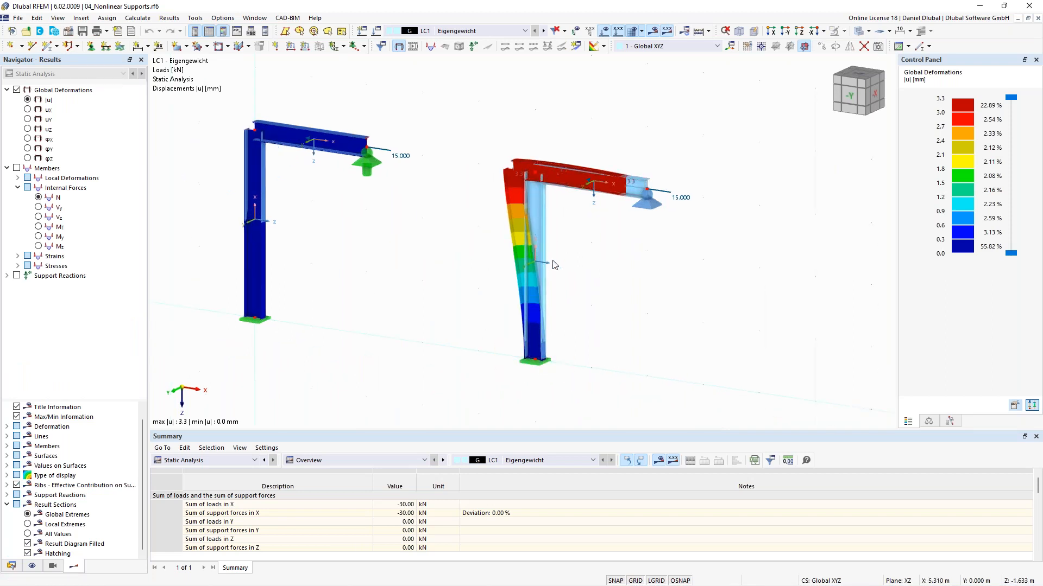
pyautogui.scroll(1, 536, 175)
pyautogui.moveTo(441, 191); pyautogui.dragTo(454, 158, button='middle')
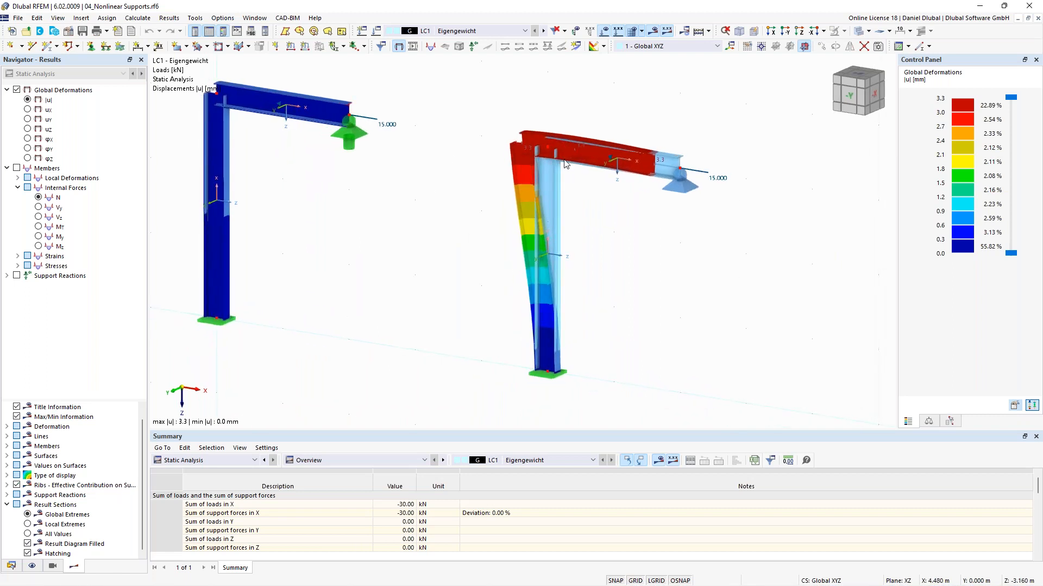
# Step: Set the deformation display factor in the control panel to 128.00
pyautogui.click(929, 421)
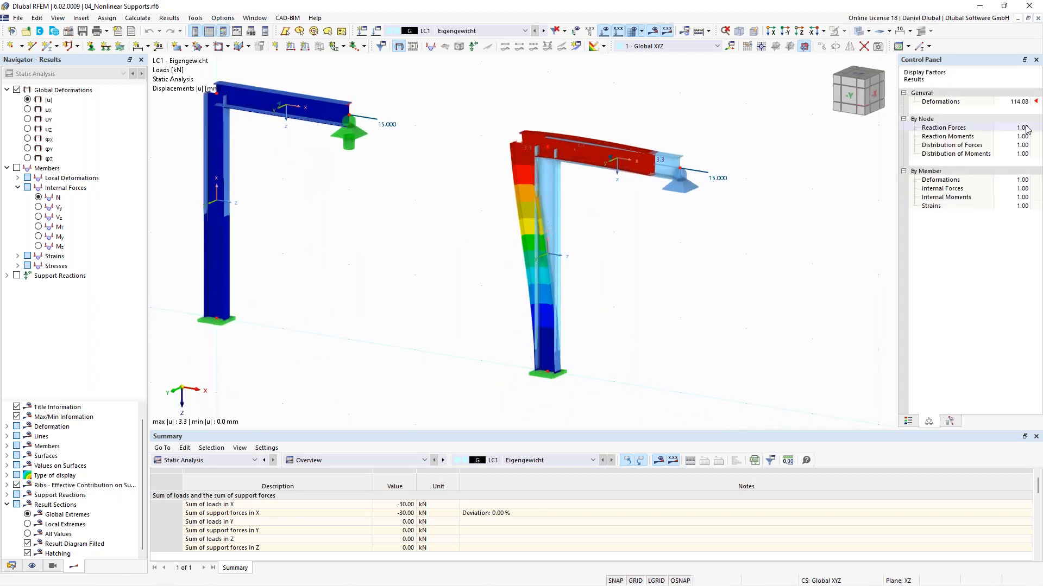
pyautogui.click(1024, 102)
pyautogui.click(1026, 101)
pyautogui.click(1026, 101)
pyautogui.click(1026, 101)
pyautogui.click(1027, 104)
pyautogui.click(1027, 103)
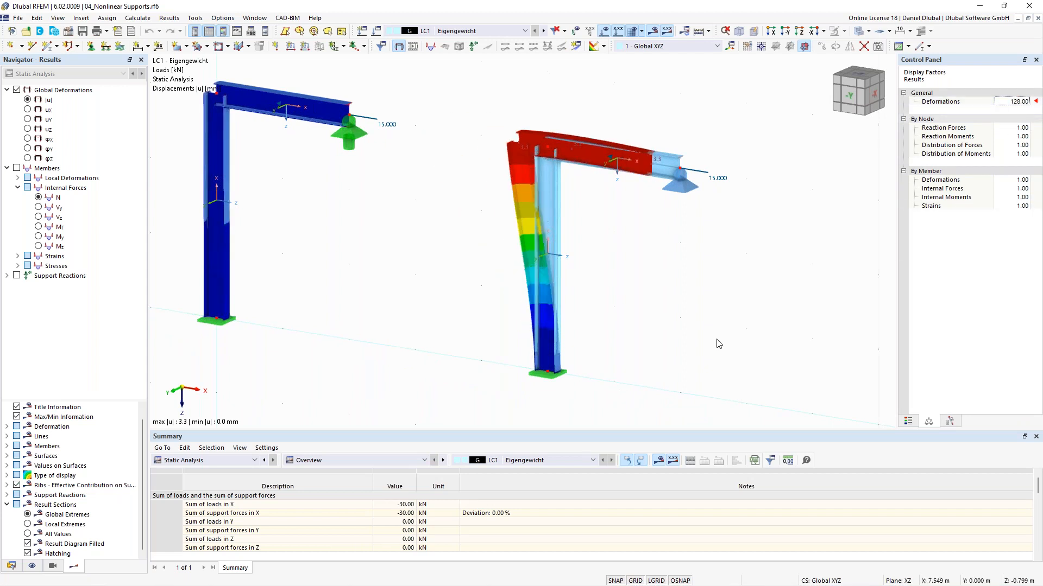
# Step: Switch to the 05_Ladder with Friction Support model and zoom in on the deformed ladder
pyautogui.click(258, 19)
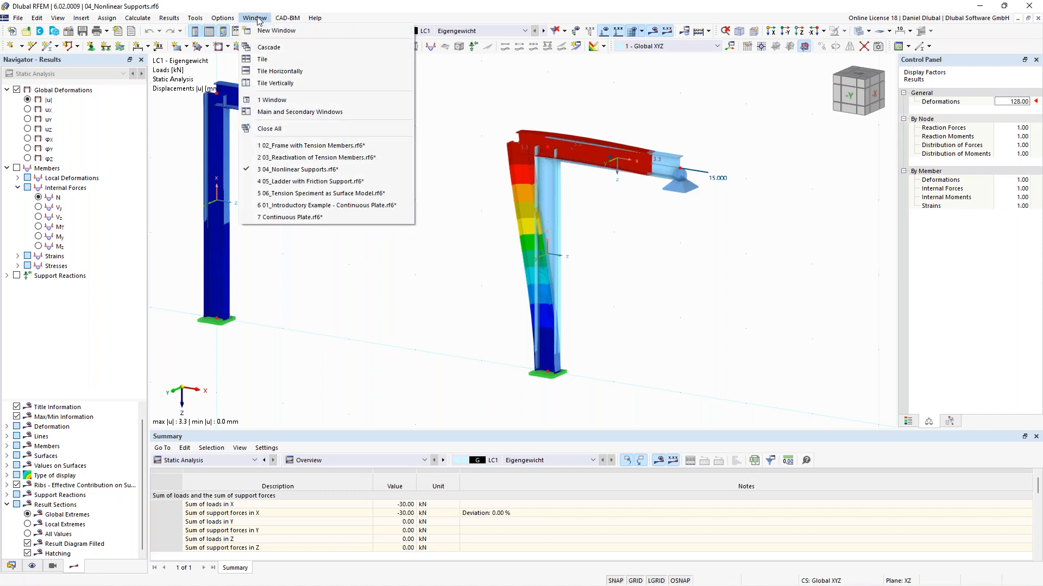
pyautogui.click(337, 187)
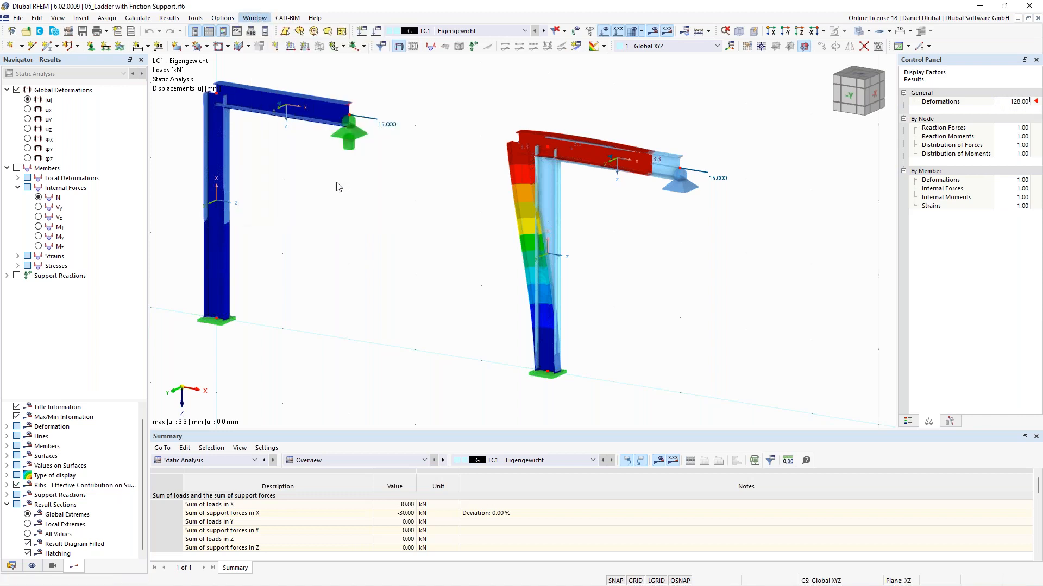
pyautogui.moveTo(388, 268); pyautogui.dragTo(347, 240, button='middle')
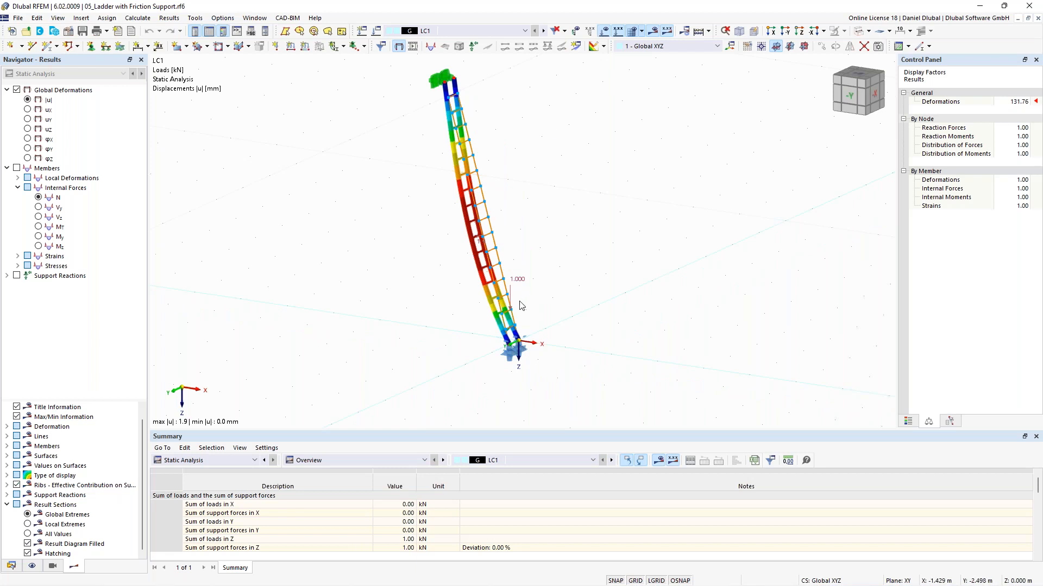
pyautogui.scroll(1, 521, 303)
pyautogui.moveTo(517, 279)
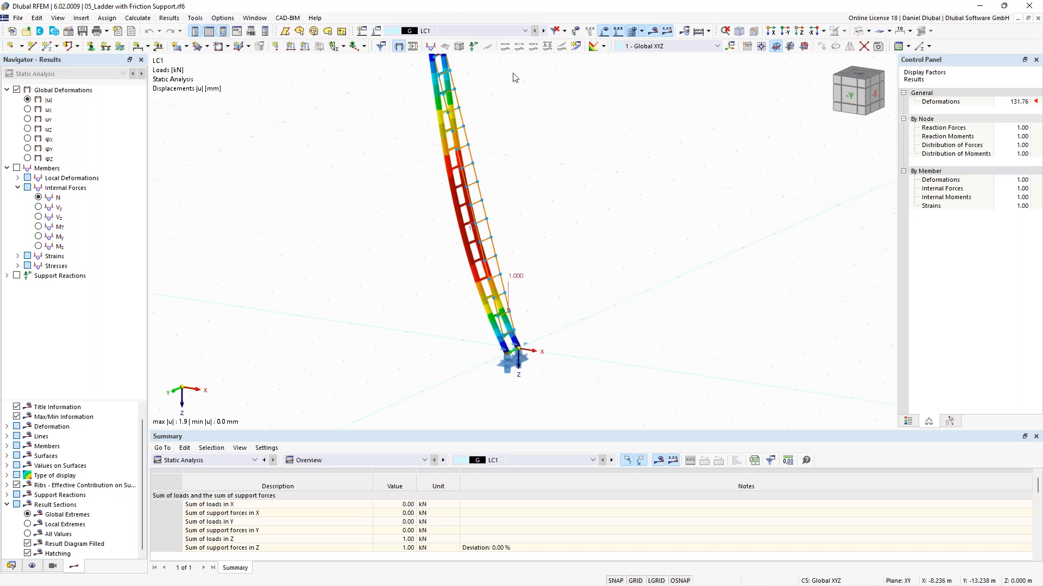
# Step: Step through the load cases from LC1 to LC8 to compare the ladder's deformations
pyautogui.click(518, 31)
pyautogui.moveTo(575, 61); pyautogui.dragTo(536, 61)
pyautogui.click(543, 31)
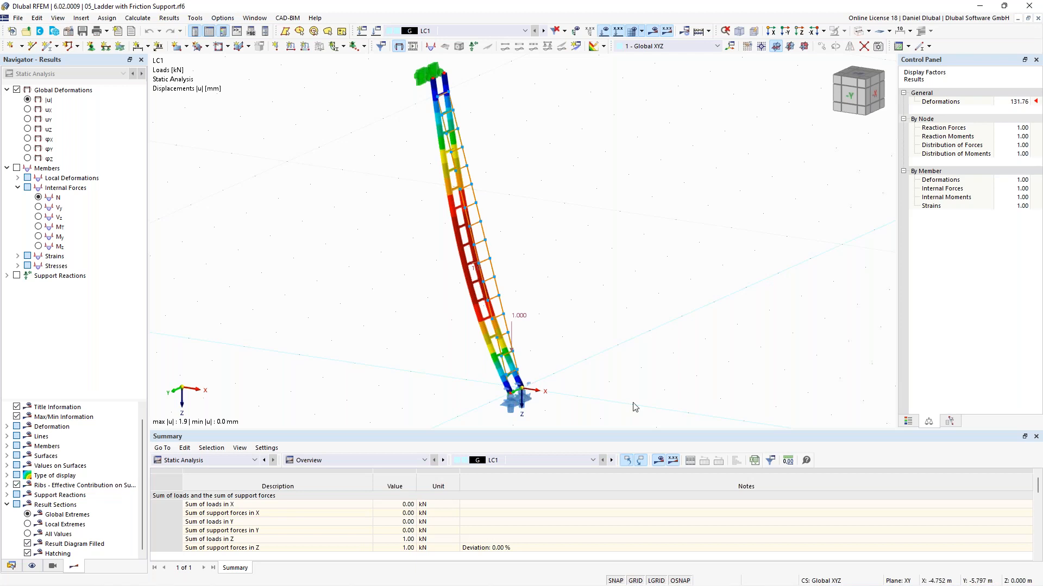
pyautogui.scroll(-1, 464, 314)
pyautogui.moveTo(454, 326); pyautogui.dragTo(457, 279, button='middle')
pyautogui.scroll(1, 468, 297)
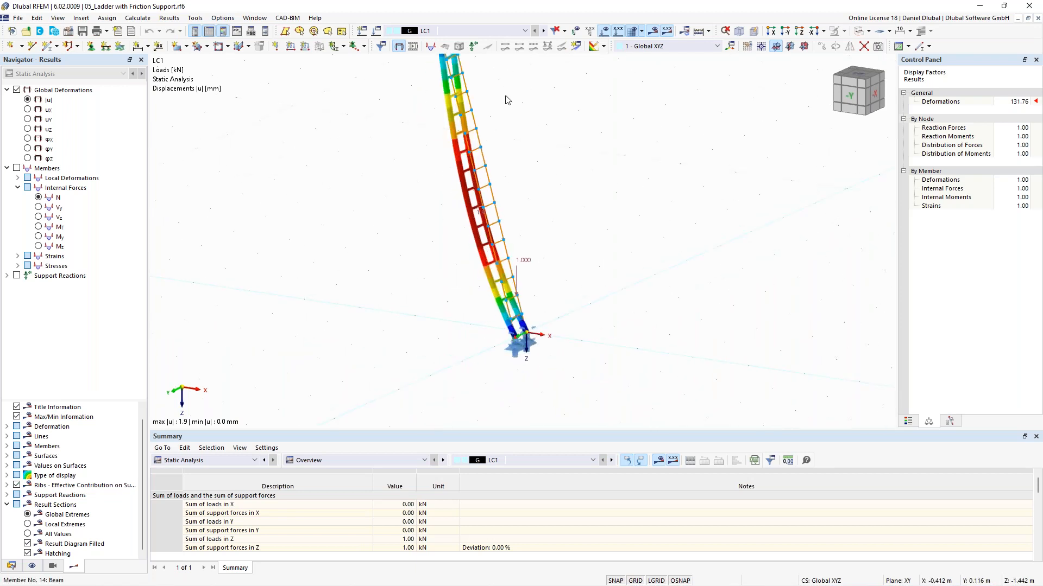
pyautogui.click(543, 31)
pyautogui.click(544, 32)
pyautogui.click(544, 32)
pyautogui.click(544, 32)
pyautogui.click(544, 32)
pyautogui.click(543, 32)
pyautogui.click(544, 32)
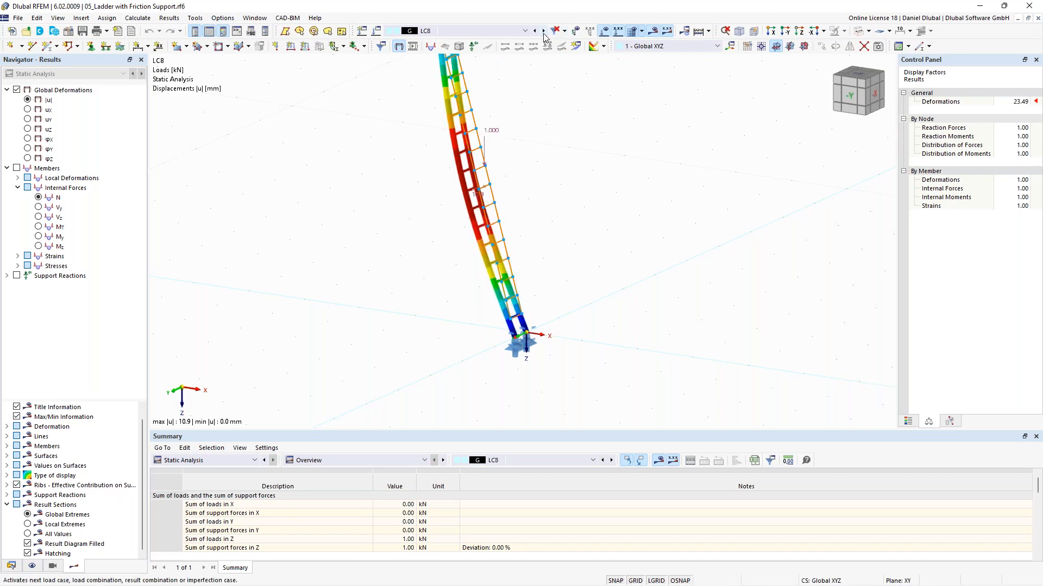
pyautogui.moveTo(331, 229); pyautogui.dragTo(341, 307, button='middle')
# Step: Advance to load cases LC11 and LC12 and zoom in on the ladder's foot support
pyautogui.click(545, 31)
pyautogui.click(544, 32)
pyautogui.click(544, 32)
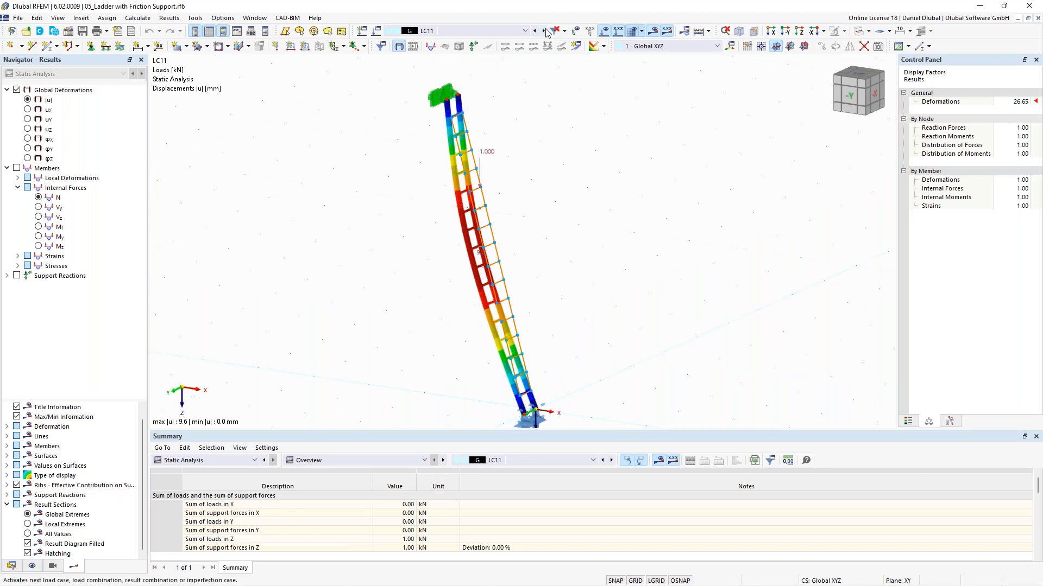
pyautogui.click(545, 32)
pyautogui.scroll(3, 593, 310)
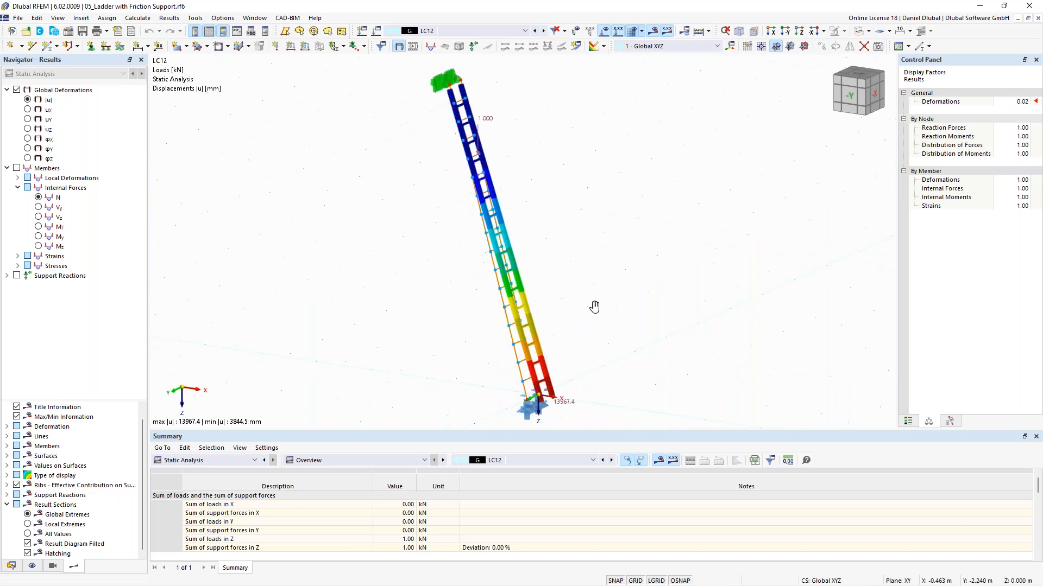
pyautogui.scroll(4, 575, 342)
pyautogui.keyDown('ctrl'); pyautogui.moveTo(416, 234); pyautogui.dragTo(435, 321, button='middle'); pyautogui.keyUp('ctrl')
pyautogui.scroll(-4, 435, 324)
pyautogui.moveTo(401, 226); pyautogui.dragTo(444, 296, button='middle')
pyautogui.scroll(-2, 421, 270)
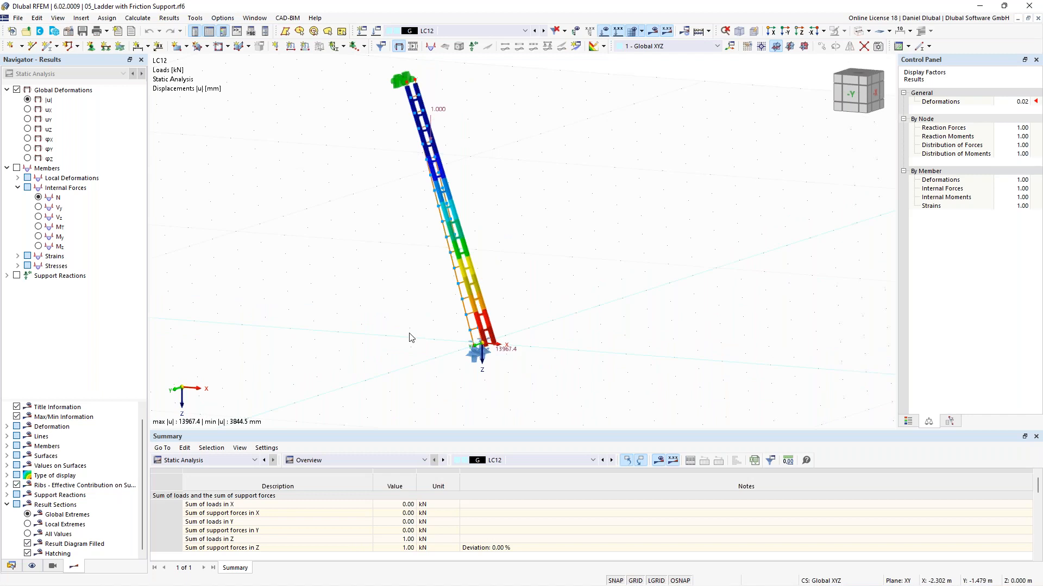
pyautogui.scroll(2, 411, 339)
pyautogui.scroll(1, 468, 326)
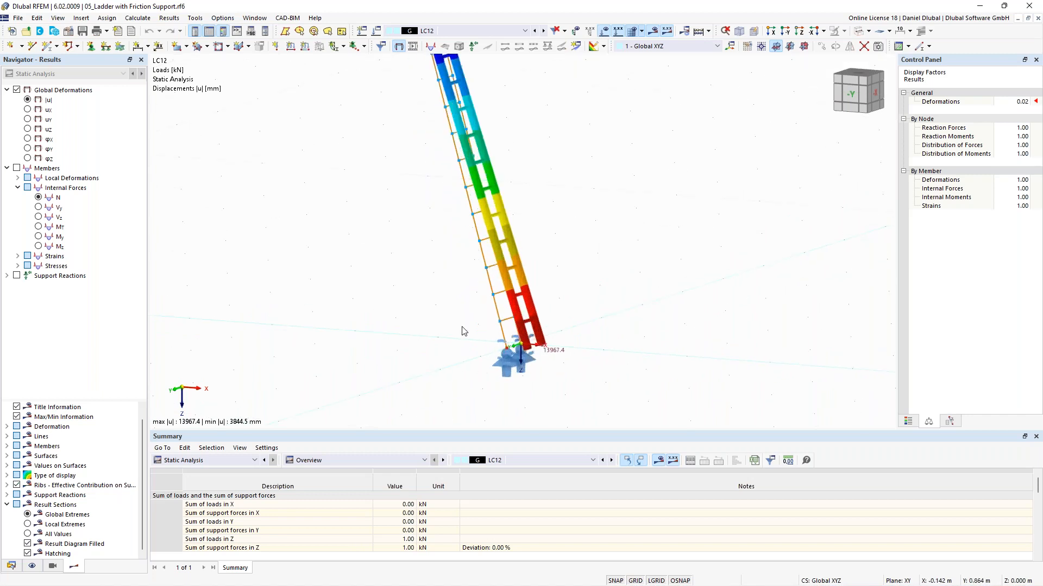
pyautogui.scroll(-1, 464, 331)
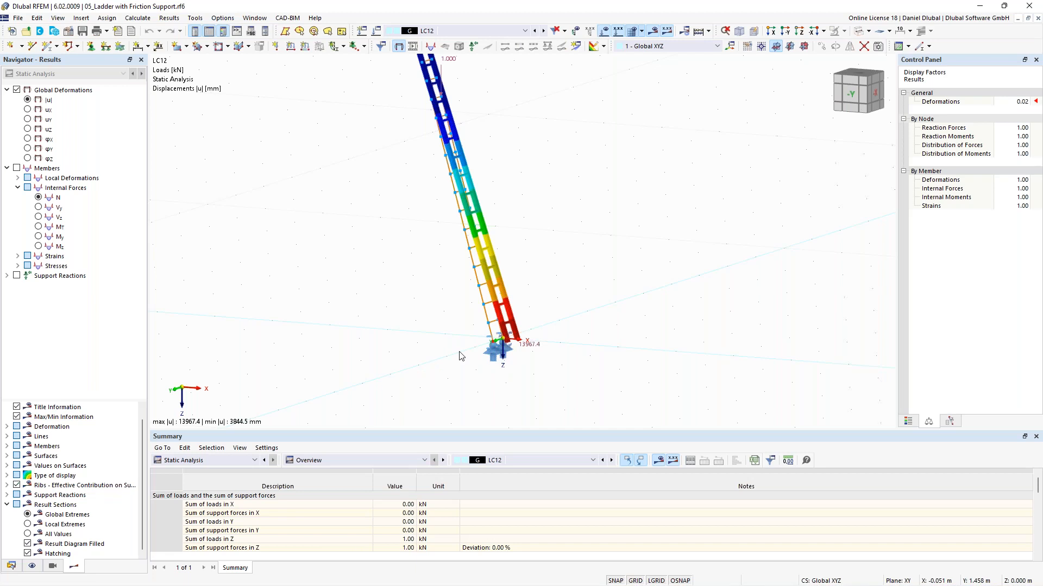
# Step: Open the nodal support No. 7 at node 1 and review its Friction Pz nonlinearity for ux
pyautogui.doubleClick(492, 356)
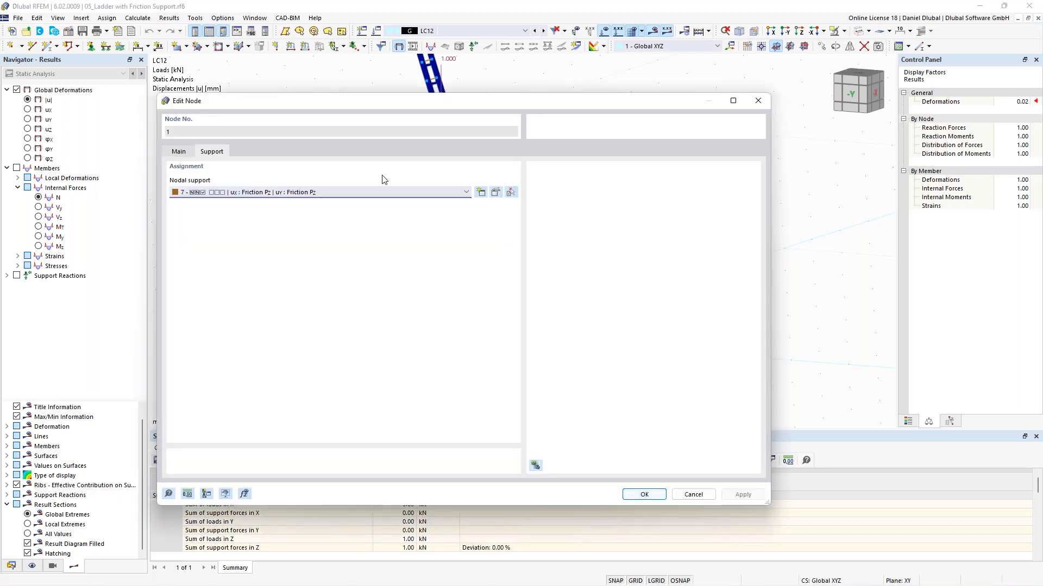
pyautogui.click(495, 194)
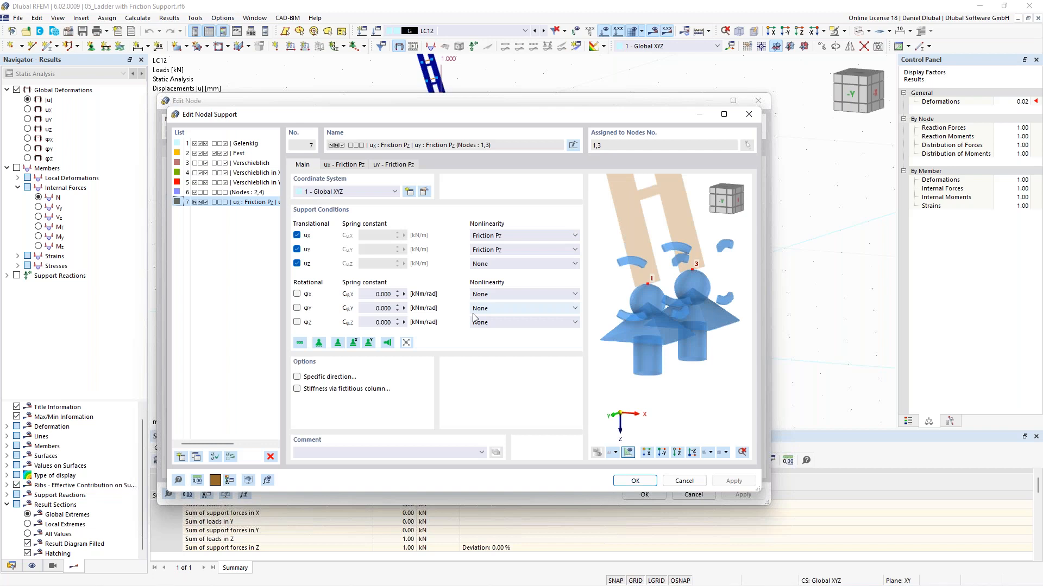
pyautogui.click(529, 239)
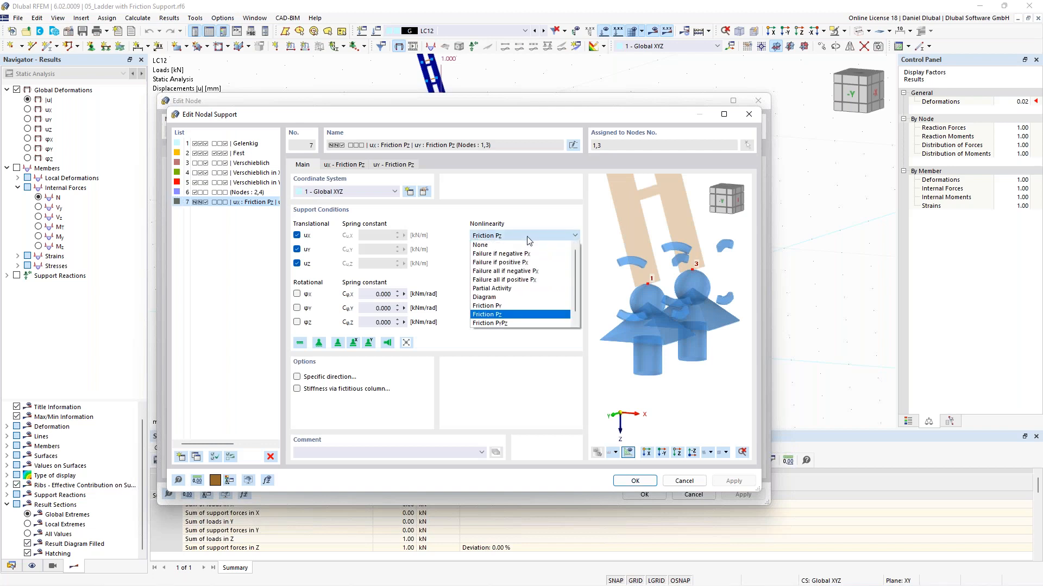
pyautogui.click(528, 239)
pyautogui.click(529, 239)
pyautogui.click(513, 315)
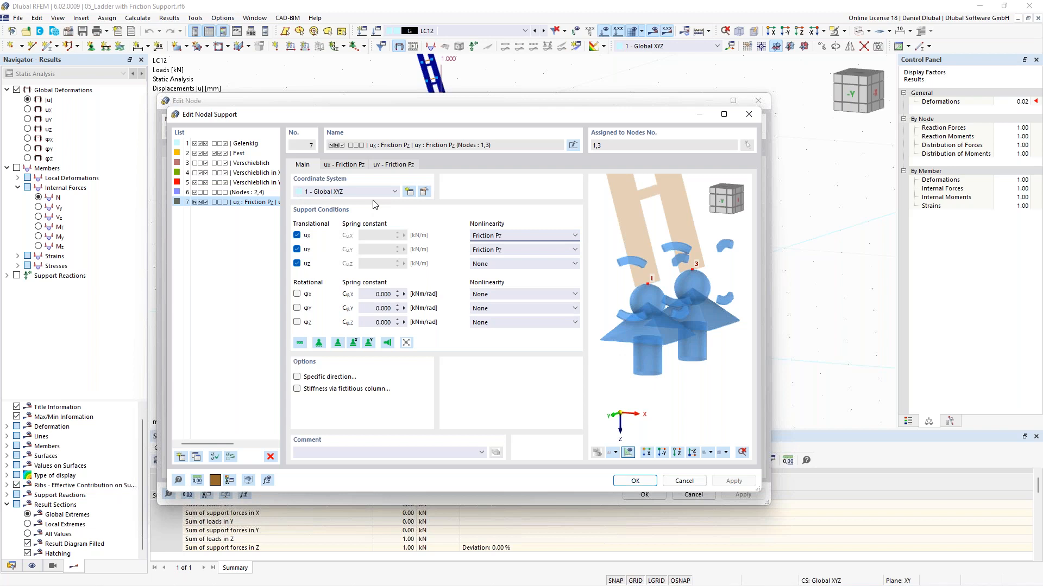
# Step: Review the friction coefficient μx of the support and close the dialogs without changes
pyautogui.click(359, 169)
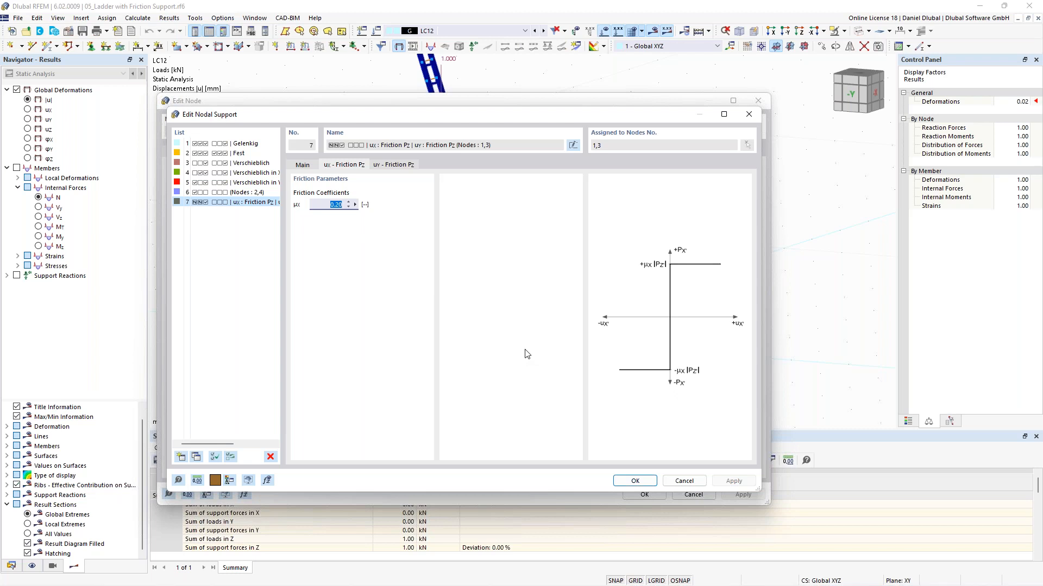
pyautogui.click(329, 205)
pyautogui.doubleClick(328, 204)
pyautogui.click(683, 481)
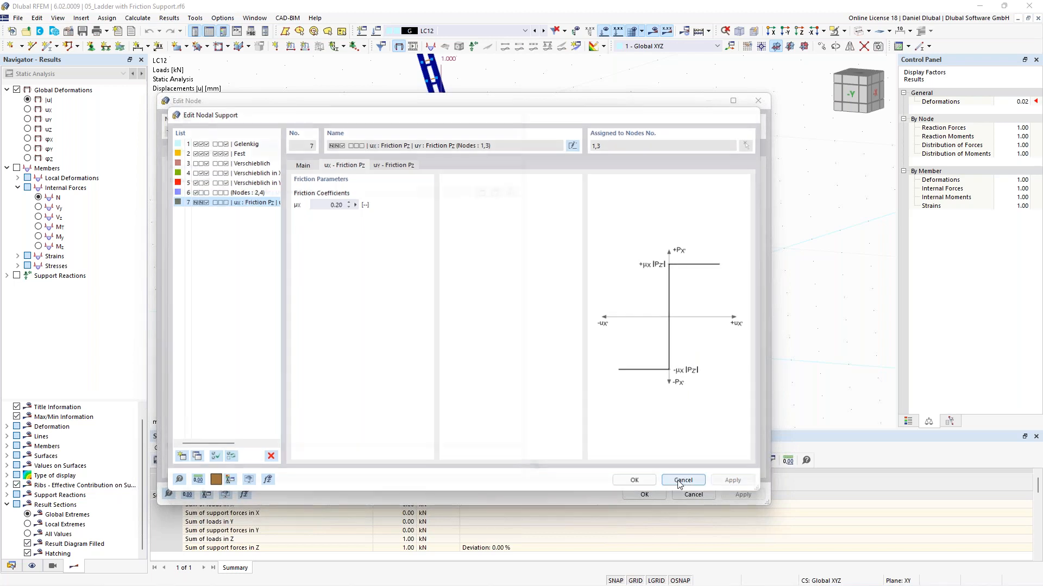
pyautogui.click(757, 101)
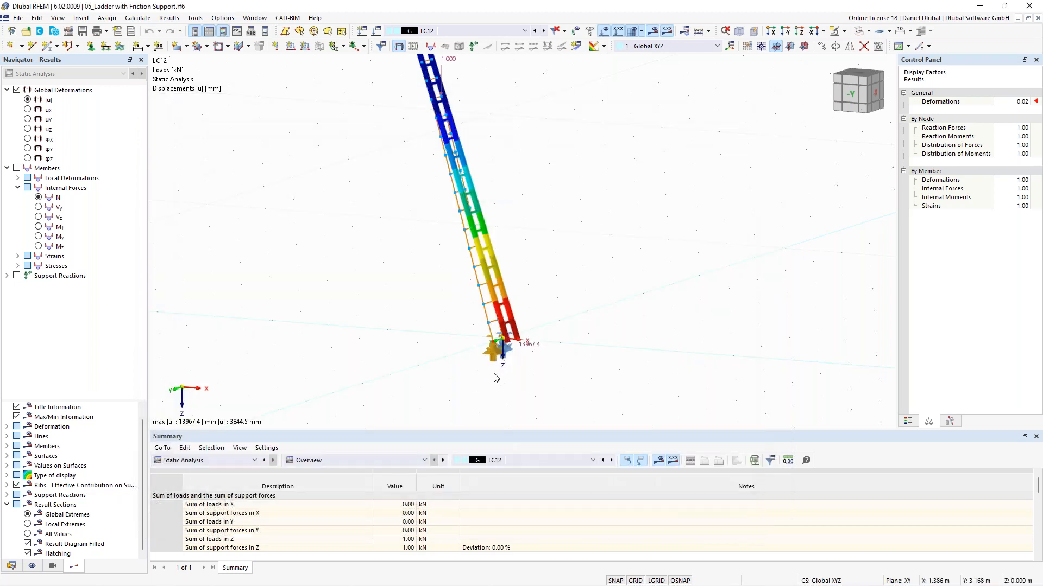
# Step: Display the support reactions and switch back to load case LC10 around the ladder foot
pyautogui.click(17, 276)
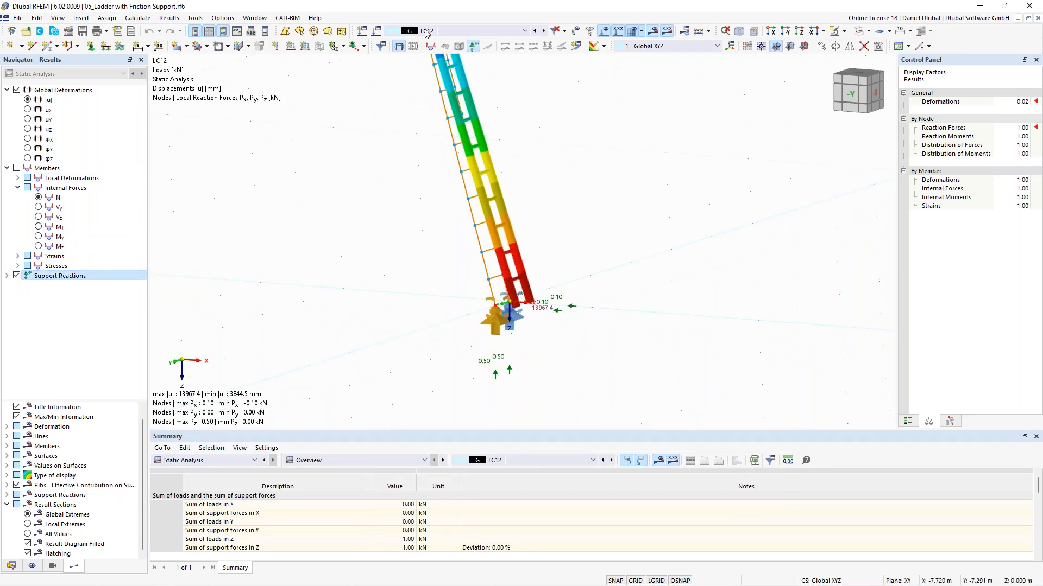
pyautogui.click(535, 31)
pyautogui.click(535, 31)
pyautogui.scroll(3, 347, 255)
pyautogui.moveTo(428, 285); pyautogui.dragTo(393, 270, button='middle')
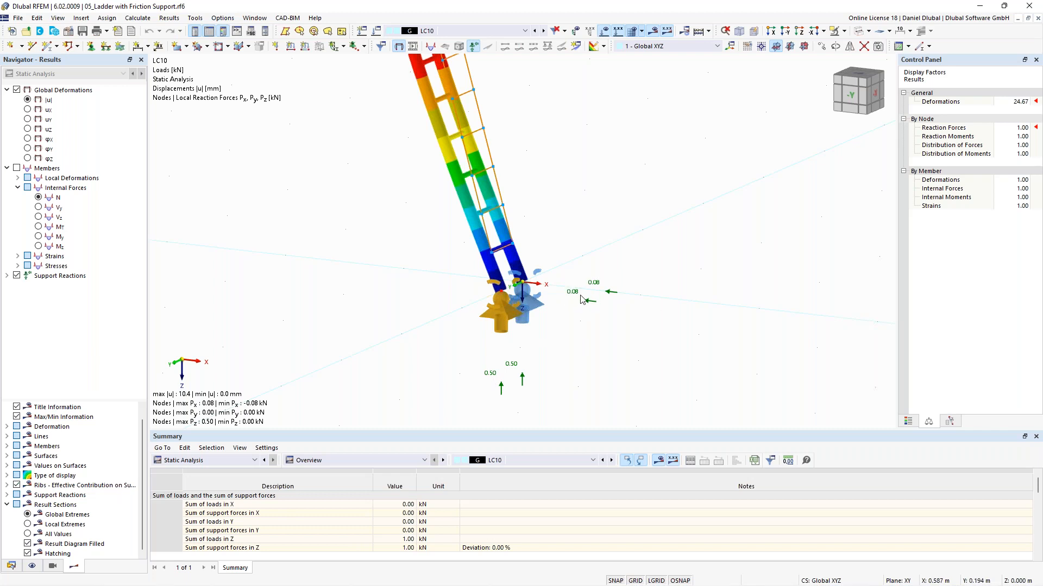
# Step: Step through load cases LC8 to LC12 comparing the friction support reactions
pyautogui.click(543, 31)
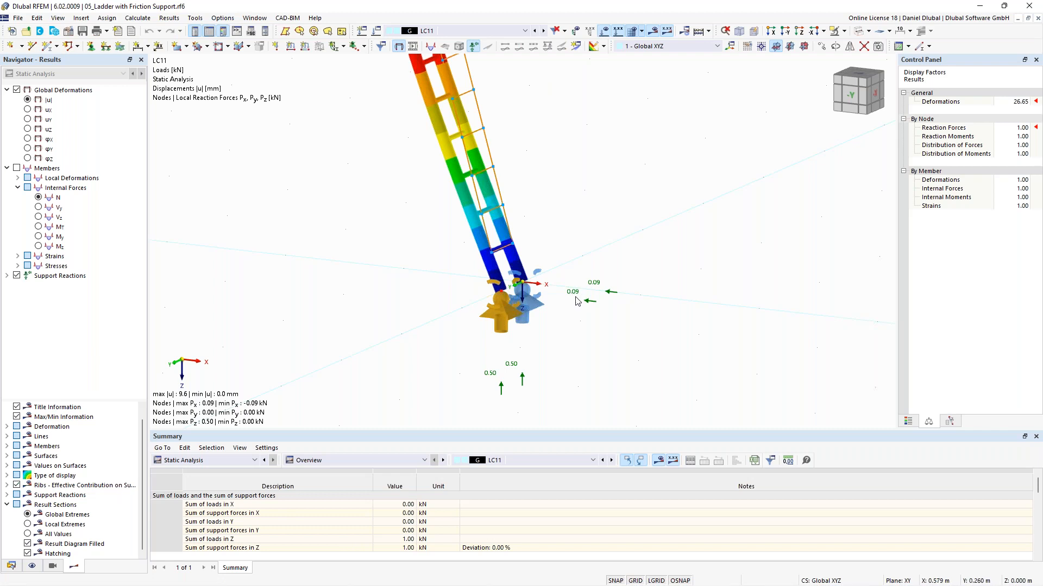
pyautogui.click(543, 31)
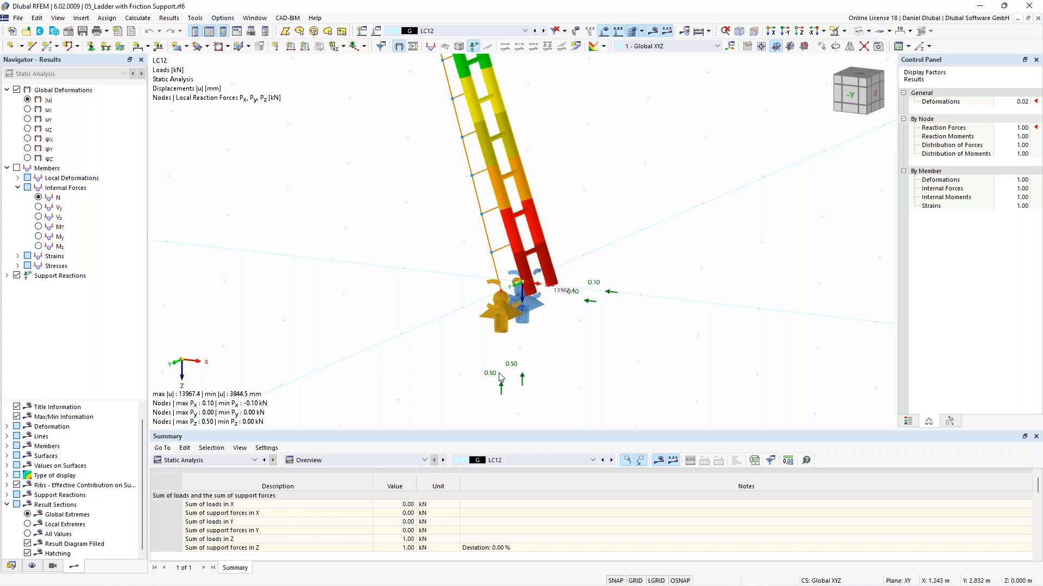
pyautogui.scroll(-2, 500, 378)
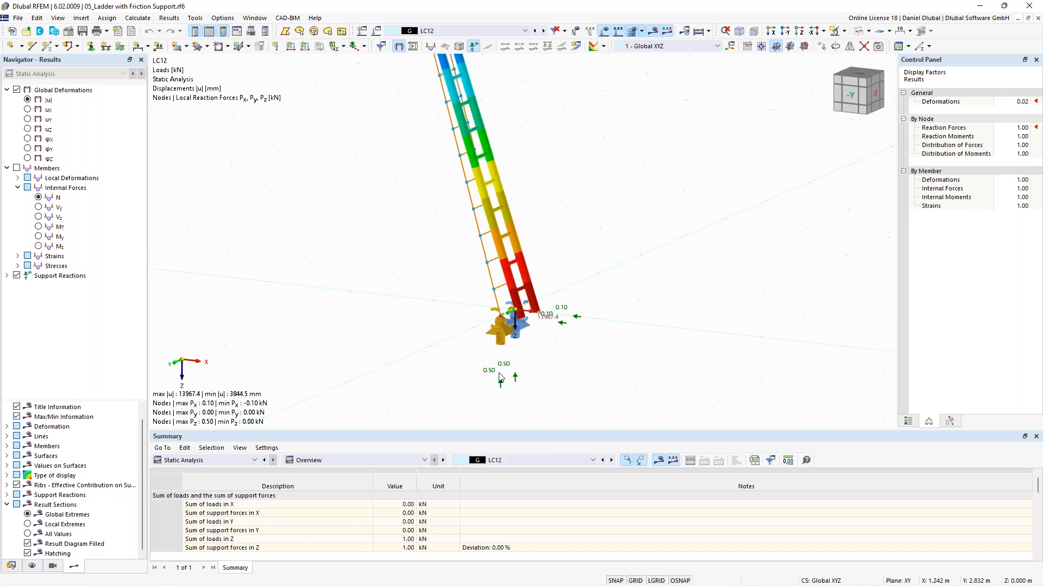
pyautogui.click(535, 31)
pyautogui.click(535, 31)
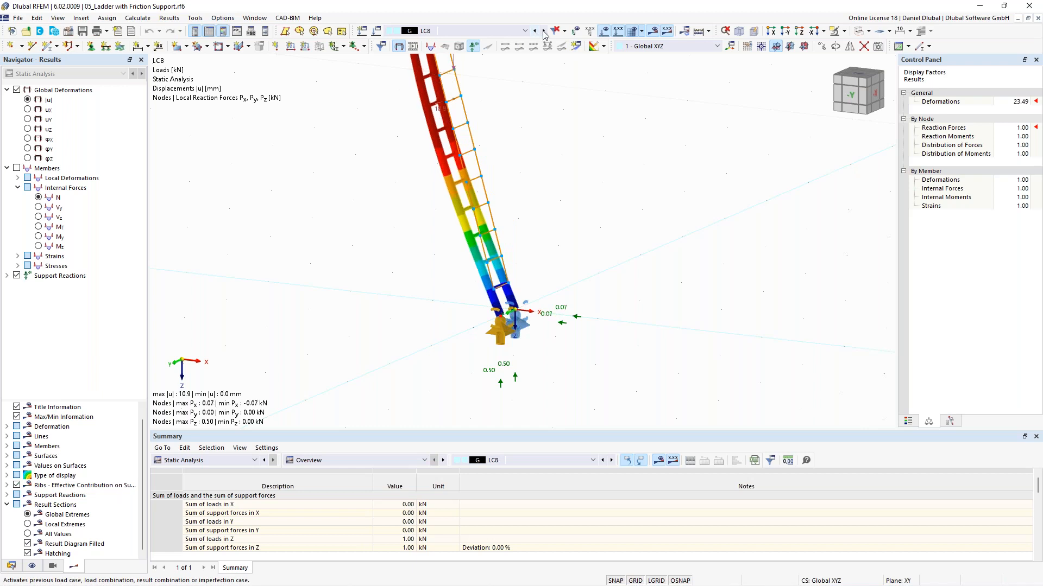
pyautogui.click(545, 33)
pyautogui.click(545, 33)
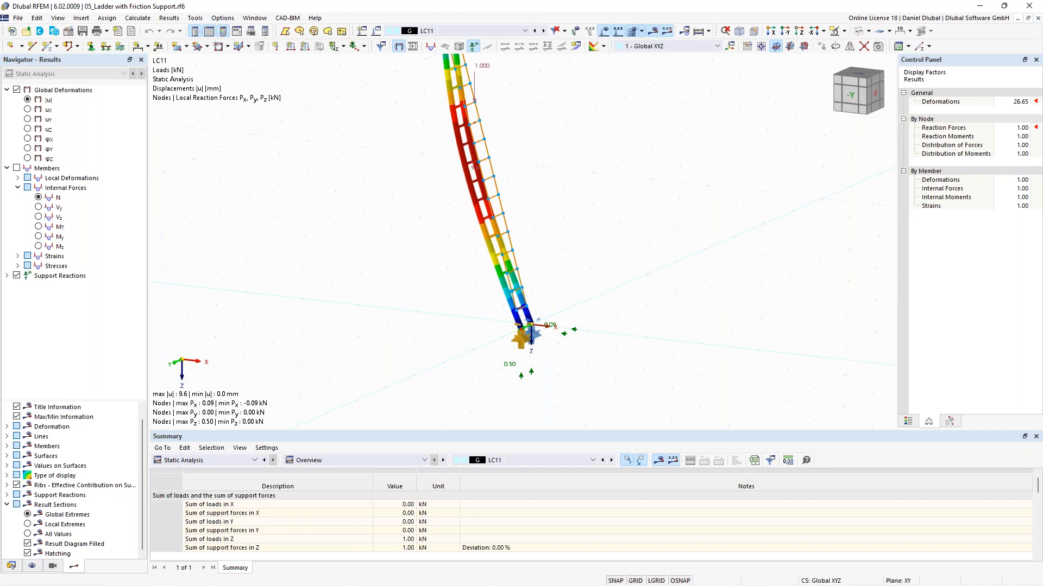
# Step: Switch to the 06_Tension Specimen as Surface Model model and zoom in on the specimen geometry
pyautogui.click(254, 18)
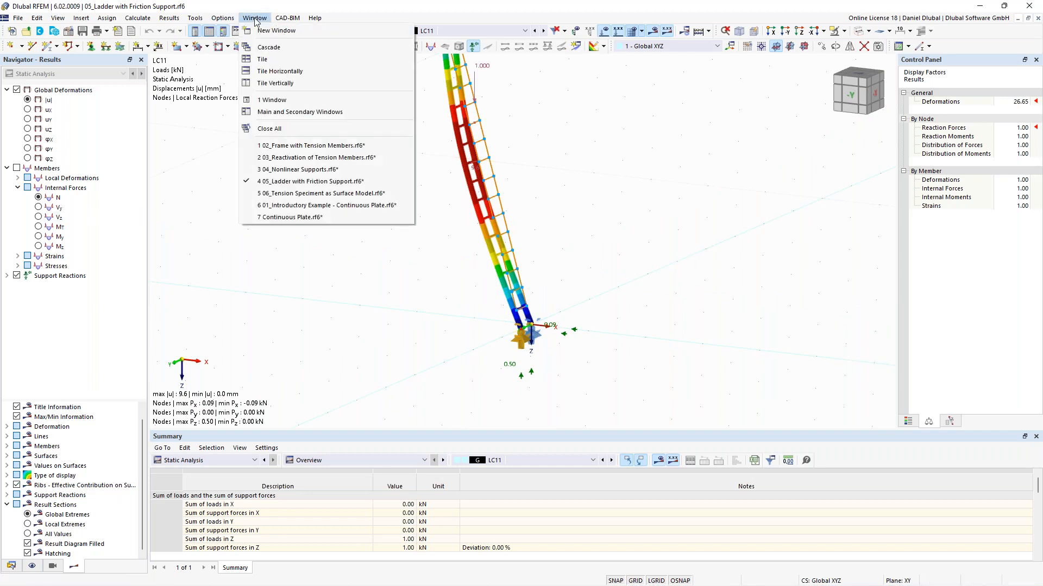
pyautogui.click(330, 194)
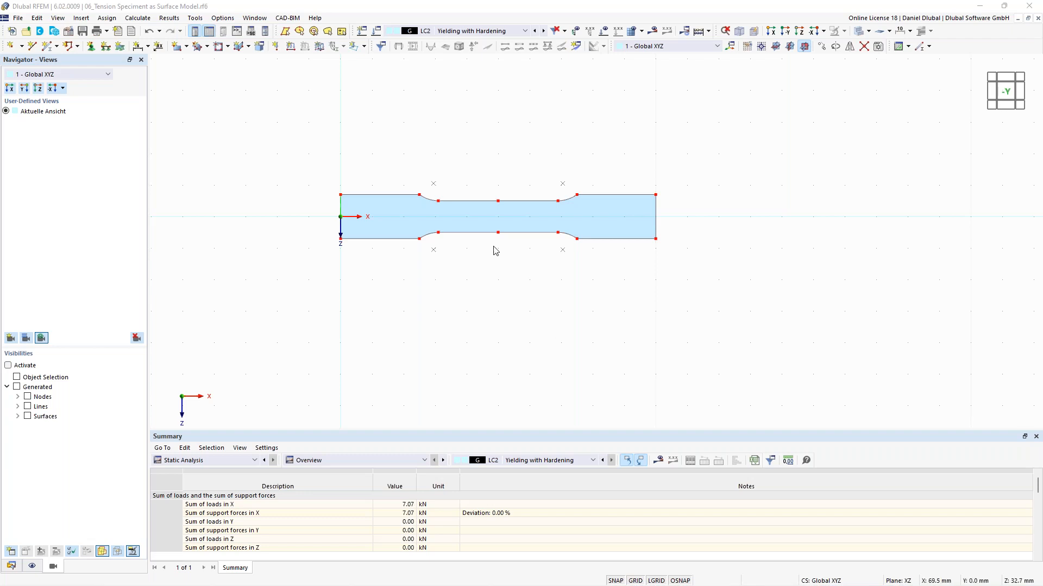
pyautogui.scroll(2, 298, 193)
pyautogui.click(226, 8)
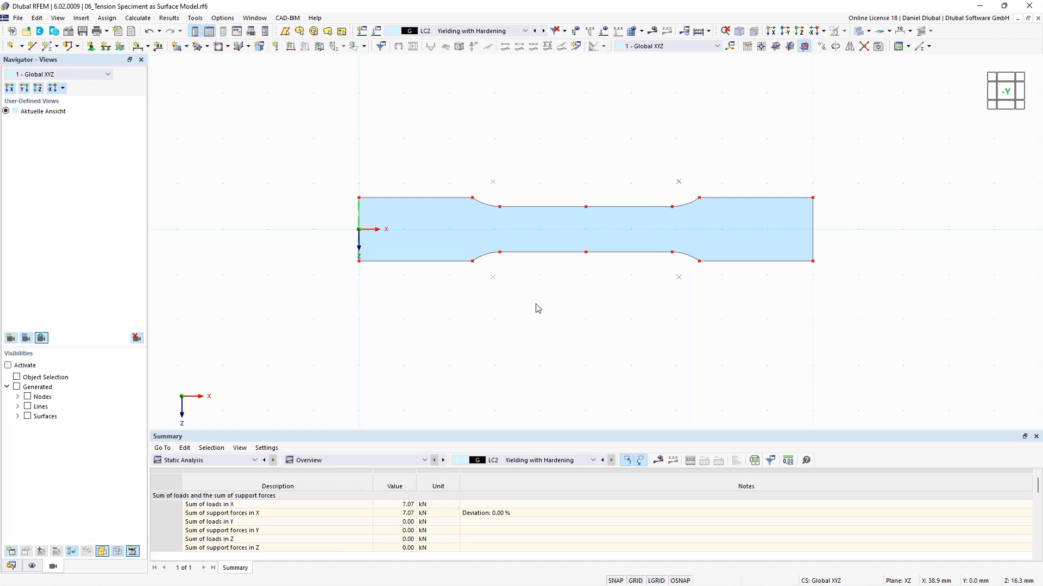
pyautogui.scroll(-1, 565, 336)
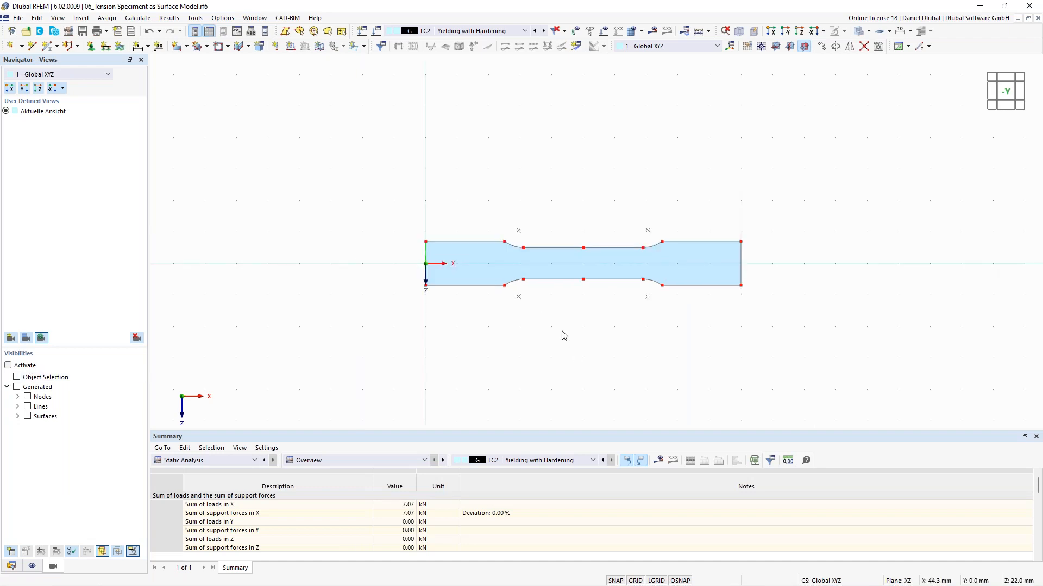
pyautogui.scroll(2, 545, 312)
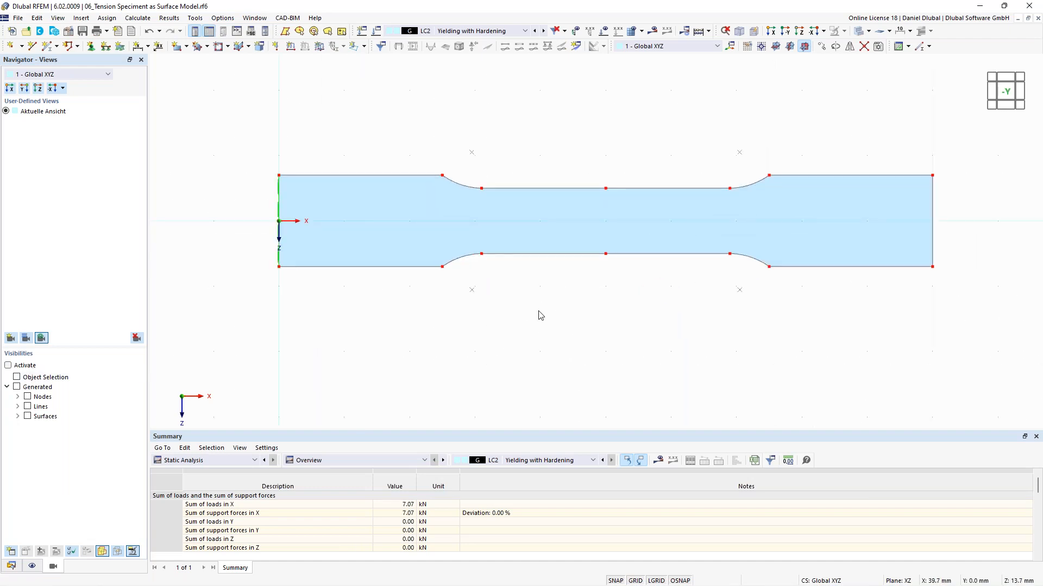
# Step: Examine the specimen geometry and the model's base data settings
pyautogui.scroll(-1, 439, 219)
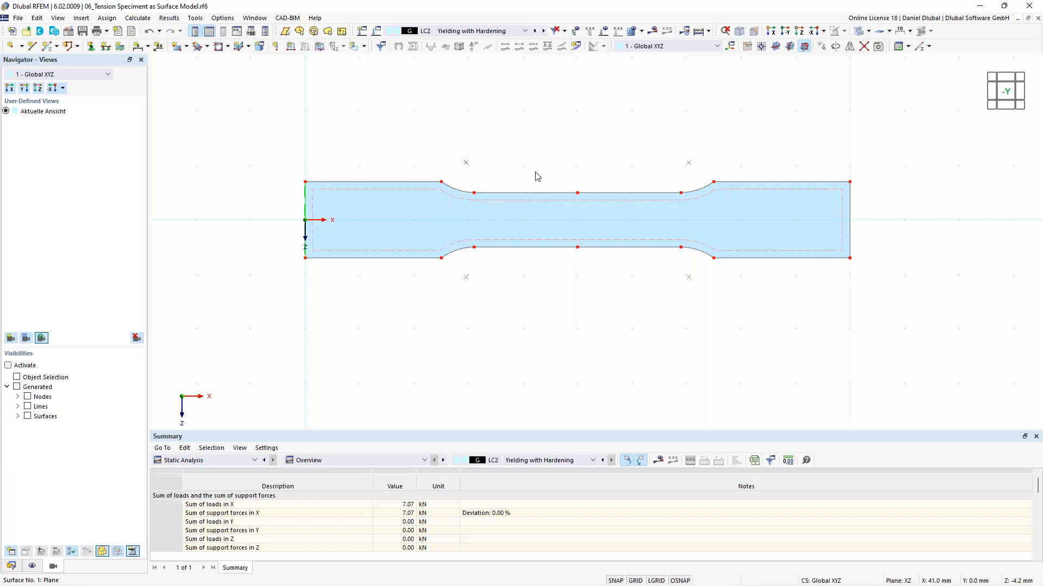
pyautogui.scroll(-2, 531, 149)
pyautogui.moveTo(521, 125); pyautogui.dragTo(510, 144, button='middle')
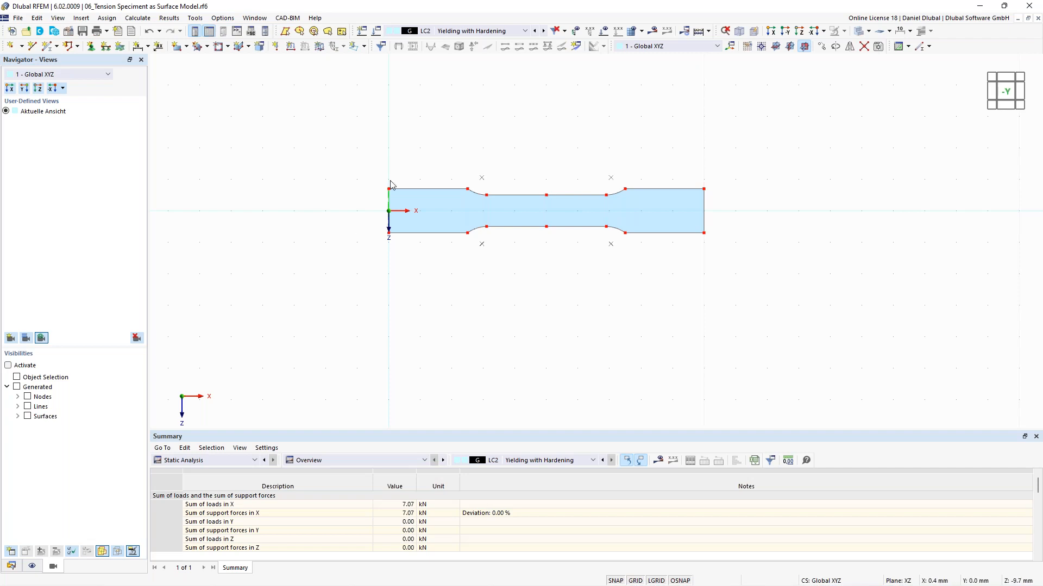
pyautogui.scroll(2, 390, 184)
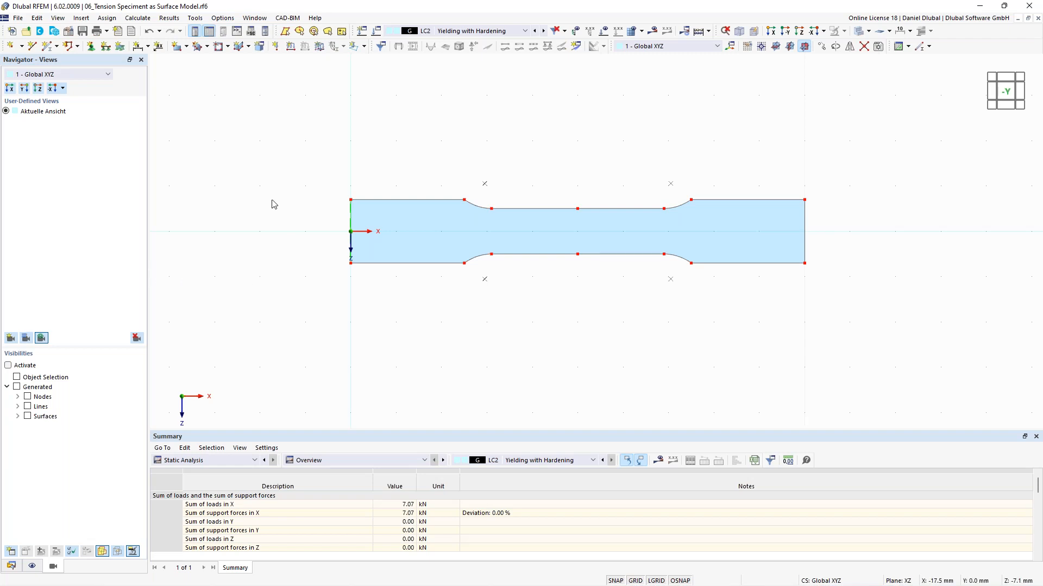
pyautogui.click(69, 32)
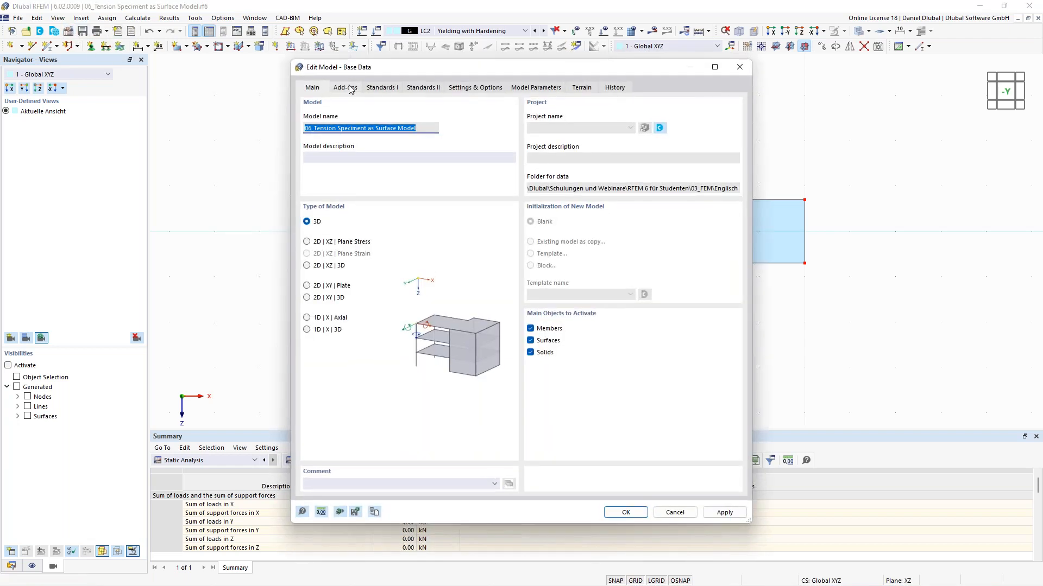
pyautogui.click(349, 88)
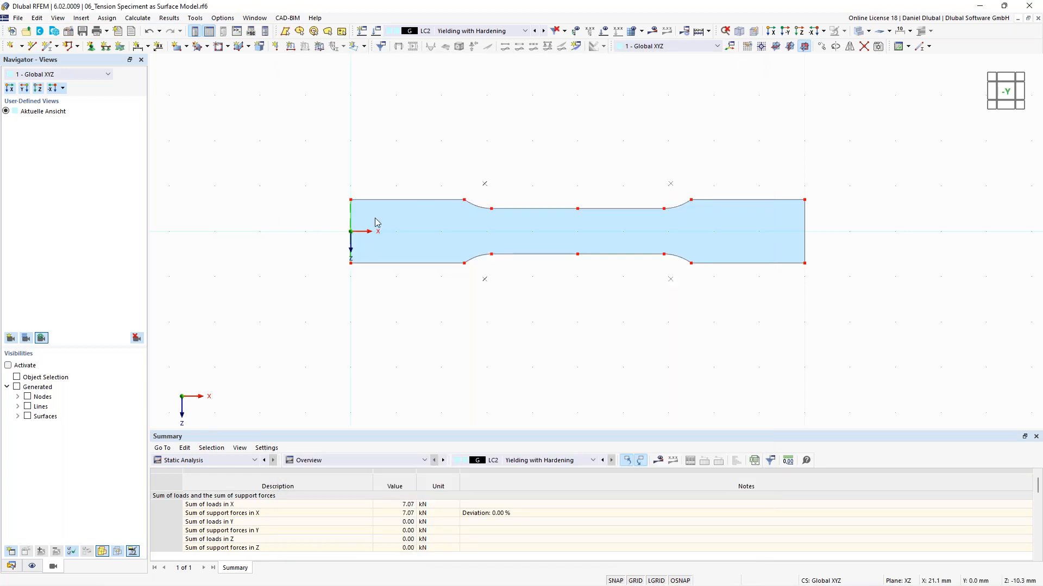
# Step: Switch to the data navigator and set the active load case to LC1 Yield Strength
pyautogui.click(12, 566)
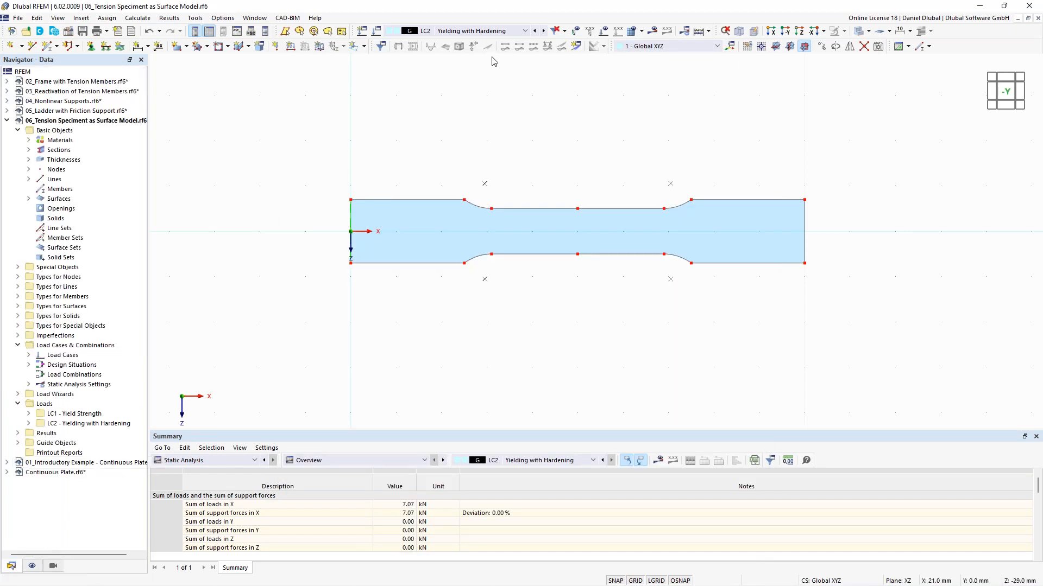
pyautogui.click(534, 30)
pyautogui.moveTo(453, 114); pyautogui.dragTo(406, 135, button='middle')
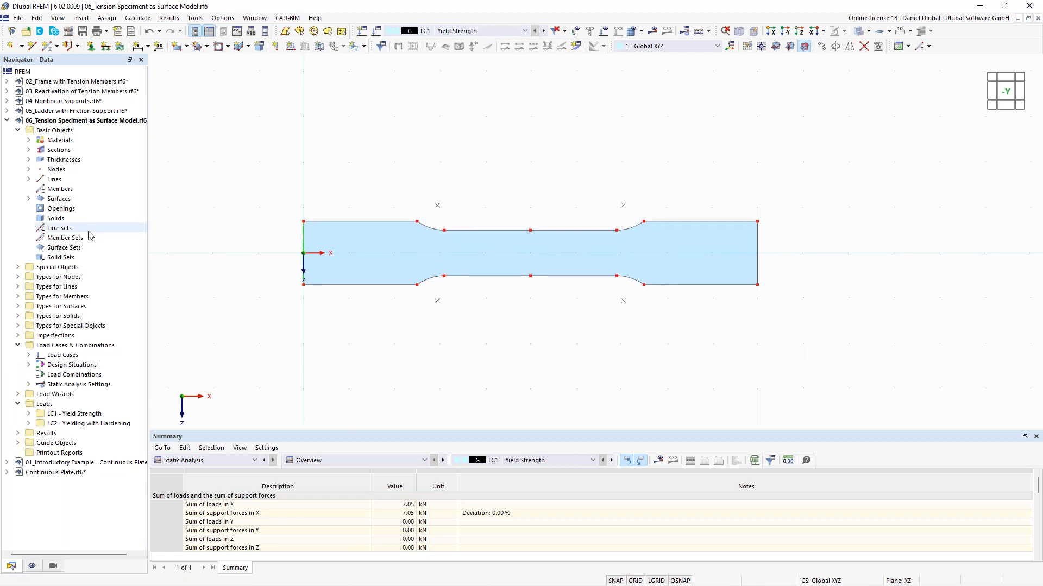
# Step: Change the specimen surface's material to 1 - S235 Isotropic Linear Elastic, accepting deletion of the results
pyautogui.click(374, 266)
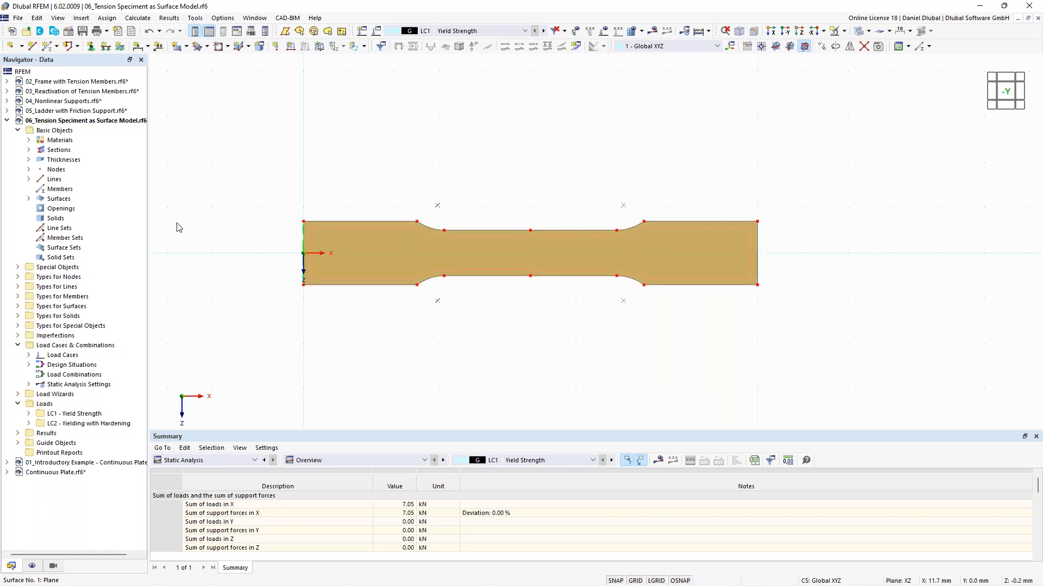
pyautogui.click(29, 199)
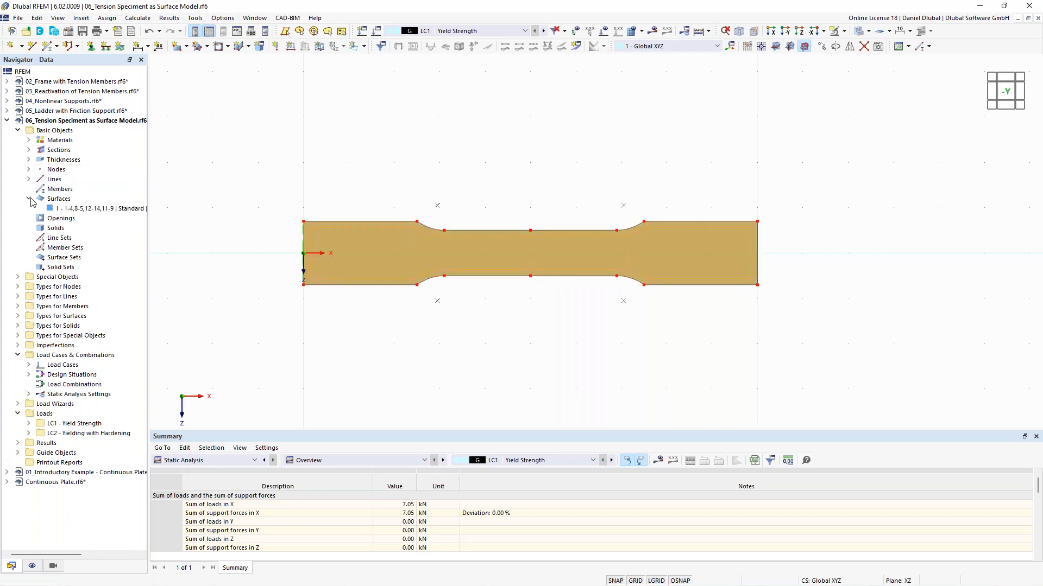
pyautogui.click(29, 199)
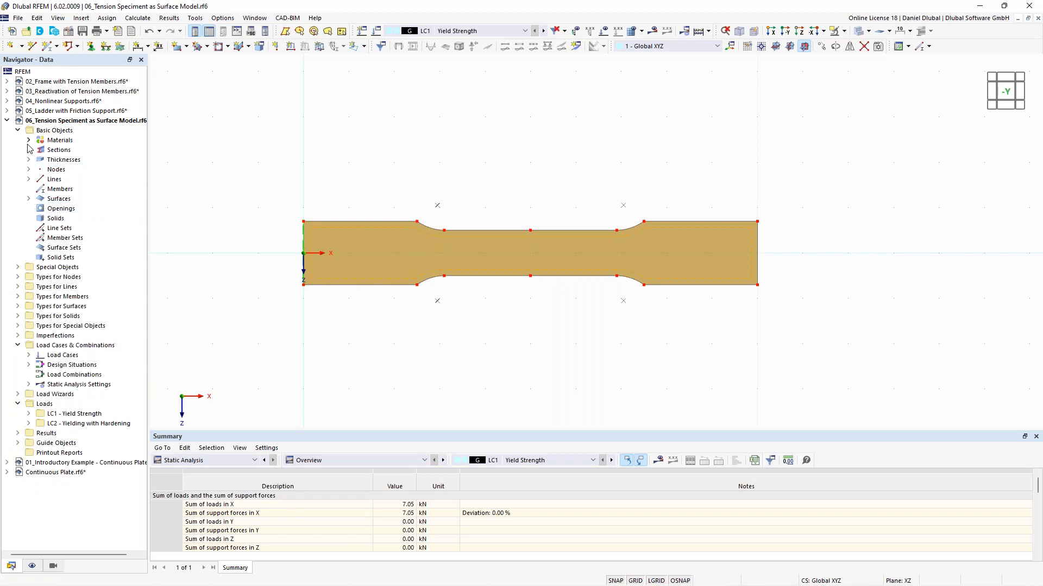
pyautogui.click(29, 140)
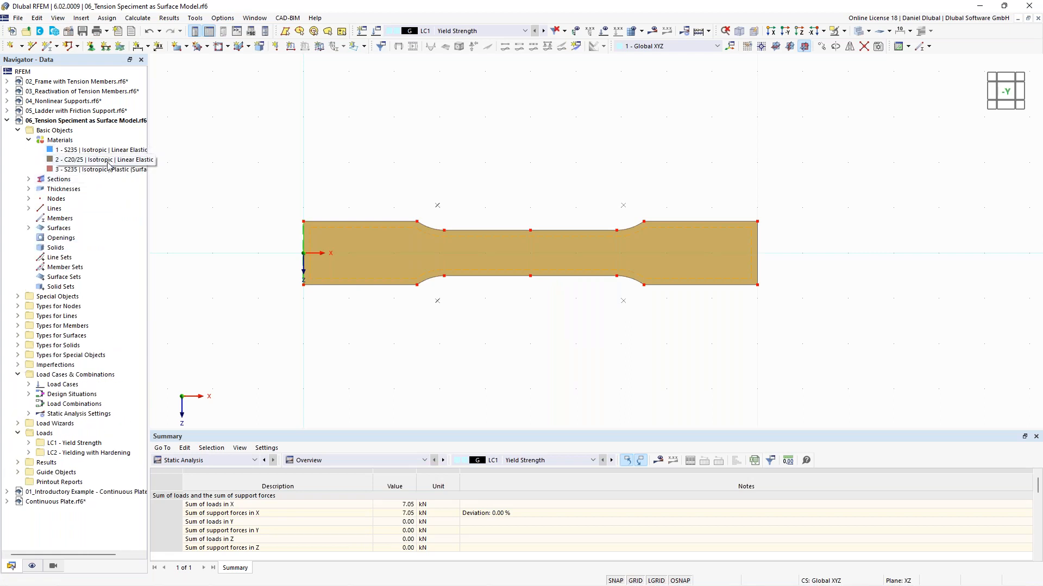
pyautogui.doubleClick(380, 260)
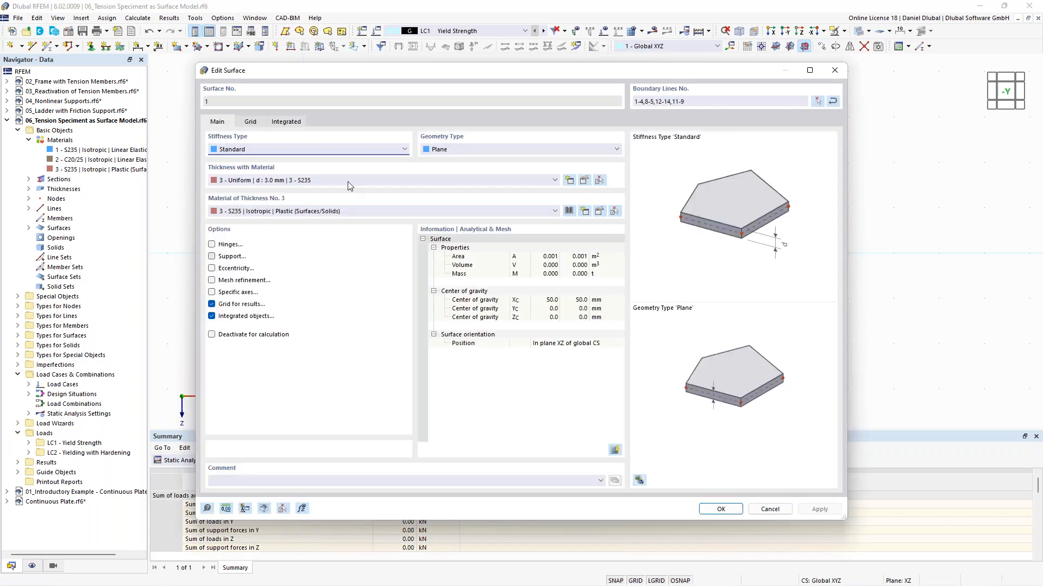
pyautogui.click(342, 211)
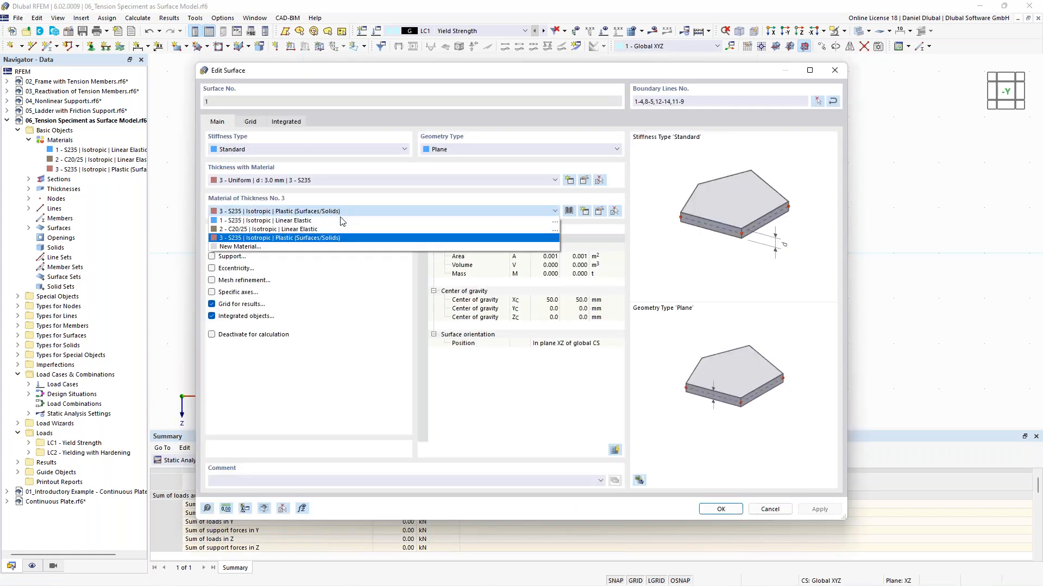
pyautogui.click(342, 220)
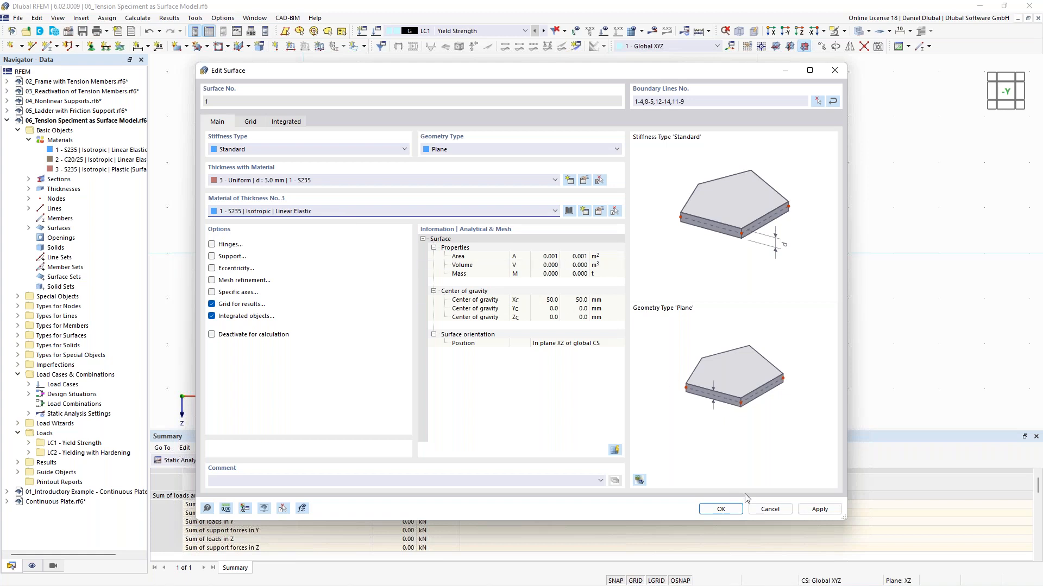
pyautogui.click(721, 509)
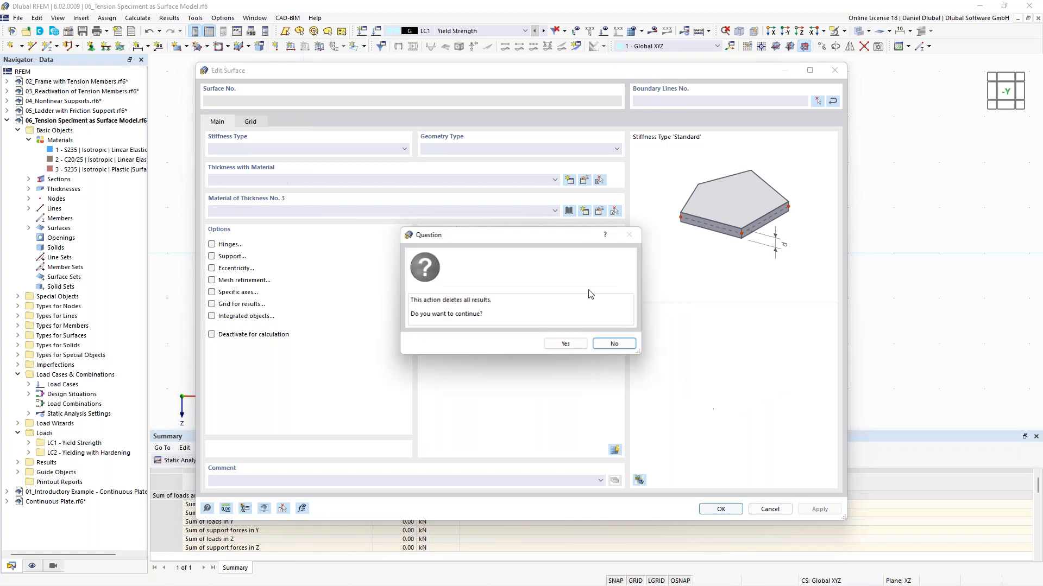
pyautogui.click(566, 345)
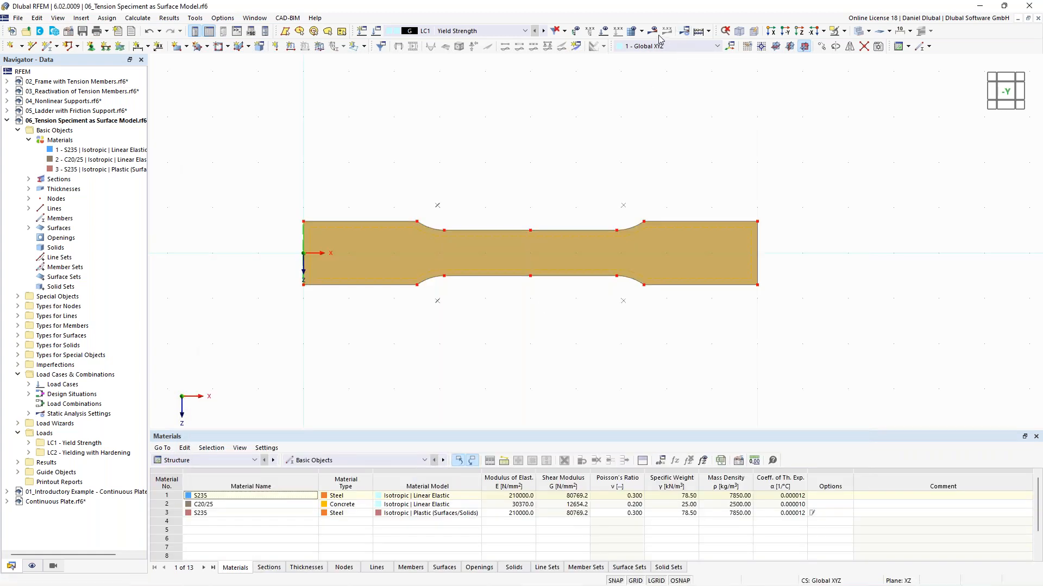
# Step: Calculate LC1 and display the results together with the loads
pyautogui.click(653, 32)
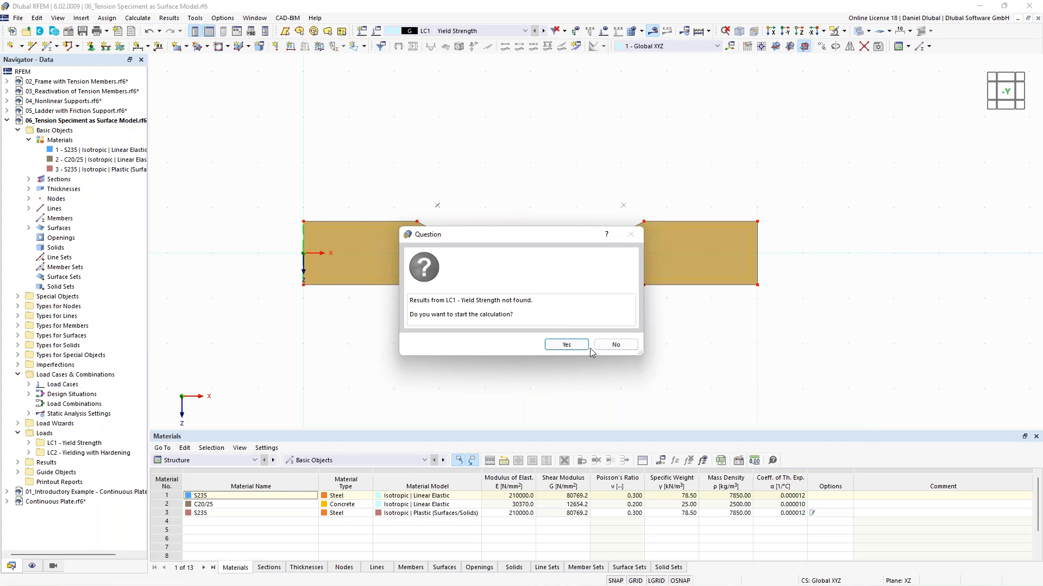
pyautogui.click(567, 345)
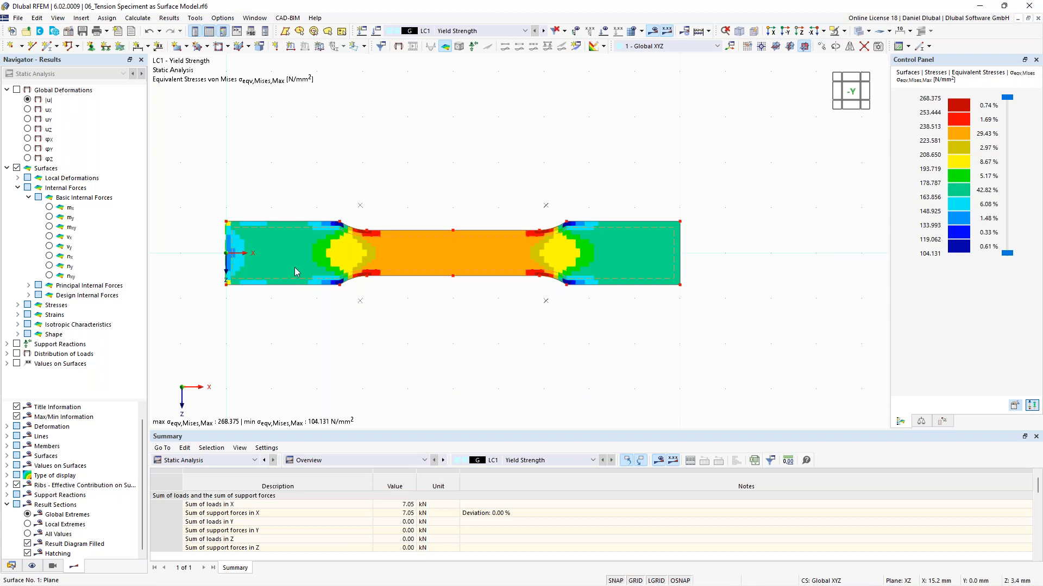
pyautogui.moveTo(295, 268)
pyautogui.click(604, 33)
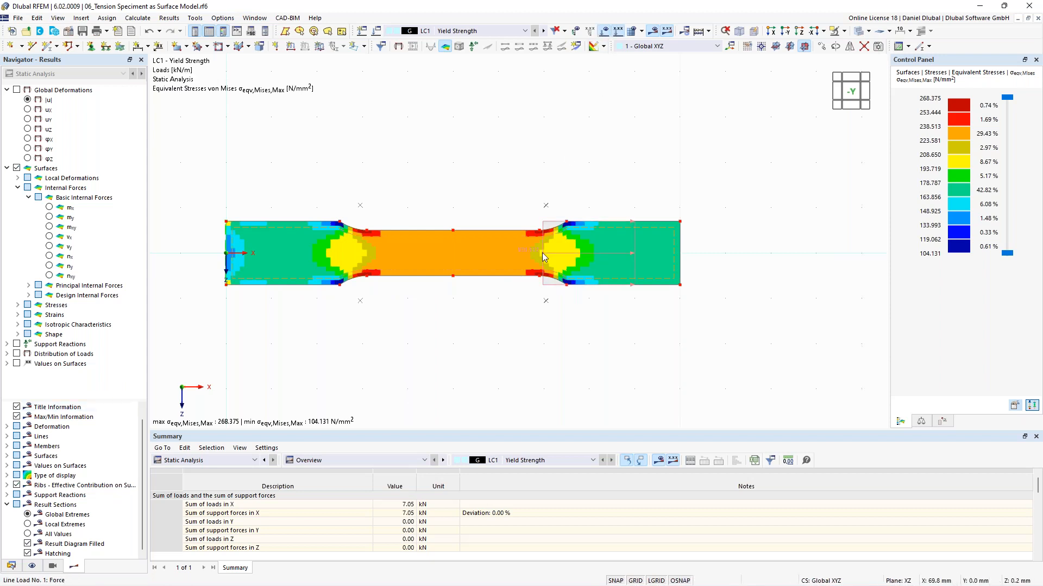
# Step: Open the line load at the specimen's end and review its magnitude and stress calculation comment
pyautogui.moveTo(542, 253)
pyautogui.moveTo(441, 258)
pyautogui.moveTo(412, 269)
pyautogui.doubleClick(544, 252)
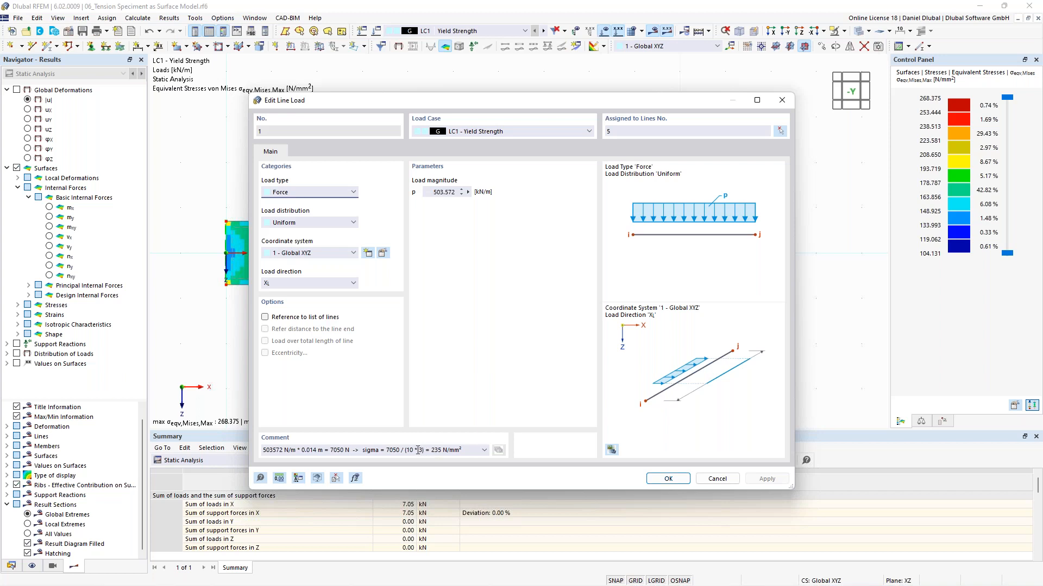
pyautogui.moveTo(406, 452); pyautogui.dragTo(424, 452)
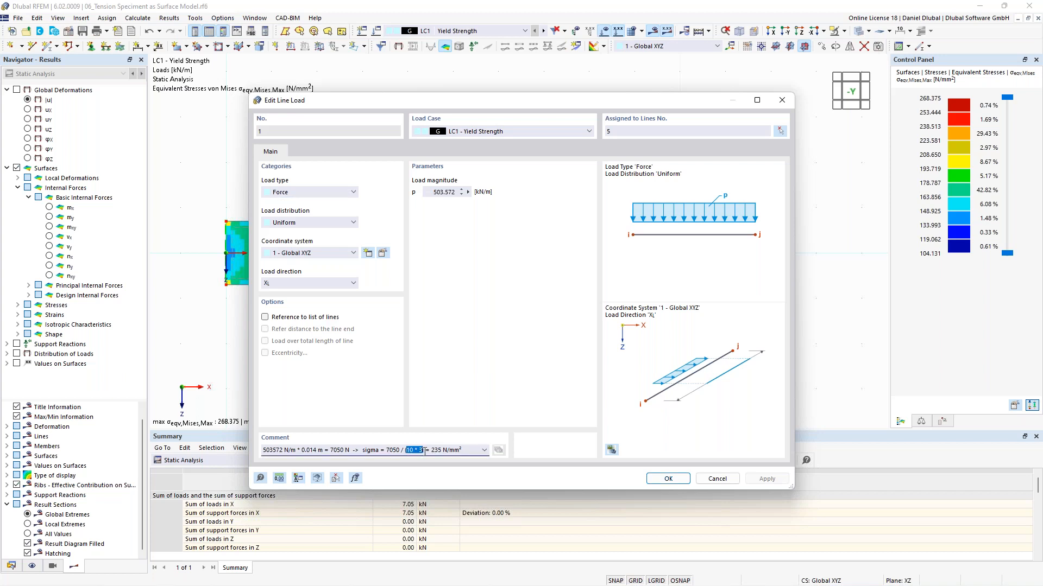
pyautogui.moveTo(500, 102); pyautogui.dragTo(419, 85)
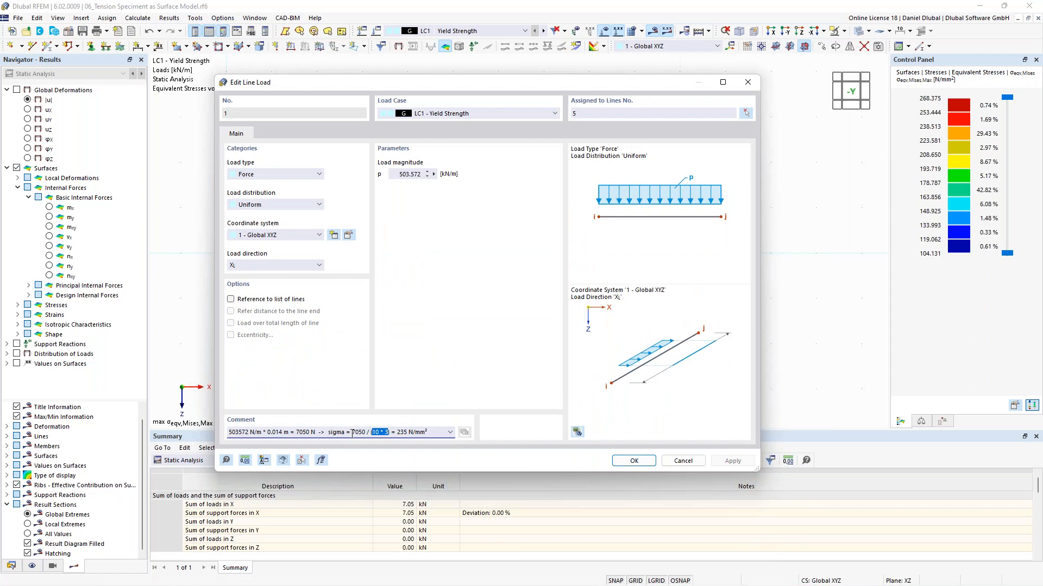
pyautogui.moveTo(352, 431); pyautogui.dragTo(366, 431)
pyautogui.click(353, 432)
pyautogui.moveTo(617, 82); pyautogui.dragTo(490, 311)
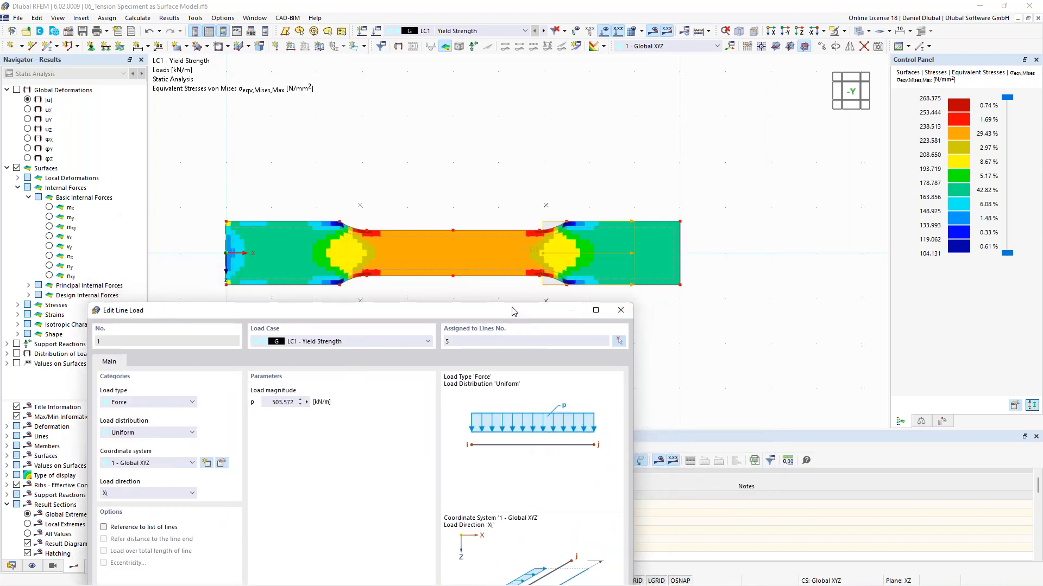
pyautogui.moveTo(512, 310); pyautogui.dragTo(539, 174)
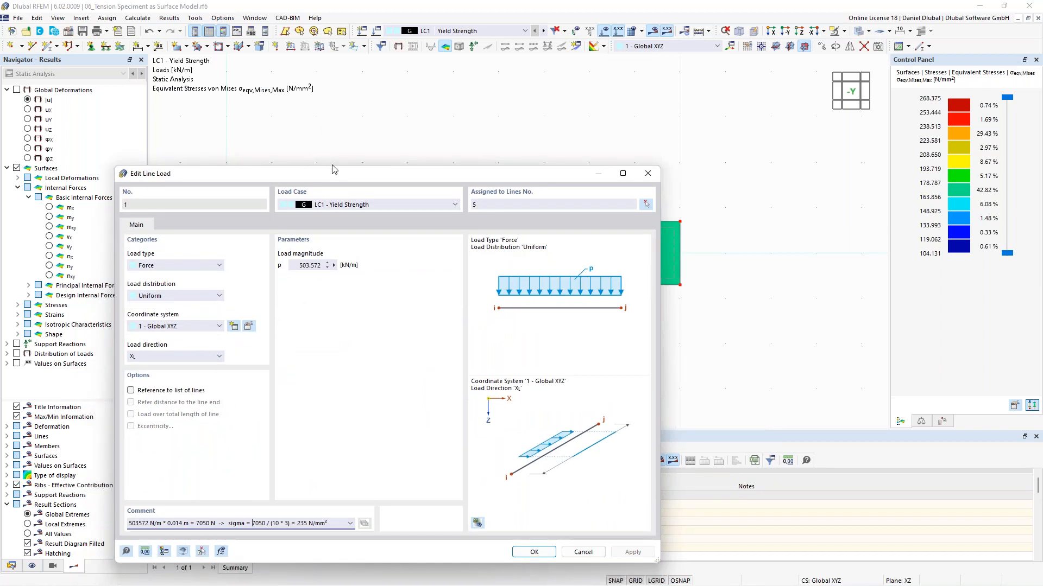
pyautogui.moveTo(333, 170); pyautogui.dragTo(375, 88)
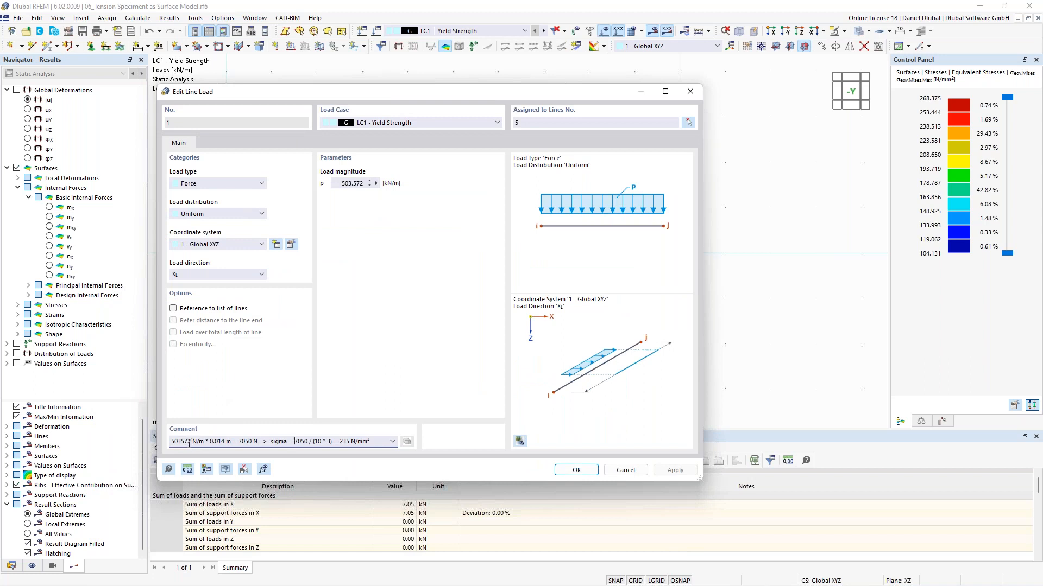
pyautogui.click(626, 470)
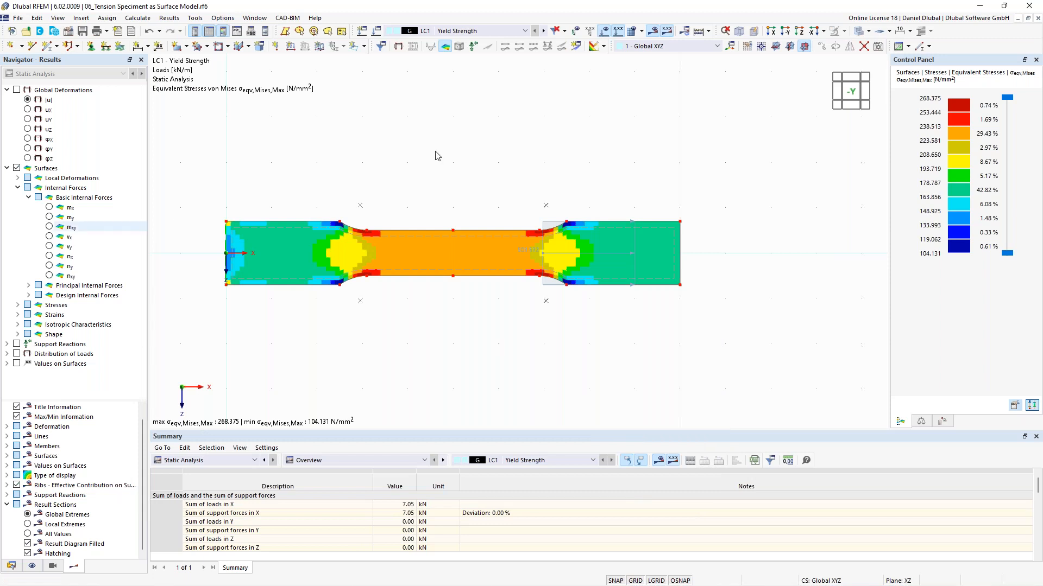
# Step: Review the result smoothing options and the result colour scale settings without changing them
pyautogui.scroll(1, 449, 237)
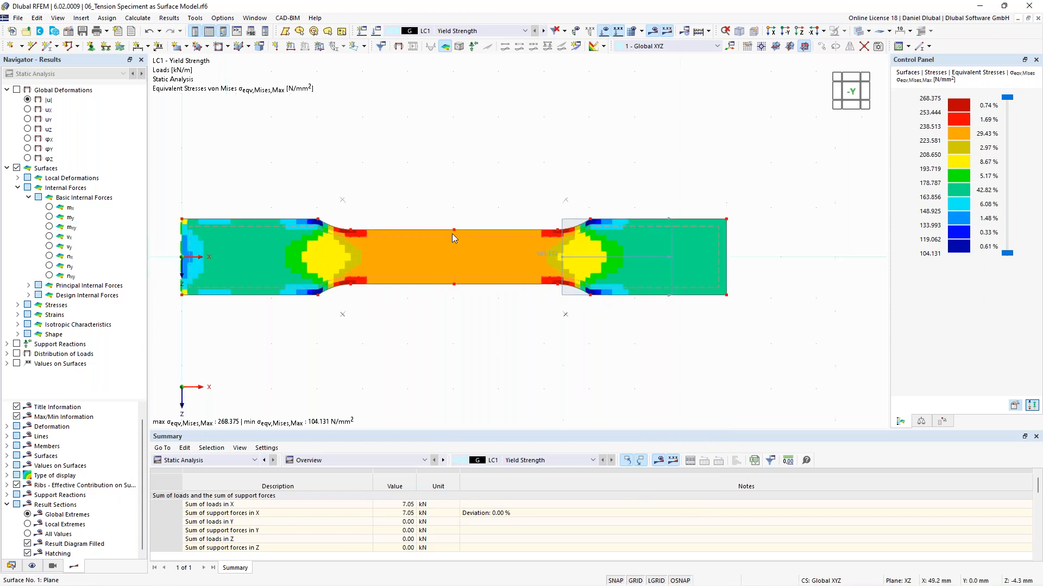
pyautogui.moveTo(454, 192); pyautogui.dragTo(499, 222, button='middle')
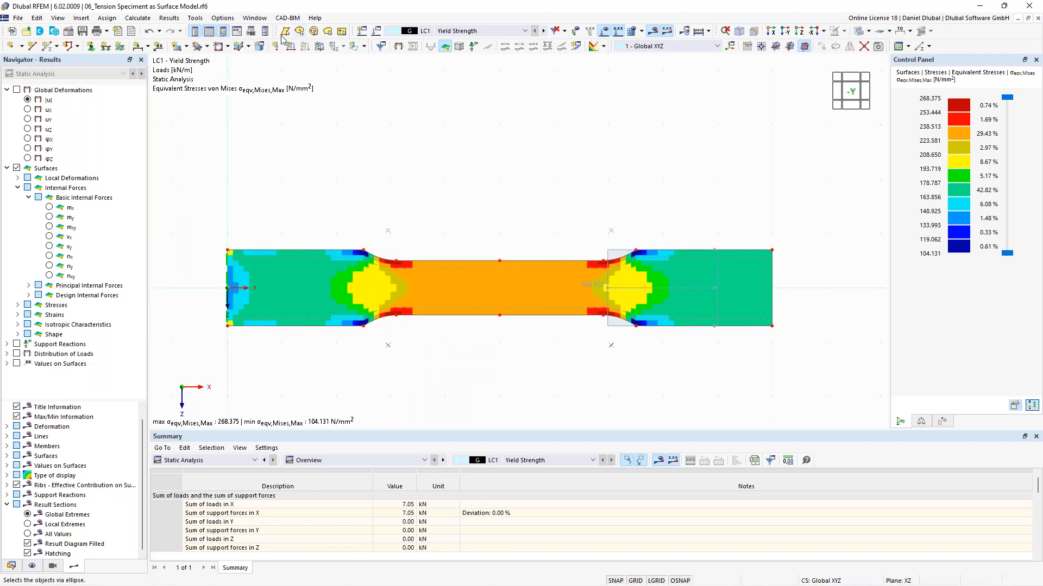
pyautogui.click(139, 18)
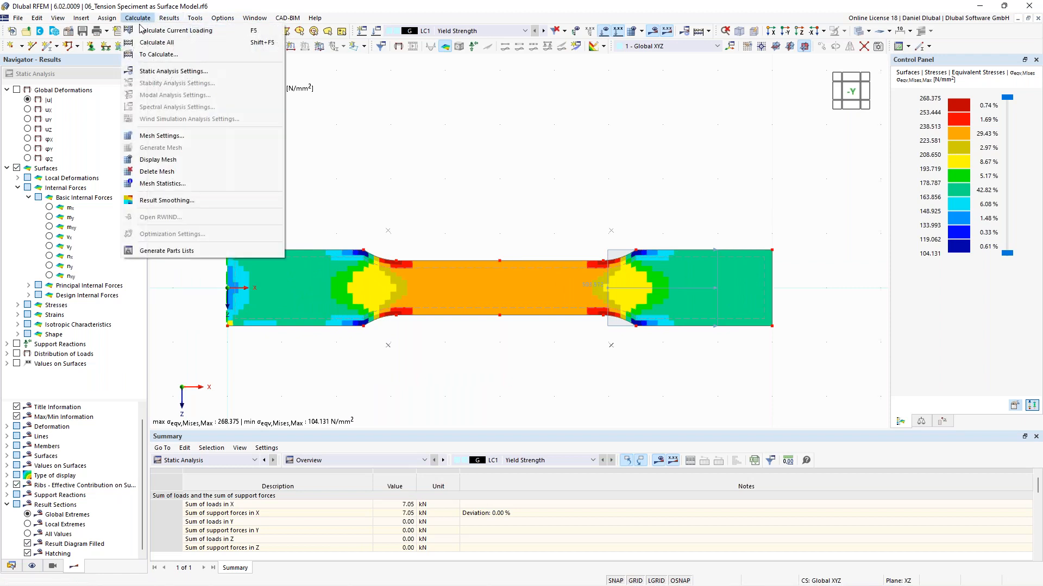
pyautogui.click(174, 205)
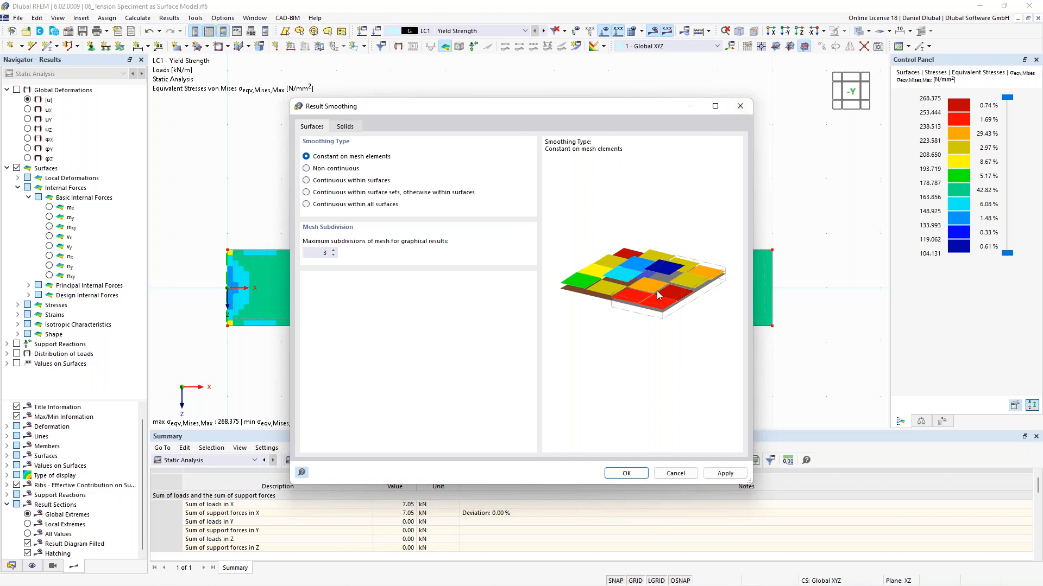
pyautogui.click(323, 195)
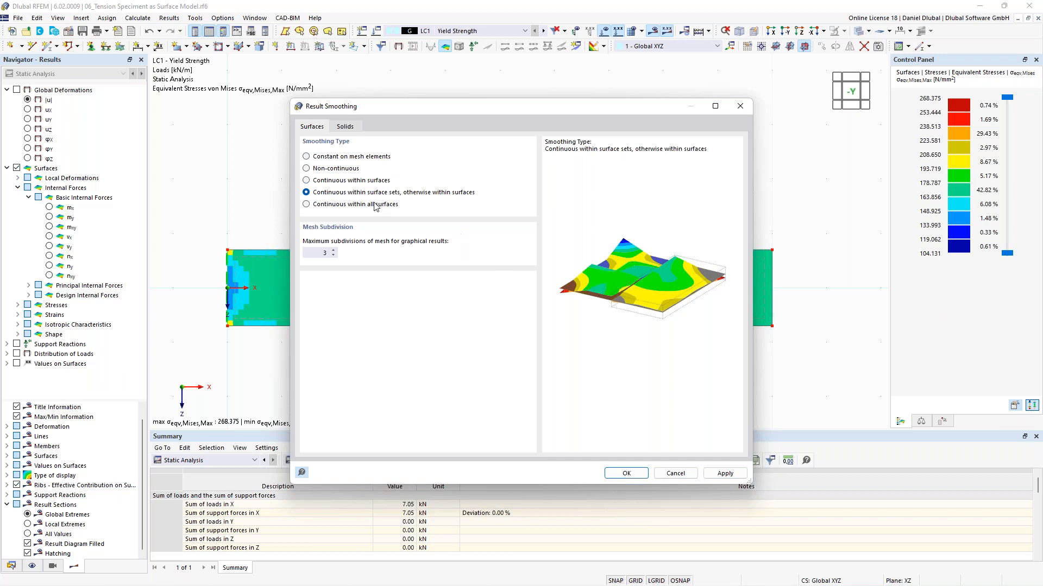
pyautogui.click(340, 158)
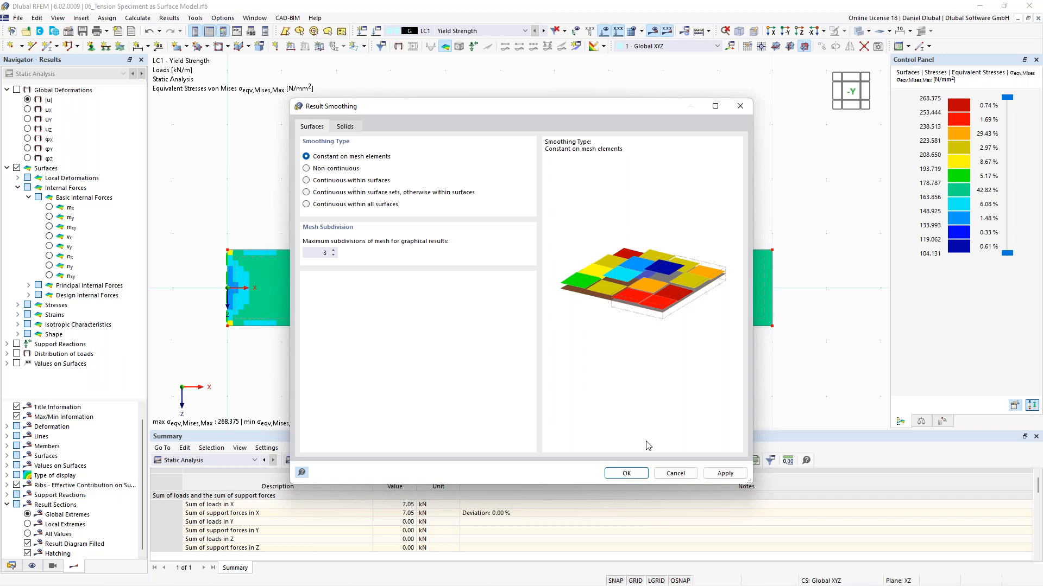
pyautogui.click(626, 474)
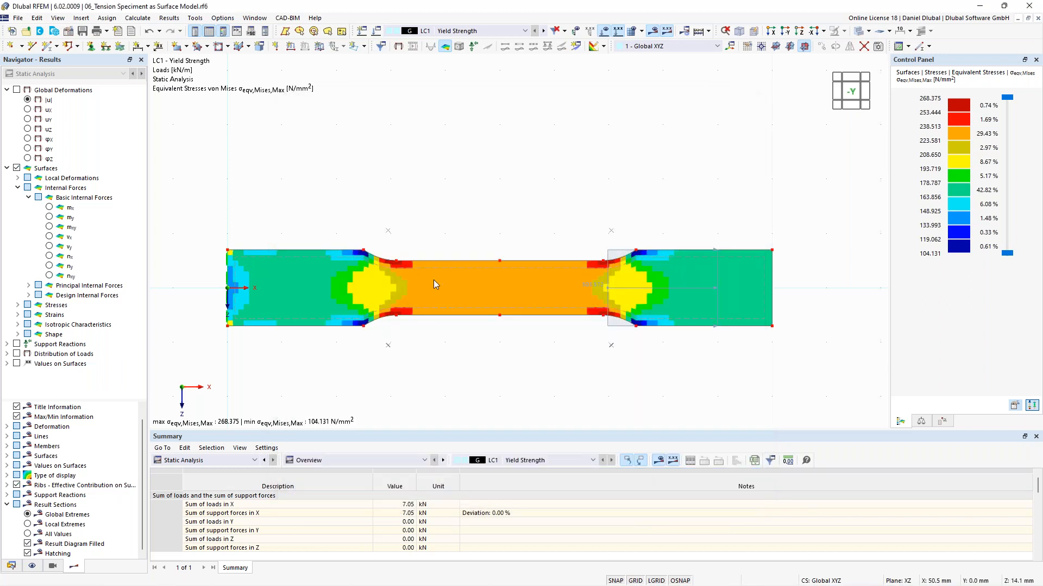
pyautogui.doubleClick(966, 142)
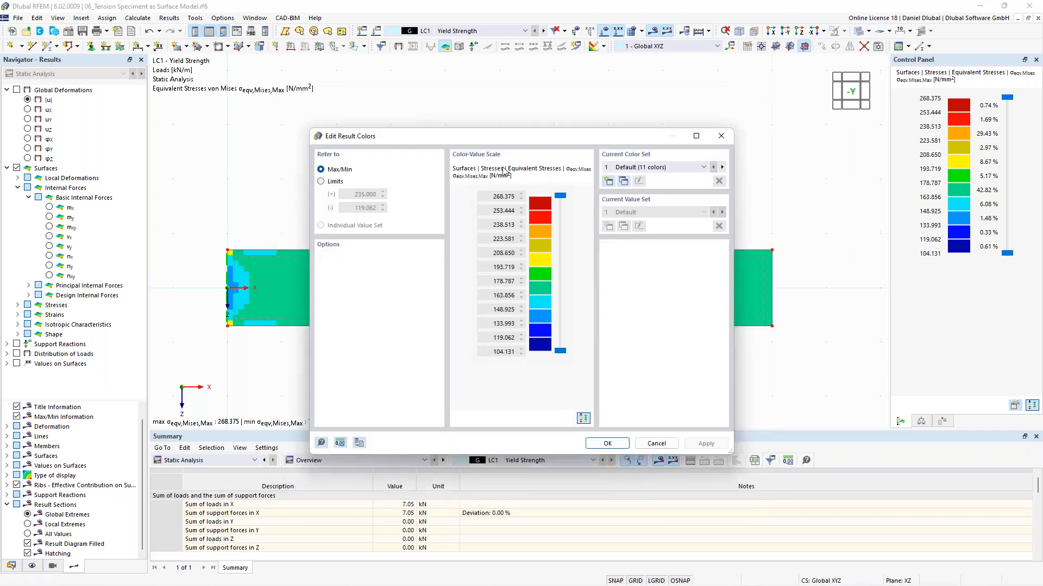
pyautogui.click(721, 137)
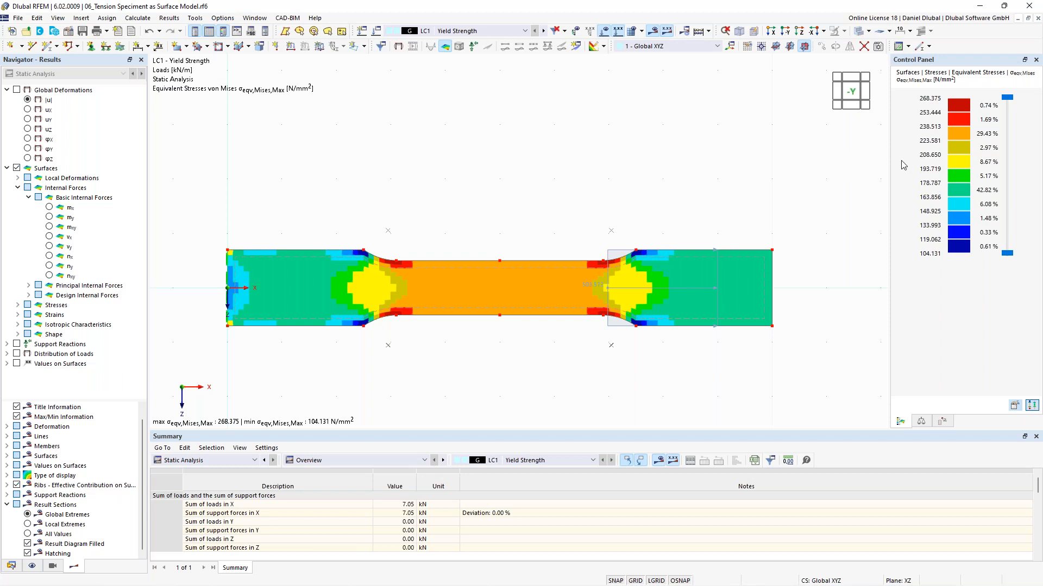
# Step: Set the equivalent stress colour scale limits to 235.000 and 119.062 N/mm²
pyautogui.doubleClick(956, 166)
pyautogui.click(328, 180)
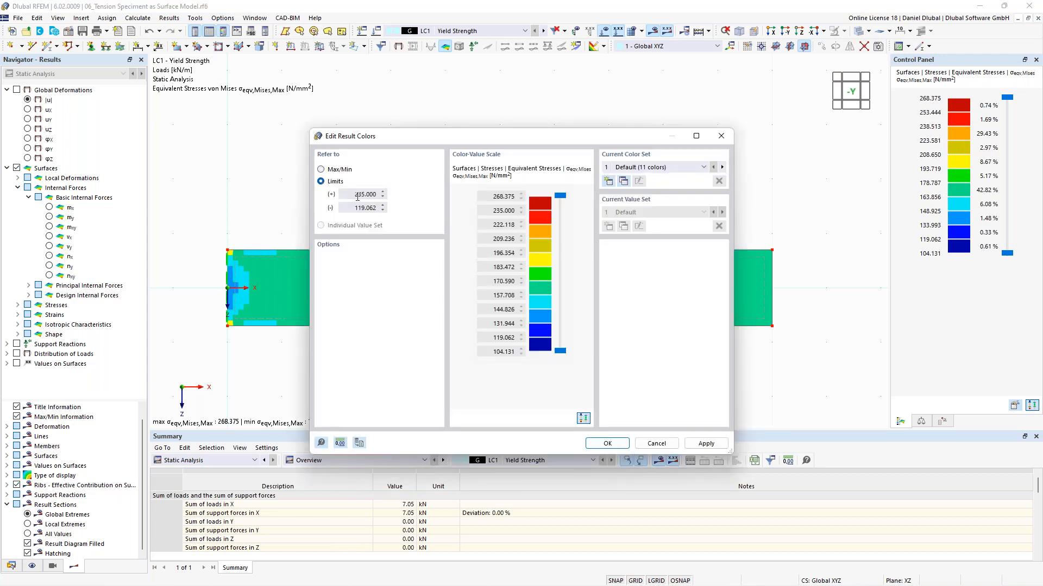
pyautogui.doubleClick(497, 211)
pyautogui.hotkey('shift', 'End')
pyautogui.click(617, 444)
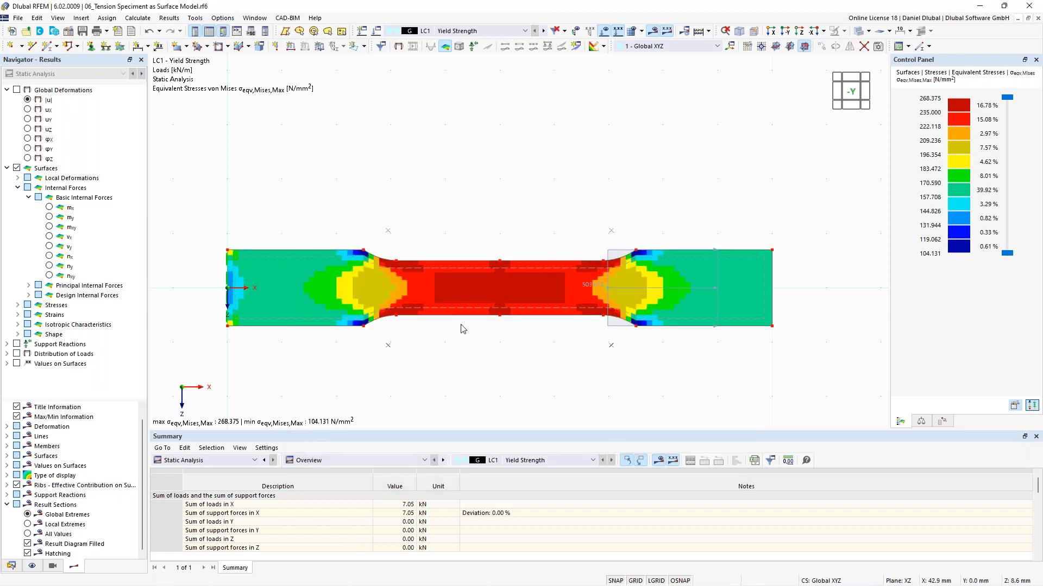
# Step: Inspect the specimen surface's properties without changes and switch the navigator to the model data
pyautogui.scroll(1, 462, 330)
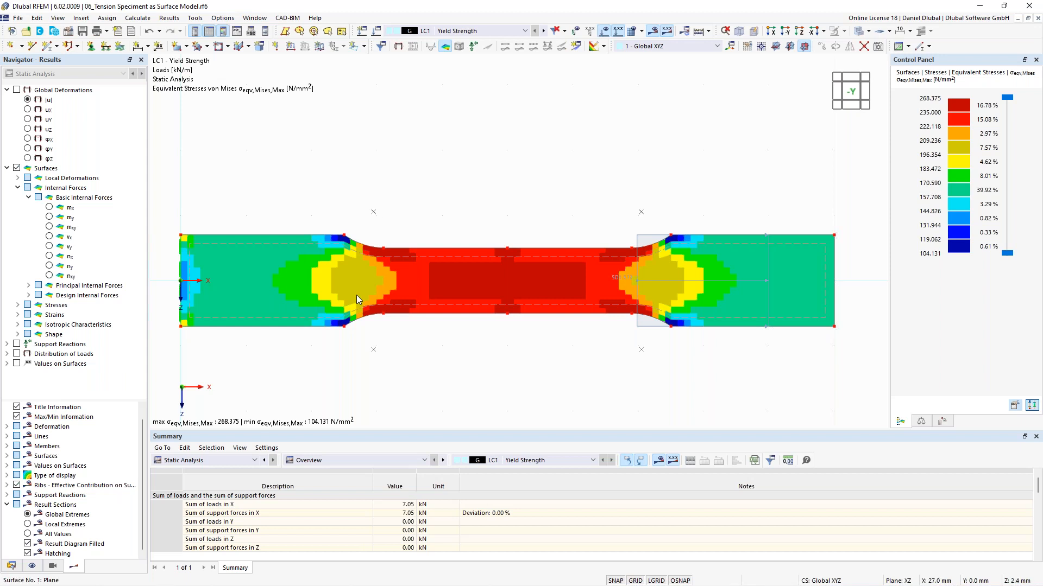
pyautogui.doubleClick(294, 245)
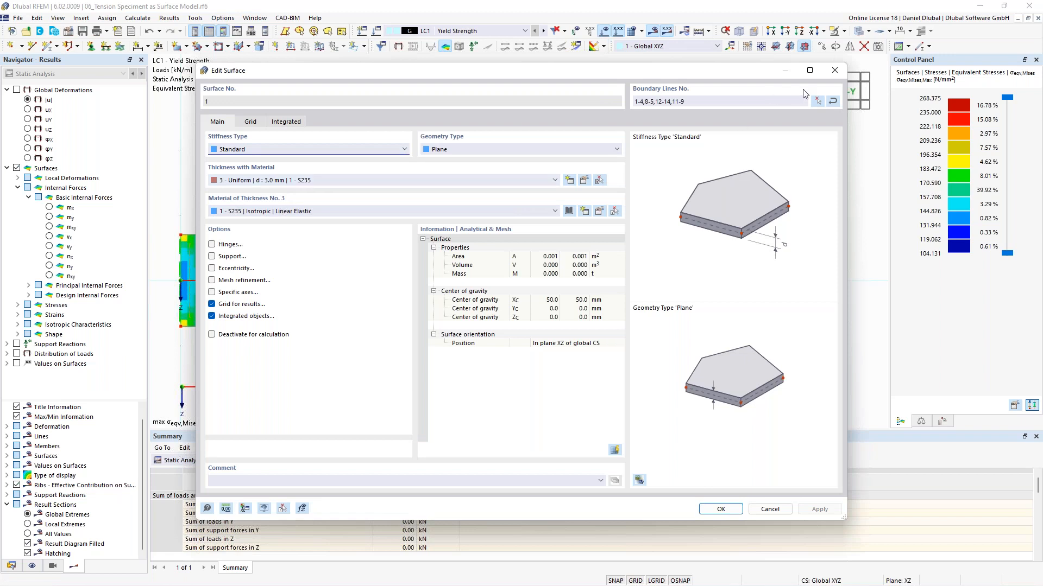
pyautogui.click(834, 70)
pyautogui.click(11, 566)
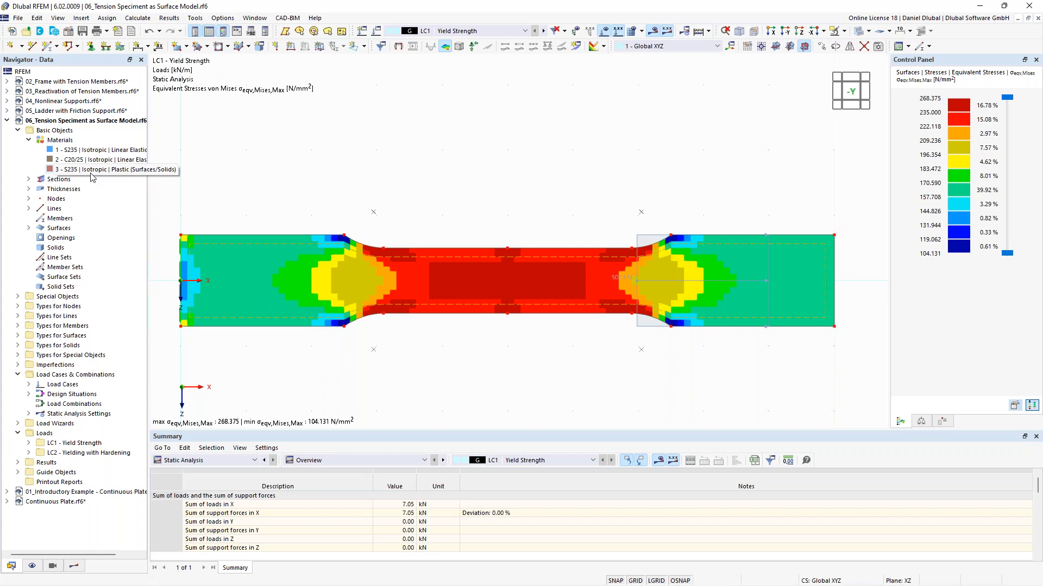
# Step: Select material 3 - S235 Isotropic Plastic (Surfaces/Solids) for the specimen surface
pyautogui.doubleClick(231, 246)
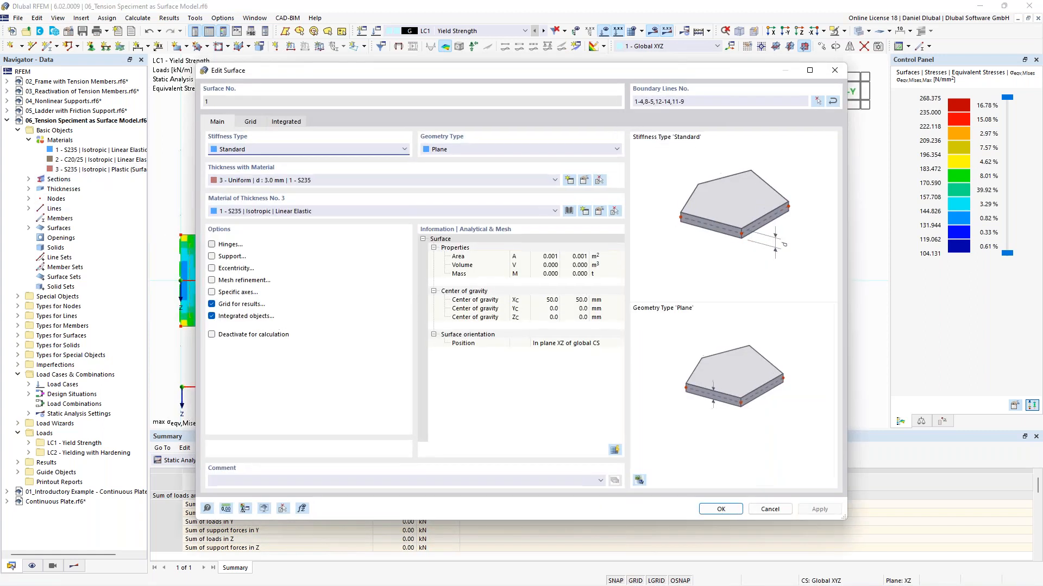
pyautogui.click(286, 213)
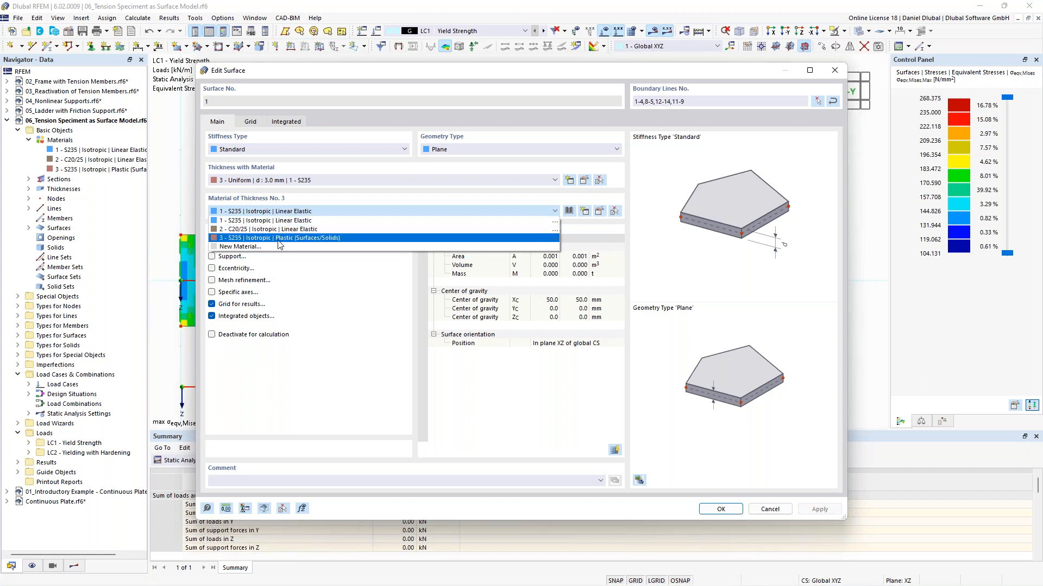
pyautogui.click(289, 238)
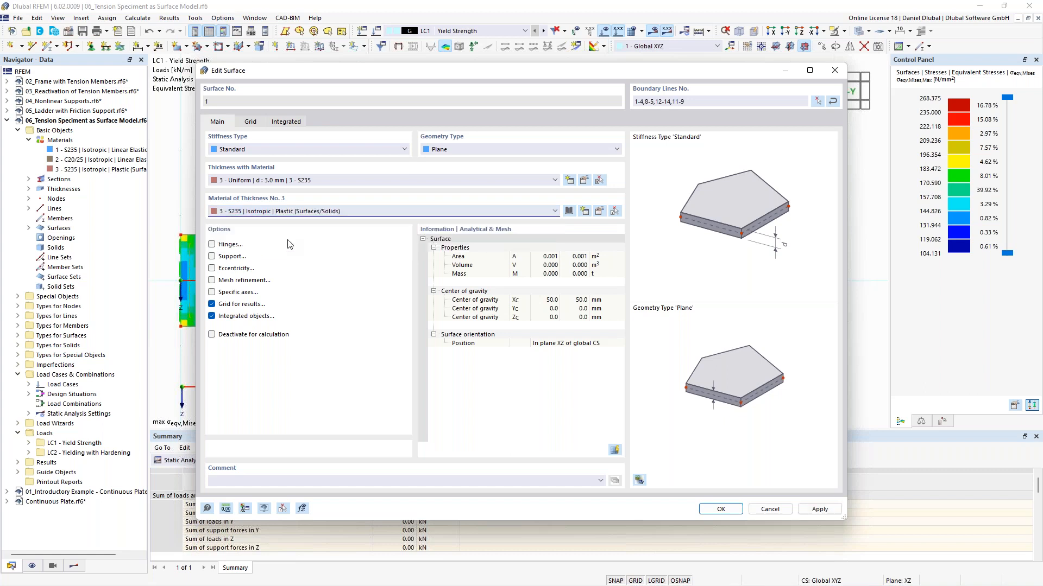
# Step: Review the plastic material's model, yield strengths and von Mises failure hypothesis, then apply the surface change, accepting result deletion
pyautogui.click(598, 211)
pyautogui.click(452, 195)
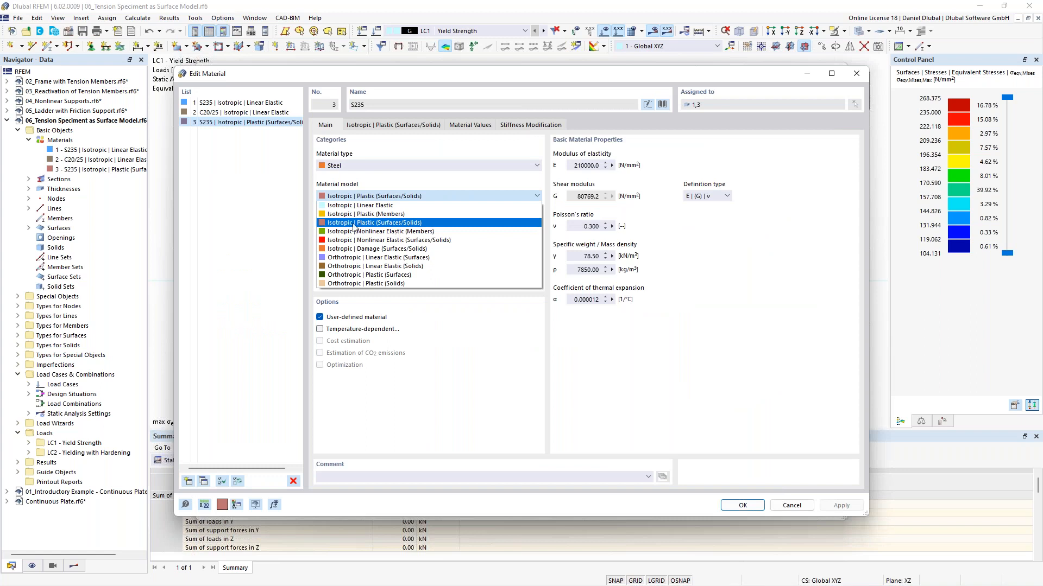
pyautogui.click(404, 223)
pyautogui.click(418, 126)
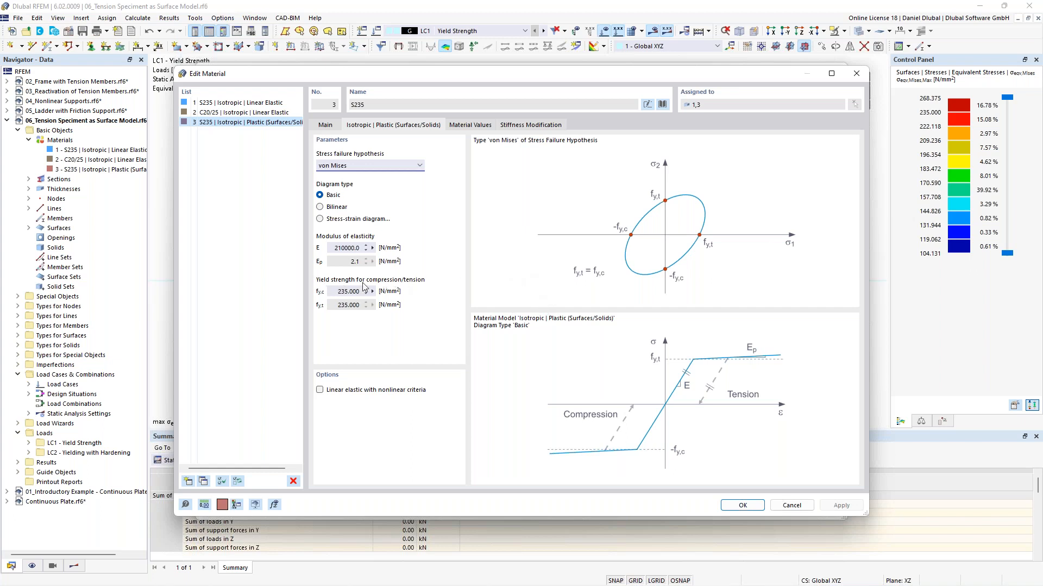
pyautogui.click(336, 291)
pyautogui.moveTo(336, 291); pyautogui.dragTo(359, 292)
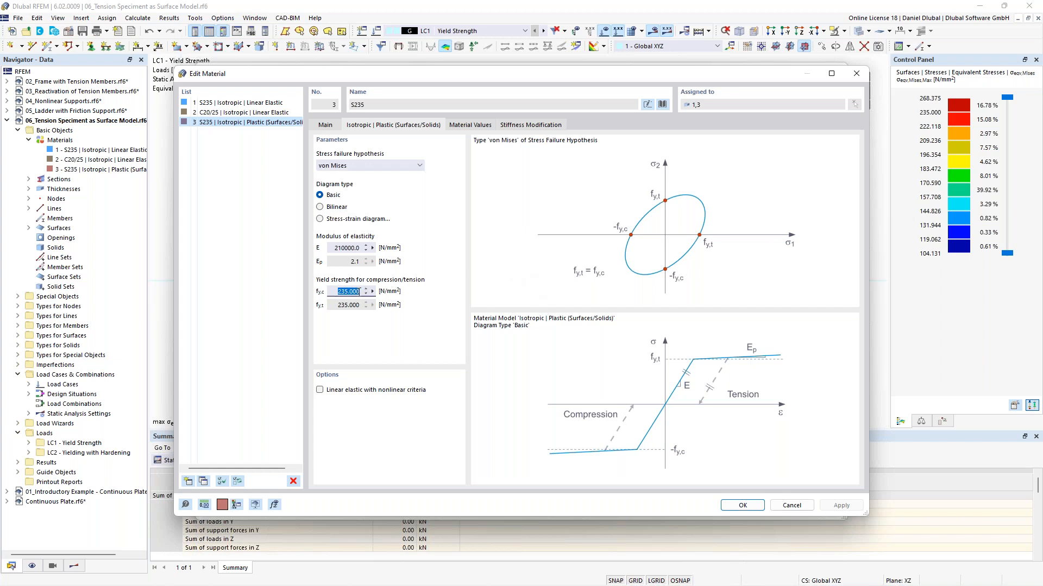
pyautogui.click(333, 294)
pyautogui.moveTo(332, 294); pyautogui.dragTo(360, 297)
pyautogui.click(332, 296)
pyautogui.click(403, 165)
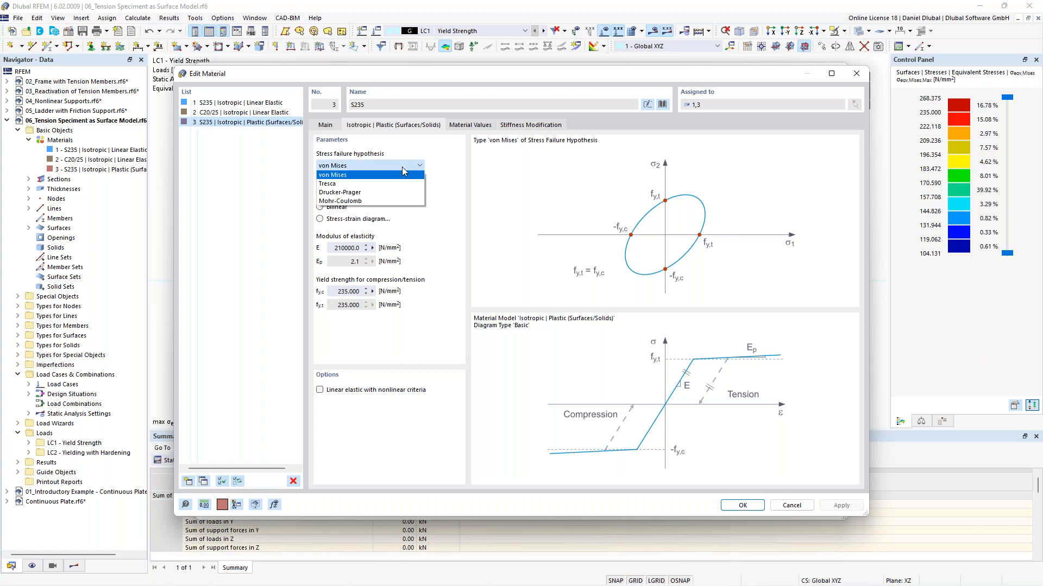
pyautogui.click(374, 174)
pyautogui.click(341, 125)
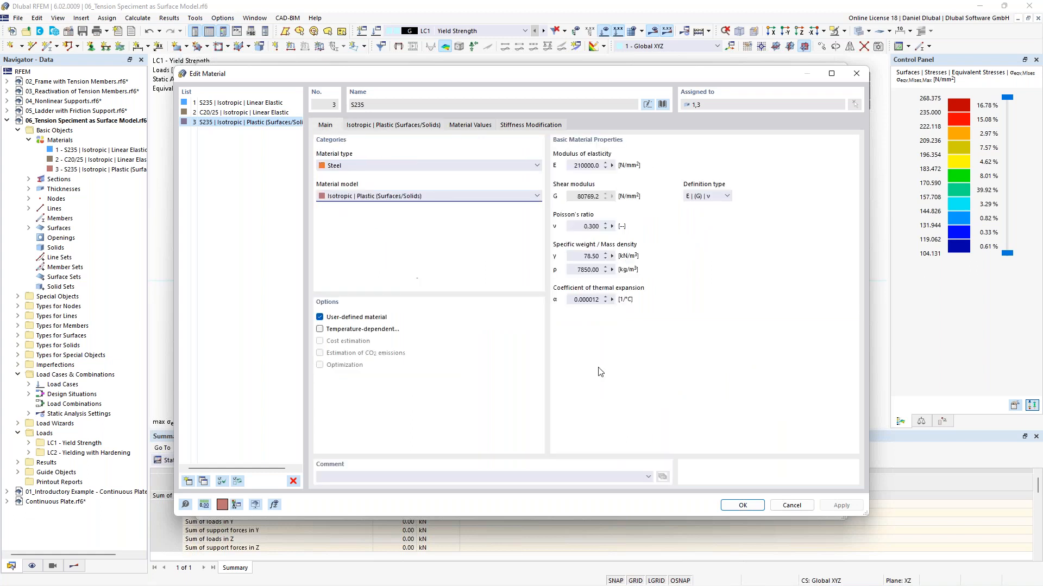
pyautogui.click(746, 508)
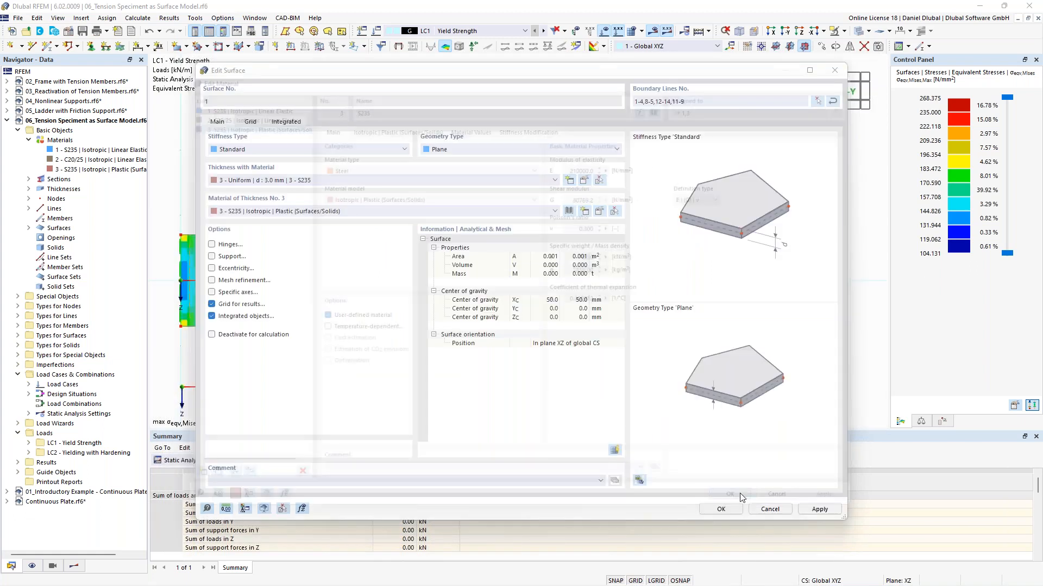
pyautogui.click(723, 509)
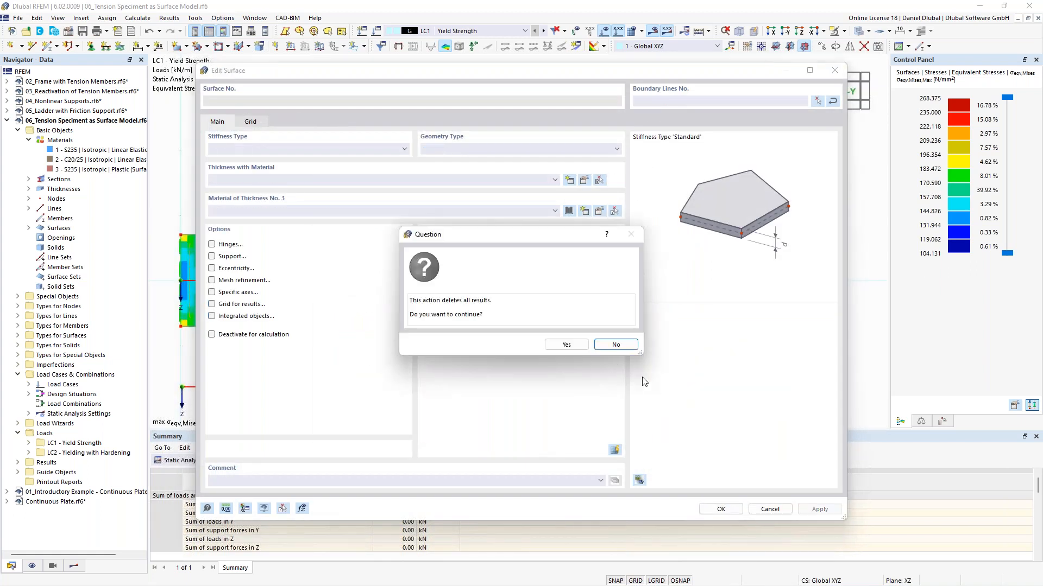
pyautogui.click(576, 347)
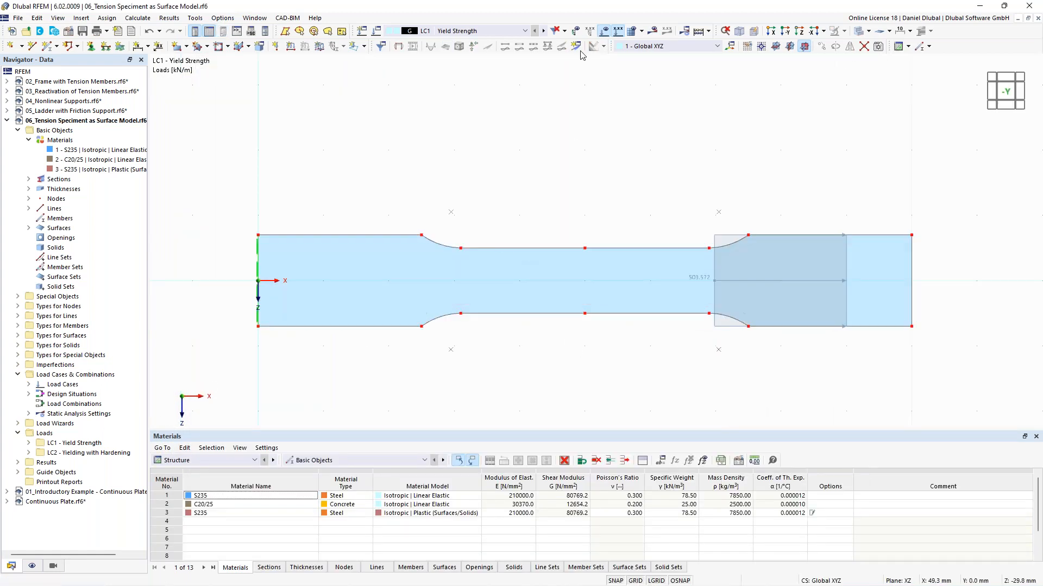
# Step: Calculate the model and switch the stress colour scale back to Max/Min values
pyautogui.click(698, 31)
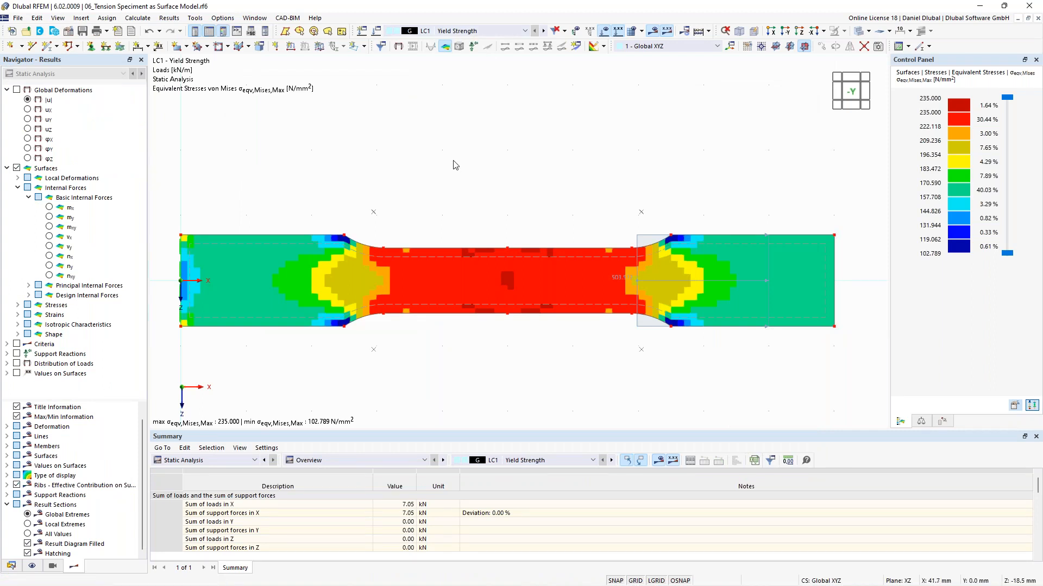
pyautogui.doubleClick(959, 173)
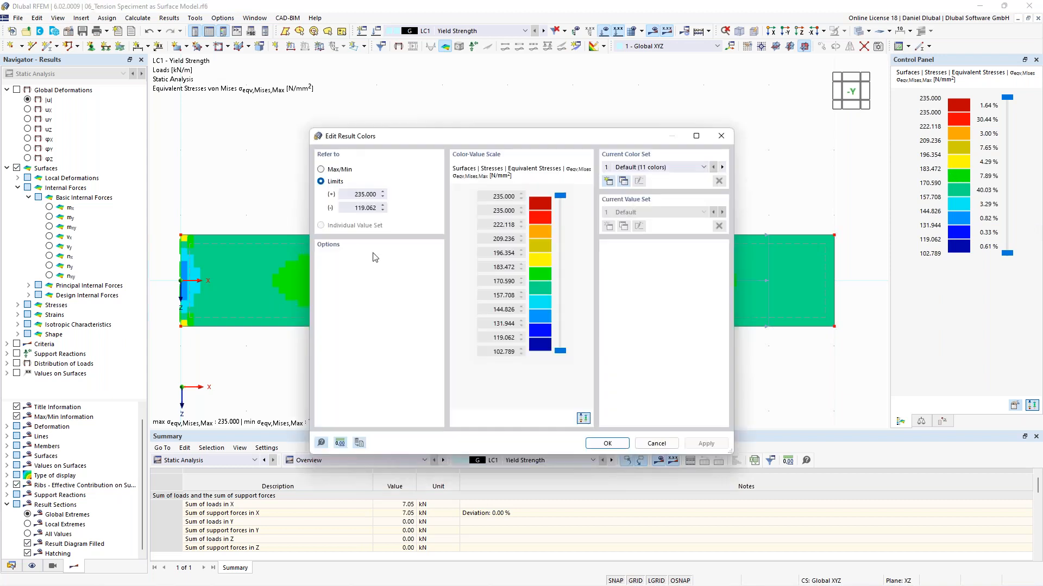
pyautogui.click(339, 171)
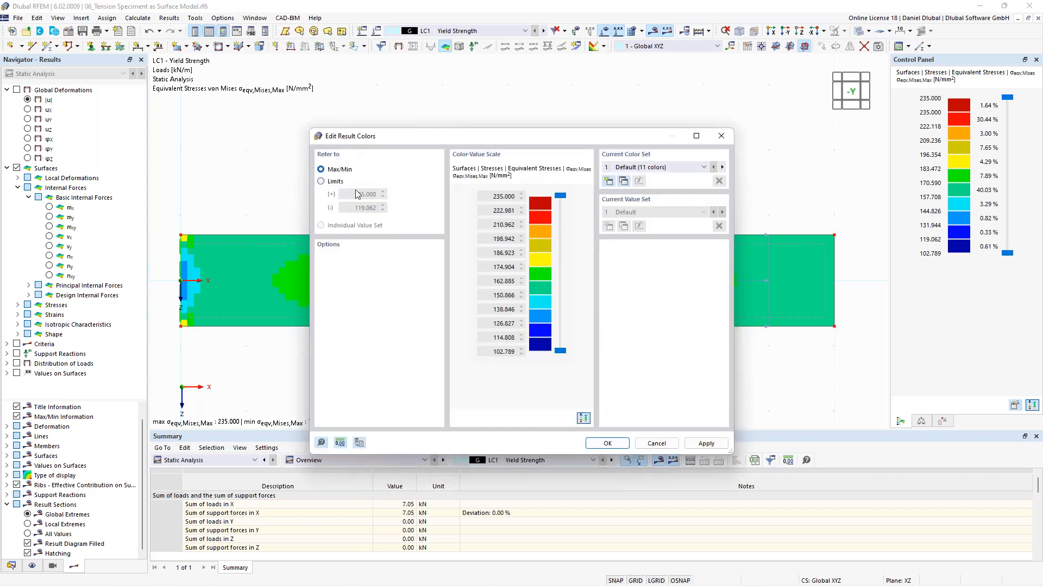
pyautogui.click(607, 444)
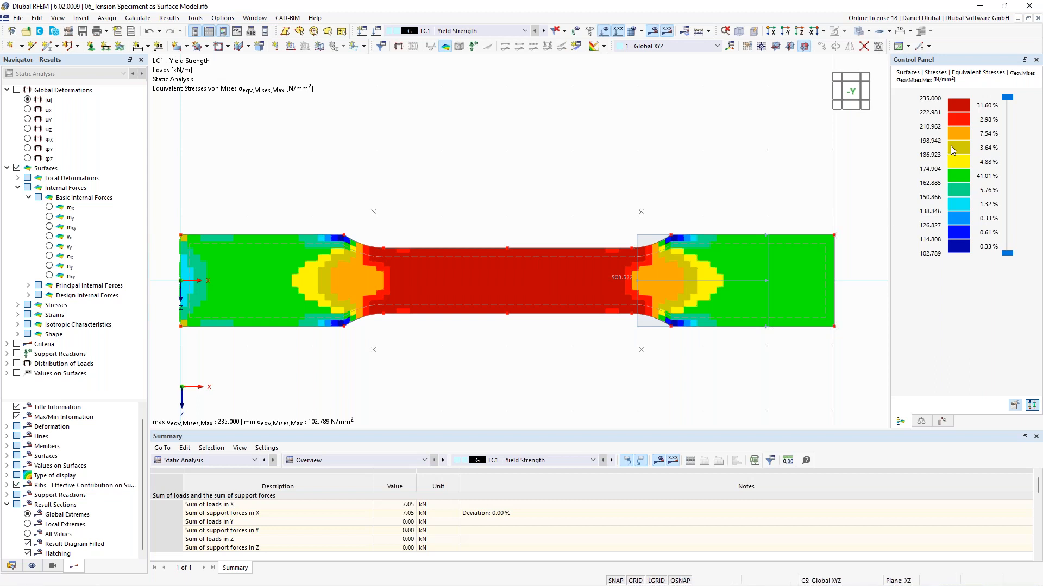
# Step: Display the nonlinearity rate η_pl from the result criteria
pyautogui.moveTo(487, 266)
pyautogui.click(7, 344)
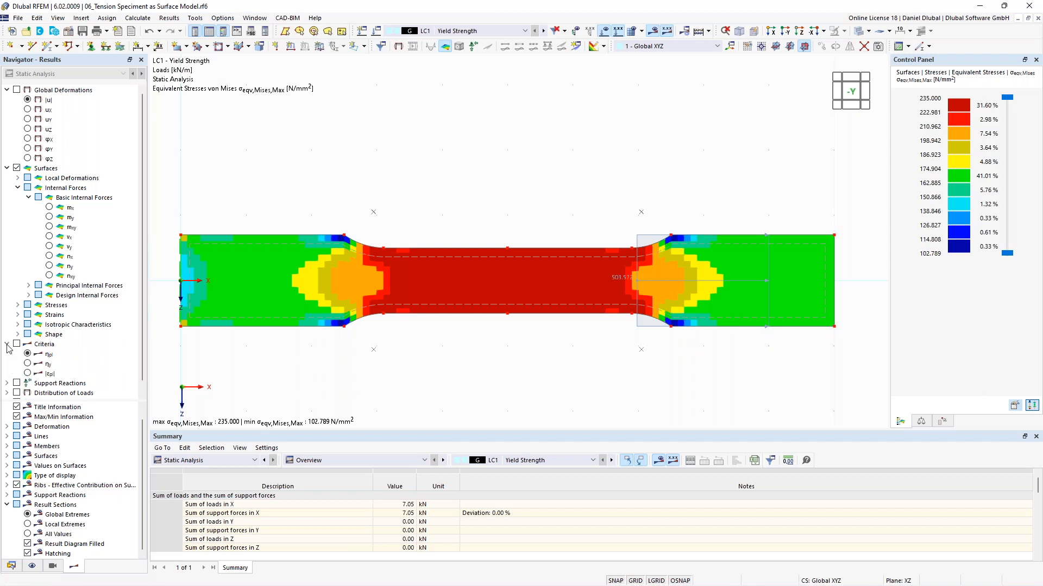
pyautogui.click(27, 354)
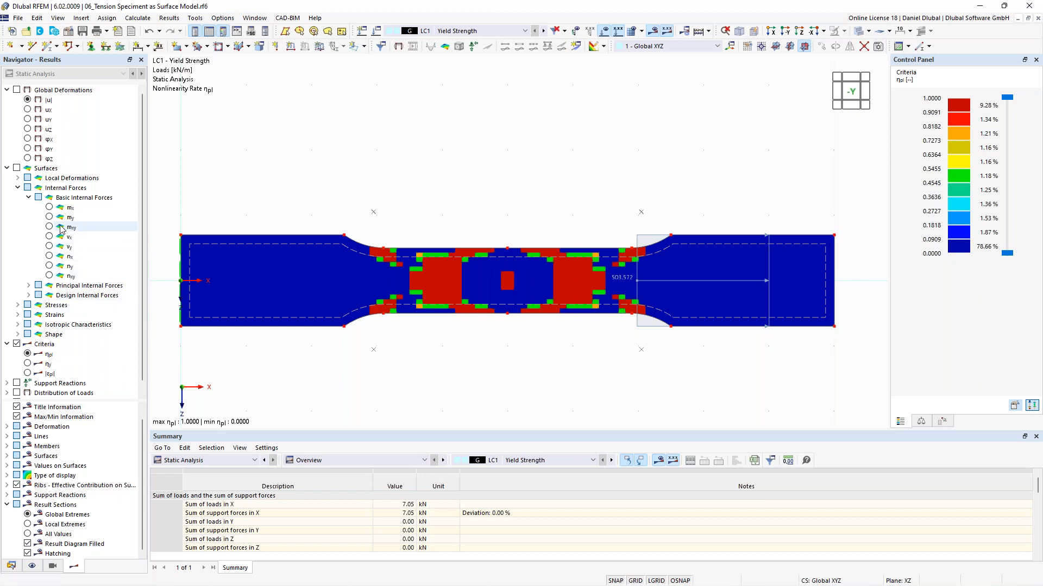
# Step: Display the equivalent von Mises stresses σeqv,Mises,Max on the surface again
pyautogui.click(18, 305)
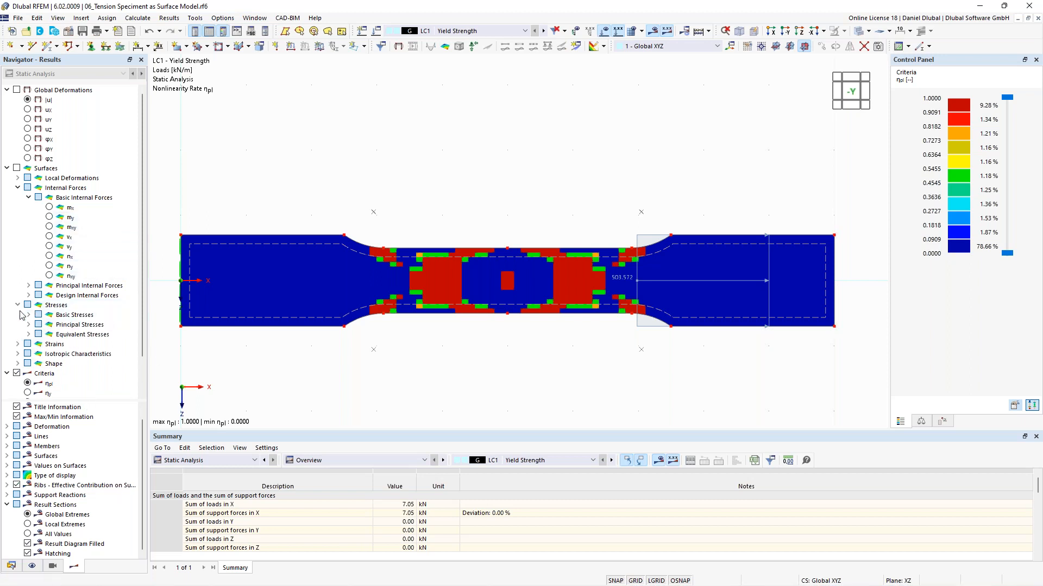
pyautogui.click(29, 315)
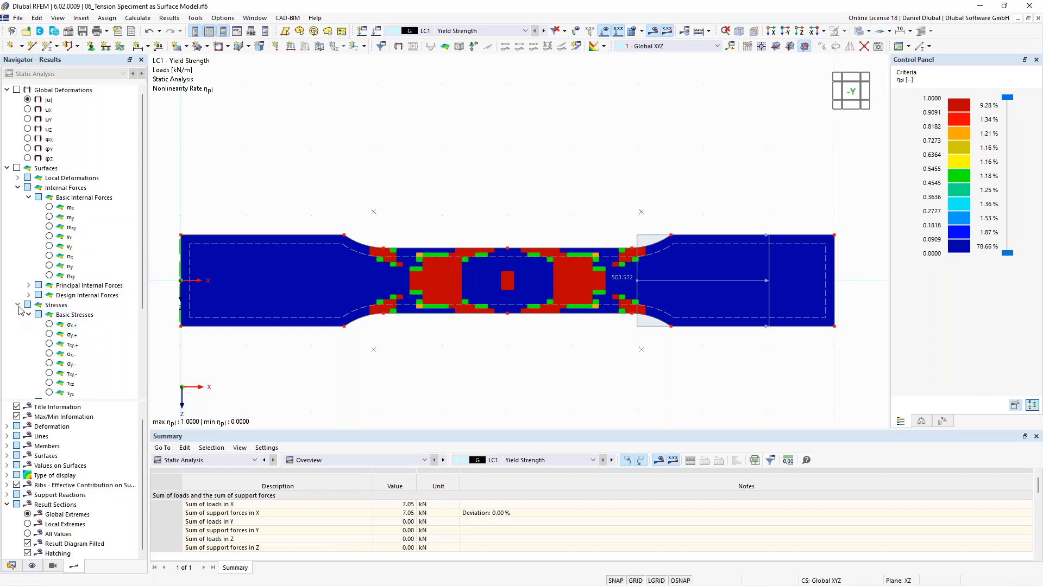
pyautogui.scroll(-4, 34, 325)
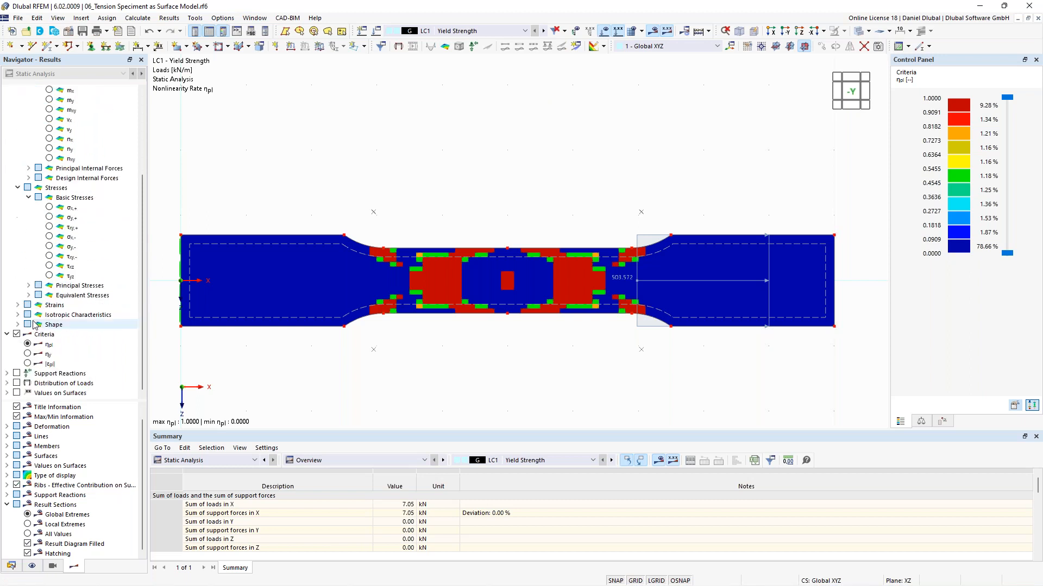
pyautogui.click(28, 295)
pyautogui.click(39, 305)
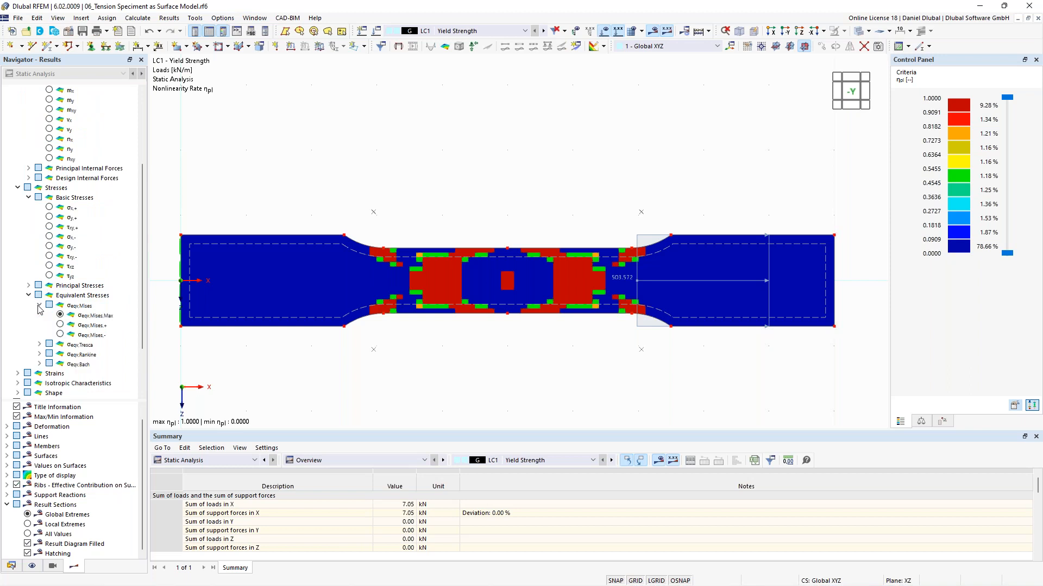
pyautogui.click(90, 315)
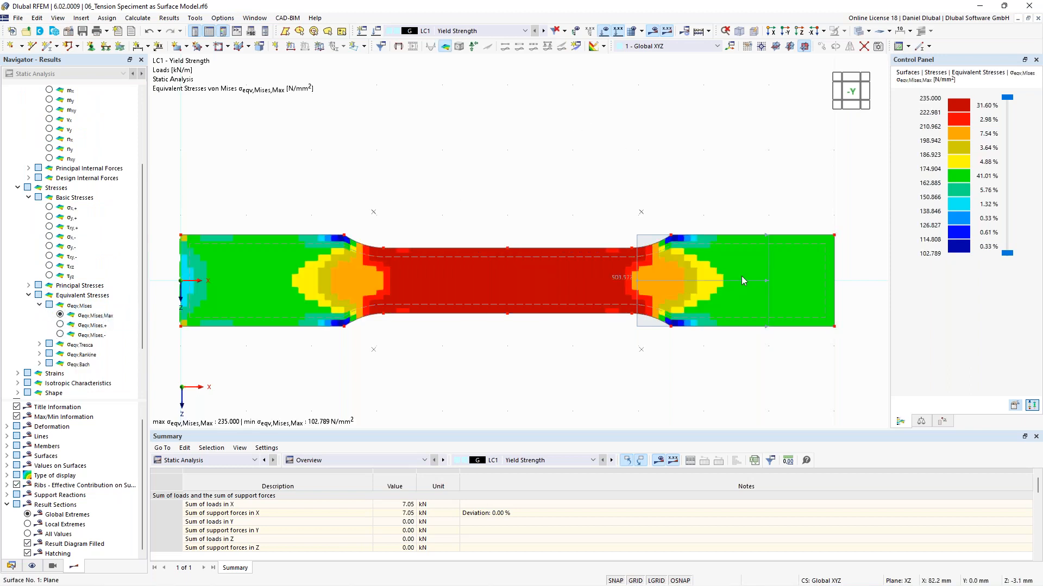
# Step: Switch to LC2 - Yielding with Hardening and display the global deformations |u|
pyautogui.moveTo(598, 201); pyautogui.dragTo(482, 212, button='middle')
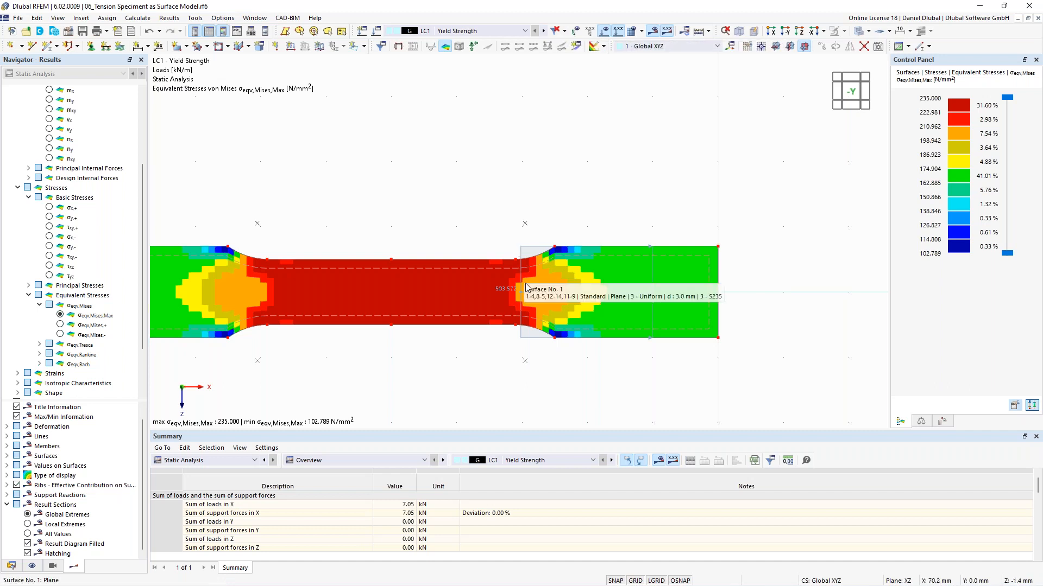
pyautogui.click(543, 30)
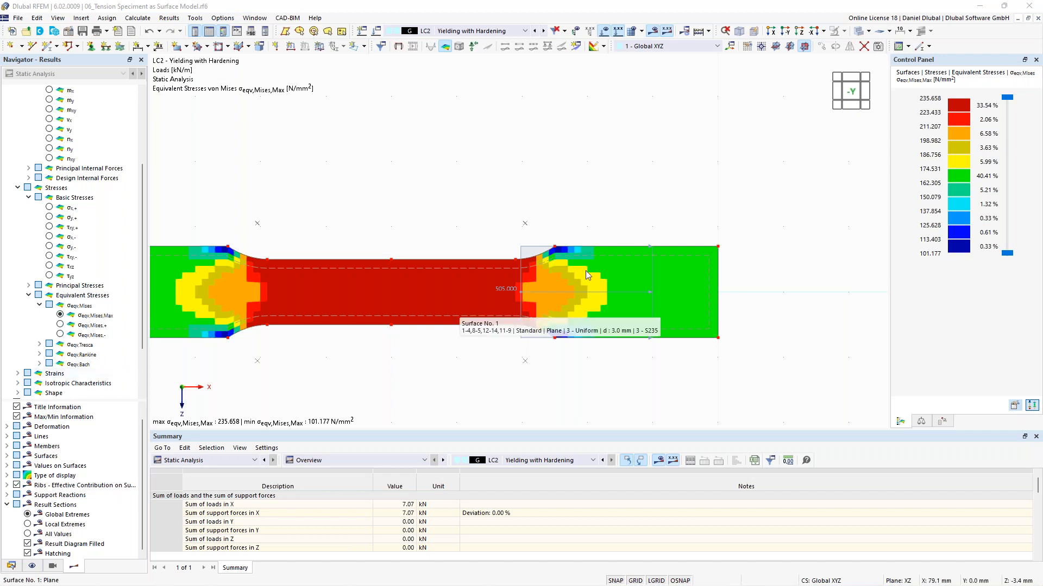
pyautogui.scroll(-1, 585, 270)
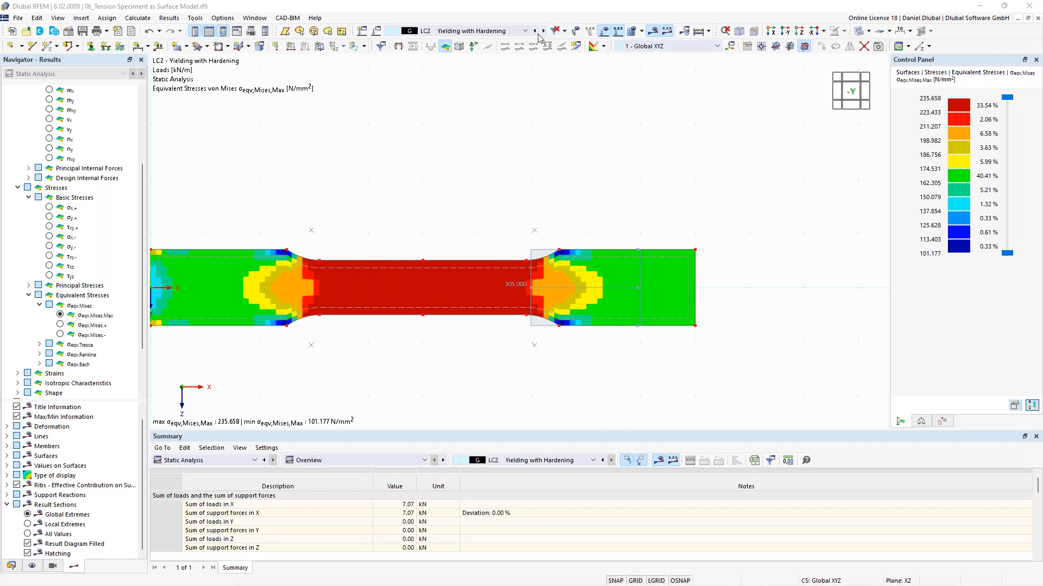
pyautogui.scroll(4, 45, 158)
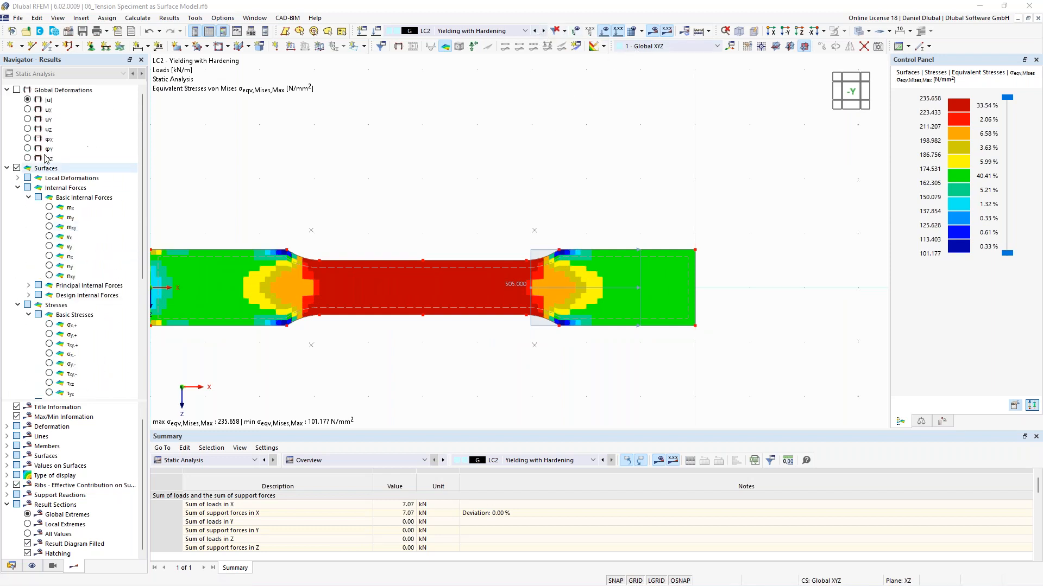
pyautogui.click(28, 100)
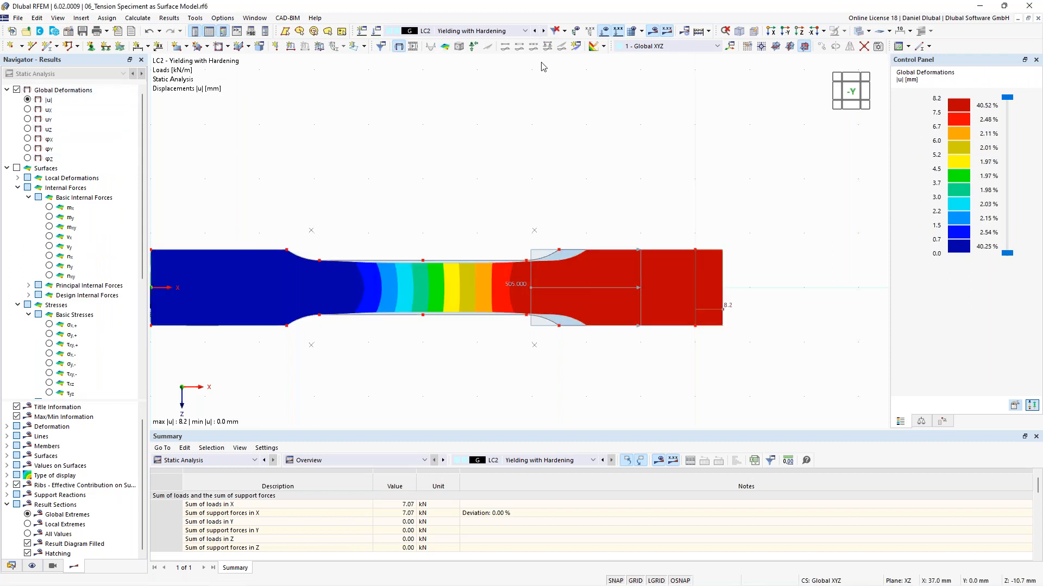
# Step: Compare the deformations of LC1 and LC2 and zoom around the specimen's narrow section
pyautogui.click(534, 31)
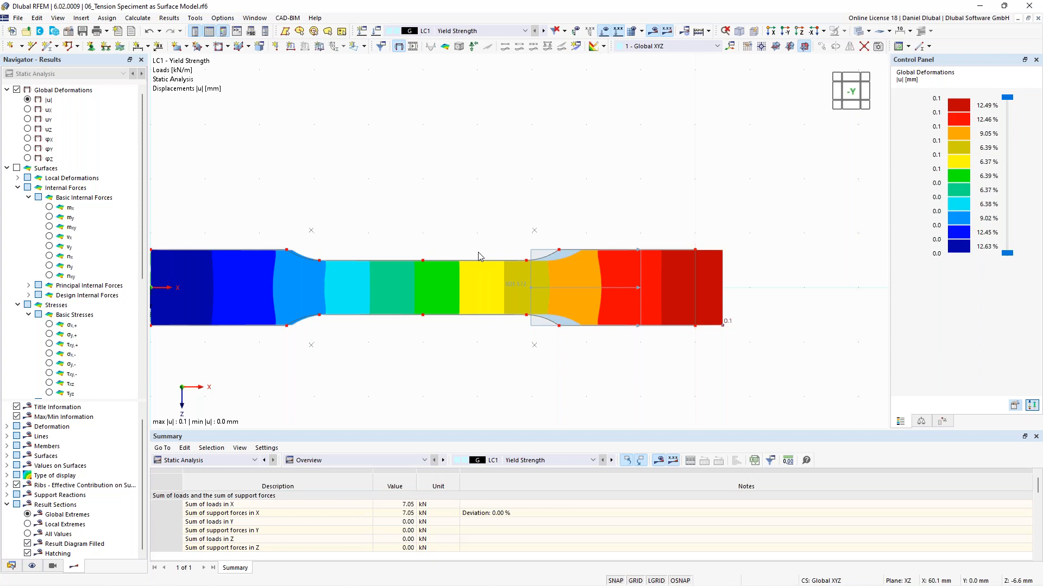
pyautogui.click(544, 31)
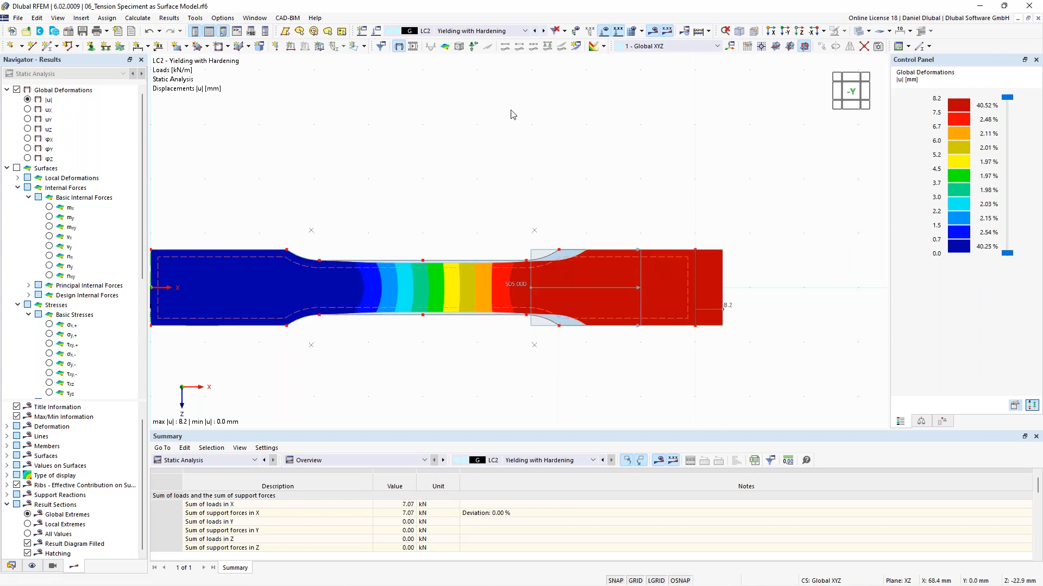
pyautogui.click(413, 47)
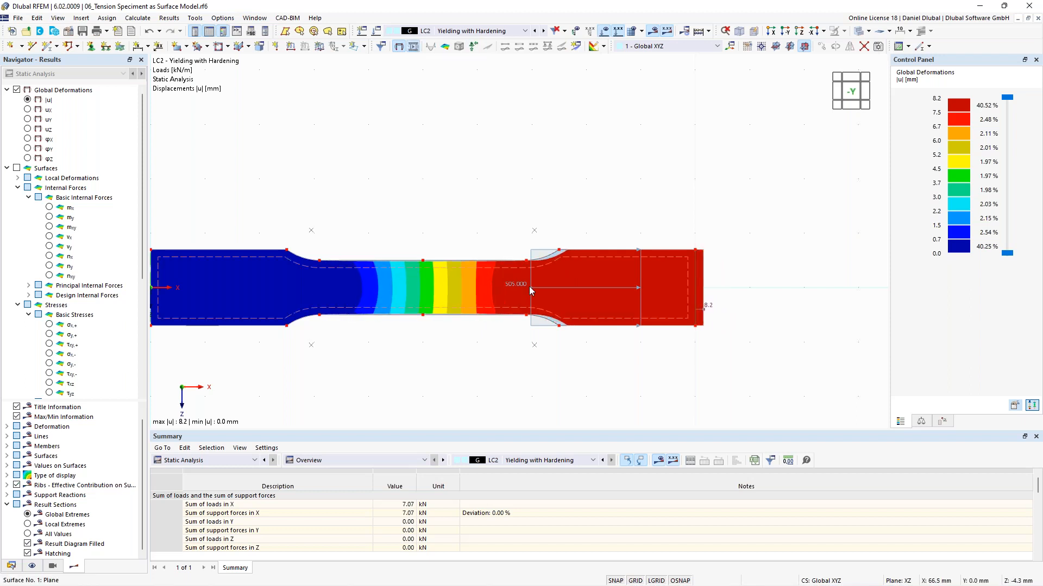
pyautogui.scroll(2, 408, 288)
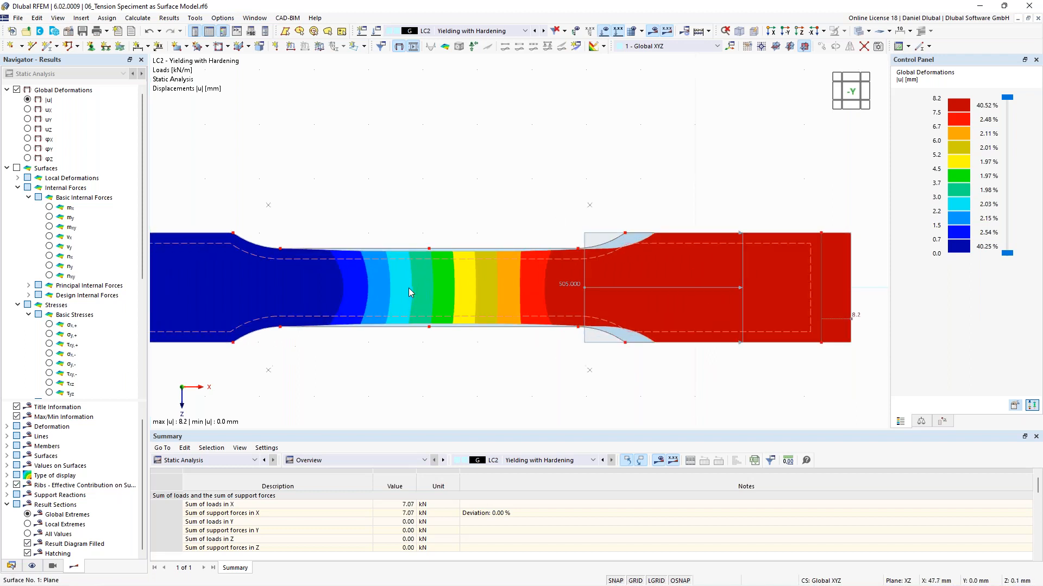
pyautogui.scroll(5, 408, 288)
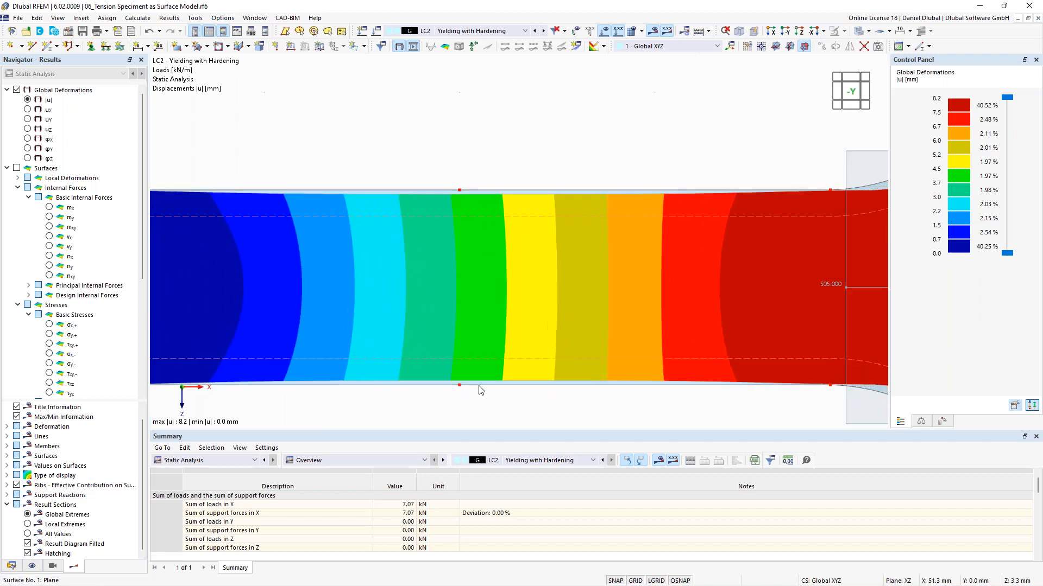
pyautogui.scroll(-5, 472, 204)
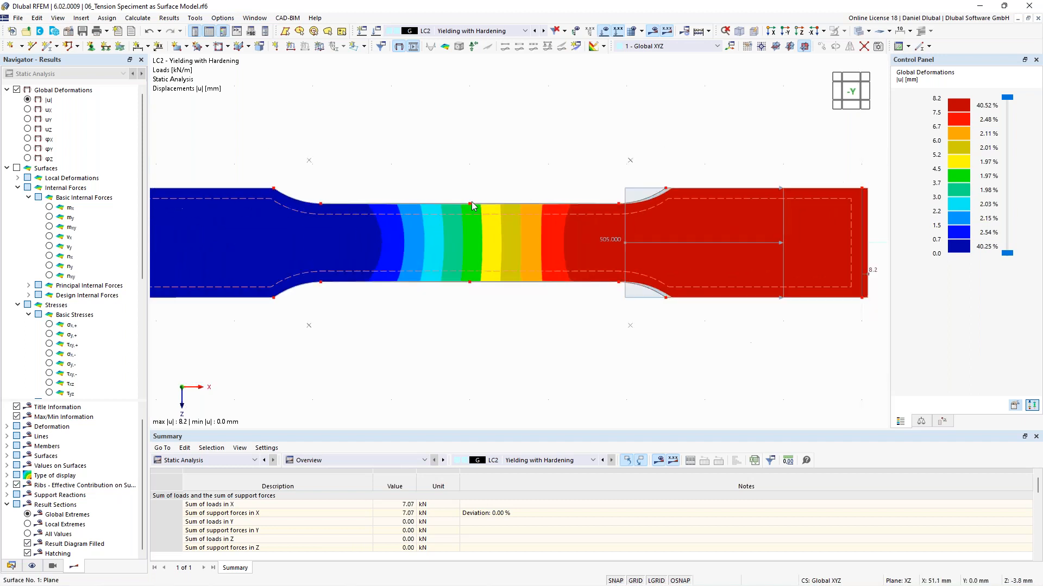
pyautogui.scroll(-2, 471, 205)
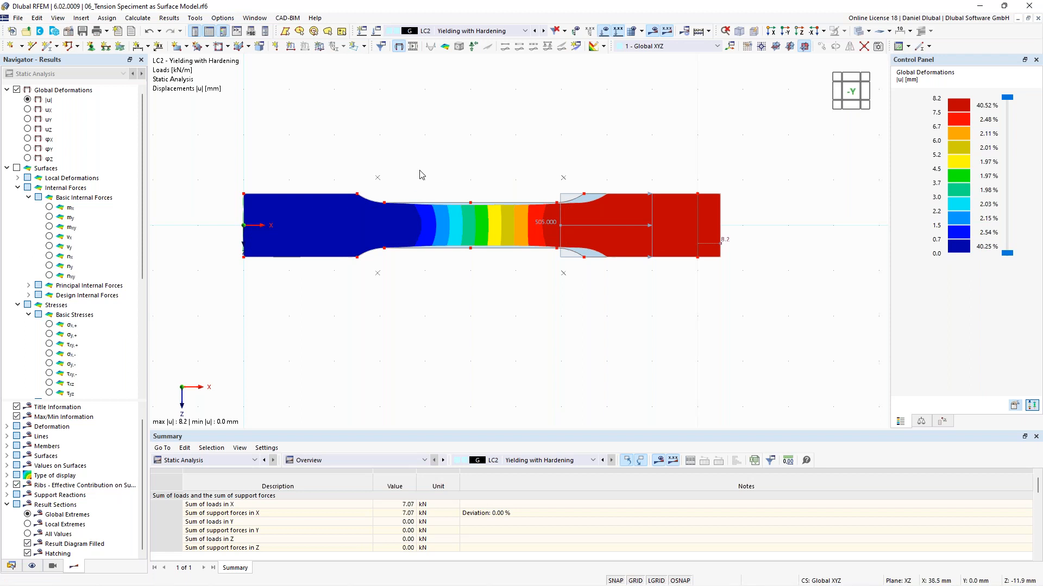
pyautogui.moveTo(383, 179); pyautogui.dragTo(476, 207, button='middle')
pyautogui.scroll(-1, 477, 207)
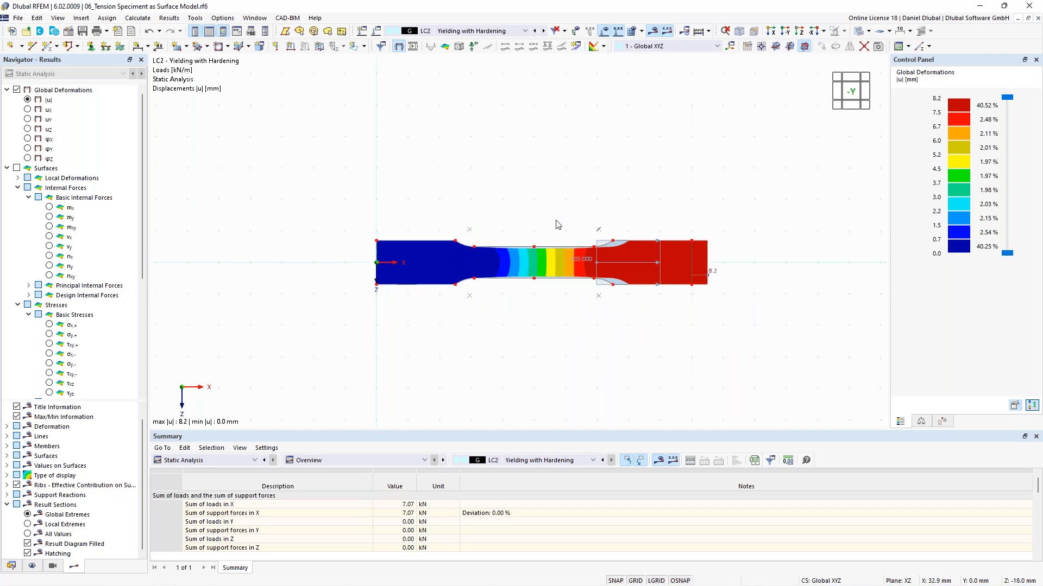
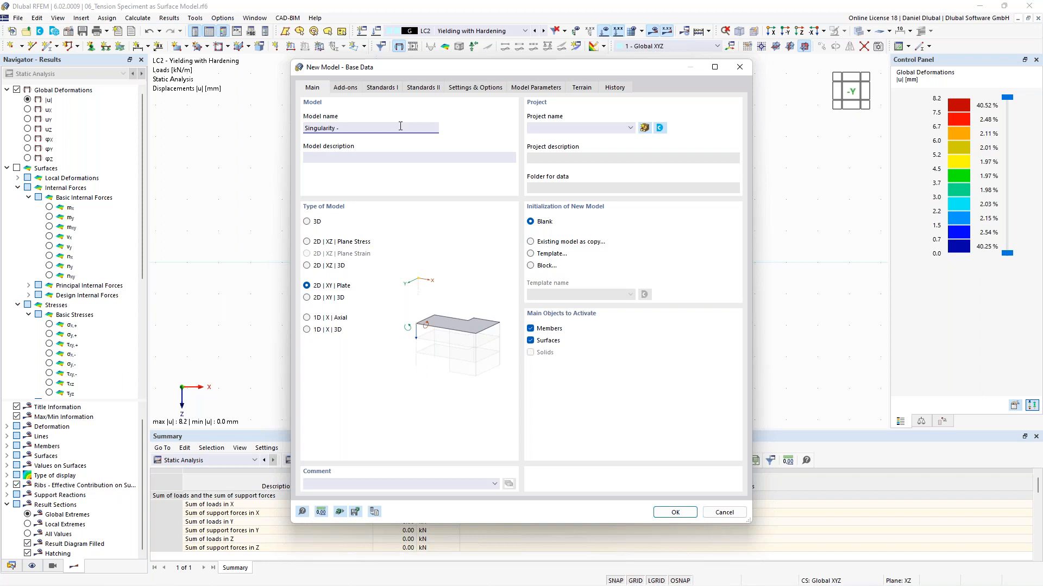
# Step: Create a new 2D XY plate model named "Singularity - Point Load"
pyautogui.write('int Load')
pyautogui.click(677, 512)
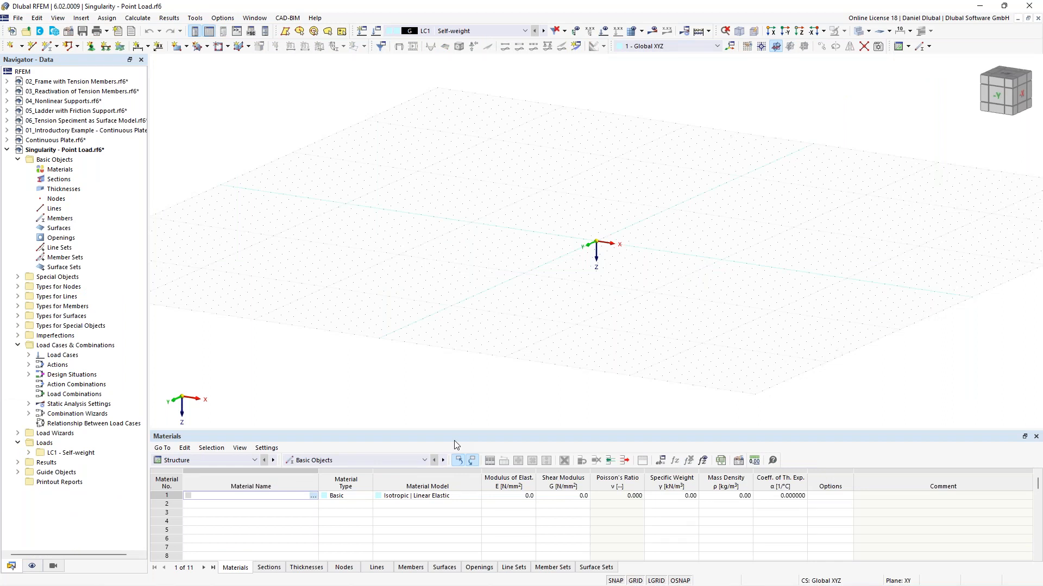
# Step: Start a rectangular surface and create a uniform 200 mm thickness using material C30/37 from the library
pyautogui.keyDown('ctrl'); pyautogui.moveTo(596, 256); pyautogui.dragTo(658, 263, button='middle'); pyautogui.keyUp('ctrl')
pyautogui.scroll(3, 658, 264)
pyautogui.moveTo(608, 232); pyautogui.dragTo(563, 247, button='middle')
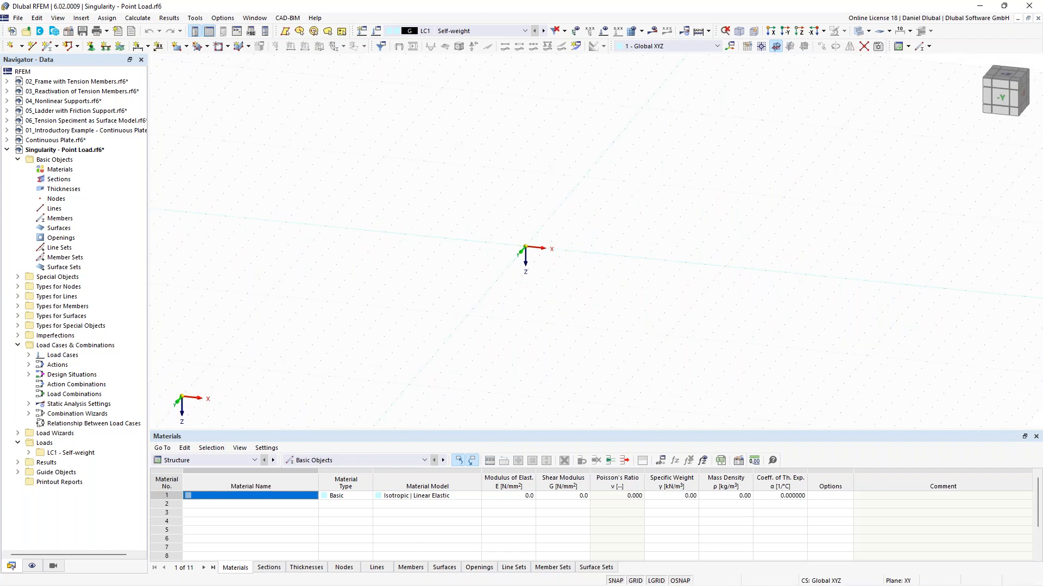
pyautogui.moveTo(375, 206); pyautogui.dragTo(466, 244, button='middle')
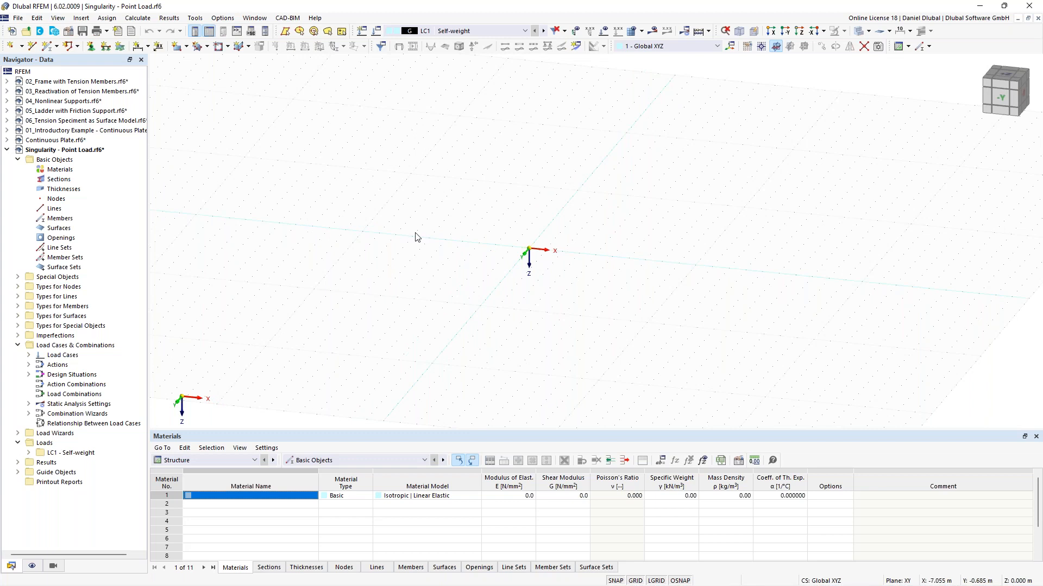
pyautogui.moveTo(525, 213); pyautogui.dragTo(424, 217, button='middle')
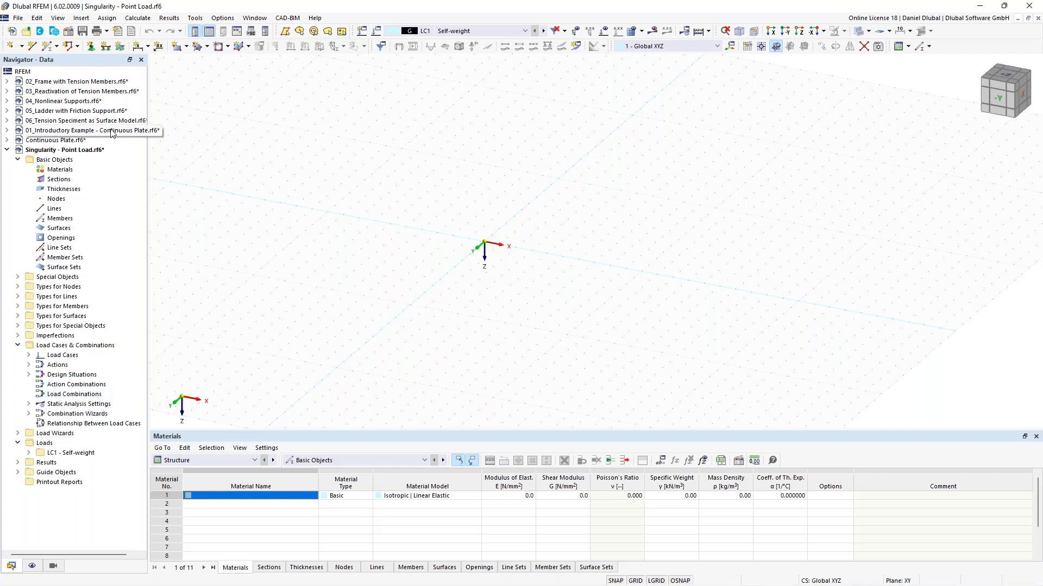
pyautogui.click(183, 49)
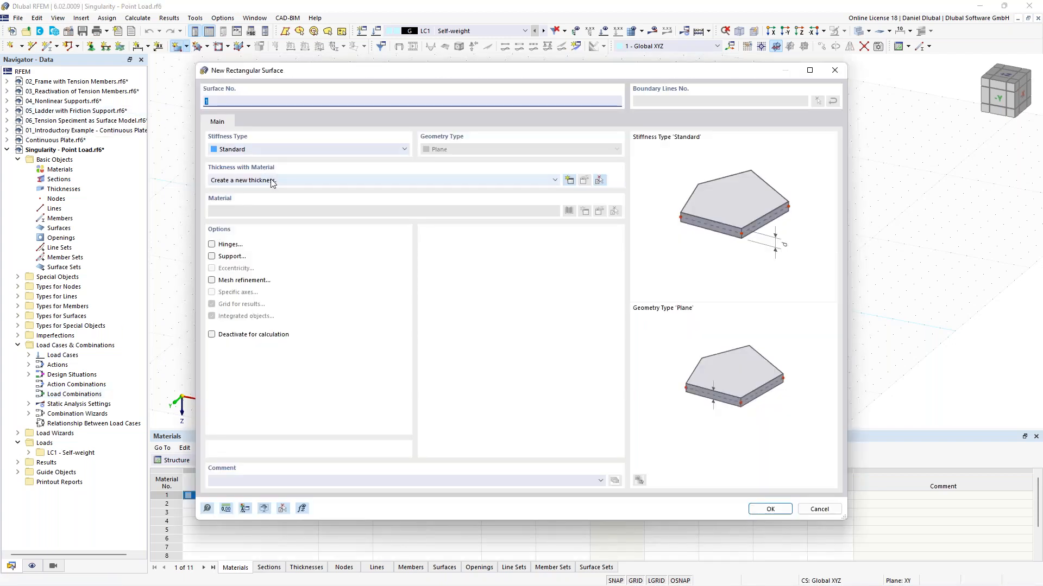
pyautogui.click(568, 181)
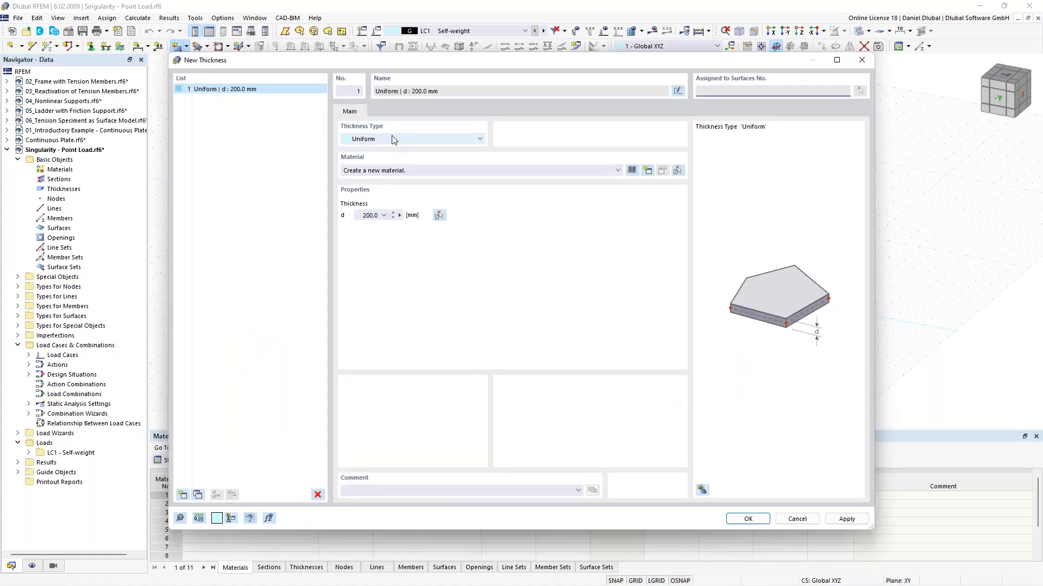
pyautogui.click(633, 171)
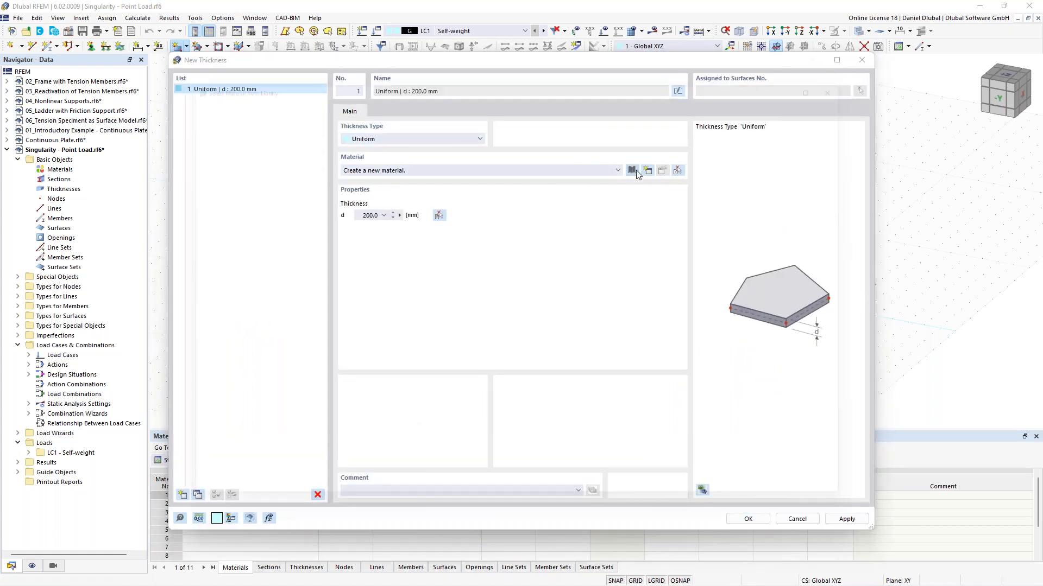
pyautogui.click(336, 490)
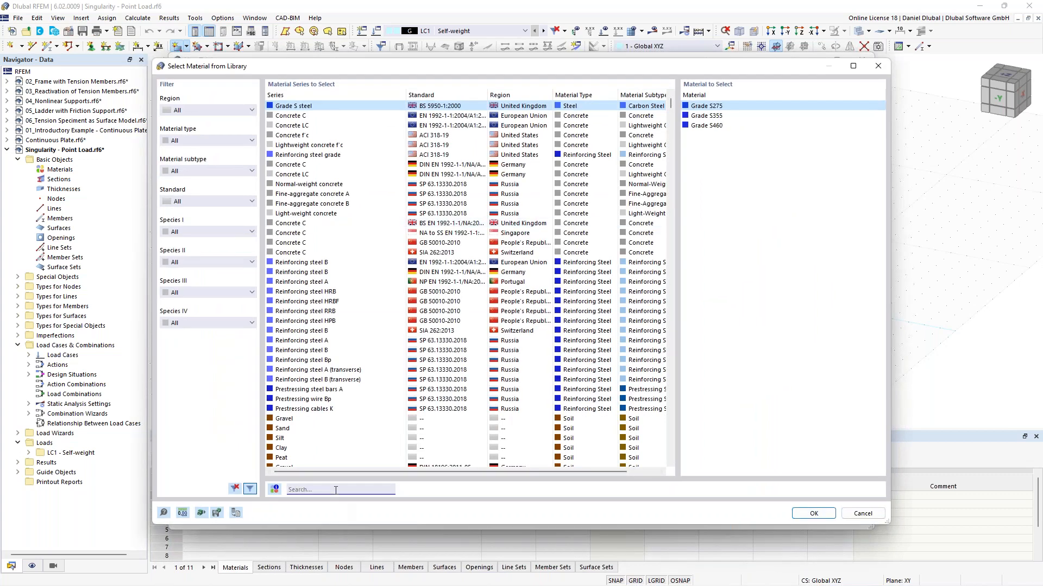
pyautogui.write('c30')
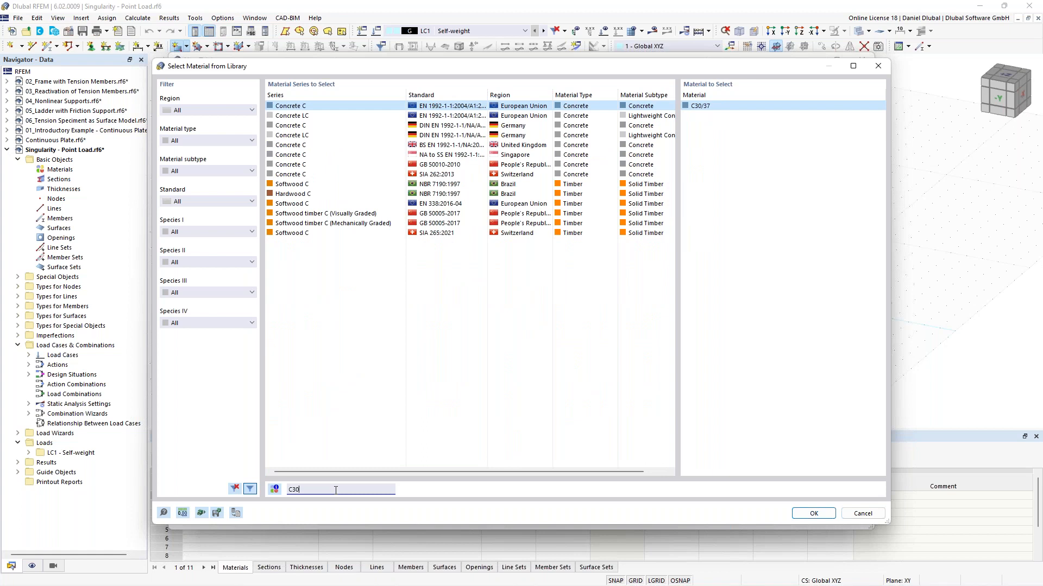
pyautogui.write('/37')
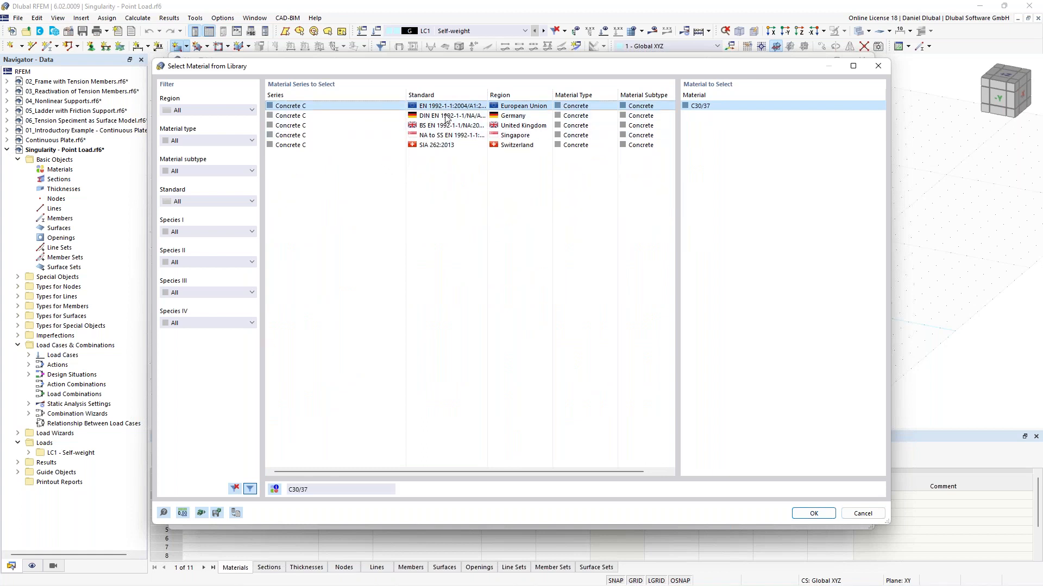
pyautogui.click(813, 514)
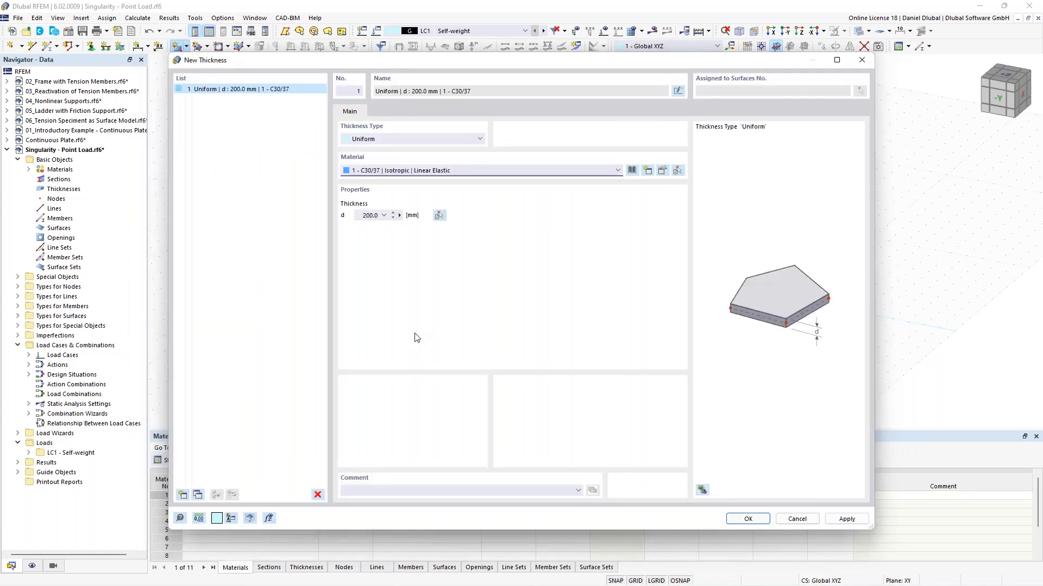
pyautogui.doubleClick(375, 215)
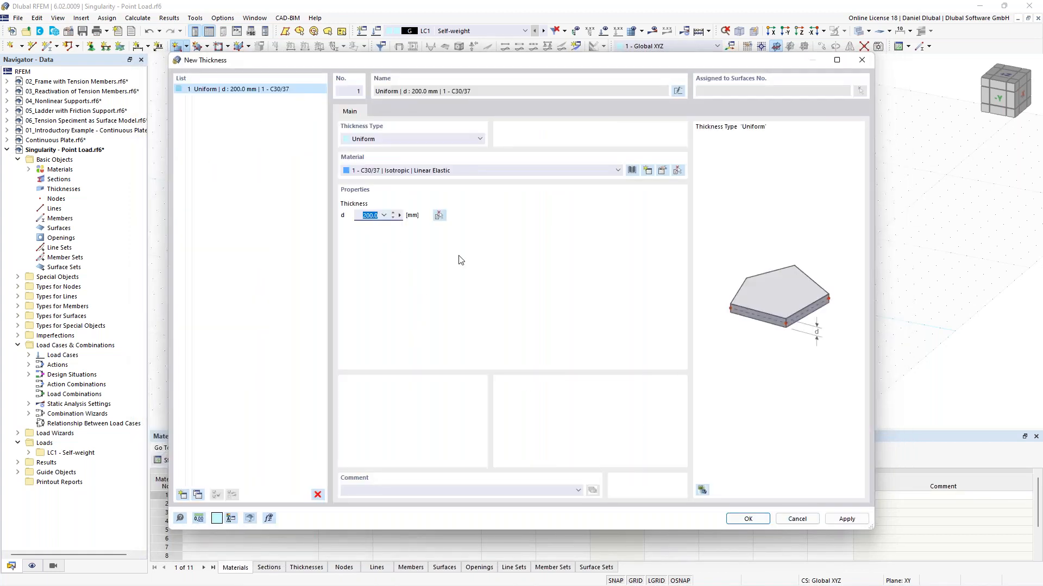
pyautogui.click(748, 520)
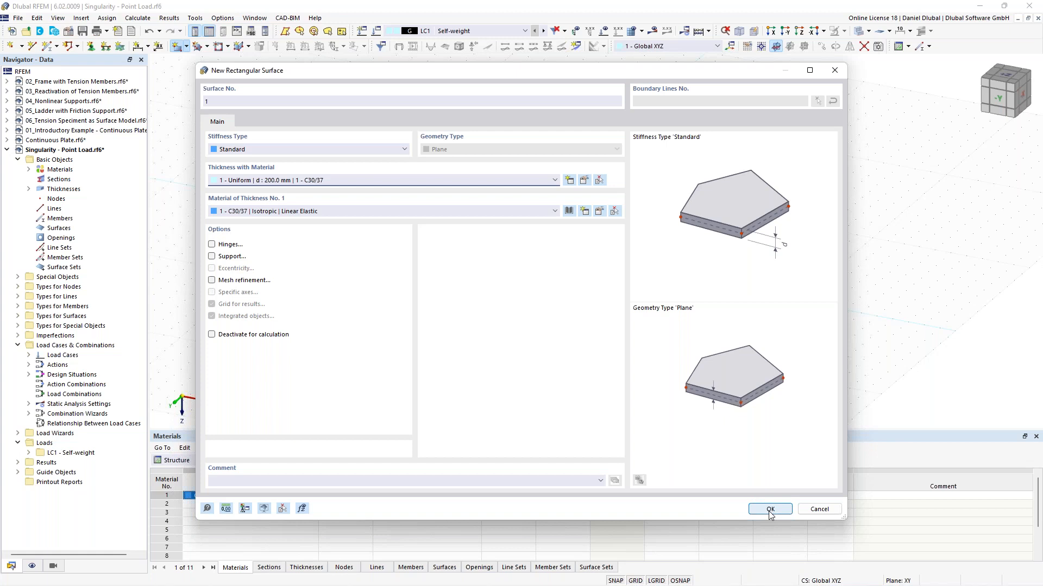
# Step: Draw an 8 m by 4 m rectangular surface starting at the origin in the top view
pyautogui.click(770, 508)
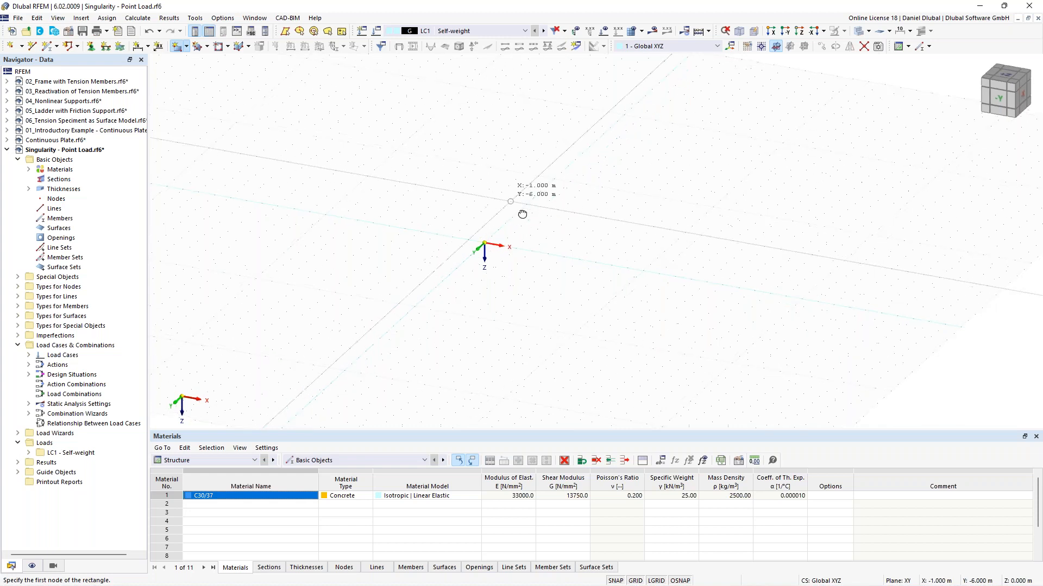
pyautogui.keyDown('ctrl'); pyautogui.moveTo(521, 213); pyautogui.dragTo(500, 245, button='middle'); pyautogui.keyUp('ctrl')
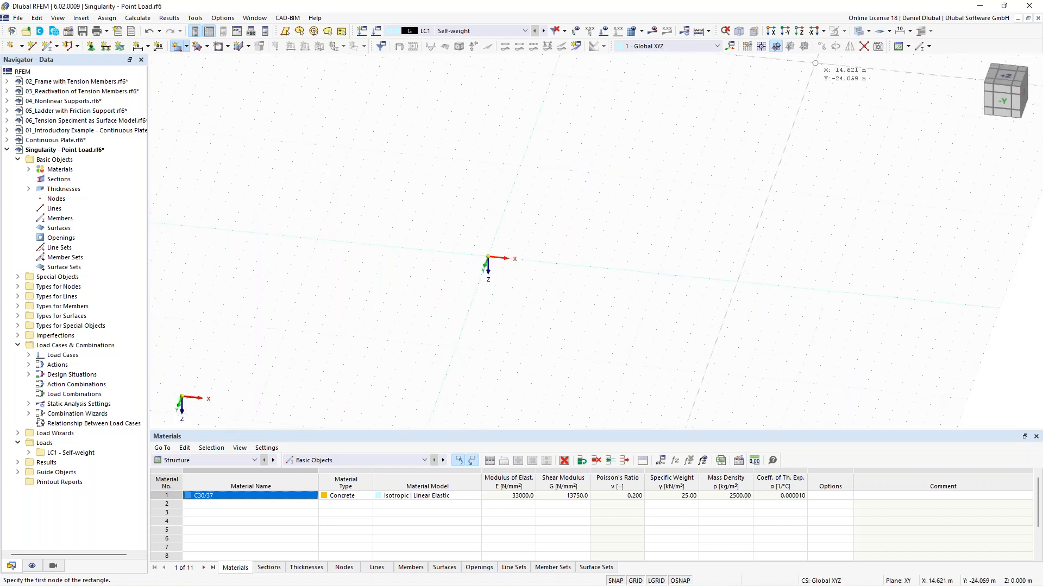
pyautogui.click(801, 33)
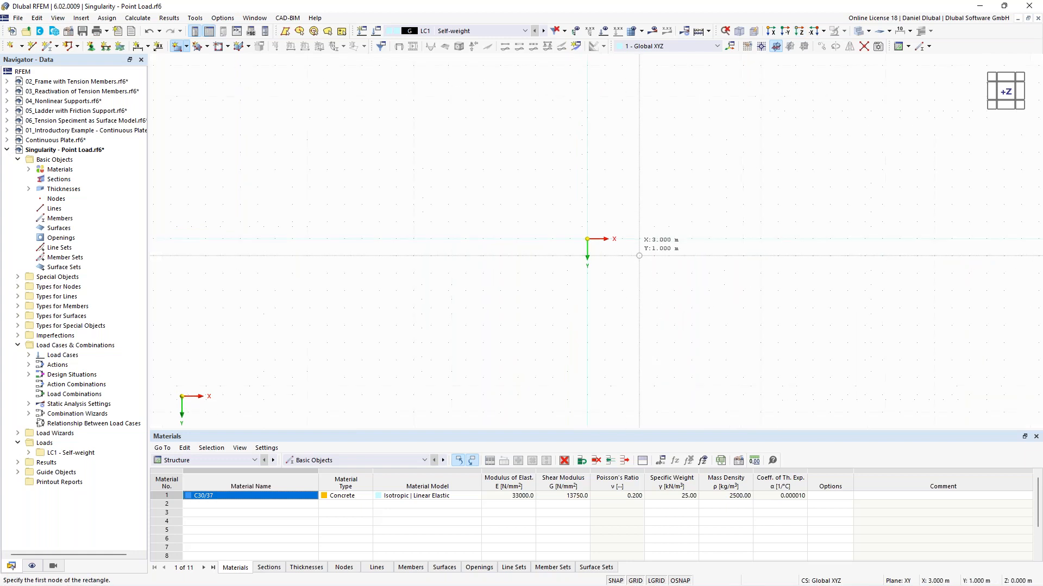
pyautogui.scroll(1, 597, 242)
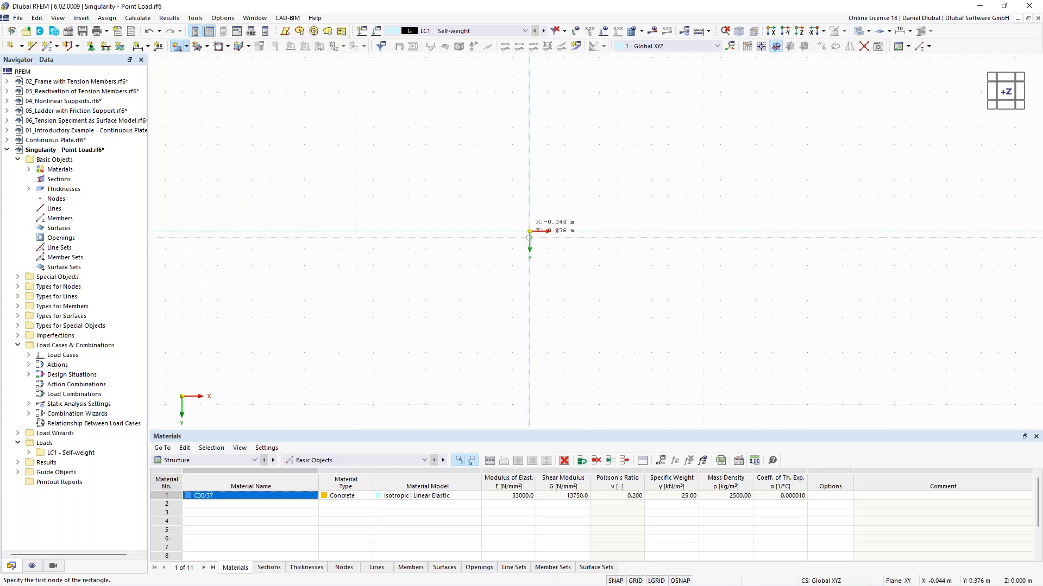
pyautogui.click(530, 231)
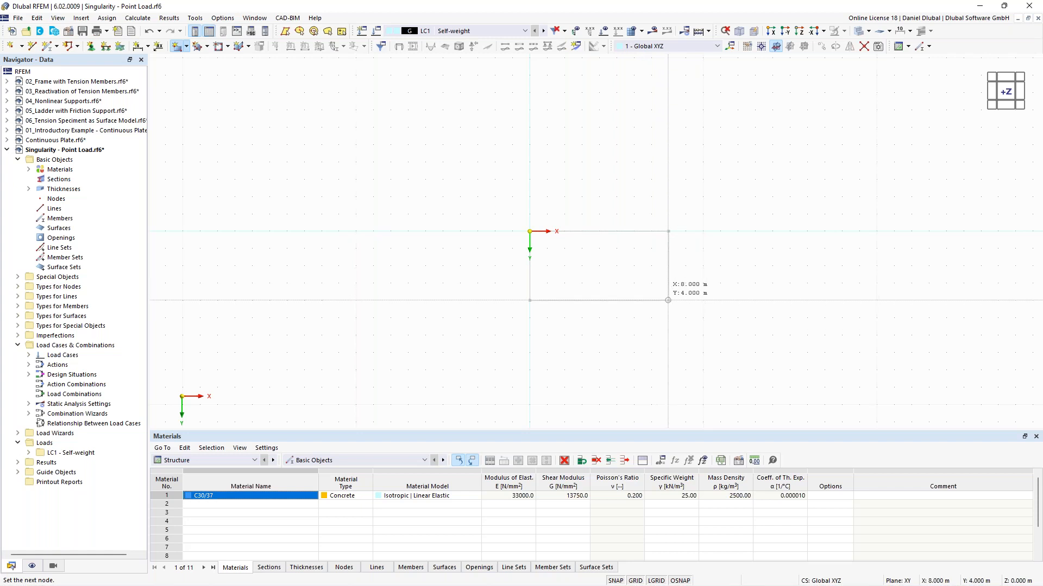
pyautogui.click(668, 335)
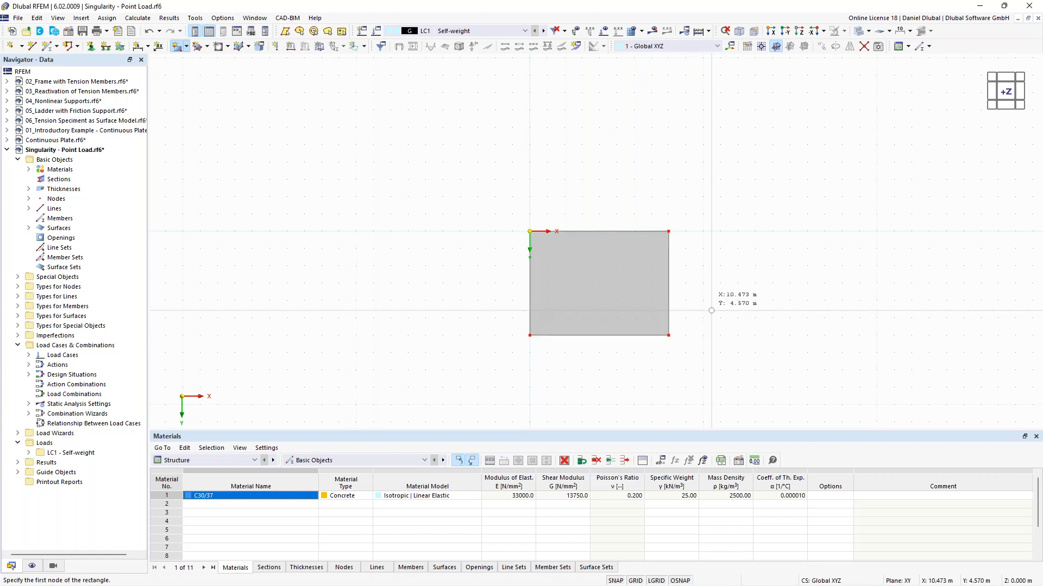
pyautogui.press('Escape')
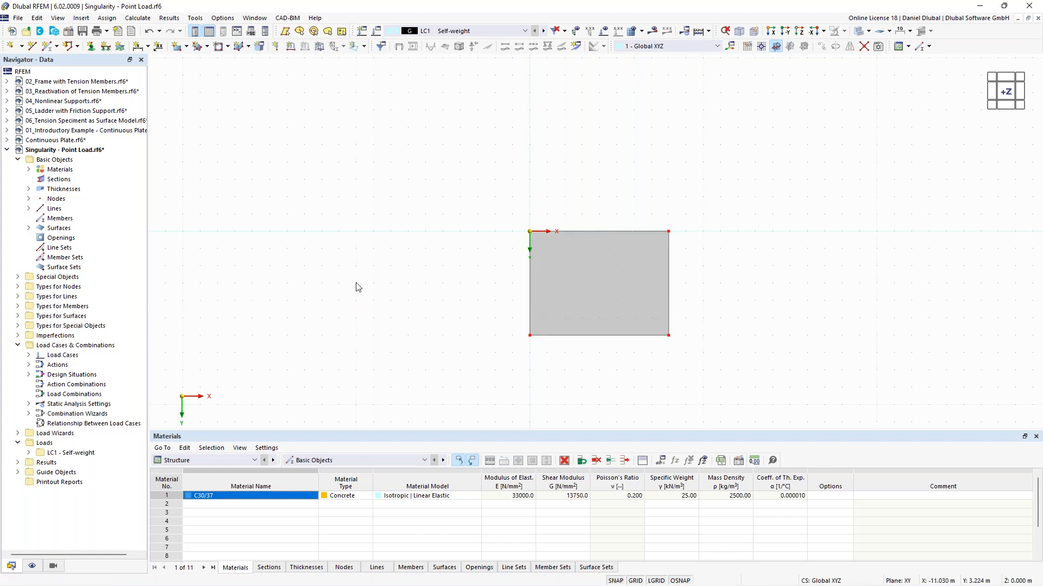
# Step: Place a new node at the centre of the rectangular plate
pyautogui.moveTo(348, 281); pyautogui.dragTo(266, 235, button='middle')
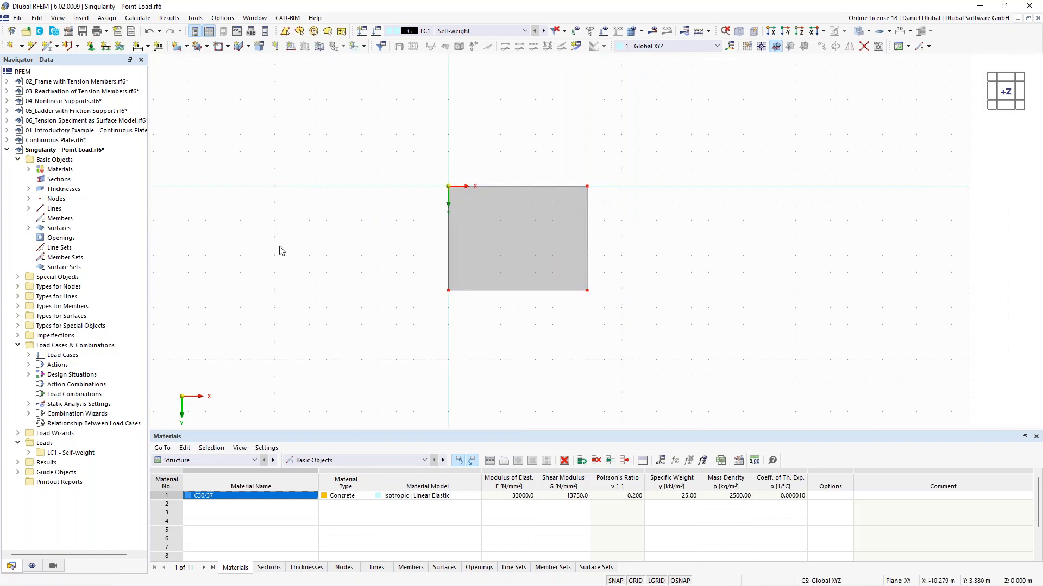
pyautogui.click(15, 49)
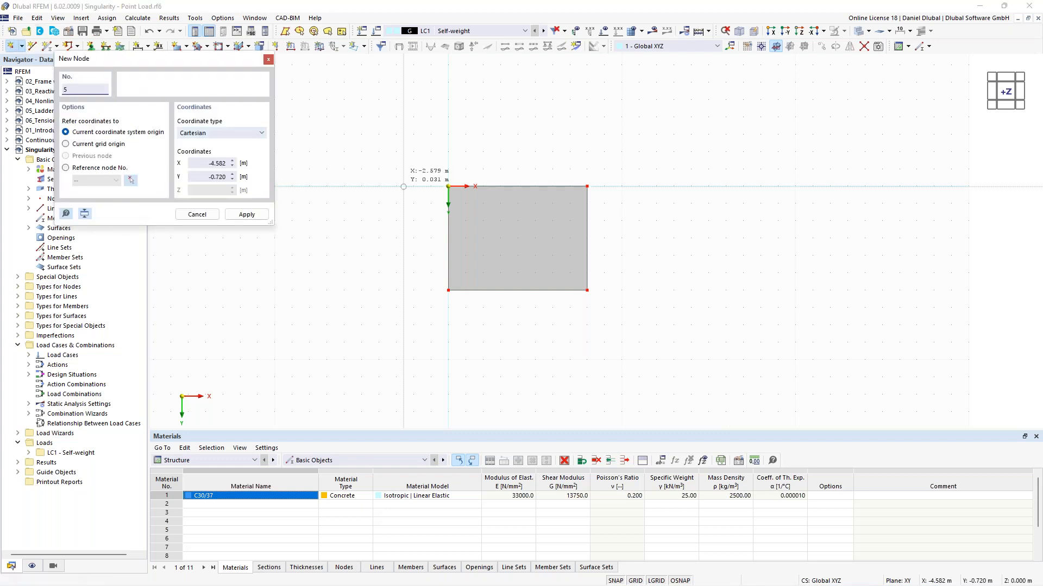
pyautogui.click(518, 237)
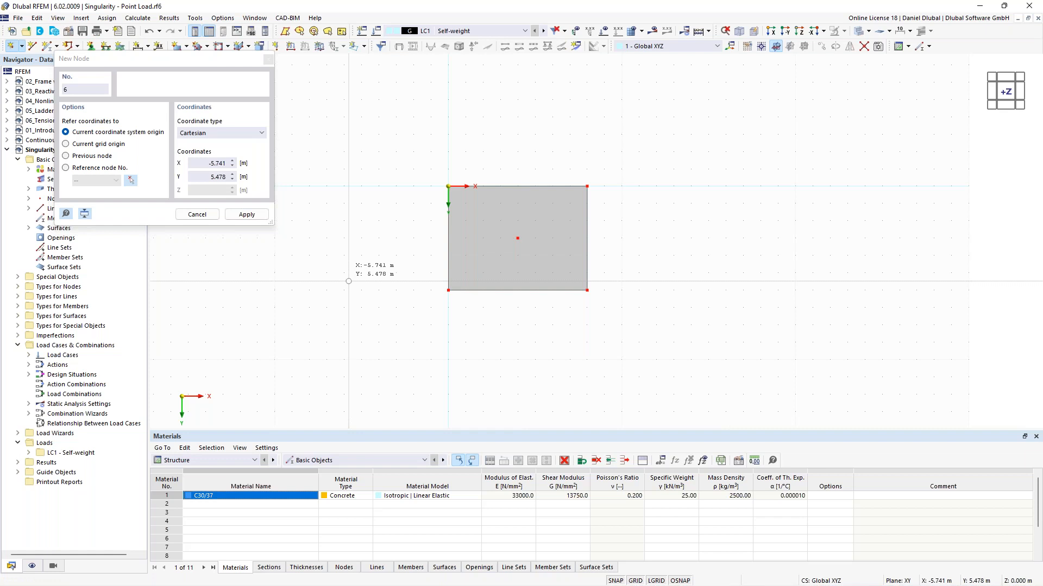
pyautogui.press('Escape')
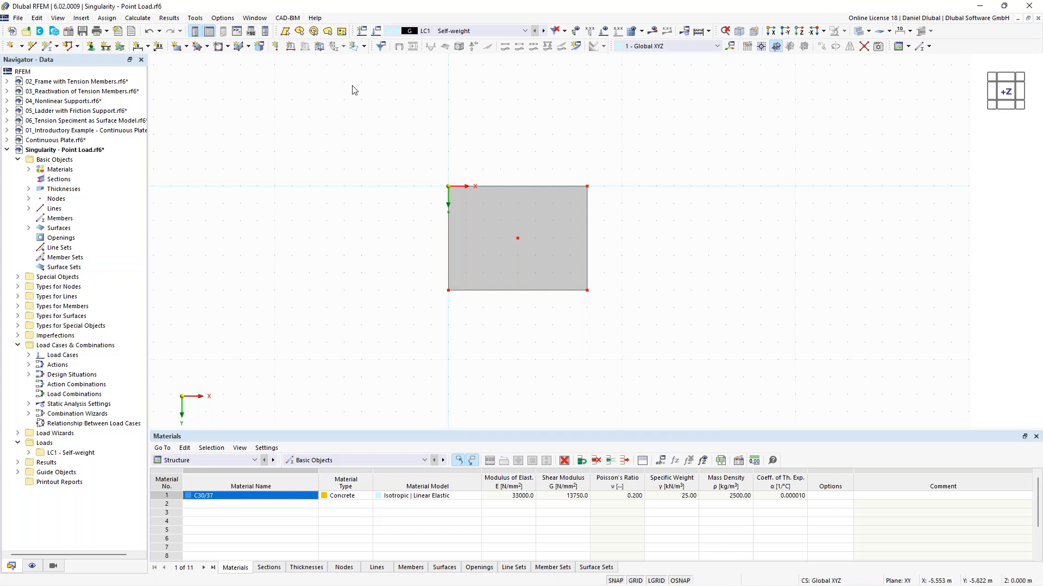
# Step: Apply a 100 kN nodal load Fz in LC1 to the centre node
pyautogui.keyDown('ctrl'); pyautogui.moveTo(368, 286); pyautogui.dragTo(375, 184, button='middle'); pyautogui.keyUp('ctrl')
pyautogui.scroll(2, 431, 209)
pyautogui.scroll(1, 418, 191)
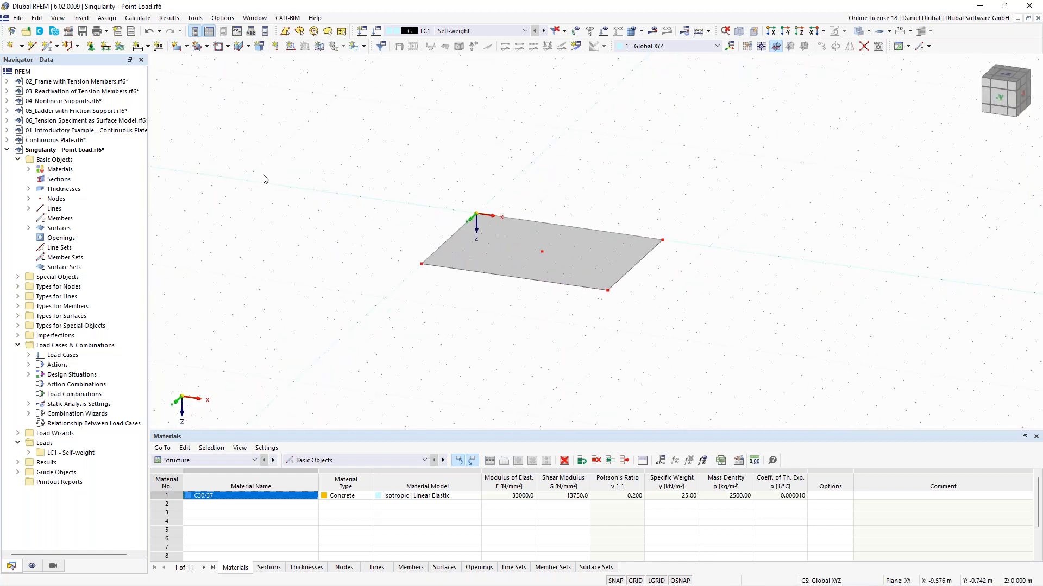
pyautogui.click(277, 47)
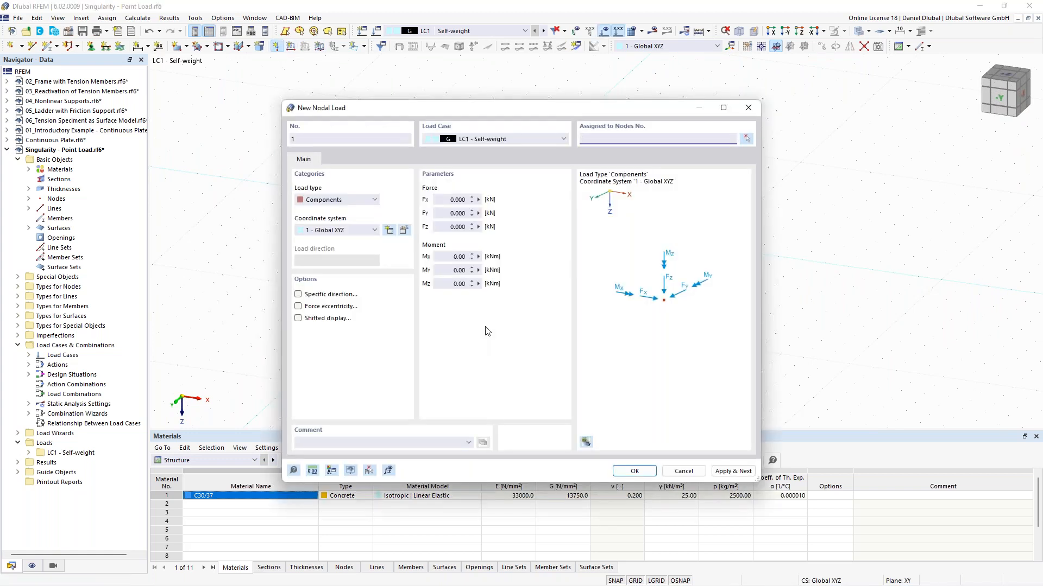
pyautogui.click(454, 227)
pyautogui.doubleClick(458, 227)
pyautogui.write('100')
pyautogui.click(747, 139)
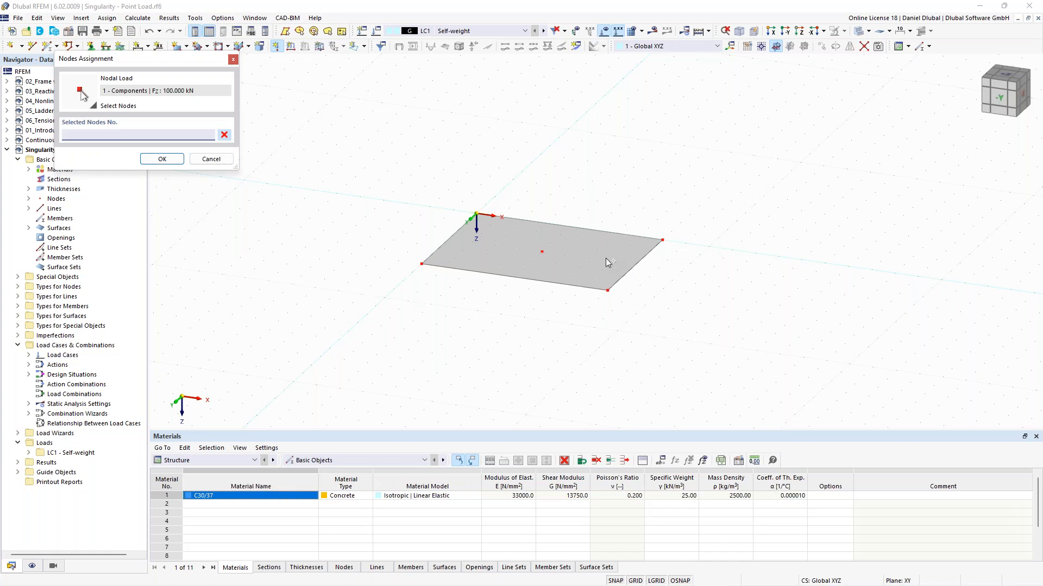
pyautogui.click(596, 249)
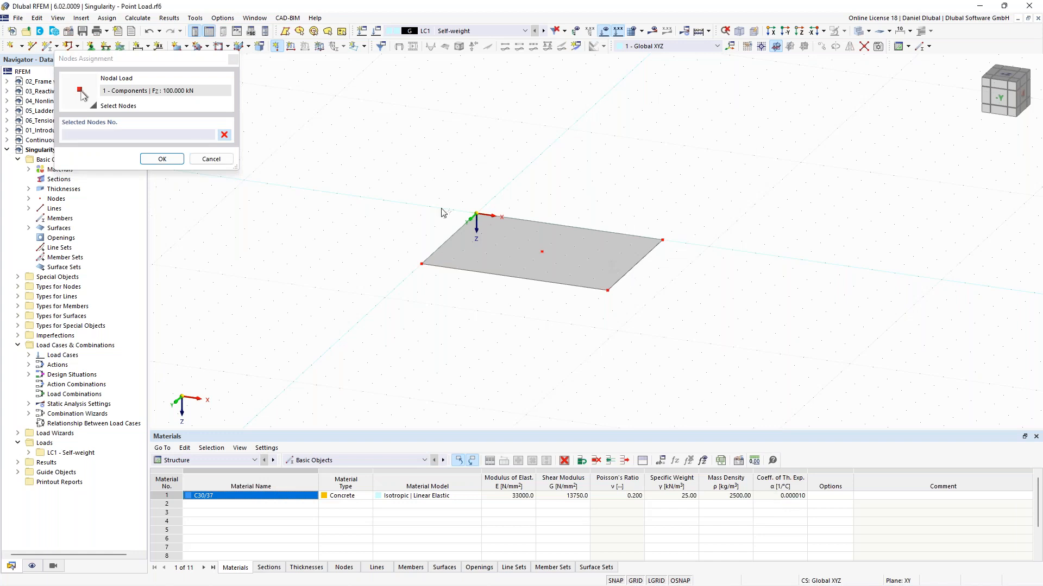
pyautogui.click(542, 252)
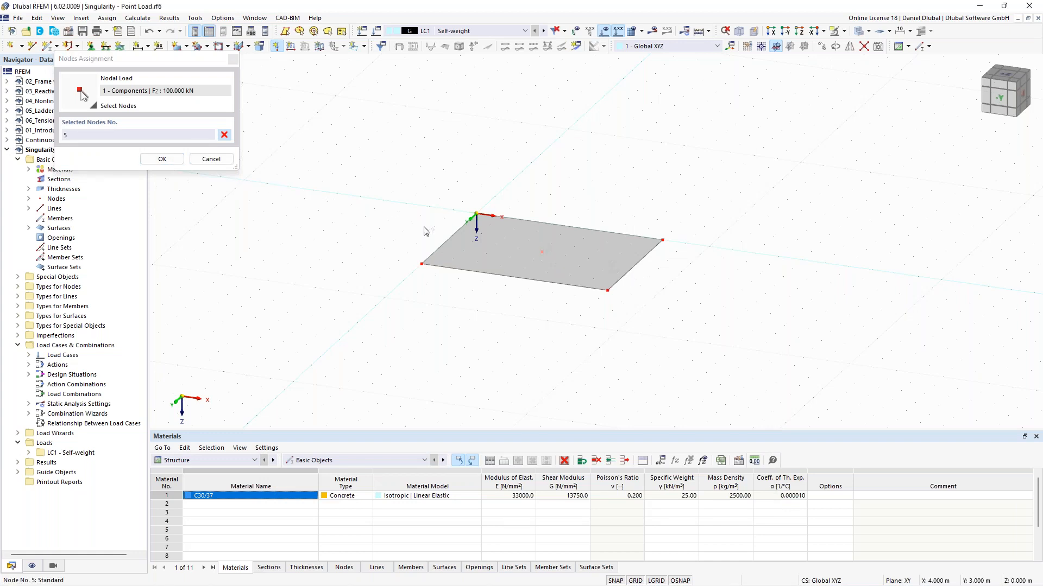
pyautogui.click(162, 158)
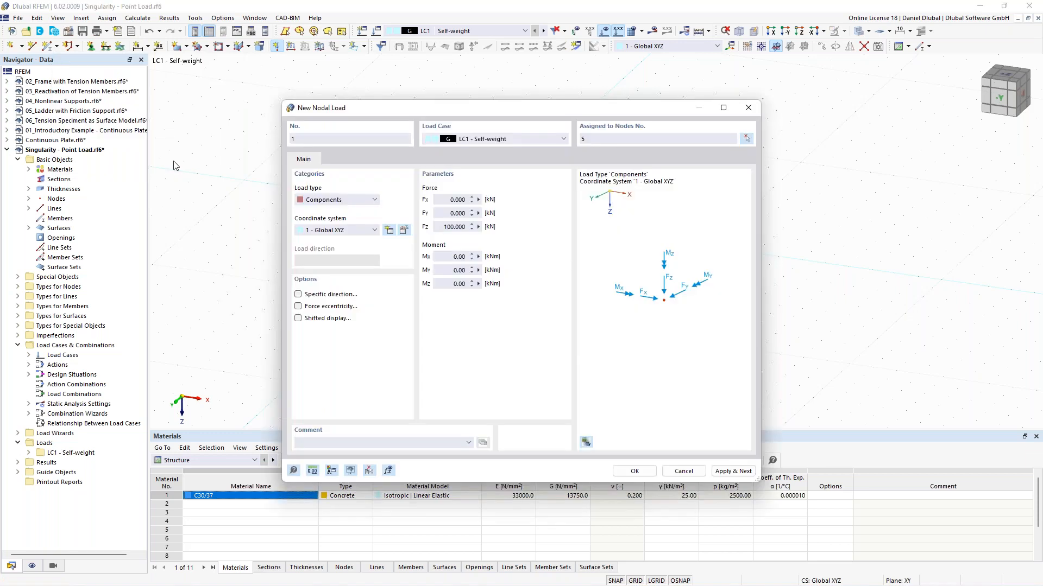
pyautogui.click(633, 471)
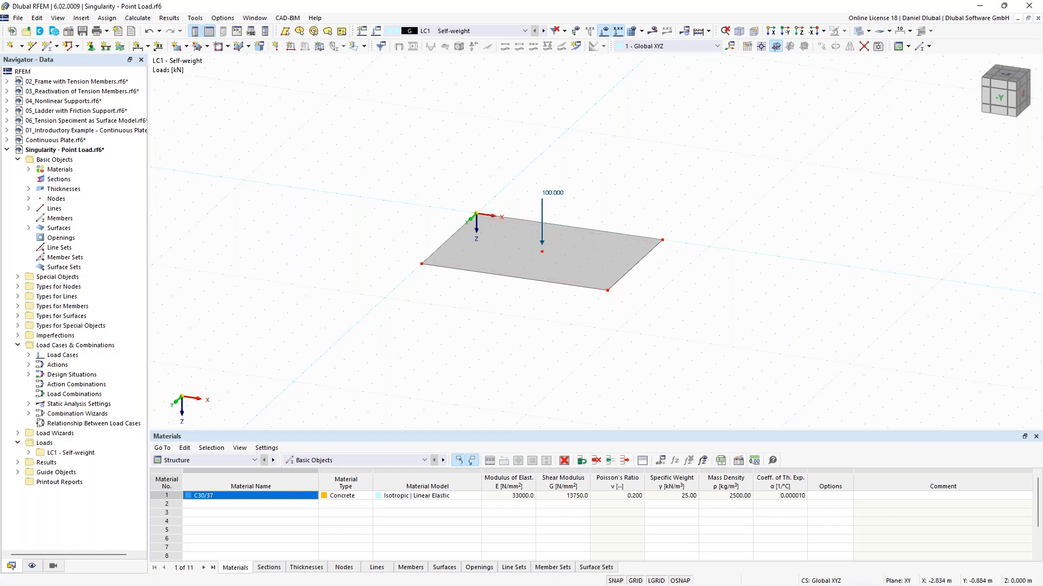
# Step: Select the whole plate and assign hinged line supports to boundary lines 1-4
pyautogui.keyDown('ctrl'); pyautogui.moveTo(421, 201); pyautogui.dragTo(433, 200, button='middle'); pyautogui.keyUp('ctrl')
pyautogui.moveTo(384, 164); pyautogui.dragTo(703, 329)
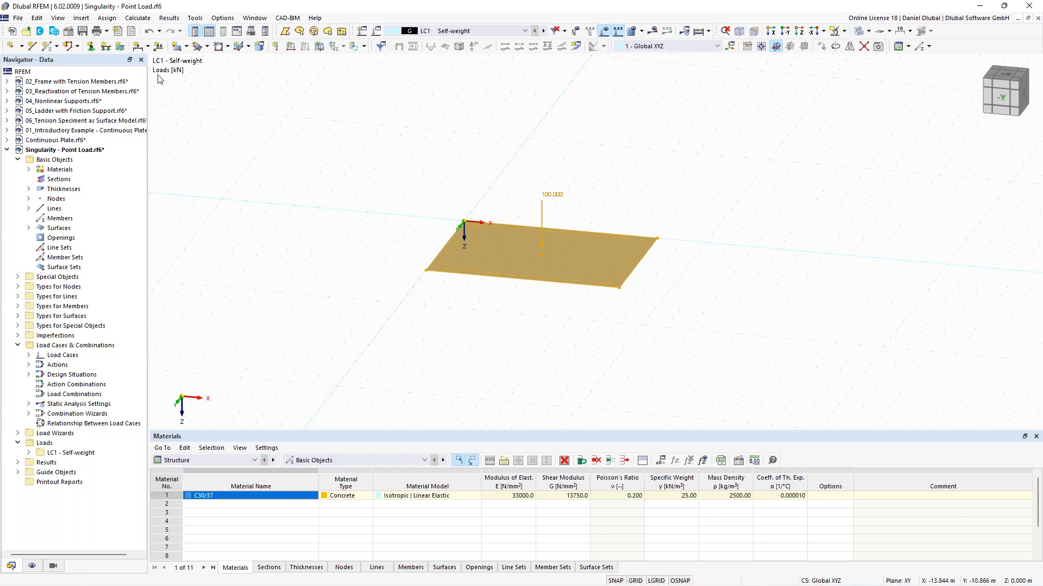
pyautogui.click(109, 51)
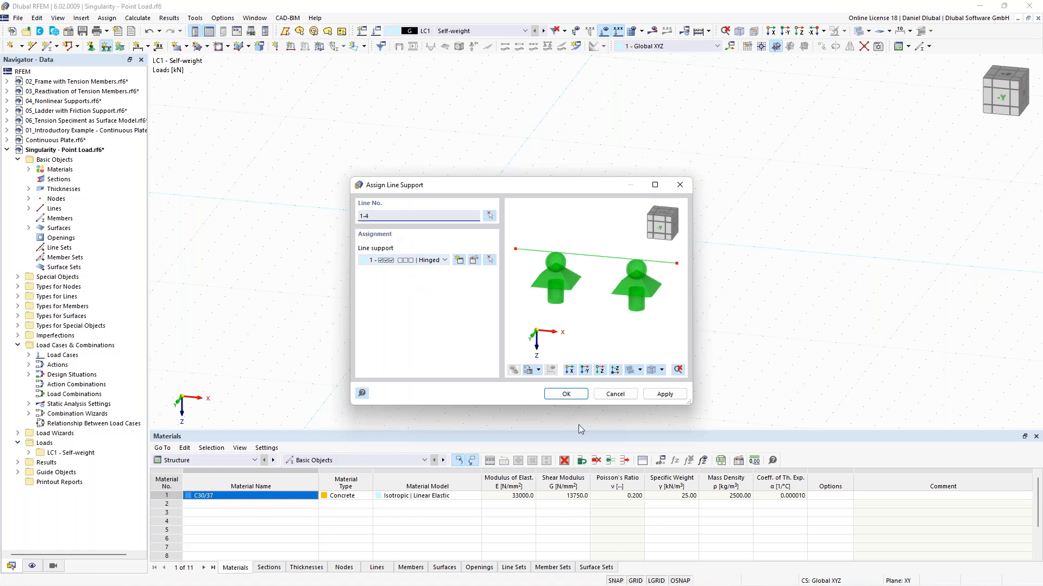
pyautogui.click(571, 398)
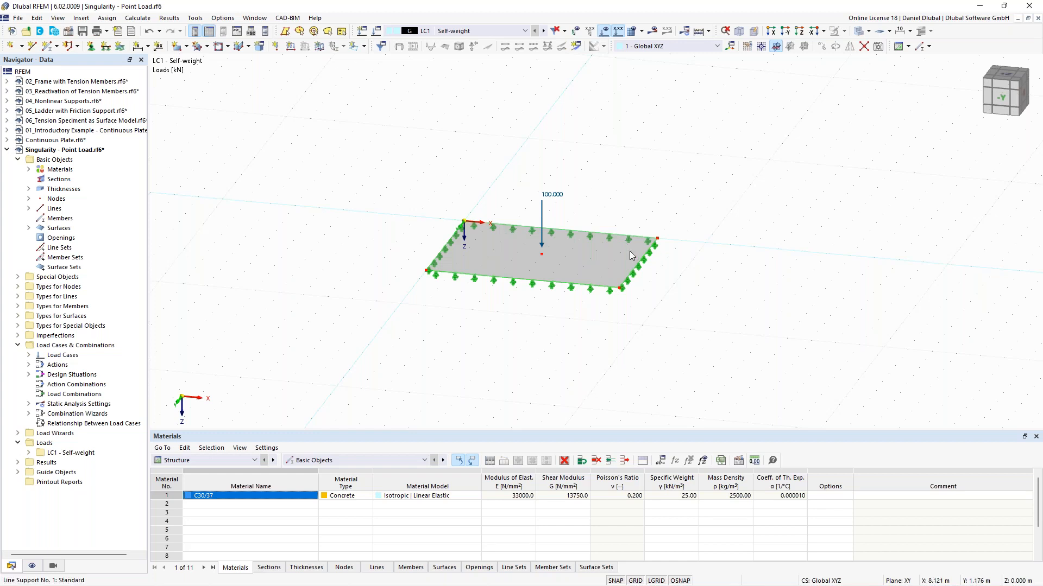
pyautogui.scroll(-3, 630, 251)
pyautogui.scroll(-3, 450, 228)
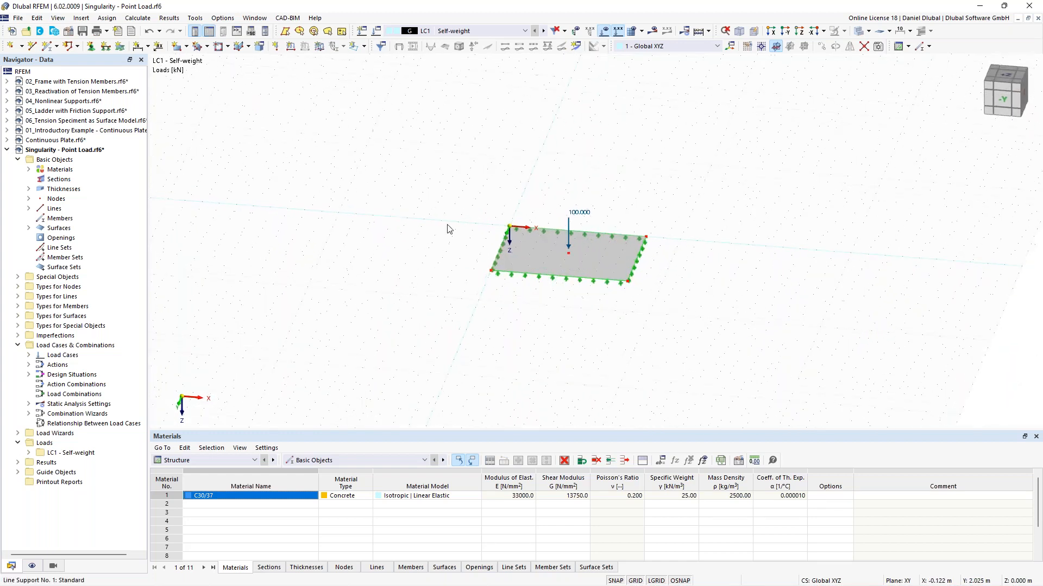
# Step: Copy the loaded, supported plate to produce four identical plates in a row along X
pyautogui.moveTo(582, 291); pyautogui.dragTo(645, 323)
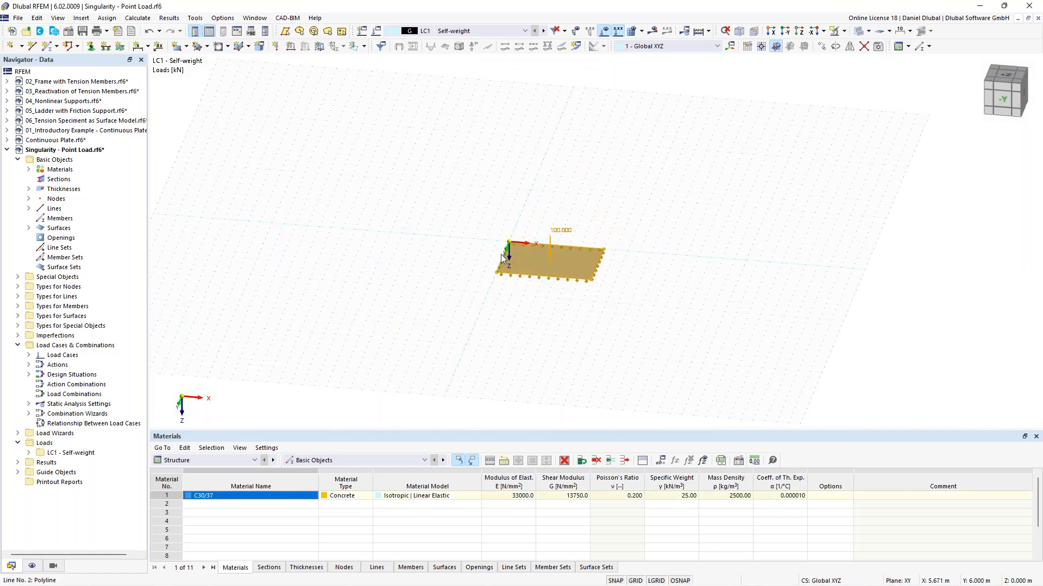
pyautogui.moveTo(511, 256); pyautogui.dragTo(297, 239)
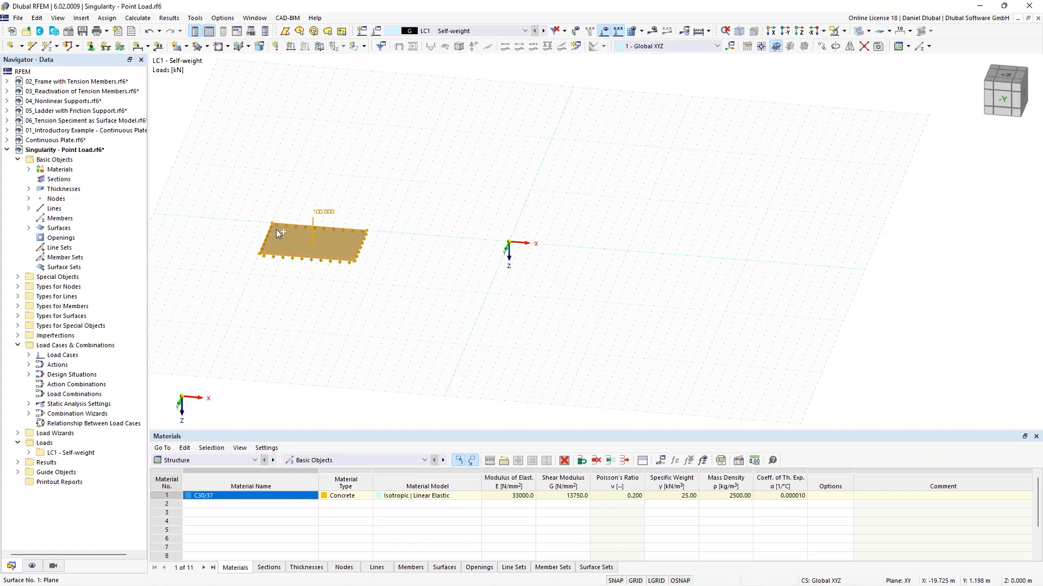
pyautogui.moveTo(286, 232); pyautogui.dragTo(635, 255)
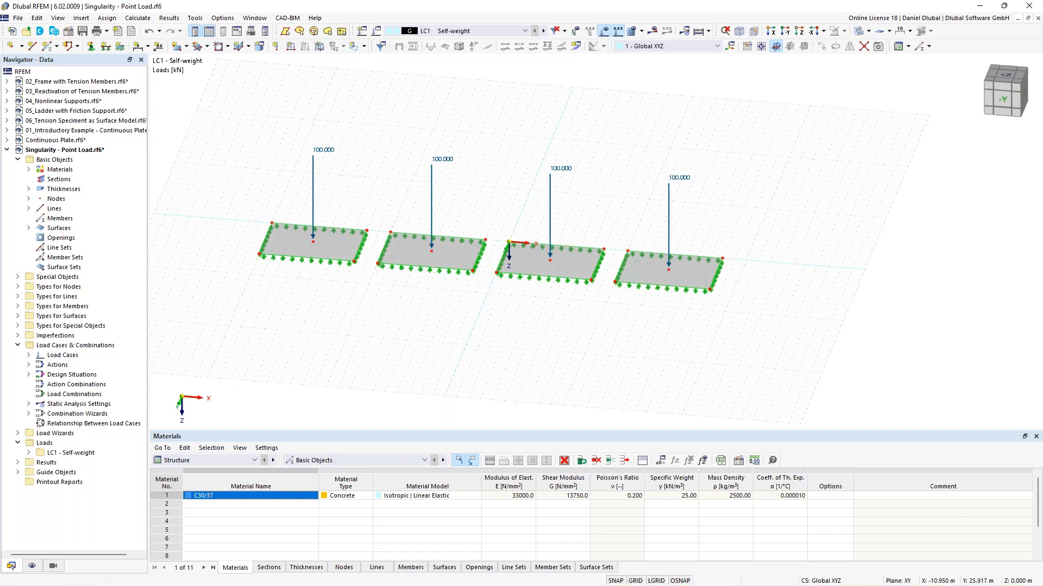
pyautogui.keyDown('ctrl'); pyautogui.moveTo(325, 369); pyautogui.dragTo(309, 357, button='middle'); pyautogui.keyUp('ctrl')
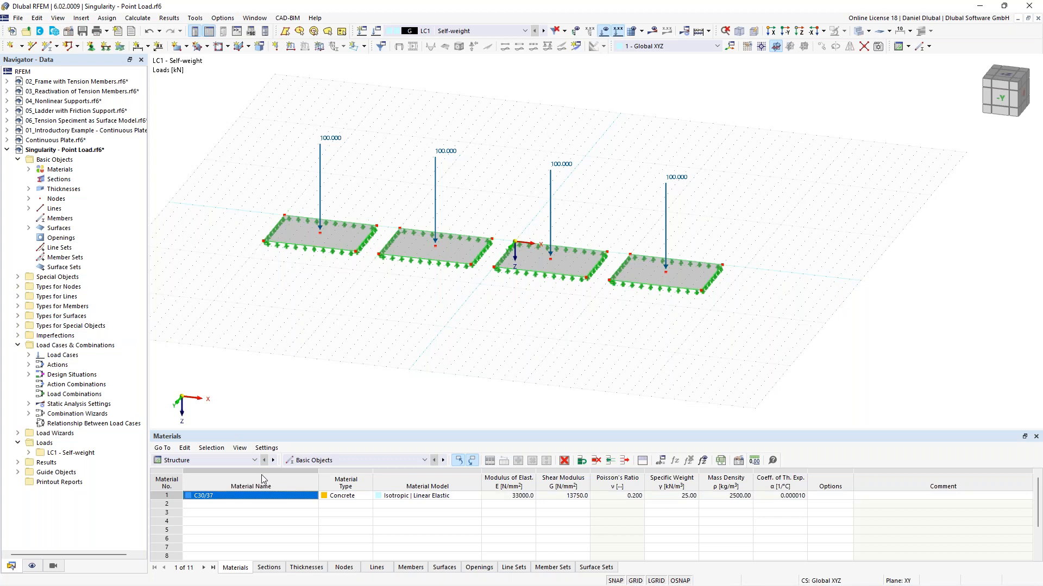
# Step: Open the surface mesh refinements table and add a refinement with a target FE length of 2 m
pyautogui.click(238, 461)
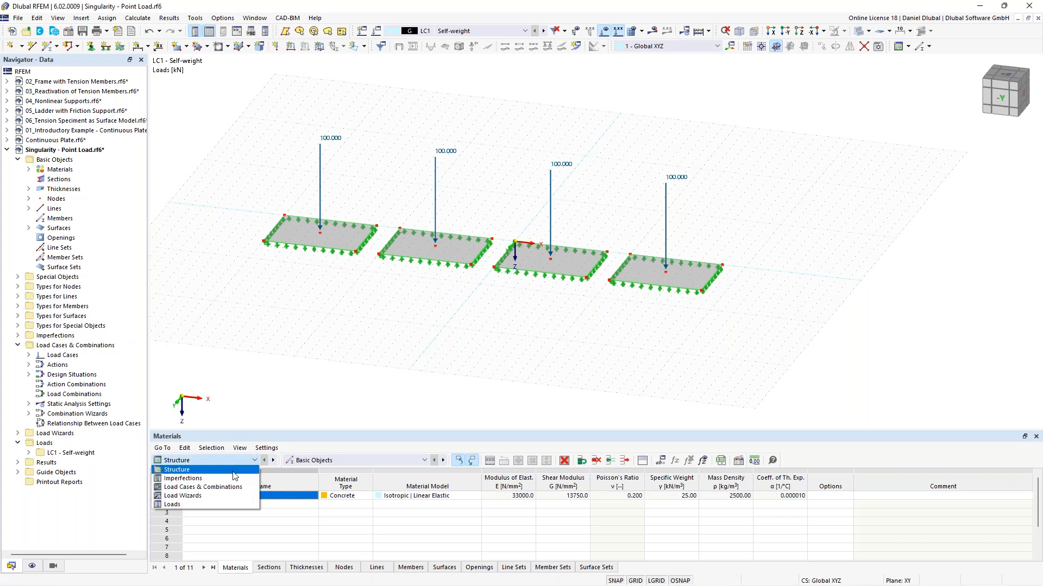
pyautogui.click(233, 470)
pyautogui.click(323, 460)
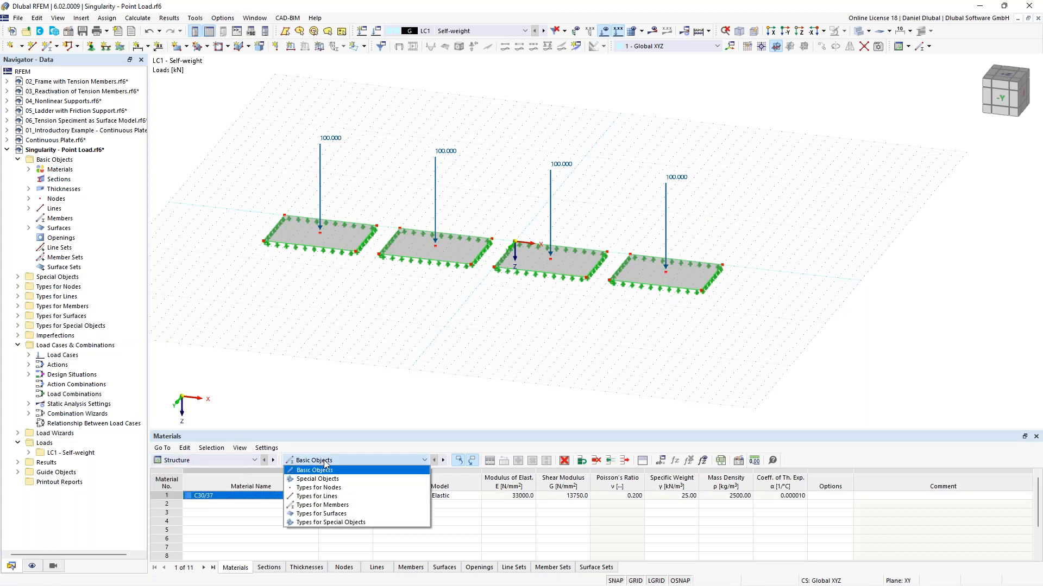
pyautogui.click(363, 515)
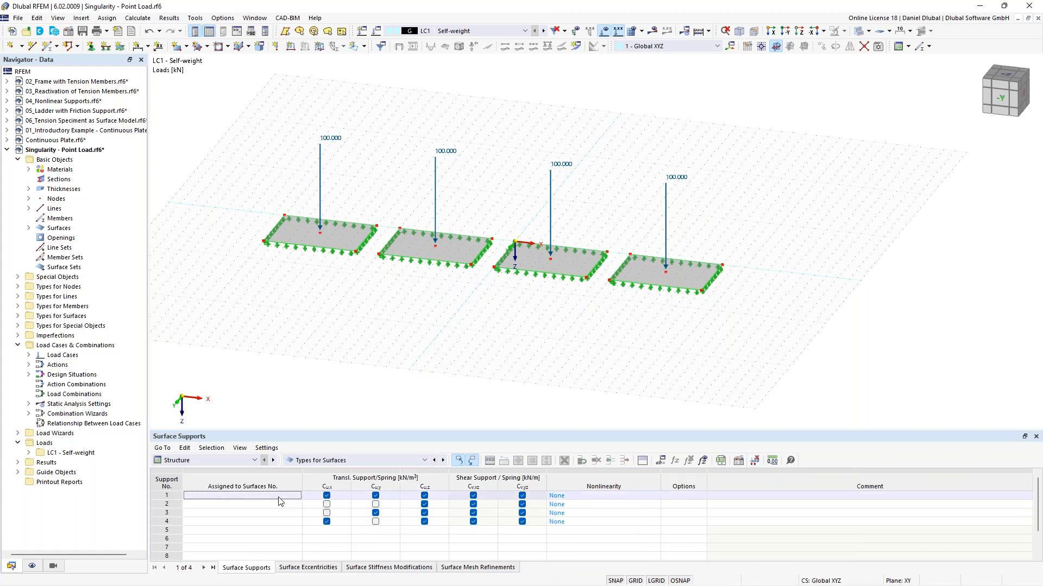
pyautogui.click(475, 569)
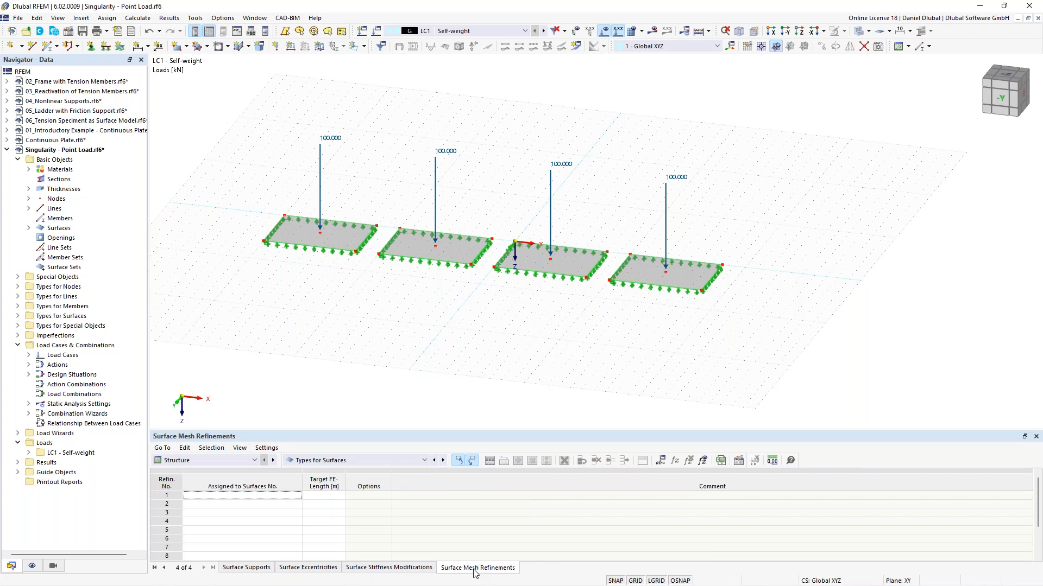
pyautogui.click(287, 499)
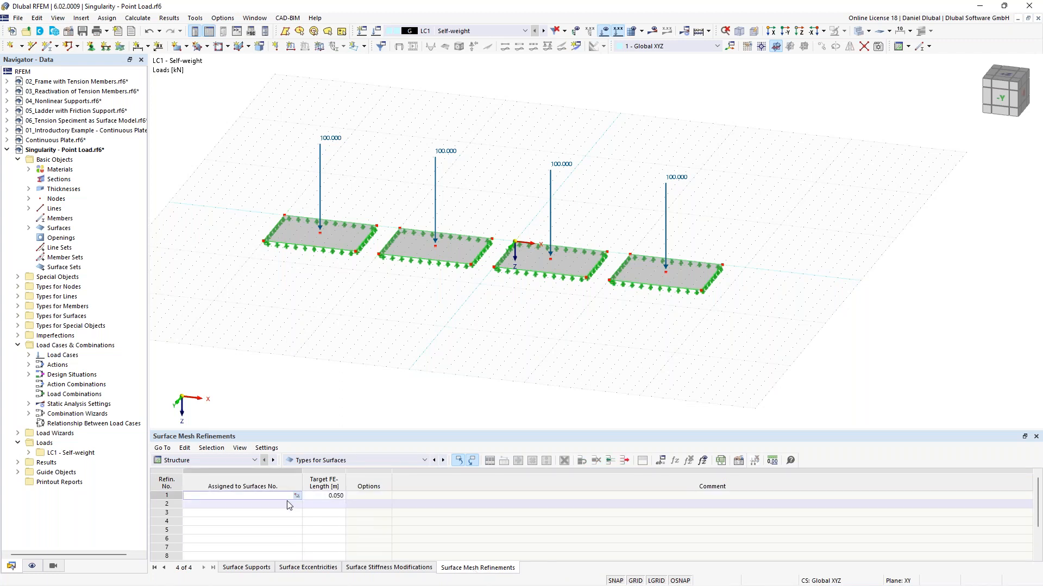
pyautogui.click(321, 498)
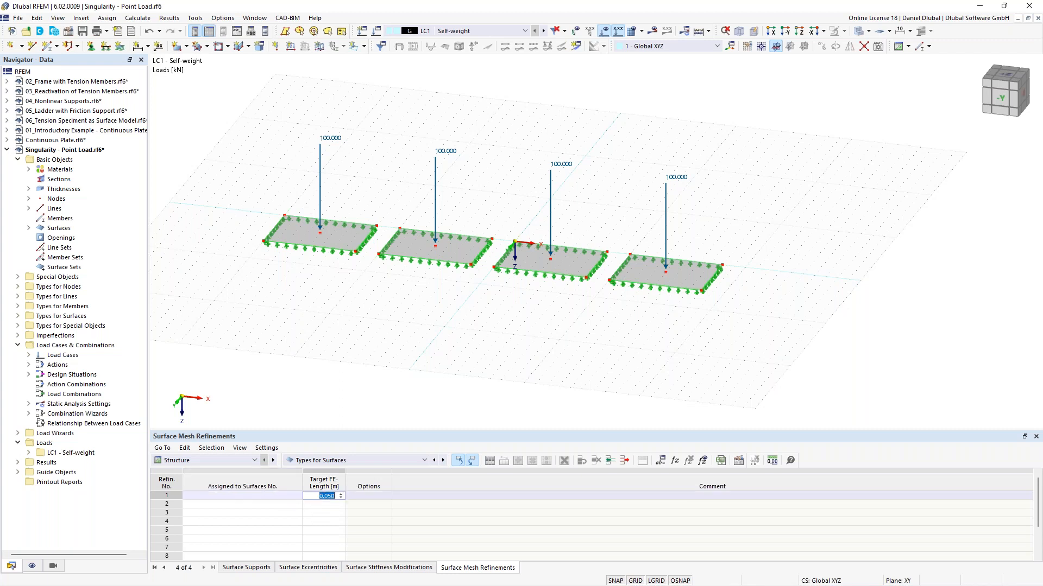
pyautogui.write('2')
pyautogui.press('Return')
pyautogui.press('Tab')
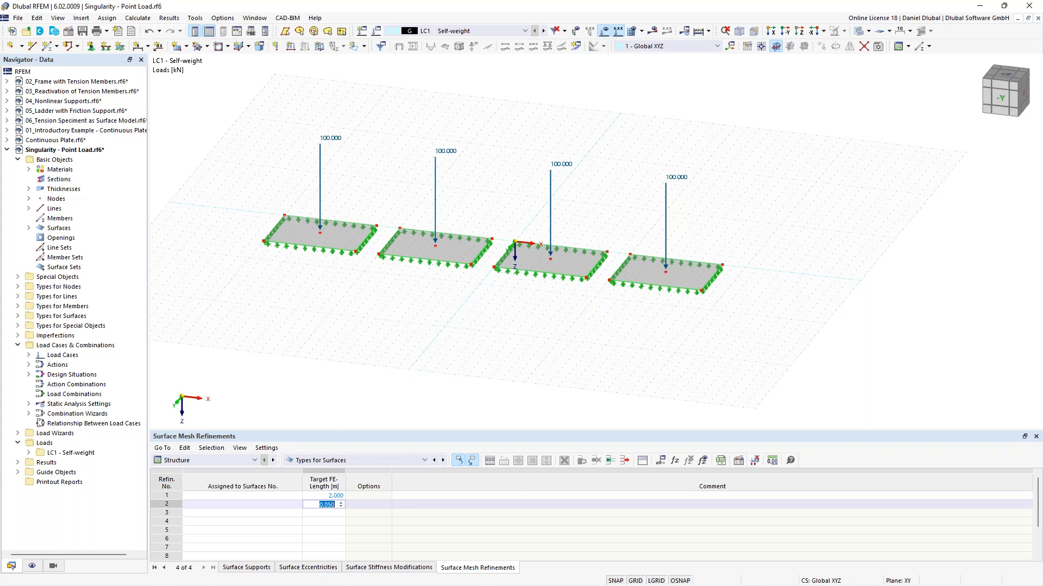
# Step: Add three more mesh refinements with target FE lengths of 1 m, 0.5 m and 0.25 m
pyautogui.write('1')
pyautogui.press('Return')
pyautogui.press('Tab')
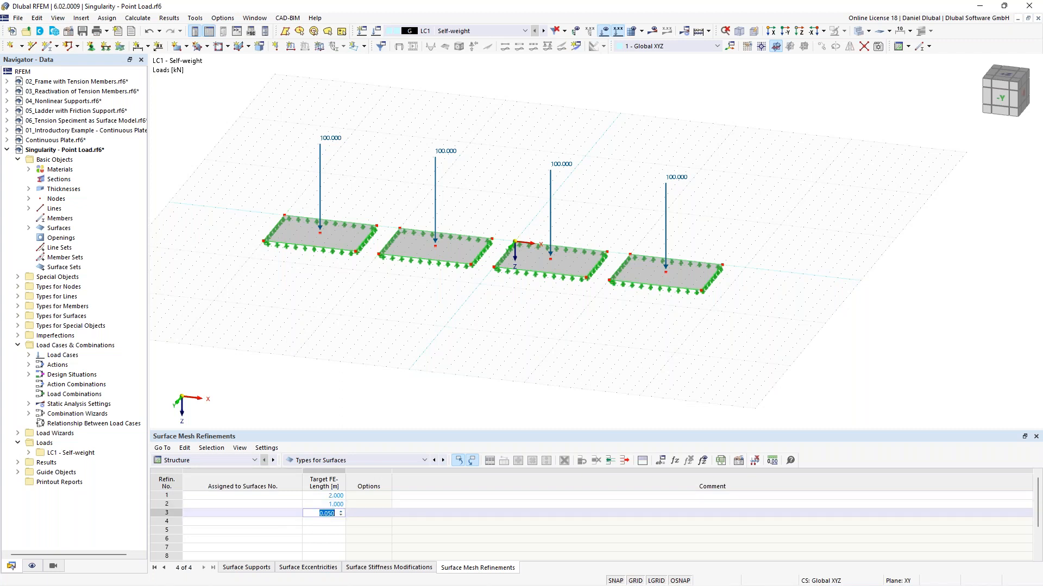
pyautogui.write('0.5')
pyautogui.press('Tab')
pyautogui.press('Return')
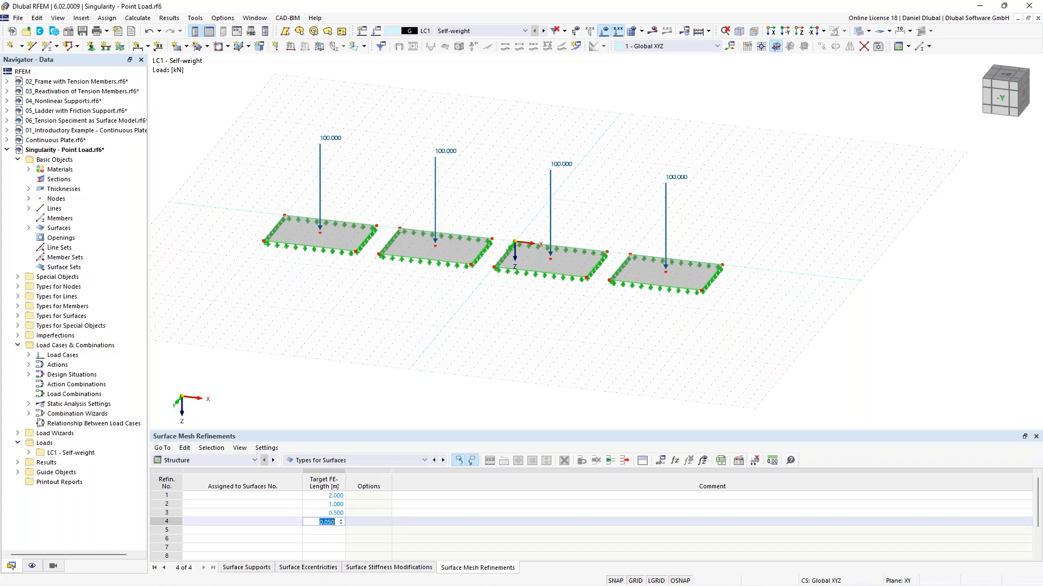
pyautogui.write('0,25')
pyautogui.click(330, 496)
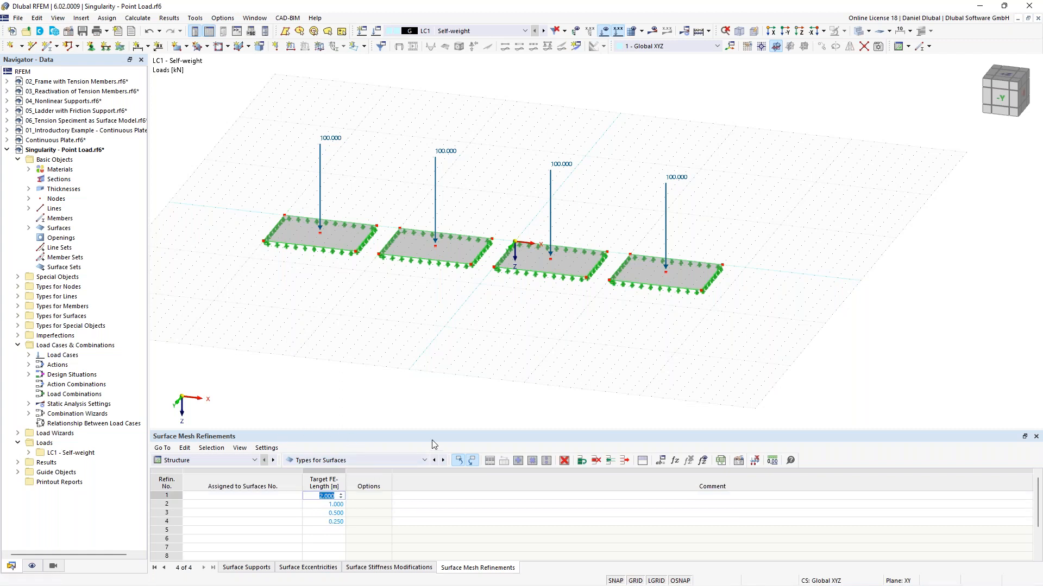
# Step: Assign mesh refinements 1 to 4 to surfaces 1 to 4 respectively
pyautogui.moveTo(429, 432); pyautogui.dragTo(431, 422)
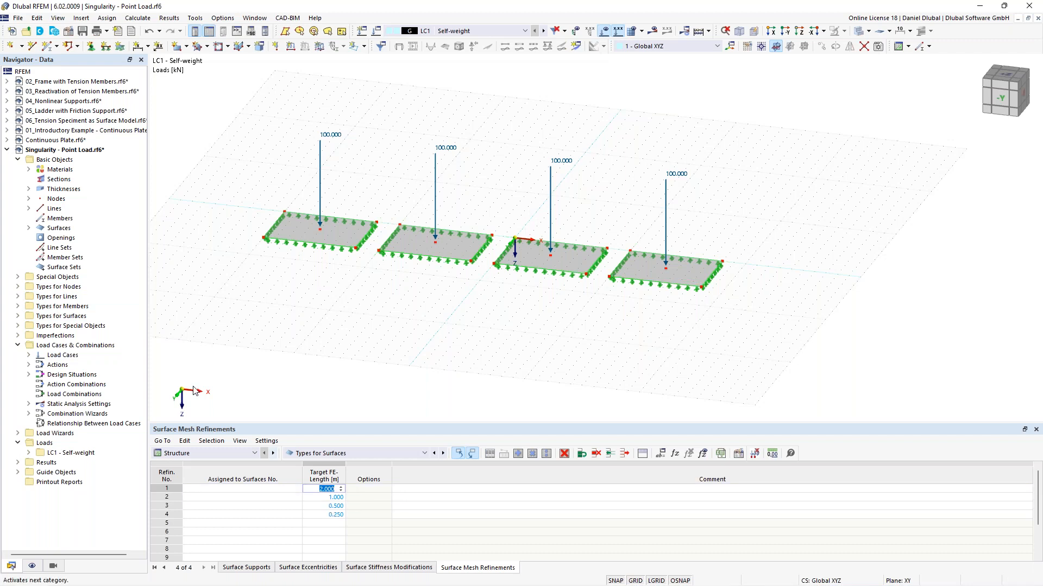
pyautogui.click(19, 317)
pyautogui.click(29, 345)
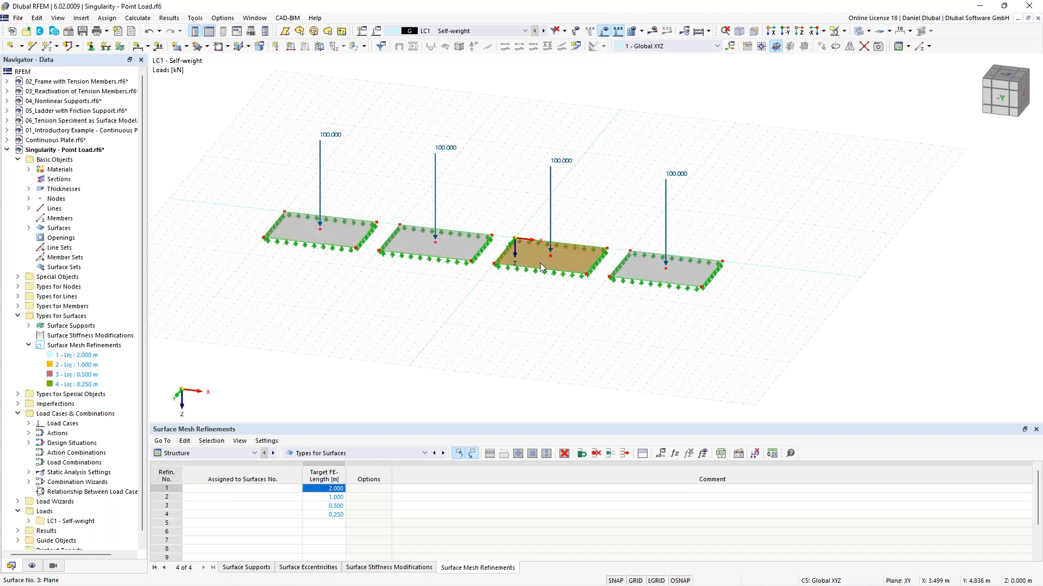
pyautogui.click(259, 490)
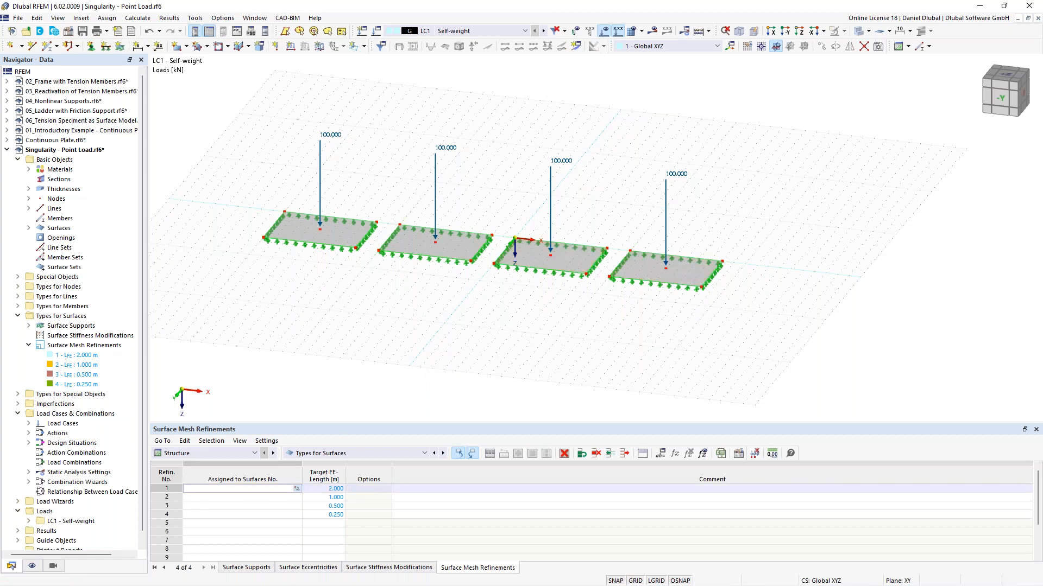
pyautogui.click(356, 237)
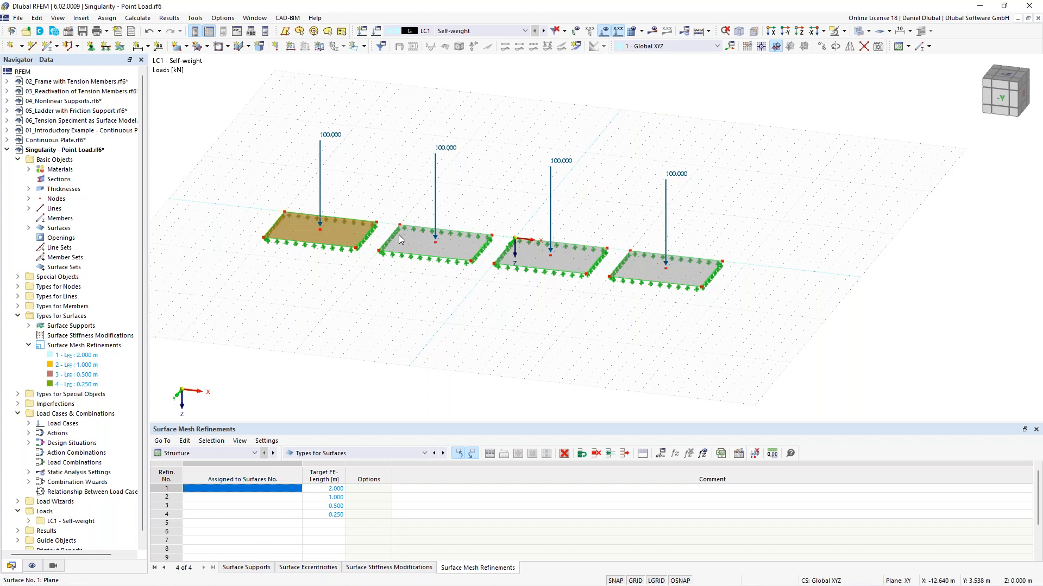
pyautogui.click(402, 240)
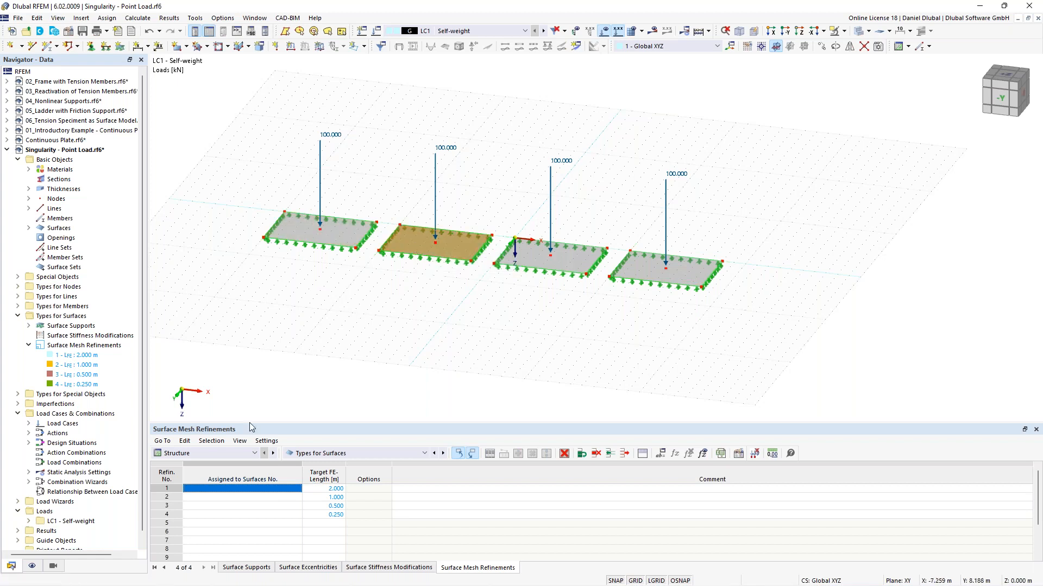
pyautogui.click(218, 491)
pyautogui.write('1')
pyautogui.click(227, 501)
pyautogui.write('2')
pyautogui.click(223, 506)
pyautogui.write('3')
pyautogui.click(218, 514)
pyautogui.write('4')
pyautogui.press('Return')
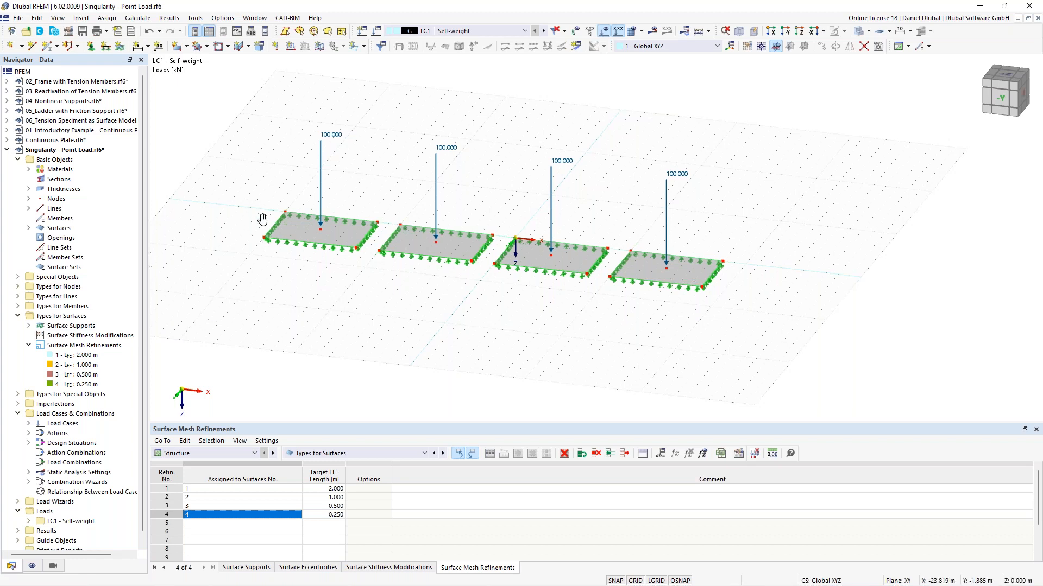
# Step: Create a new result section across the four plates by picking its end points in the model
pyautogui.moveTo(244, 202); pyautogui.dragTo(264, 230, button='middle')
pyautogui.scroll(1, 291, 239)
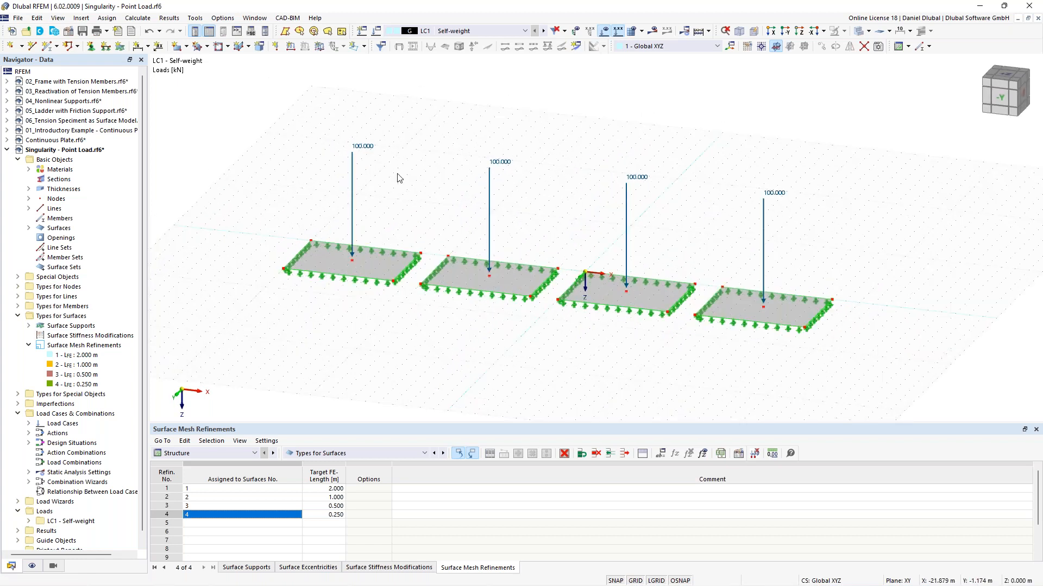
pyautogui.click(576, 48)
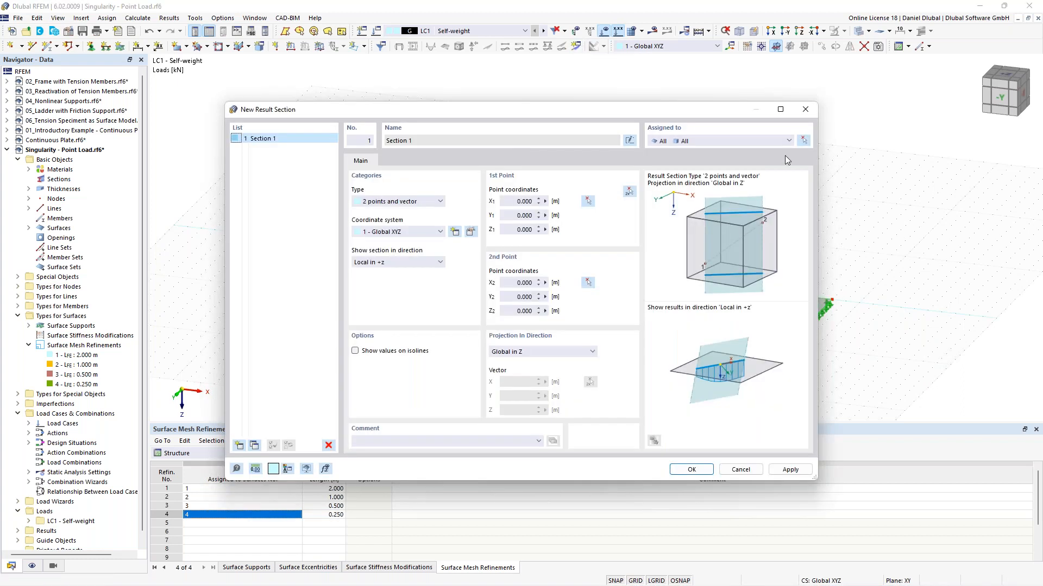
pyautogui.click(804, 142)
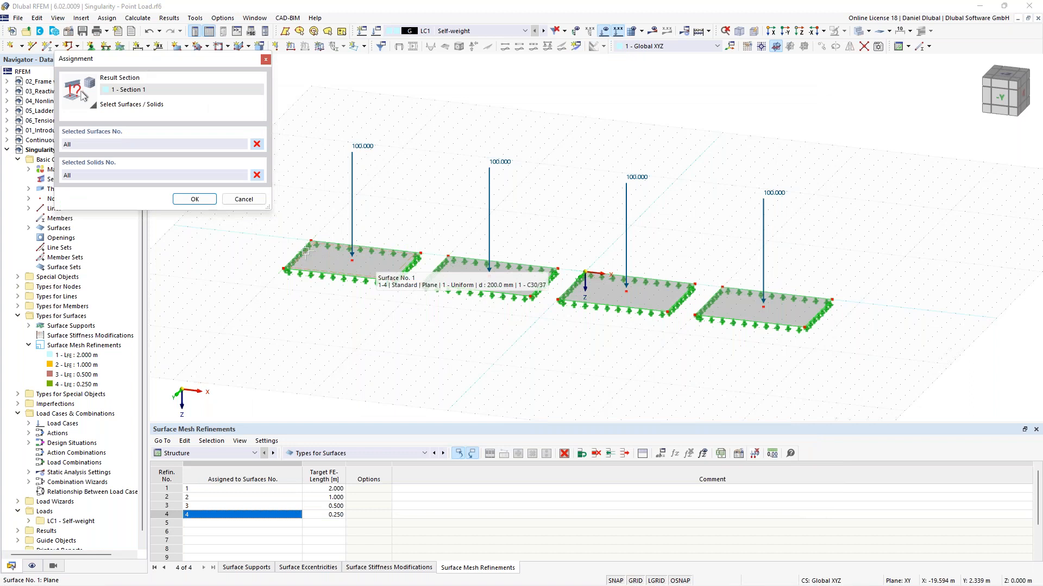
pyautogui.click(232, 203)
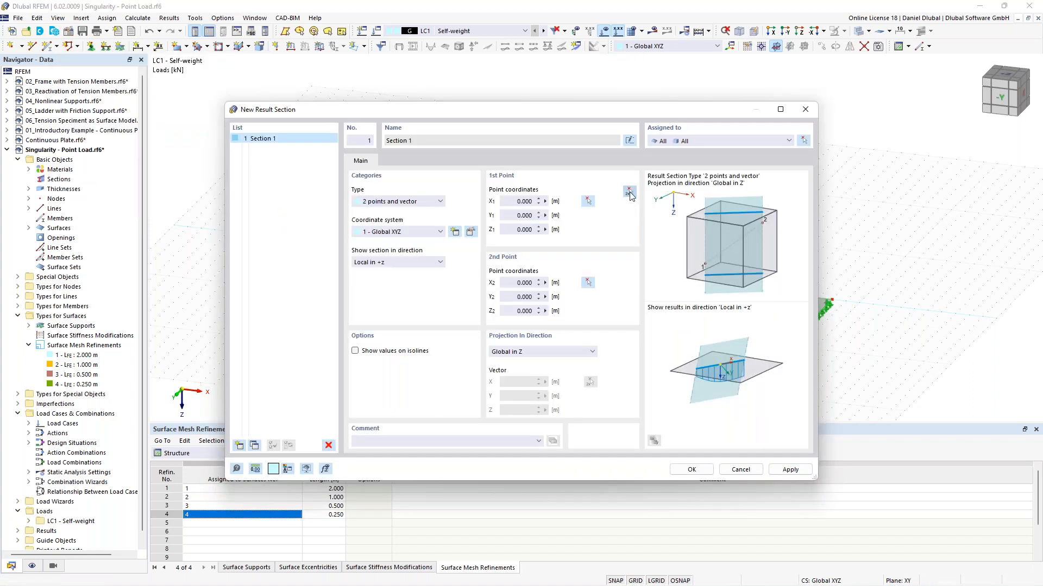
pyautogui.click(630, 196)
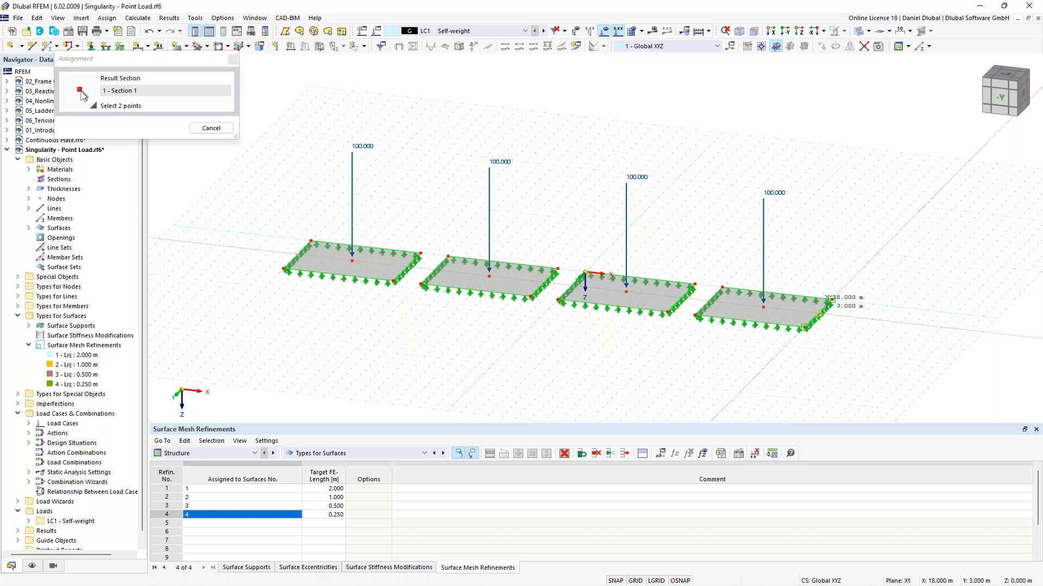
pyautogui.click(831, 298)
pyautogui.click(692, 467)
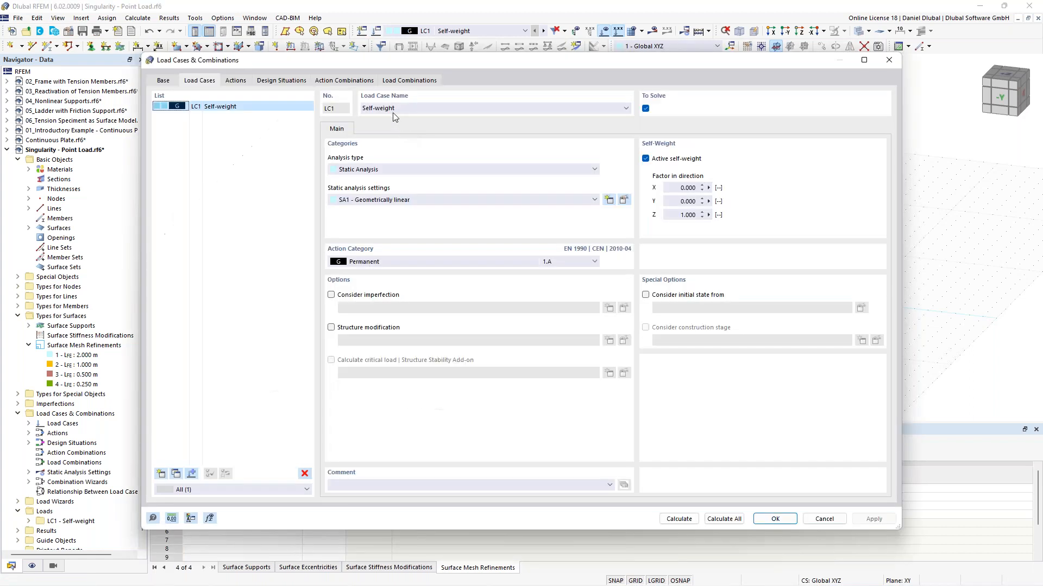
# Step: Rename load case LC1 to Node Load
pyautogui.moveTo(399, 108); pyautogui.dragTo(360, 109)
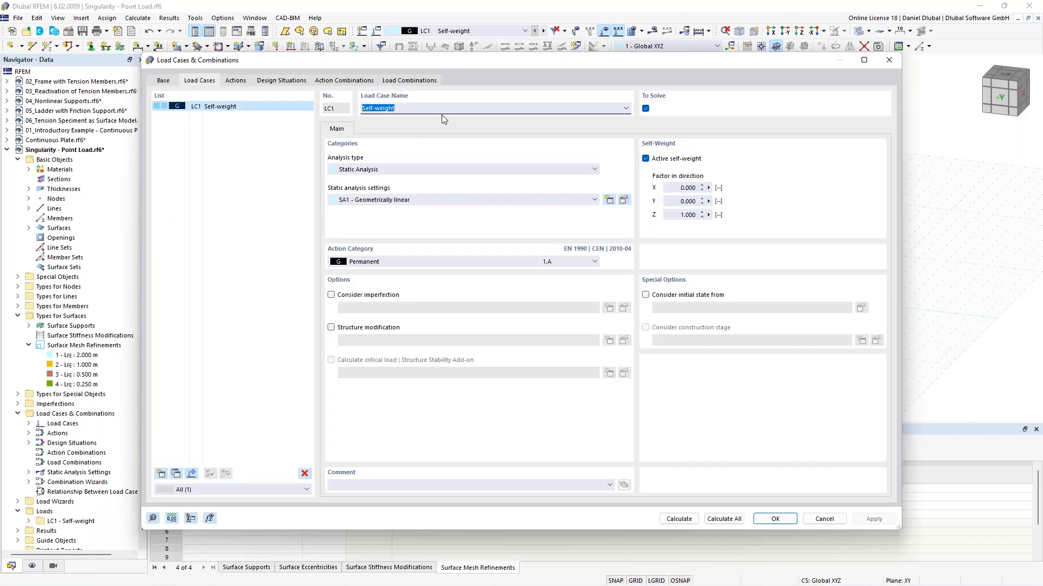
pyautogui.write('Single')
pyautogui.hotkey('ctrl', 'a')
pyautogui.write('Node Load')
pyautogui.click(774, 518)
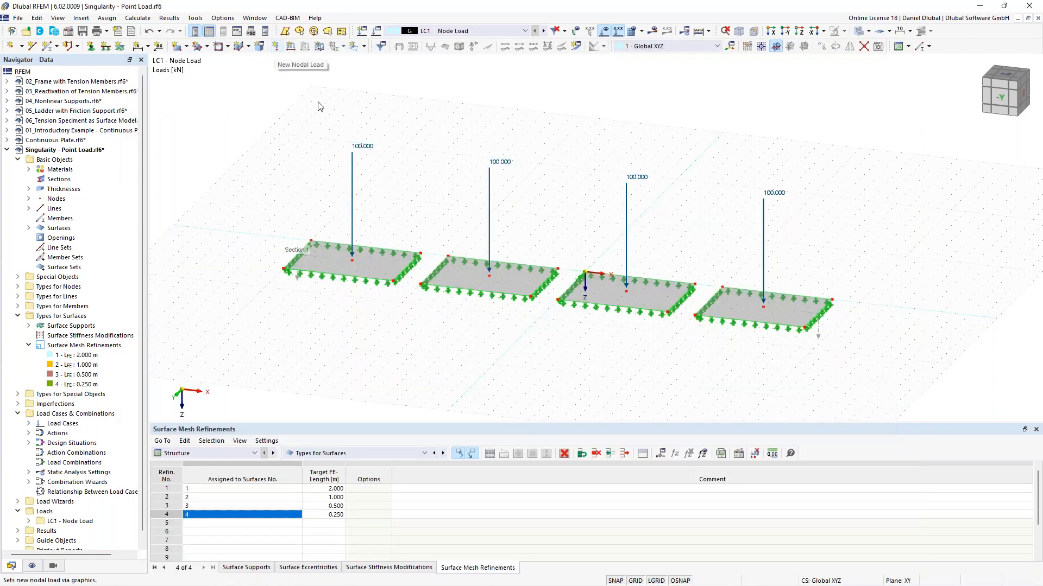
# Step: Rename LC1 to Nodal Load and deactivate its self-weight
pyautogui.click(378, 33)
pyautogui.click(377, 107)
pyautogui.write('al Load')
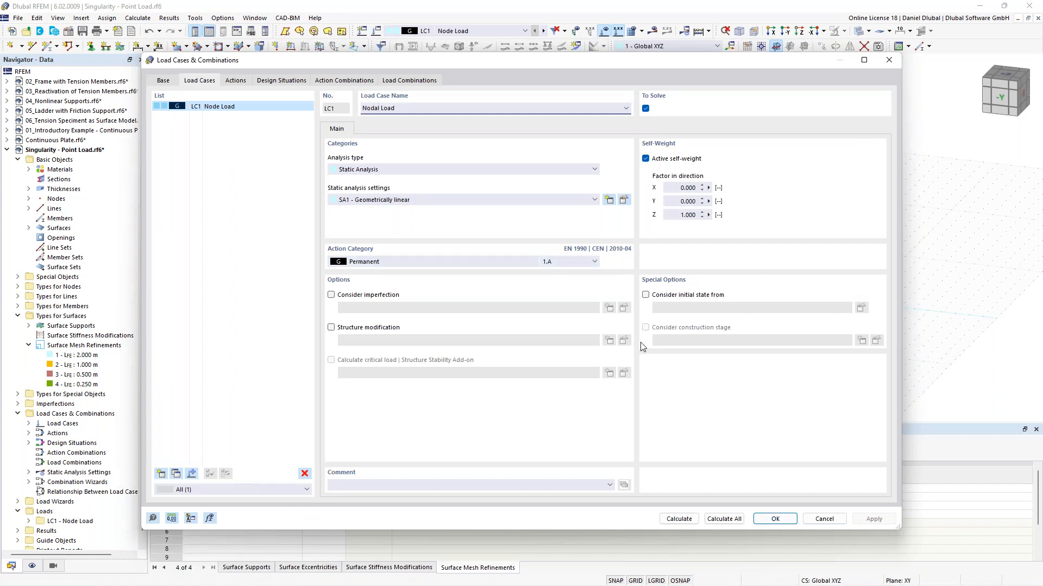
pyautogui.click(666, 159)
pyautogui.click(775, 522)
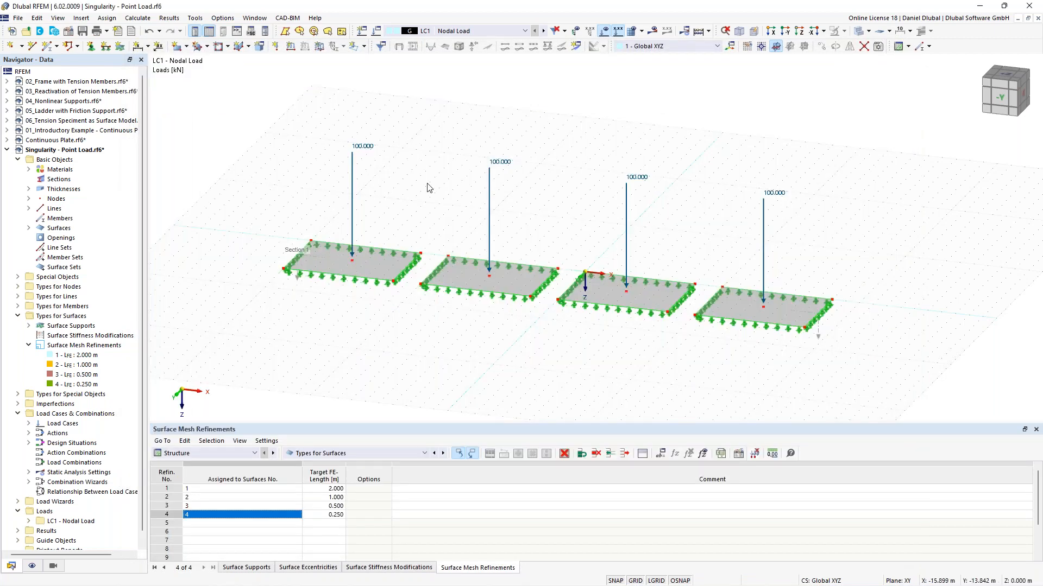
# Step: Calculate the model
pyautogui.scroll(3, 426, 163)
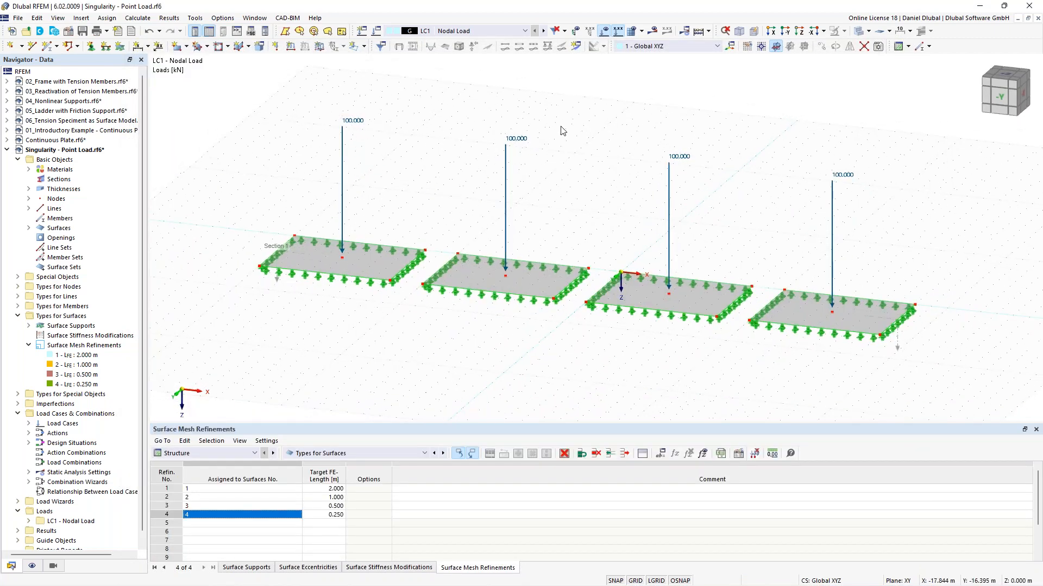
pyautogui.click(652, 31)
pyautogui.click(566, 345)
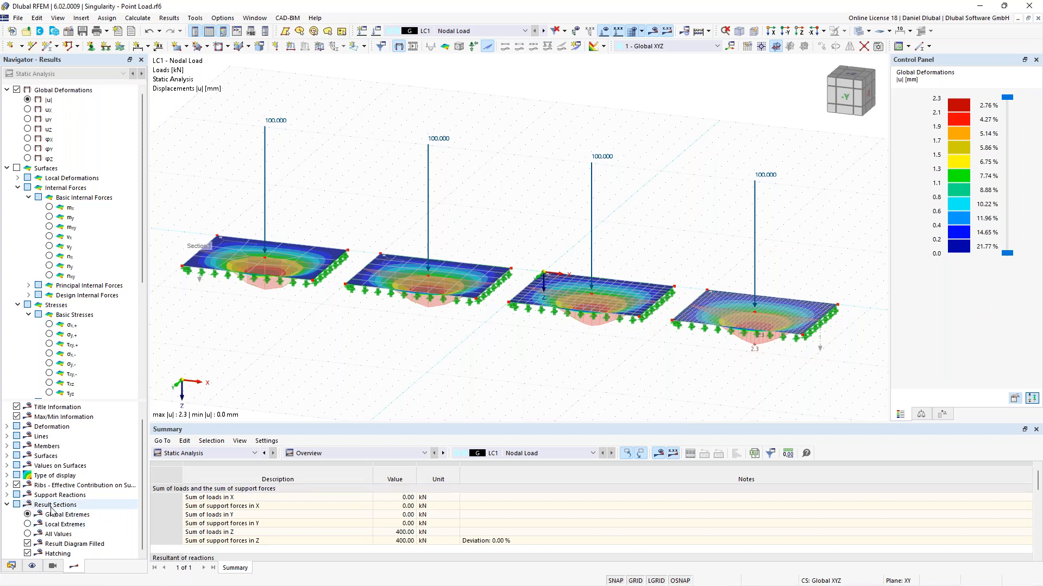
# Step: Show local extreme values and display the surface moment mx results on the four plates
pyautogui.click(28, 525)
pyautogui.moveTo(326, 349)
pyautogui.keyDown('ctrl'); pyautogui.mouseDown(button='middle')
pyautogui.moveTo(340, 325)
pyautogui.moveTo(325, 333)
pyautogui.mouseUp(button='middle'); pyautogui.keyUp('ctrl')
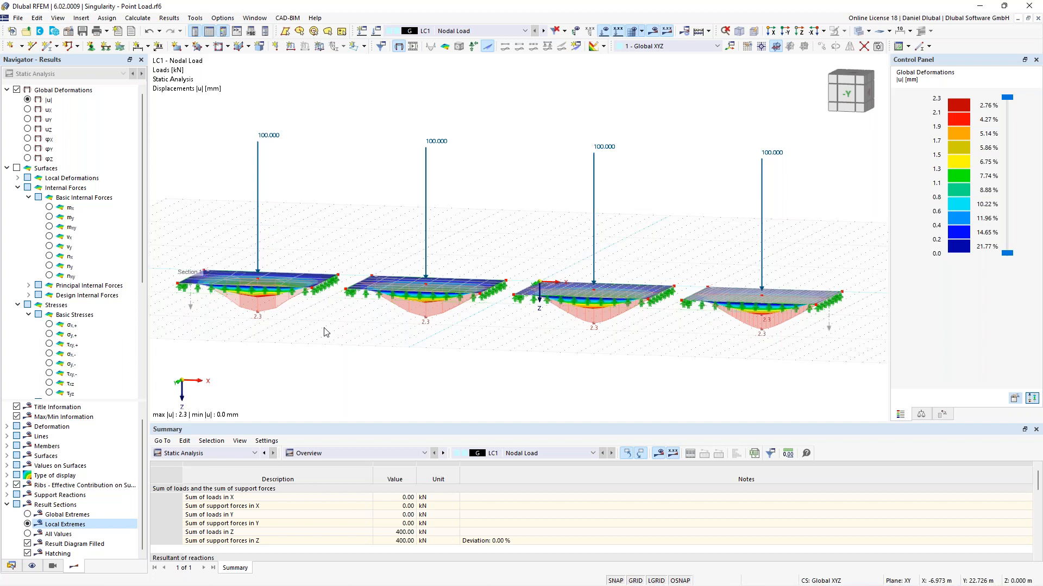
pyautogui.click(49, 207)
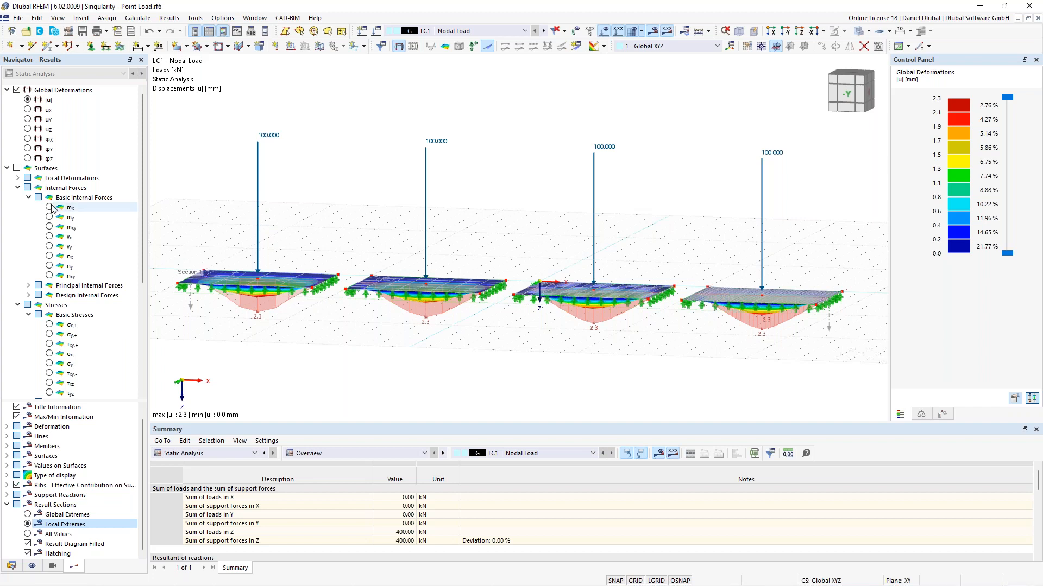
pyautogui.keyDown('ctrl'); pyautogui.moveTo(311, 200); pyautogui.dragTo(303, 206, button='middle'); pyautogui.keyUp('ctrl')
pyautogui.keyDown('ctrl'); pyautogui.moveTo(303, 206); pyautogui.dragTo(280, 257, button='middle'); pyautogui.keyUp('ctrl')
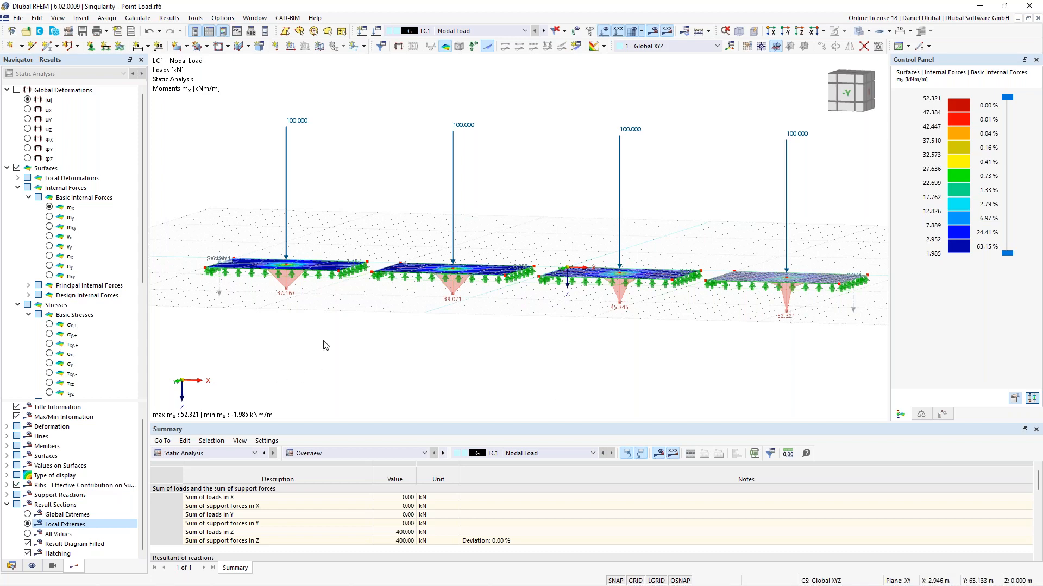
# Step: Orbit and zoom around the four plates to examine the mx moment distribution under each point load
pyautogui.keyDown('ctrl'); pyautogui.moveTo(351, 163); pyautogui.dragTo(342, 198, button='middle'); pyautogui.keyUp('ctrl')
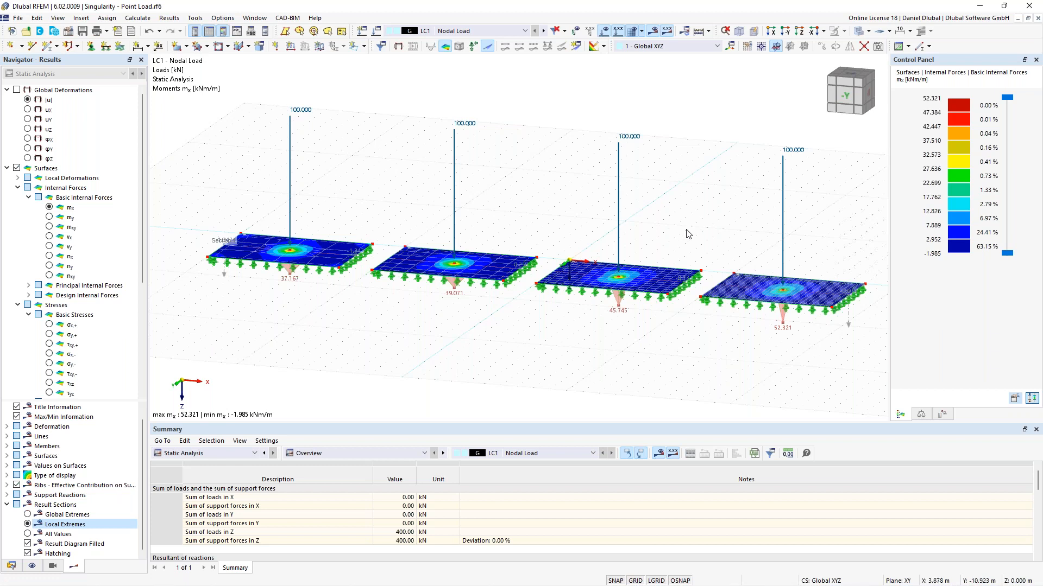
pyautogui.moveTo(570, 268); pyautogui.dragTo(592, 259, button='middle')
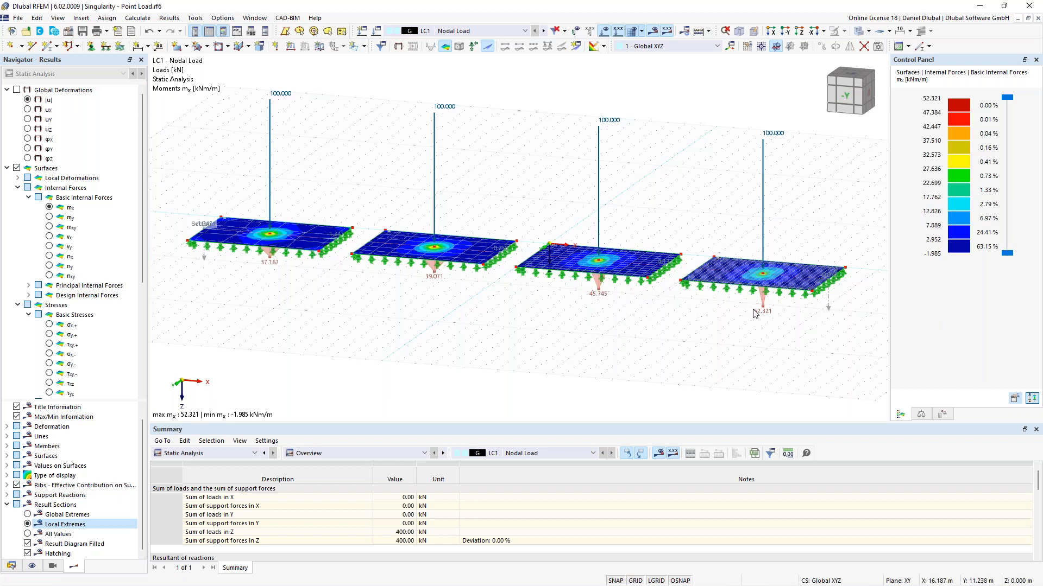
pyautogui.moveTo(708, 242); pyautogui.dragTo(679, 235, button='middle')
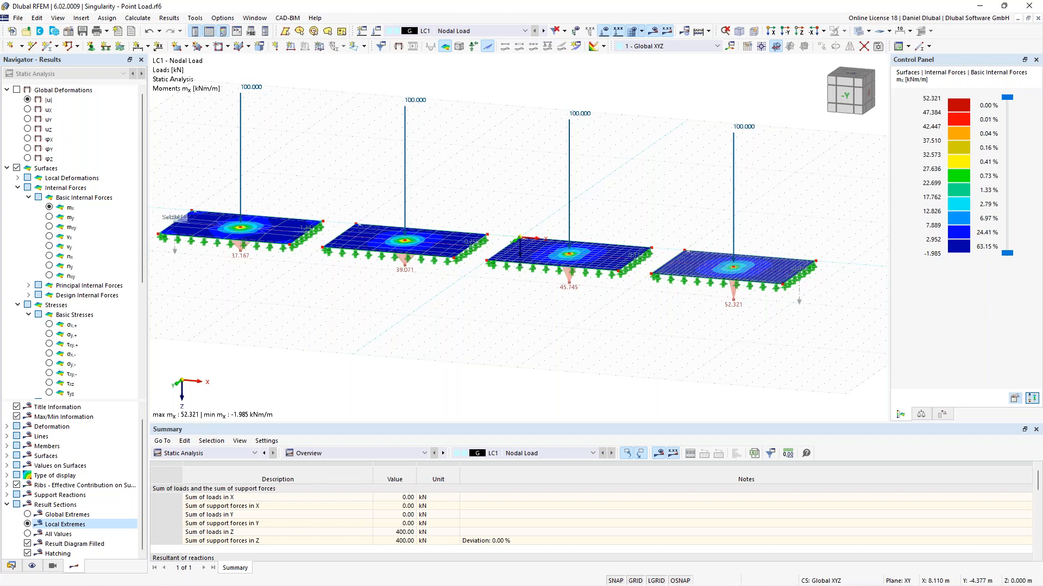
pyautogui.moveTo(311, 190); pyautogui.dragTo(356, 233, button='middle')
pyautogui.scroll(-1, 336, 213)
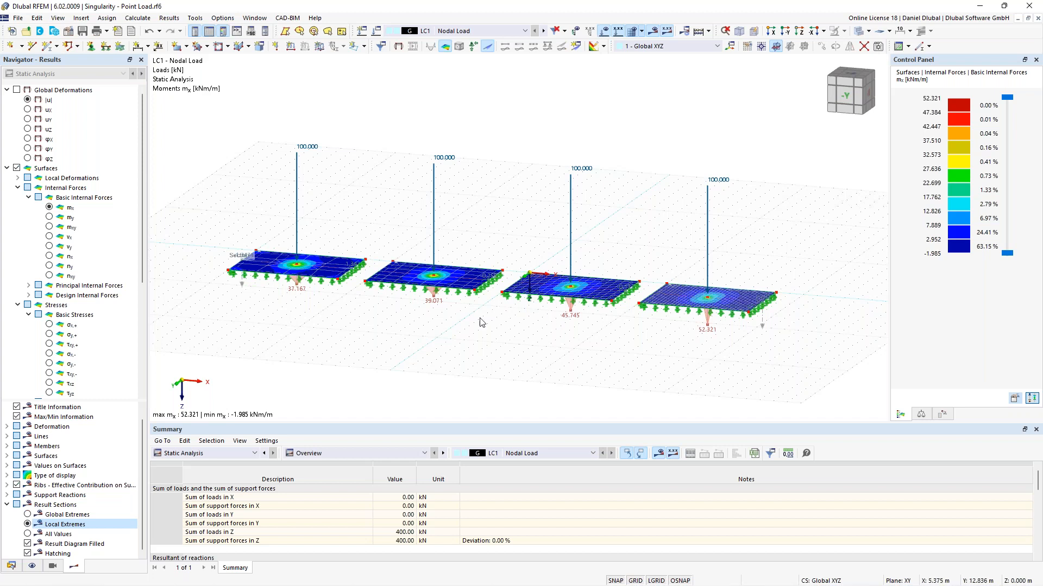
pyautogui.moveTo(513, 242)
pyautogui.mouseDown(button='middle')
pyautogui.moveTo(496, 240)
pyautogui.moveTo(520, 244)
pyautogui.mouseUp(button='middle')
pyautogui.keyDown('ctrl'); pyautogui.moveTo(651, 237); pyautogui.dragTo(681, 234, button='middle'); pyautogui.keyUp('ctrl')
pyautogui.scroll(-1, 667, 236)
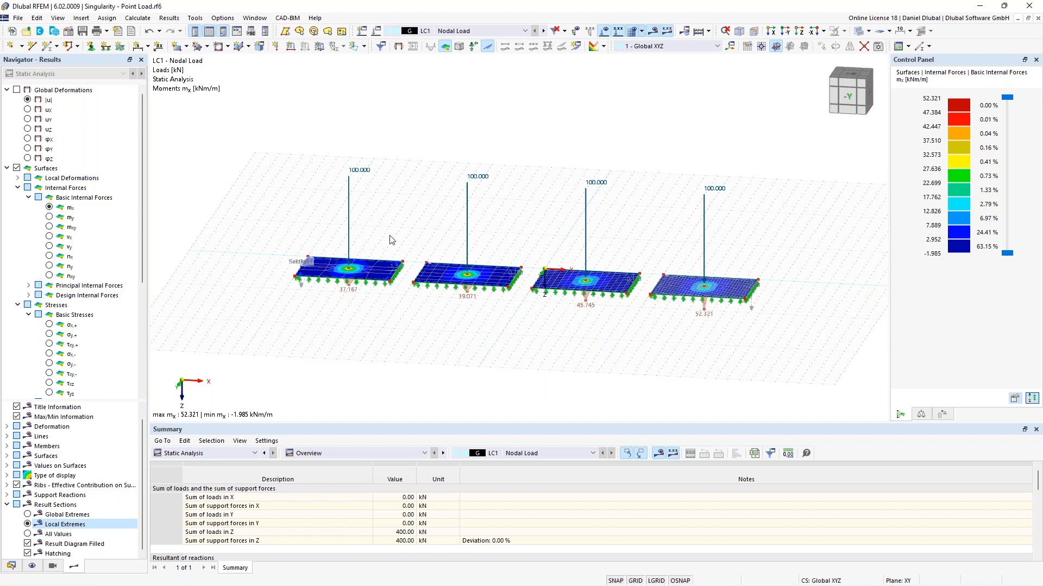
pyautogui.keyDown('ctrl'); pyautogui.moveTo(398, 228); pyautogui.dragTo(295, 246, button='middle'); pyautogui.keyUp('ctrl')
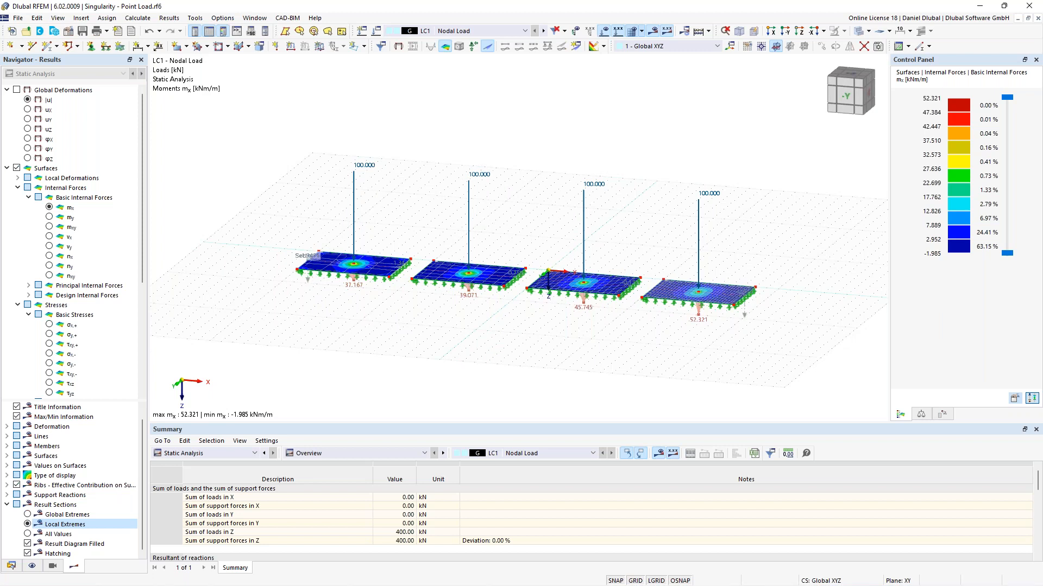
pyautogui.moveTo(267, 144); pyautogui.dragTo(783, 361)
pyautogui.scroll(1, 407, 232)
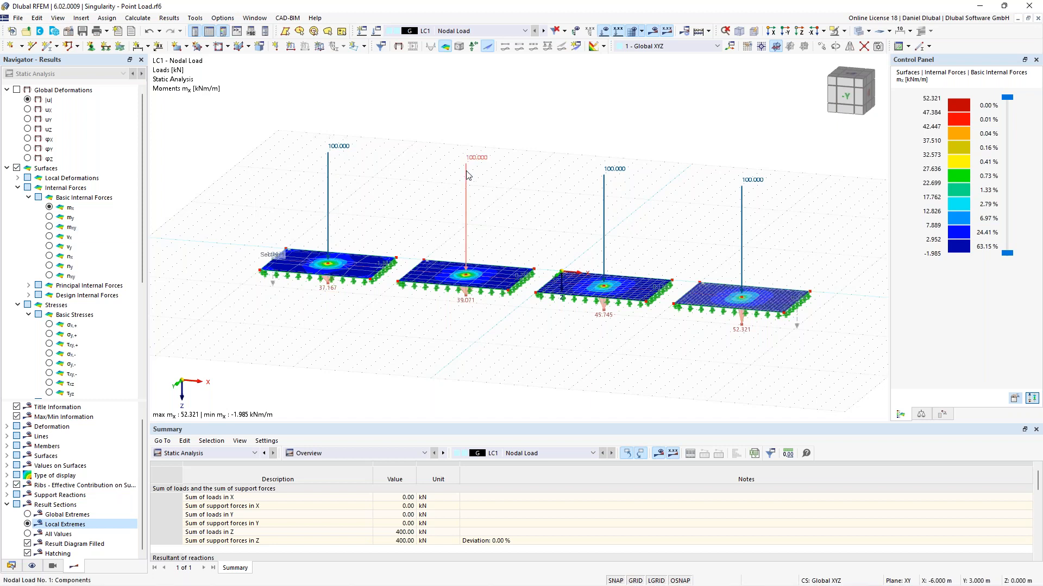
# Step: Select the nodal loads on the second and first plates to inspect them
pyautogui.moveTo(467, 175)
pyautogui.click(466, 171)
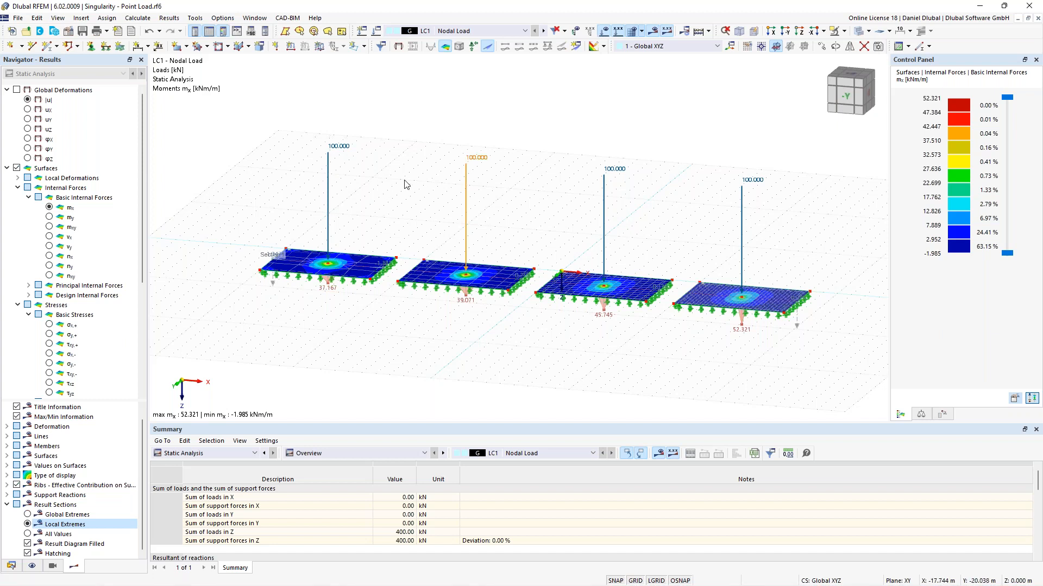
pyautogui.moveTo(376, 182); pyautogui.dragTo(384, 186, button='middle')
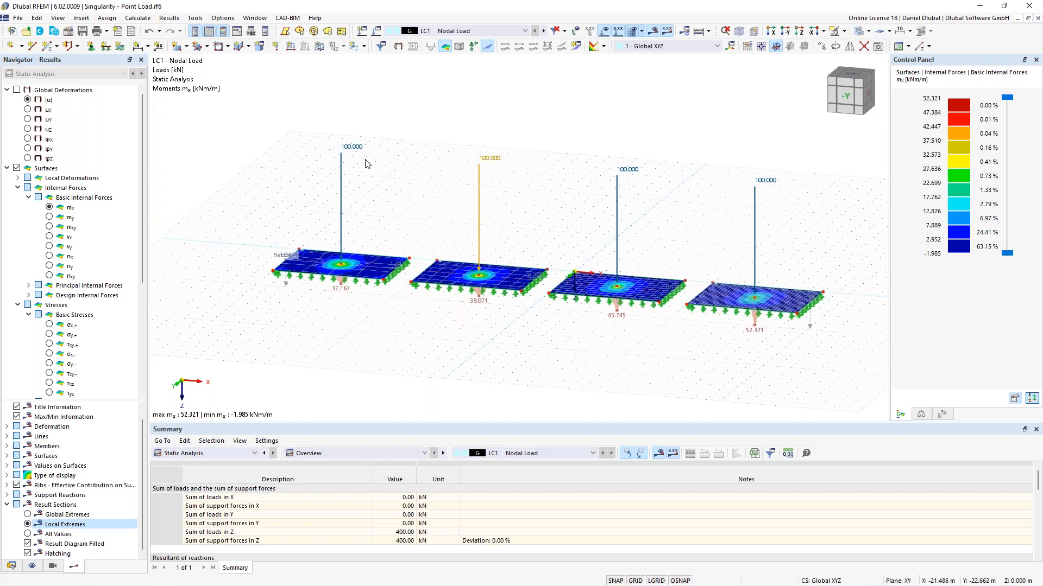
pyautogui.click(354, 150)
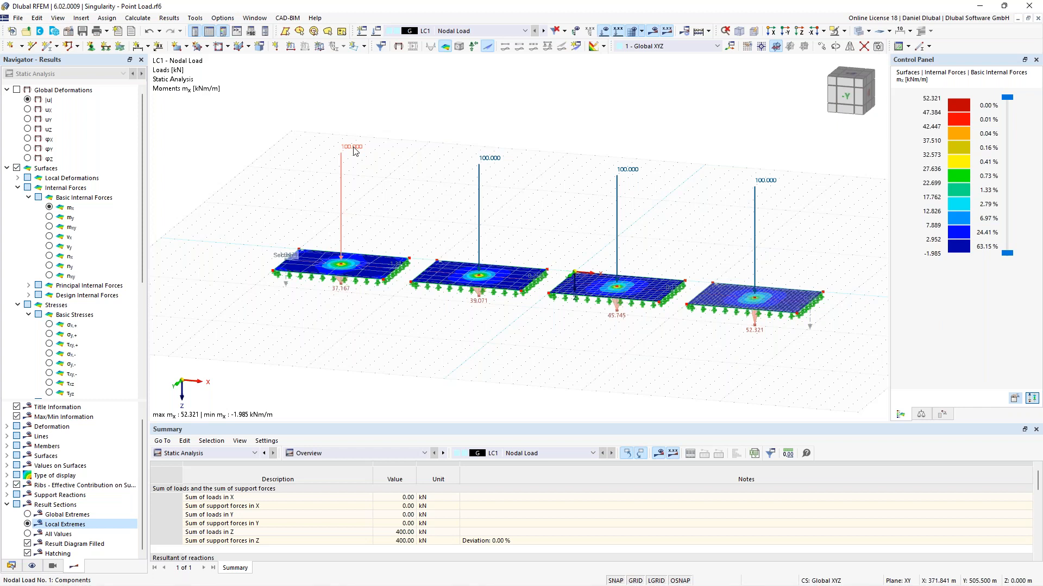
pyautogui.click(353, 148)
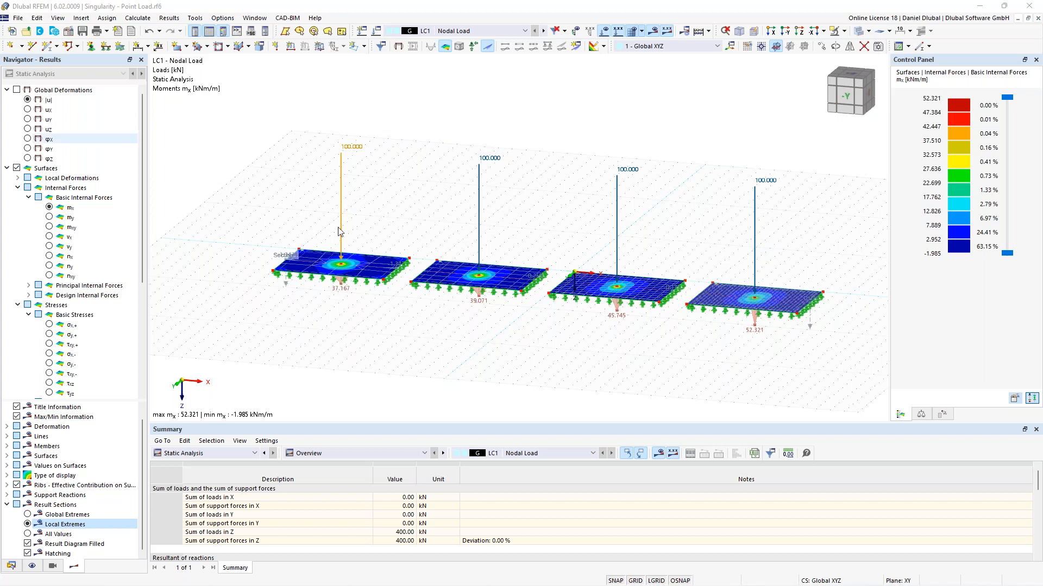
pyautogui.scroll(1, 382, 205)
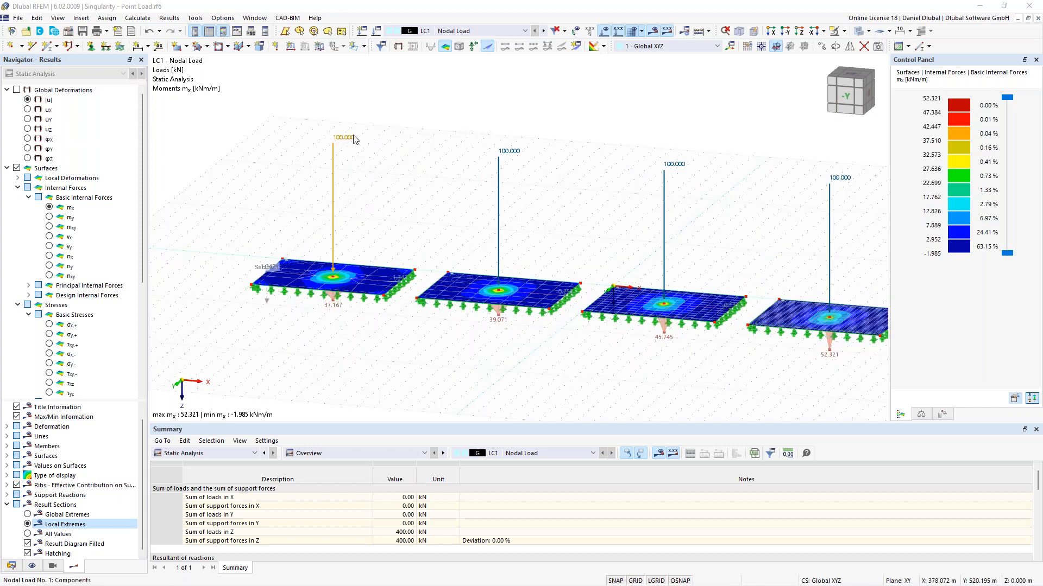
pyautogui.moveTo(351, 140)
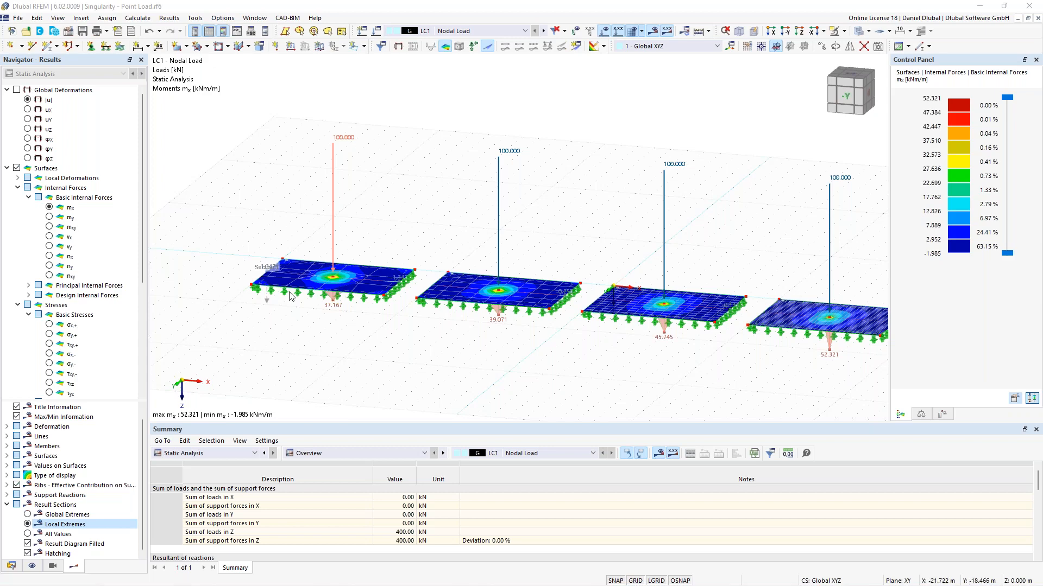
# Step: In the display navigator, set the surface rendering of the solid model to filled including thickness
pyautogui.click(12, 568)
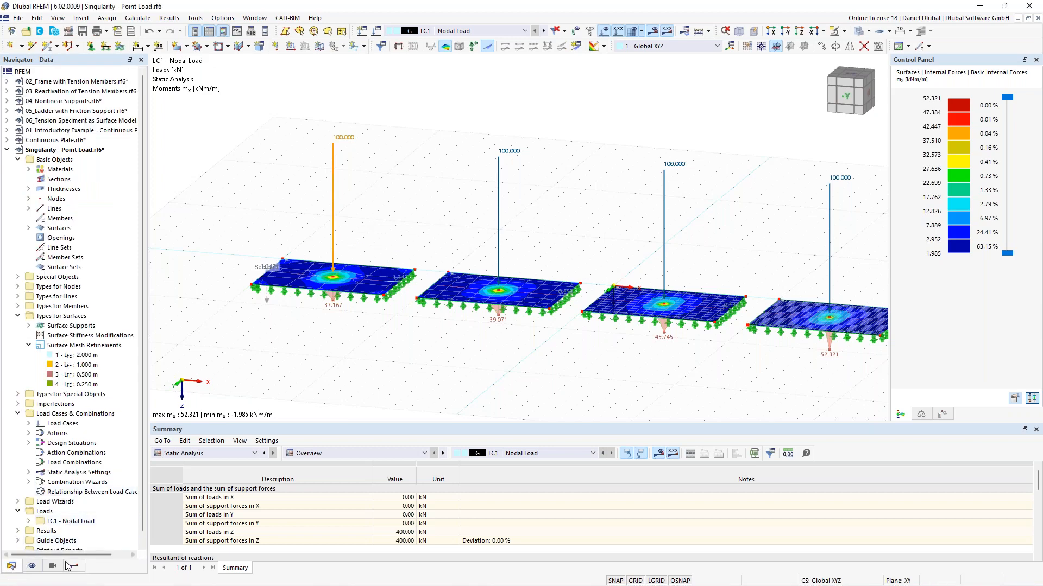
pyautogui.click(31, 566)
pyautogui.scroll(-10, 36, 491)
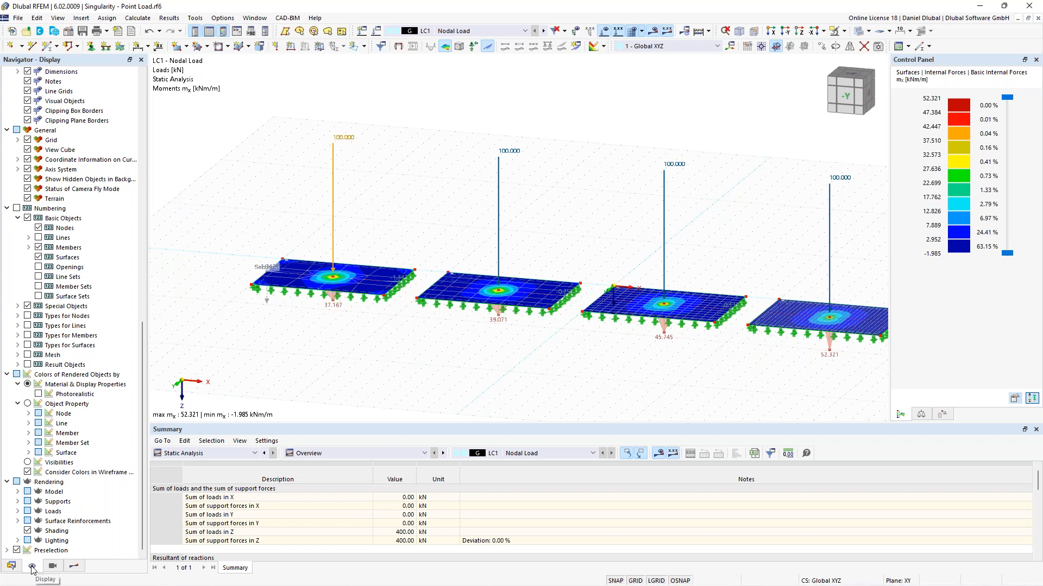
pyautogui.click(18, 491)
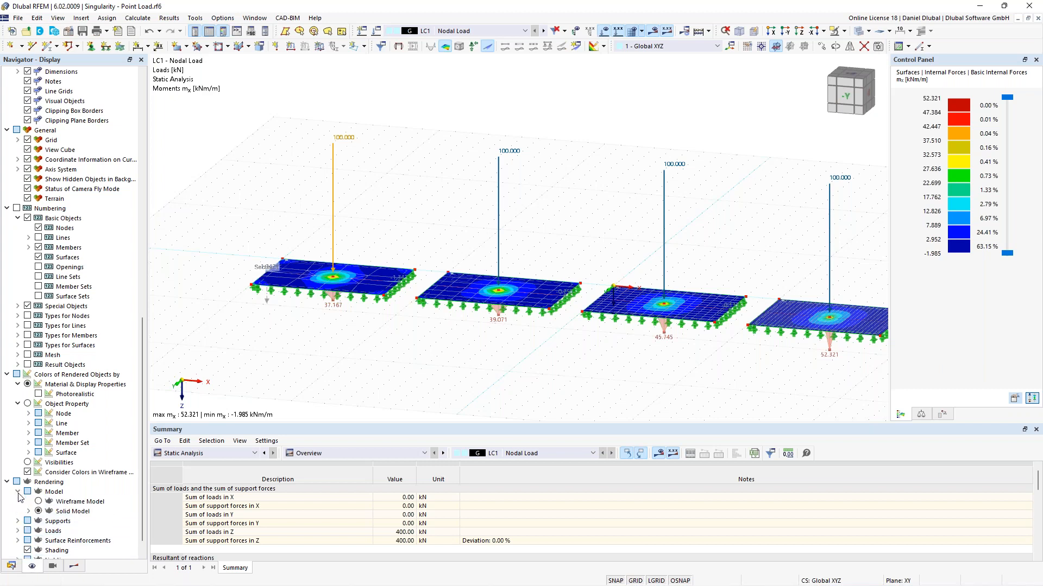
pyautogui.click(29, 511)
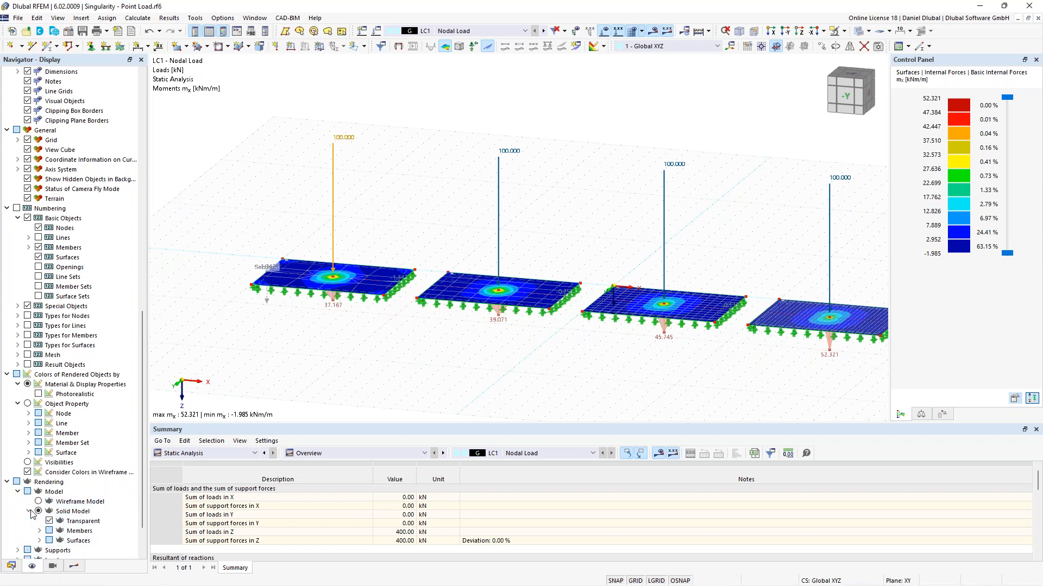
pyautogui.click(39, 540)
pyautogui.scroll(-3, 65, 503)
pyautogui.click(61, 492)
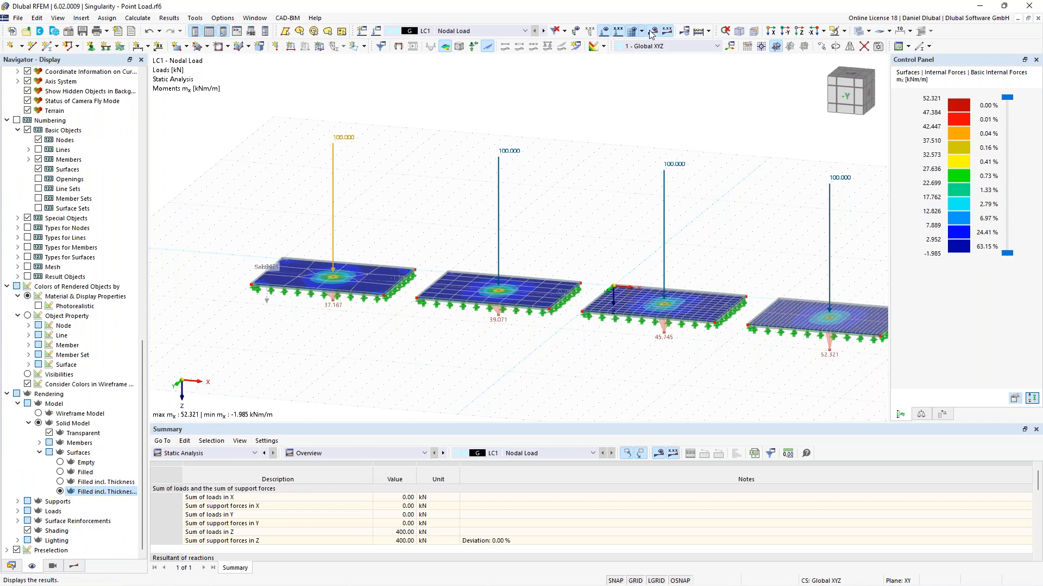
# Step: Turn off the results display and zoom in on the plates to view their thickness
pyautogui.click(605, 32)
pyautogui.click(604, 34)
pyautogui.scroll(3, 501, 263)
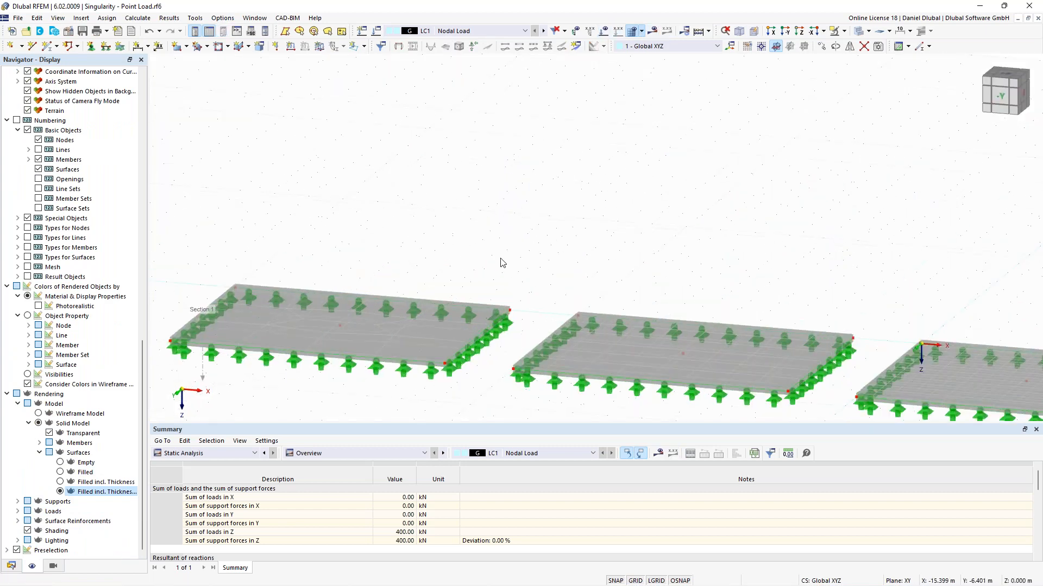
pyautogui.keyDown('ctrl'); pyautogui.moveTo(505, 263); pyautogui.dragTo(435, 224, button='middle'); pyautogui.keyUp('ctrl')
pyautogui.scroll(4, 386, 270)
pyautogui.moveTo(275, 327); pyautogui.dragTo(367, 229, button='middle')
pyautogui.scroll(1, 372, 250)
pyautogui.scroll(-1, 353, 235)
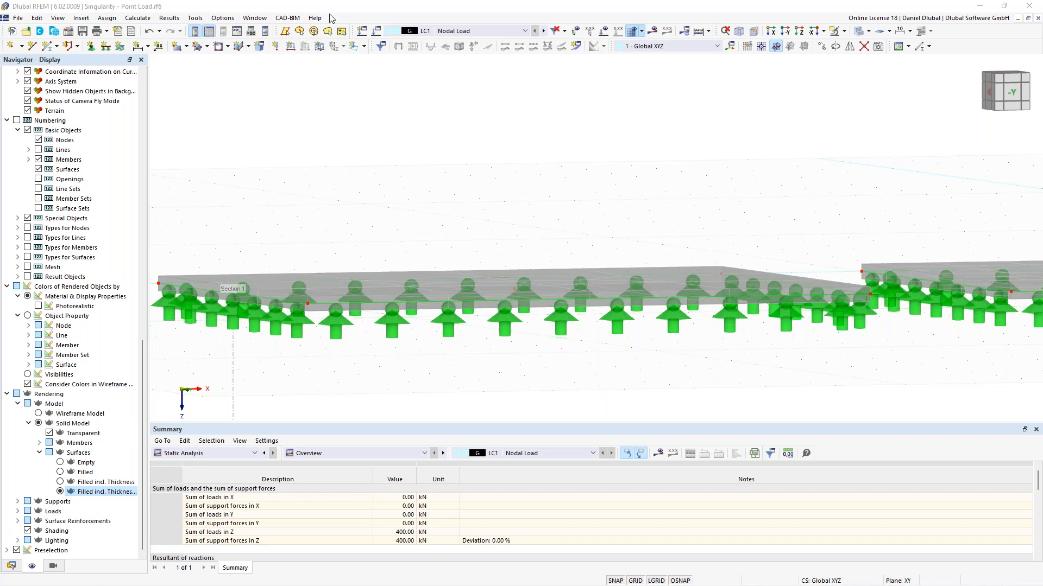
# Step: Switch to top and front views and zoom around the plate edges to examine the plates and supports
pyautogui.click(799, 35)
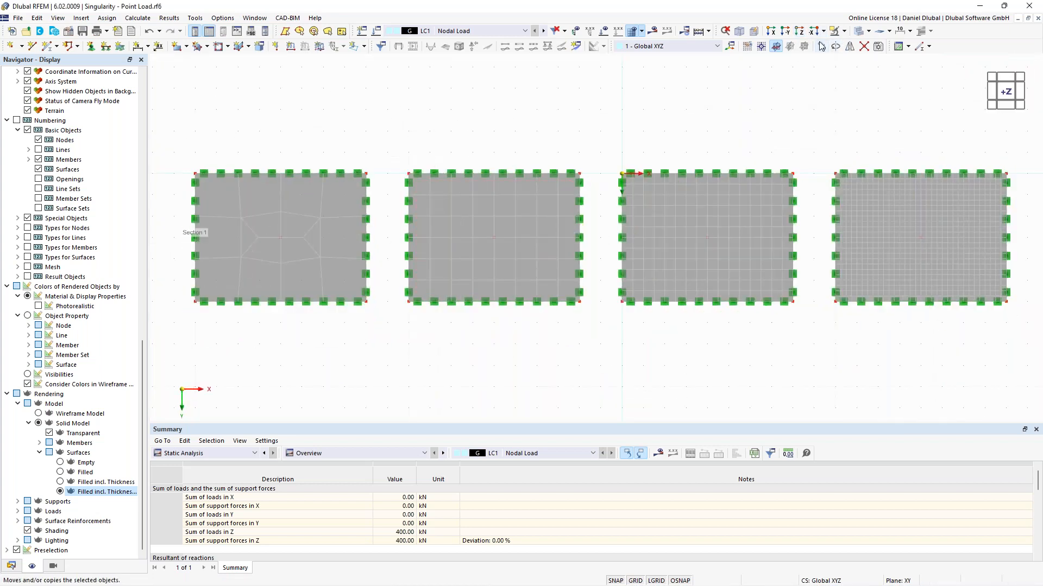
pyautogui.click(784, 35)
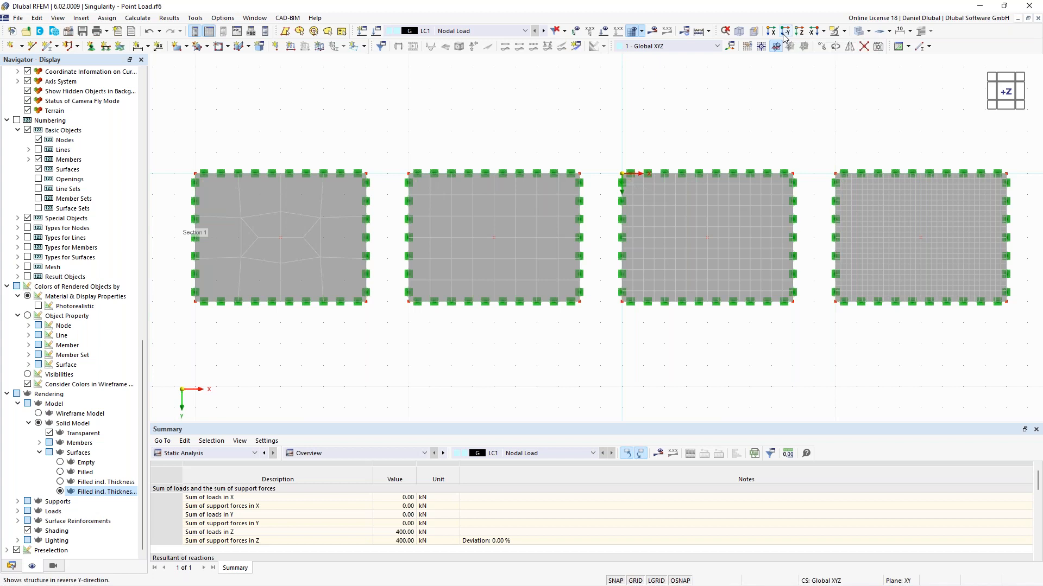
pyautogui.scroll(4, 481, 224)
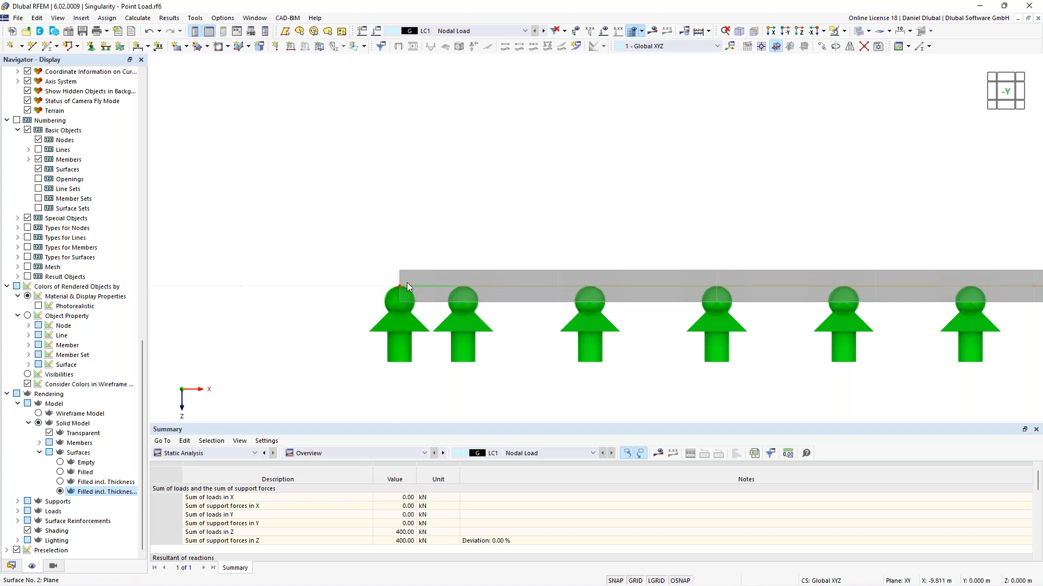
pyautogui.moveTo(439, 285)
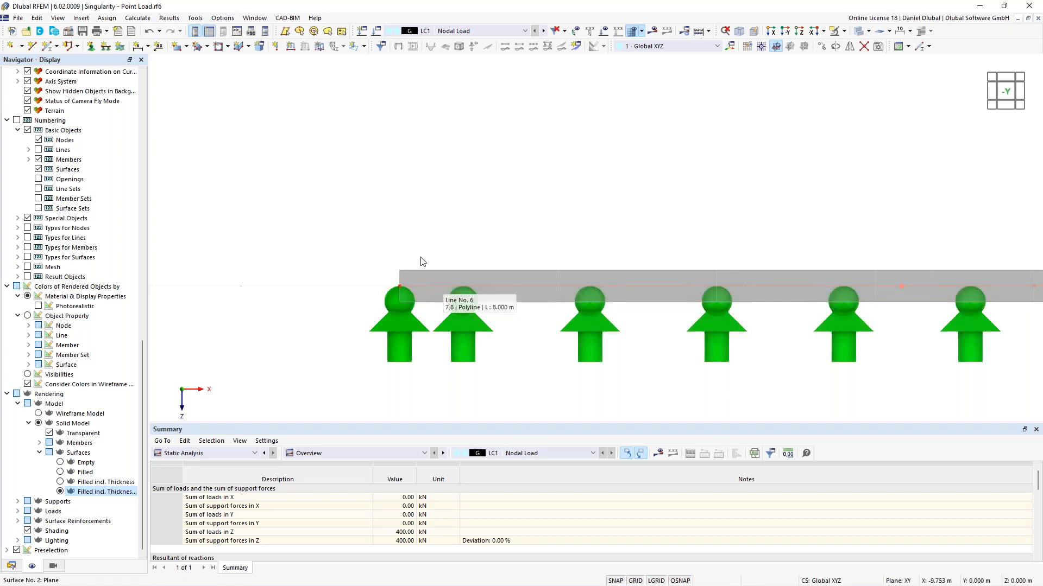
pyautogui.scroll(-1, 351, 205)
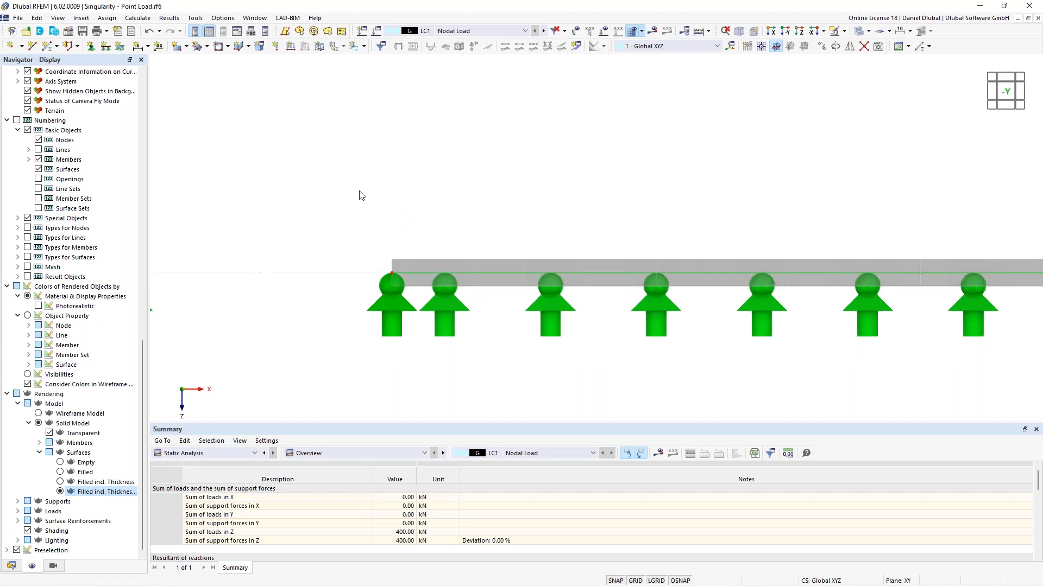
pyautogui.keyDown('ctrl'); pyautogui.moveTo(435, 151); pyautogui.dragTo(400, 205, button='middle'); pyautogui.keyUp('ctrl')
pyautogui.scroll(-3, 345, 163)
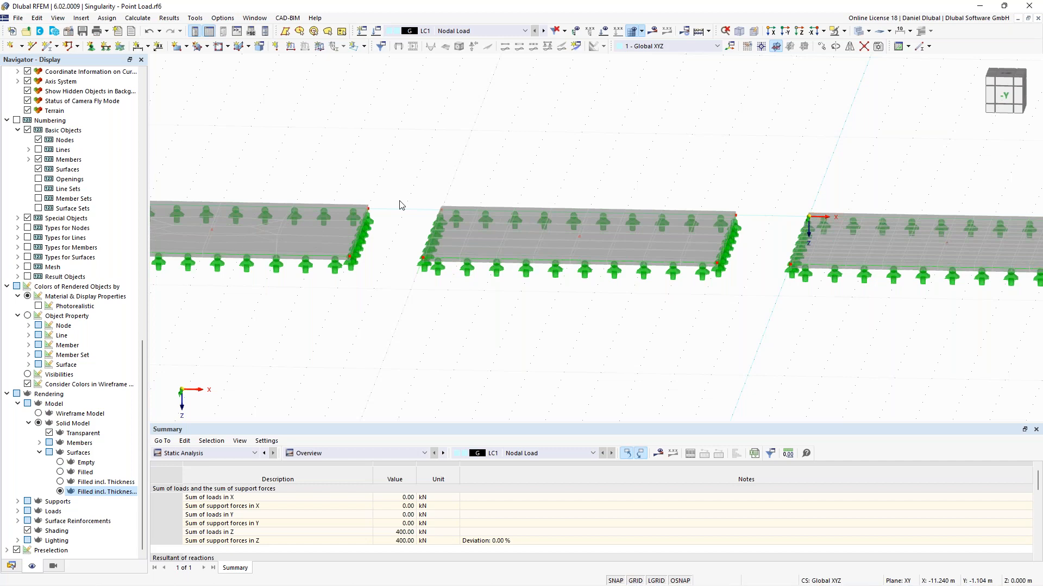
pyautogui.scroll(-5, 400, 204)
pyautogui.keyDown('ctrl'); pyautogui.moveTo(433, 172); pyautogui.dragTo(428, 268, button='middle'); pyautogui.keyUp('ctrl')
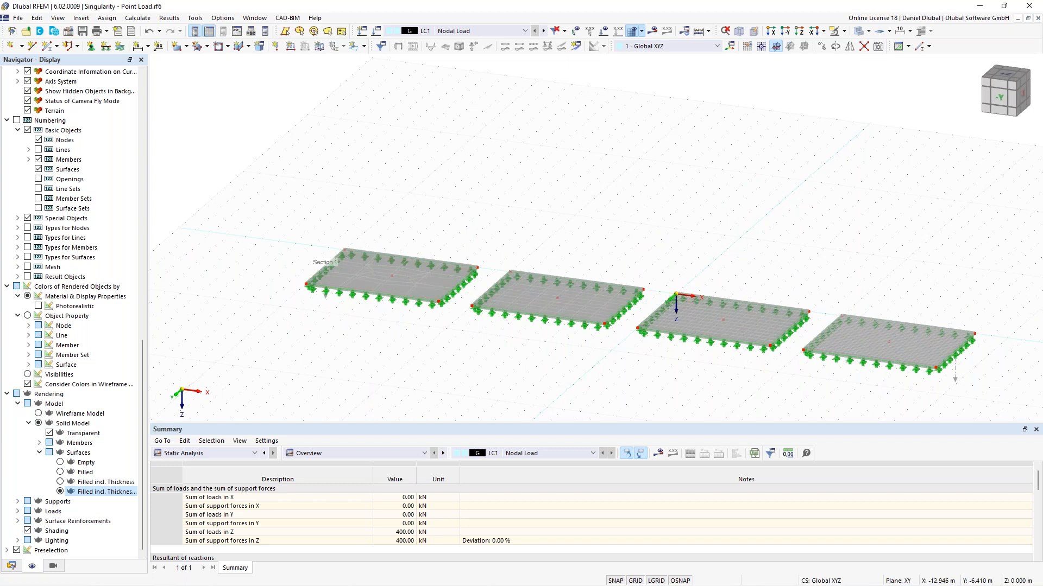
pyautogui.scroll(3, 463, 205)
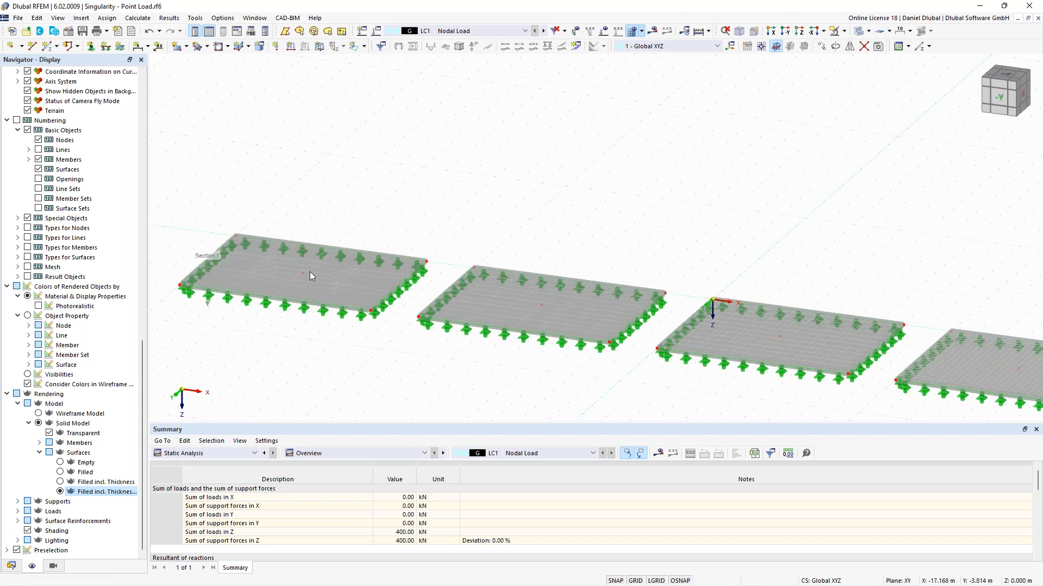
pyautogui.moveTo(421, 205); pyautogui.dragTo(471, 181, button='middle')
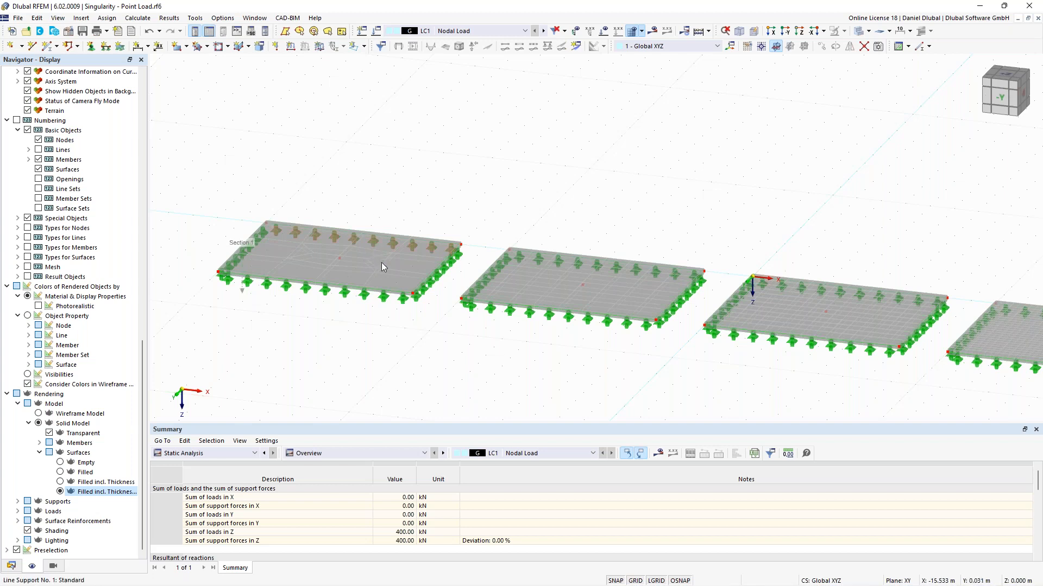
pyautogui.click(364, 46)
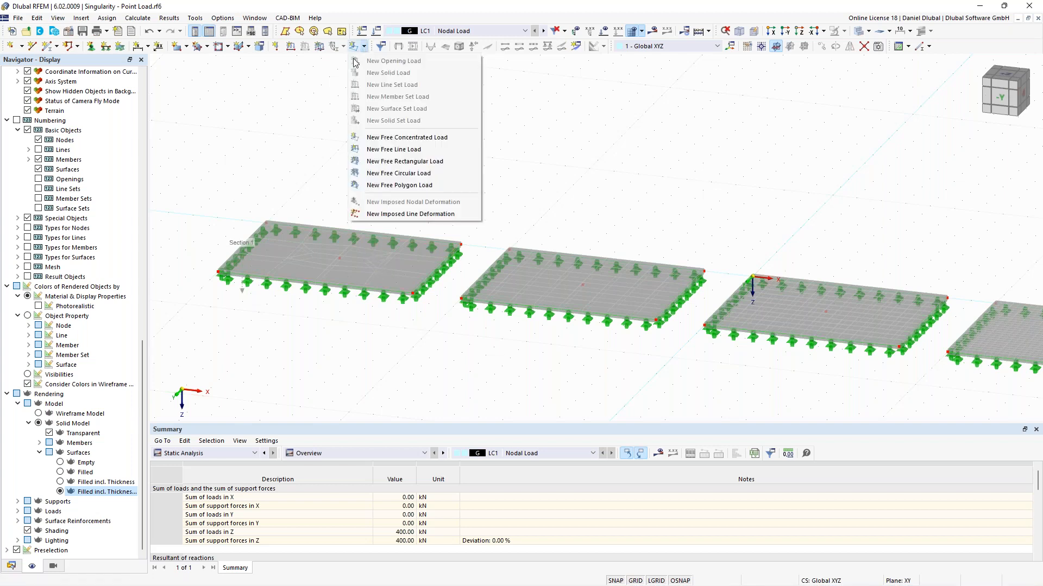
pyautogui.click(395, 163)
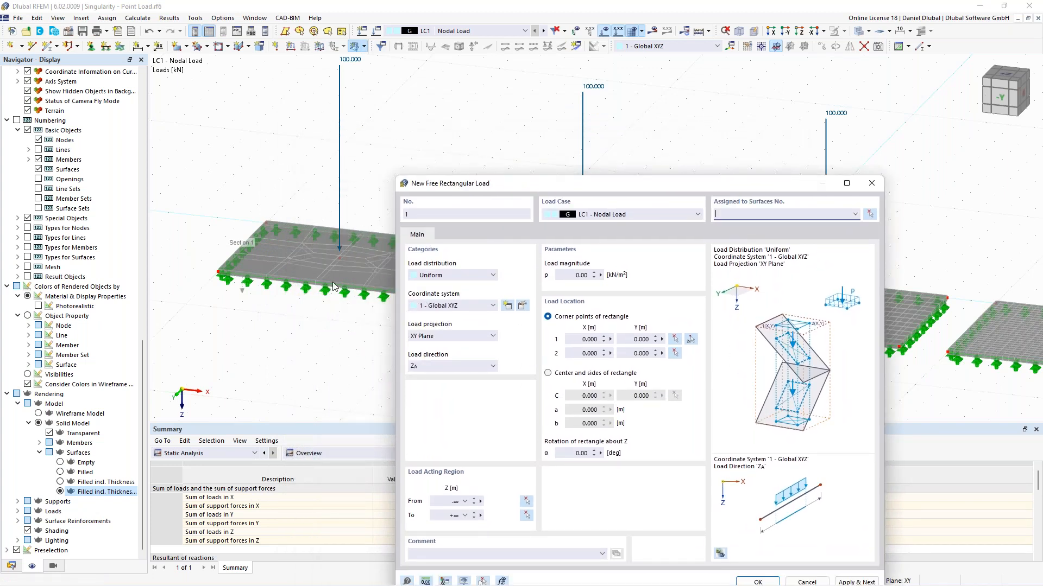
pyautogui.moveTo(510, 172); pyautogui.dragTo(415, 126)
pyautogui.click(461, 215)
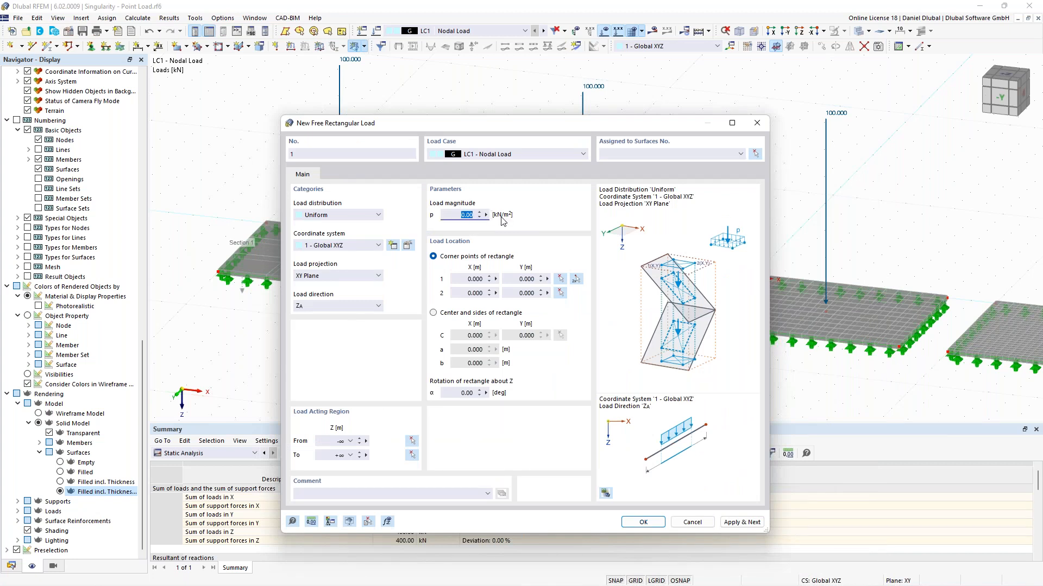
pyautogui.click(518, 156)
pyautogui.click(518, 156)
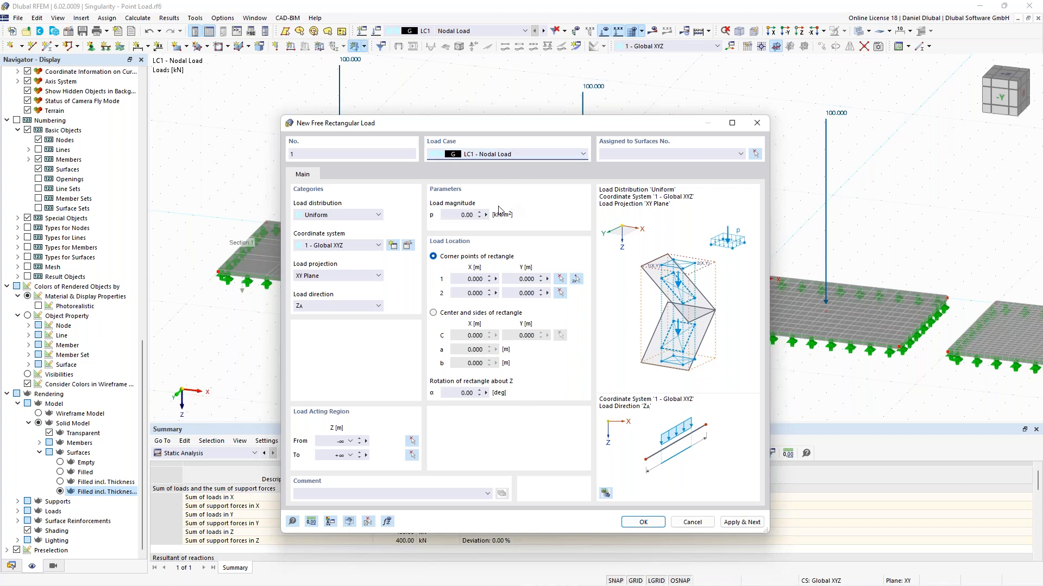
pyautogui.click(757, 123)
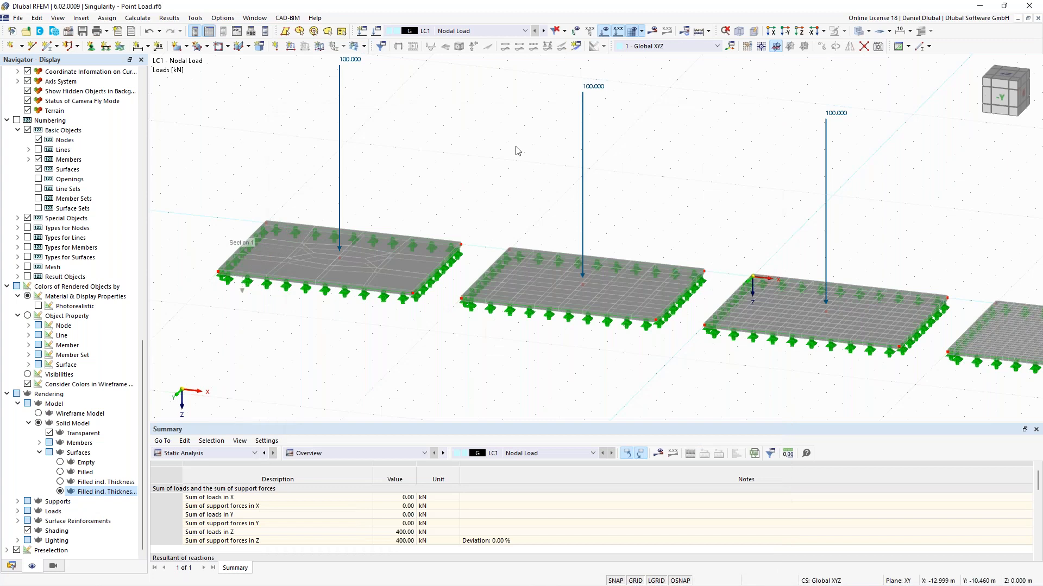
# Step: Create a new load case LC2 named Rectangular Load
pyautogui.scroll(-2, 495, 147)
pyautogui.click(378, 31)
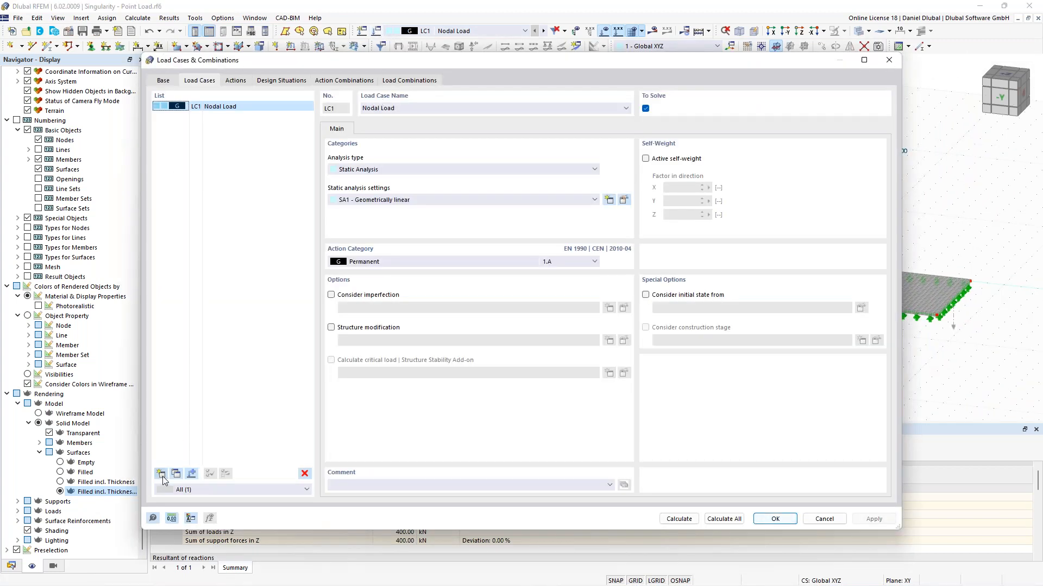
pyautogui.click(160, 474)
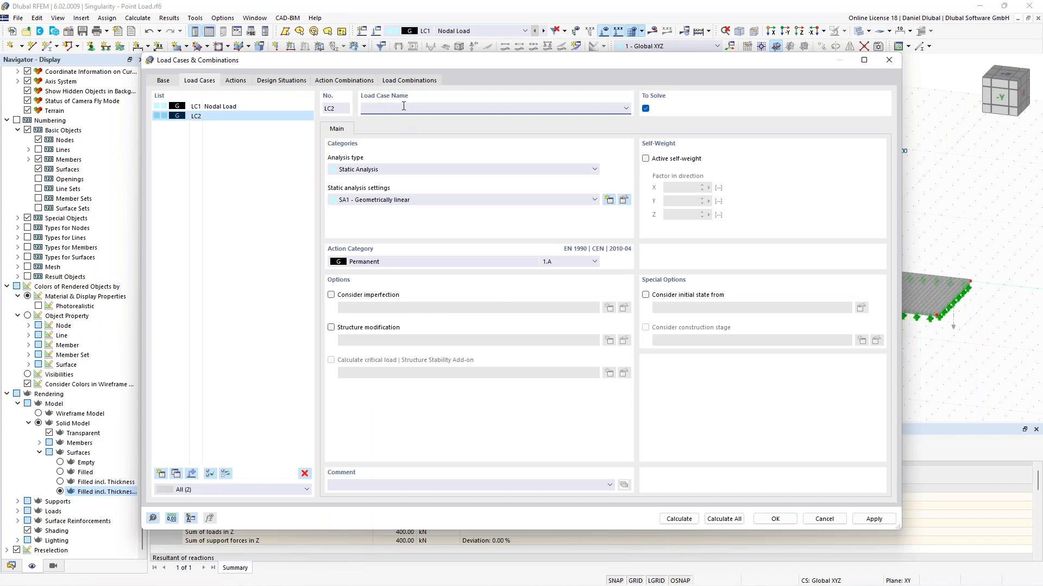
pyautogui.write('Redtangual')
pyautogui.press('BackSpace')
pyautogui.press('BackSpace')
pyautogui.write('lar Load')
pyautogui.click(775, 518)
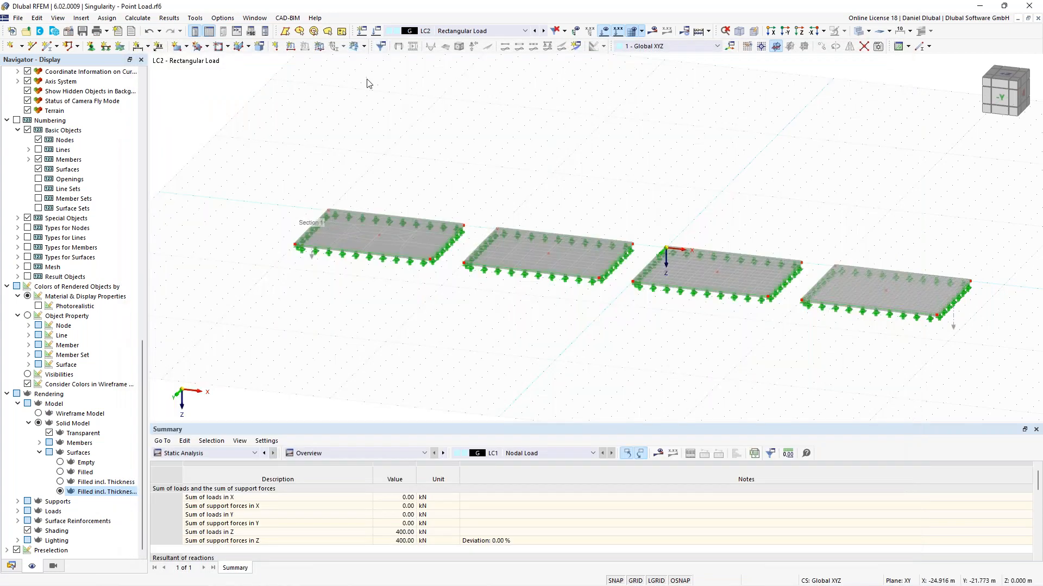
# Step: Start a free rectangular load of 400 kN/m², defined by its center and sides a and b of 0.5 m
pyautogui.click(354, 46)
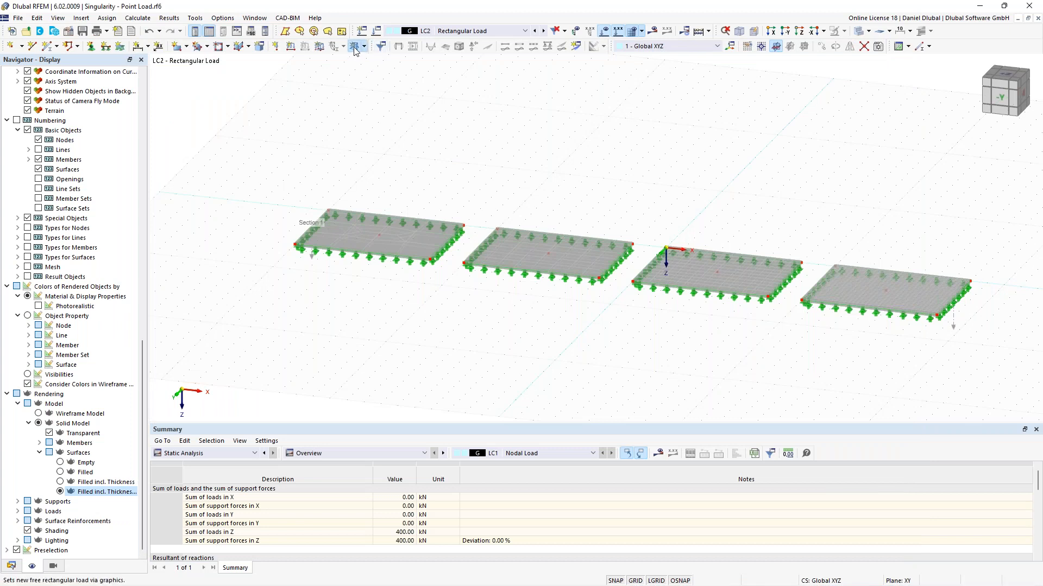
pyautogui.click(456, 213)
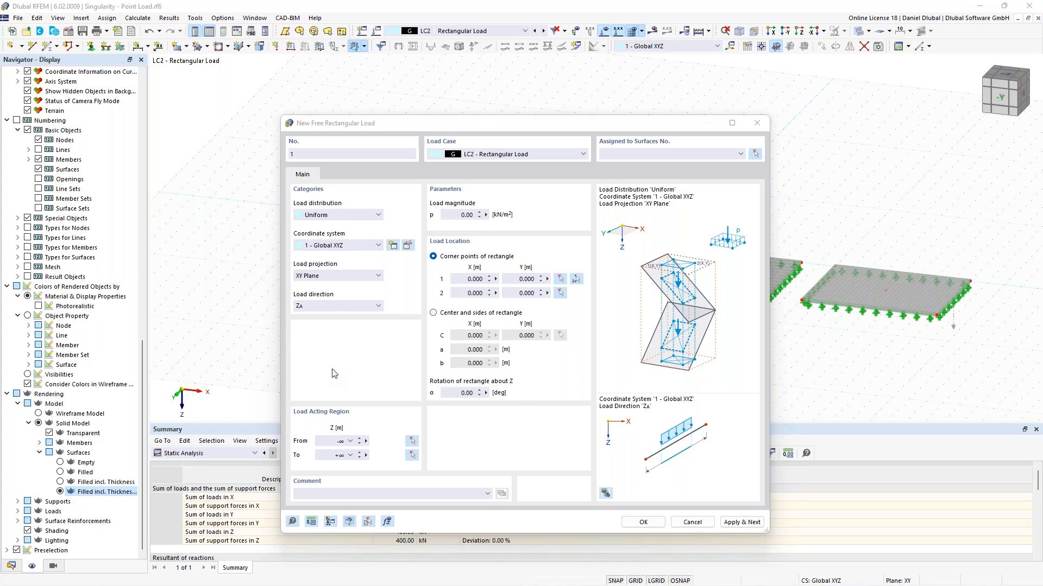
pyautogui.click(574, 218)
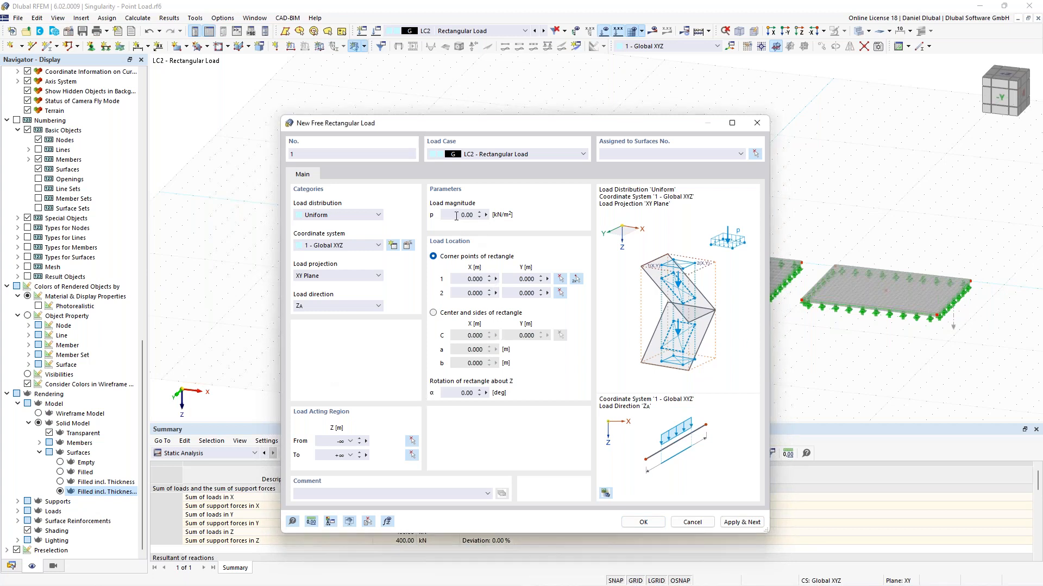
pyautogui.write('400')
pyautogui.click(451, 314)
pyautogui.click(463, 337)
pyautogui.press('Tab')
pyautogui.press('Tab')
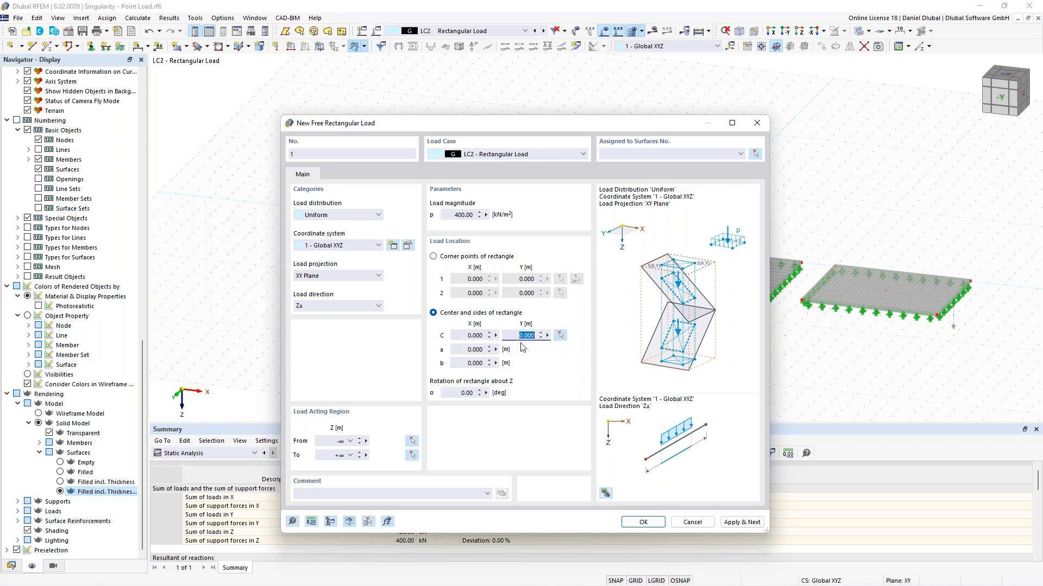
pyautogui.press('Tab')
pyautogui.write('0,5')
pyautogui.press('Tab')
pyautogui.write('0,5')
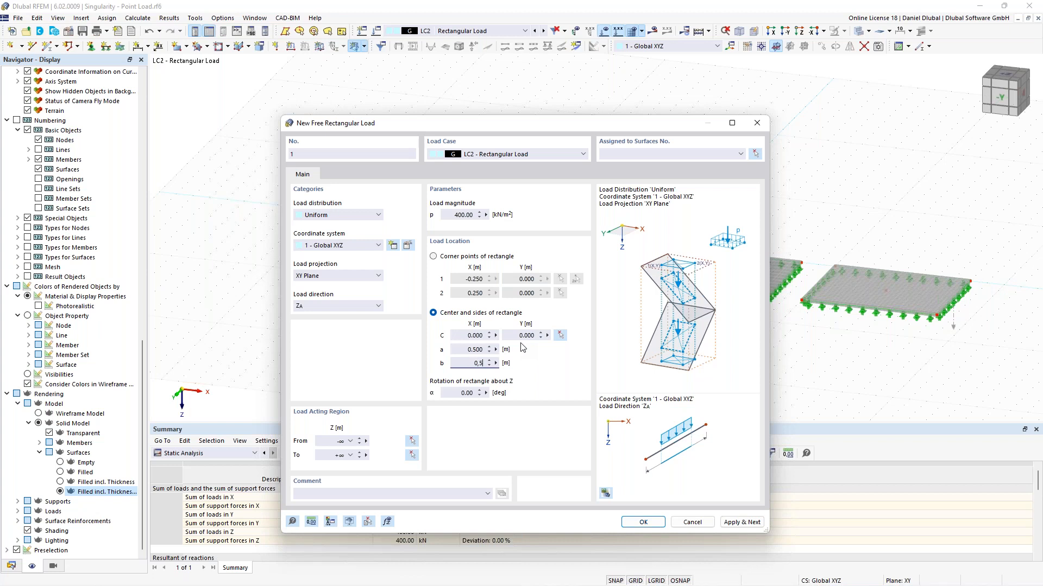
# Step: Place the rectangular load's center at the first plate's midpoint, assign it to surface 1, and apply it
pyautogui.click(561, 337)
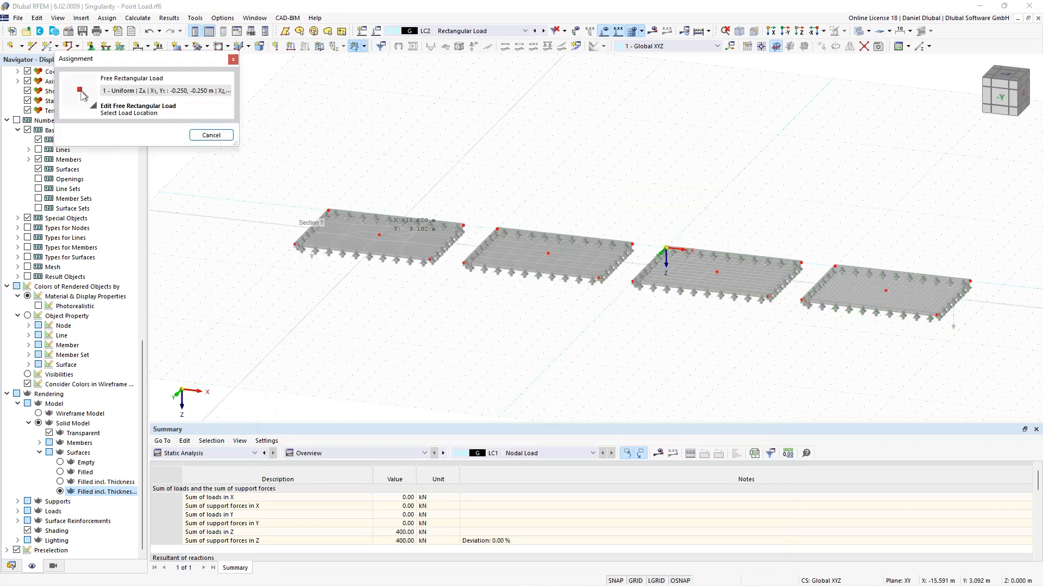
pyautogui.click(379, 235)
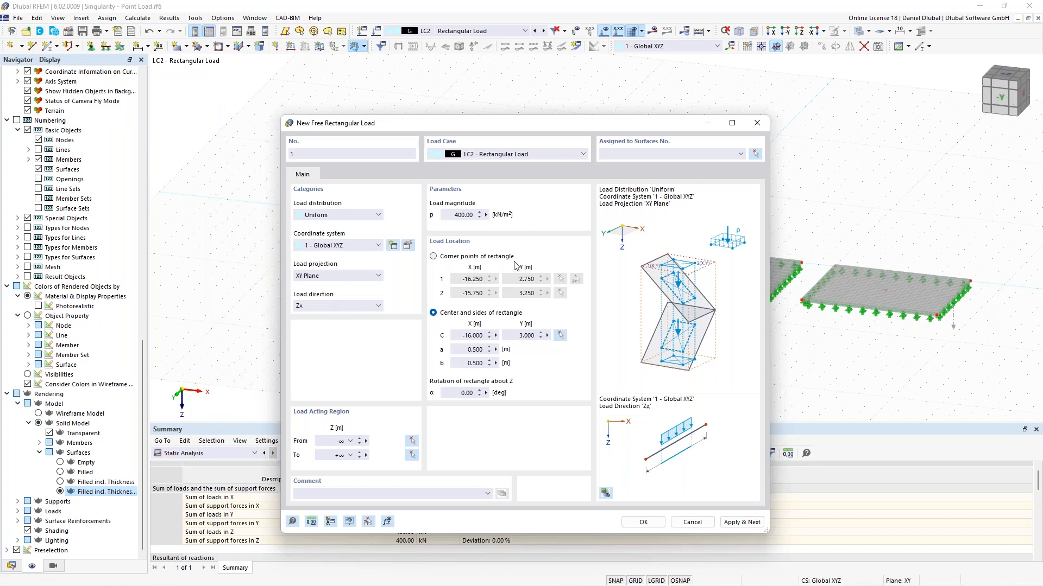
pyautogui.click(755, 154)
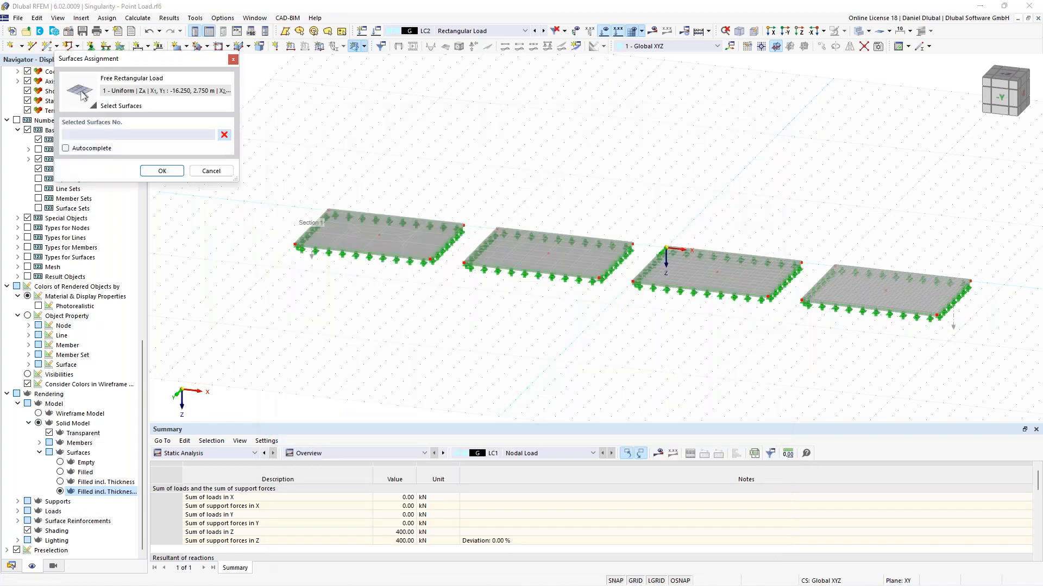
pyautogui.click(353, 243)
pyautogui.click(161, 171)
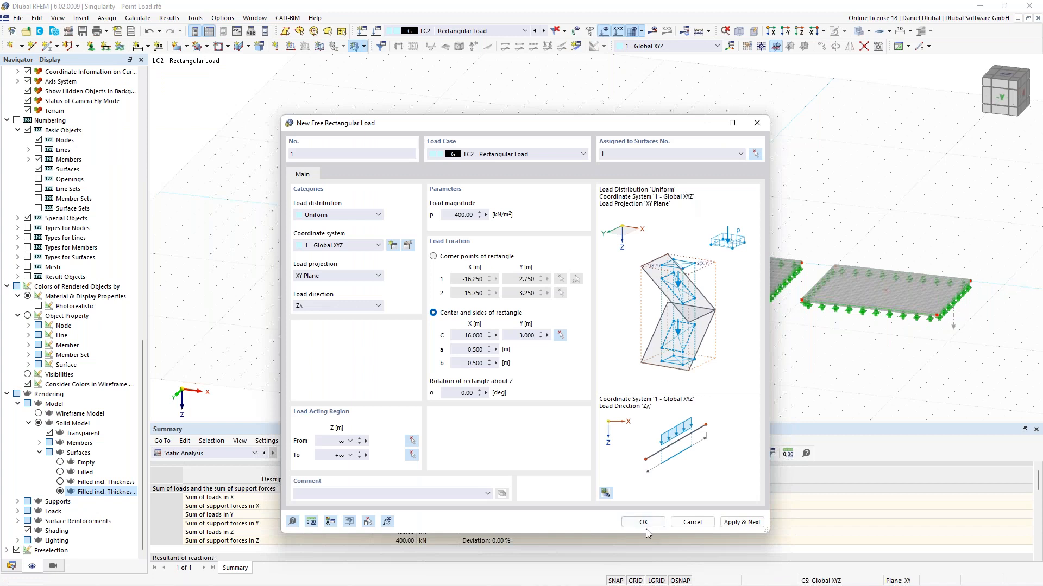
pyautogui.click(742, 525)
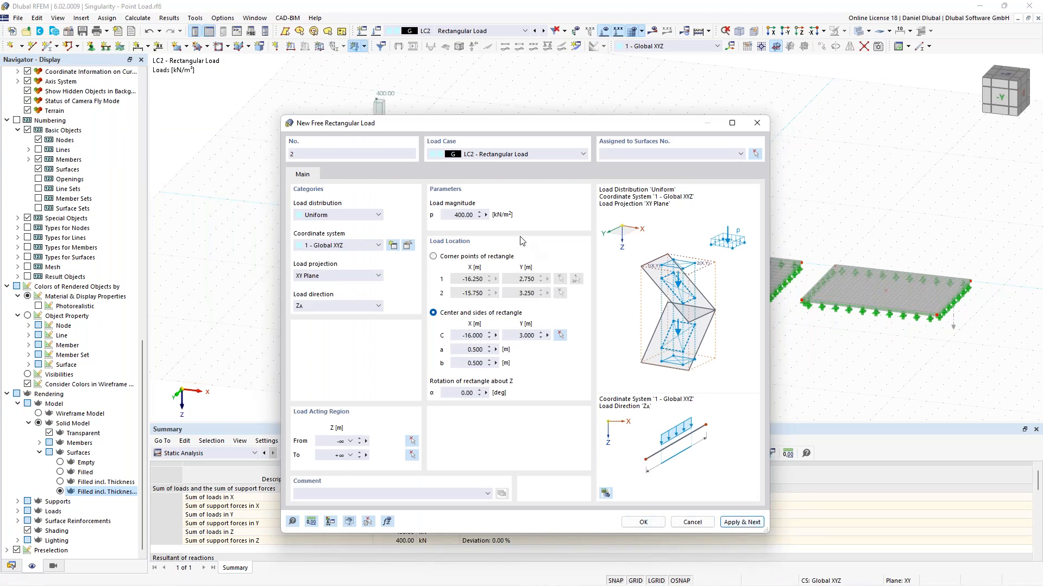
# Step: Add a second 400 kN/m² rectangular load centred on the second plate's midpoint and assigned to that surface
pyautogui.moveTo(472, 125); pyautogui.dragTo(391, 126)
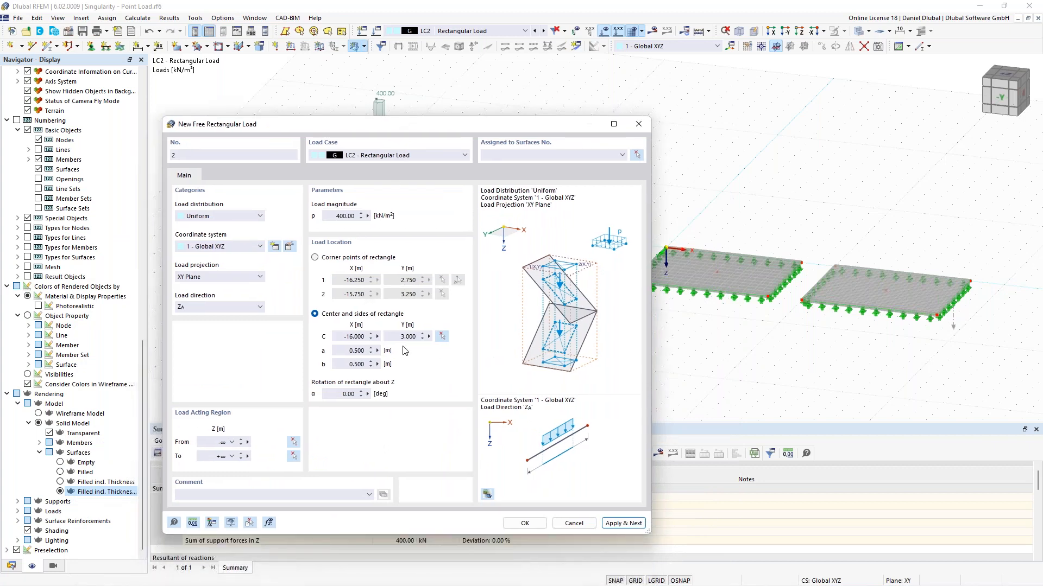
pyautogui.click(441, 336)
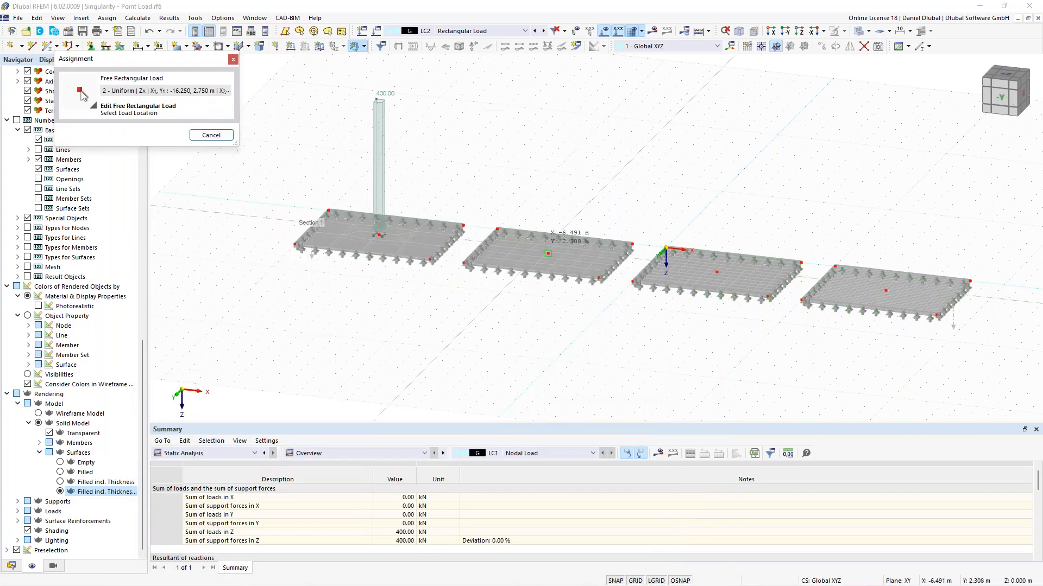
pyautogui.click(548, 254)
pyautogui.click(639, 155)
pyautogui.click(559, 256)
pyautogui.click(151, 168)
pyautogui.click(632, 521)
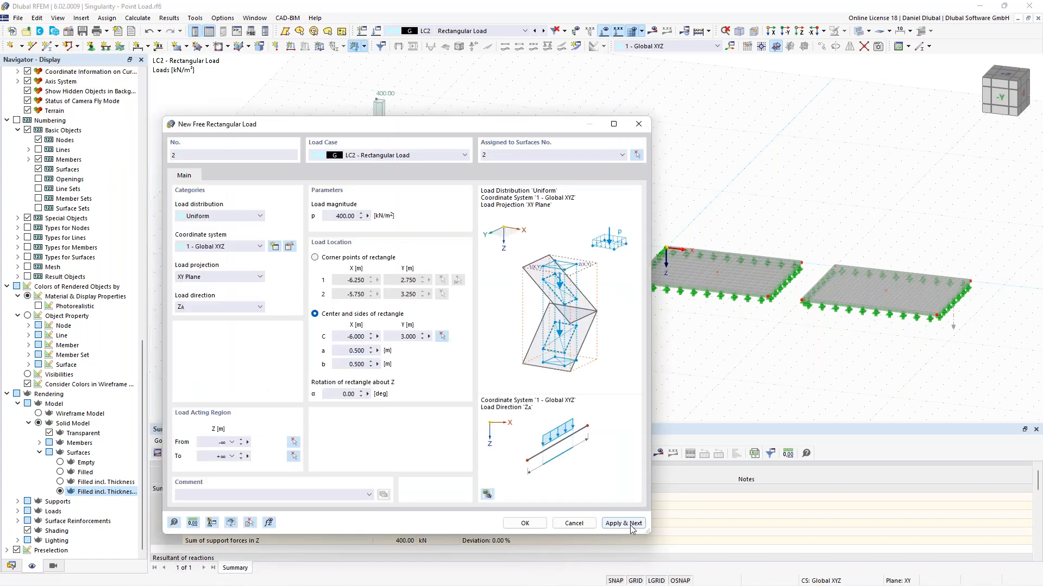
# Step: Add a third 400 kN/m² rectangular load centred on the third plate's midpoint and assigned to surface 3
pyautogui.click(442, 337)
pyautogui.click(713, 281)
pyautogui.click(647, 180)
pyautogui.click(685, 268)
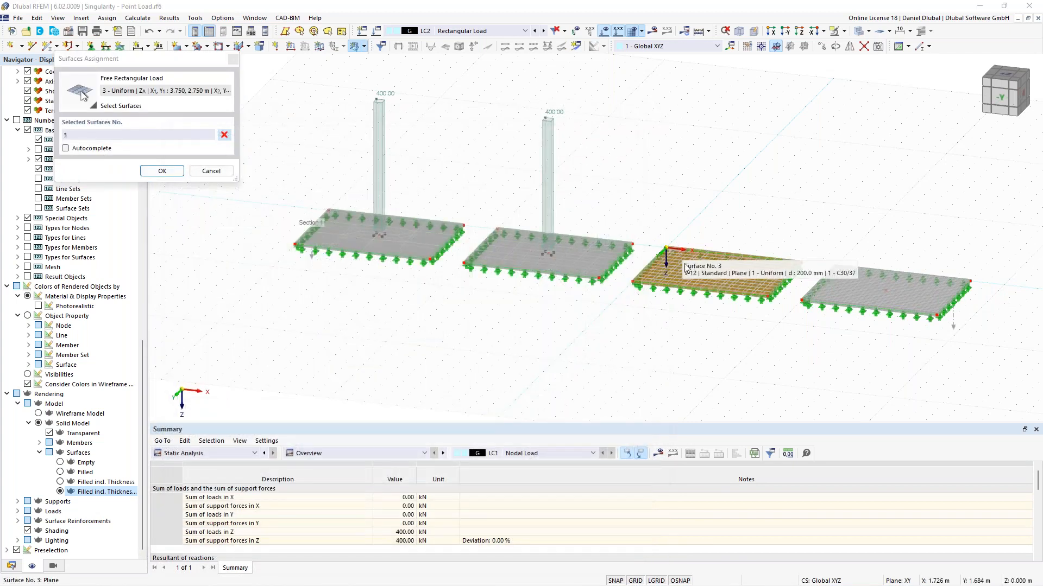
pyautogui.click(162, 171)
pyautogui.click(624, 523)
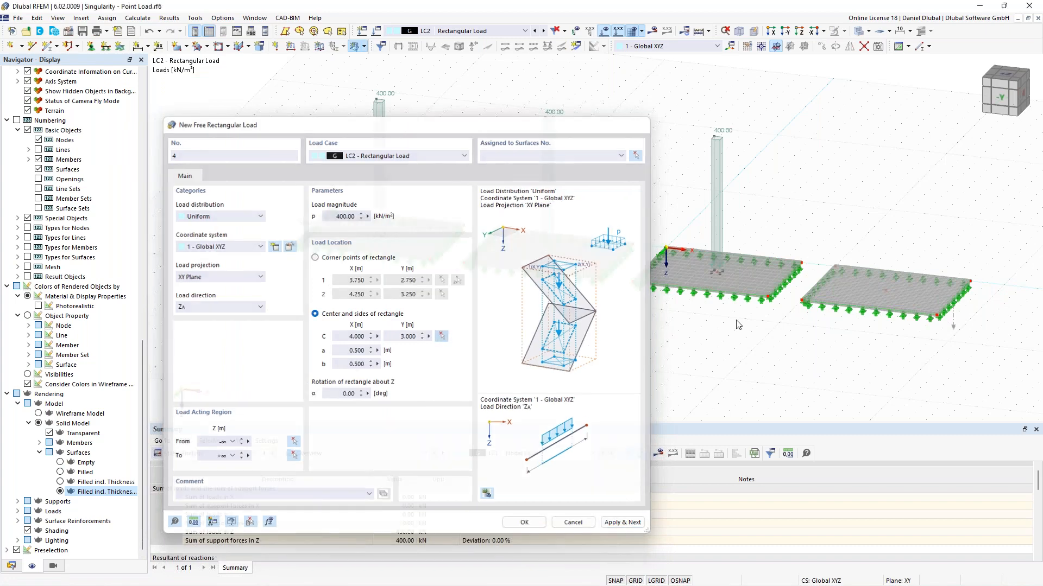
# Step: Add a fourth 400 kN/m² rectangular load centred on the fourth plate's midpoint, assigned to surface 4, and close the dialog
pyautogui.click(442, 337)
pyautogui.click(885, 290)
pyautogui.click(636, 157)
pyautogui.click(869, 289)
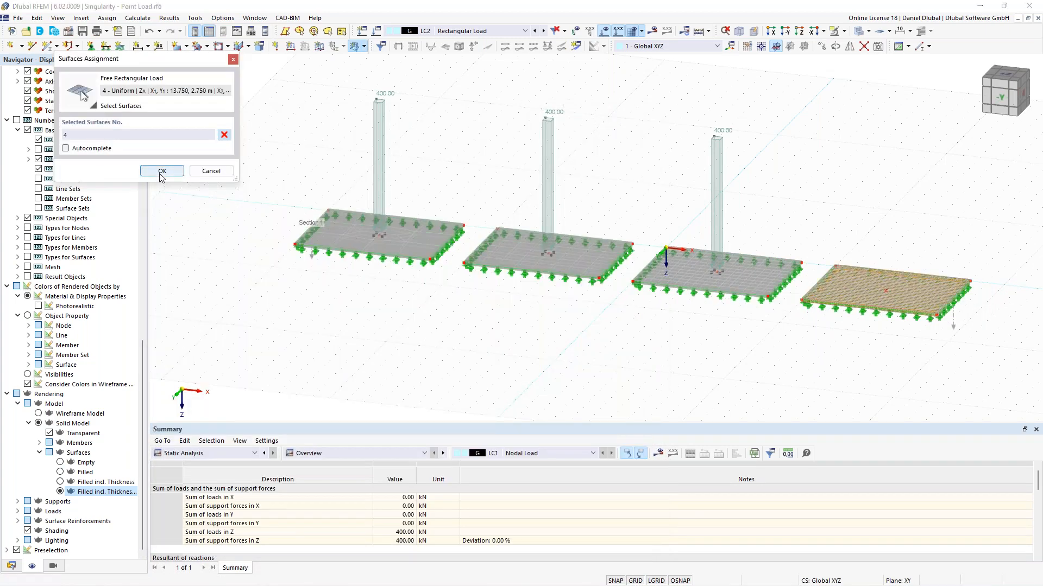
pyautogui.click(162, 171)
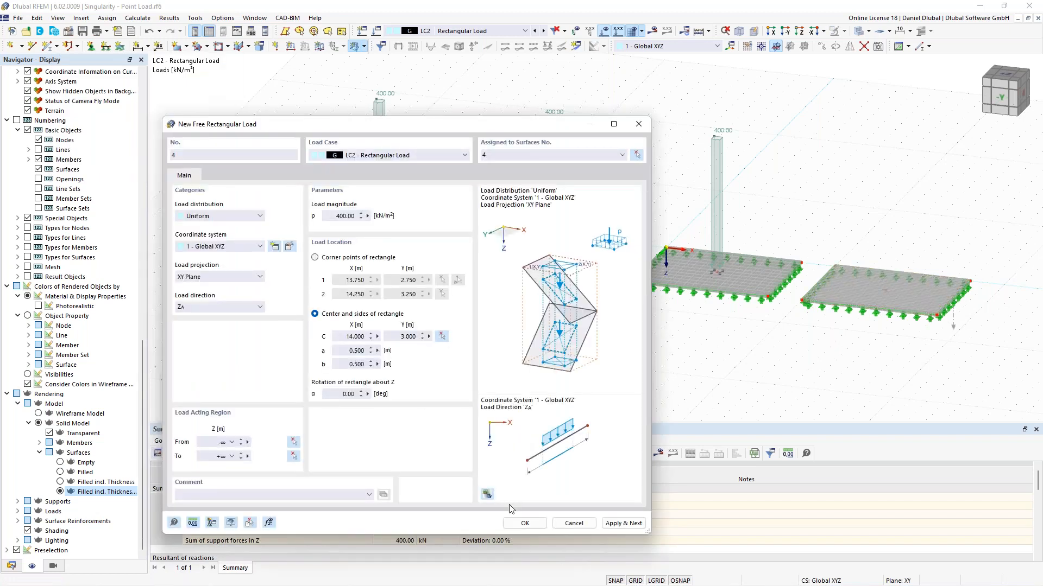
pyautogui.click(525, 523)
# Step: Switch between LC1 and LC2 to compare the nodal loads with the rectangular loads on the plates
pyautogui.scroll(-2, 589, 360)
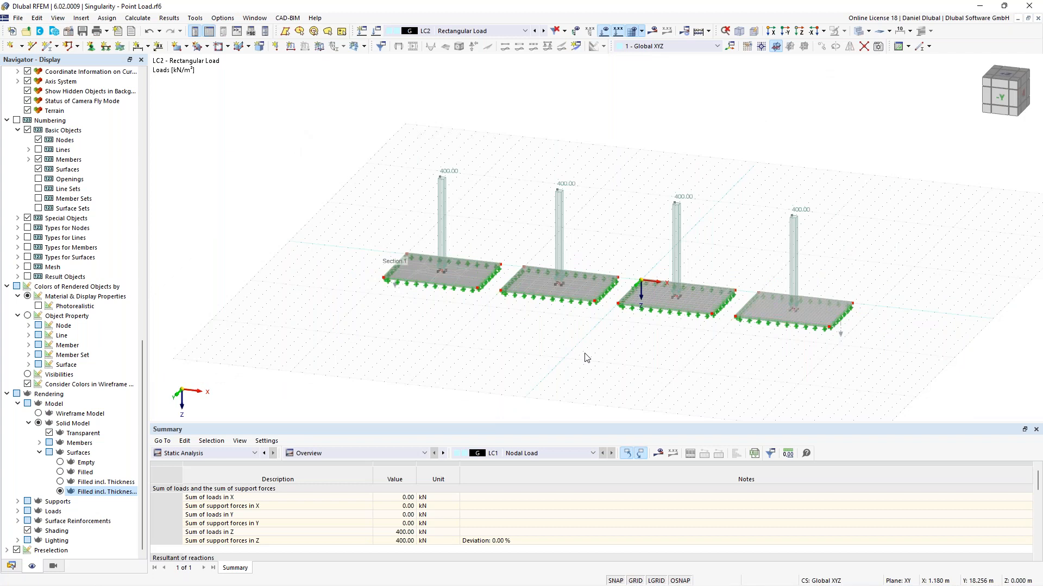
pyautogui.keyDown('ctrl'); pyautogui.moveTo(585, 353); pyautogui.dragTo(565, 329, button='middle'); pyautogui.keyUp('ctrl')
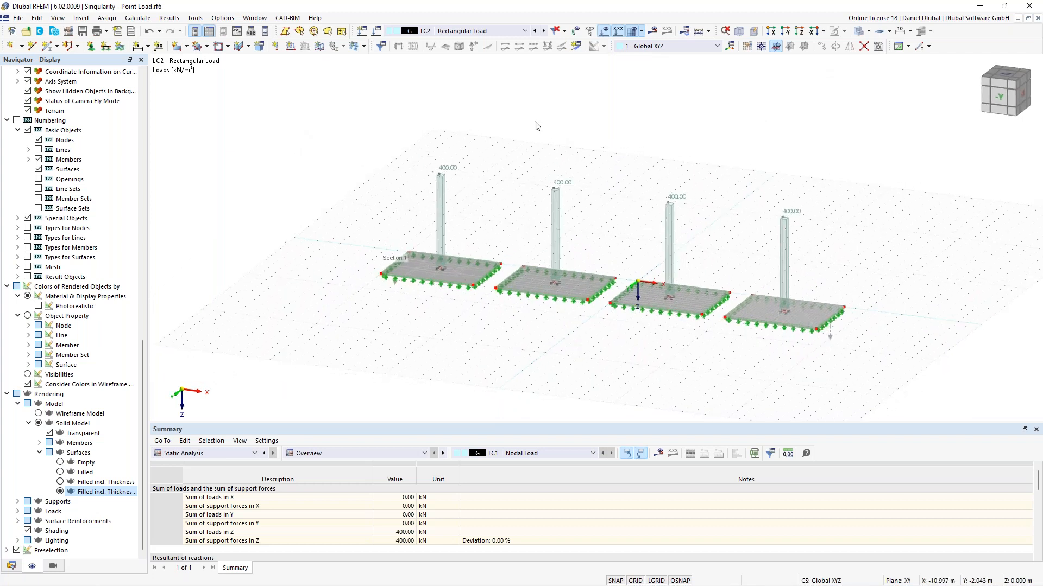
pyautogui.click(535, 31)
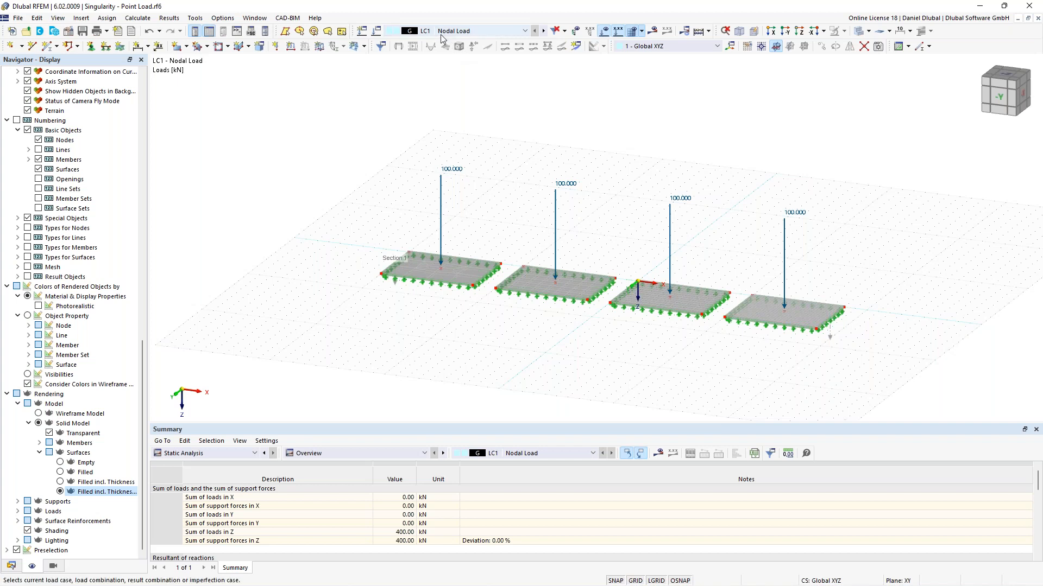
pyautogui.click(535, 31)
pyautogui.moveTo(642, 165); pyautogui.dragTo(564, 171, button='middle')
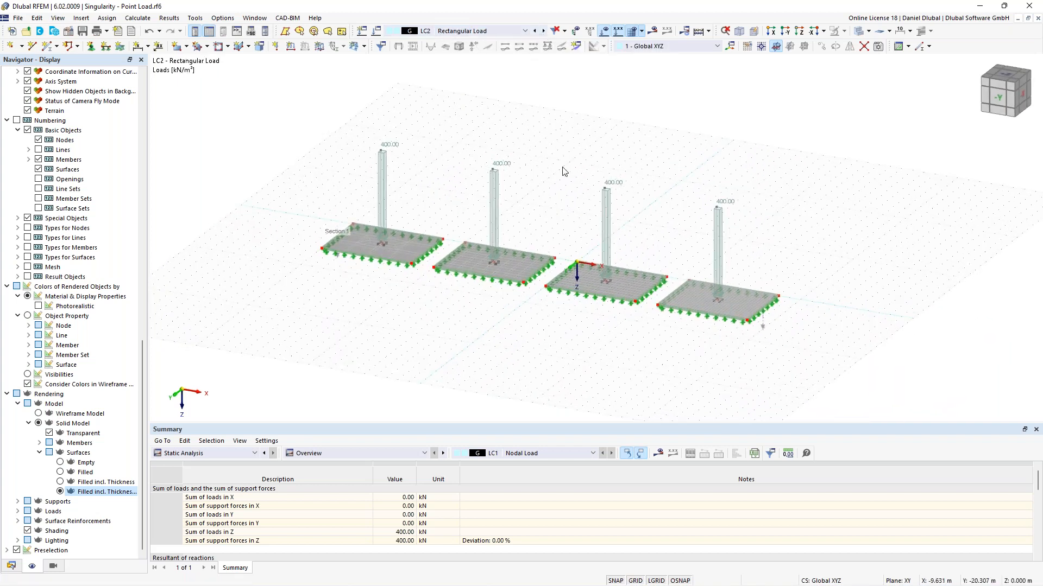
# Step: Calculate the model and examine the mx moment distribution of the rectangular load case on the plates
pyautogui.click(653, 32)
pyautogui.click(568, 346)
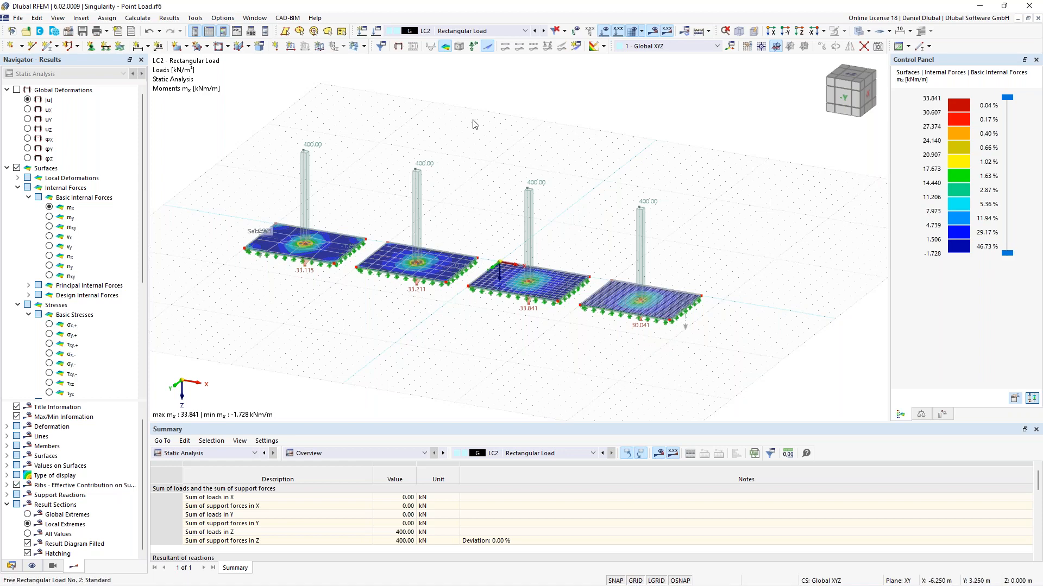
pyautogui.scroll(1, 489, 181)
pyautogui.scroll(2, 509, 186)
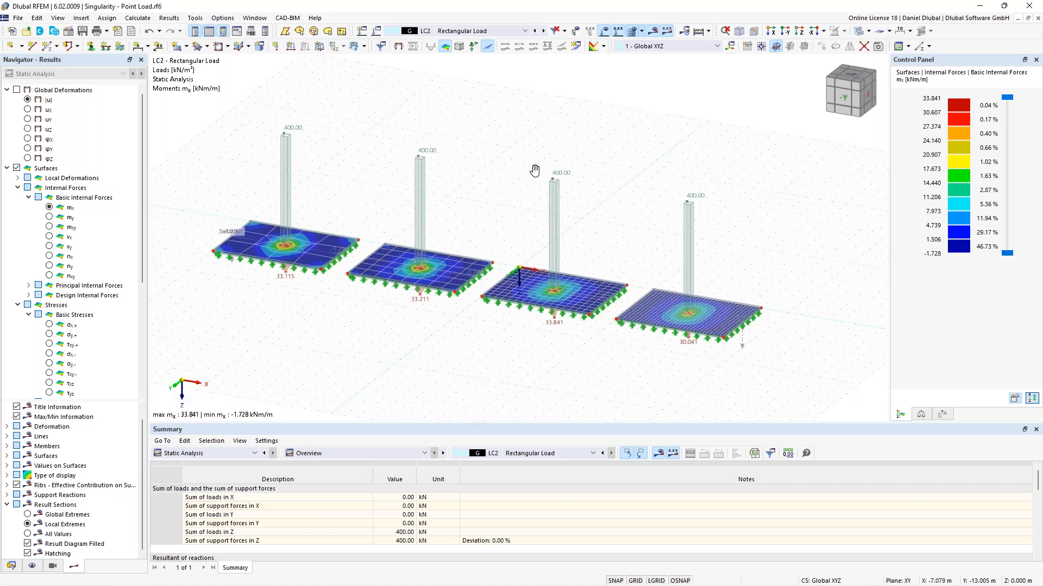
pyautogui.scroll(5, 421, 170)
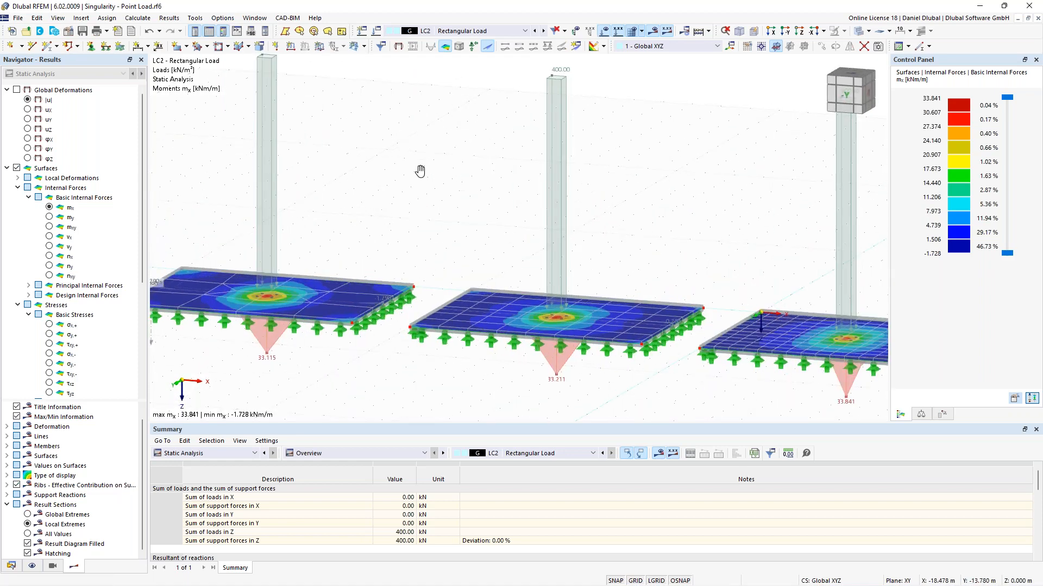
pyautogui.scroll(-5, 413, 244)
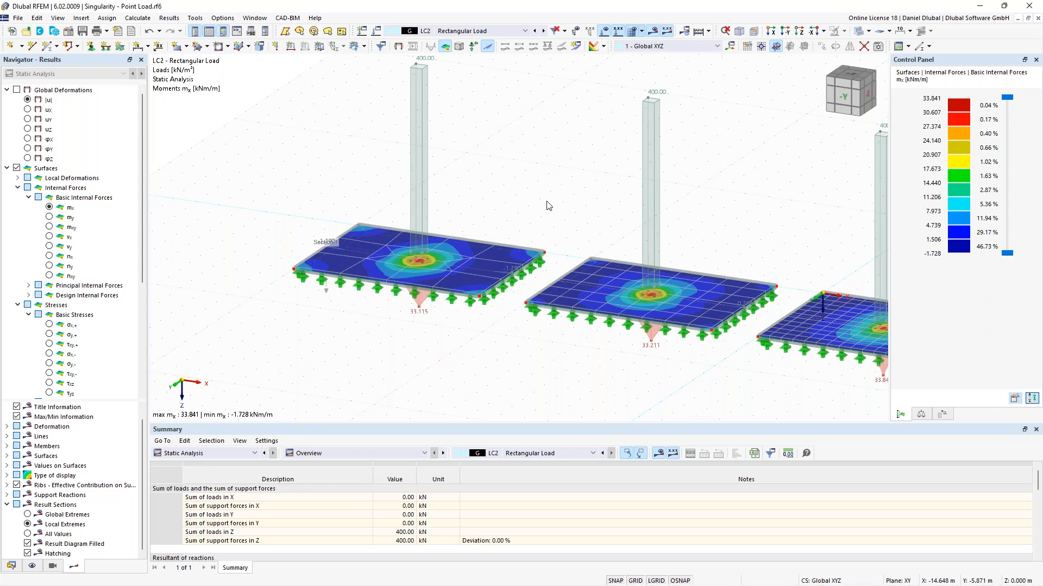
pyautogui.scroll(-4, 548, 206)
pyautogui.moveTo(526, 207); pyautogui.dragTo(612, 213, button='middle')
pyautogui.scroll(1, 427, 258)
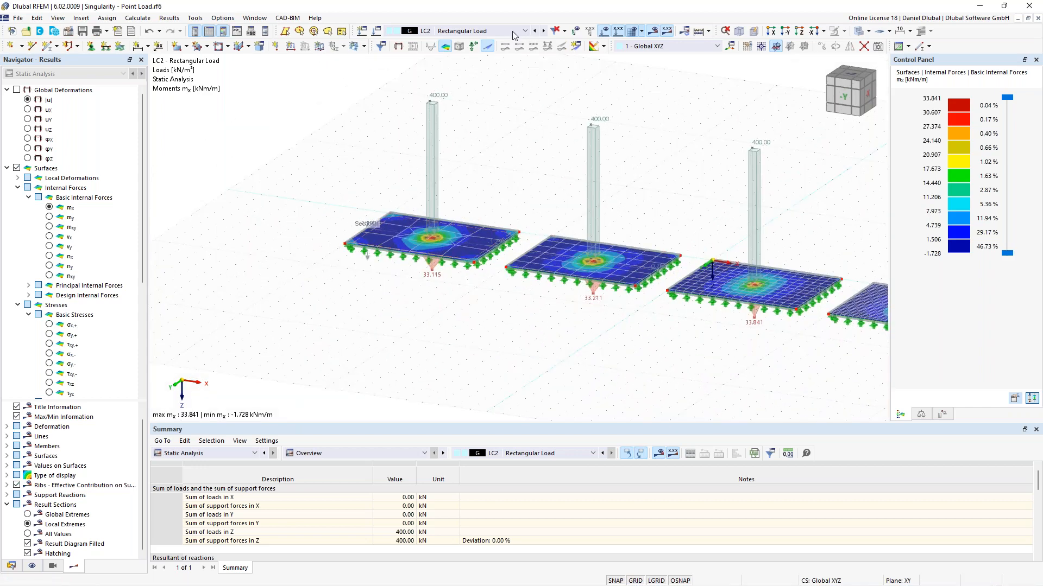
# Step: Compare the mx moments of the nodal load case with those of the rectangular load case on the plates
pyautogui.click(535, 31)
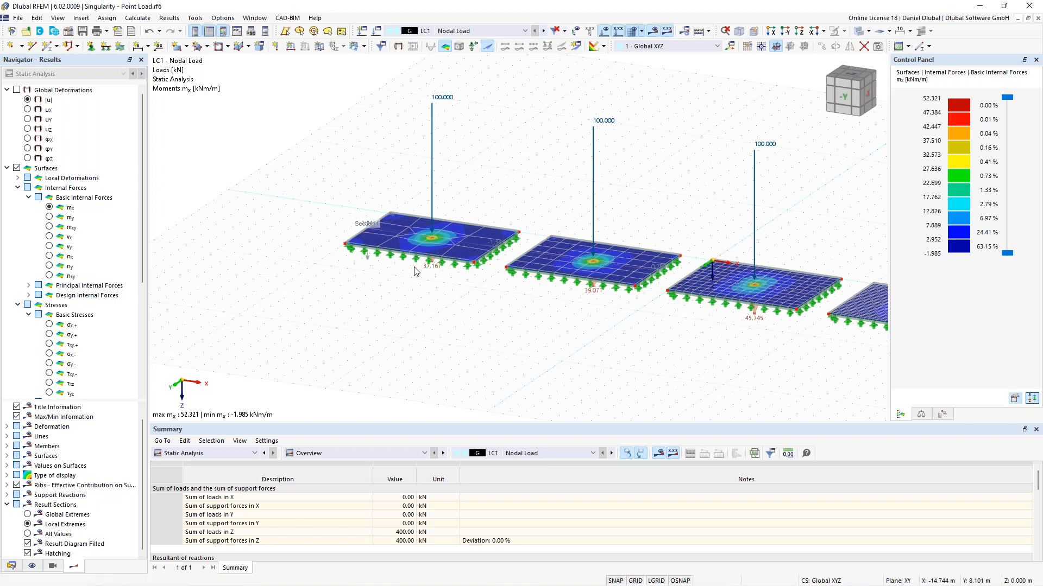
pyautogui.scroll(2, 413, 268)
pyautogui.scroll(-2, 564, 177)
pyautogui.moveTo(614, 183); pyautogui.dragTo(383, 164, button='middle')
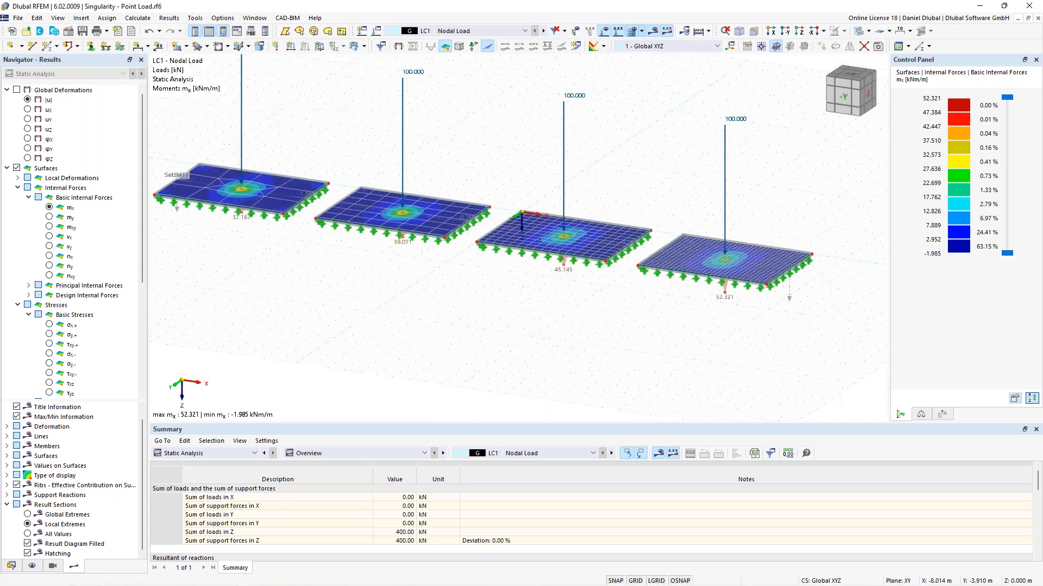
pyautogui.scroll(4, 728, 256)
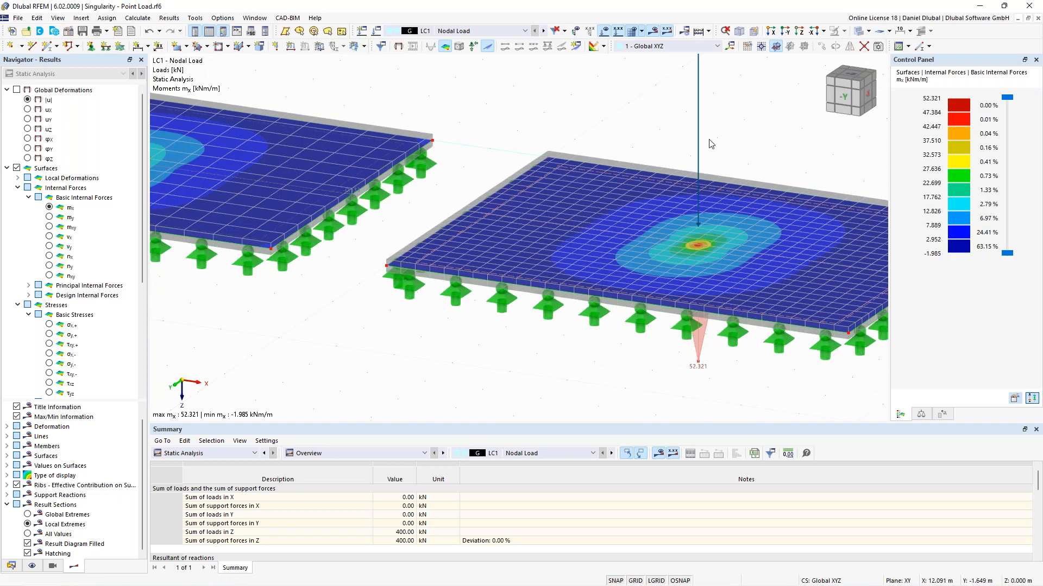
pyautogui.scroll(-3, 718, 141)
pyautogui.moveTo(718, 141); pyautogui.dragTo(659, 254, button='middle')
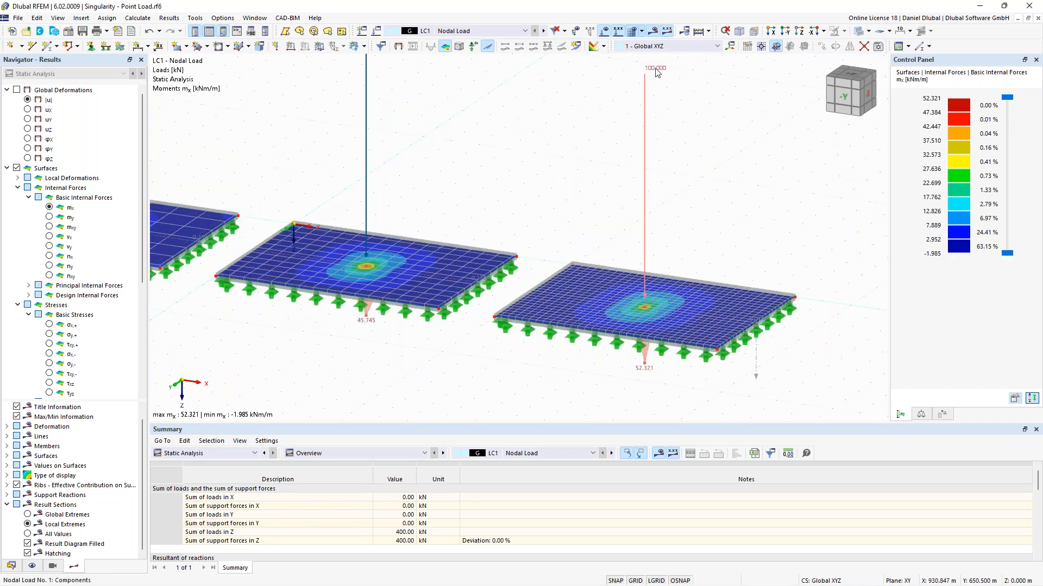
pyautogui.moveTo(657, 73)
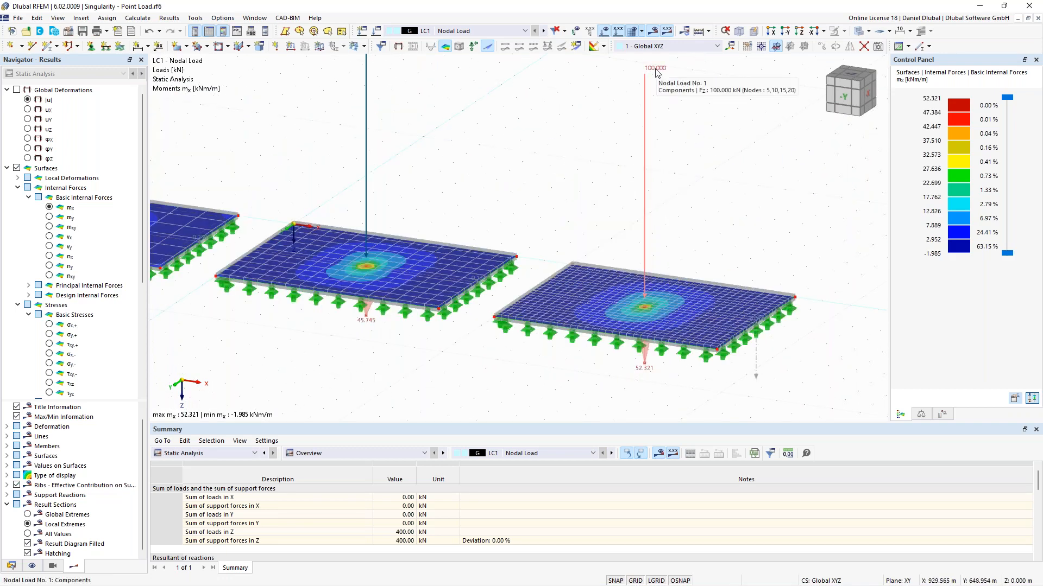
pyautogui.moveTo(672, 313)
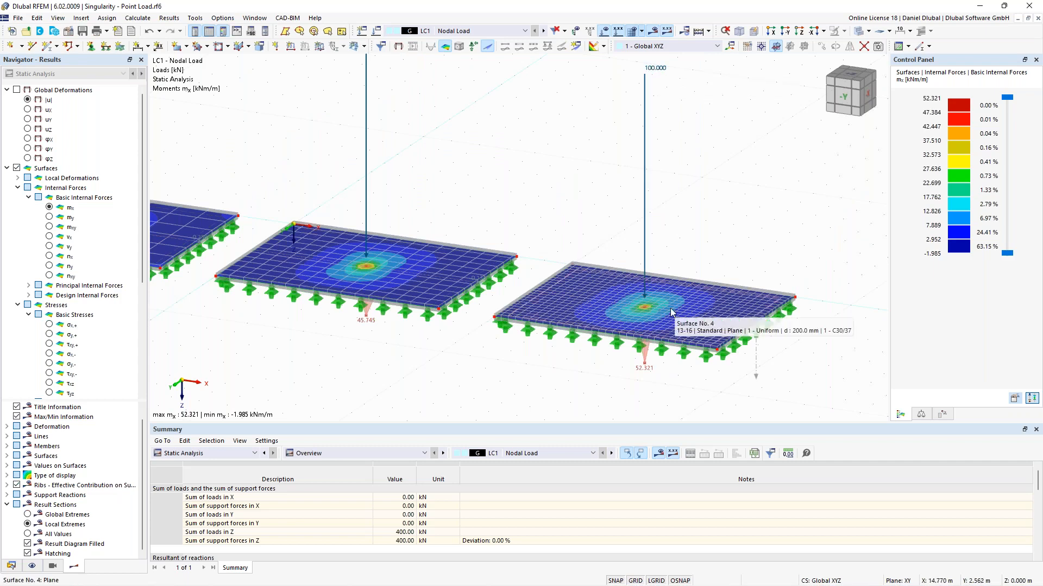
pyautogui.click(543, 31)
pyautogui.scroll(5, 669, 343)
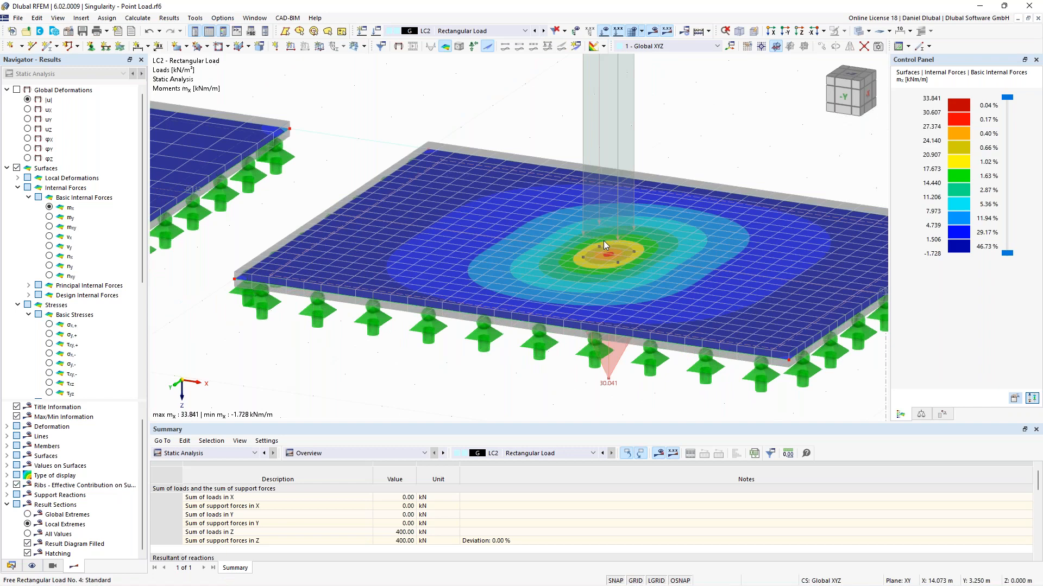
# Step: Zoom out to show all four plates and switch the displayed results to the nodal load case LC1
pyautogui.scroll(2, 592, 219)
pyautogui.scroll(-5, 595, 295)
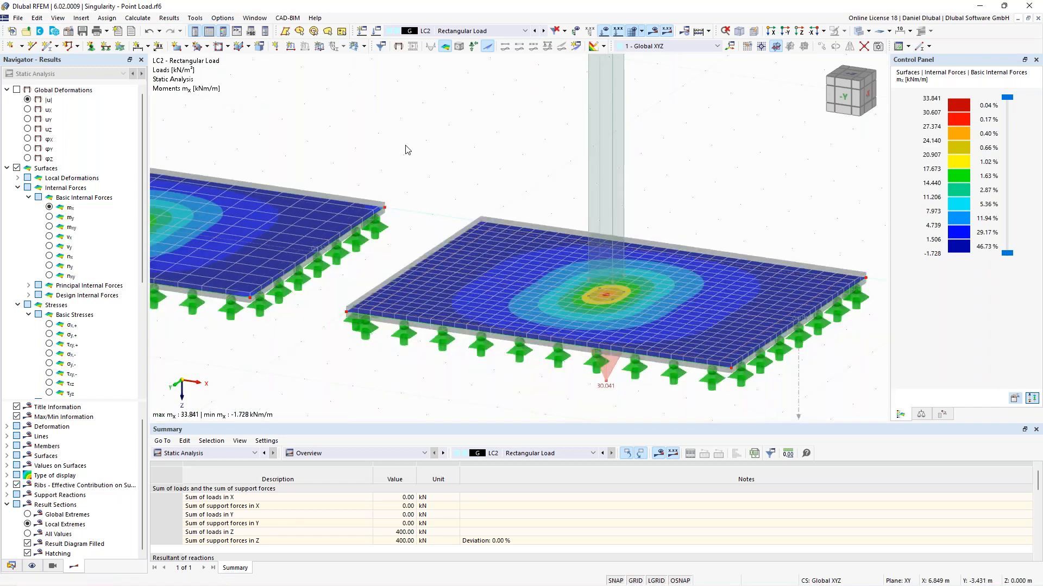
pyautogui.scroll(-6, 407, 150)
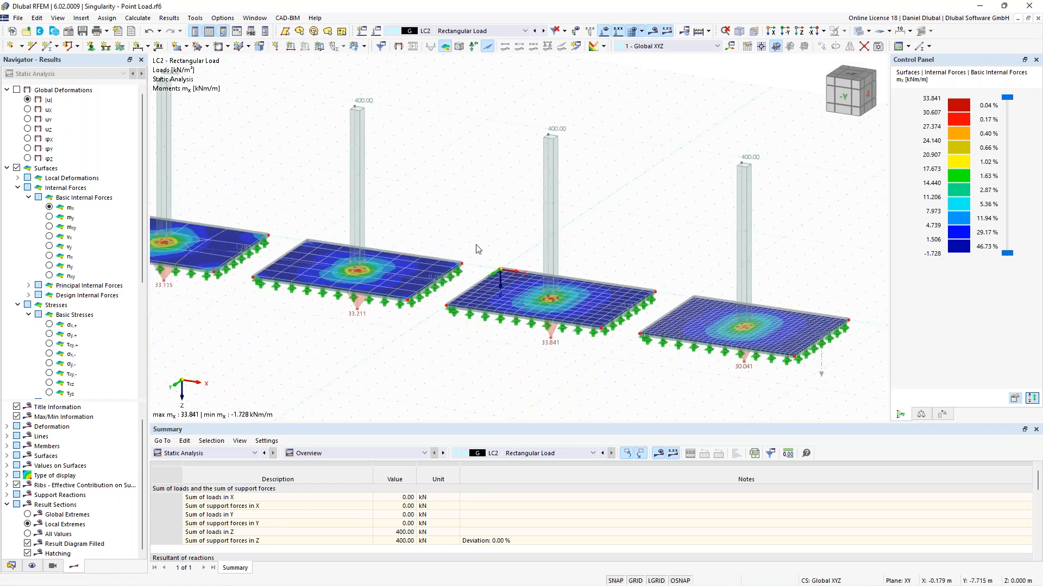
pyautogui.moveTo(557, 147)
pyautogui.moveTo(591, 303)
pyautogui.moveTo(366, 264)
pyautogui.scroll(-4, 440, 214)
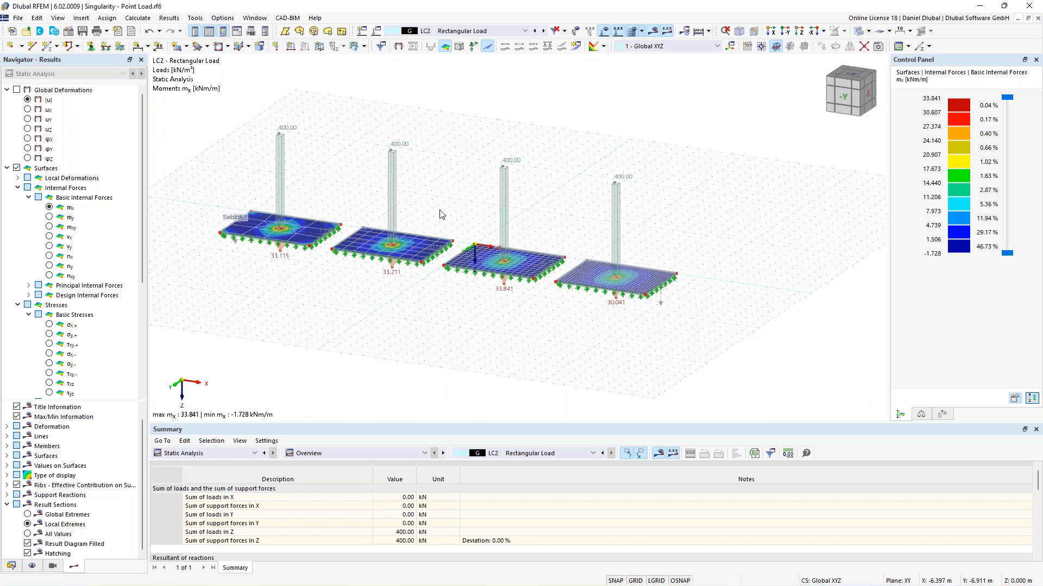
pyautogui.moveTo(391, 187); pyautogui.dragTo(506, 203, button='middle')
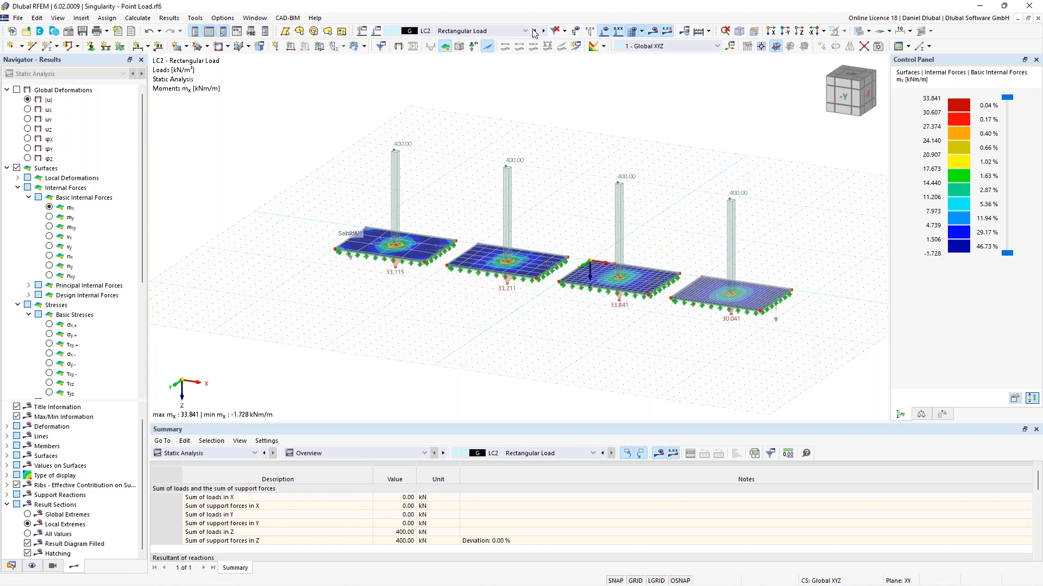
pyautogui.click(534, 31)
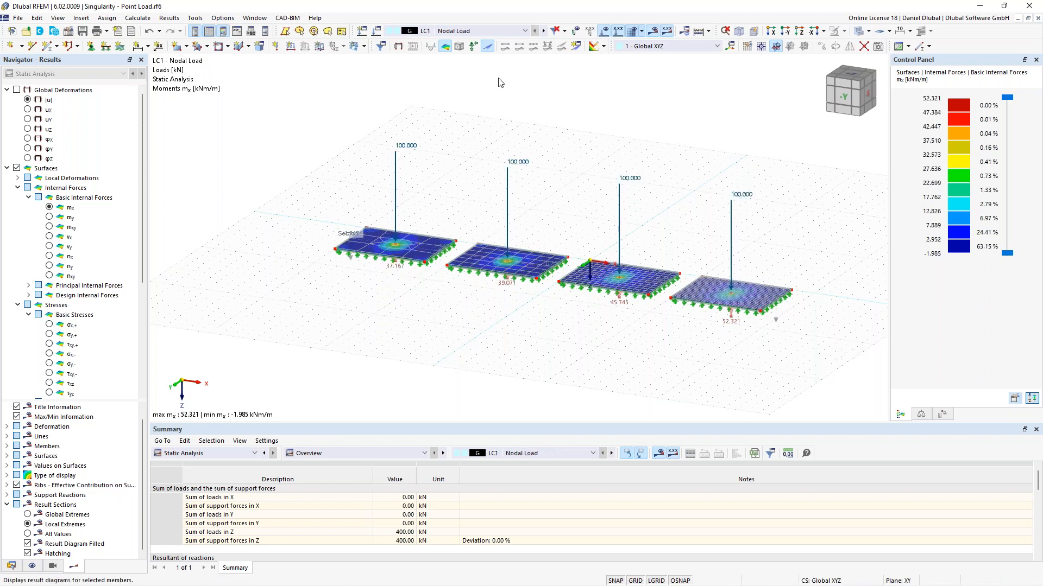
# Step: Open the result diagrams for result section 1 running across the four plates
pyautogui.doubleClick(353, 234)
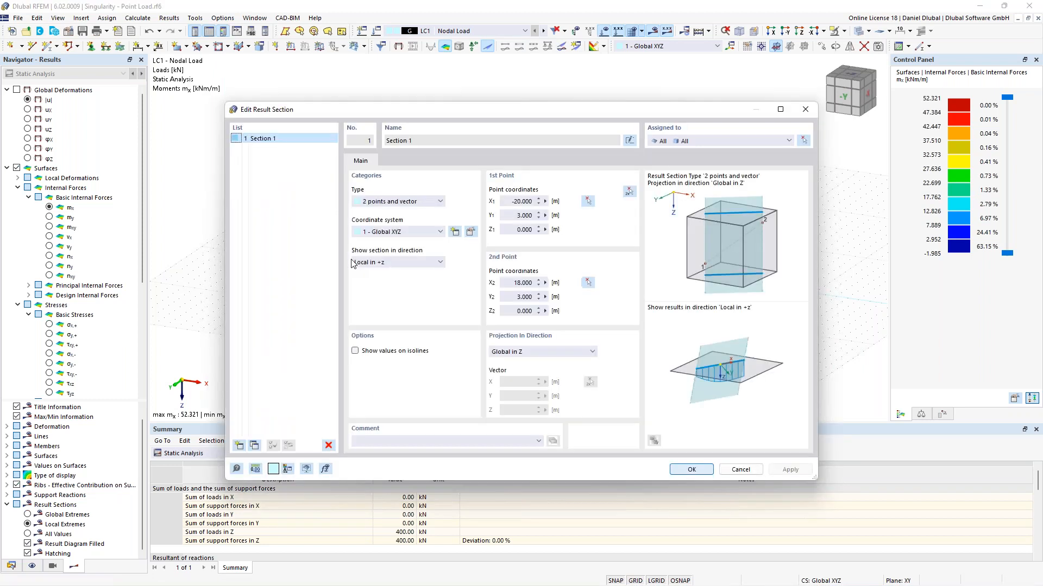
pyautogui.click(739, 469)
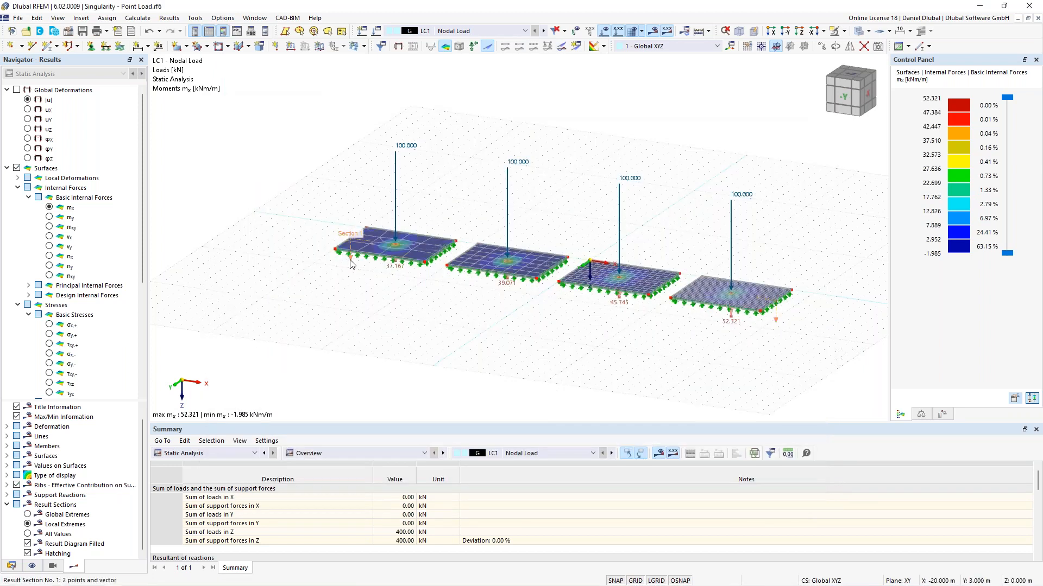
pyautogui.rightClick(350, 264)
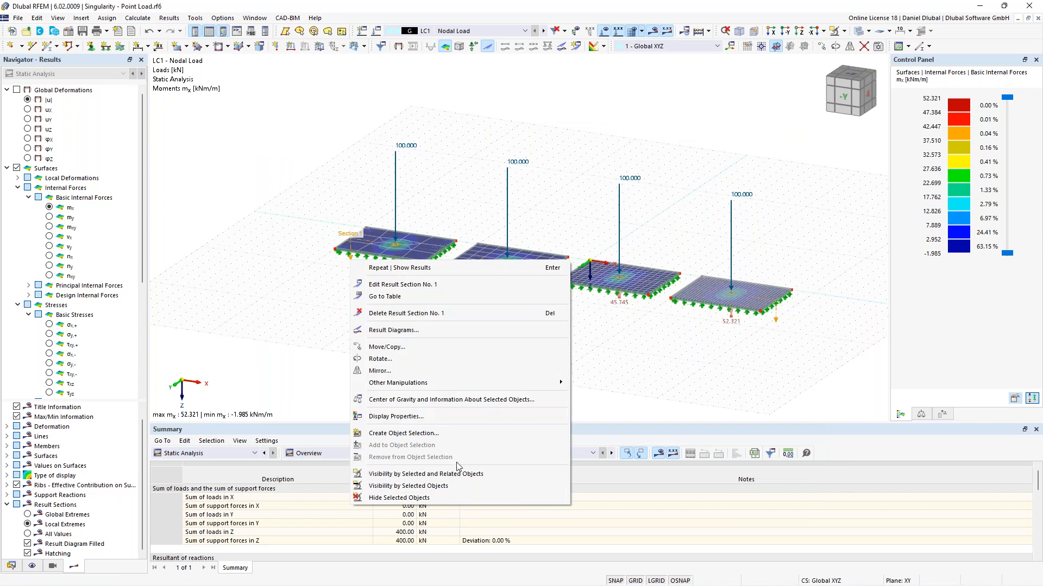
pyautogui.click(470, 333)
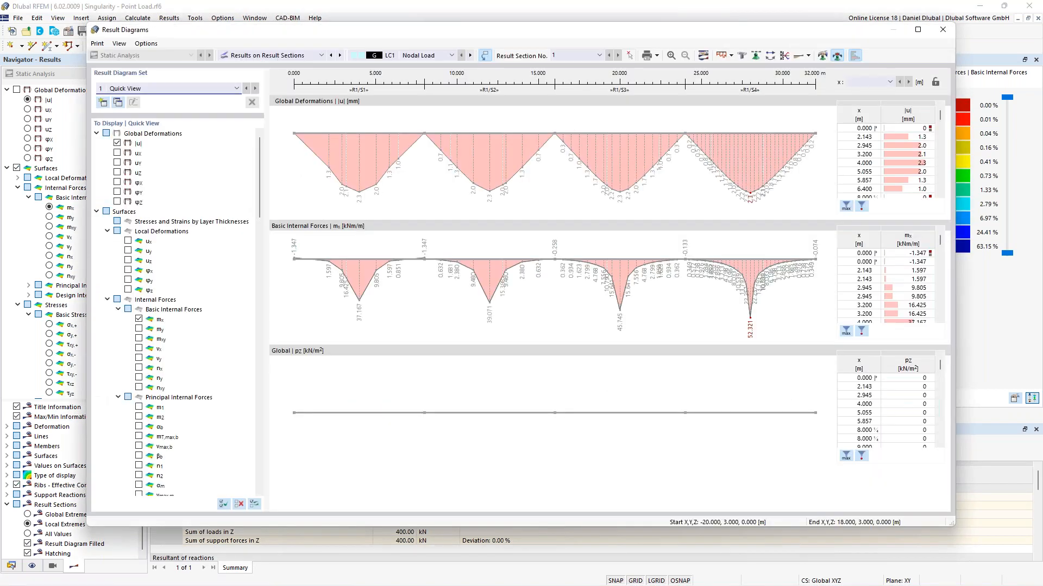
# Step: Hide the global pz load distribution diagram from the result diagrams
pyautogui.scroll(-15, 203, 440)
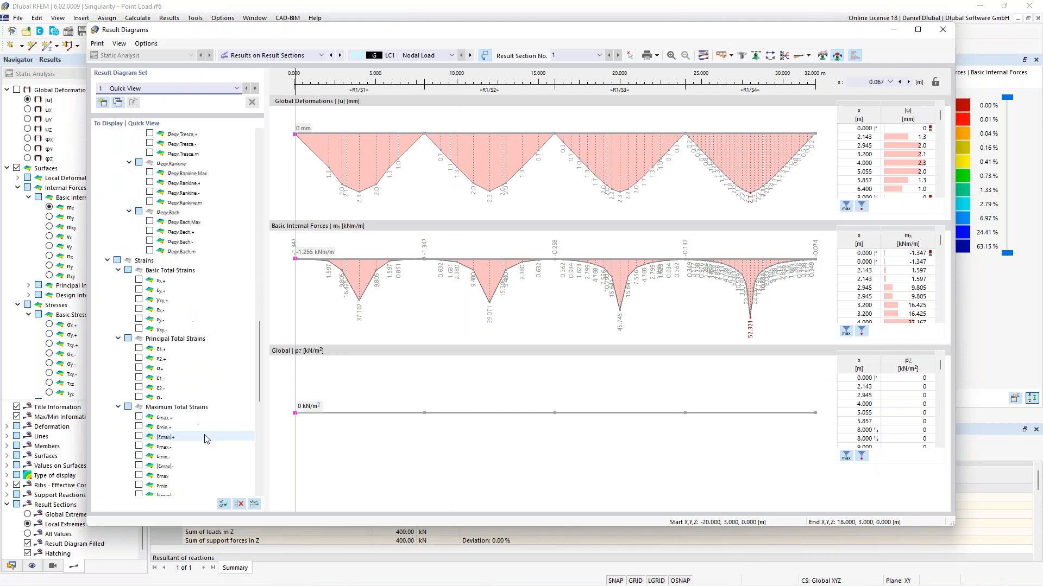
pyautogui.scroll(-5, 198, 468)
pyautogui.click(139, 446)
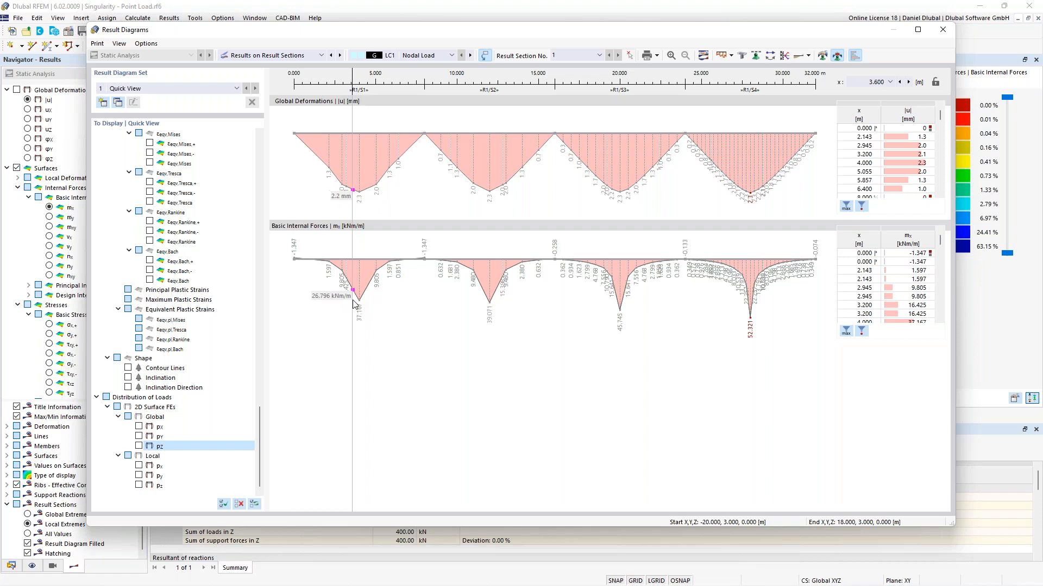
# Step: Open the smooth ranges of the result diagrams and define a first range from 3.500 to 4.500 m
pyautogui.click(822, 56)
pyautogui.moveTo(539, 137); pyautogui.dragTo(673, 140)
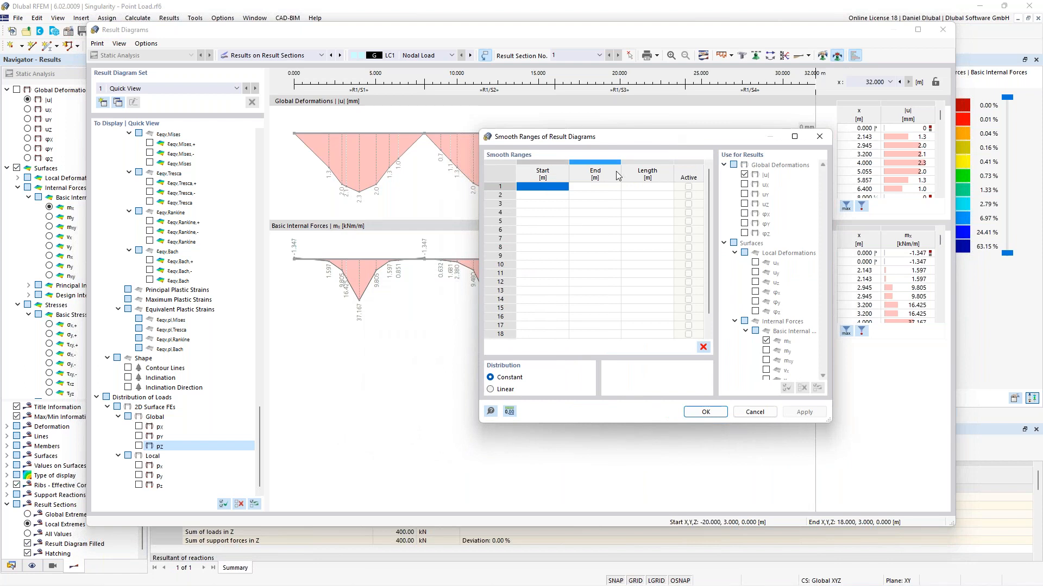
pyautogui.click(558, 187)
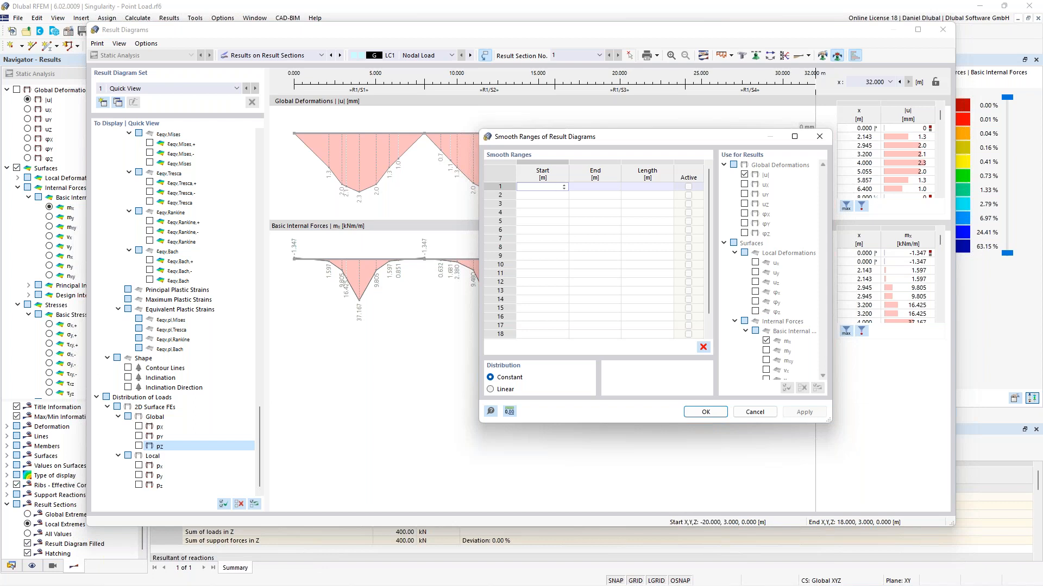
pyautogui.write('5')
pyautogui.press('Tab')
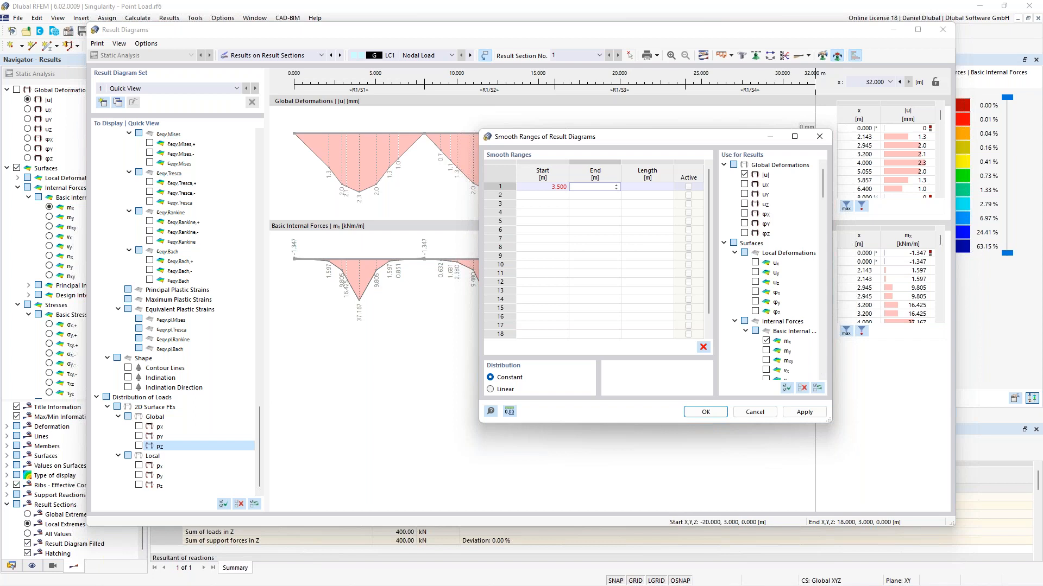
pyautogui.write('4,5')
pyautogui.click(557, 196)
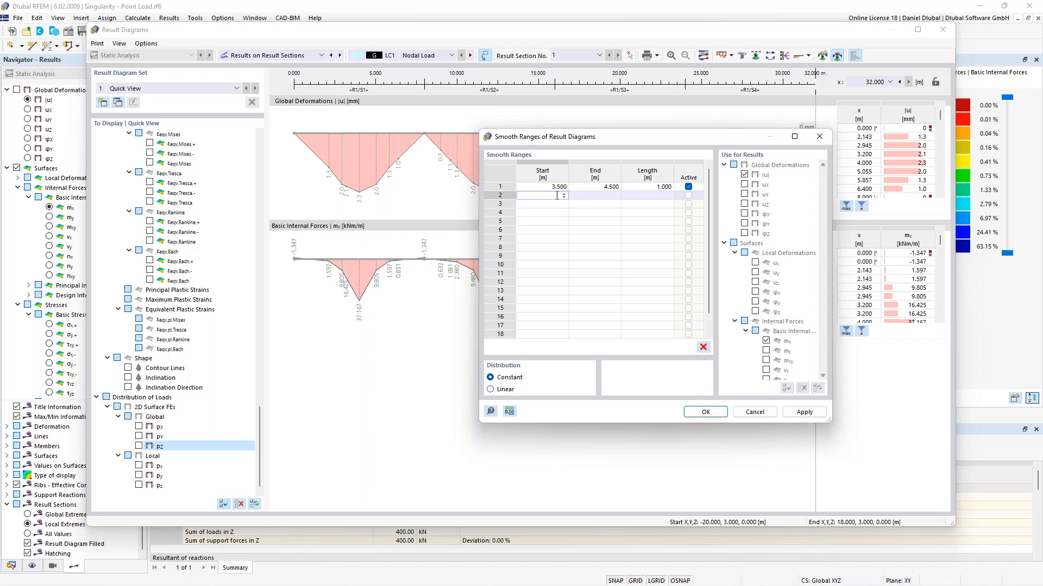
# Step: Add smooth ranges from 13.500 to 14.500 m and from 23.500 to 24.500 m
pyautogui.moveTo(594, 137); pyautogui.dragTo(679, 170)
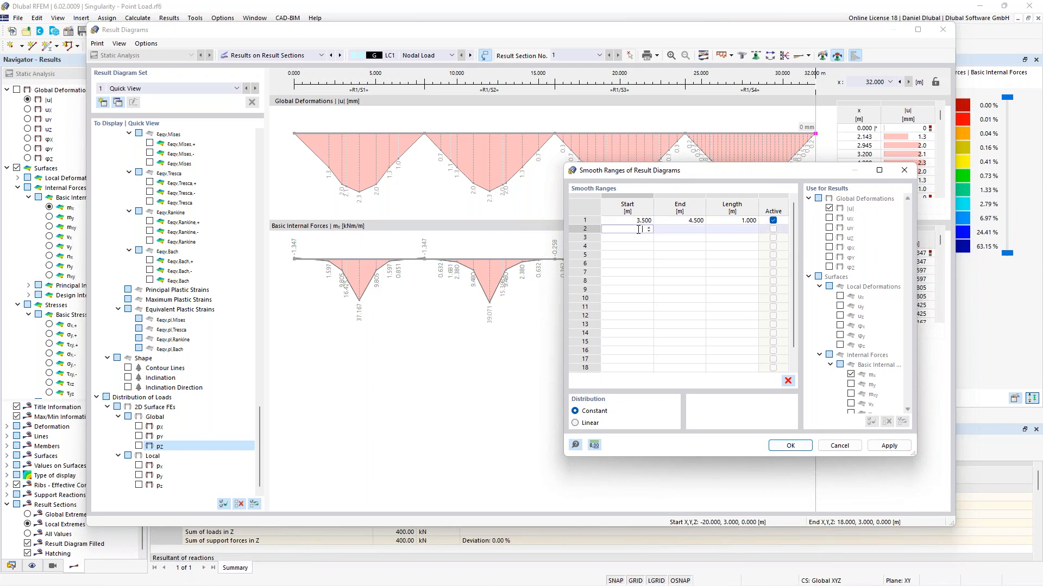
pyautogui.write('.5')
pyautogui.press('Tab')
pyautogui.write('14,5')
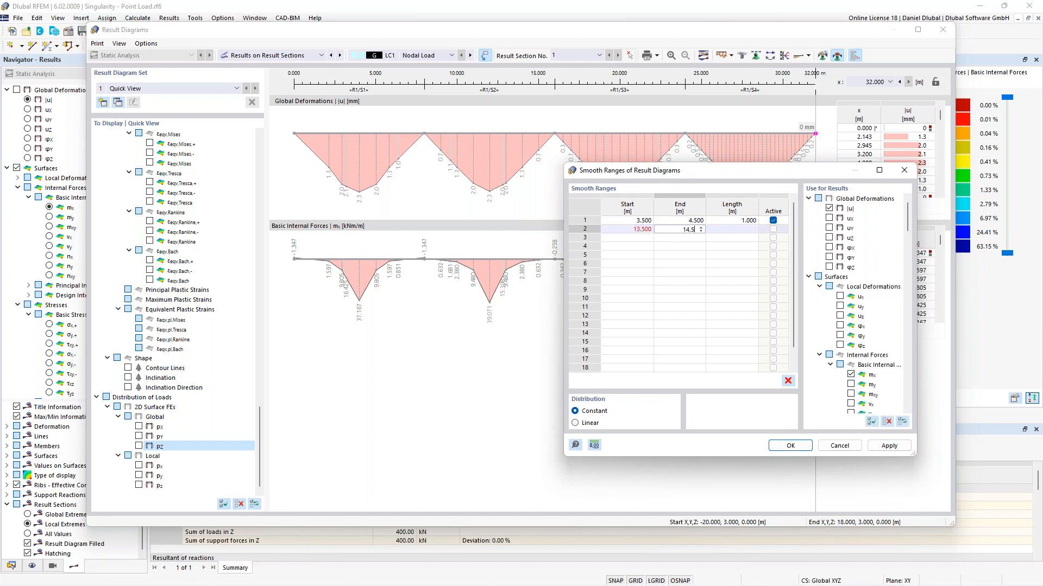
pyautogui.press('Tab')
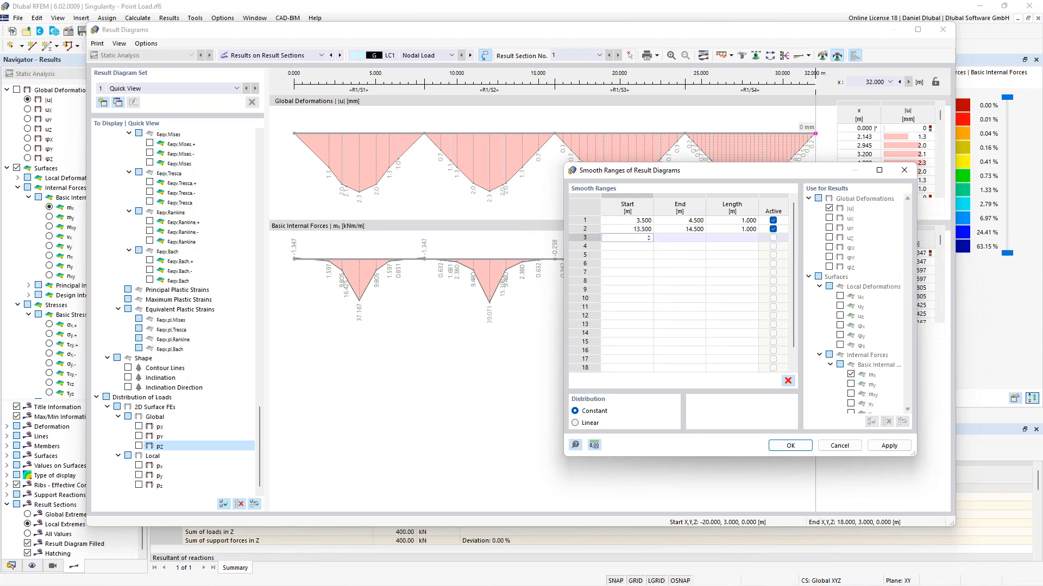
pyautogui.write('23,5')
pyautogui.press('Tab')
pyautogui.write('24,5')
pyautogui.press('Tab')
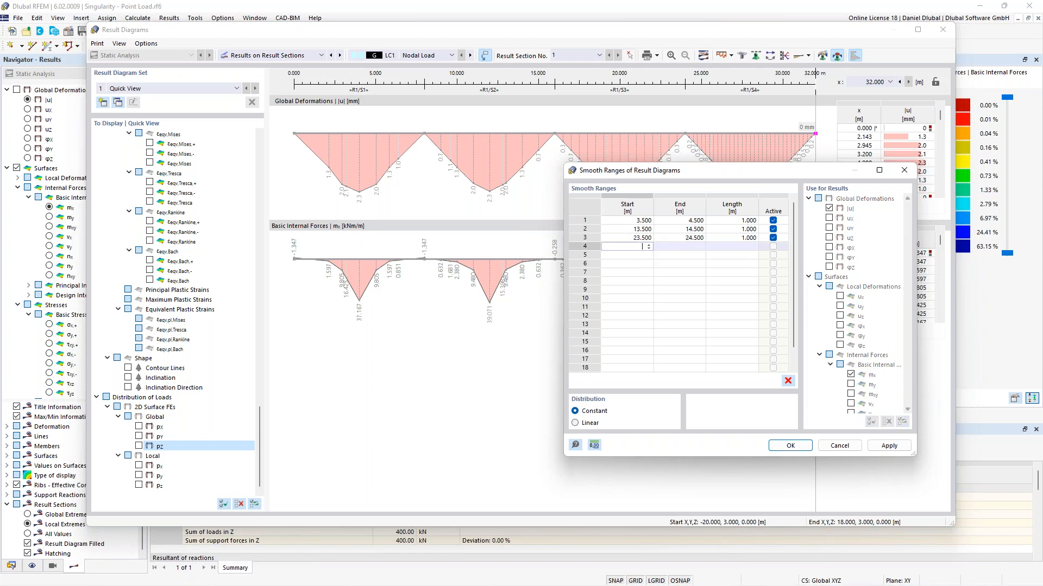
# Step: Remove the extra fourth range row starting at 35.500 m and confirm the smooth ranges
pyautogui.write('35,5')
pyautogui.press('Tab')
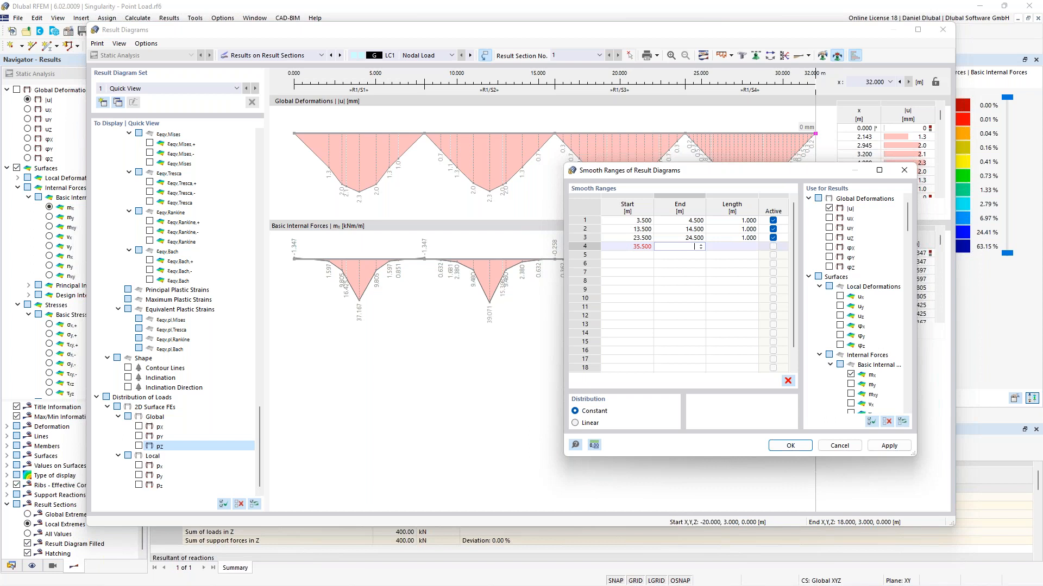
pyautogui.click(643, 247)
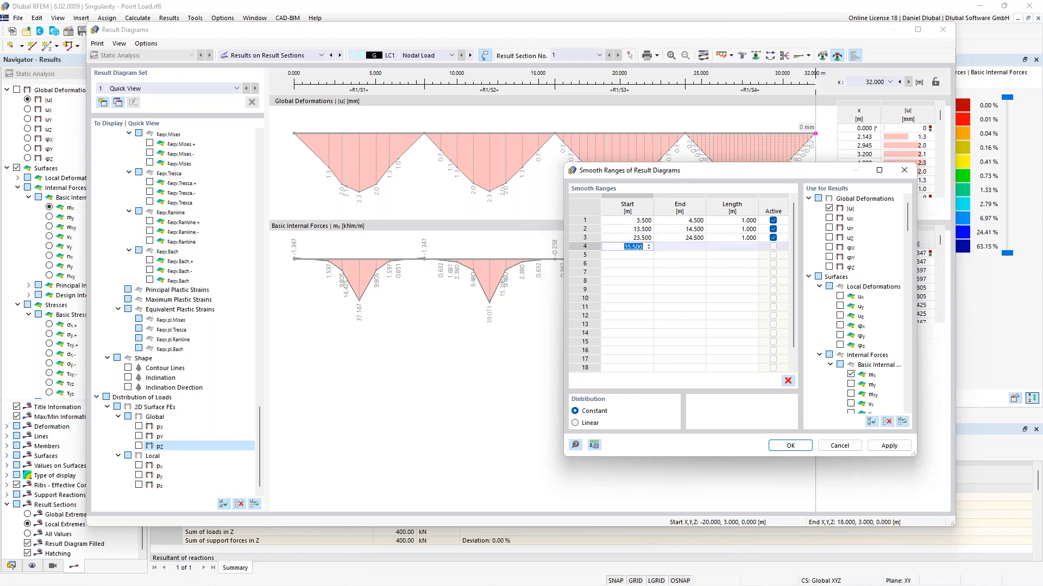
pyautogui.press('Delete')
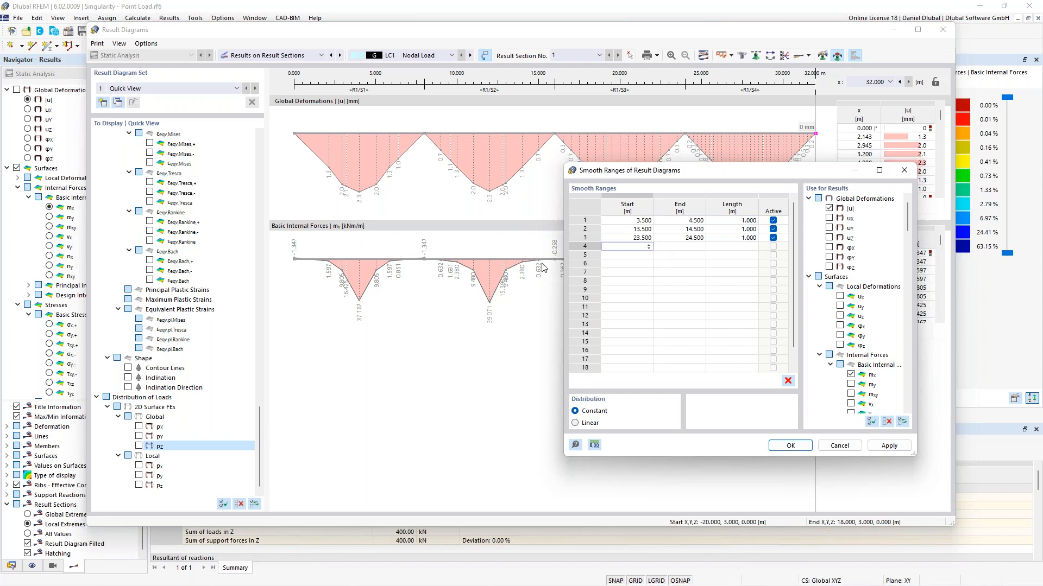
pyautogui.click(651, 244)
pyautogui.click(826, 363)
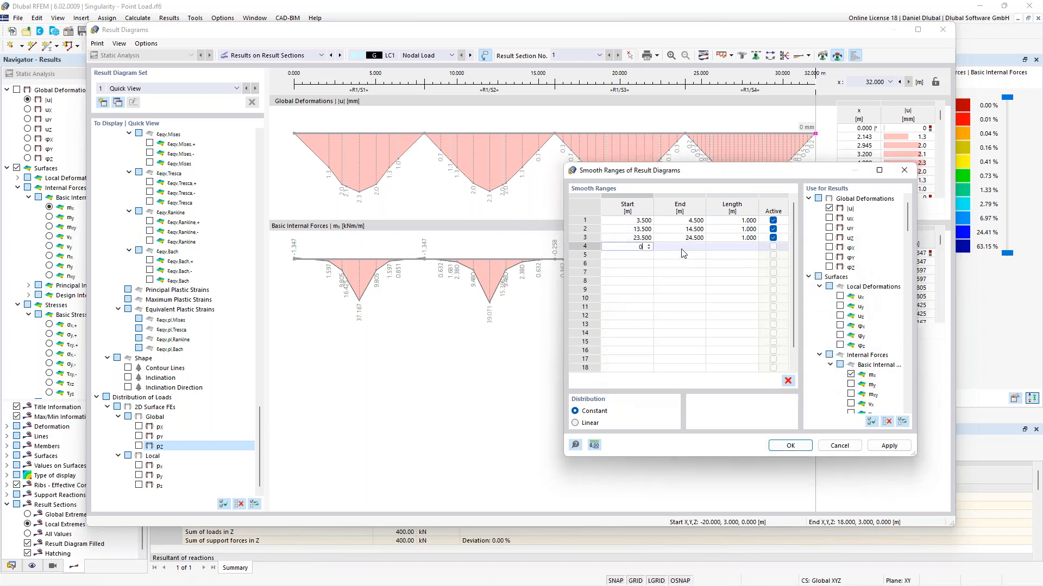
pyautogui.moveTo(670, 254); pyautogui.dragTo(617, 249)
pyautogui.click(618, 248)
pyautogui.rightClick(618, 249)
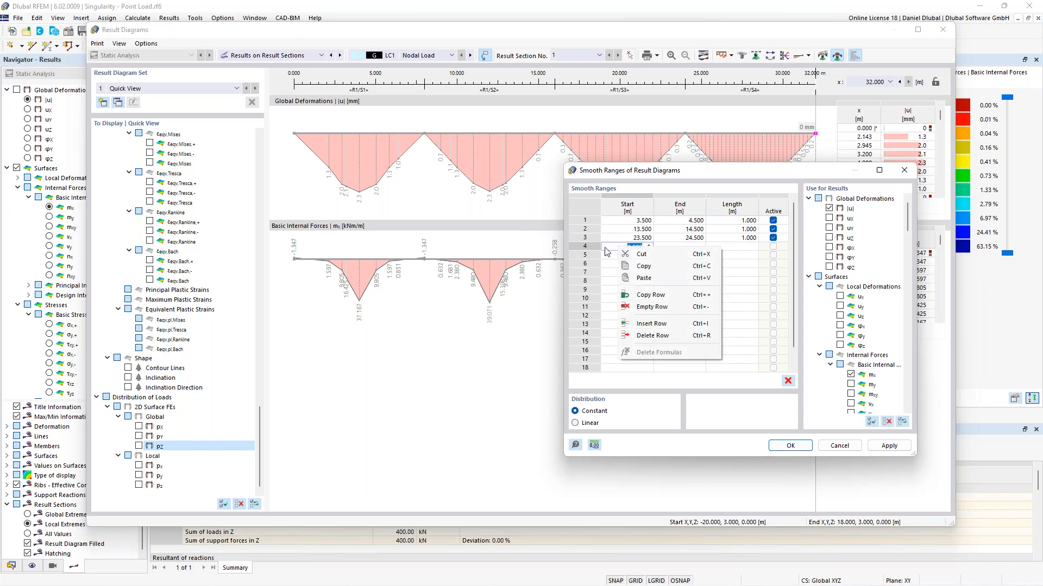
pyautogui.click(666, 335)
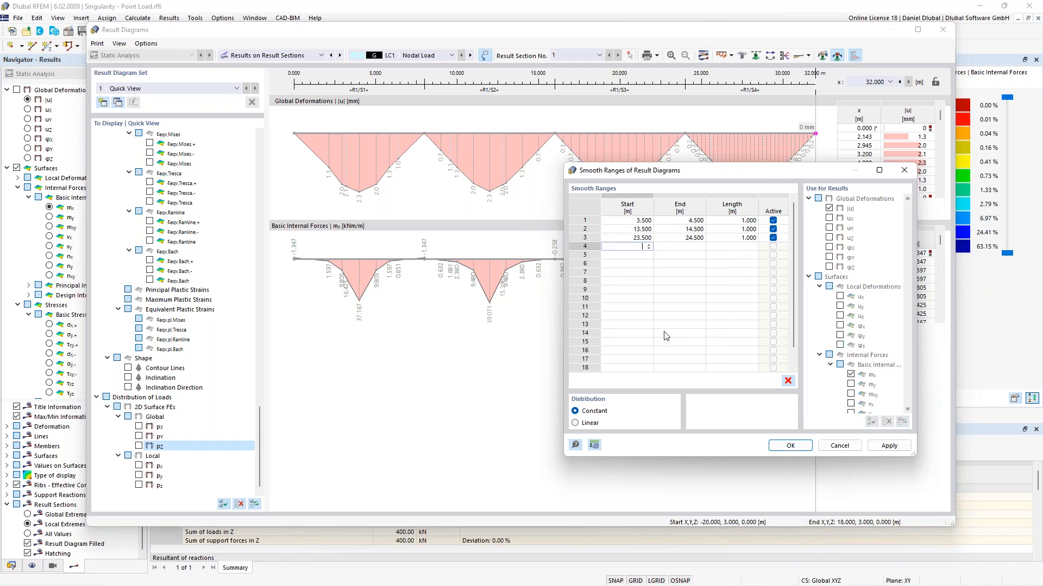
pyautogui.click(591, 238)
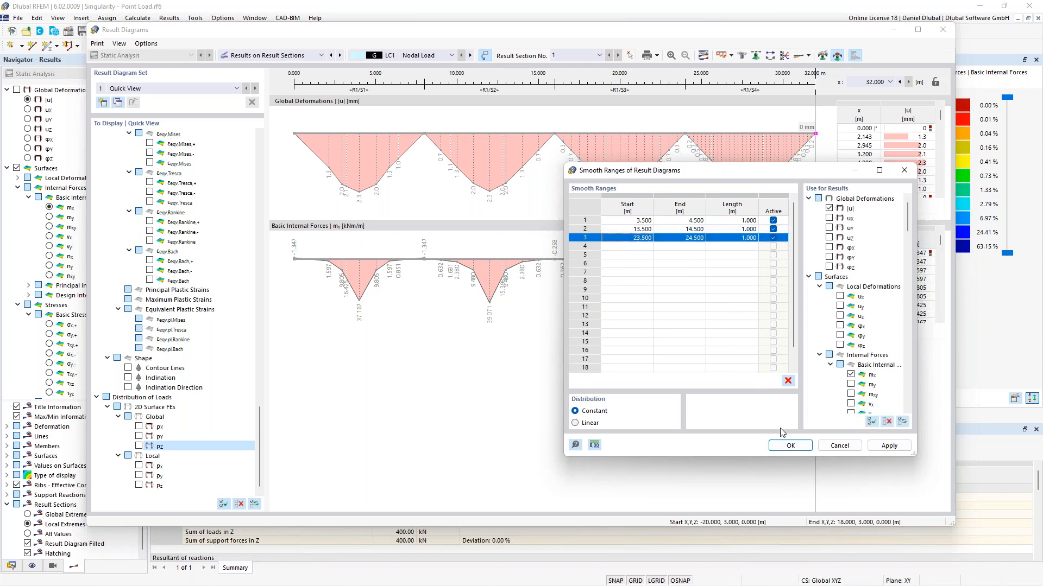
pyautogui.click(790, 446)
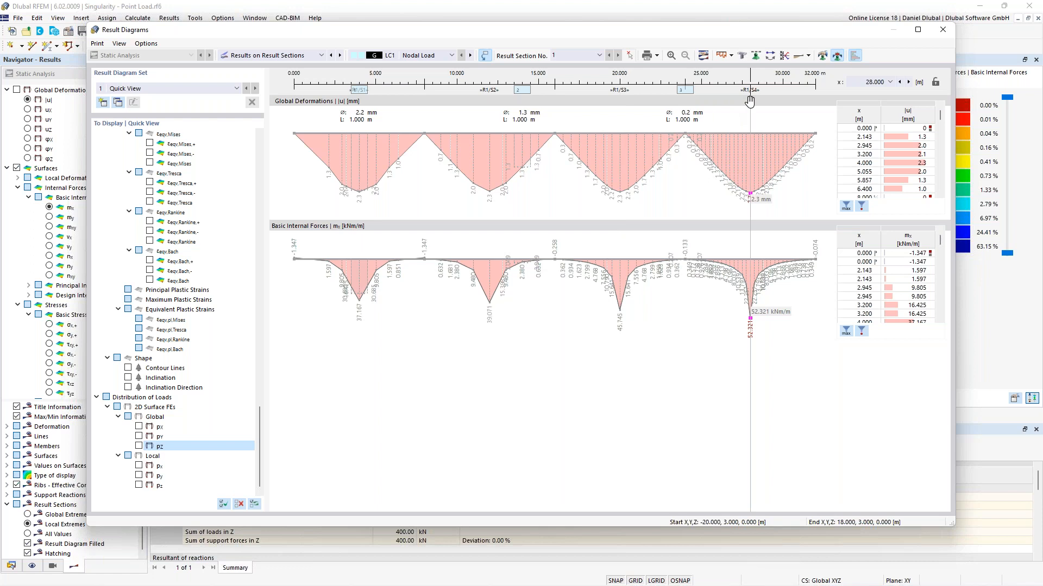
# Step: Reopen the smooth ranges and change the second range to run from 11.500 to 12.500 m
pyautogui.click(822, 55)
pyautogui.click(413, 194)
pyautogui.write('11.5')
pyautogui.press('Tab')
pyautogui.write('1.25')
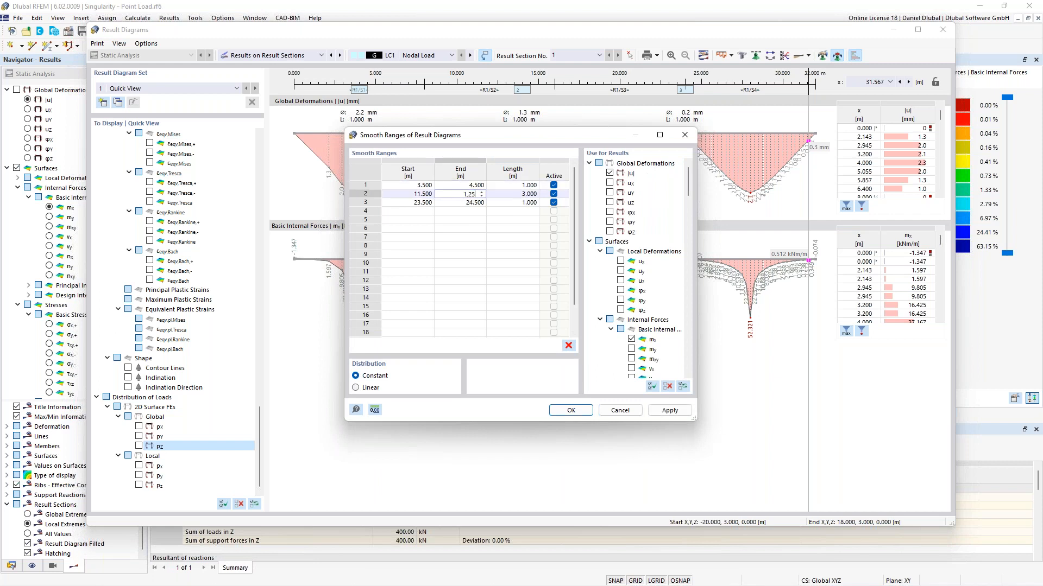
pyautogui.press('BackSpace')
pyautogui.press('BackSpace')
pyautogui.press('BackSpace')
pyautogui.write('2.5')
# Step: Change the third smooth range to run from 19.500 to 20.500 m
pyautogui.click(419, 204)
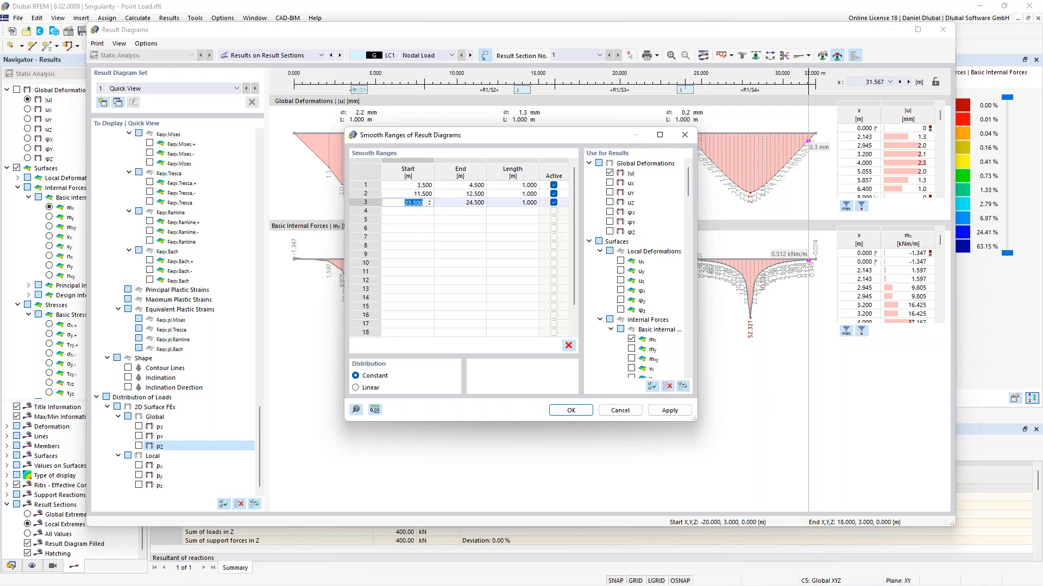
pyautogui.write('20')
pyautogui.press('BackSpace')
pyautogui.press('BackSpace')
pyautogui.write('19.5')
pyautogui.click(474, 204)
pyautogui.write('20.5')
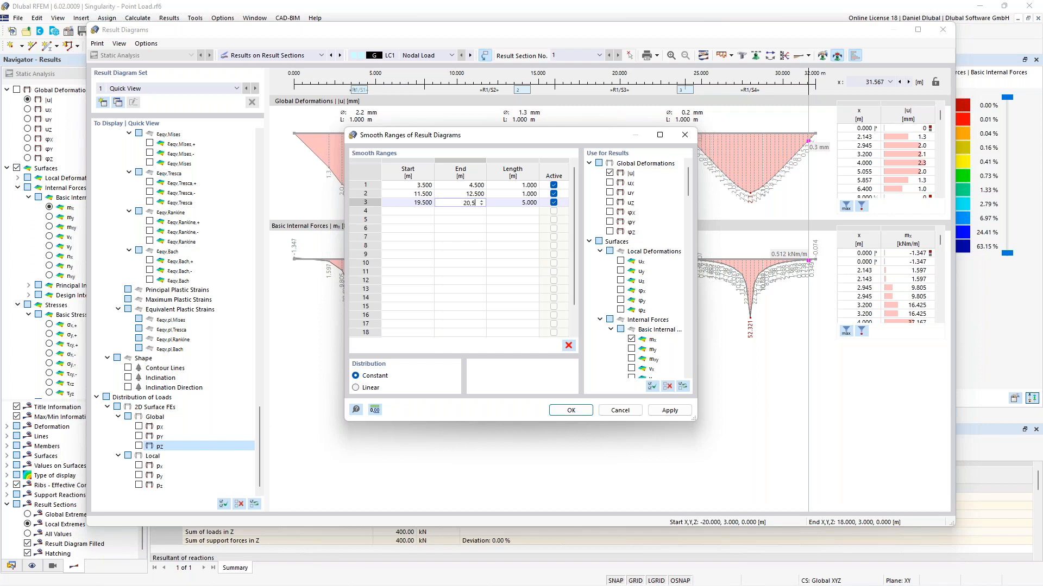
# Step: Add a fourth smooth range from 27.500 to 28.500 m and confirm the dialog
pyautogui.click(427, 212)
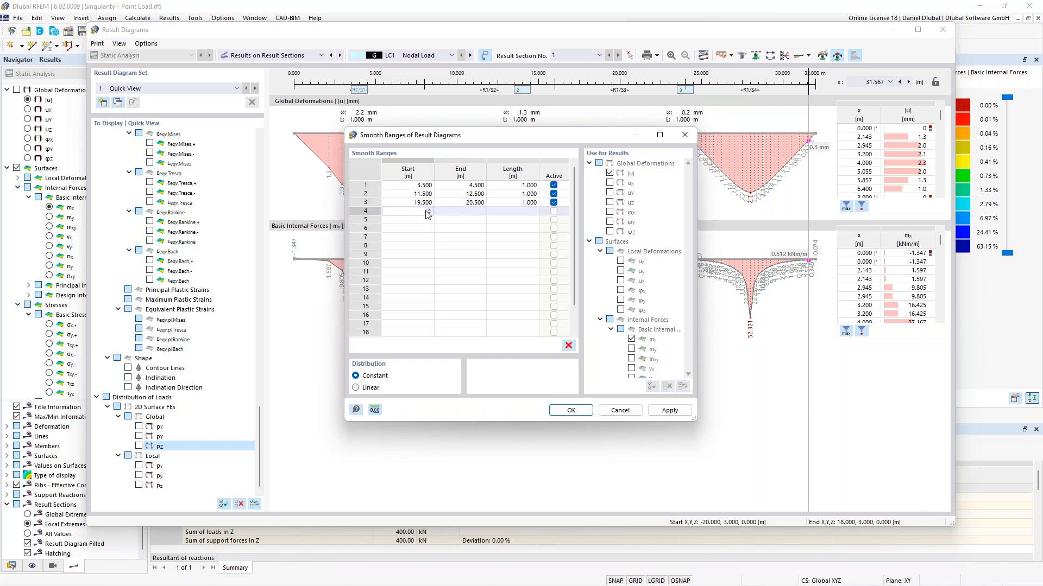
pyautogui.write('27.5')
pyautogui.click(476, 212)
pyautogui.write('28.5')
pyautogui.press('Return')
pyautogui.click(571, 411)
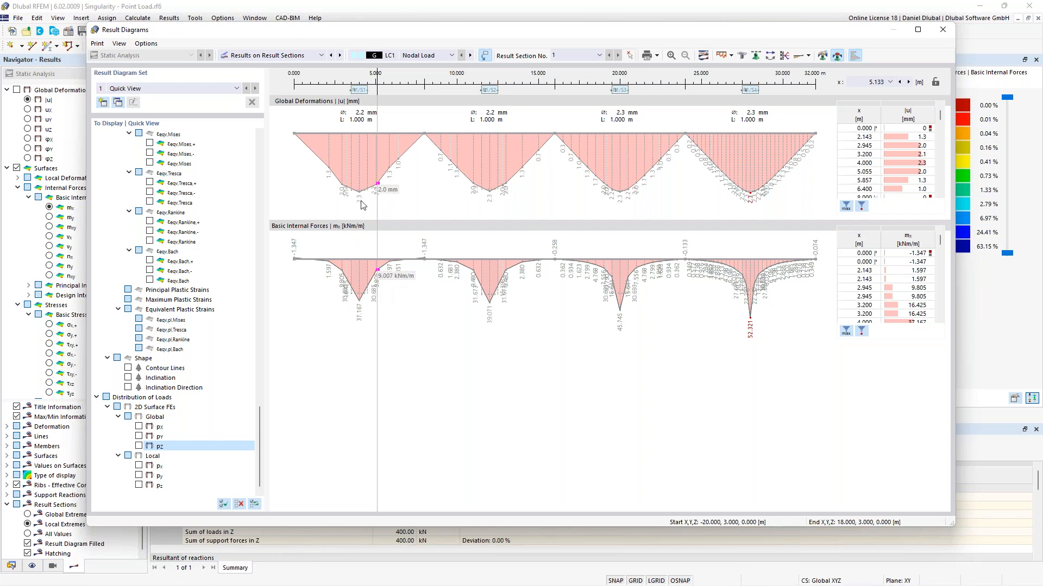
# Step: Inspect the smoothed diagram values along the section and close the result diagrams window
pyautogui.moveTo(362, 93)
pyautogui.mouseDown()
pyautogui.moveTo(409, 96)
pyautogui.moveTo(354, 99)
pyautogui.mouseUp()
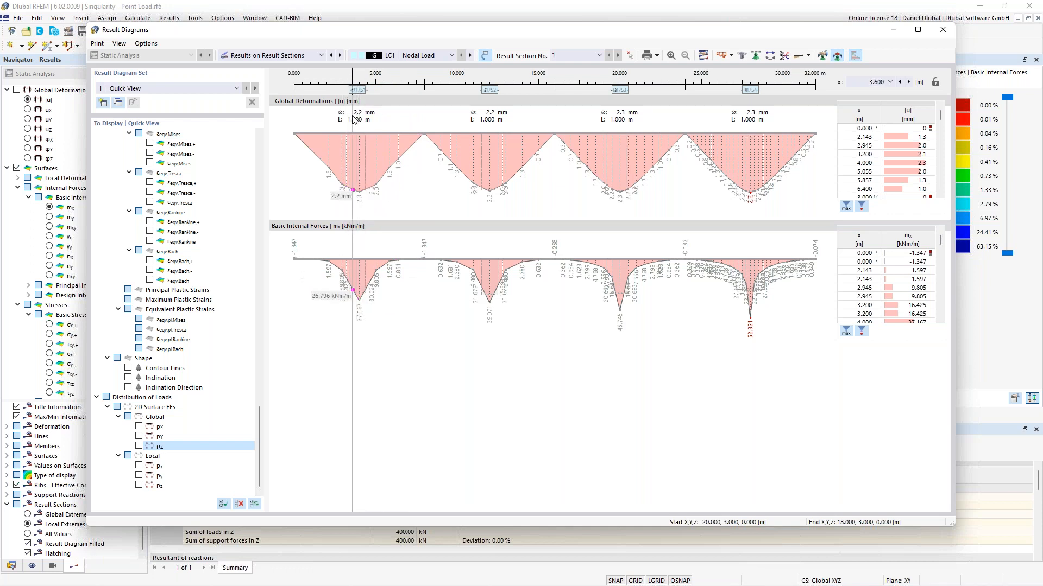
pyautogui.moveTo(358, 89); pyautogui.dragTo(358, 91)
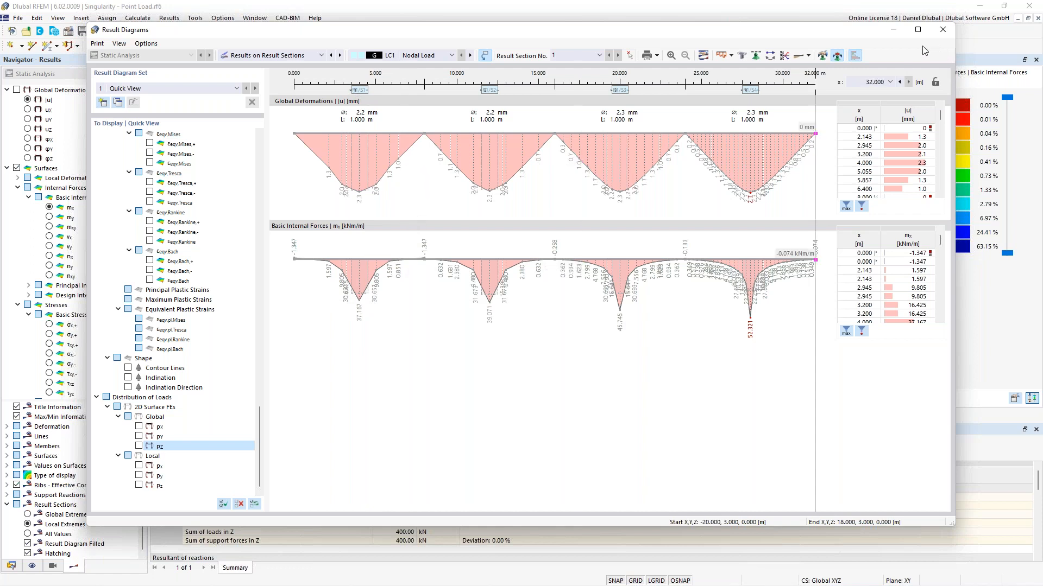
pyautogui.click(942, 30)
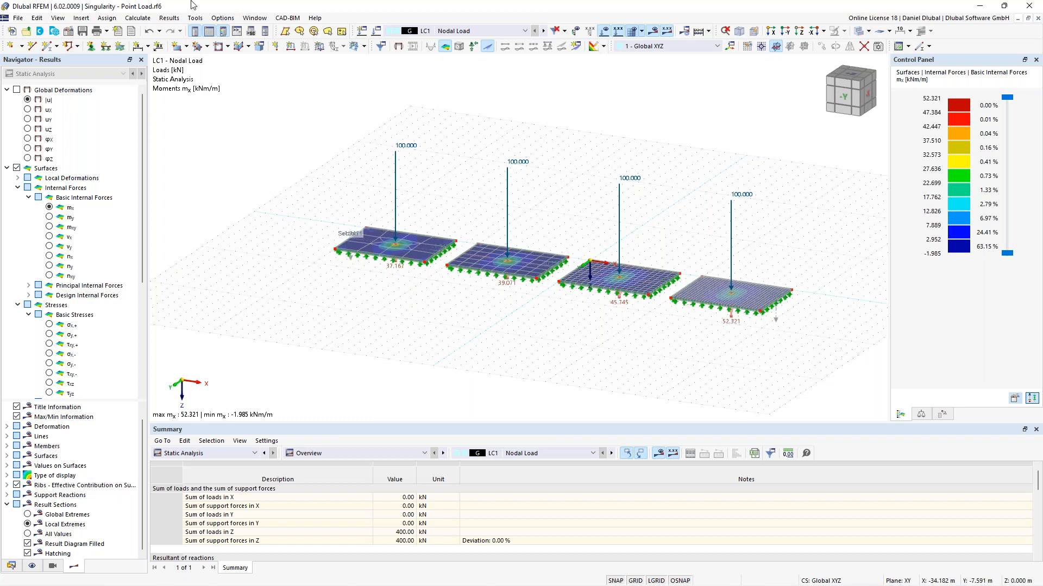
# Step: Create a new 2D XY plate model named "Singularity - Nodal Support"
pyautogui.click(18, 18)
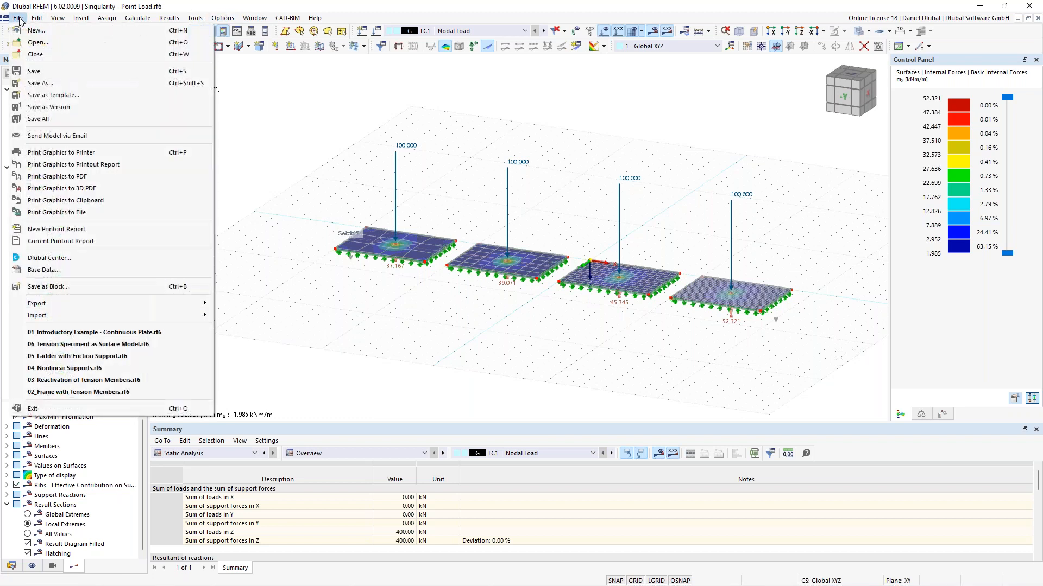
pyautogui.click(56, 32)
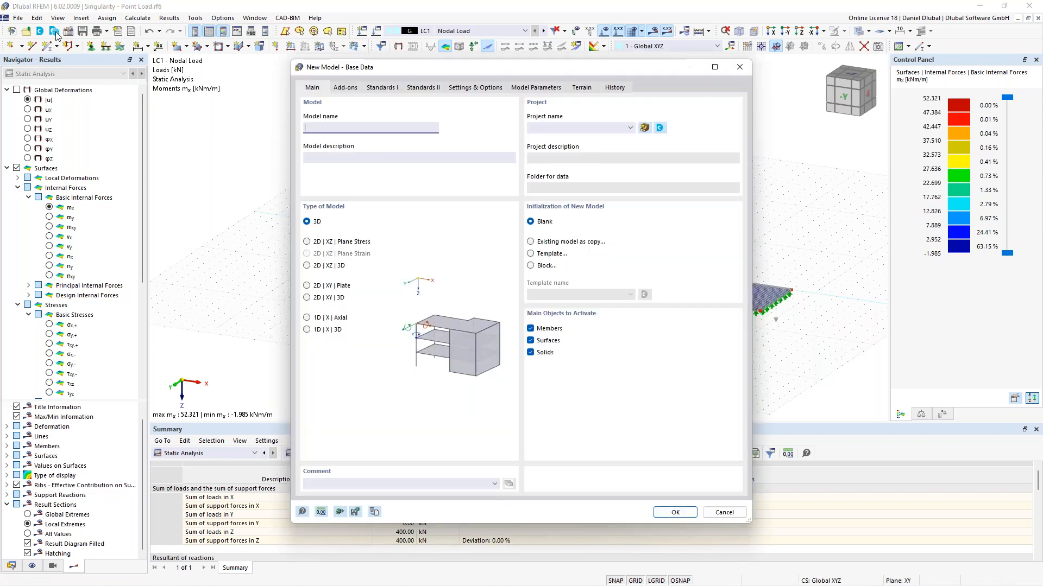
pyautogui.click(326, 285)
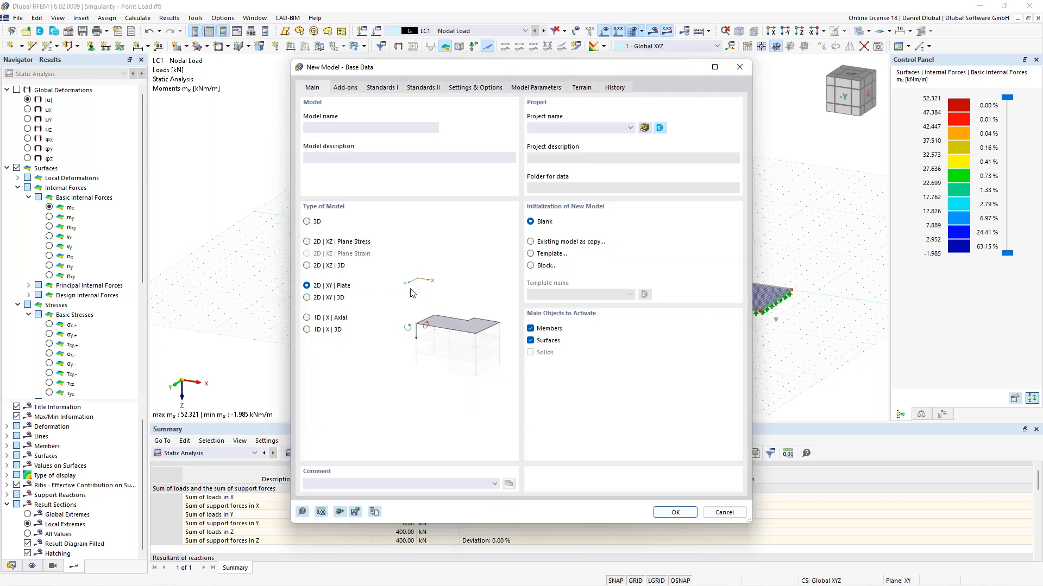
pyautogui.click(339, 128)
pyautogui.write('Singularity - Nodal Support')
pyautogui.click(666, 513)
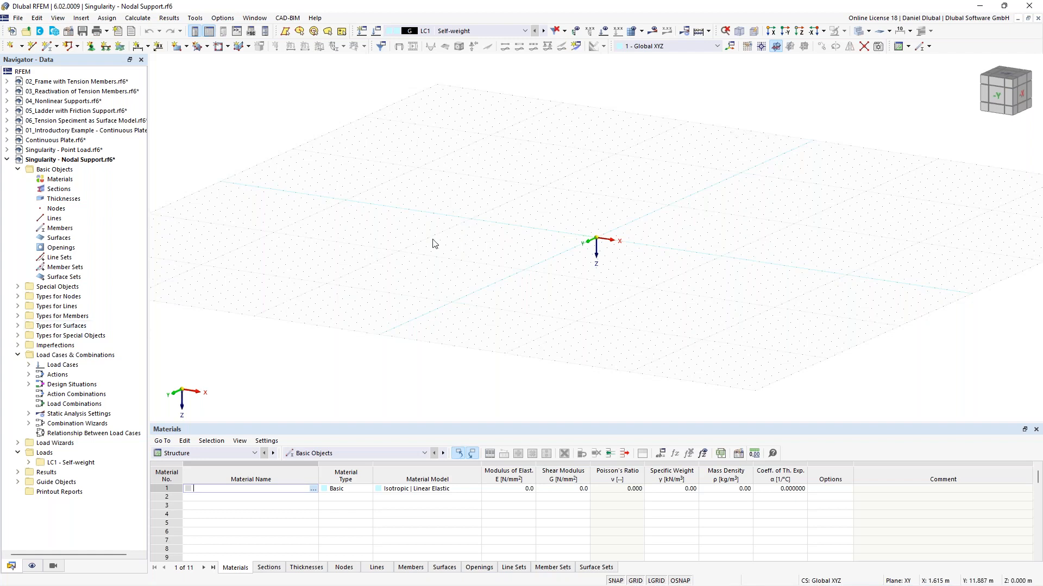
# Step: Start a rectangular surface using a new 200 mm thickness made of C30/37 concrete per EN 1992-1-1:2004/A1:2014
pyautogui.moveTo(584, 226); pyautogui.dragTo(543, 266, button='middle')
pyautogui.click(177, 48)
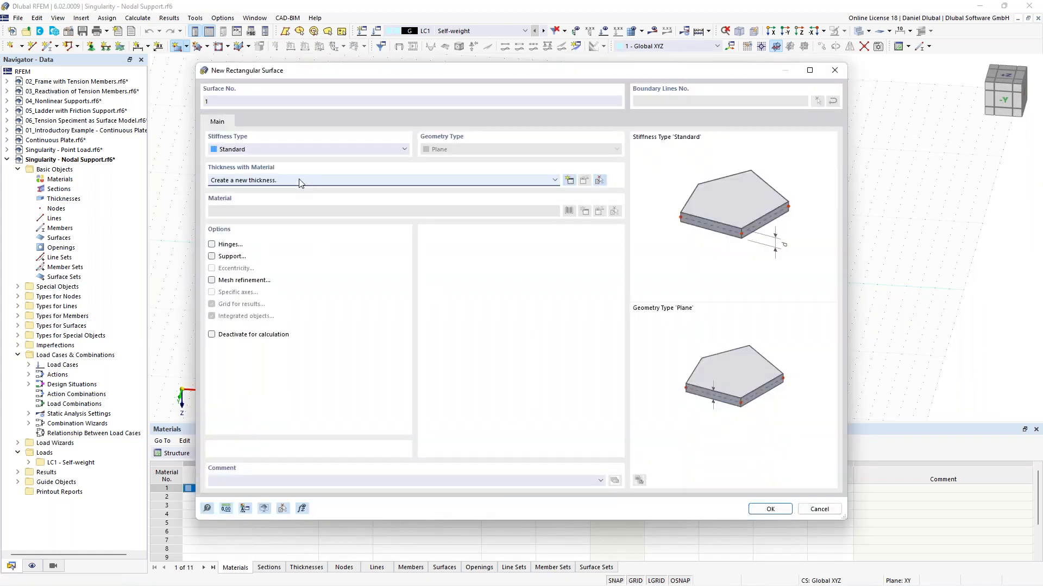
pyautogui.click(301, 181)
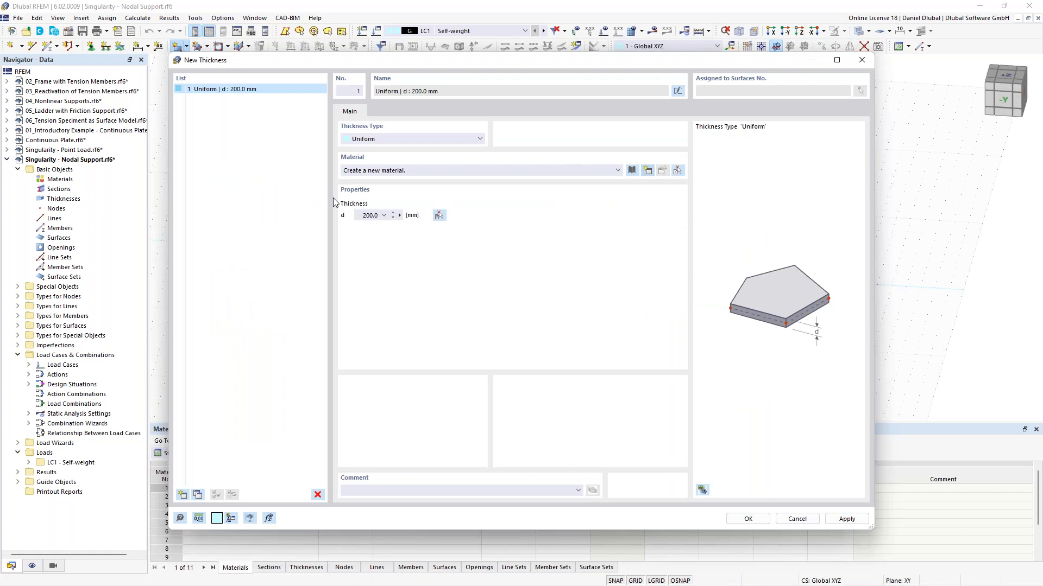
pyautogui.write('C')
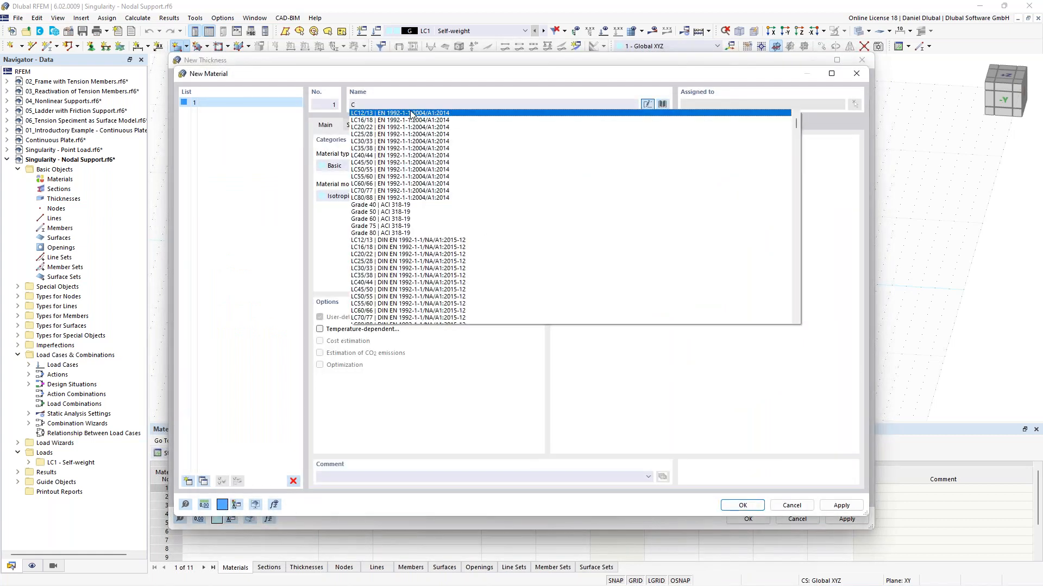
pyautogui.write('30/')
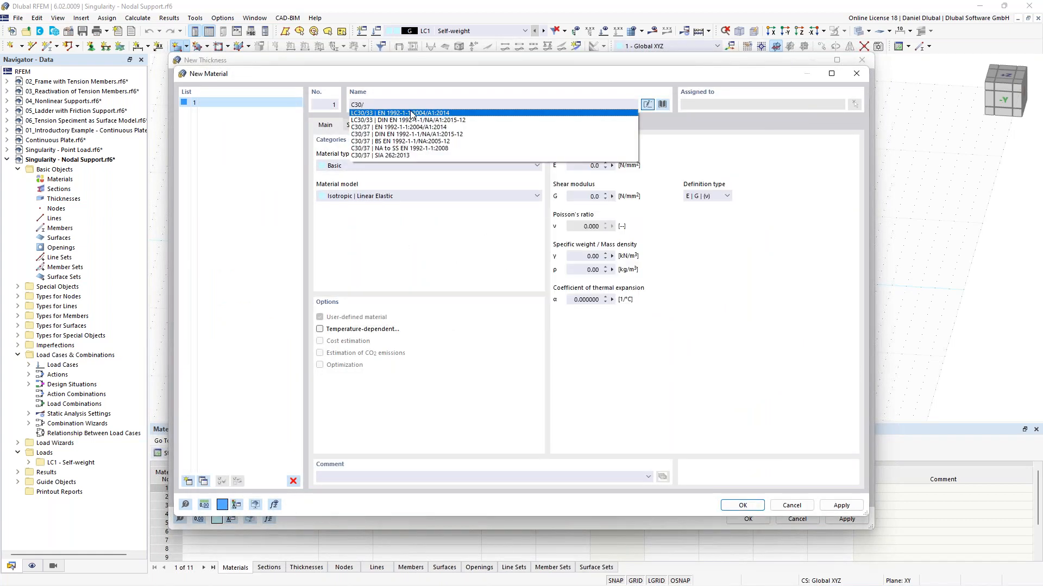
pyautogui.write('37')
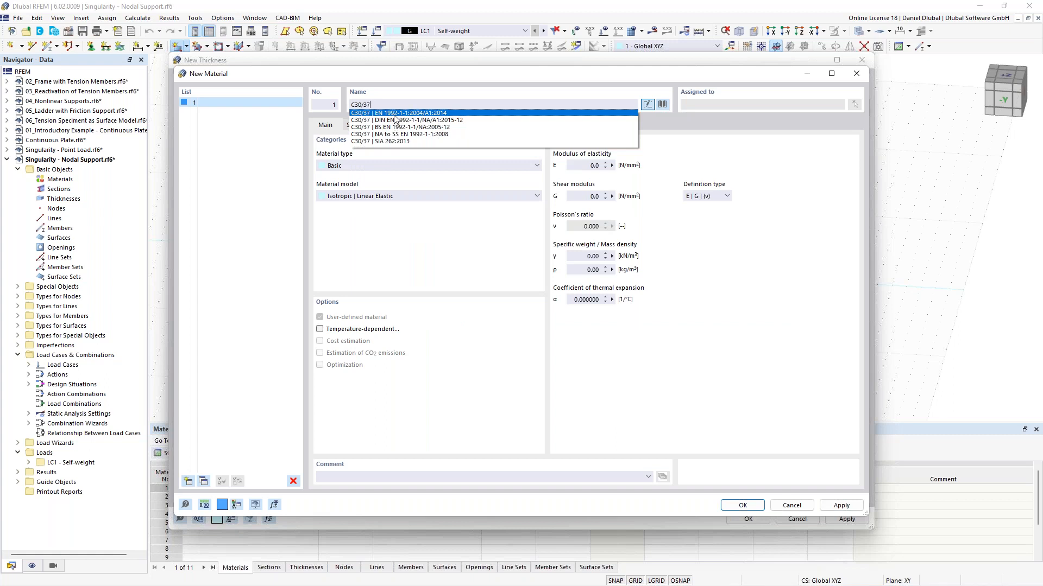
pyautogui.click(394, 114)
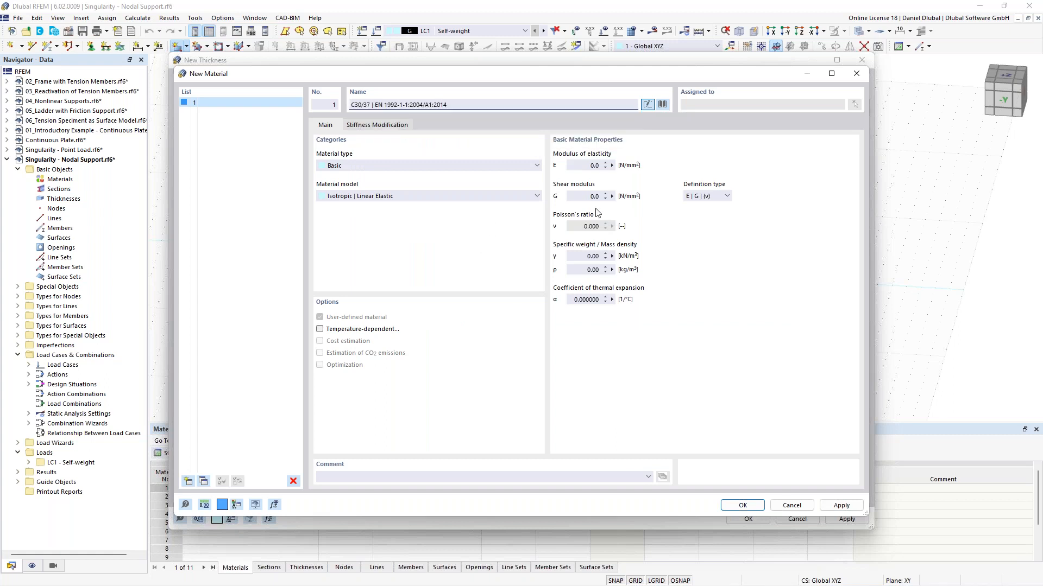
pyautogui.click(742, 506)
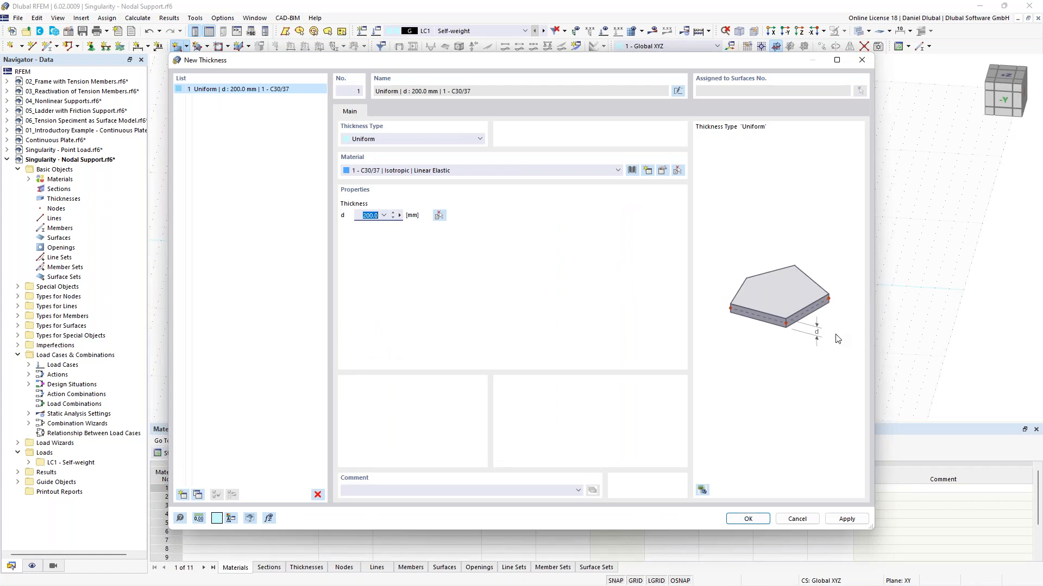
pyautogui.click(748, 520)
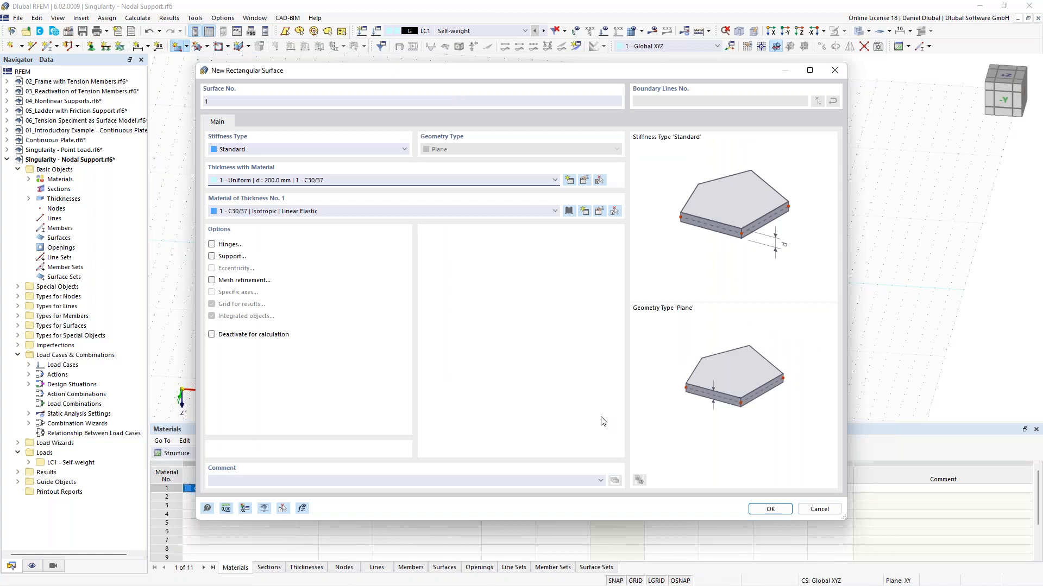
pyautogui.click(770, 509)
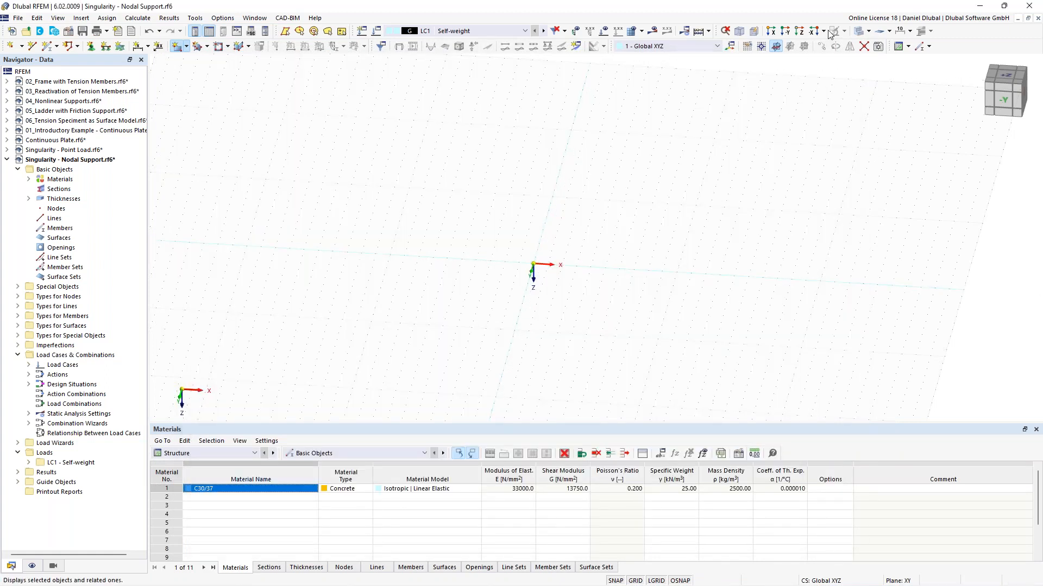
# Step: In top view, draw a rectangular plate from the origin to X 8.000 m, Y 4.000 m
pyautogui.click(798, 31)
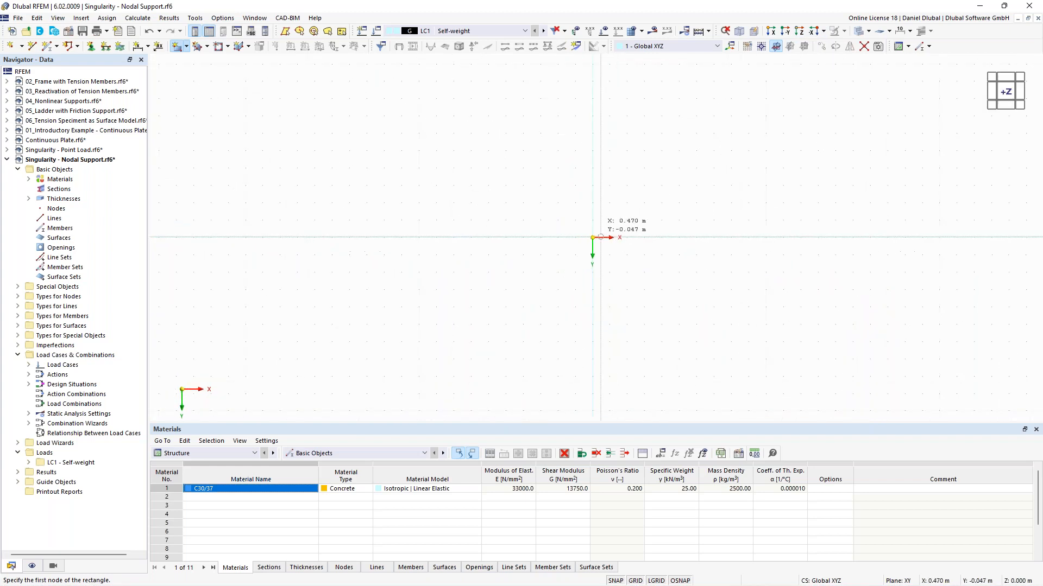
pyautogui.click(593, 238)
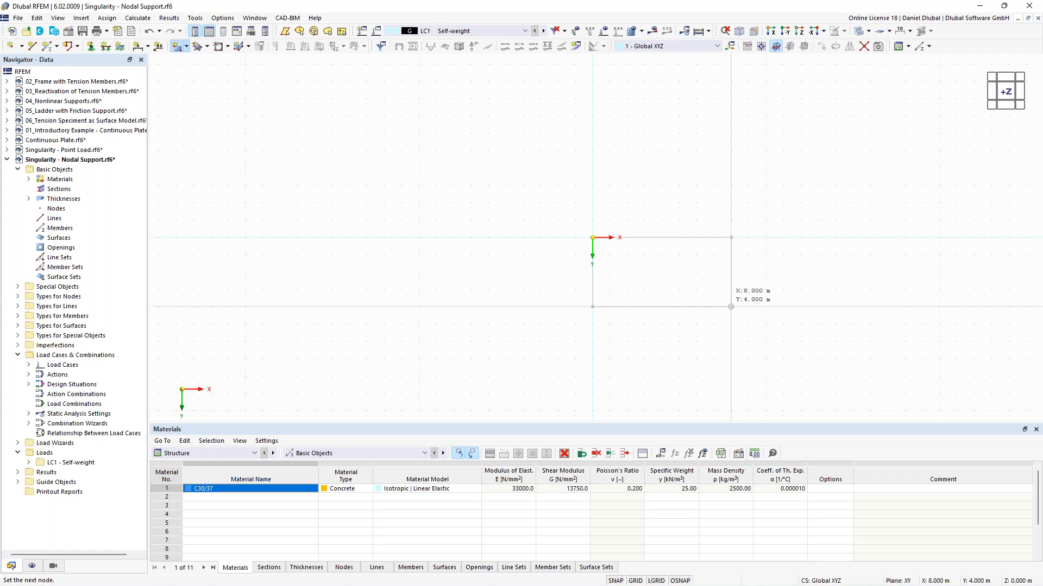
pyautogui.click(730, 307)
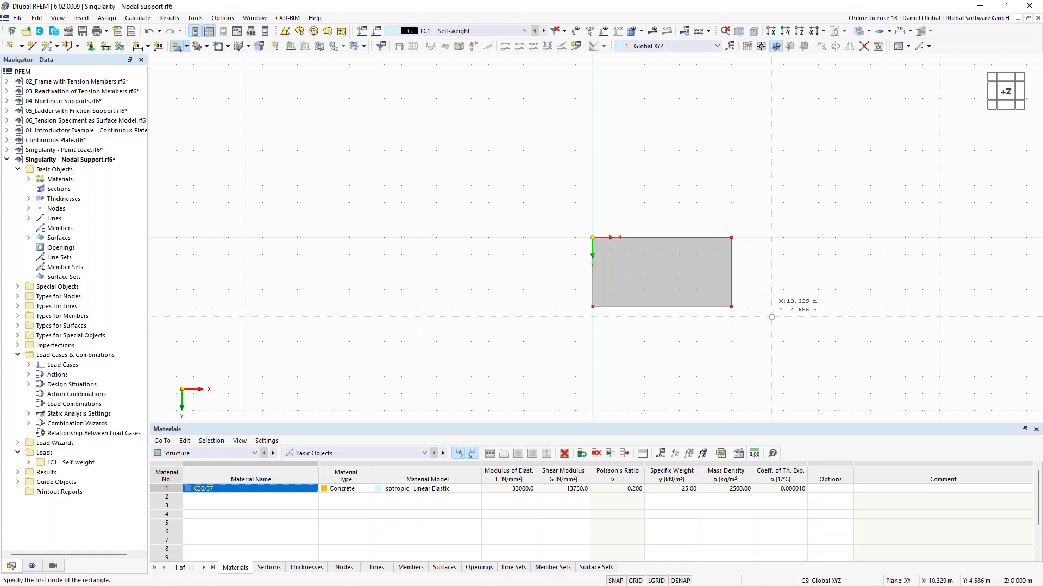
pyautogui.moveTo(773, 290); pyautogui.dragTo(653, 236, button='middle')
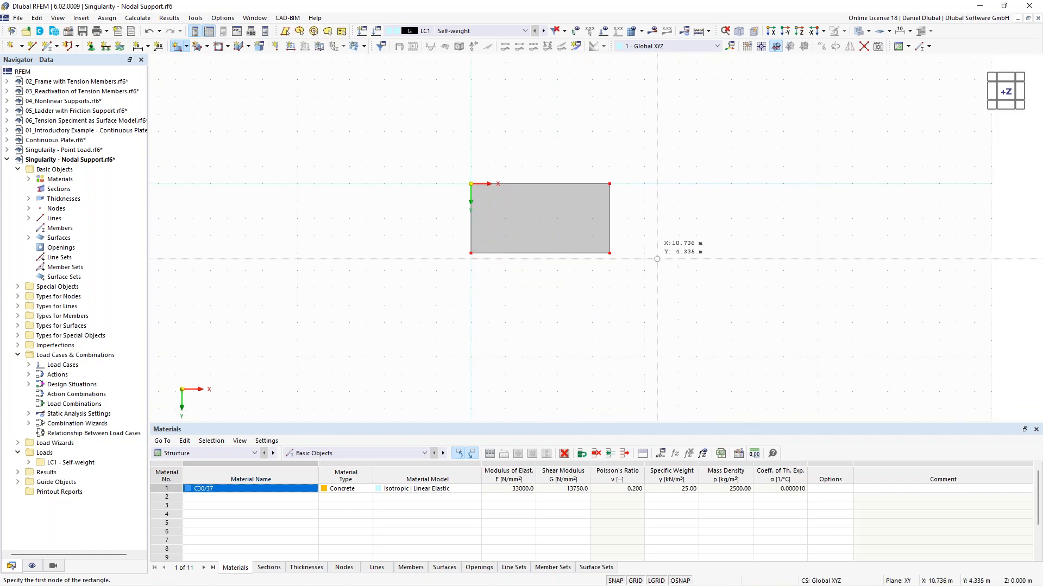
pyautogui.press('Escape')
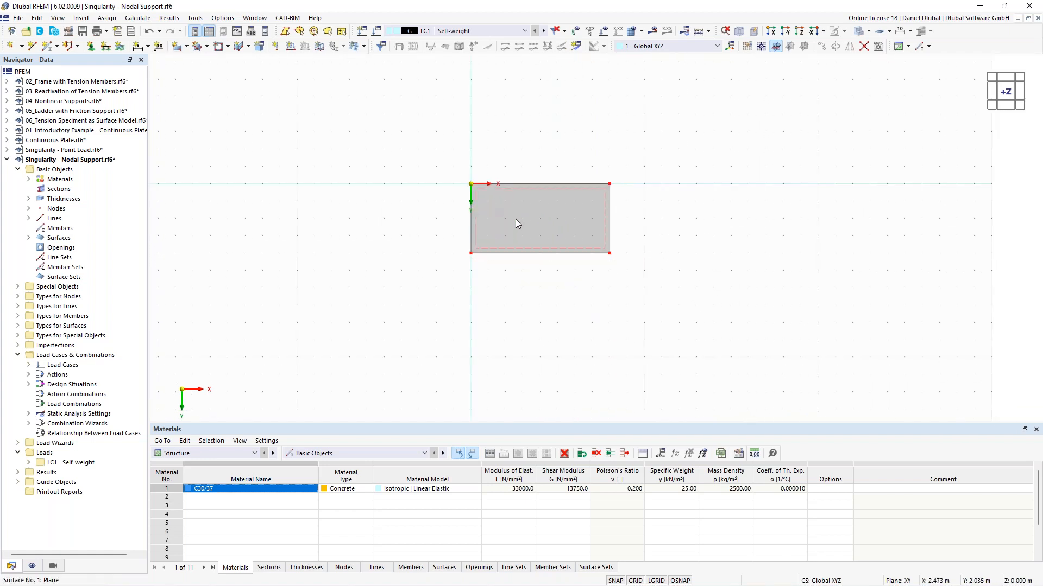
# Step: Place a node inside the plate at X 2.000 m, Y 2.000 m
pyautogui.scroll(1, 516, 219)
pyautogui.moveTo(411, 153); pyautogui.dragTo(364, 161, button='middle')
pyautogui.scroll(1, 409, 170)
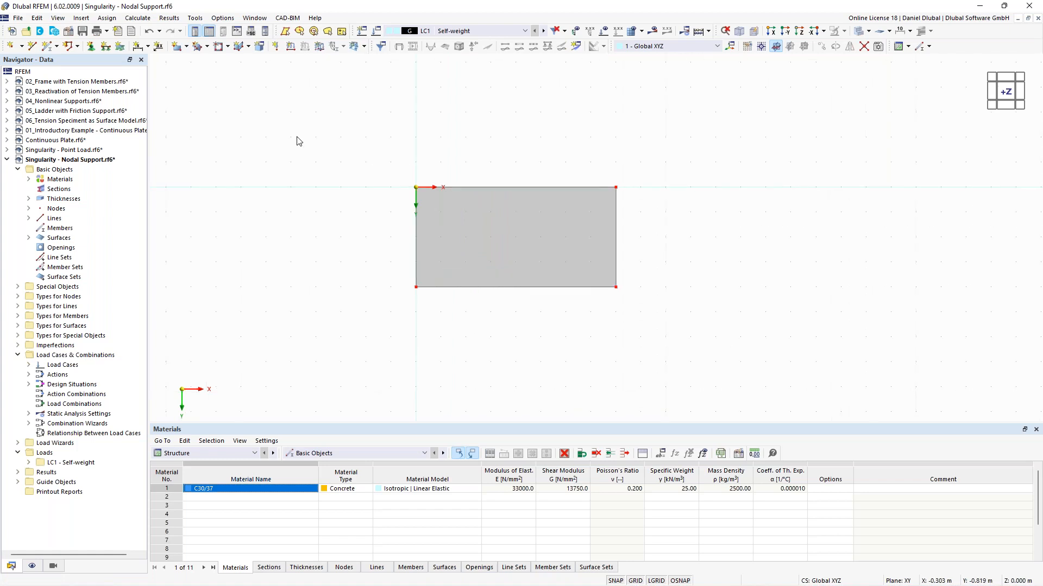
pyautogui.click(11, 45)
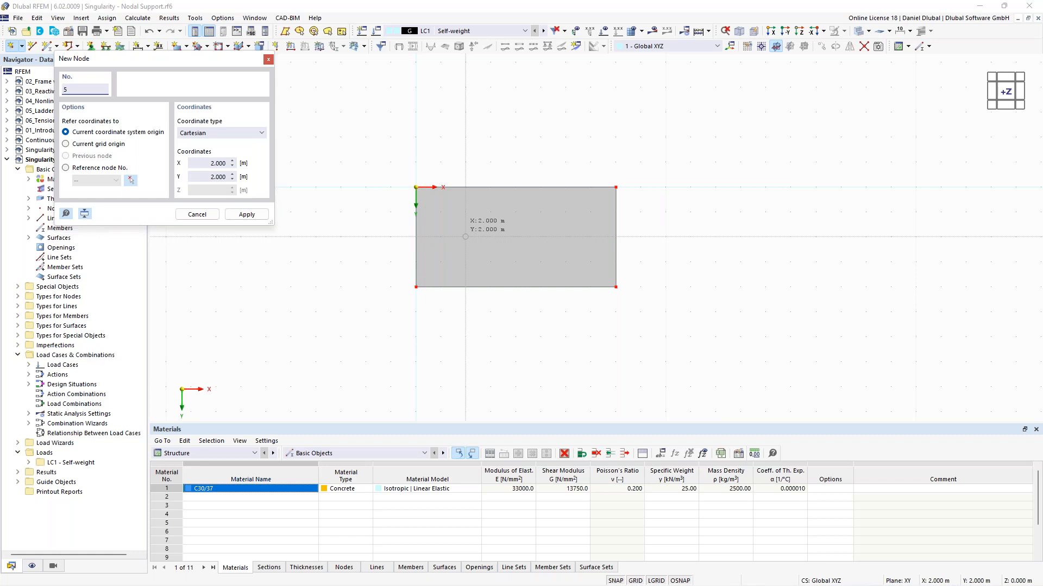
pyautogui.click(466, 237)
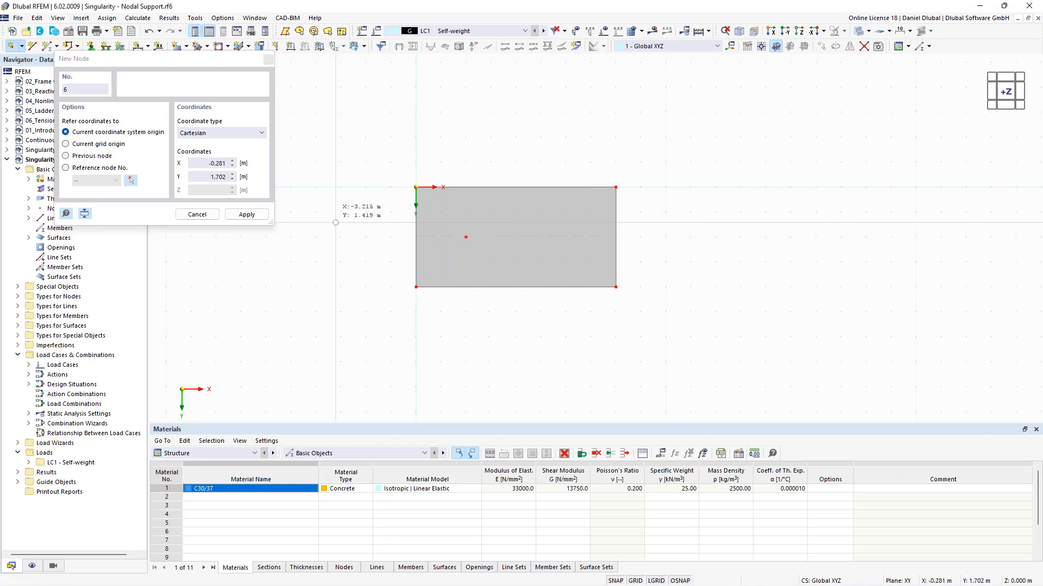
pyautogui.press('Escape')
# Step: Assign a hinged line support to the plate's right edge and a hinged nodal support to the interior node
pyautogui.moveTo(592, 156); pyautogui.dragTo(672, 332)
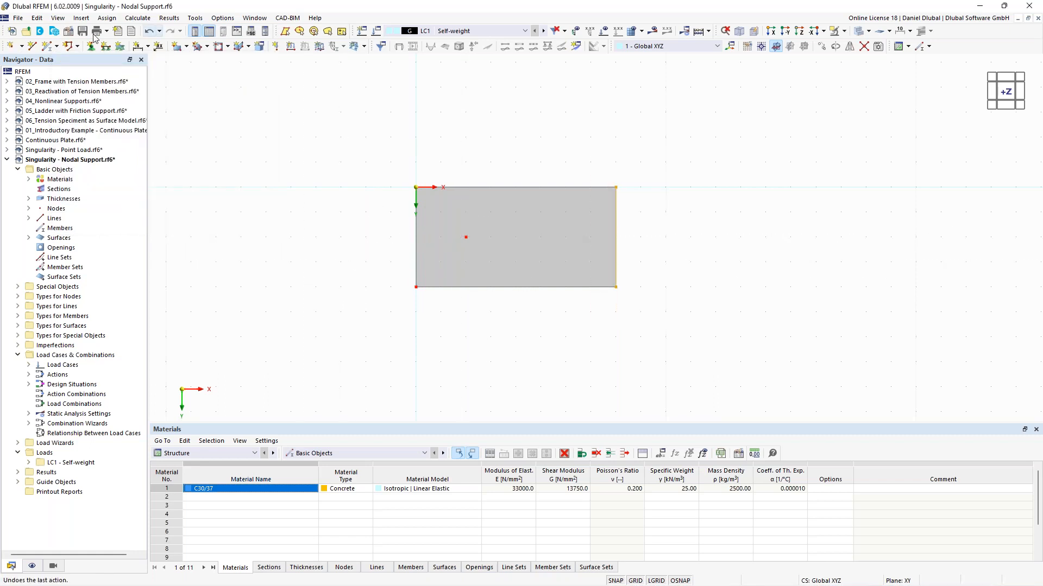
pyautogui.click(105, 48)
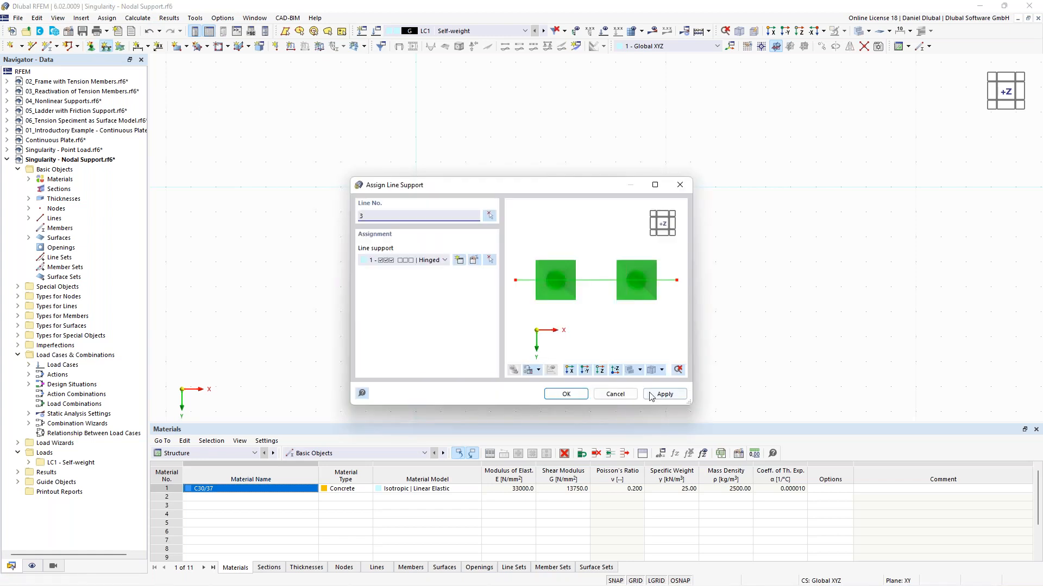
pyautogui.click(576, 395)
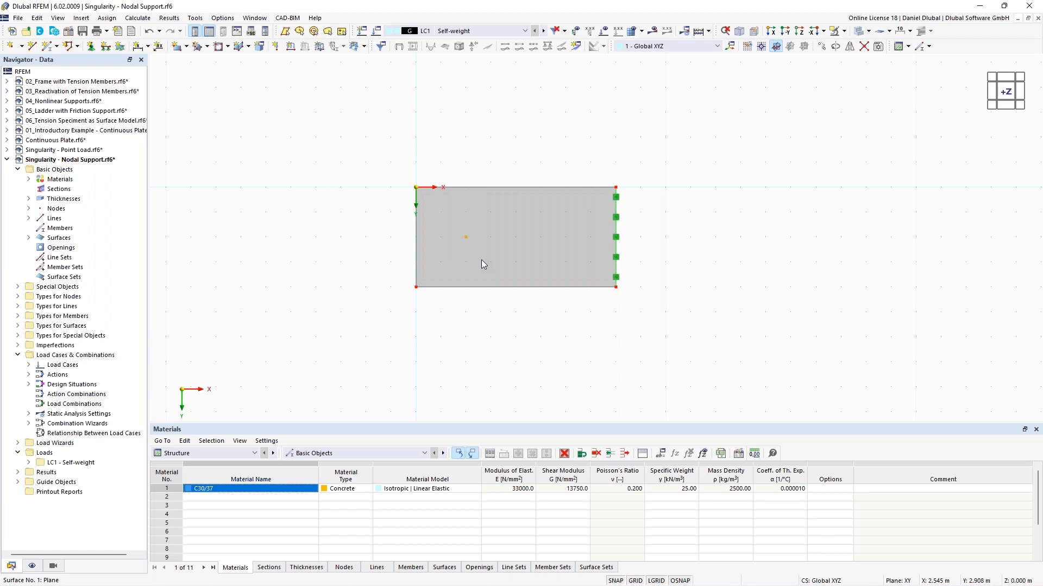
pyautogui.click(466, 237)
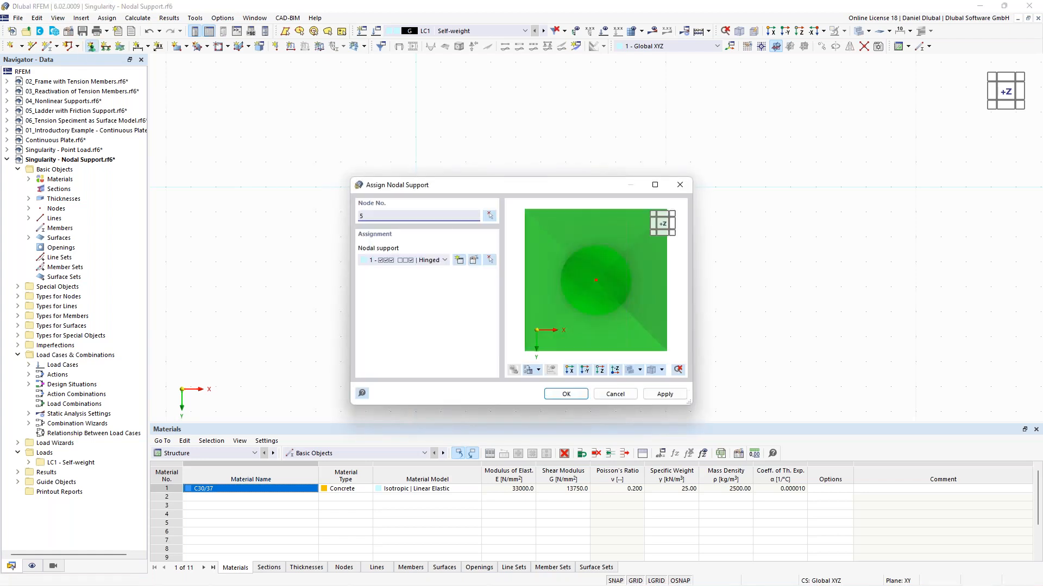
pyautogui.click(565, 394)
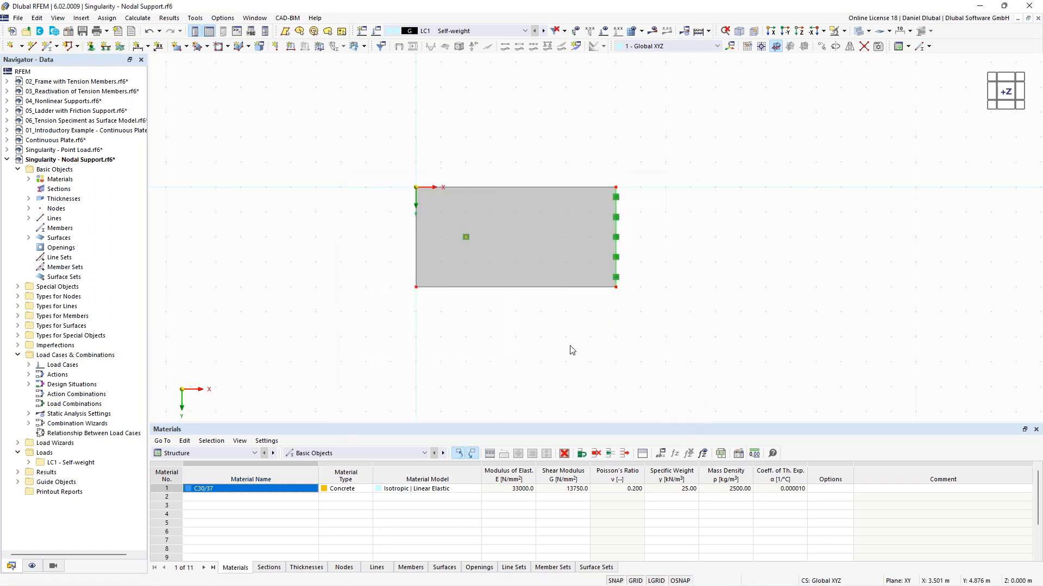
# Step: Enlarge the display size of the nodal and line support symbols
pyautogui.keyDown('ctrl'); pyautogui.moveTo(558, 386); pyautogui.dragTo(486, 223, button='middle'); pyautogui.keyUp('ctrl')
pyautogui.rightClick(486, 221)
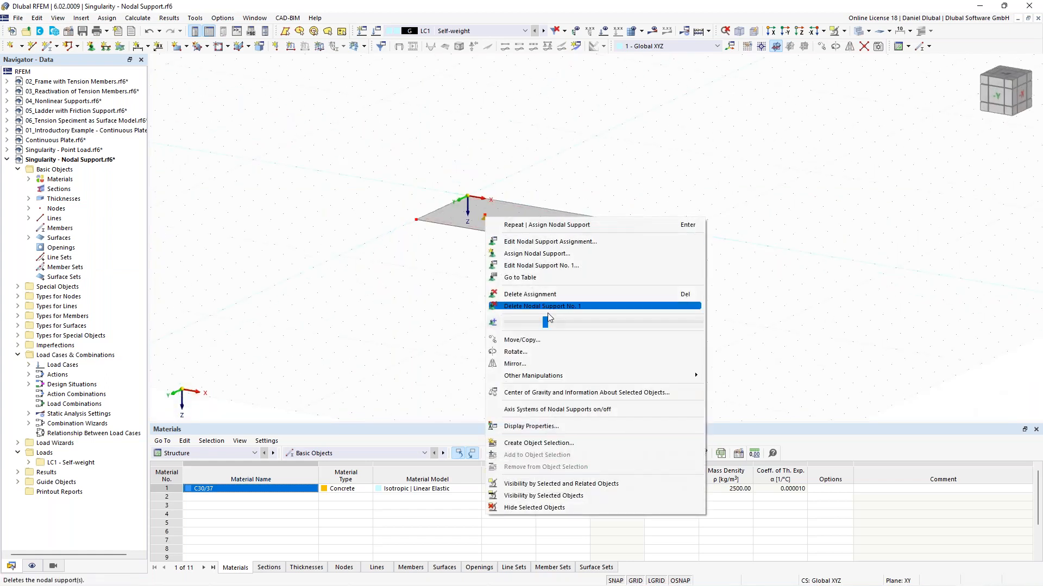
pyautogui.click(418, 328)
pyautogui.click(604, 245)
pyautogui.rightClick(606, 247)
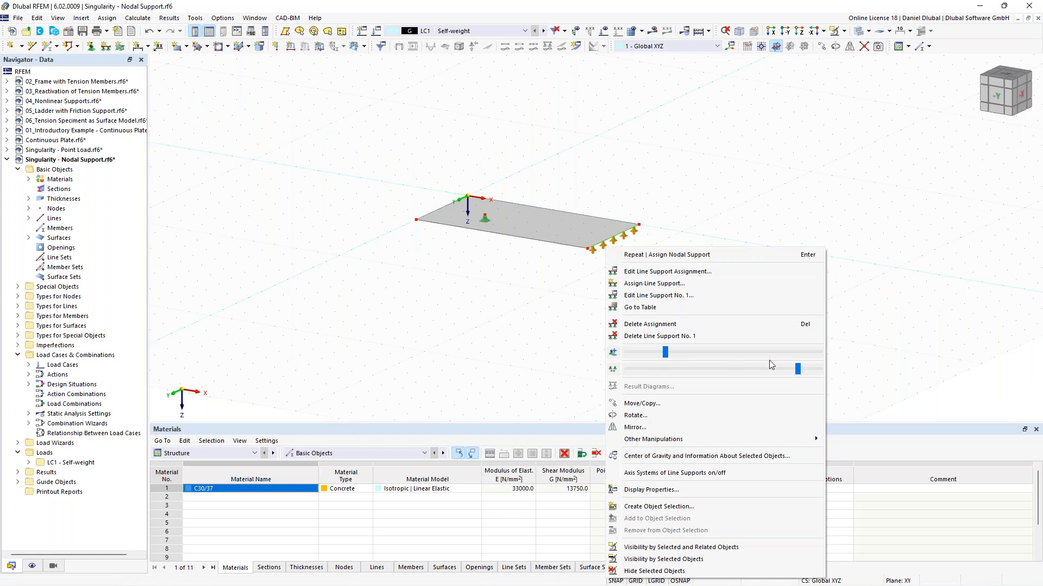
pyautogui.moveTo(666, 352); pyautogui.dragTo(682, 353)
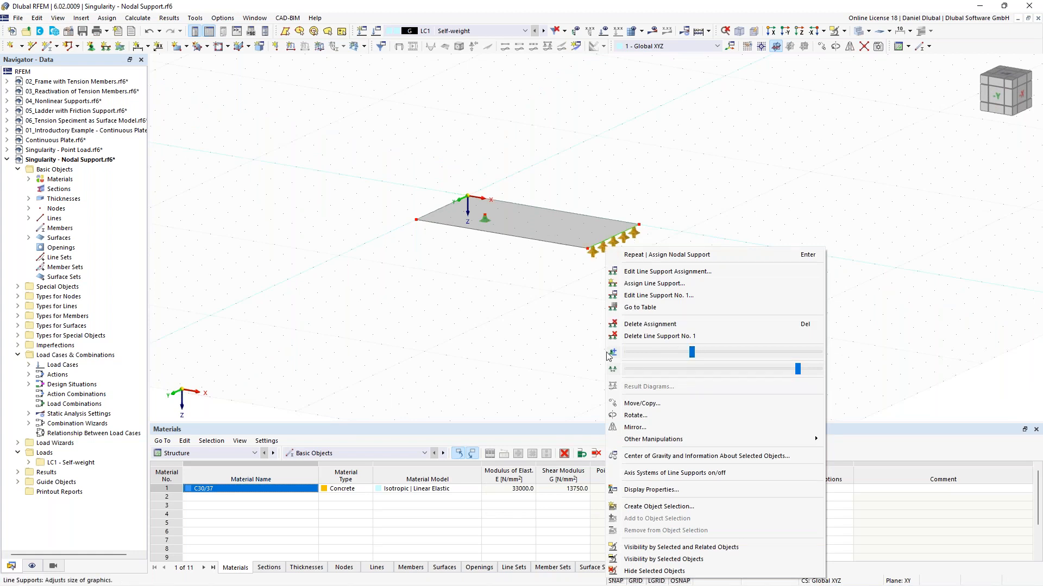
pyautogui.click(357, 357)
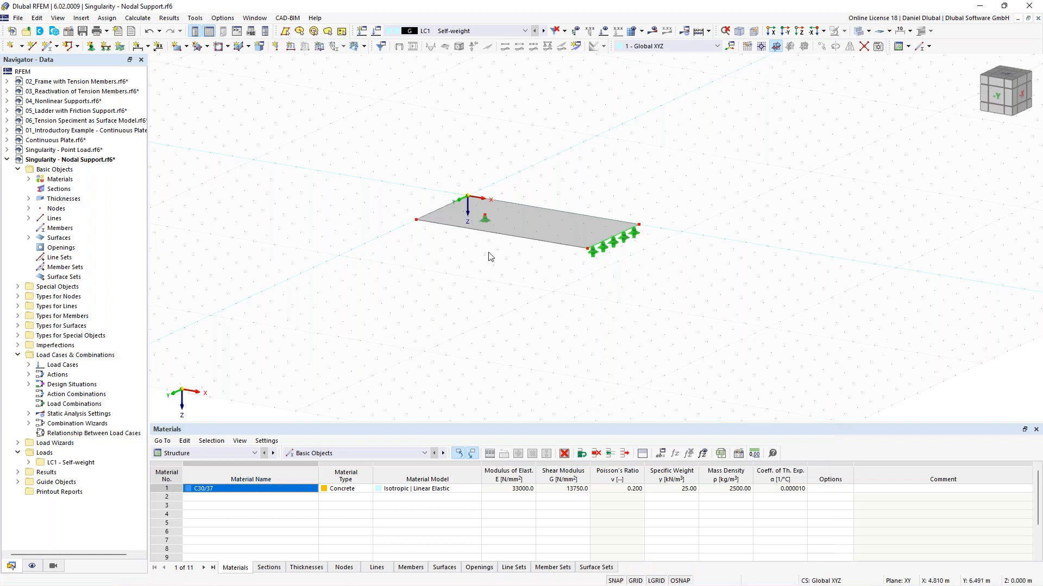
# Step: Apply a uniform 10 kN/m² surface load in ZA direction to the plate in LC1
pyautogui.keyDown('ctrl'); pyautogui.moveTo(342, 187); pyautogui.dragTo(383, 209, button='middle'); pyautogui.keyUp('ctrl')
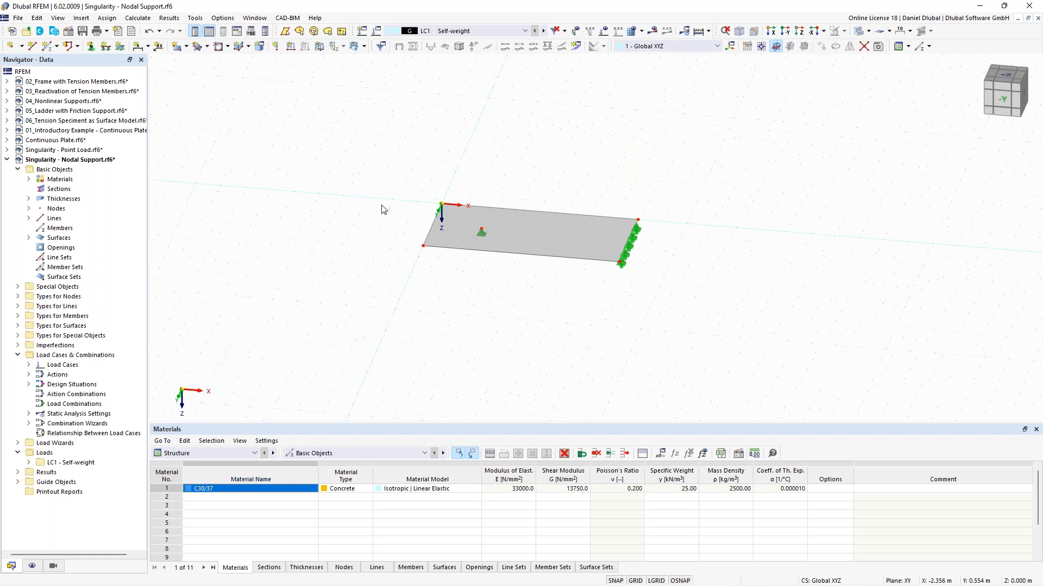
pyautogui.click(320, 46)
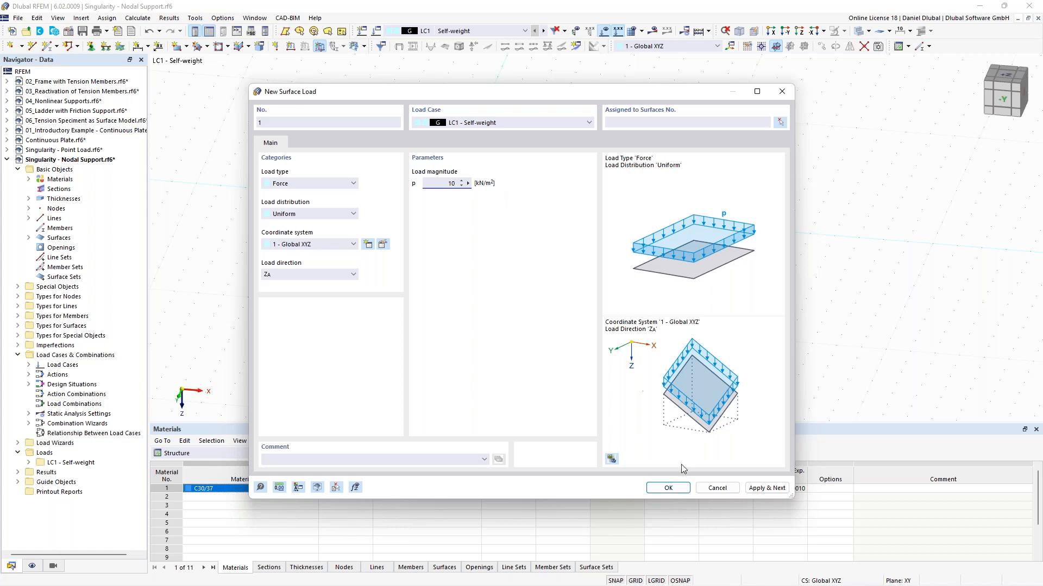
pyautogui.click(668, 488)
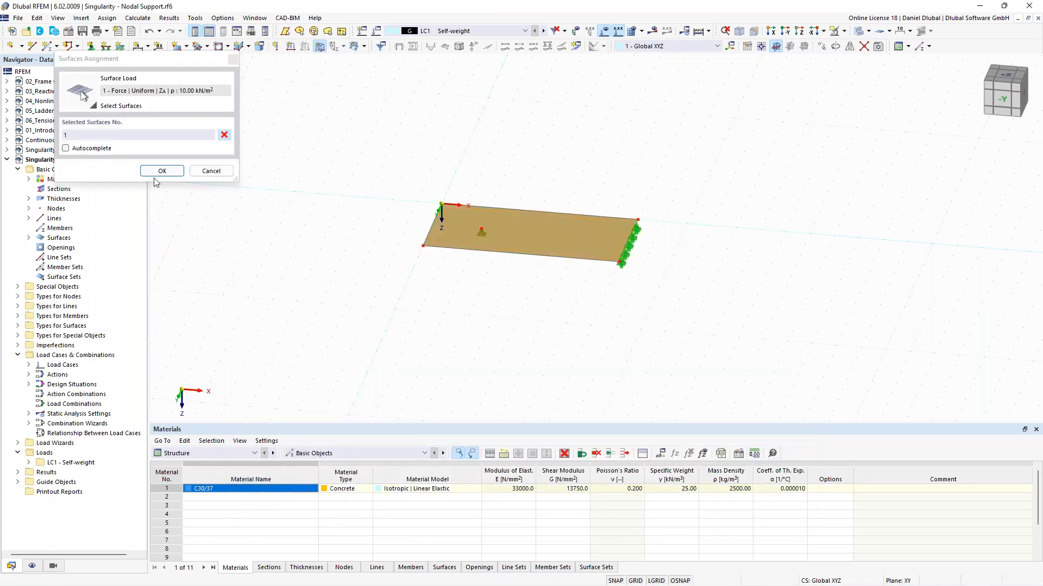
pyautogui.click(159, 170)
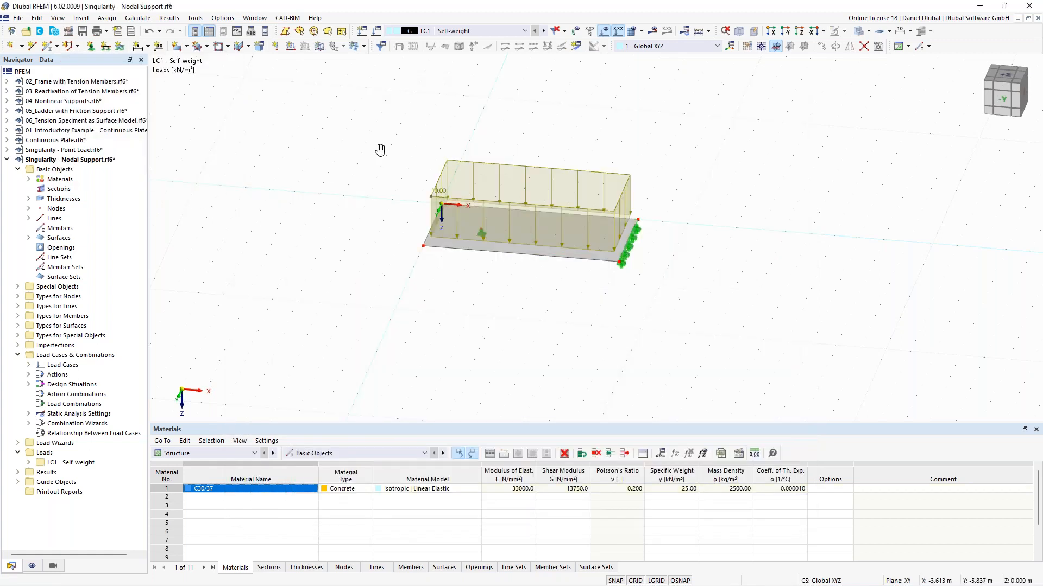
pyautogui.moveTo(380, 150); pyautogui.dragTo(380, 171, button='middle')
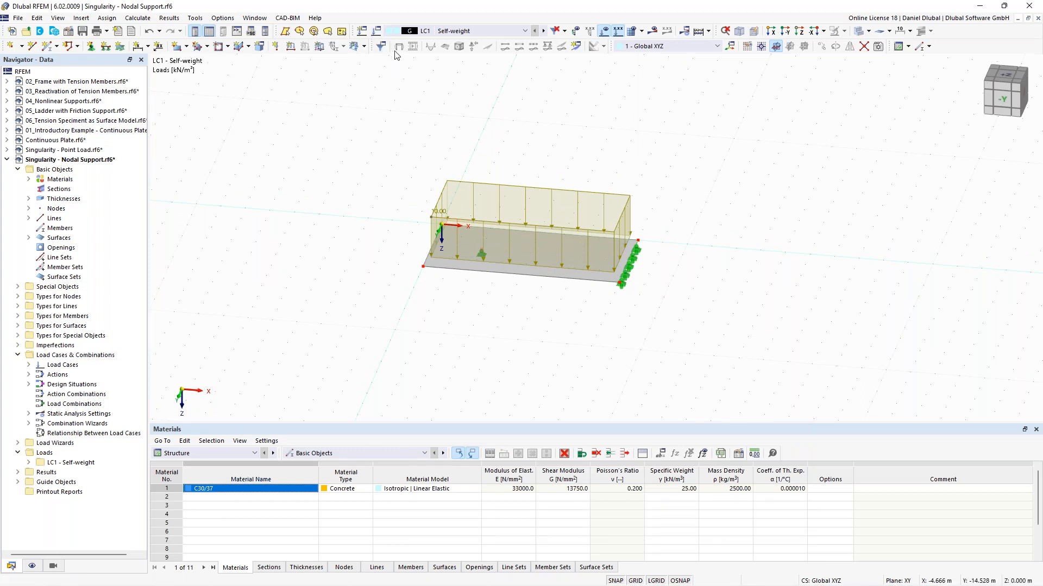
pyautogui.doubleClick(608, 220)
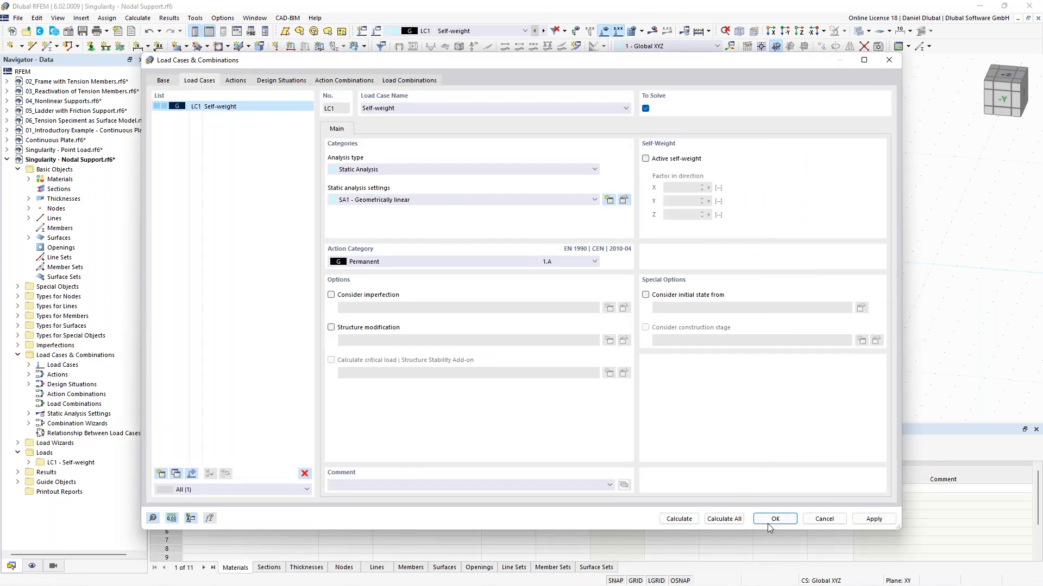
pyautogui.click(774, 519)
pyautogui.moveTo(398, 268); pyautogui.dragTo(375, 261, button='middle')
pyautogui.scroll(-2, 375, 261)
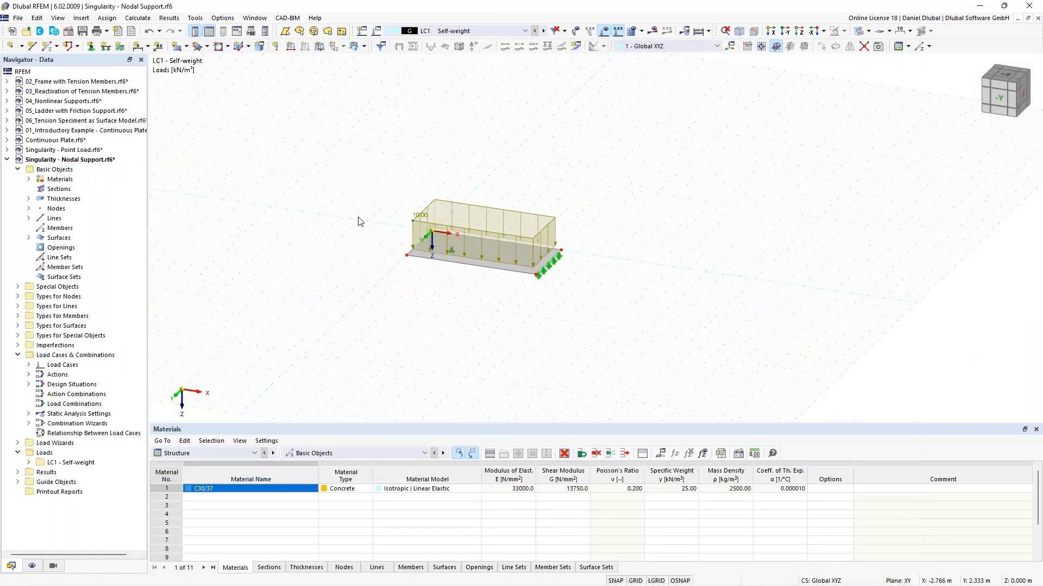
# Step: Select the whole model and create three copies spaced 10 m apart along X
pyautogui.moveTo(357, 160); pyautogui.dragTo(576, 299)
pyautogui.moveTo(377, 288); pyautogui.dragTo(538, 295, button='middle')
pyautogui.moveTo(540, 289); pyautogui.dragTo(213, 247)
pyautogui.scroll(-2, 235, 226)
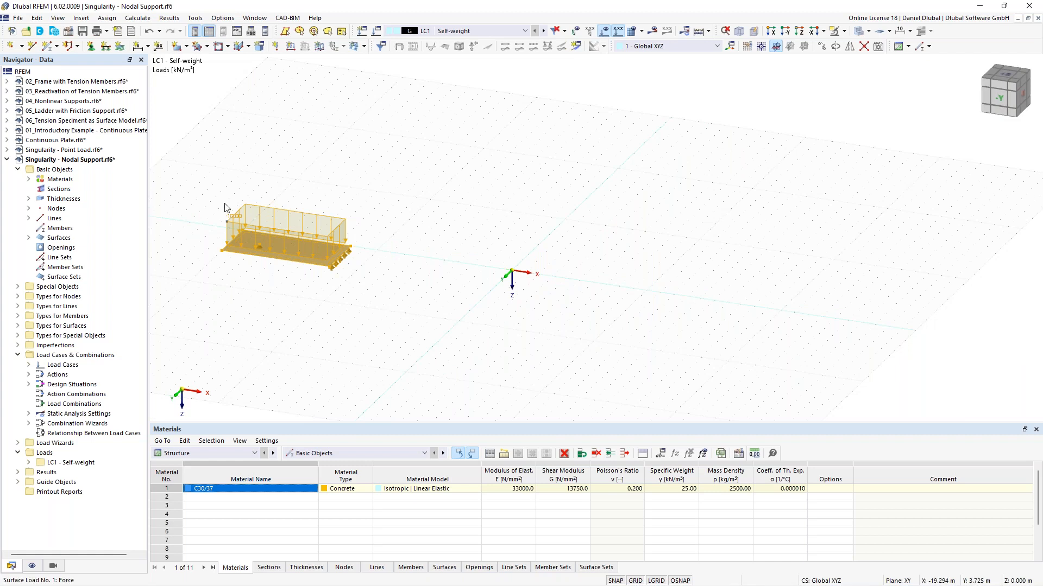
pyautogui.rightClick(298, 247)
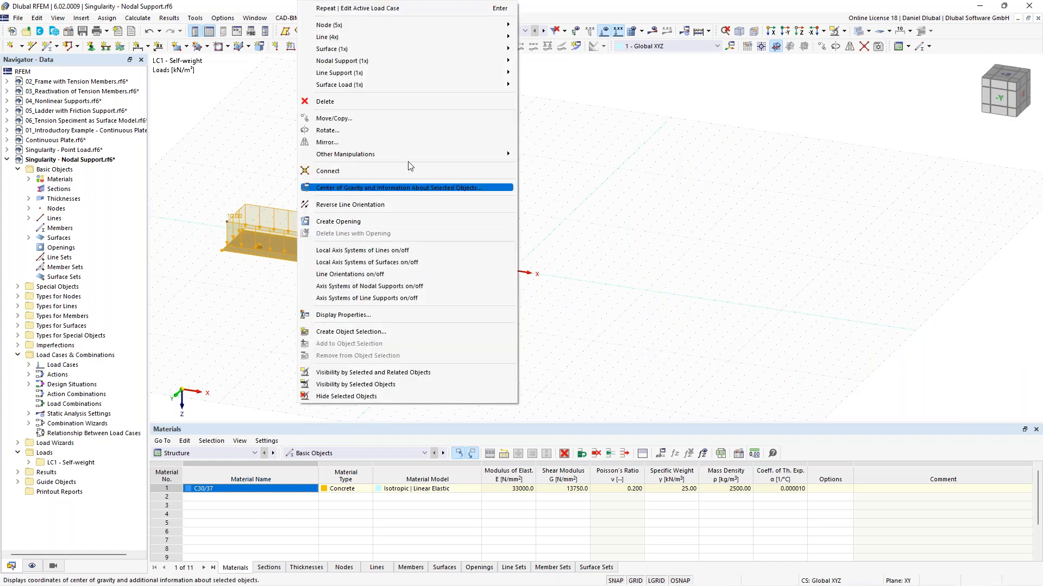
pyautogui.click(438, 126)
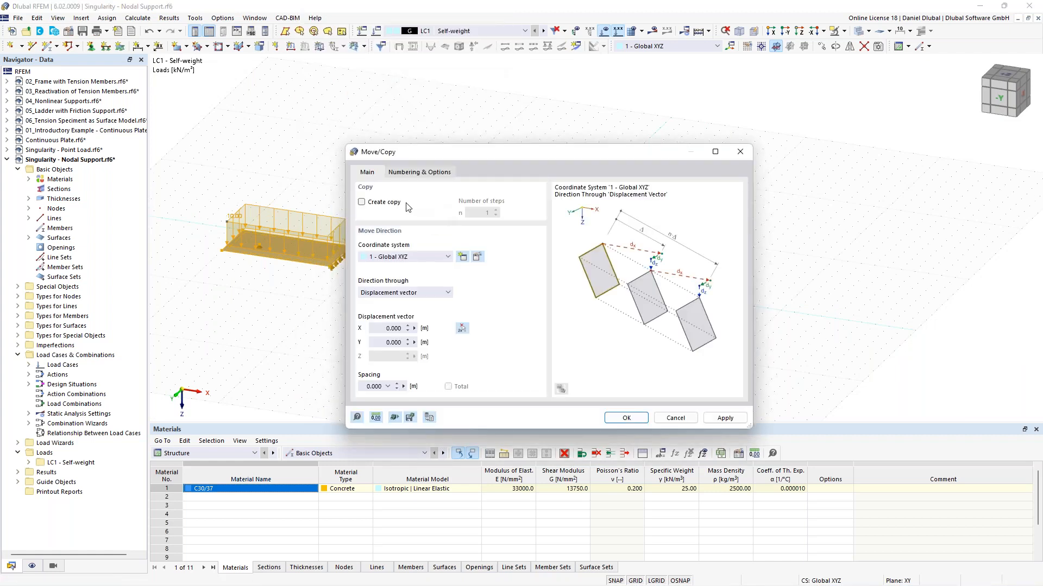
pyautogui.click(389, 203)
pyautogui.doubleClick(495, 212)
pyautogui.click(461, 327)
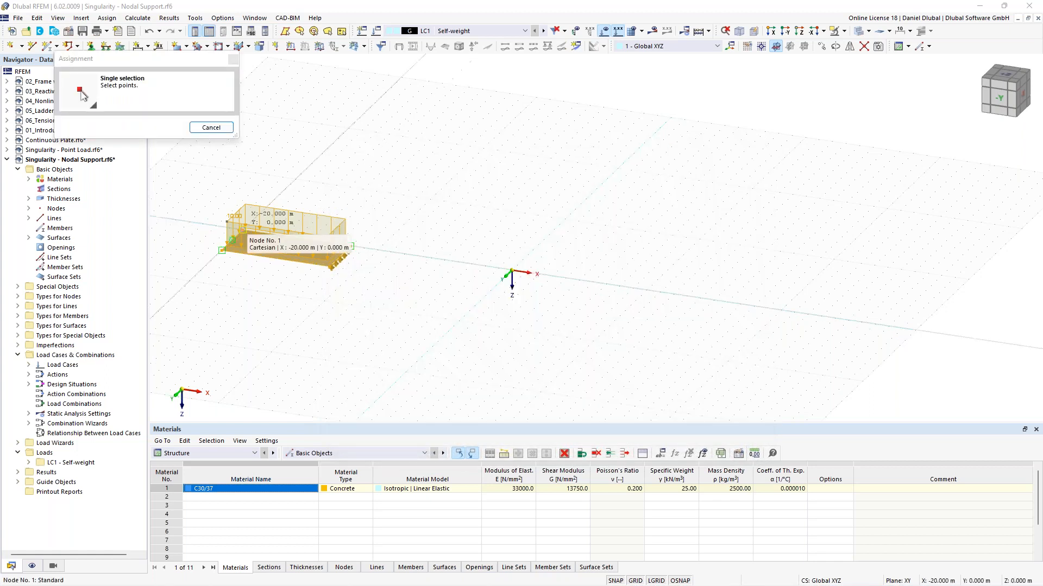
pyautogui.click(243, 213)
pyautogui.click(407, 239)
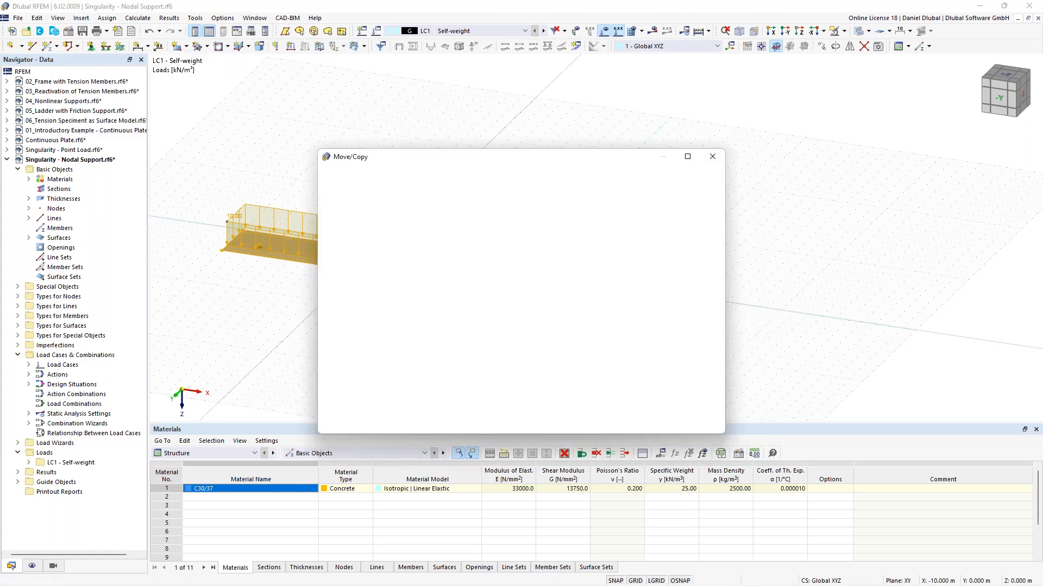
pyautogui.click(602, 423)
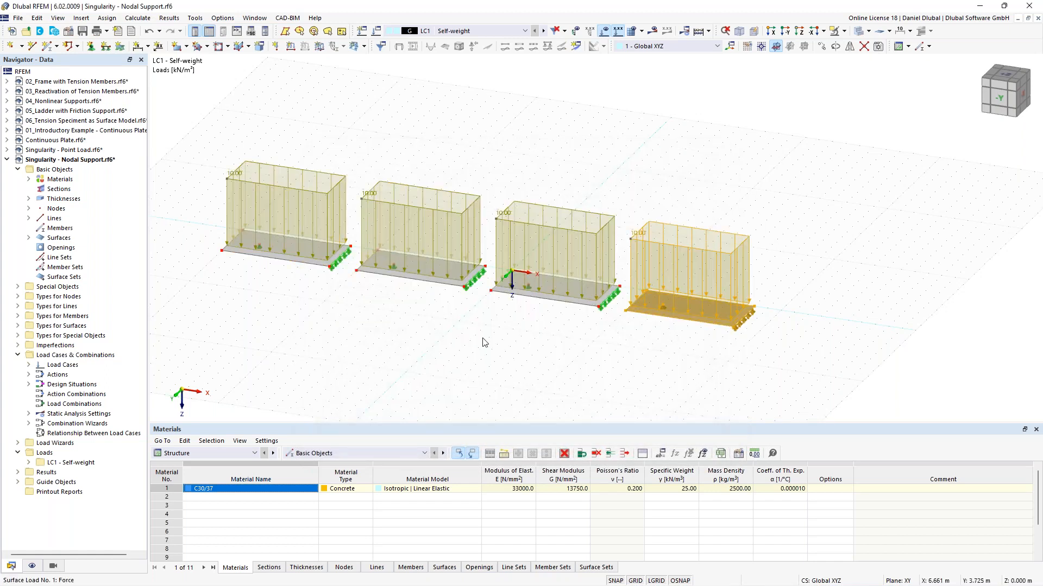
# Step: Open the surface mesh refinements table and assign surface 1 a target FE length of 2.000 m
pyautogui.rightClick(554, 232)
pyautogui.moveTo(671, 309); pyautogui.dragTo(606, 312)
pyautogui.click(381, 386)
pyautogui.scroll(-3, 381, 386)
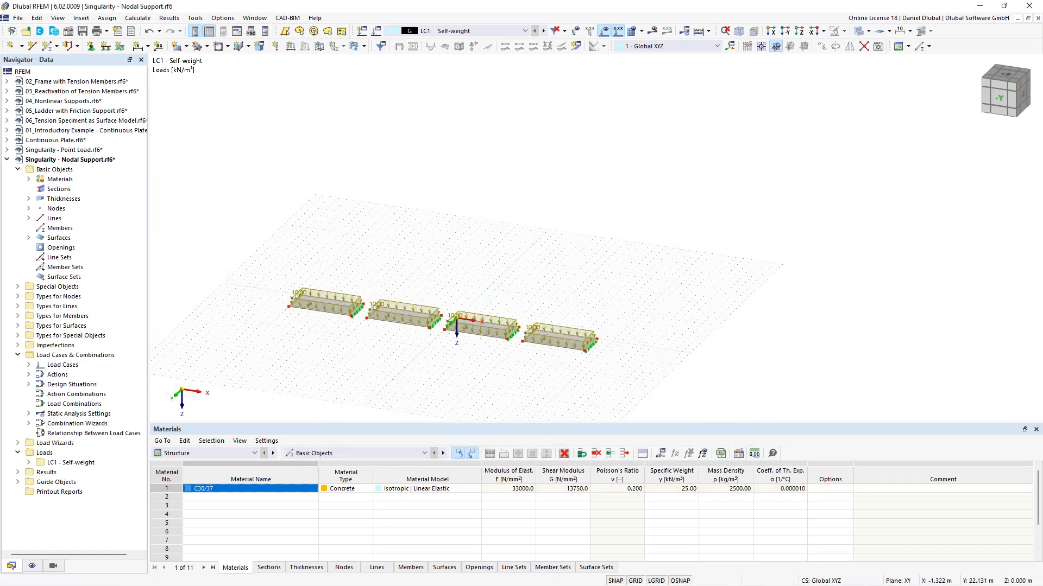
pyautogui.moveTo(381, 386); pyautogui.dragTo(428, 320, button='middle')
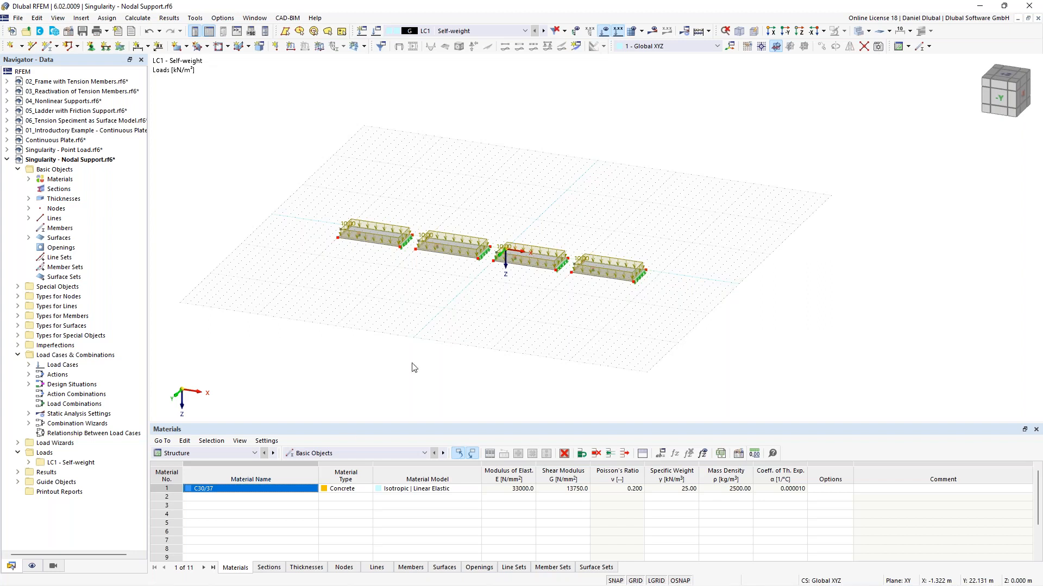
pyautogui.click(326, 454)
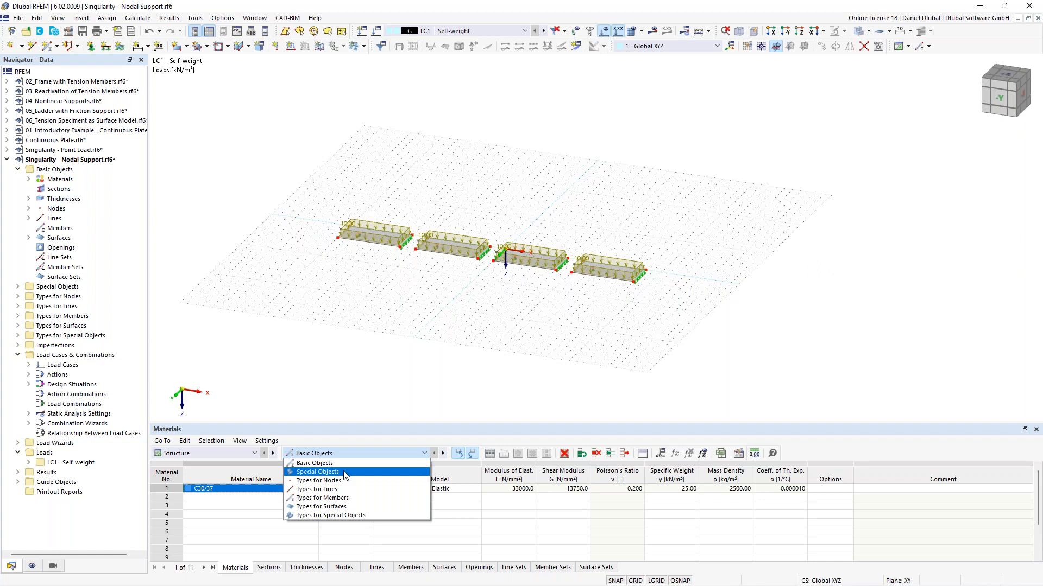
pyautogui.click(350, 507)
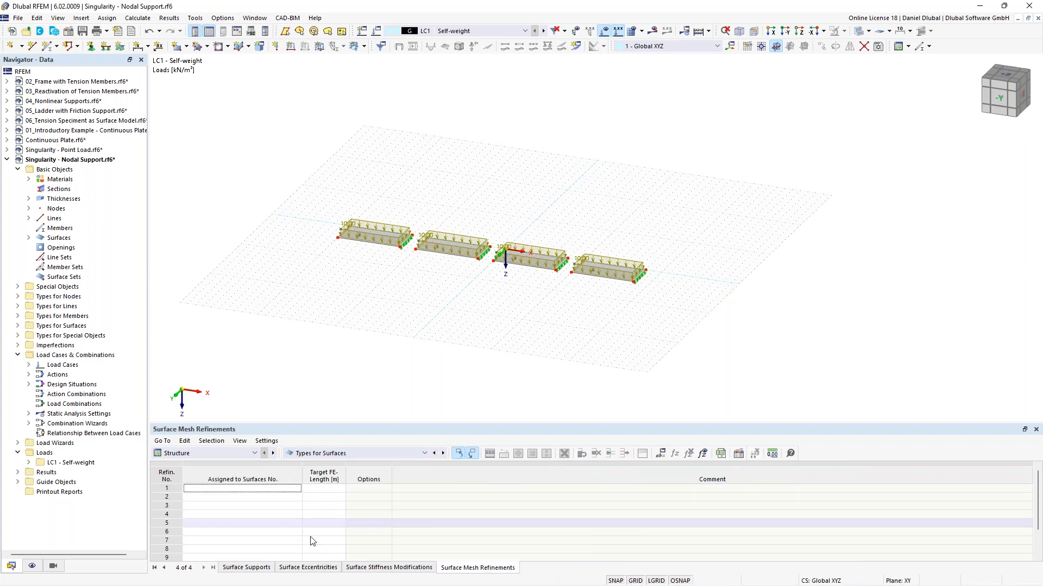
pyautogui.click(242, 488)
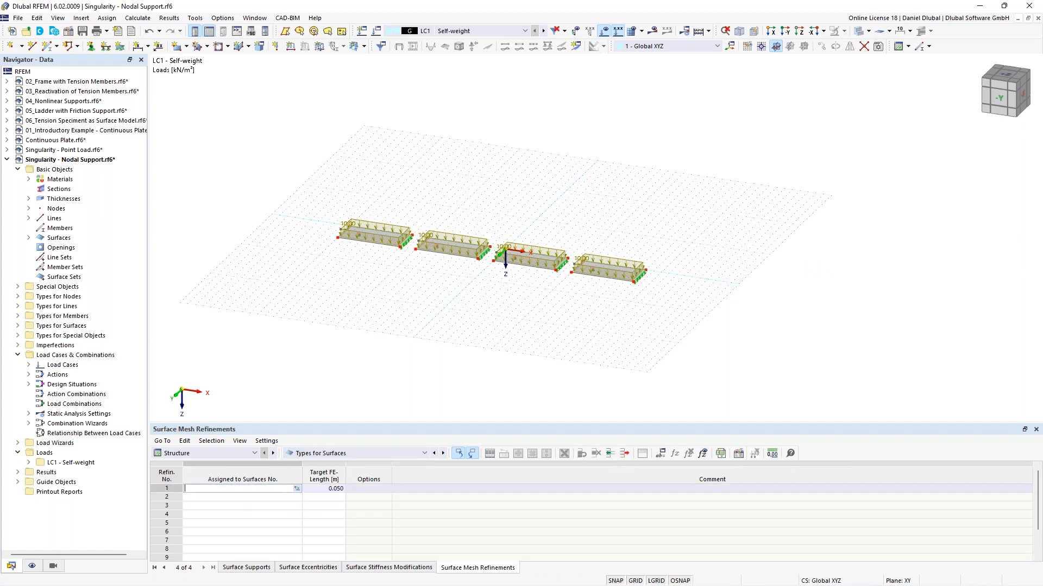
pyautogui.press('Tab')
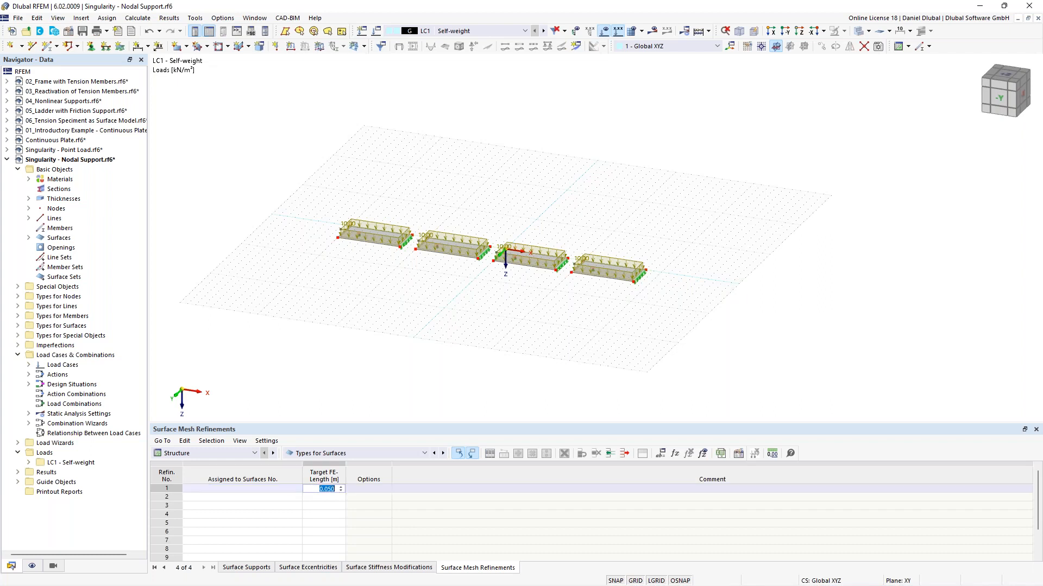
pyautogui.click(248, 489)
pyautogui.doubleClick(246, 487)
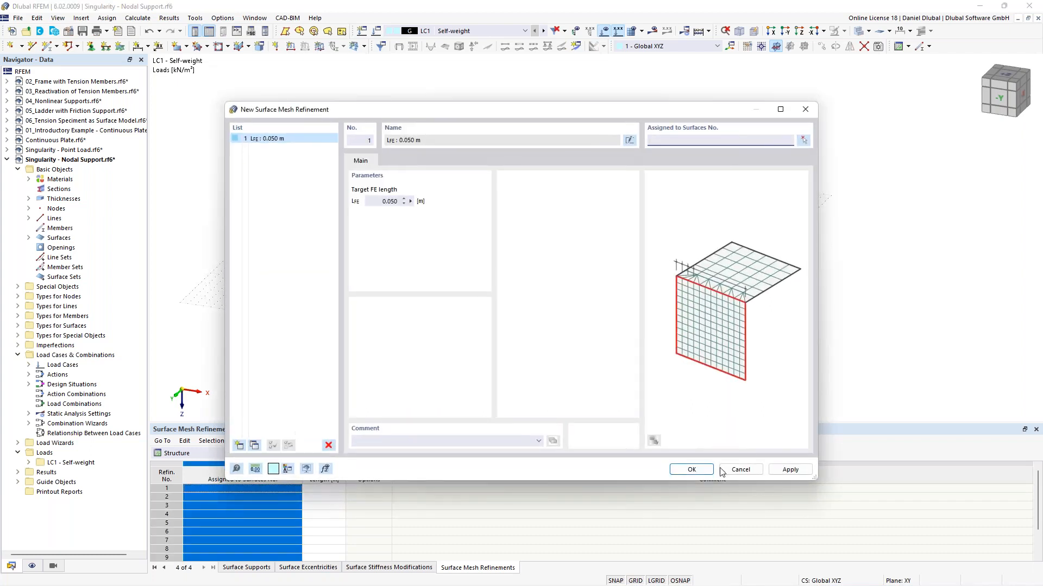
pyautogui.click(738, 465)
pyautogui.click(259, 490)
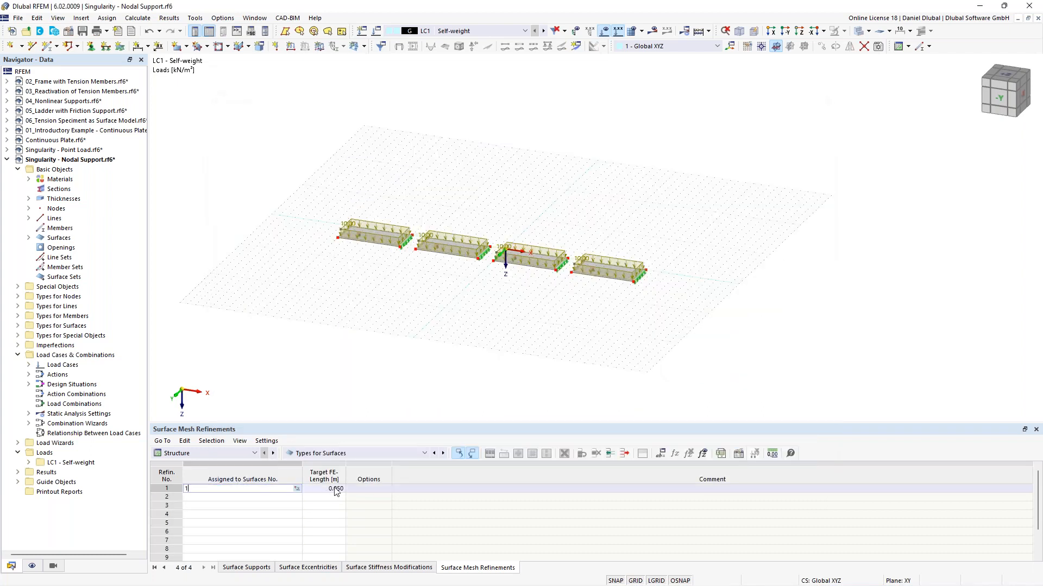
pyautogui.press('Tab')
pyautogui.press('Return')
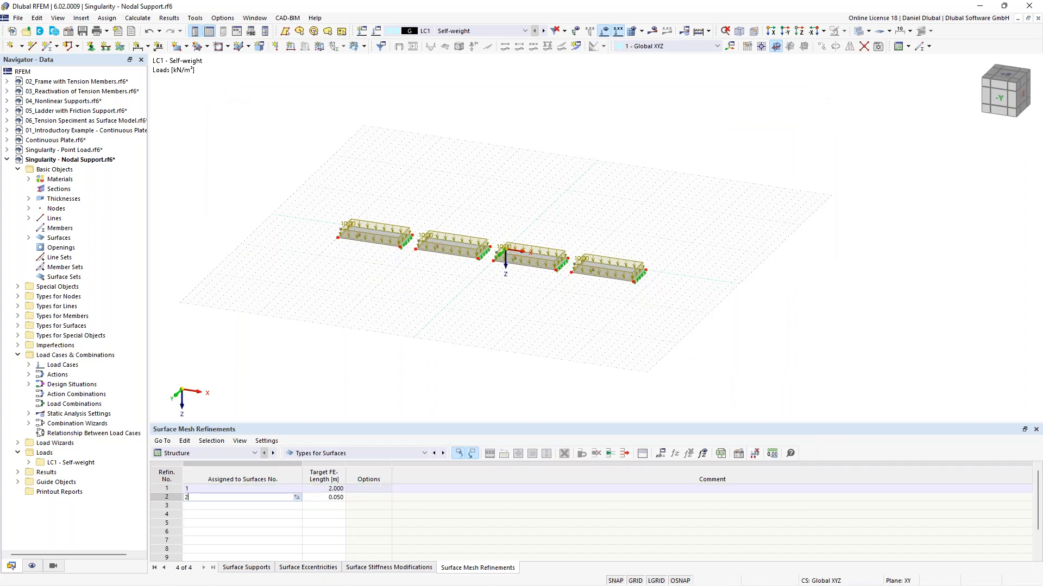
# Step: Add mesh refinements for surfaces 2, 3 and 4 with target FE lengths 1.000, 0.500 and 0.100 m
pyautogui.press('Tab')
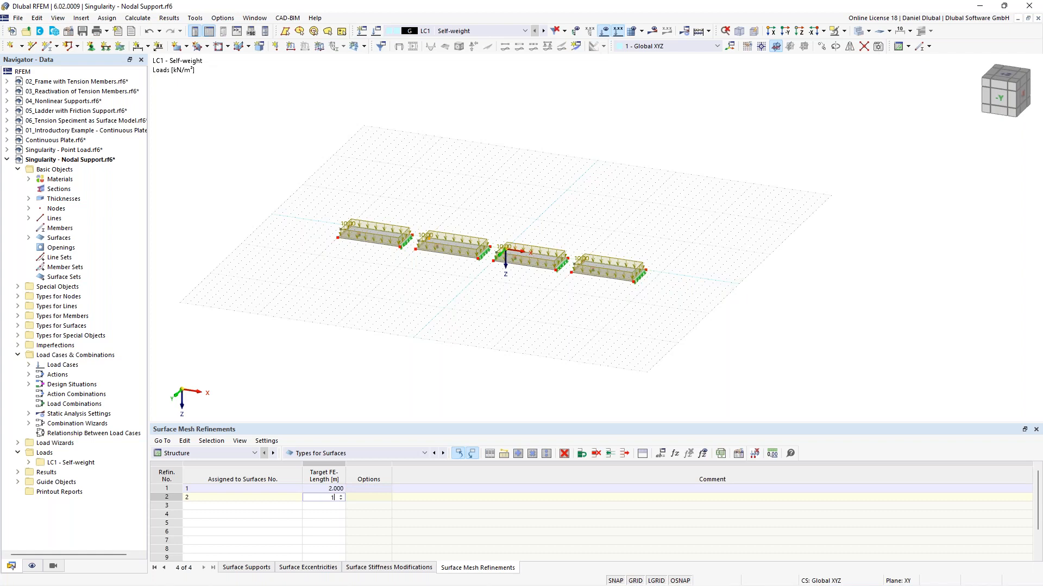
pyautogui.press('Return')
pyautogui.press('Tab')
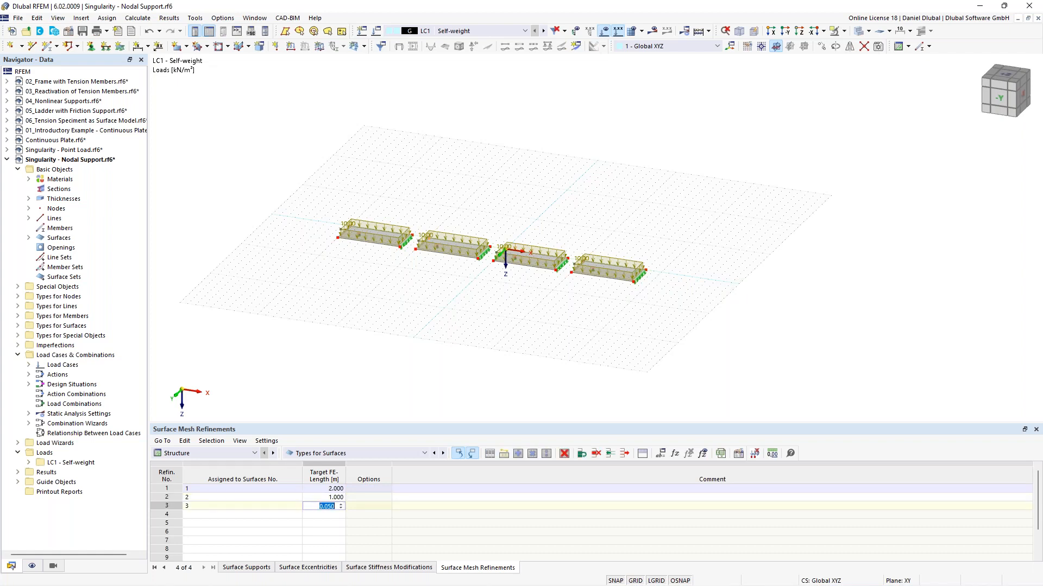
pyautogui.press('Return')
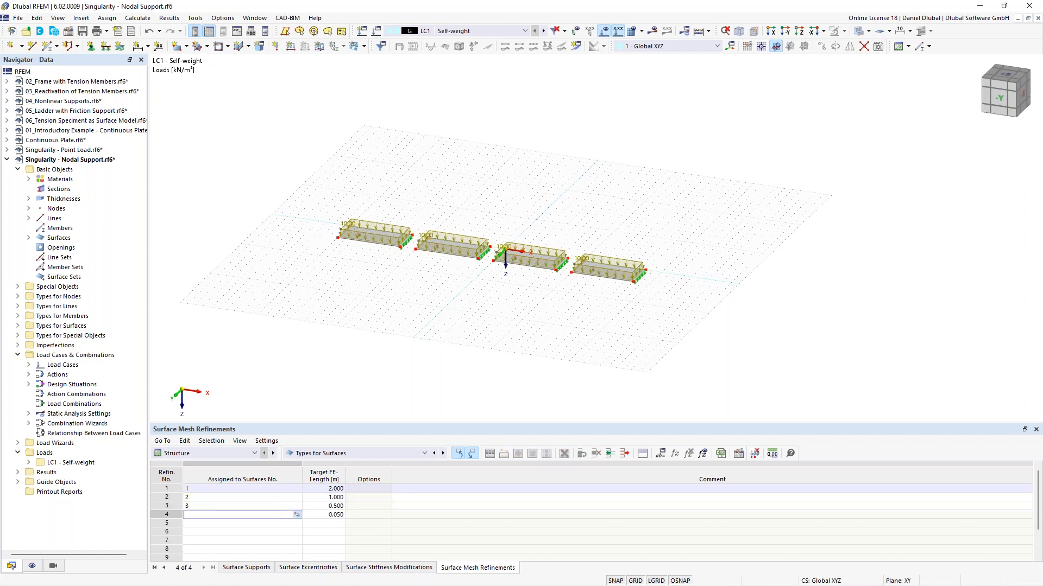
pyautogui.press('Tab')
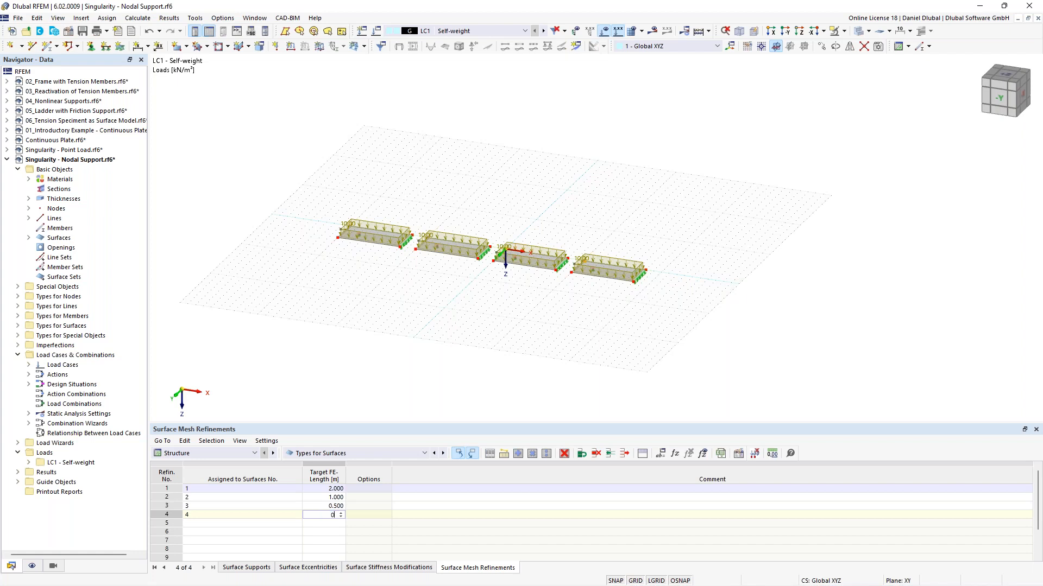
pyautogui.write('0,1')
pyautogui.press('Return')
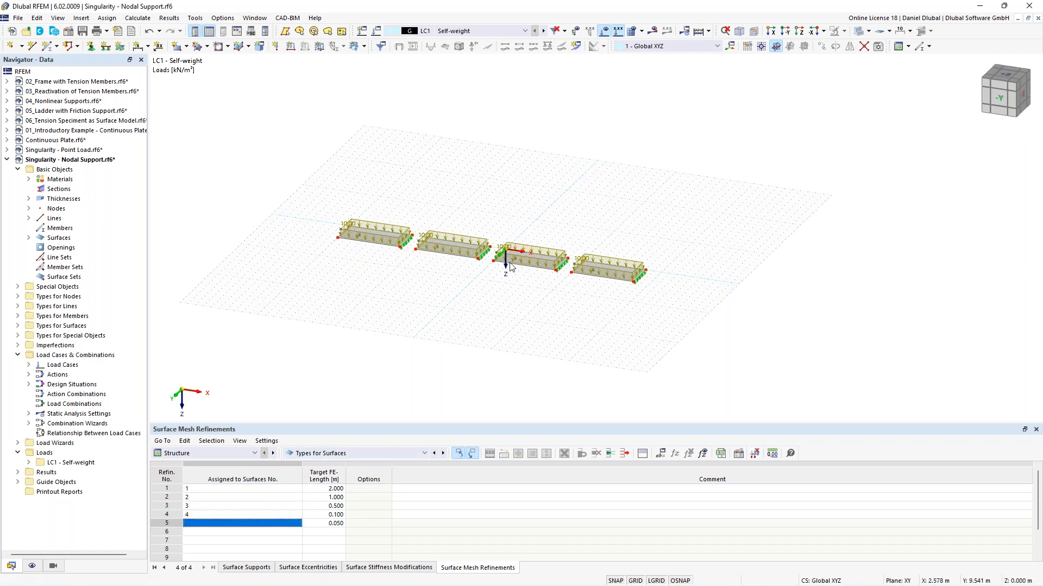
# Step: Delete the empty fifth row of the mesh refinements table
pyautogui.scroll(4, 511, 266)
pyautogui.rightClick(176, 524)
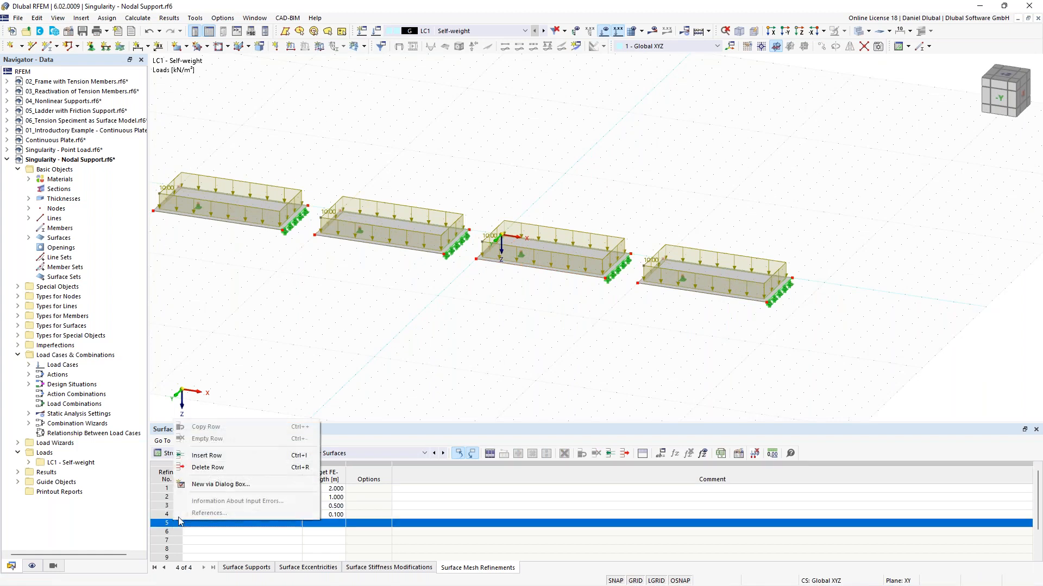
pyautogui.click(240, 468)
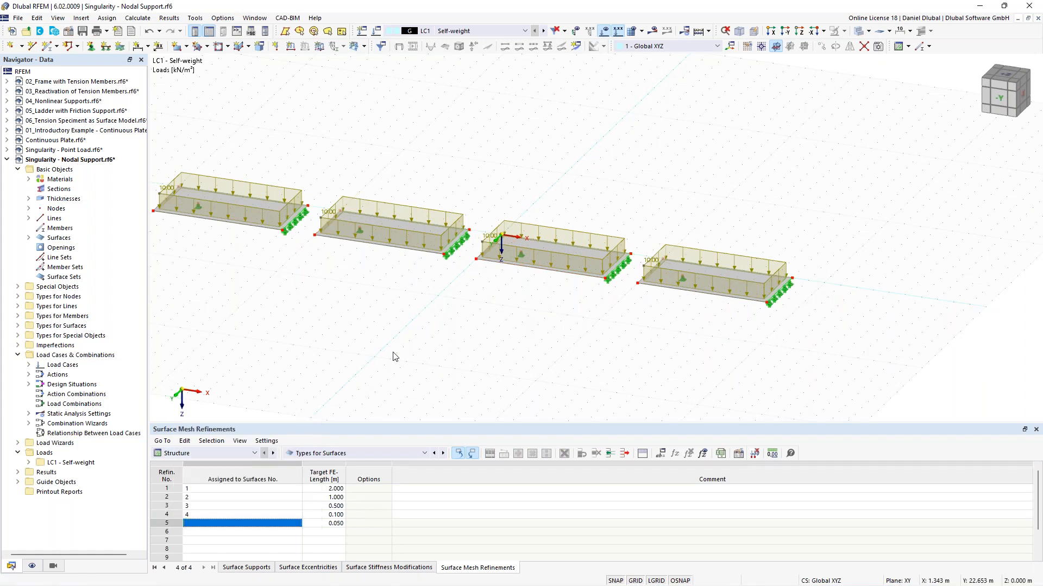
# Step: Generate the FE mesh for all four plates
pyautogui.scroll(3, 407, 340)
pyautogui.moveTo(452, 364); pyautogui.dragTo(469, 401, button='middle')
pyautogui.keyDown('ctrl'); pyautogui.moveTo(500, 321); pyautogui.dragTo(478, 331, button='middle'); pyautogui.keyUp('ctrl')
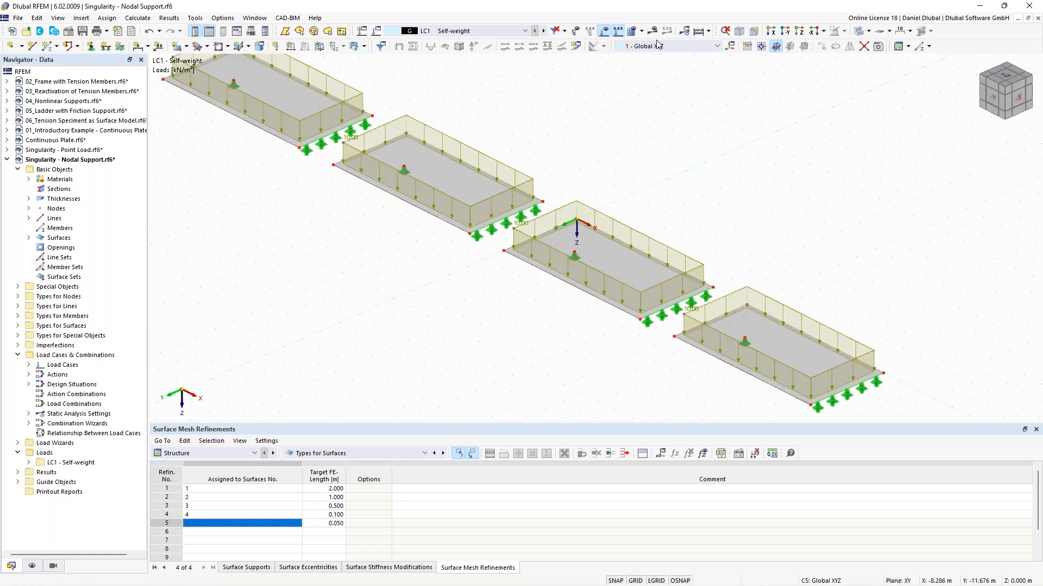
pyautogui.click(631, 31)
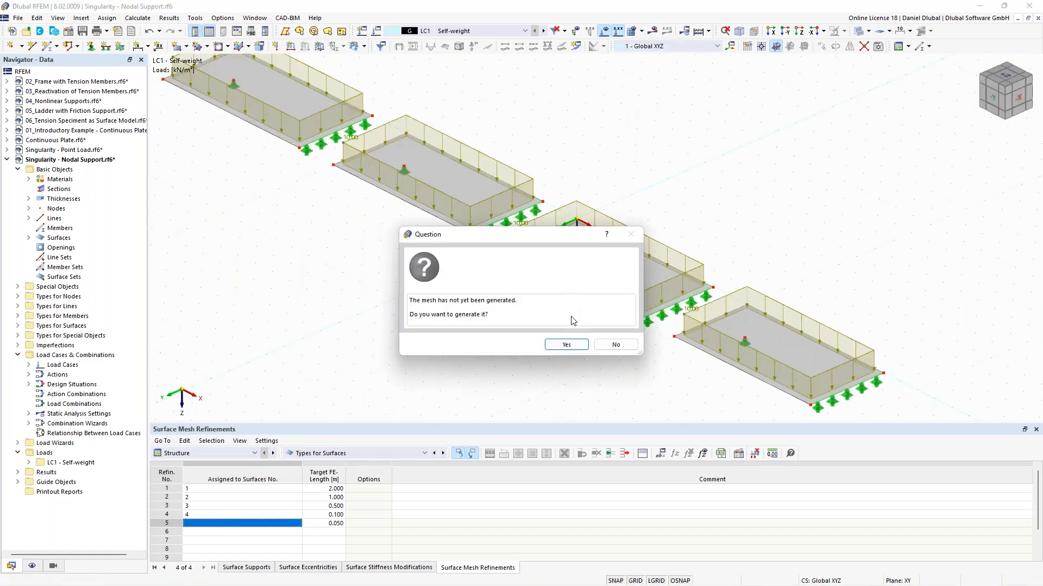
pyautogui.click(567, 345)
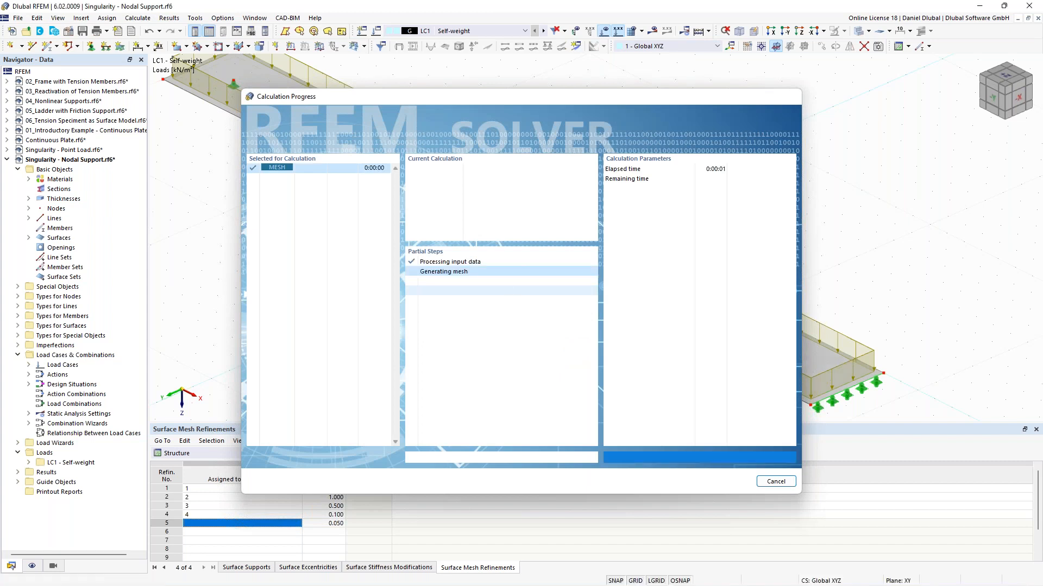
# Step: Switch to transparent display mode and examine the meshes of the four plates
pyautogui.click(859, 31)
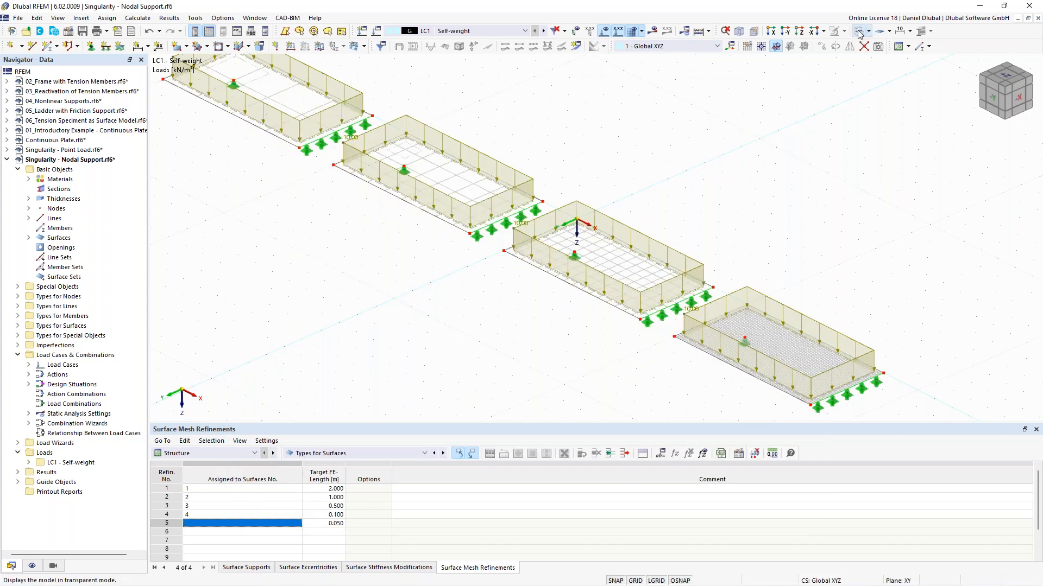
pyautogui.moveTo(328, 169); pyautogui.dragTo(463, 244, button='middle')
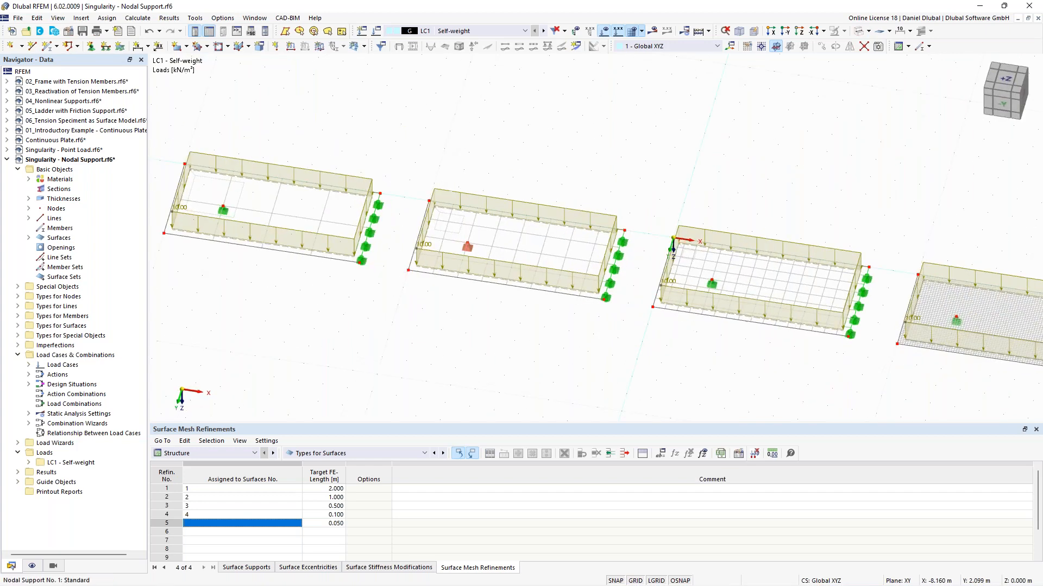
pyautogui.scroll(3, 494, 207)
pyautogui.moveTo(688, 162); pyautogui.dragTo(641, 165, button='middle')
pyautogui.scroll(-5, 641, 166)
pyautogui.keyDown('ctrl'); pyautogui.moveTo(584, 291); pyautogui.dragTo(568, 253, button='middle'); pyautogui.keyUp('ctrl')
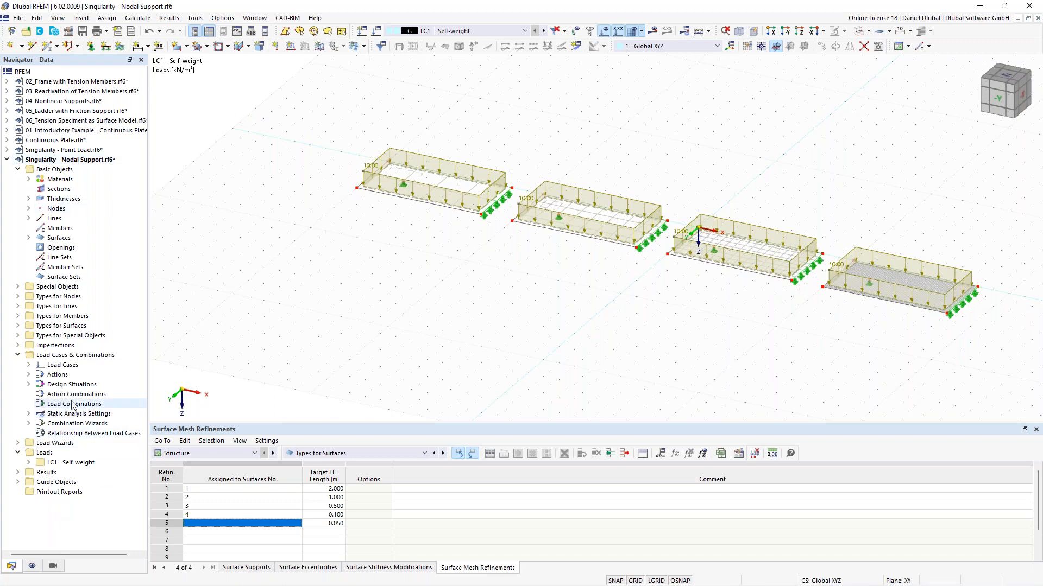
# Step: Create a new result section defined by two picked points running along all four plates
pyautogui.click(19, 287)
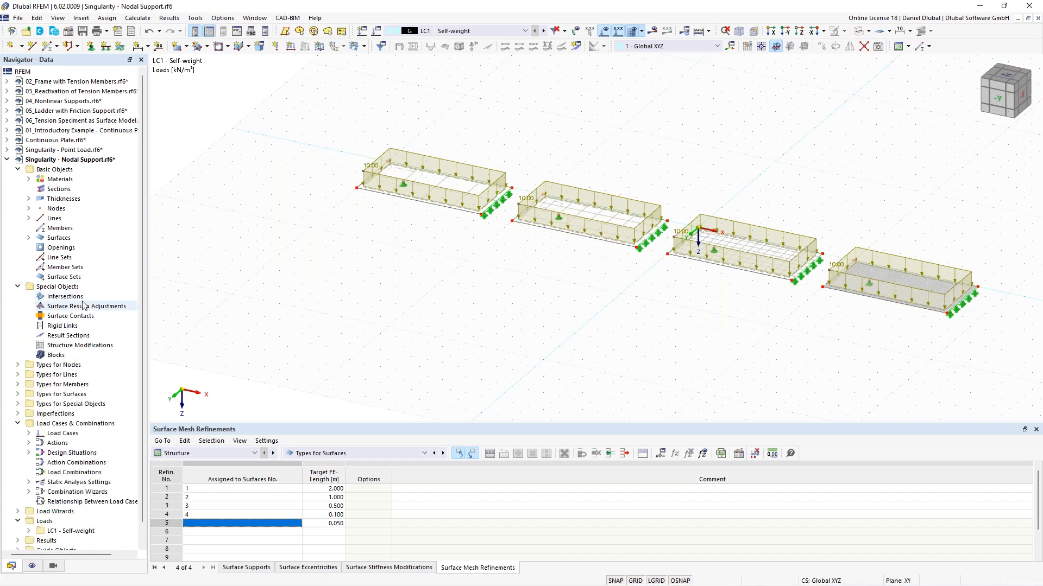
pyautogui.rightClick(68, 336)
pyautogui.click(119, 360)
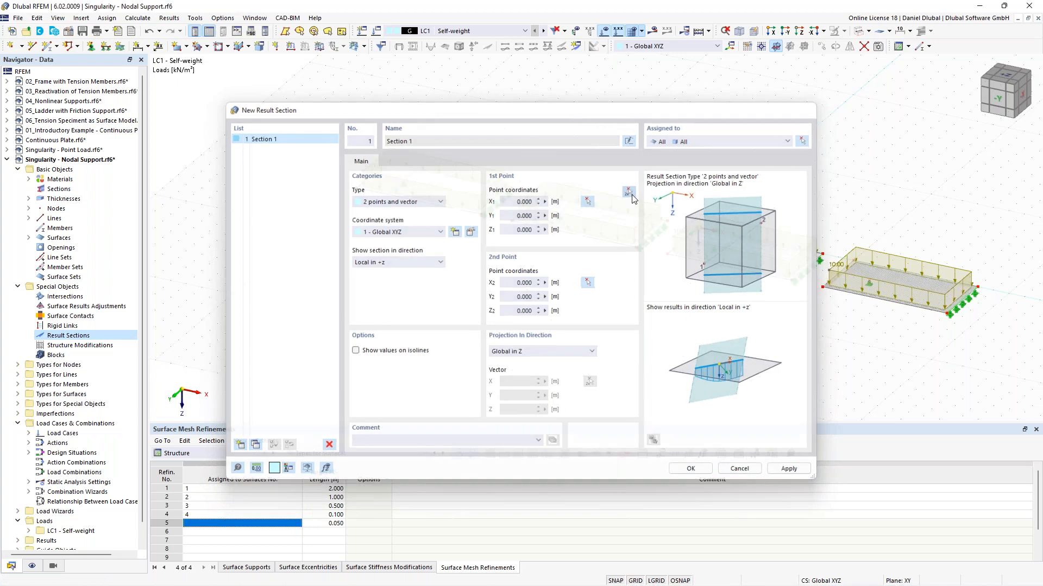
pyautogui.click(630, 193)
pyautogui.click(372, 175)
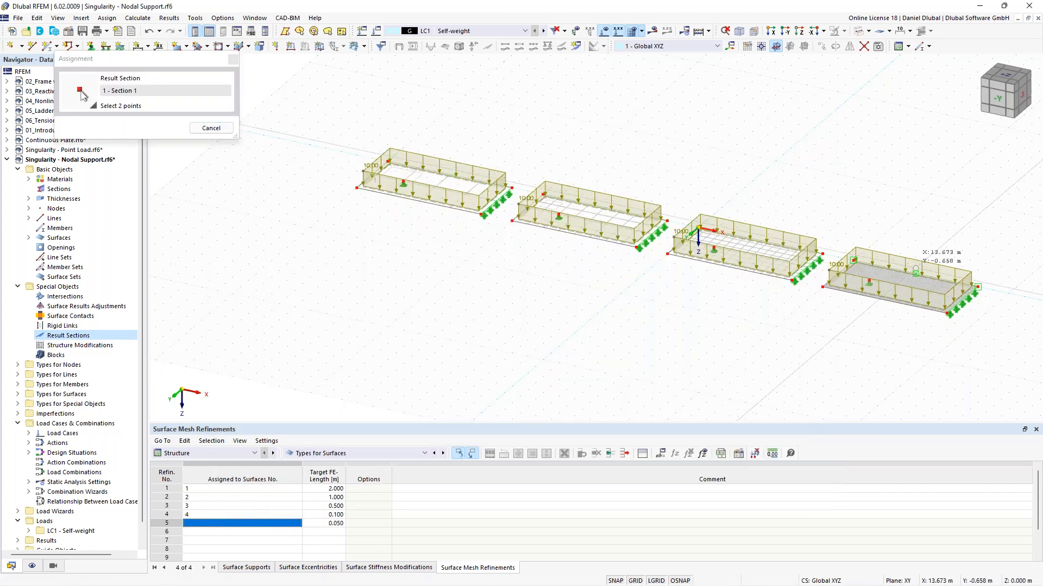
pyautogui.click(961, 300)
pyautogui.click(691, 469)
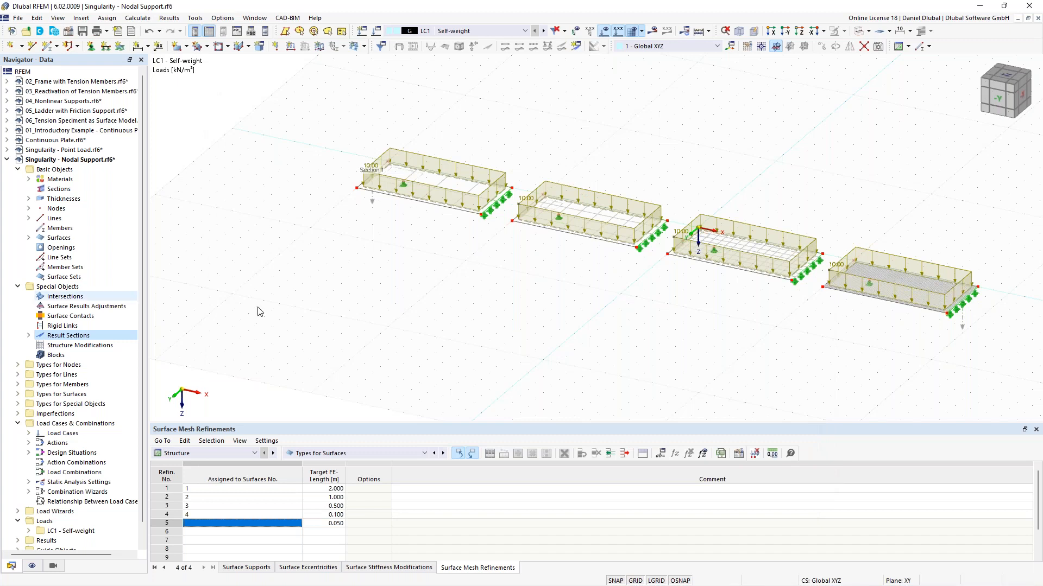
pyautogui.scroll(-1, 415, 259)
pyautogui.moveTo(414, 282); pyautogui.dragTo(407, 298, button='middle')
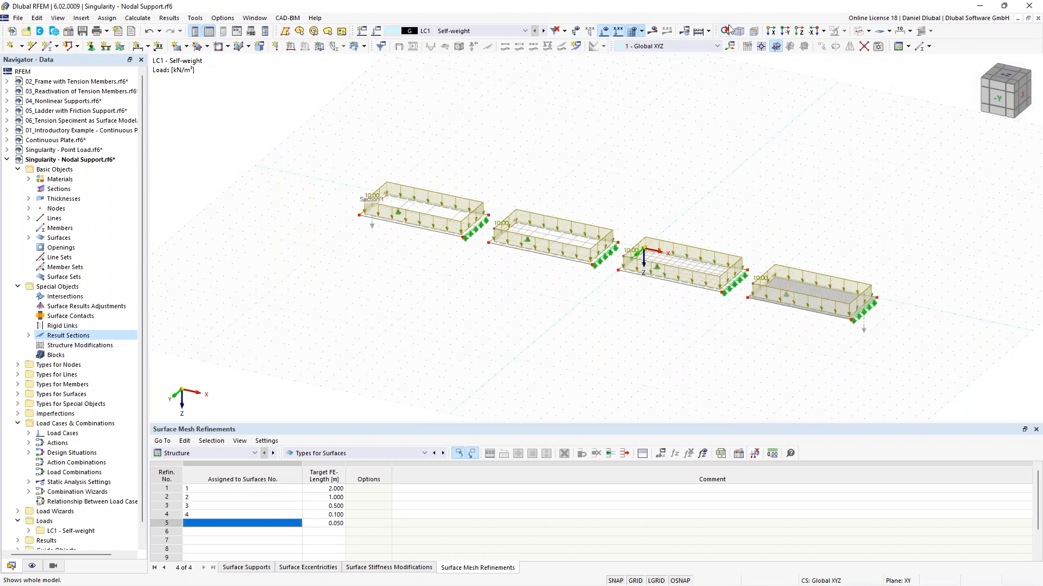
# Step: Start the calculation of load case LC1 to display results
pyautogui.click(653, 32)
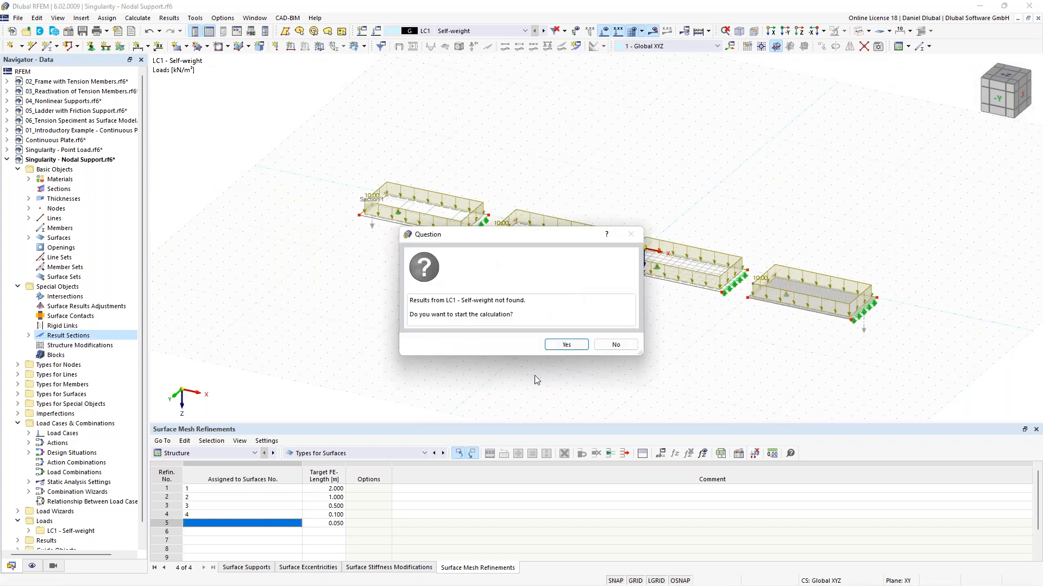
pyautogui.click(566, 345)
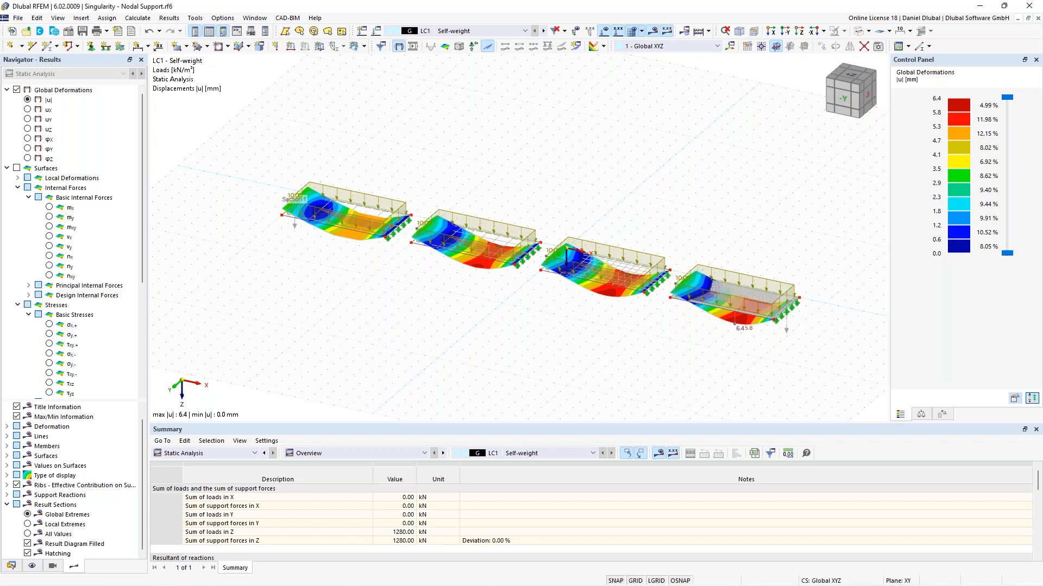
# Step: Examine the global deformations of the four plates from different viewpoints
pyautogui.scroll(5, 646, 294)
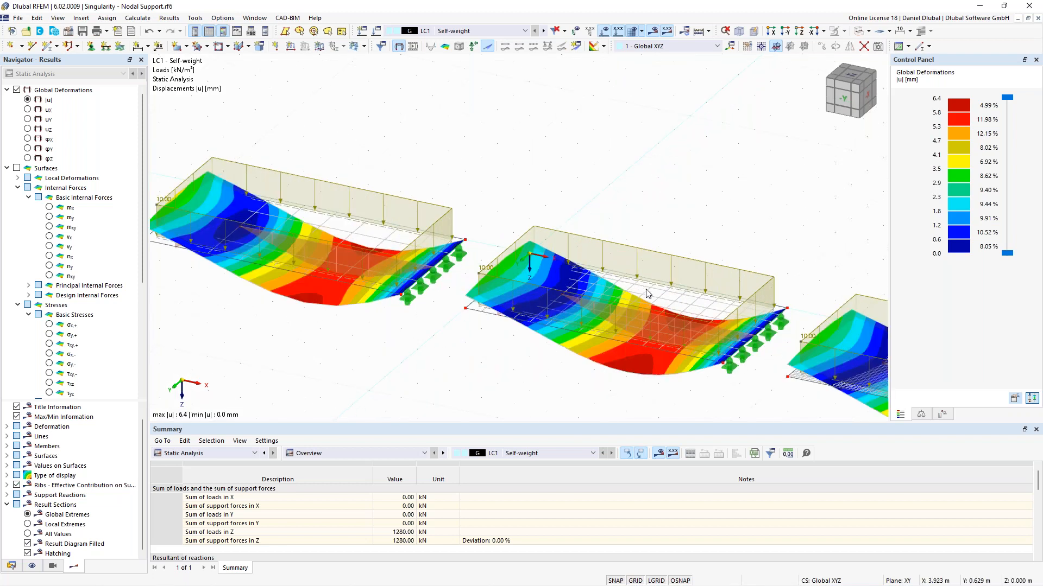
pyautogui.scroll(-3, 646, 289)
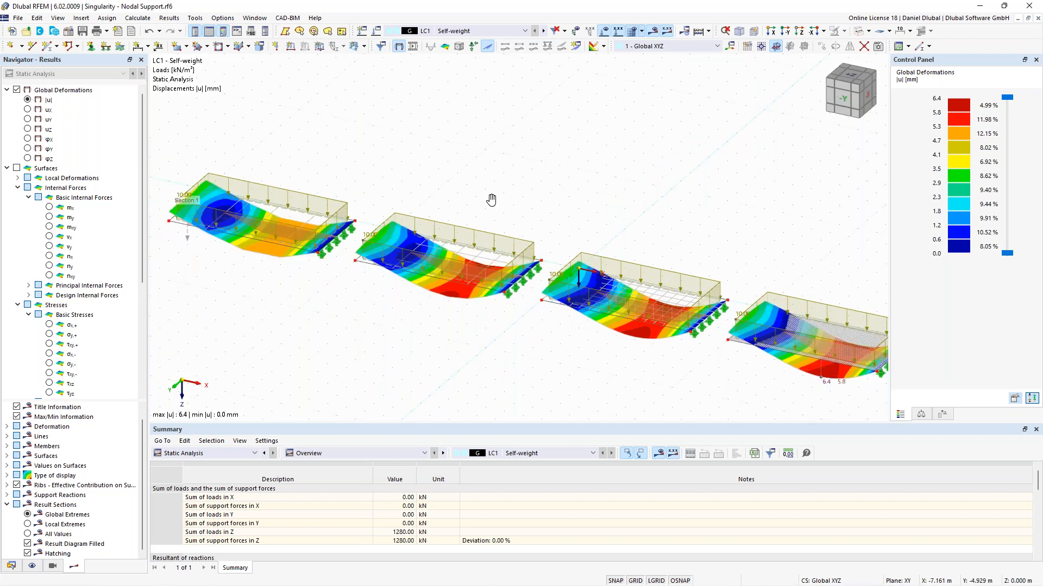
pyautogui.moveTo(491, 201); pyautogui.dragTo(556, 186, button='middle')
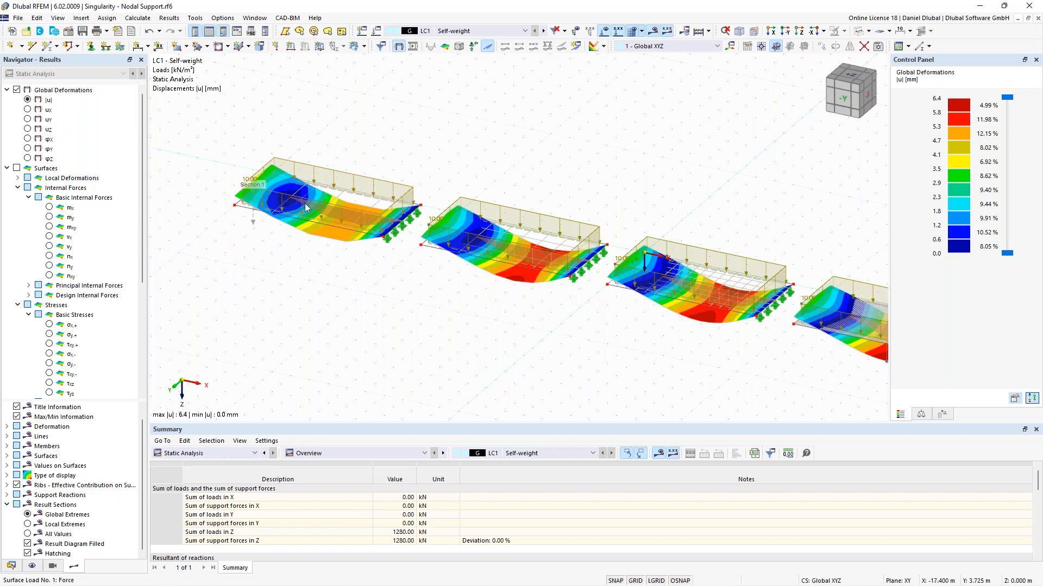
pyautogui.moveTo(449, 166); pyautogui.dragTo(496, 165, button='middle')
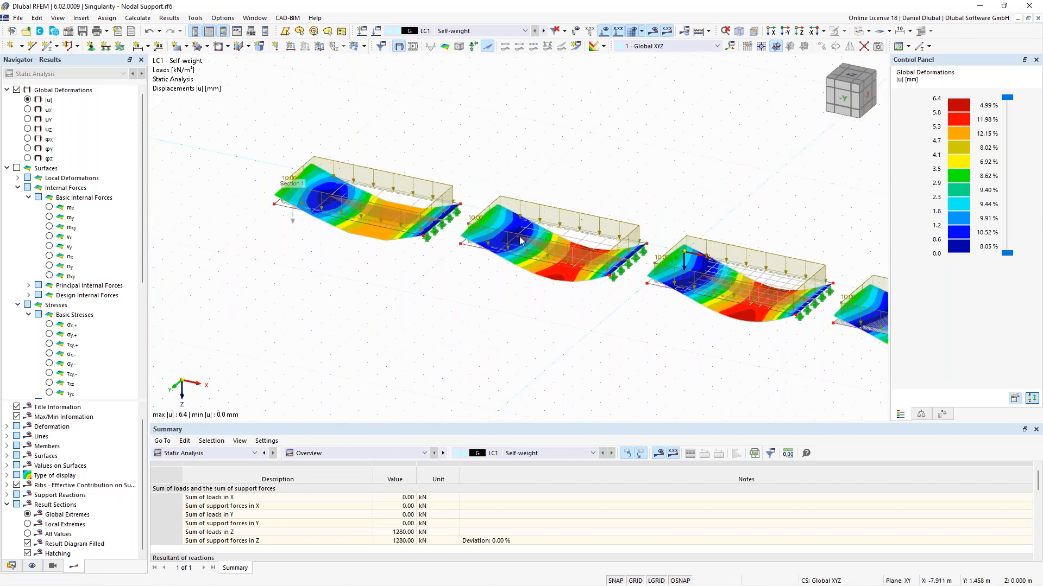
pyautogui.scroll(5, 505, 209)
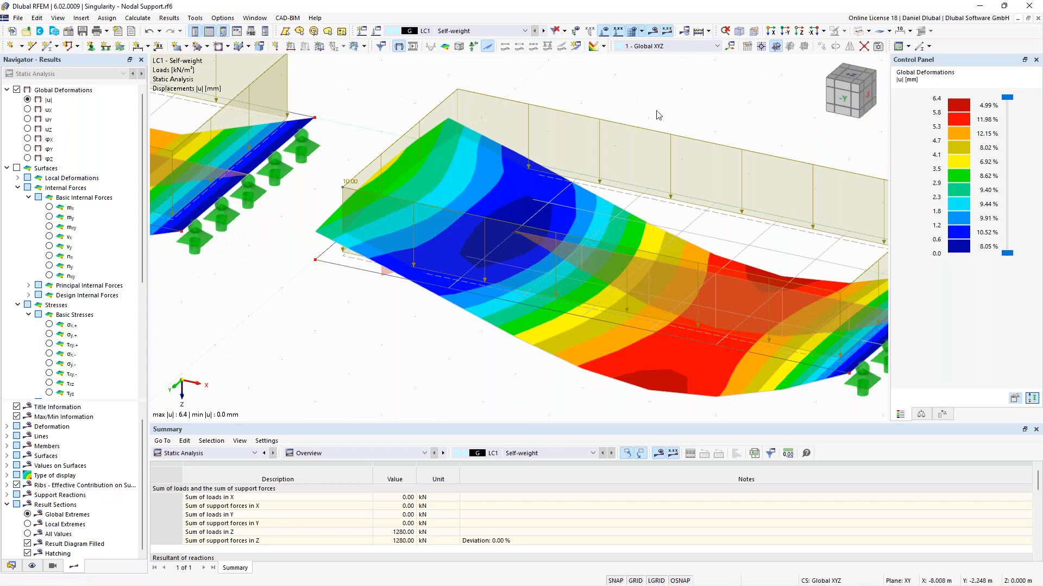
pyautogui.scroll(-5, 657, 114)
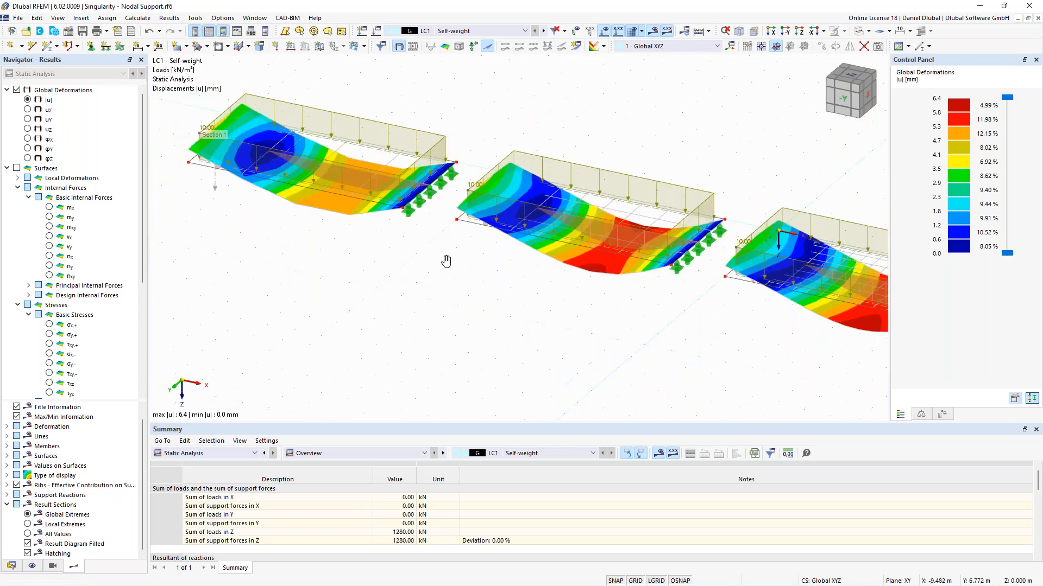
pyautogui.scroll(-3, 391, 182)
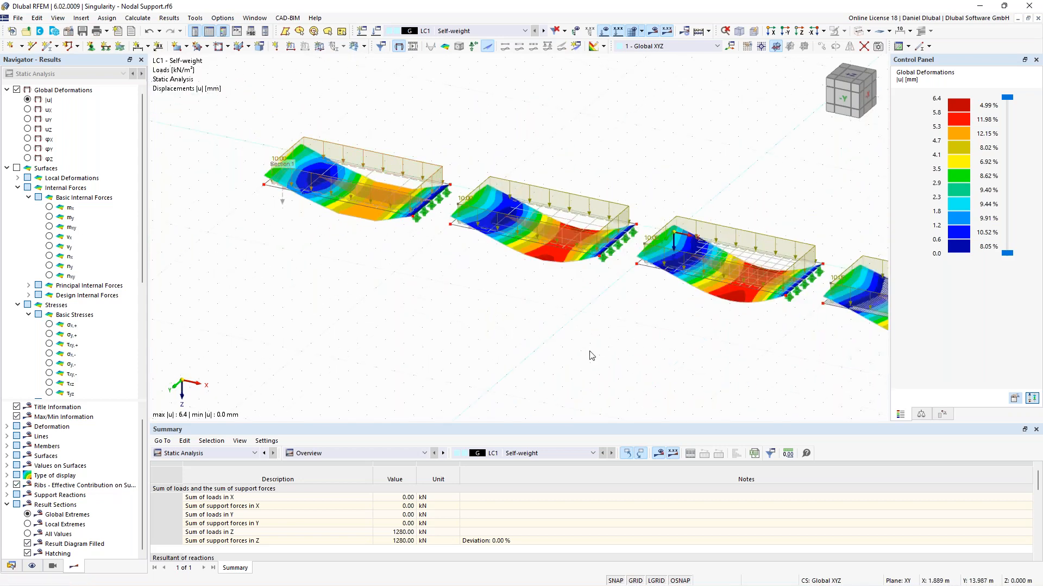
pyautogui.scroll(-1, 592, 355)
pyautogui.moveTo(592, 355); pyautogui.dragTo(465, 296, button='middle')
pyautogui.scroll(1, 466, 297)
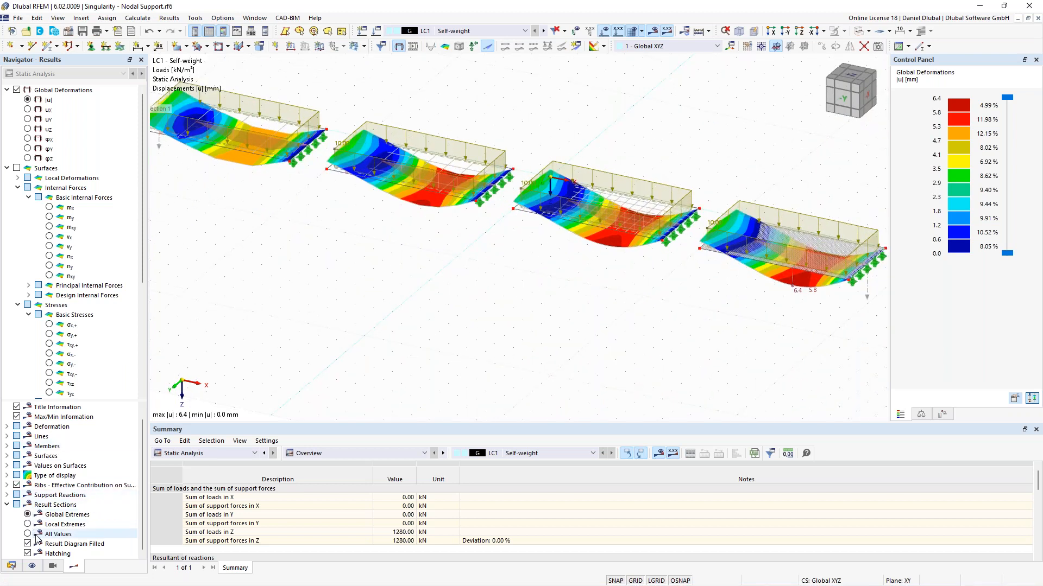
# Step: Set result sections to show local extremes and display the basic internal moment mx on the surfaces
pyautogui.click(31, 526)
pyautogui.moveTo(337, 284); pyautogui.dragTo(471, 356, button='middle')
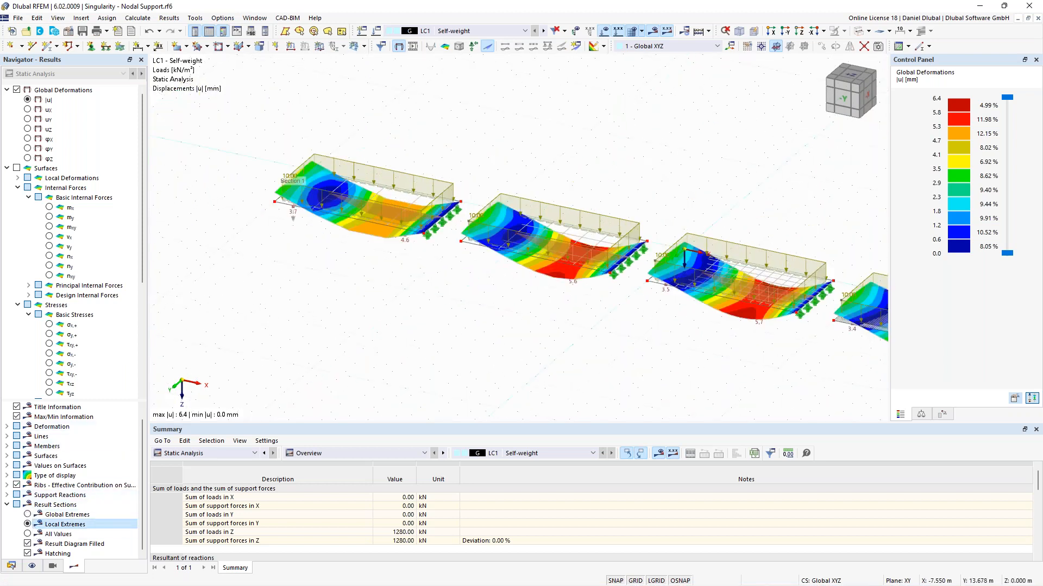
pyautogui.click(50, 207)
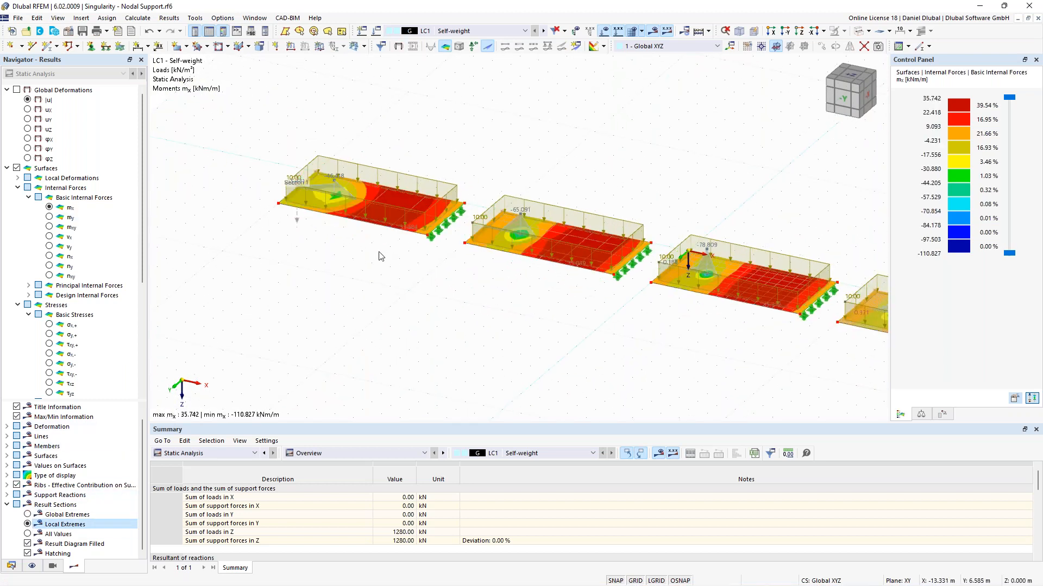
# Step: Examine the mx moment distributions around the nodal supports of the four plates
pyautogui.keyDown('ctrl'); pyautogui.moveTo(375, 279); pyautogui.dragTo(351, 333, button='middle'); pyautogui.keyUp('ctrl')
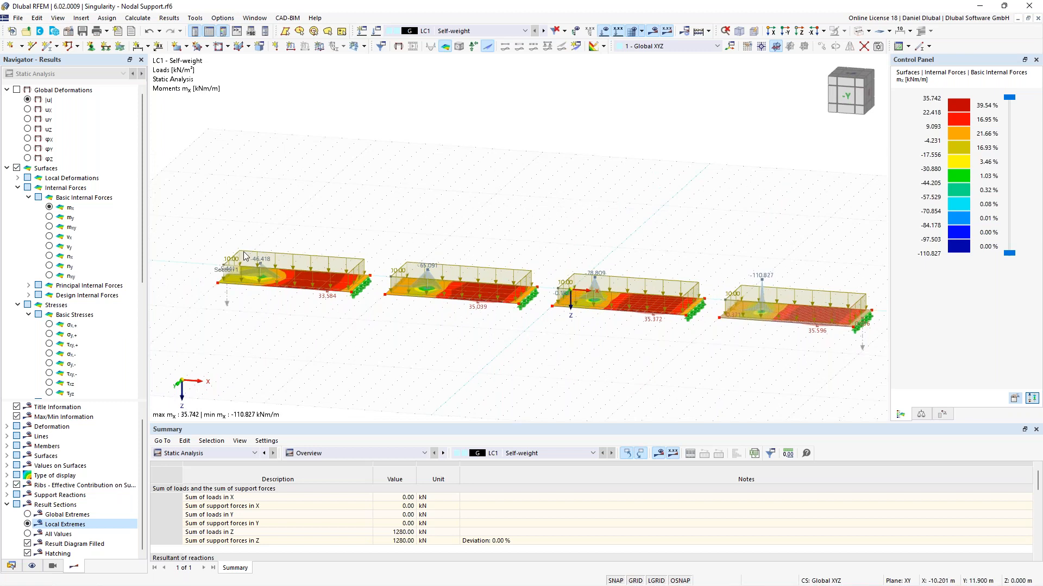
pyautogui.scroll(4, 211, 276)
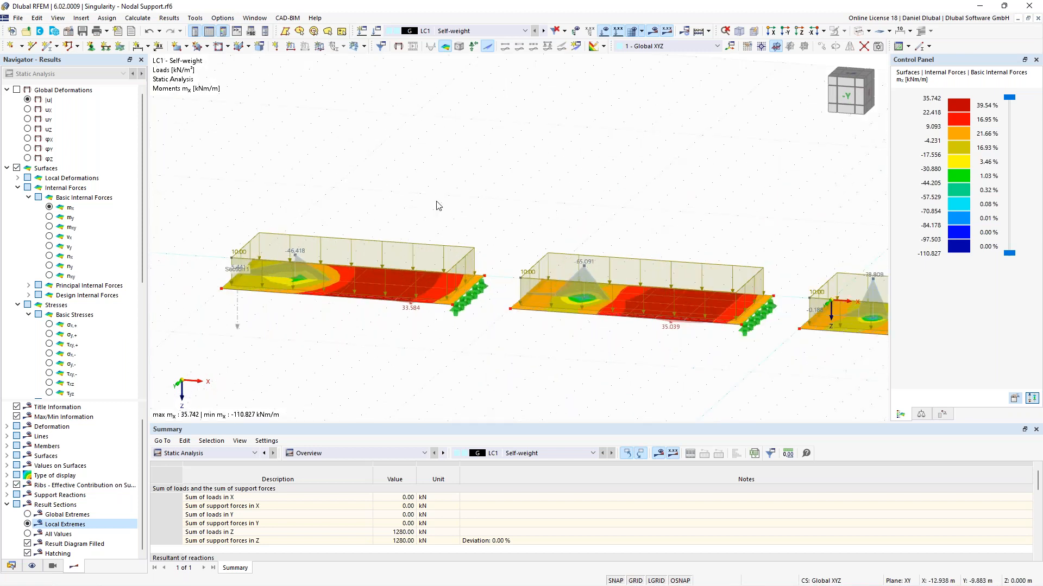
pyautogui.keyDown('ctrl'); pyautogui.moveTo(404, 183); pyautogui.dragTo(688, 225, button='middle'); pyautogui.keyUp('ctrl')
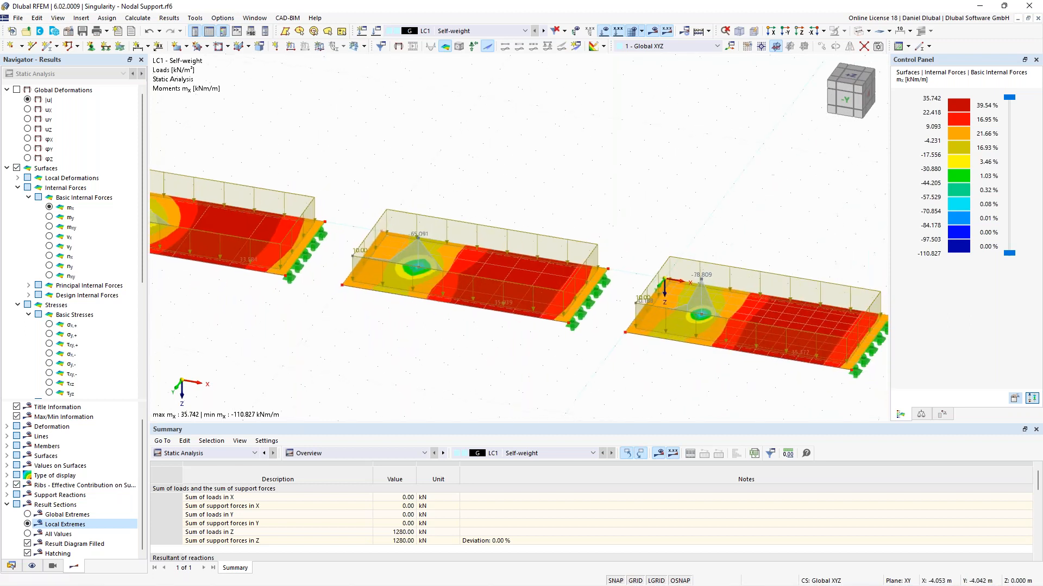
pyautogui.scroll(-3, 688, 225)
pyautogui.moveTo(757, 228); pyautogui.dragTo(657, 228, button='middle')
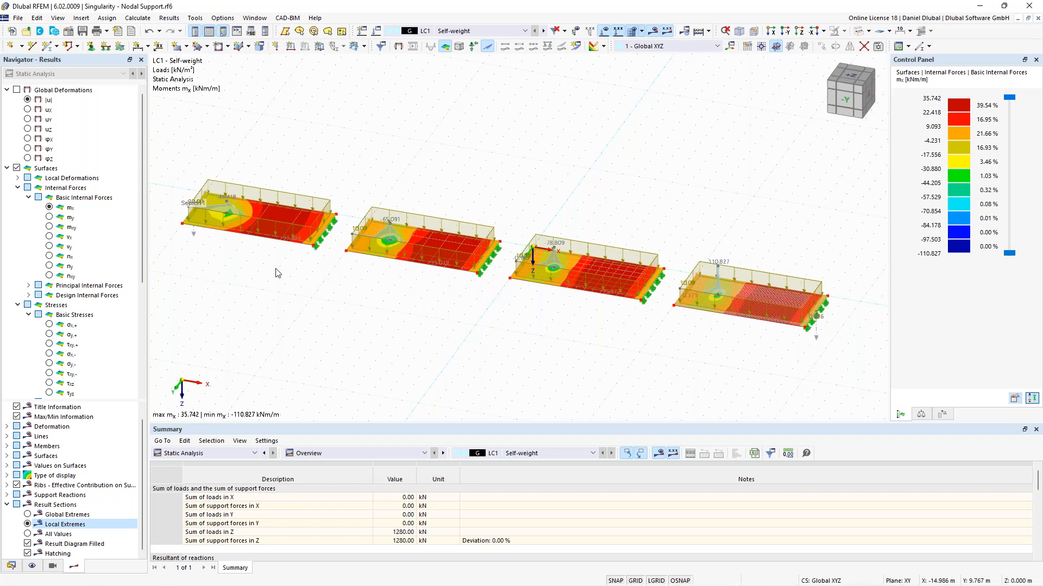
pyautogui.moveTo(355, 178); pyautogui.dragTo(447, 205, button='middle')
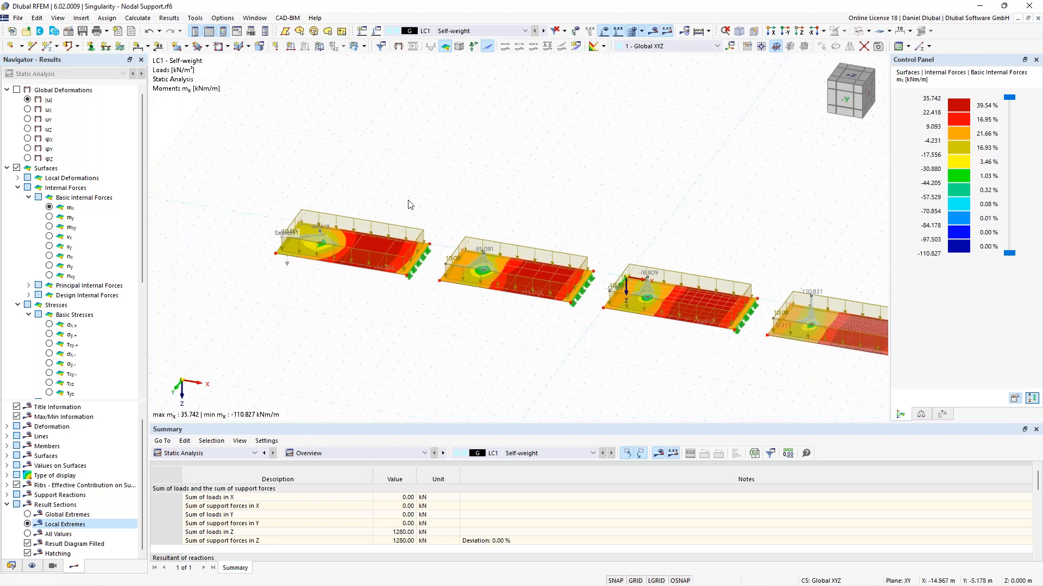
pyautogui.scroll(1, 339, 222)
# Step: Review Result Section 1's definition, then view its result diagrams comparing deformations and mx along all four plates
pyautogui.doubleClick(278, 271)
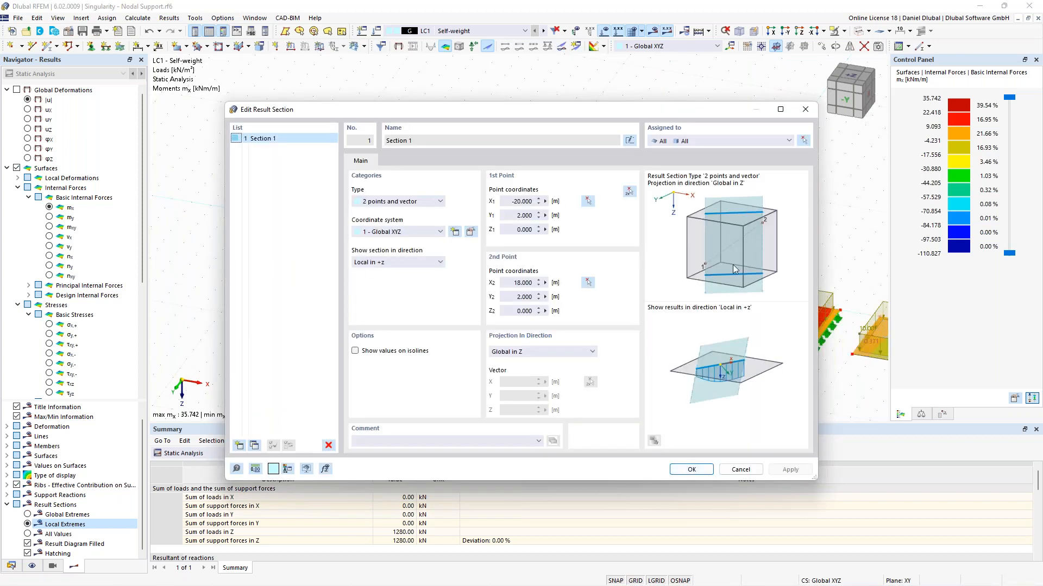
pyautogui.click(739, 470)
pyautogui.rightClick(280, 268)
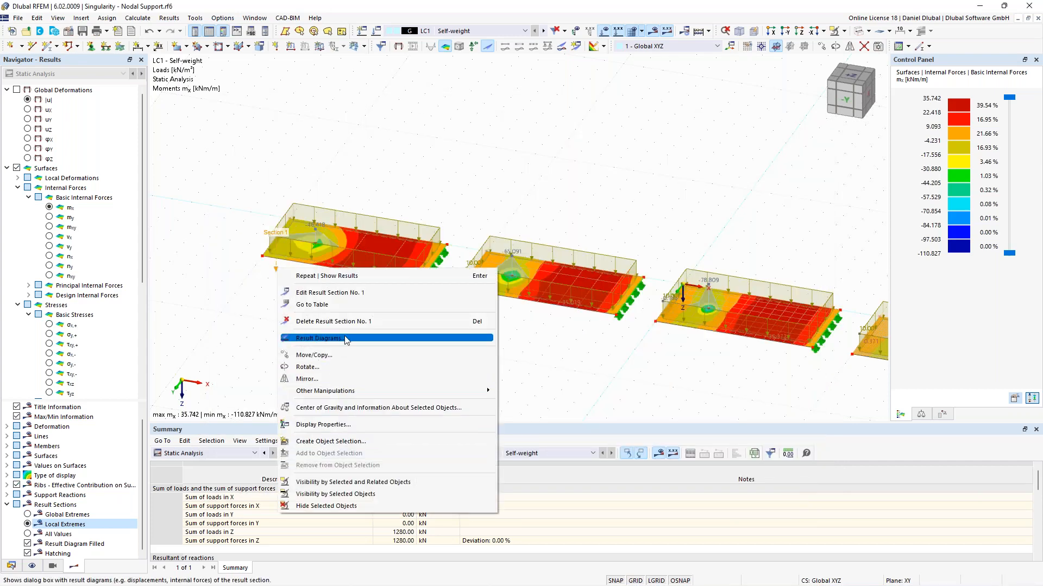
pyautogui.click(326, 338)
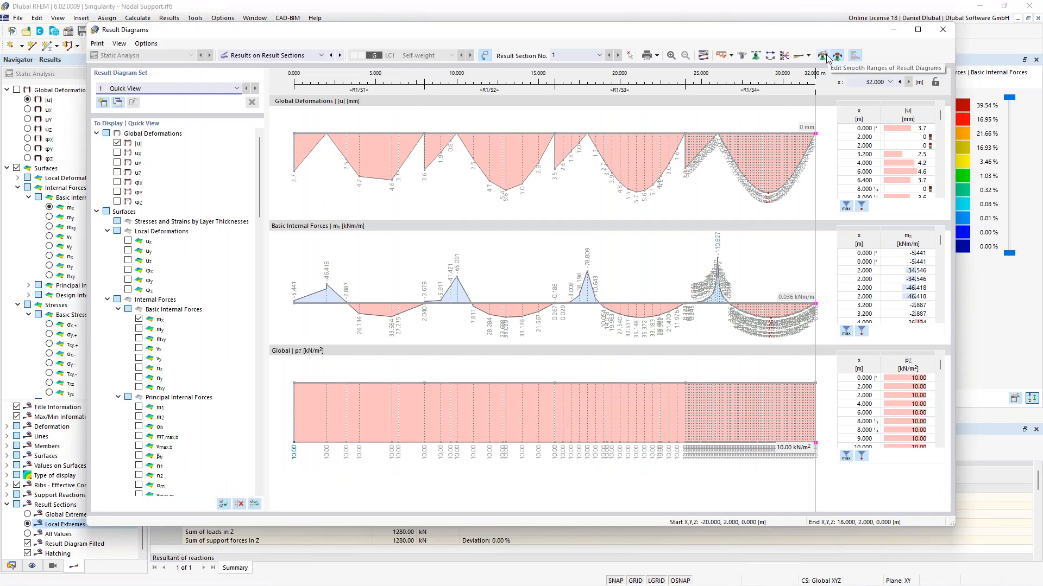
pyautogui.click(942, 29)
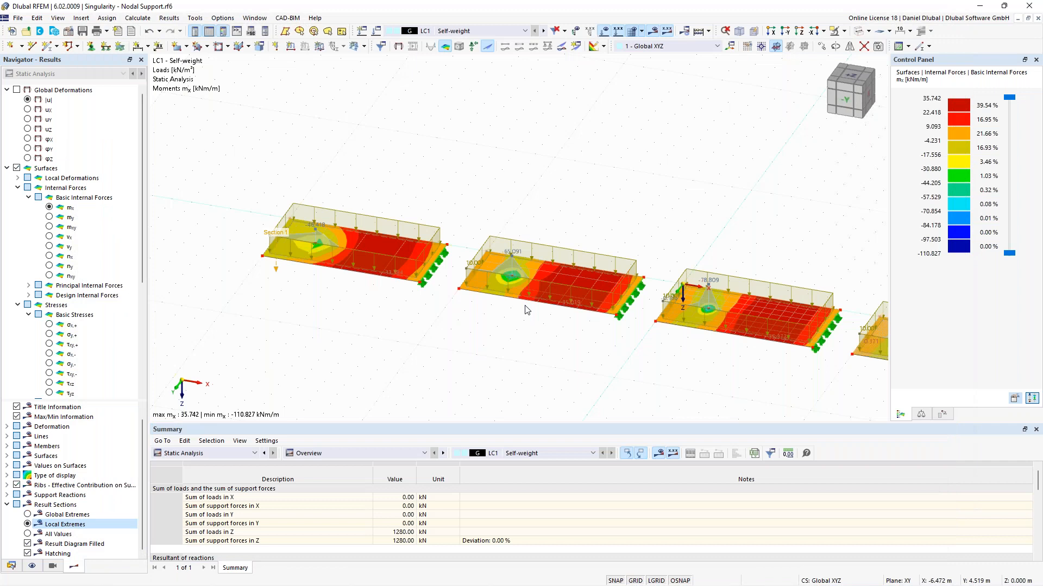
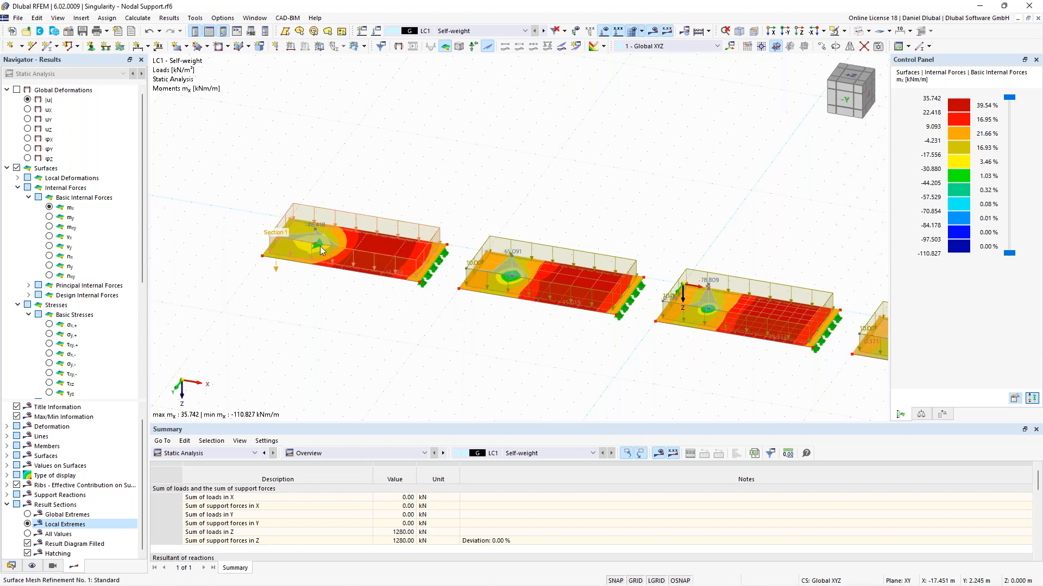
# Step: Open the hinged nodal support of node 10 and enable stiffness via a fictitious column
pyautogui.keyDown('ctrl'); pyautogui.moveTo(491, 302); pyautogui.dragTo(507, 272, button='middle'); pyautogui.keyUp('ctrl')
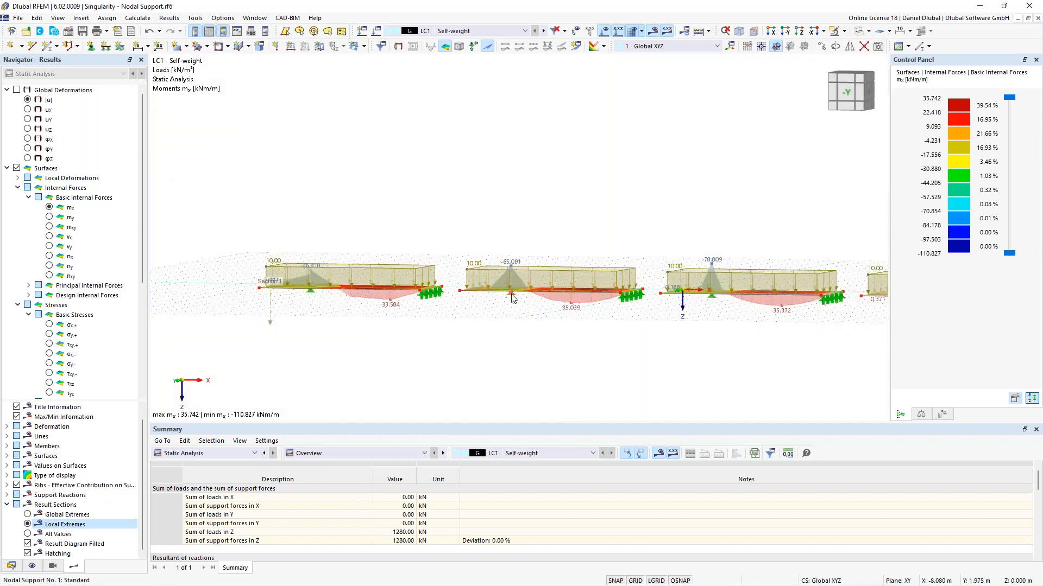
pyautogui.keyDown('ctrl'); pyautogui.moveTo(529, 210); pyautogui.dragTo(516, 304, button='middle'); pyautogui.keyUp('ctrl')
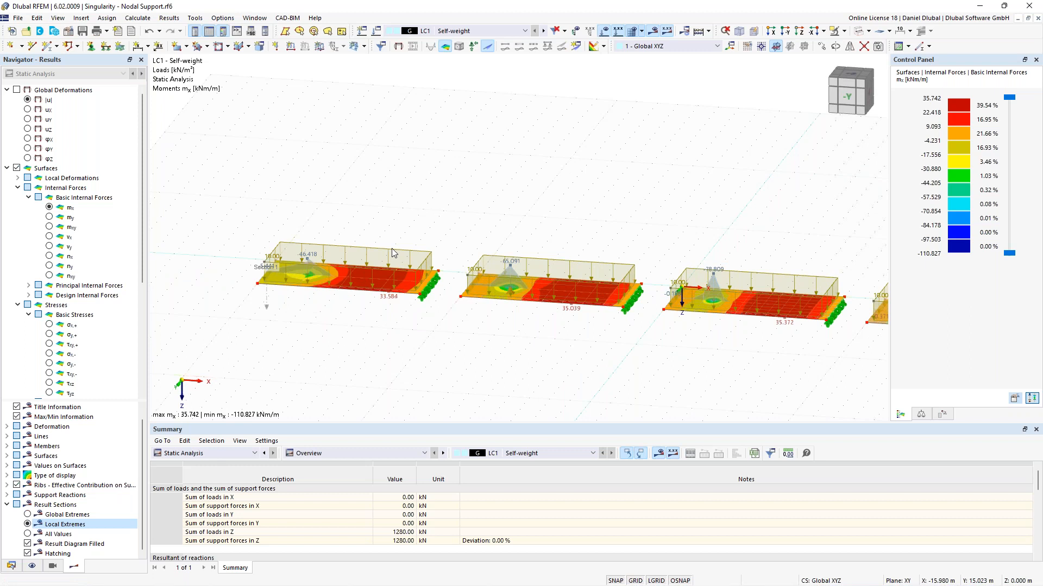
pyautogui.scroll(2, 446, 216)
pyautogui.keyDown('ctrl'); pyautogui.moveTo(446, 216); pyautogui.dragTo(440, 217, button='middle'); pyautogui.keyUp('ctrl')
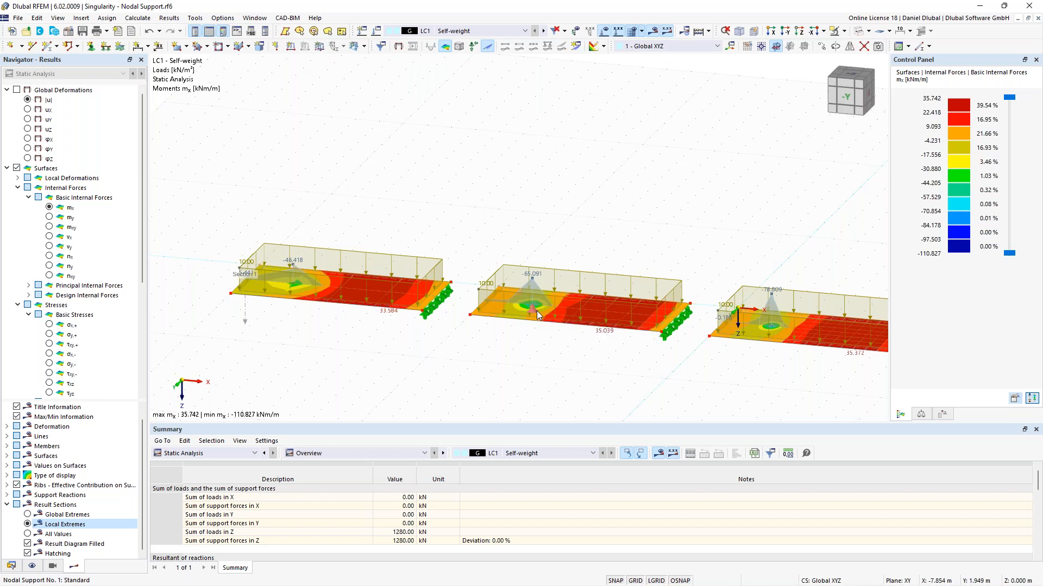
pyautogui.doubleClick(537, 310)
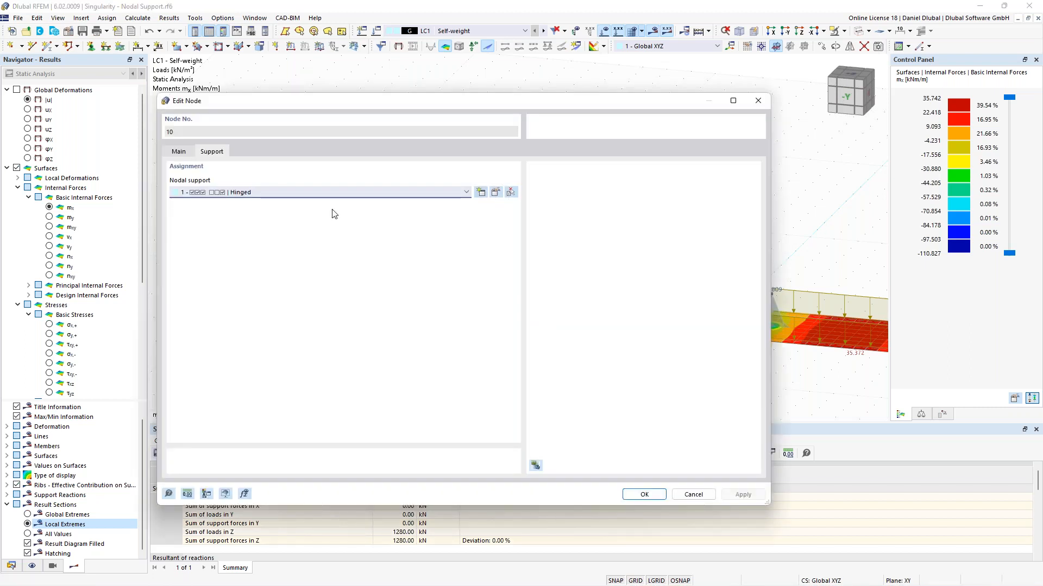
pyautogui.click(496, 196)
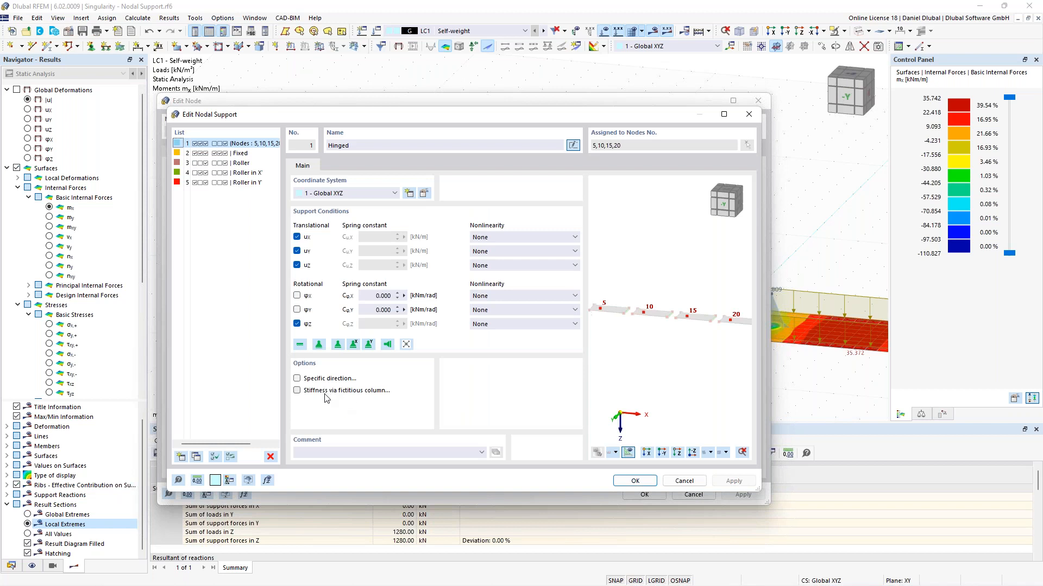
pyautogui.click(326, 398)
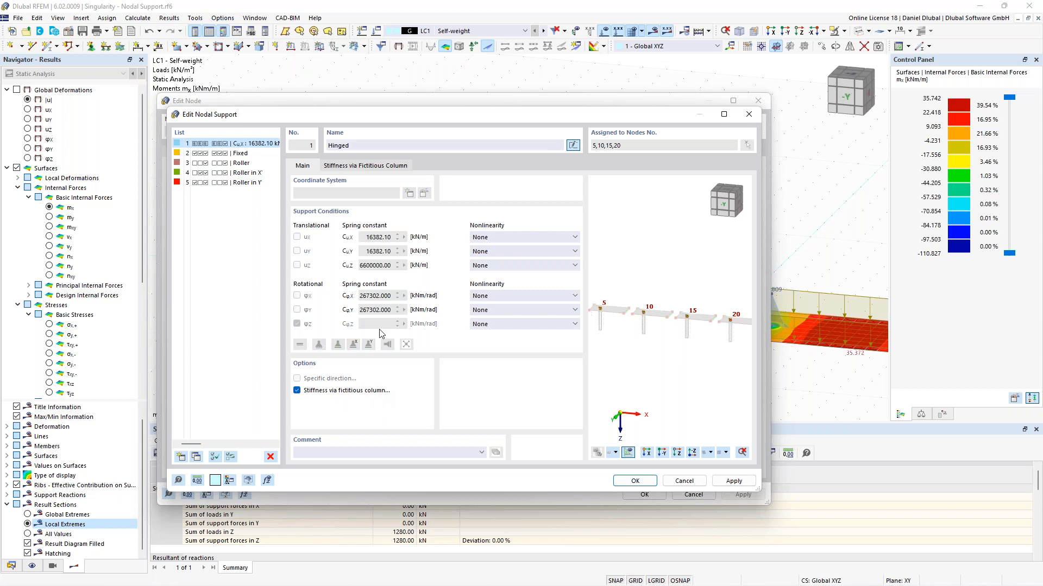
pyautogui.click(363, 166)
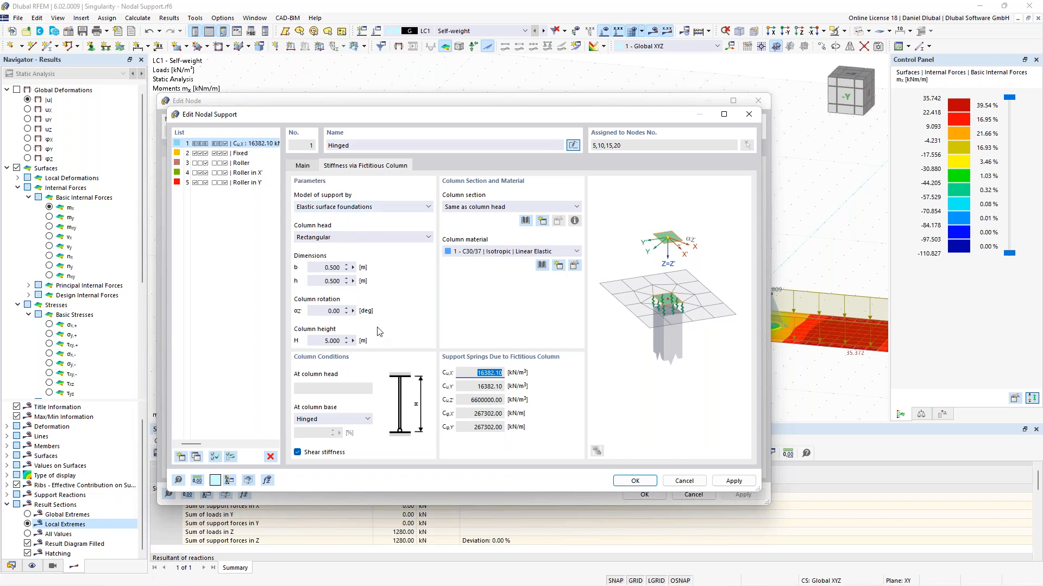
# Step: Review the column material and model-of-support options, keeping Elastic surface foundations
pyautogui.click(490, 252)
pyautogui.click(491, 260)
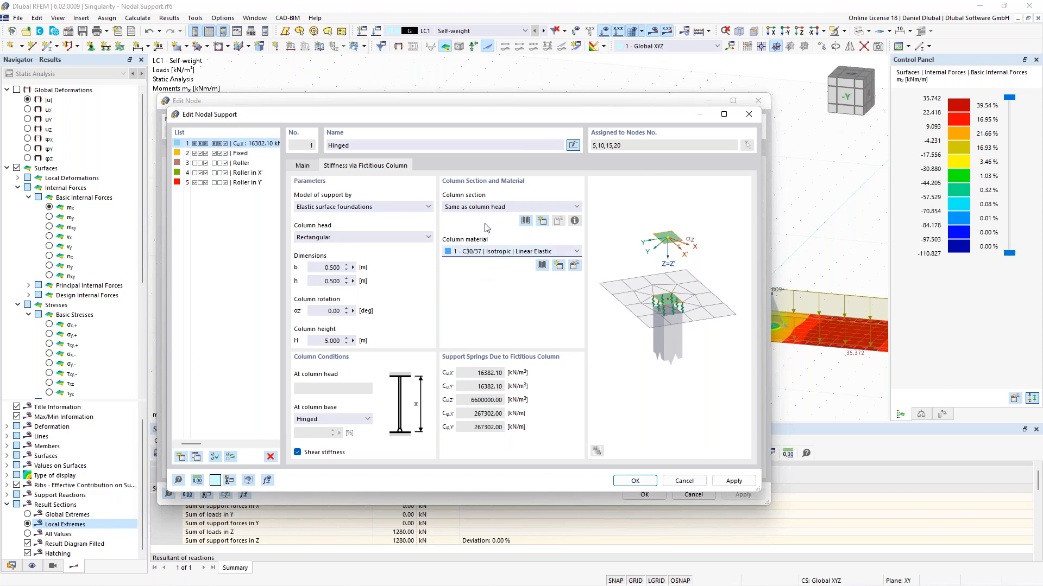
pyautogui.click(390, 208)
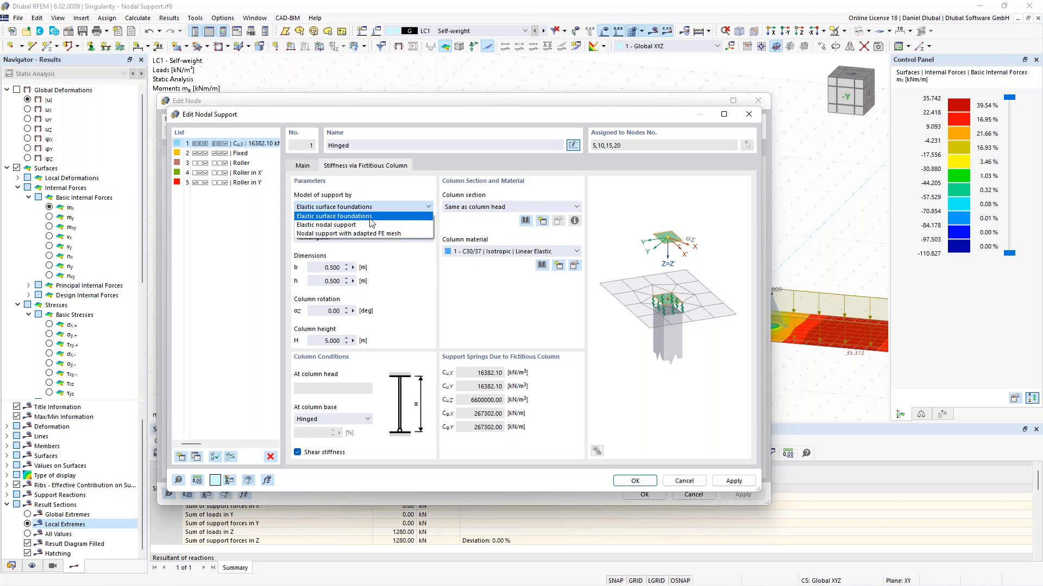
pyautogui.click(367, 225)
pyautogui.click(365, 207)
pyautogui.click(363, 234)
pyautogui.click(365, 207)
pyautogui.click(364, 216)
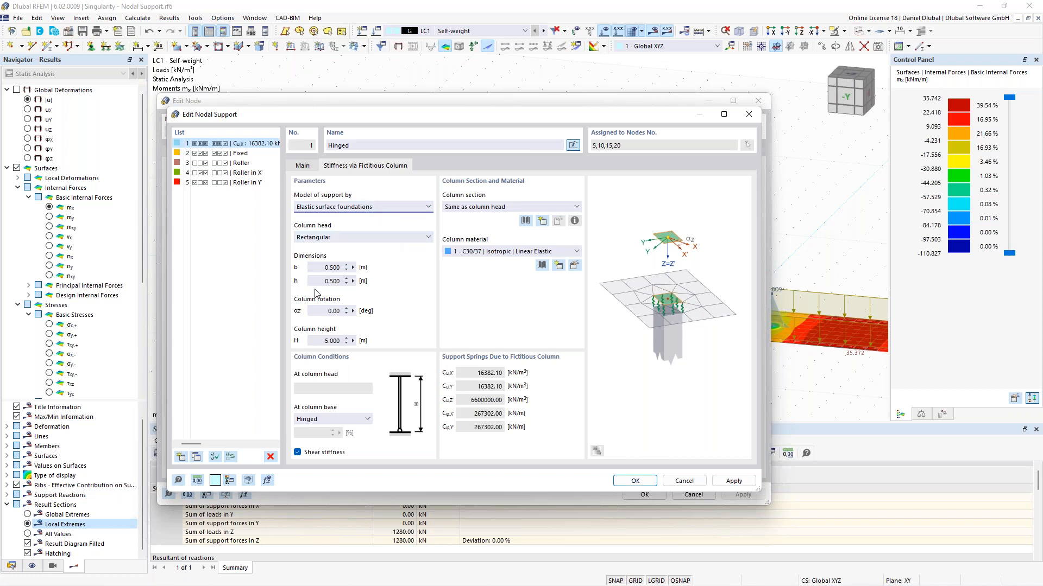
# Step: Set the fictitious column height to 3 m
pyautogui.click(346, 268)
pyautogui.click(321, 280)
pyautogui.click(322, 267)
pyautogui.press('Tab')
pyautogui.doubleClick(324, 343)
pyautogui.click(324, 341)
pyautogui.doubleClick(324, 341)
pyautogui.write('3')
pyautogui.click(324, 267)
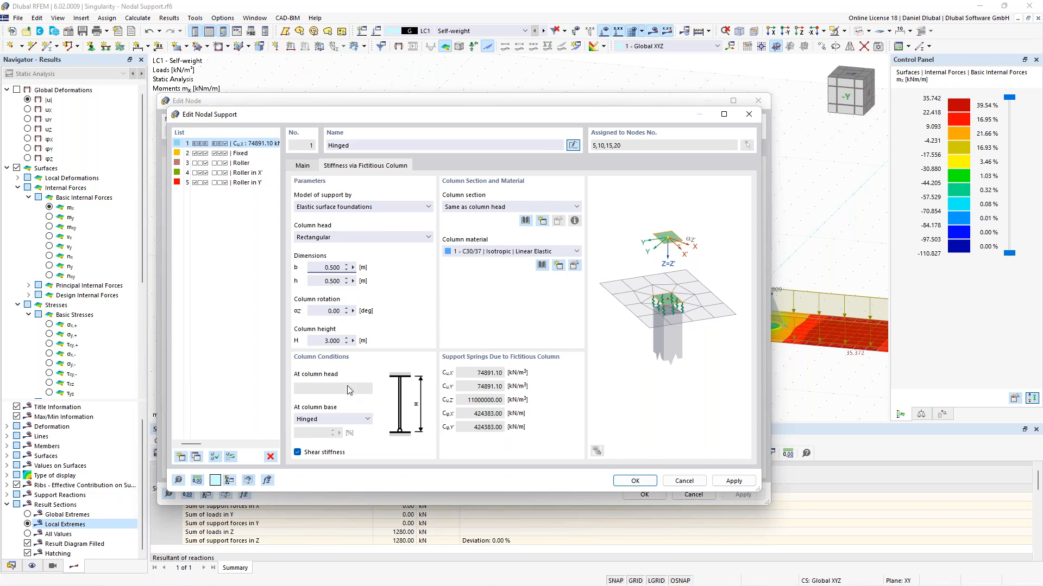
# Step: Set the column base condition to Rigid
pyautogui.moveTo(477, 374); pyautogui.dragTo(499, 377)
pyautogui.click(363, 420)
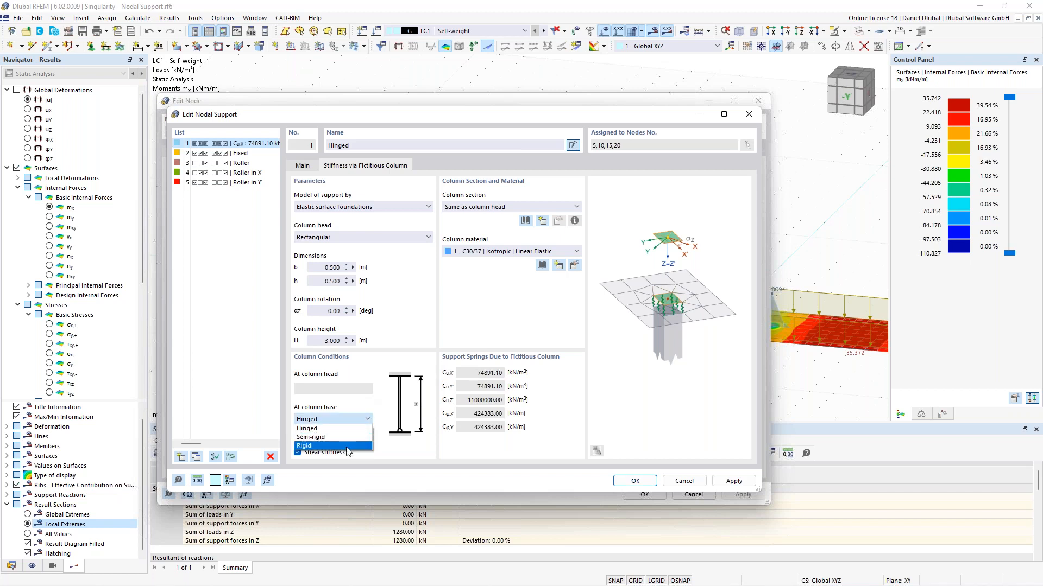
pyautogui.click(347, 446)
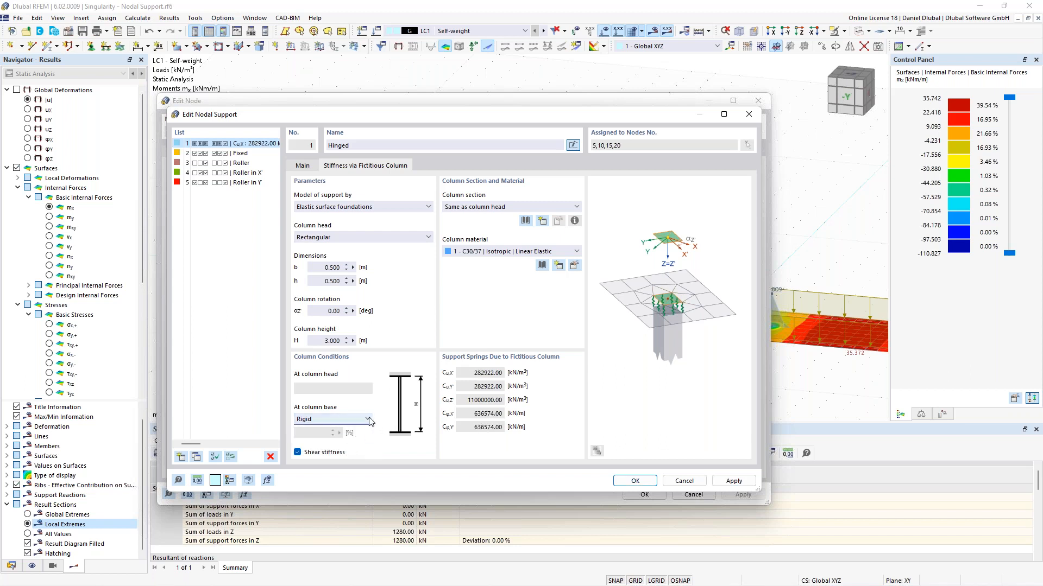
# Step: Apply the nodal support changes and close the node dialog, accepting deletion of existing results
pyautogui.click(373, 237)
pyautogui.click(374, 244)
pyautogui.click(487, 212)
pyautogui.click(487, 211)
pyautogui.click(304, 170)
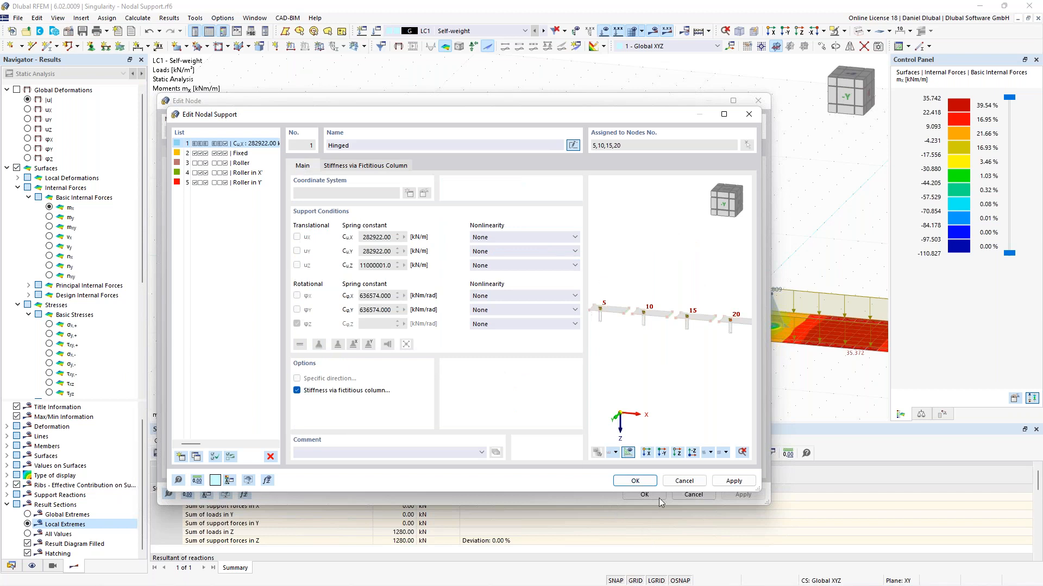
pyautogui.click(644, 482)
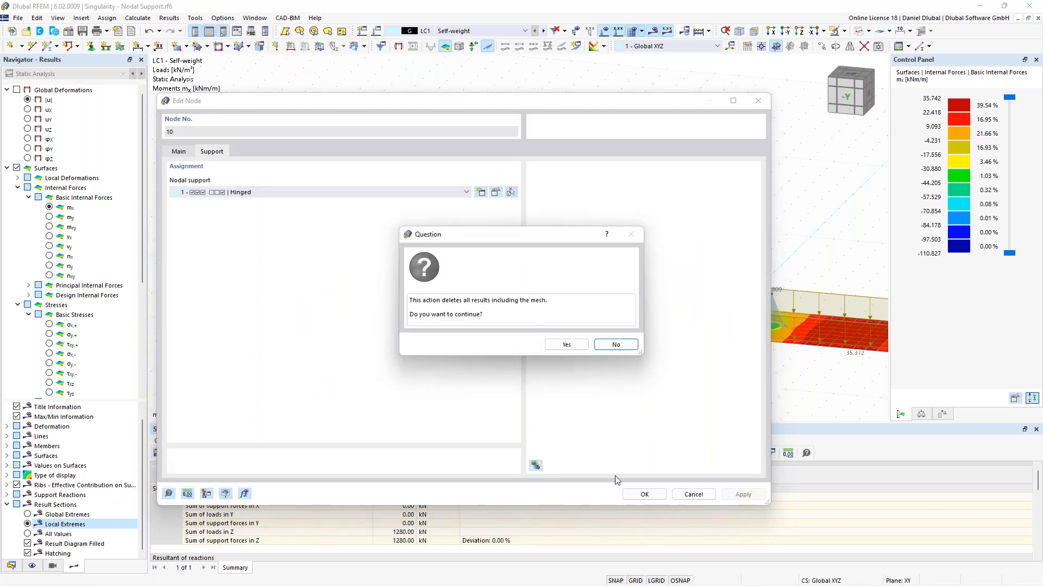
pyautogui.click(574, 347)
pyautogui.click(644, 494)
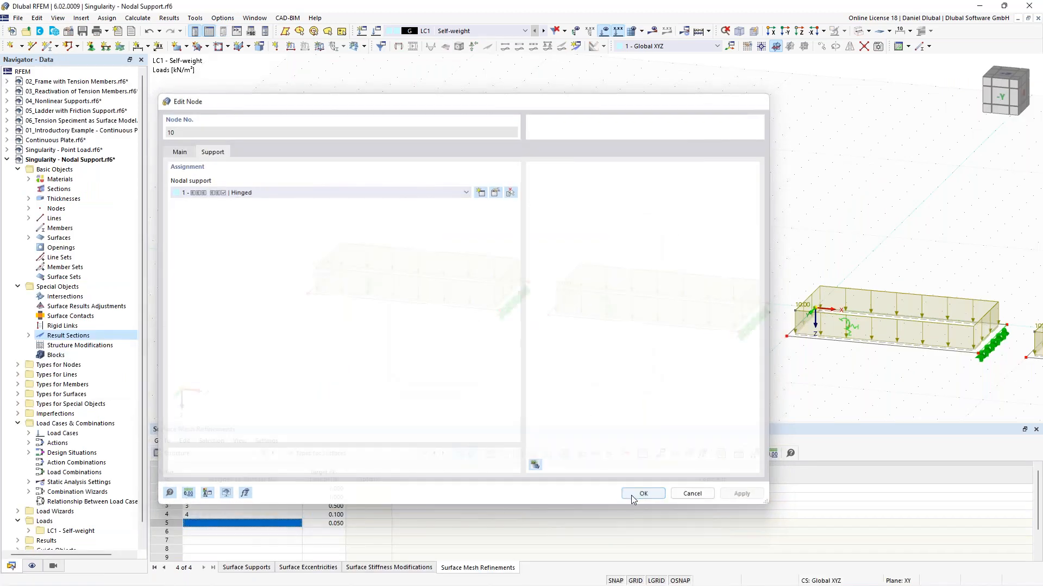
# Step: Recalculate the model
pyautogui.scroll(4, 411, 284)
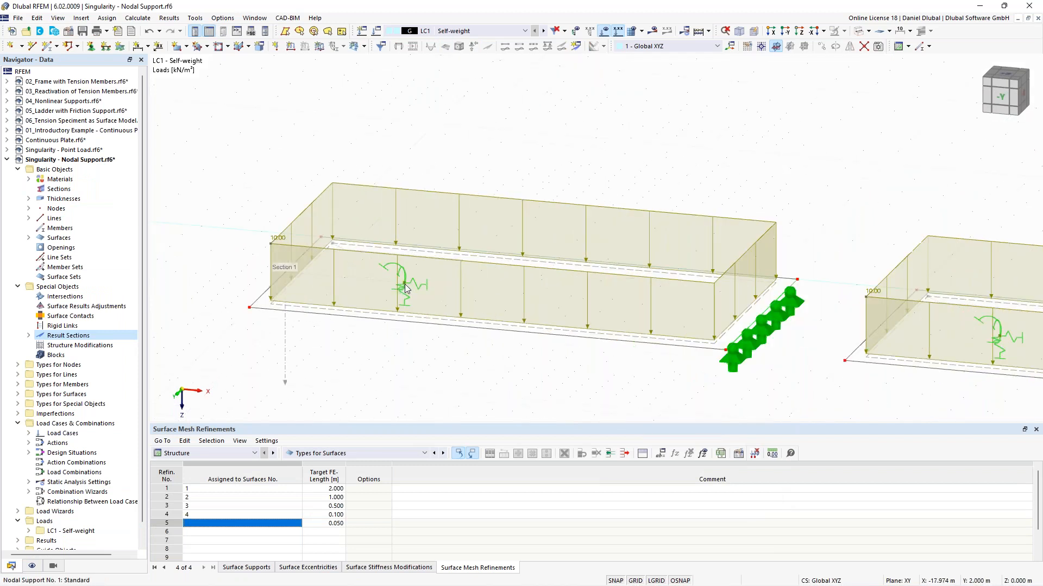
pyautogui.scroll(-5, 414, 288)
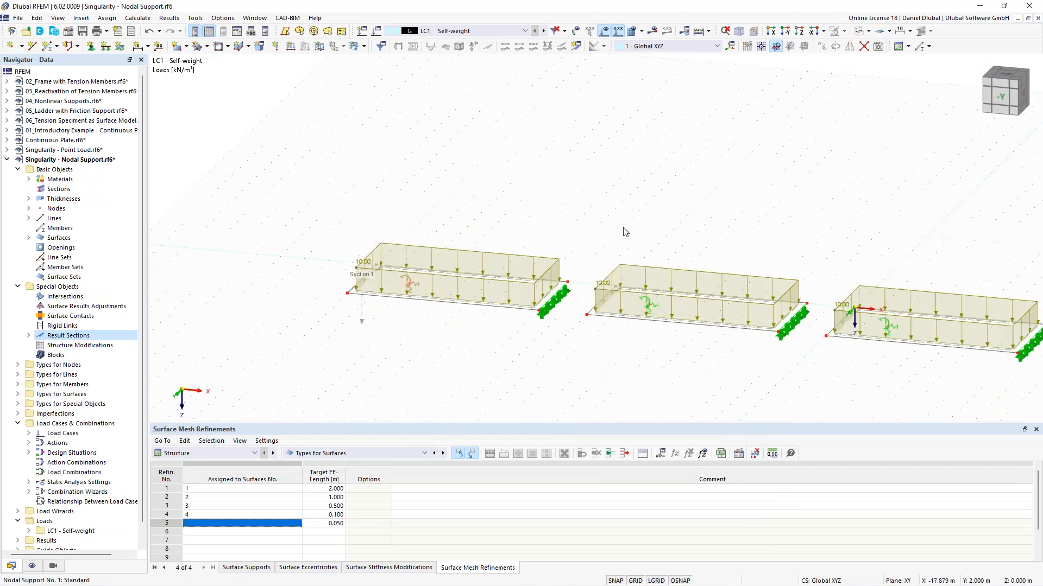
pyautogui.scroll(-2, 582, 132)
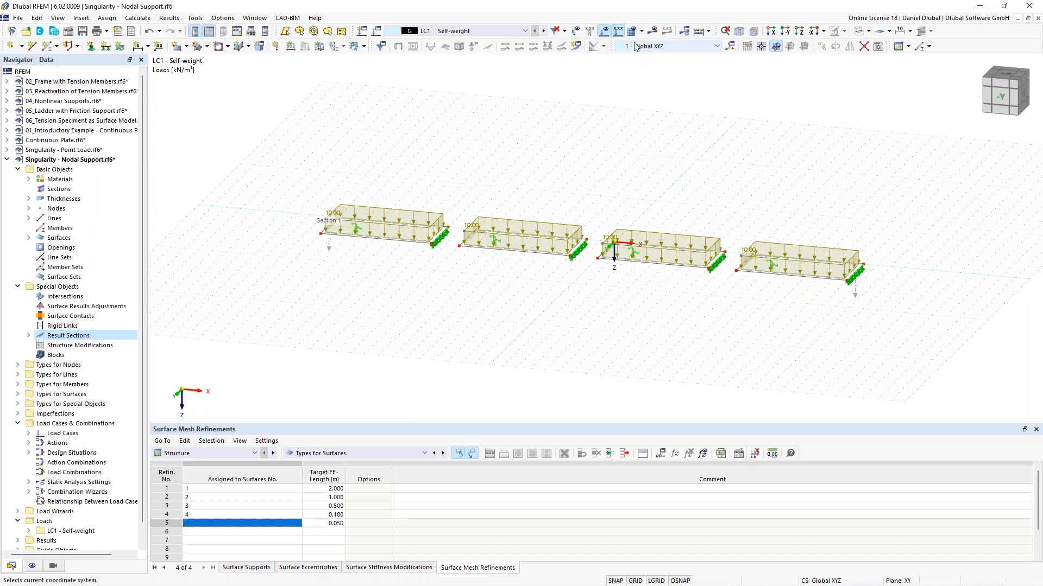
pyautogui.click(653, 31)
pyautogui.click(565, 346)
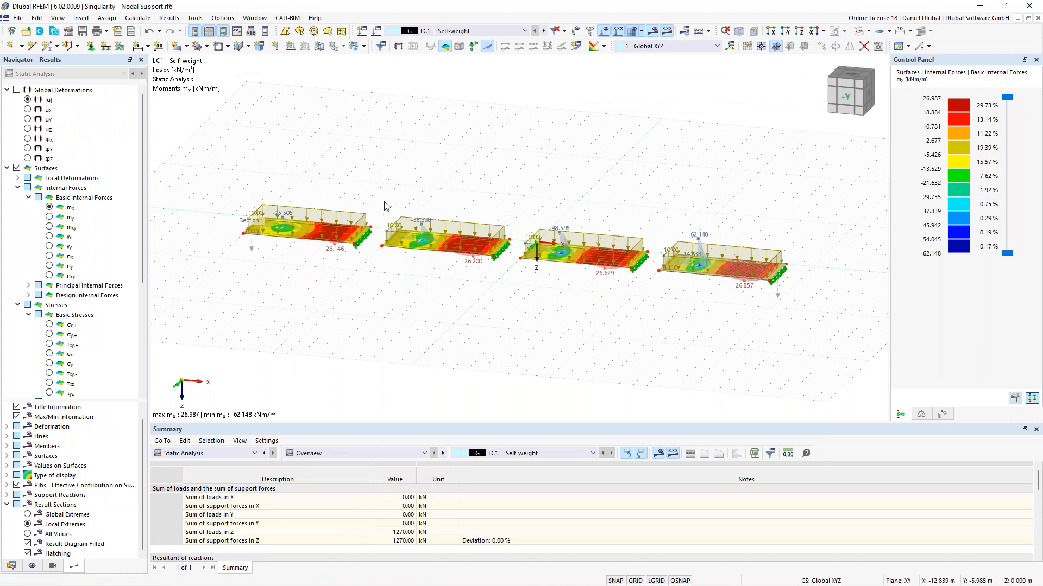
# Step: Open the result section's properties and close them unchanged
pyautogui.scroll(3, 439, 219)
pyautogui.scroll(-3, 437, 216)
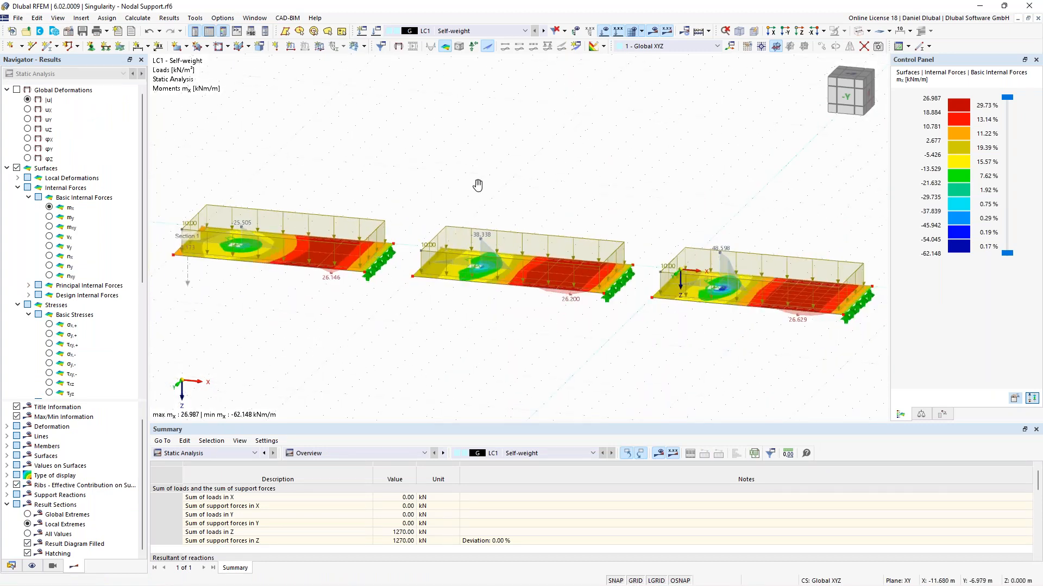
pyautogui.scroll(-1, 477, 181)
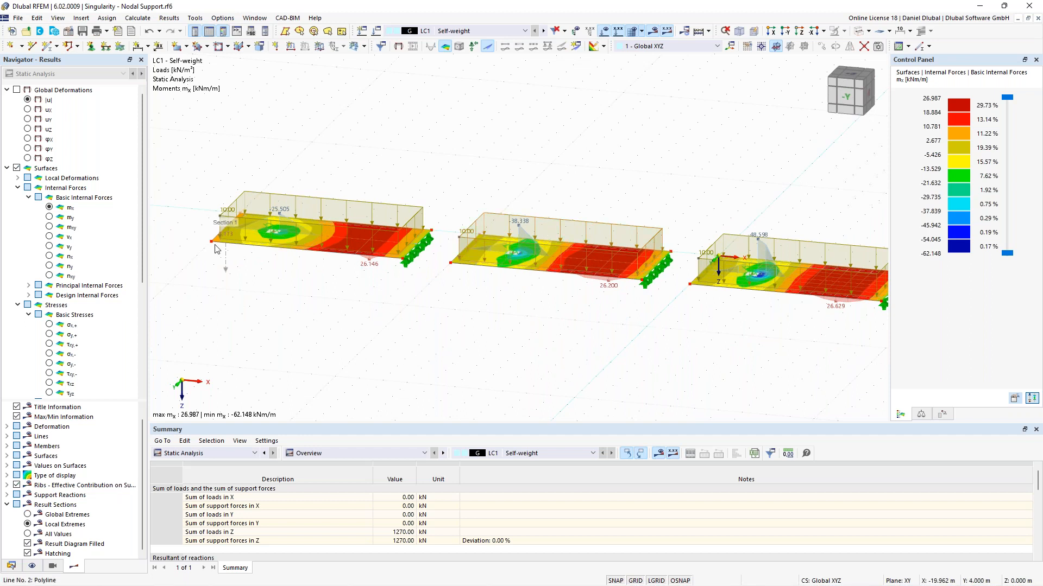
pyautogui.doubleClick(226, 260)
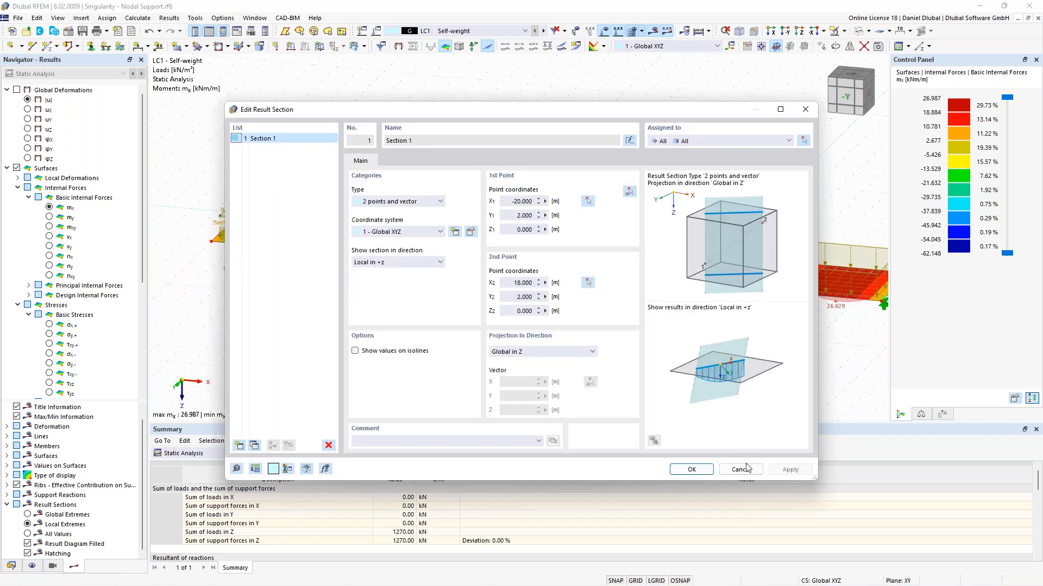
pyautogui.click(691, 469)
# Step: Examine the moment distribution around the supported nodes of the plates
pyautogui.scroll(2, 330, 178)
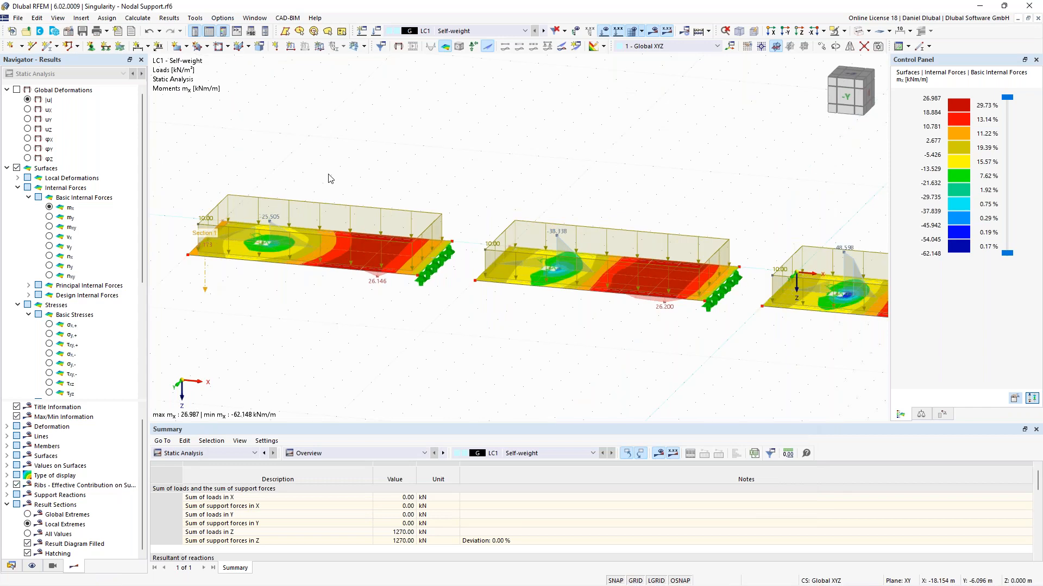
pyautogui.moveTo(722, 199); pyautogui.dragTo(433, 142, button='middle')
pyautogui.scroll(-2, 437, 126)
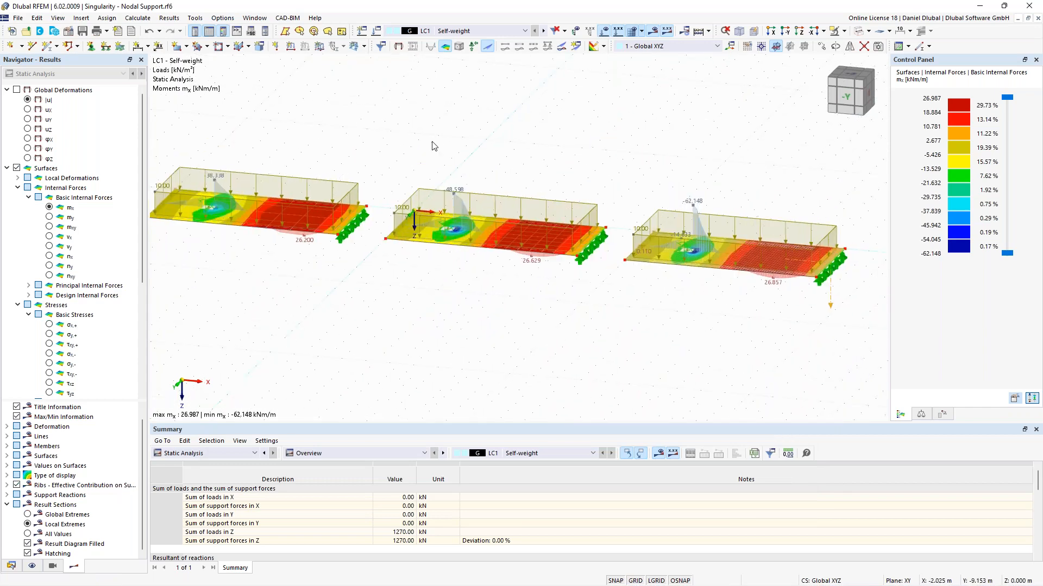
pyautogui.scroll(3, 721, 233)
pyautogui.scroll(-1, 697, 258)
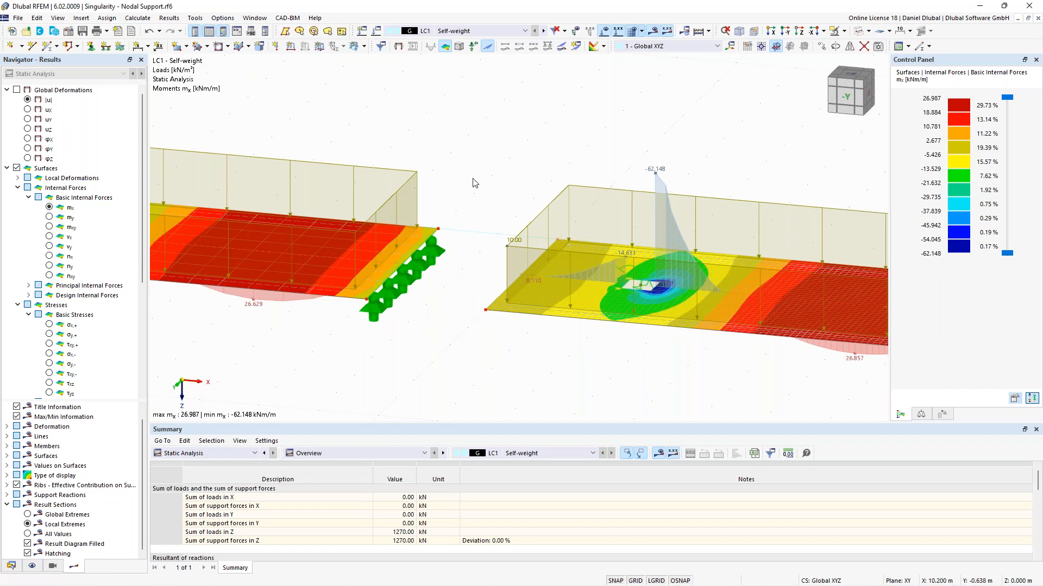
pyautogui.scroll(-2, 698, 258)
pyautogui.moveTo(396, 133); pyautogui.dragTo(804, 201, button='middle')
pyautogui.moveTo(447, 163); pyautogui.dragTo(676, 189, button='middle')
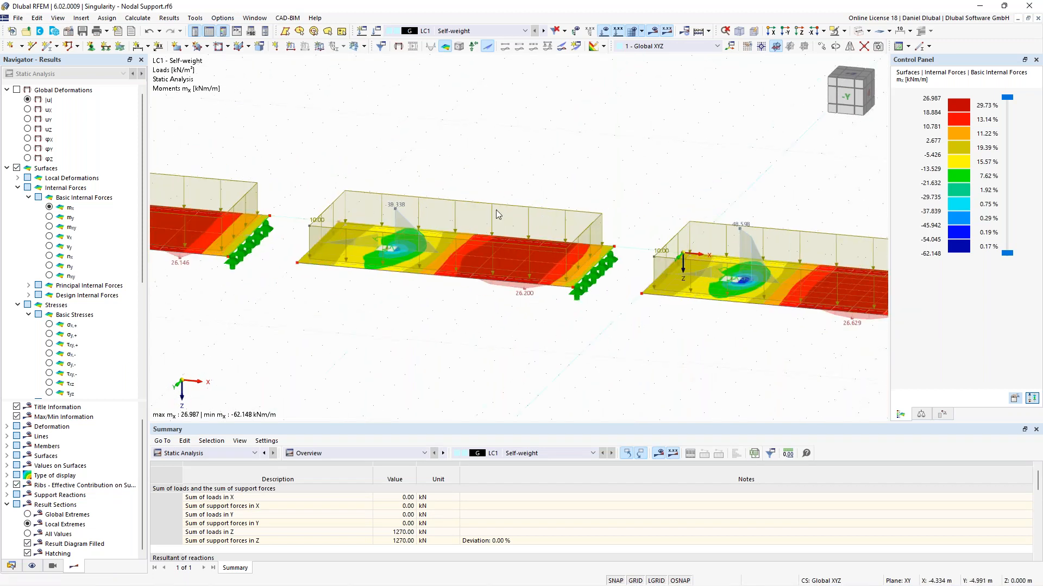
# Step: Create a new nodal mesh refinement for node 10 with the Rectangular refinement type
pyautogui.doubleClick(389, 250)
pyautogui.click(218, 268)
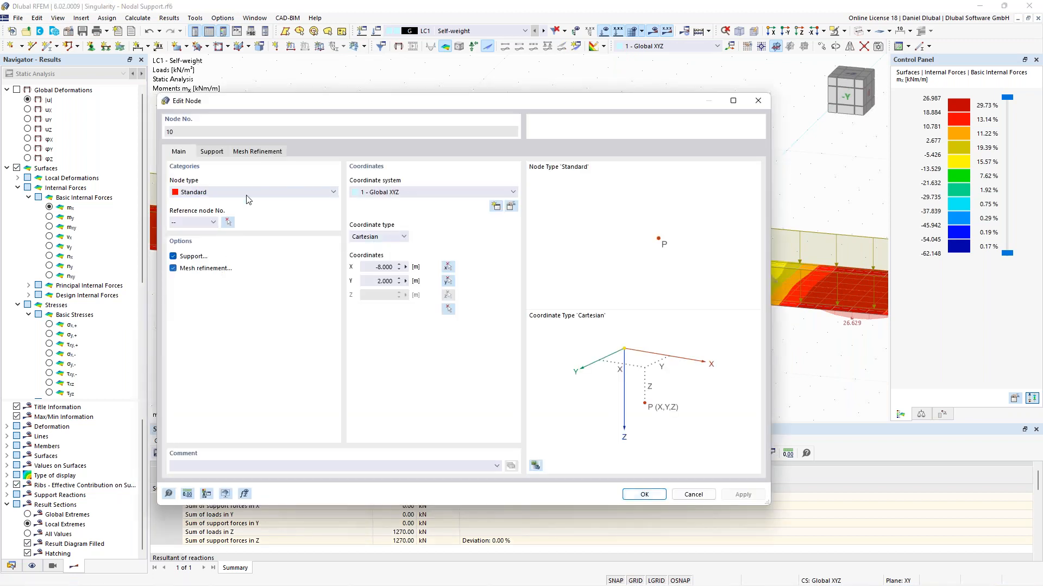
pyautogui.click(265, 154)
pyautogui.click(281, 195)
pyautogui.click(281, 210)
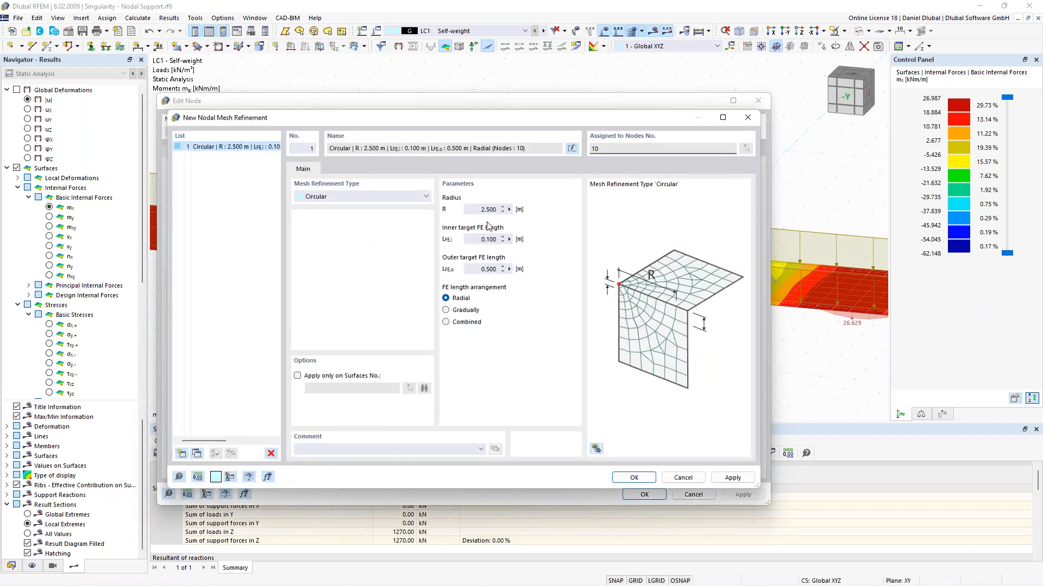
pyautogui.click(387, 196)
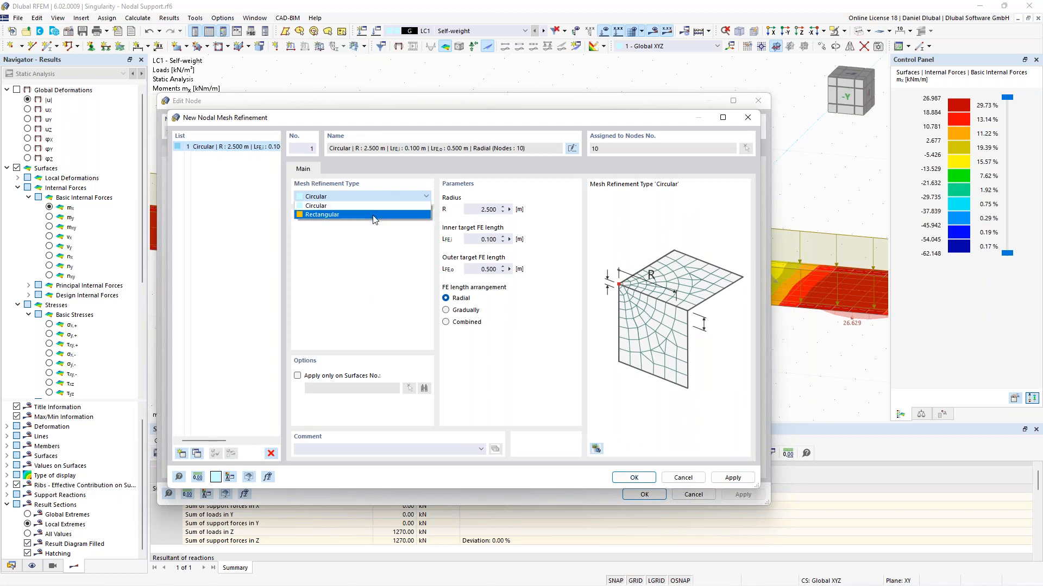
pyautogui.click(373, 215)
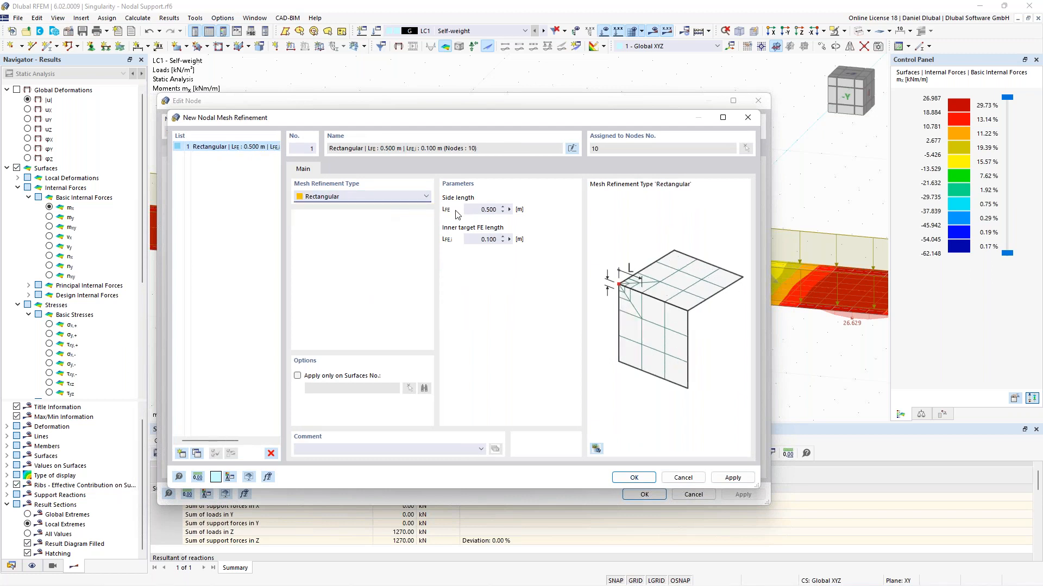
# Step: Restrict the nodal mesh refinement to surface 2
pyautogui.click(480, 212)
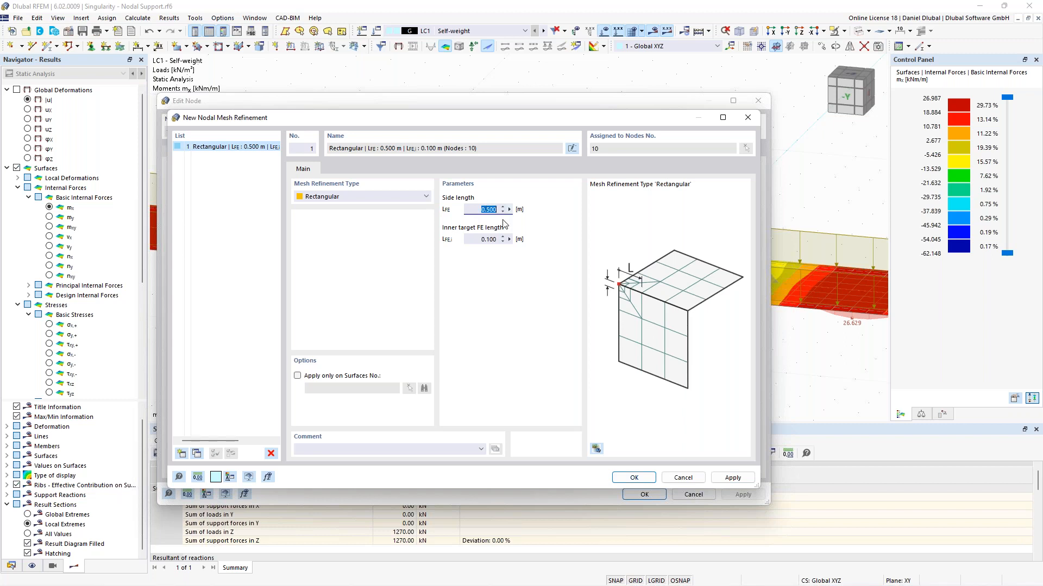
pyautogui.click(483, 239)
pyautogui.click(348, 376)
pyautogui.click(409, 388)
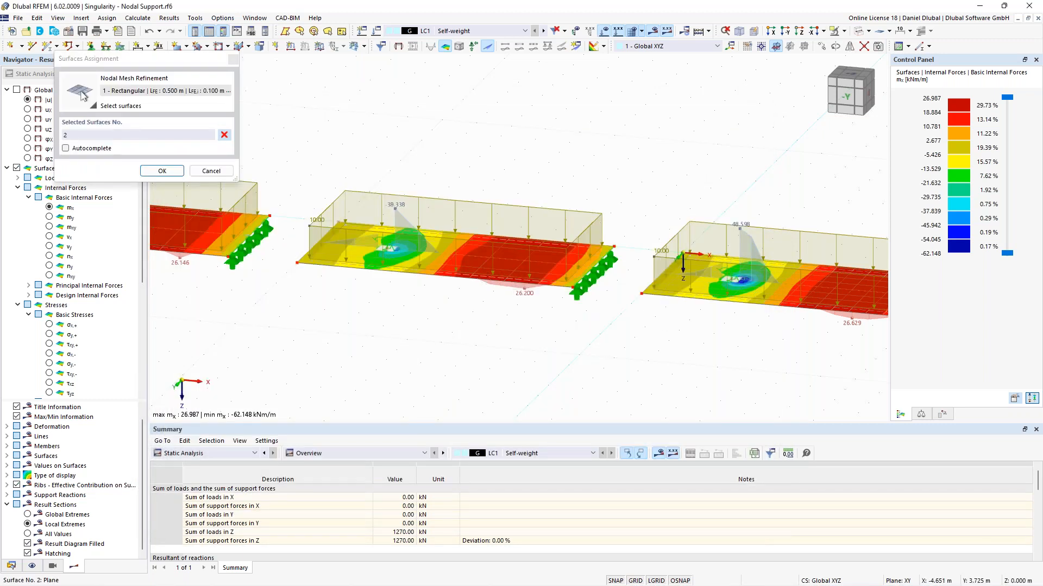
pyautogui.click(162, 170)
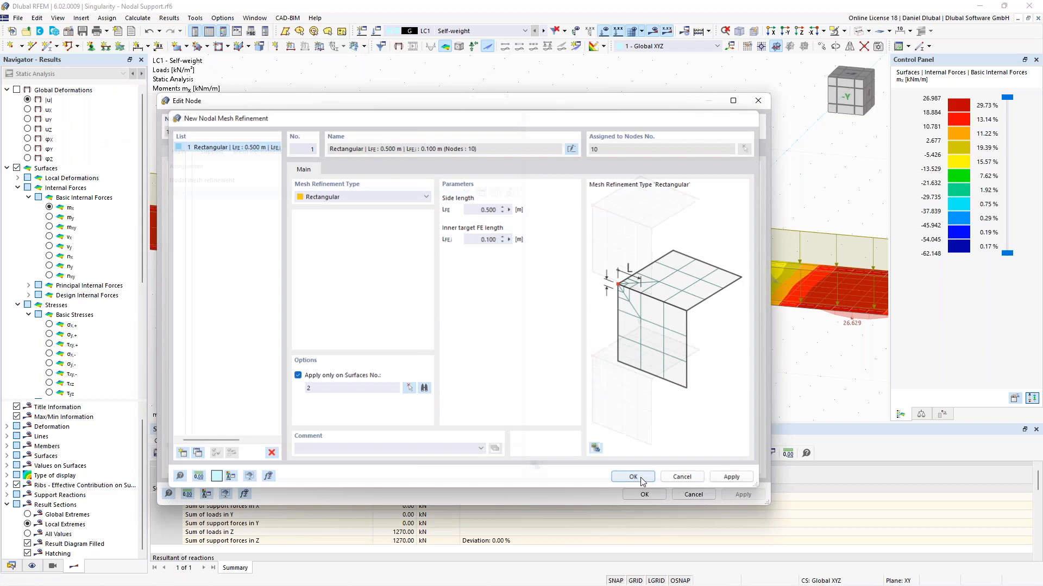
# Step: Confirm the new rectangular nodal mesh refinement and assign it to node 10
pyautogui.click(633, 475)
pyautogui.click(579, 348)
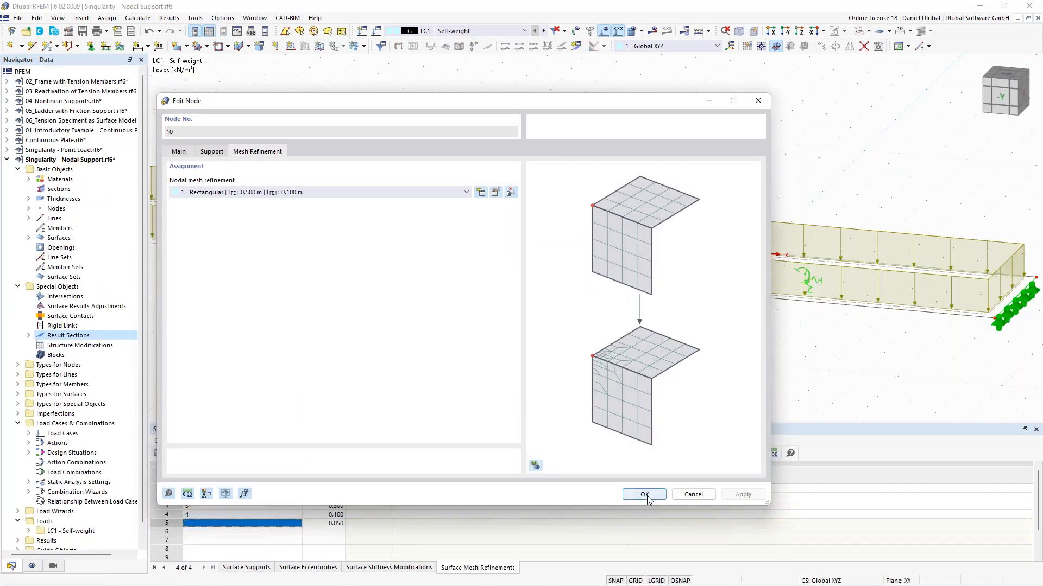
pyautogui.click(644, 494)
# Step: Generate the FE mesh and inspect the refined mesh around the supported node of the middle plate
pyautogui.scroll(-4, 470, 138)
pyautogui.moveTo(471, 140); pyautogui.dragTo(505, 162, button='middle')
pyautogui.scroll(4, 476, 169)
pyautogui.rightClick(573, 104)
pyautogui.click(607, 54)
pyautogui.click(605, 34)
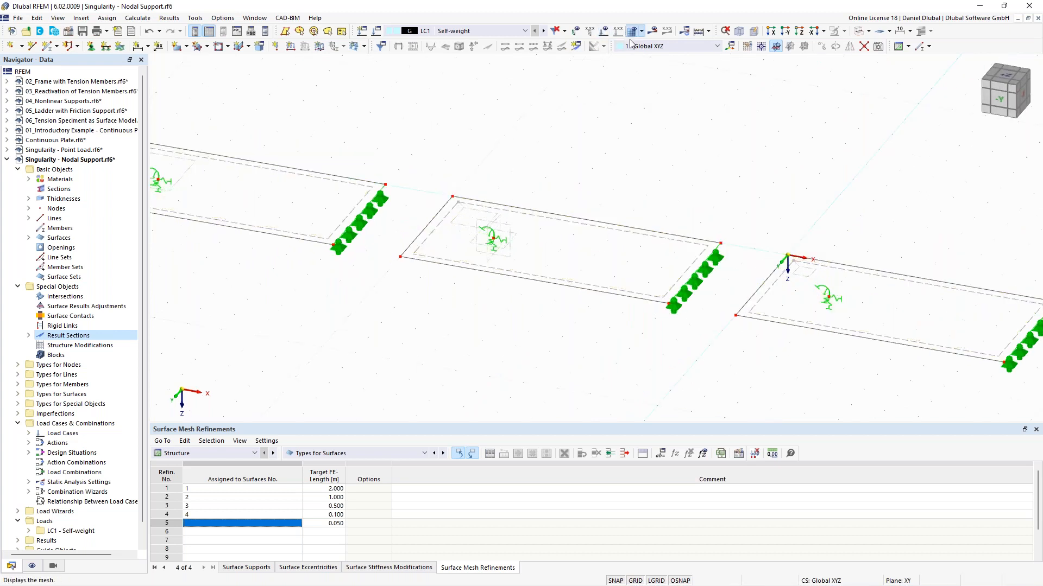
pyautogui.click(631, 33)
pyautogui.click(566, 346)
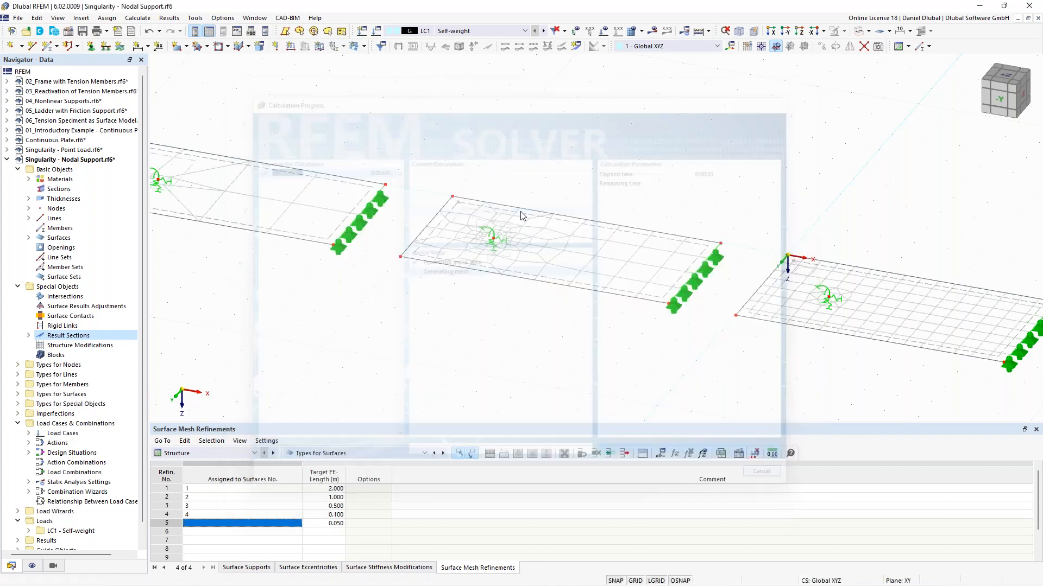
pyautogui.scroll(1, 511, 237)
pyautogui.scroll(1, 489, 242)
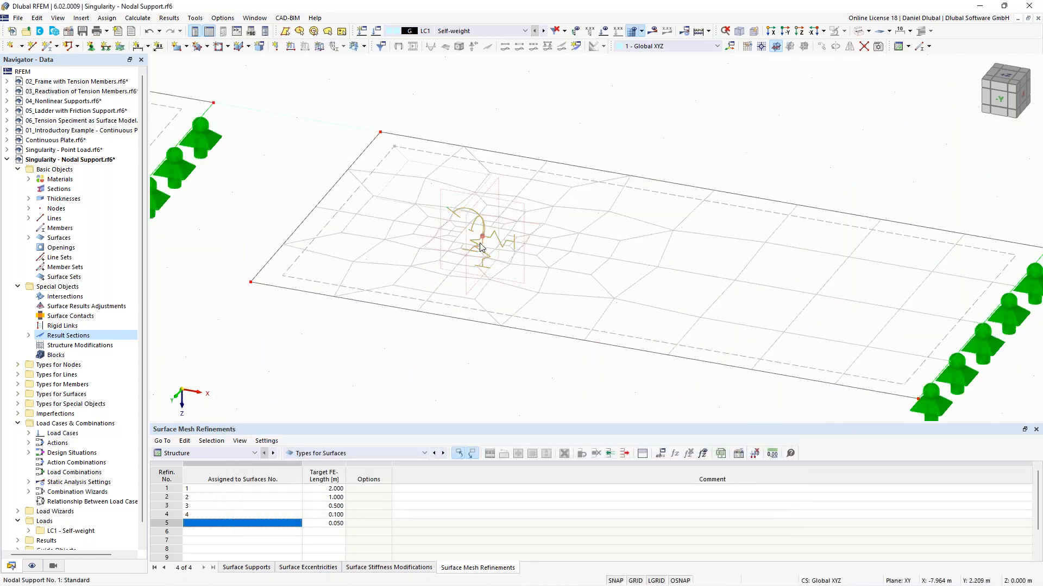
pyautogui.scroll(-1, 546, 171)
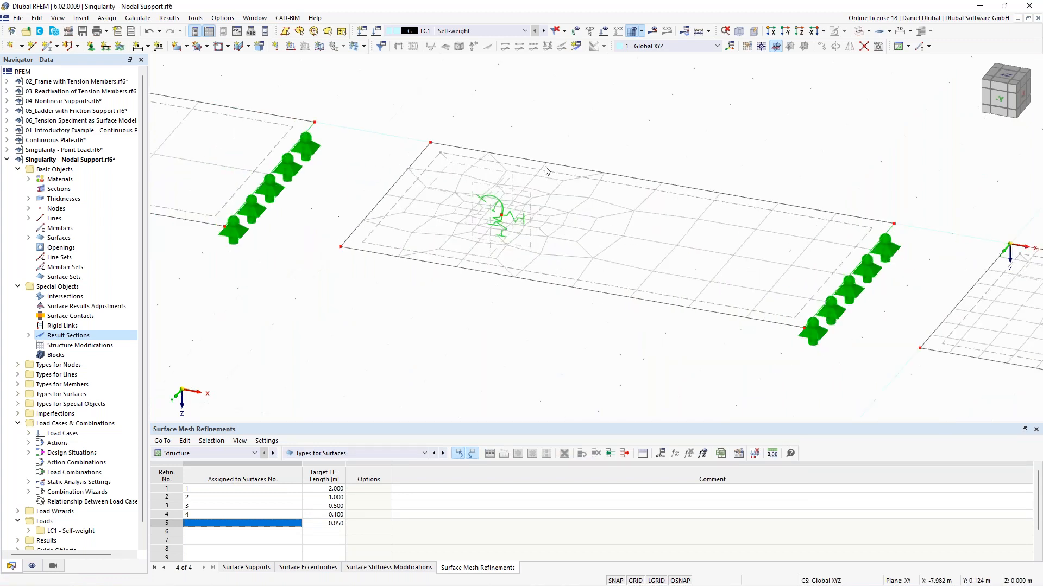
pyautogui.scroll(-2, 546, 171)
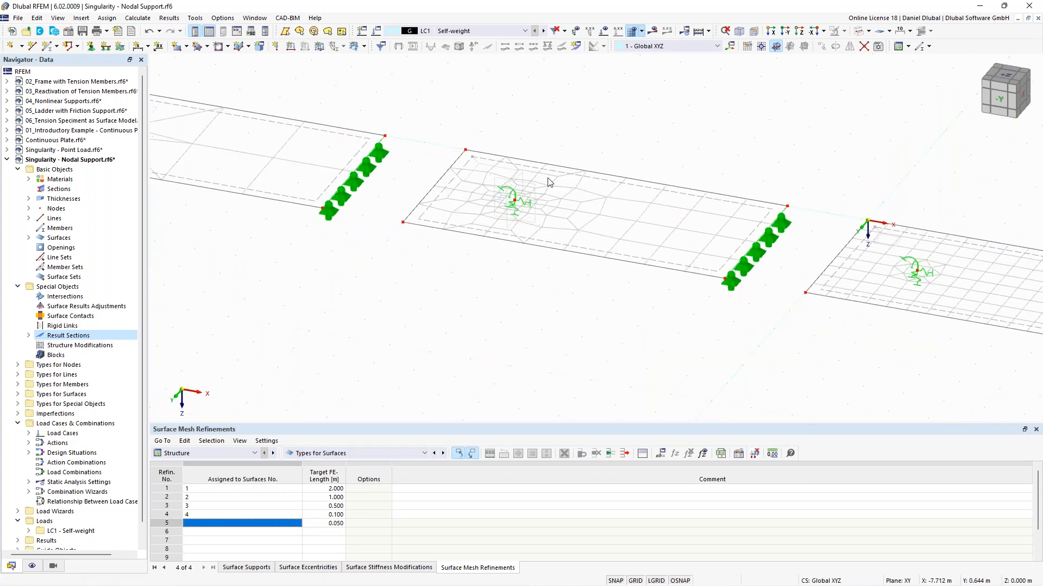
pyautogui.scroll(2, 477, 209)
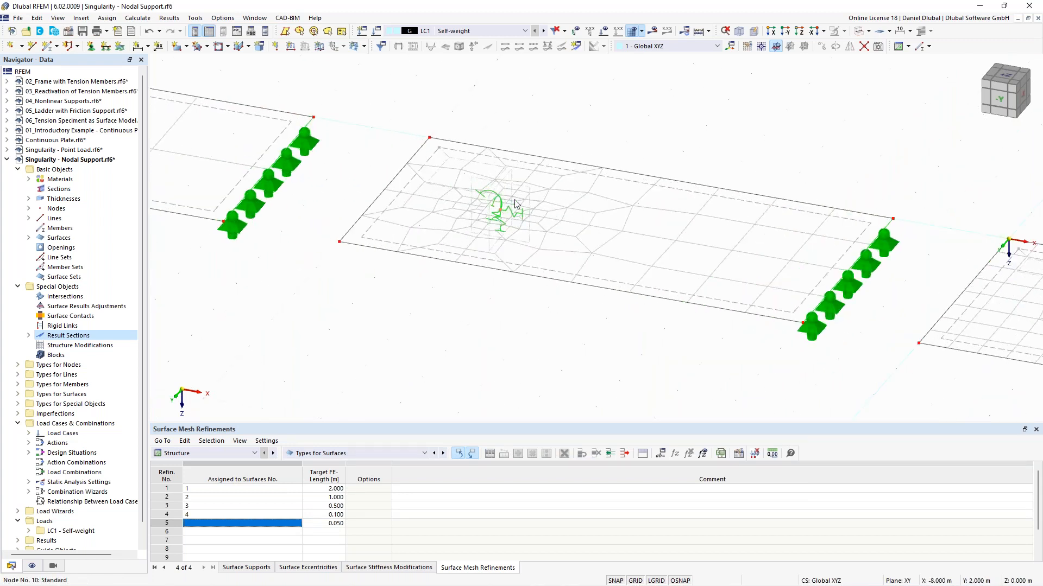
# Step: Set the side length of node 10's rectangular mesh refinement to 0.25 m
pyautogui.doubleClick(530, 195)
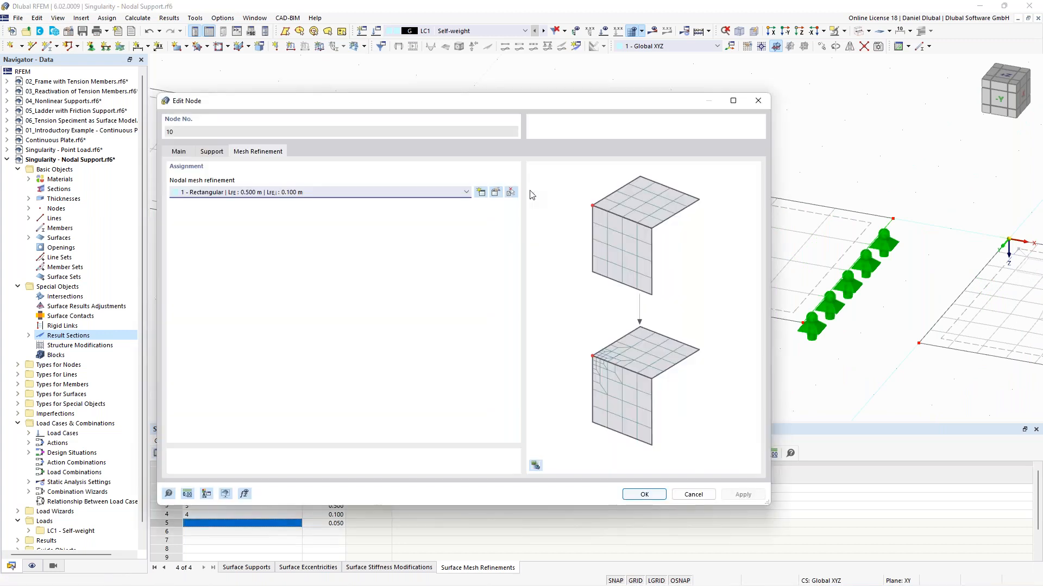
pyautogui.click(496, 193)
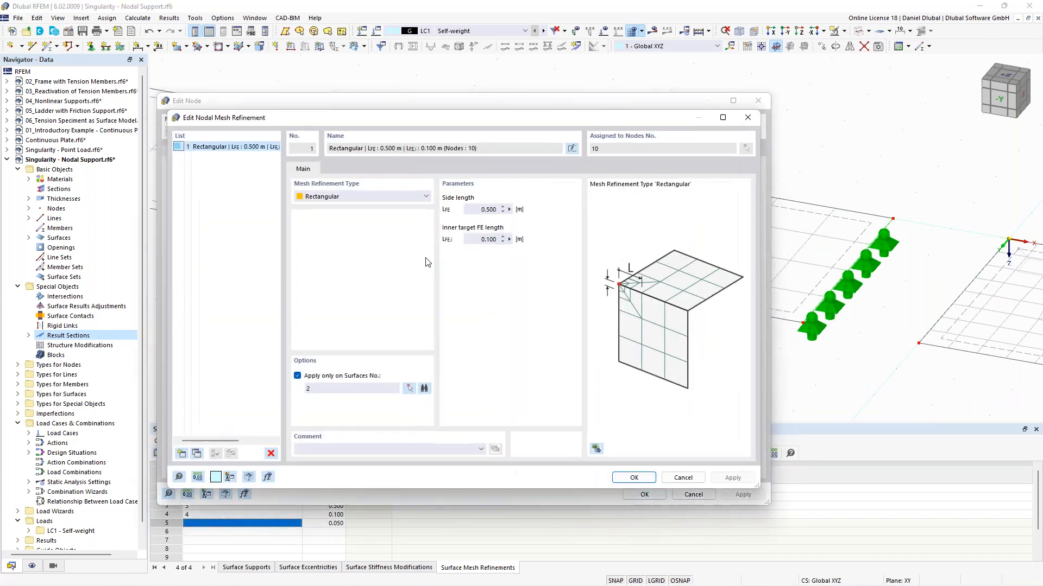
pyautogui.write('0.25')
pyautogui.click(633, 477)
pyautogui.click(567, 345)
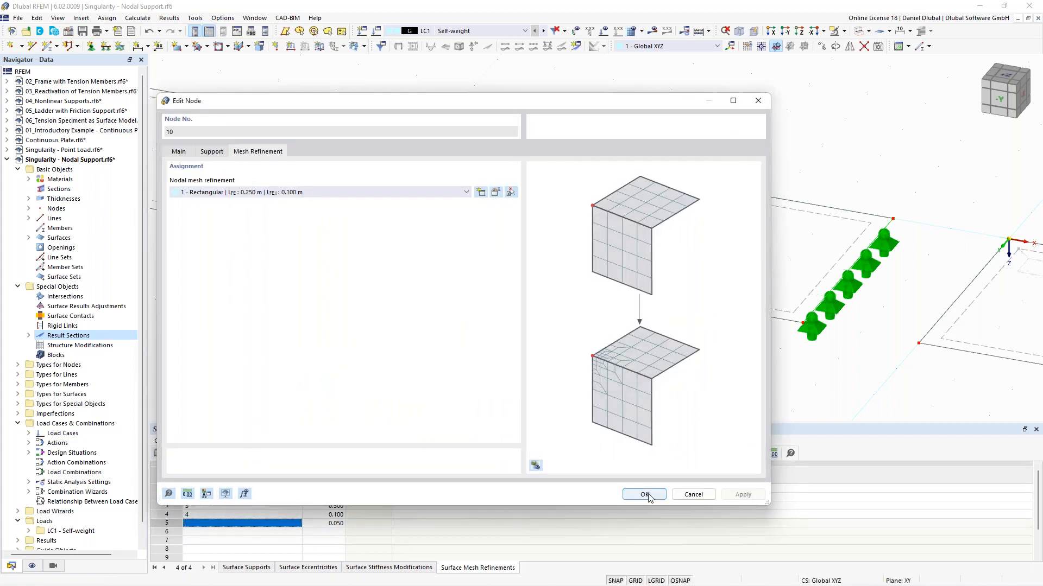
pyautogui.click(644, 494)
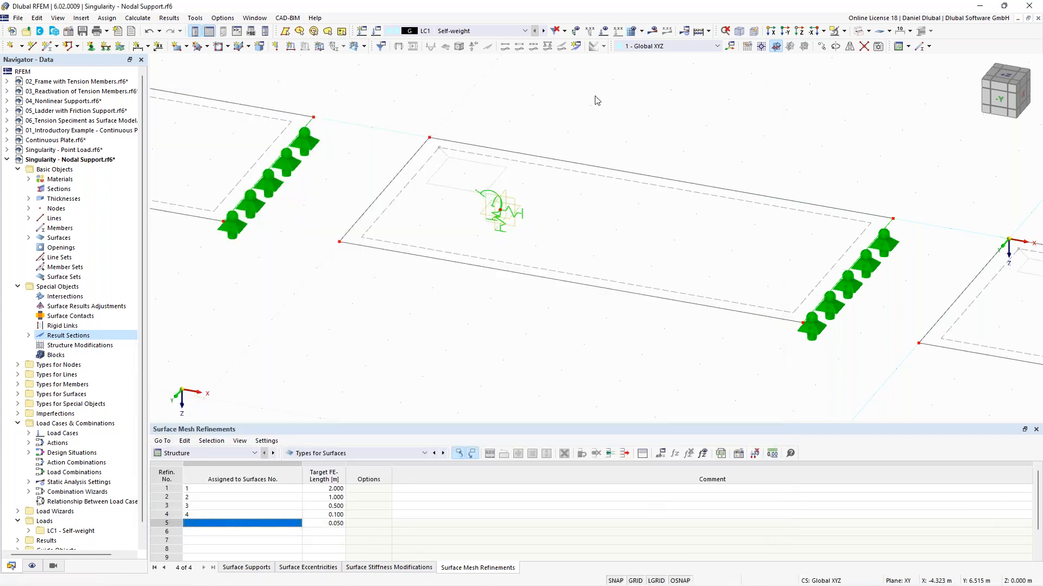
# Step: Recalculate the model with the modified mesh refinement
pyautogui.click(652, 30)
pyautogui.click(564, 346)
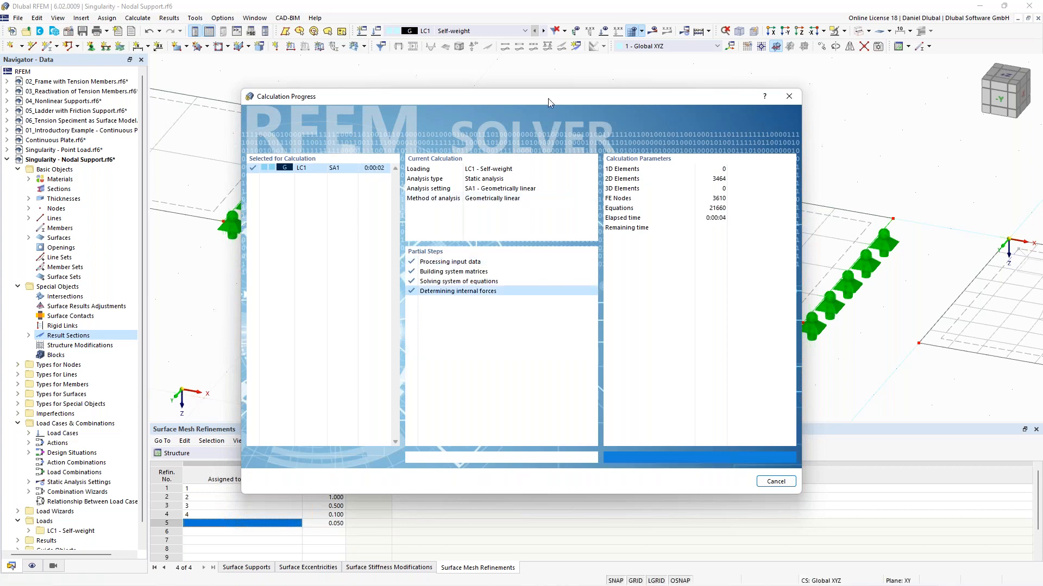
pyautogui.scroll(-6, 512, 353)
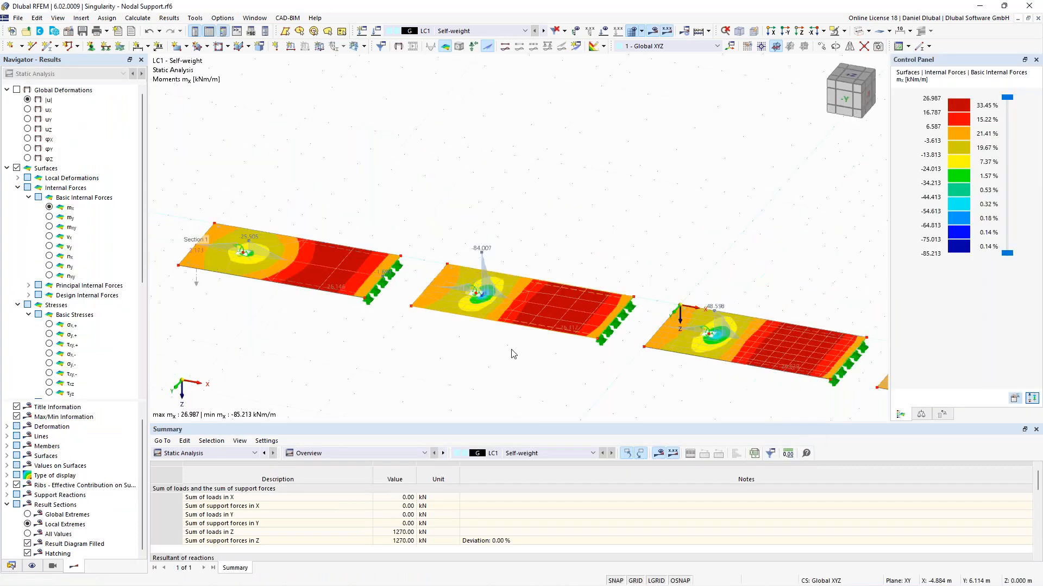
pyautogui.scroll(6, 487, 341)
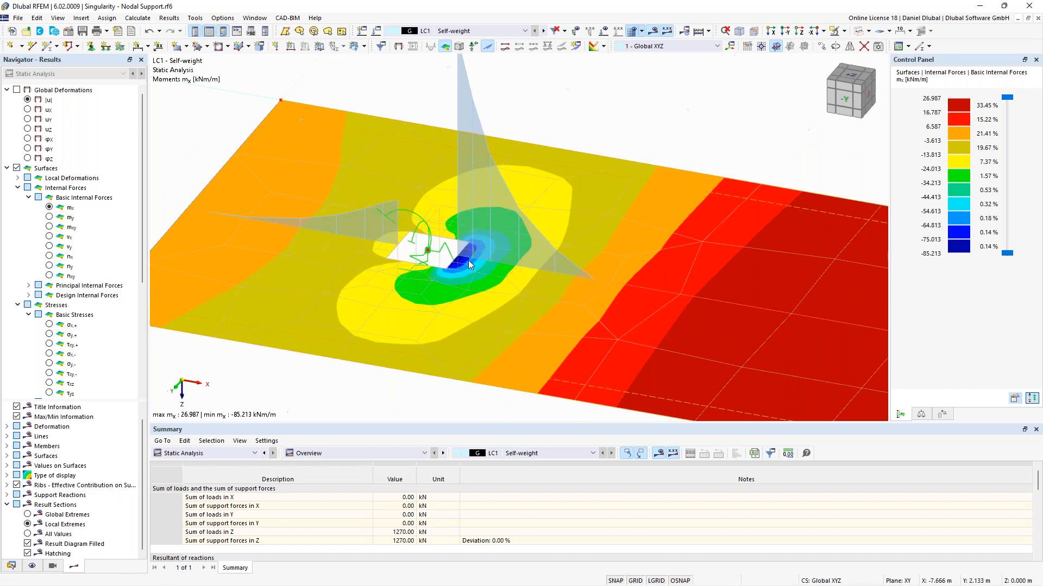
# Step: Compare the mx moment peaks around the supported nodes of the three plates
pyautogui.scroll(-2, 470, 263)
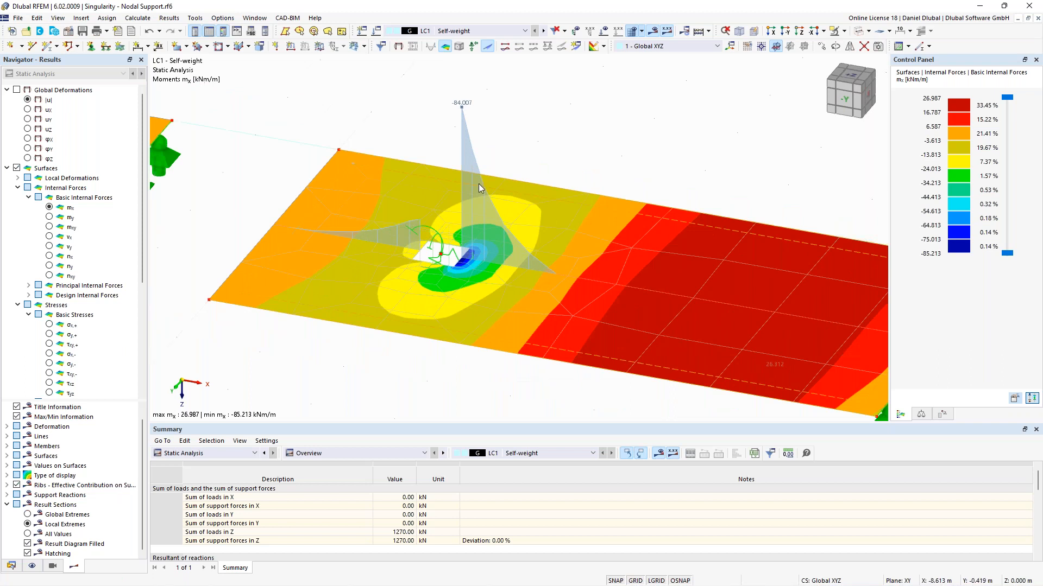
pyautogui.scroll(-2, 488, 201)
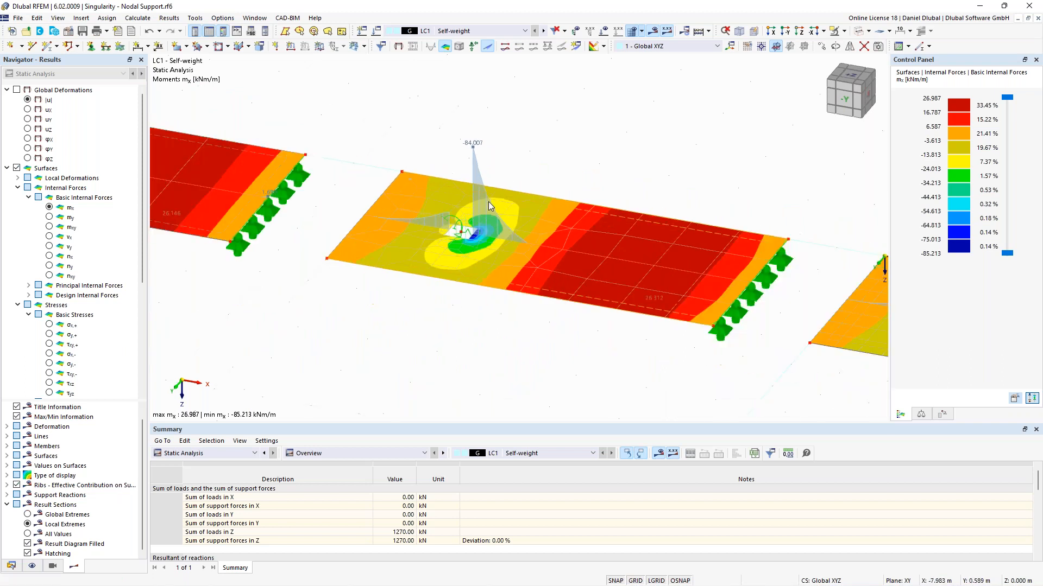
pyautogui.scroll(3, 487, 201)
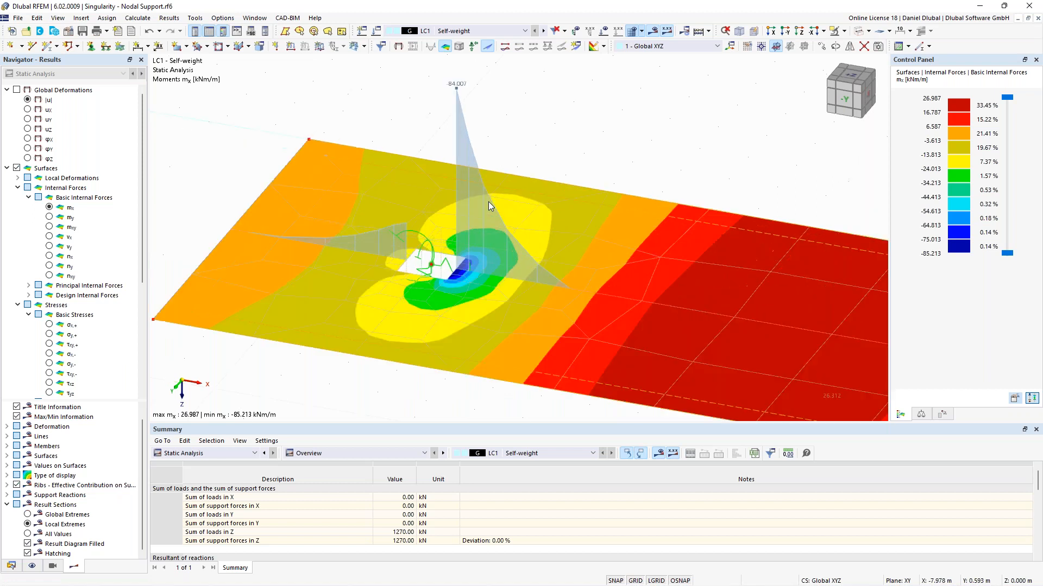
pyautogui.scroll(-3, 487, 201)
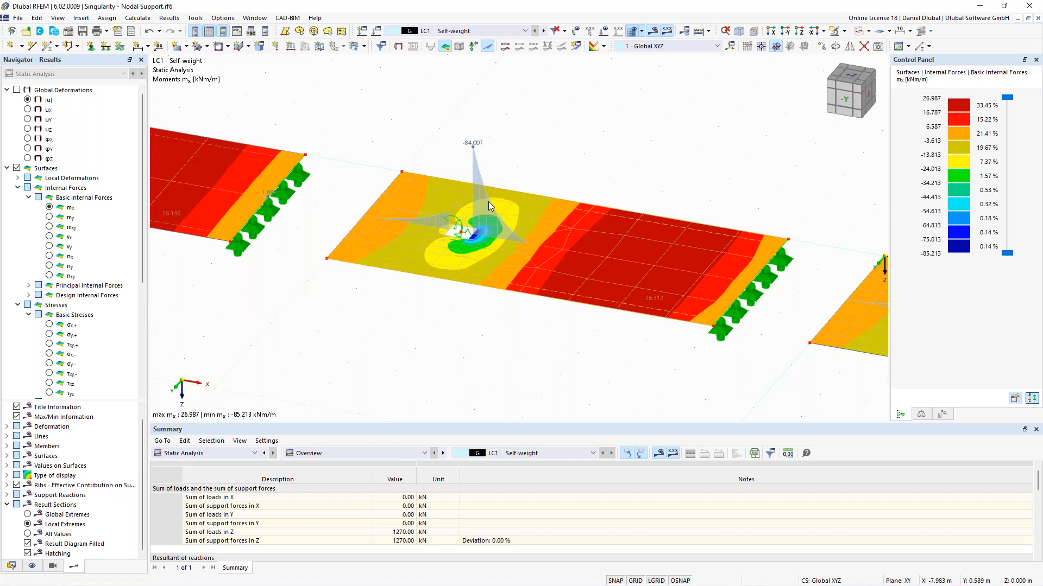
pyautogui.scroll(3, 467, 236)
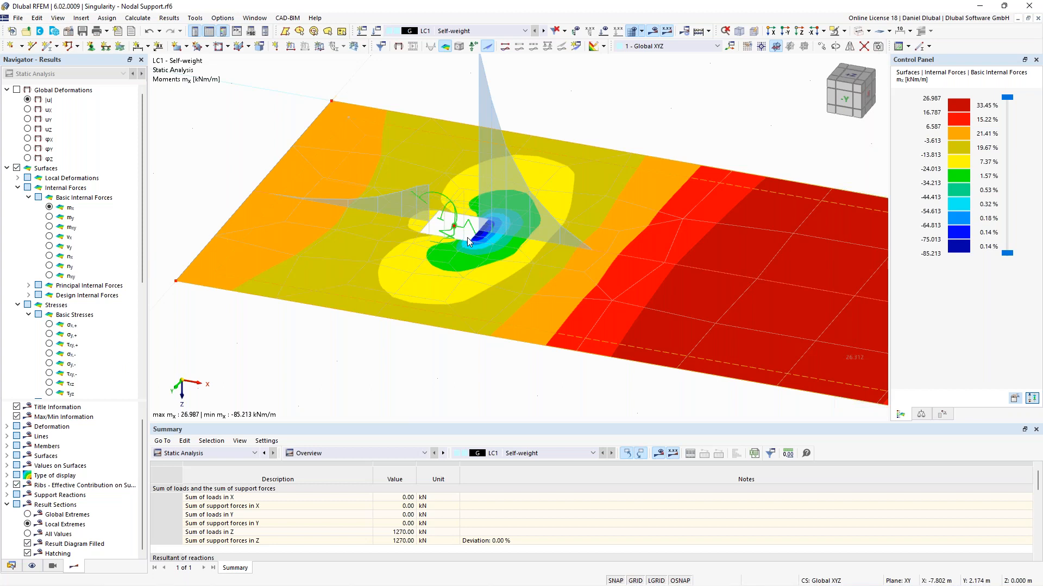
pyautogui.scroll(2, 467, 237)
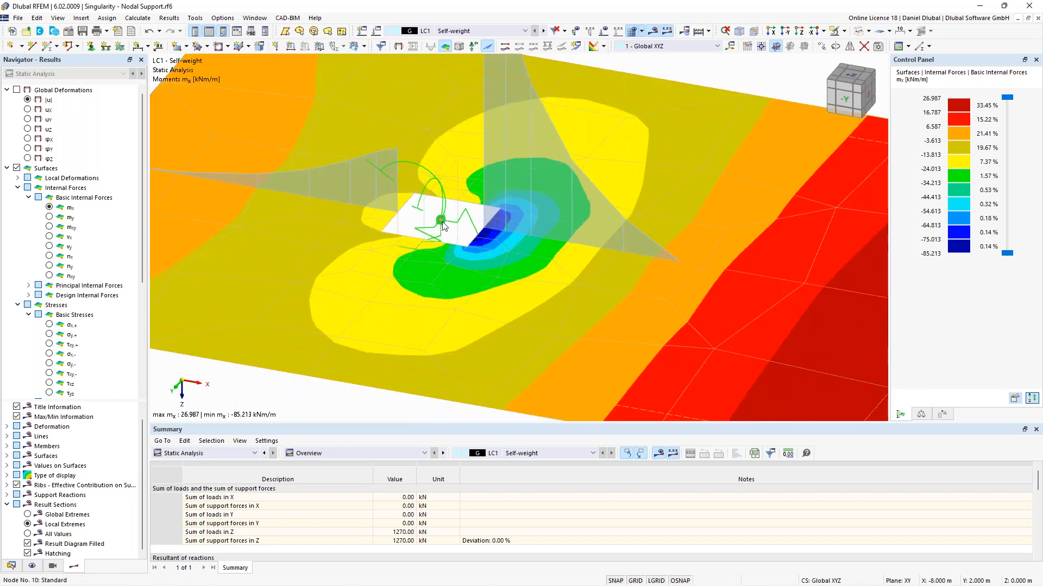
pyautogui.scroll(-3, 443, 226)
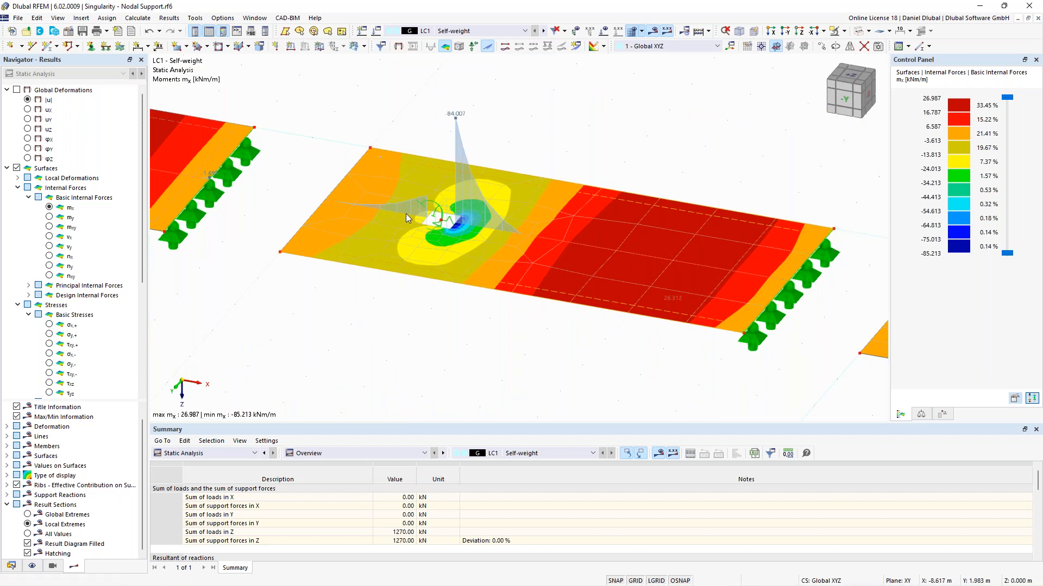
pyautogui.scroll(-3, 406, 214)
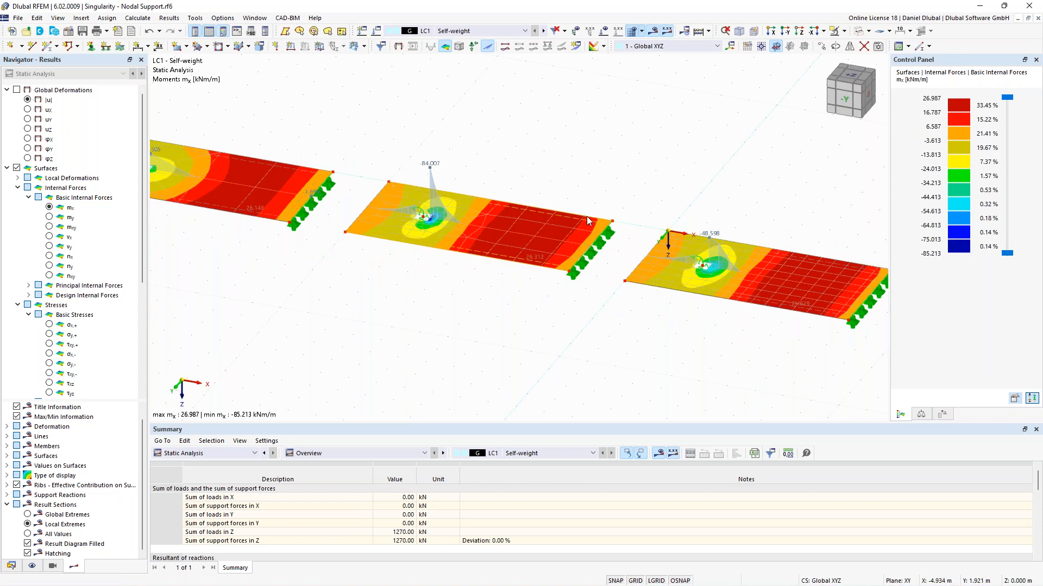
pyautogui.scroll(-1, 682, 192)
pyautogui.moveTo(668, 186); pyautogui.dragTo(391, 135, button='middle')
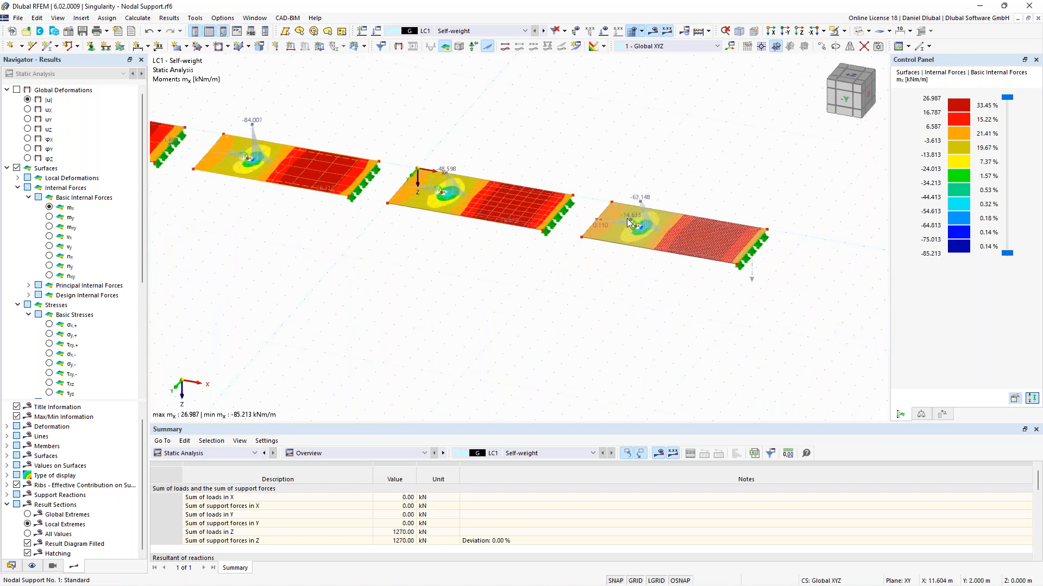
pyautogui.scroll(5, 627, 218)
pyautogui.scroll(3, 626, 218)
pyautogui.scroll(2, 578, 255)
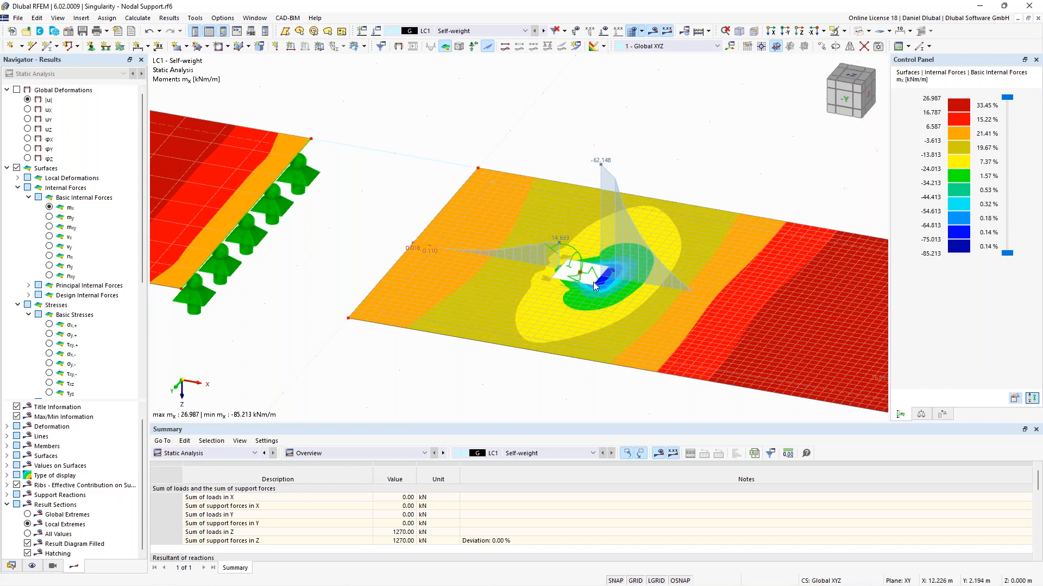
pyautogui.scroll(-4, 685, 143)
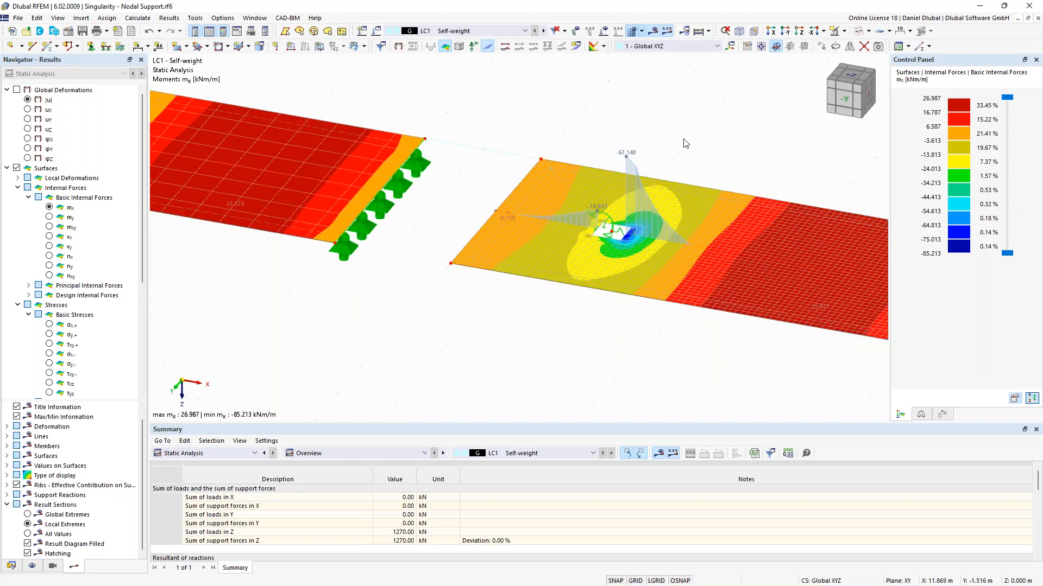
pyautogui.moveTo(500, 311); pyautogui.dragTo(650, 336, button='middle')
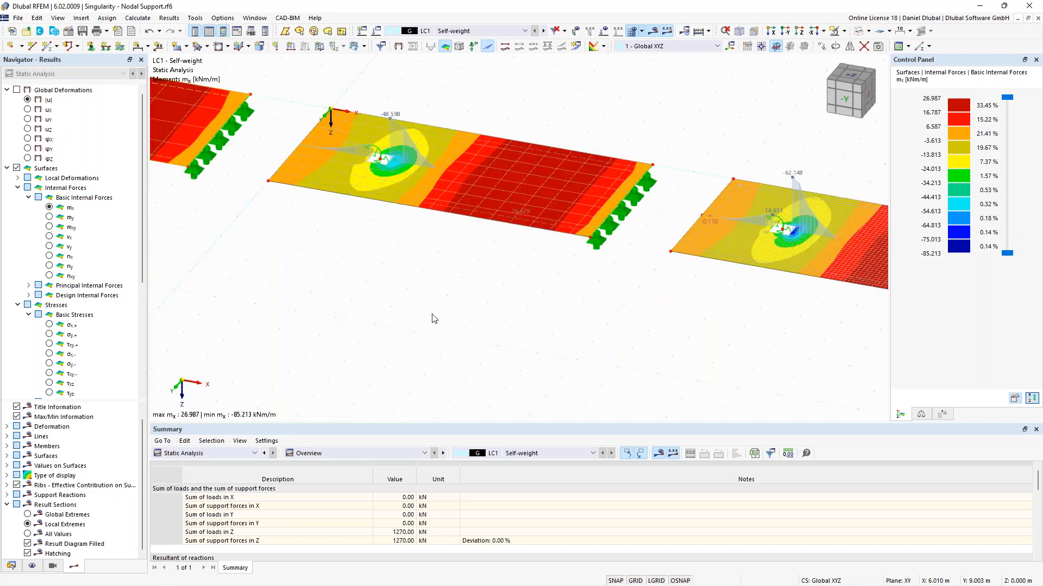